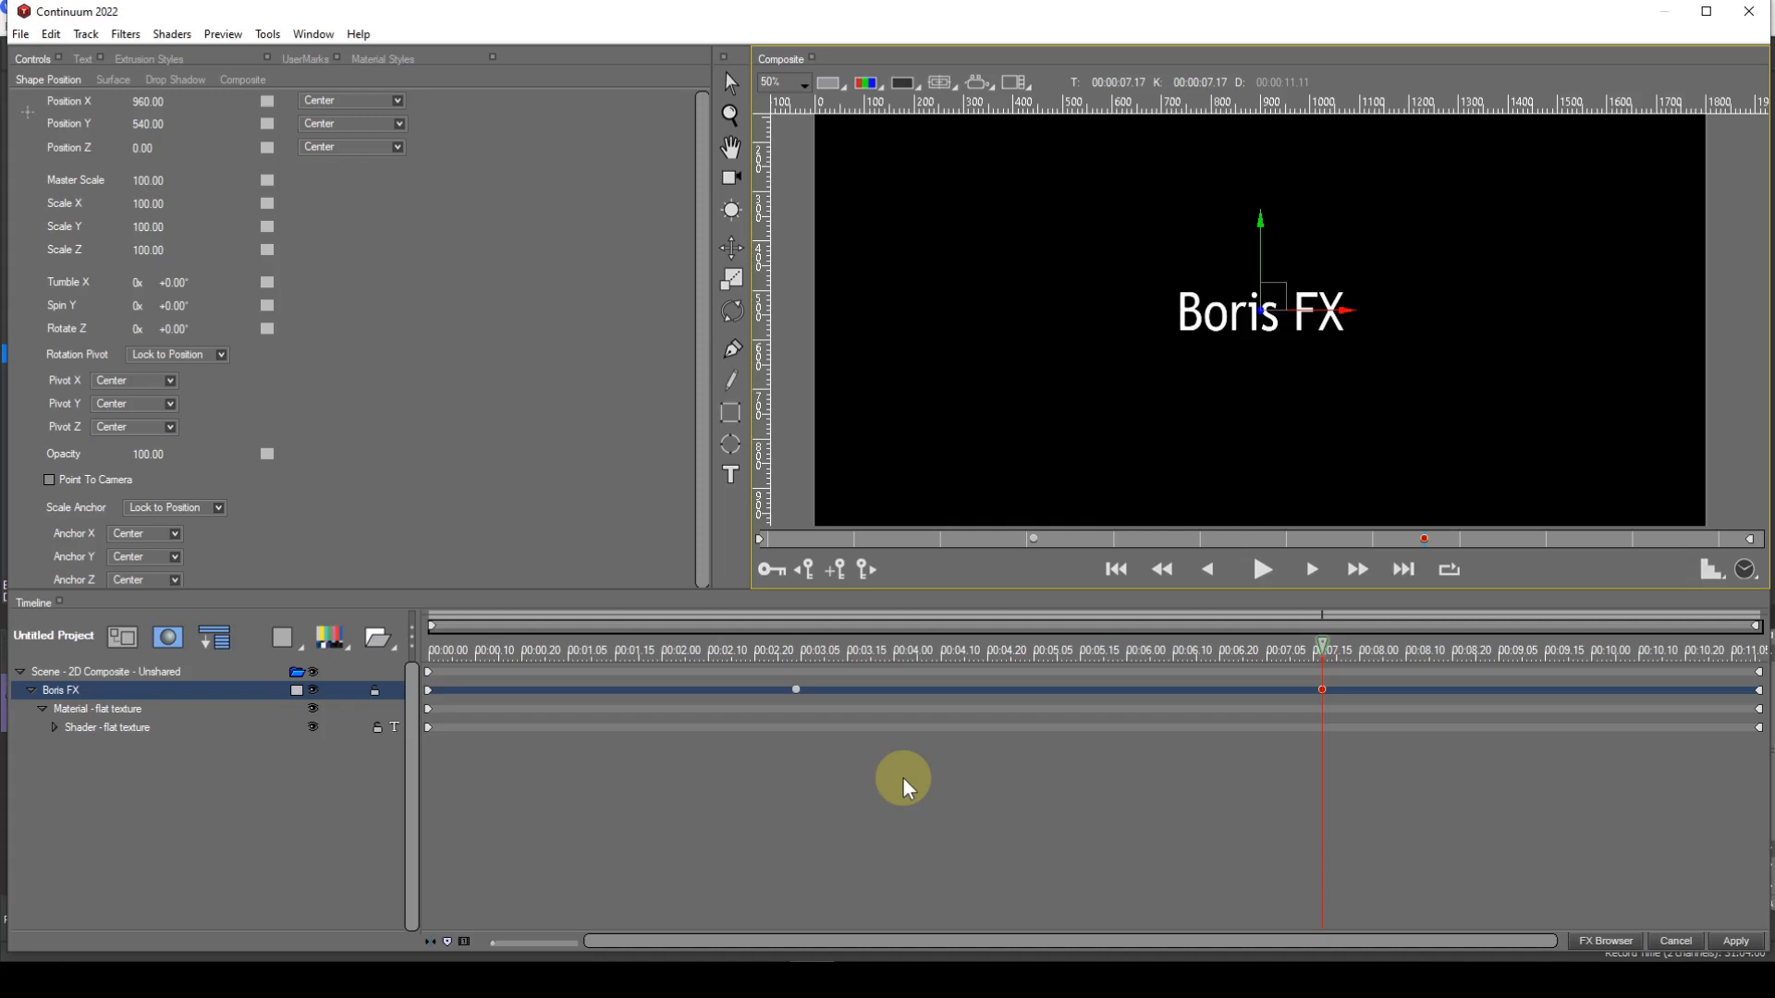
Step: Step back through the Boris FX track's keyframes to the start, and add a keyframe at 00:00:09.06
click(806, 570)
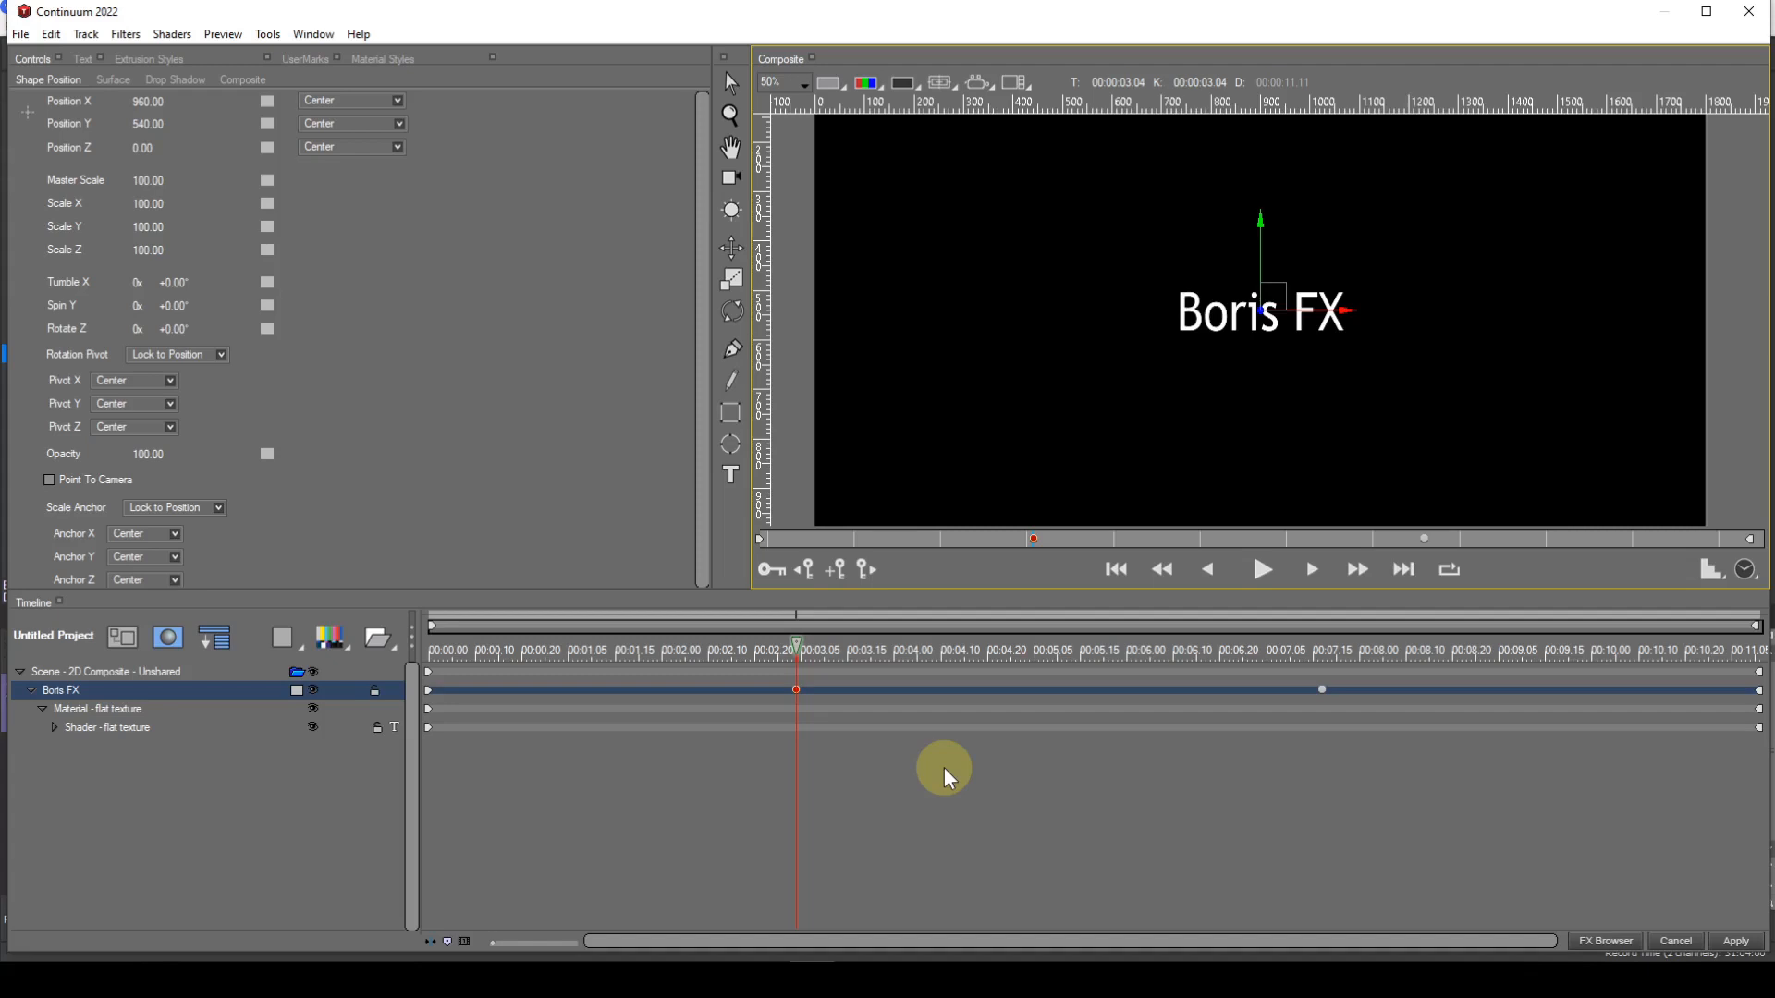
click(808, 571)
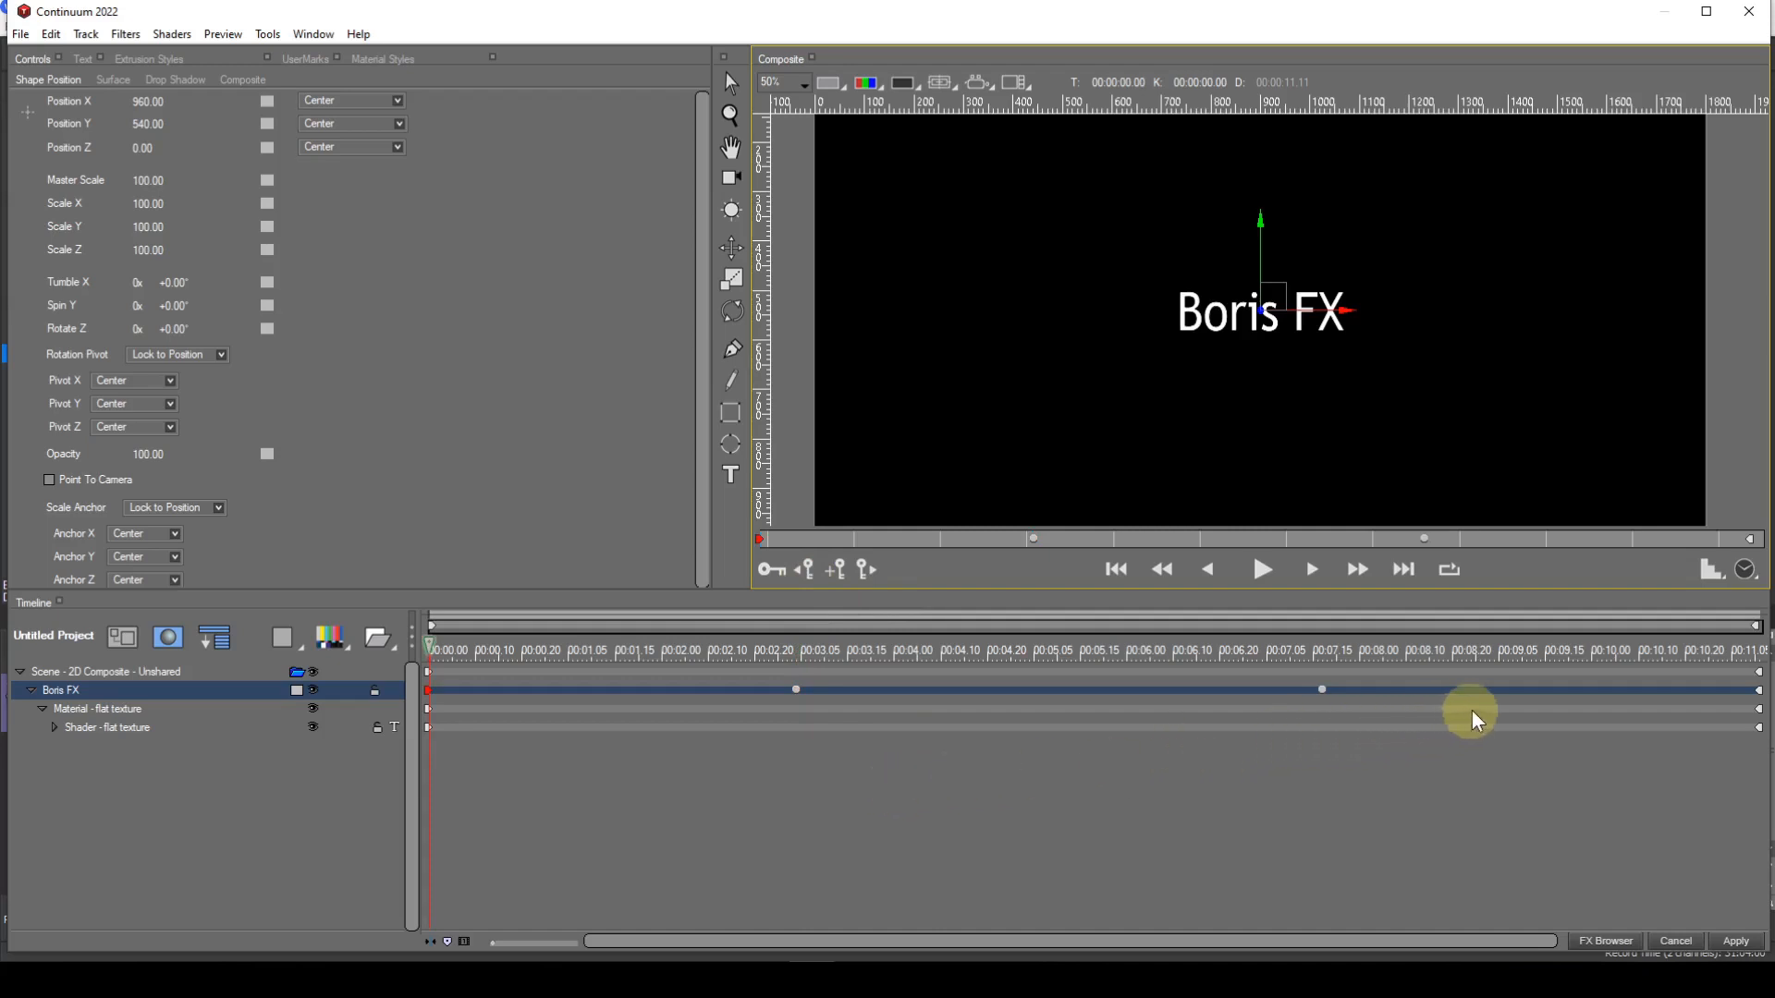
click(1504, 652)
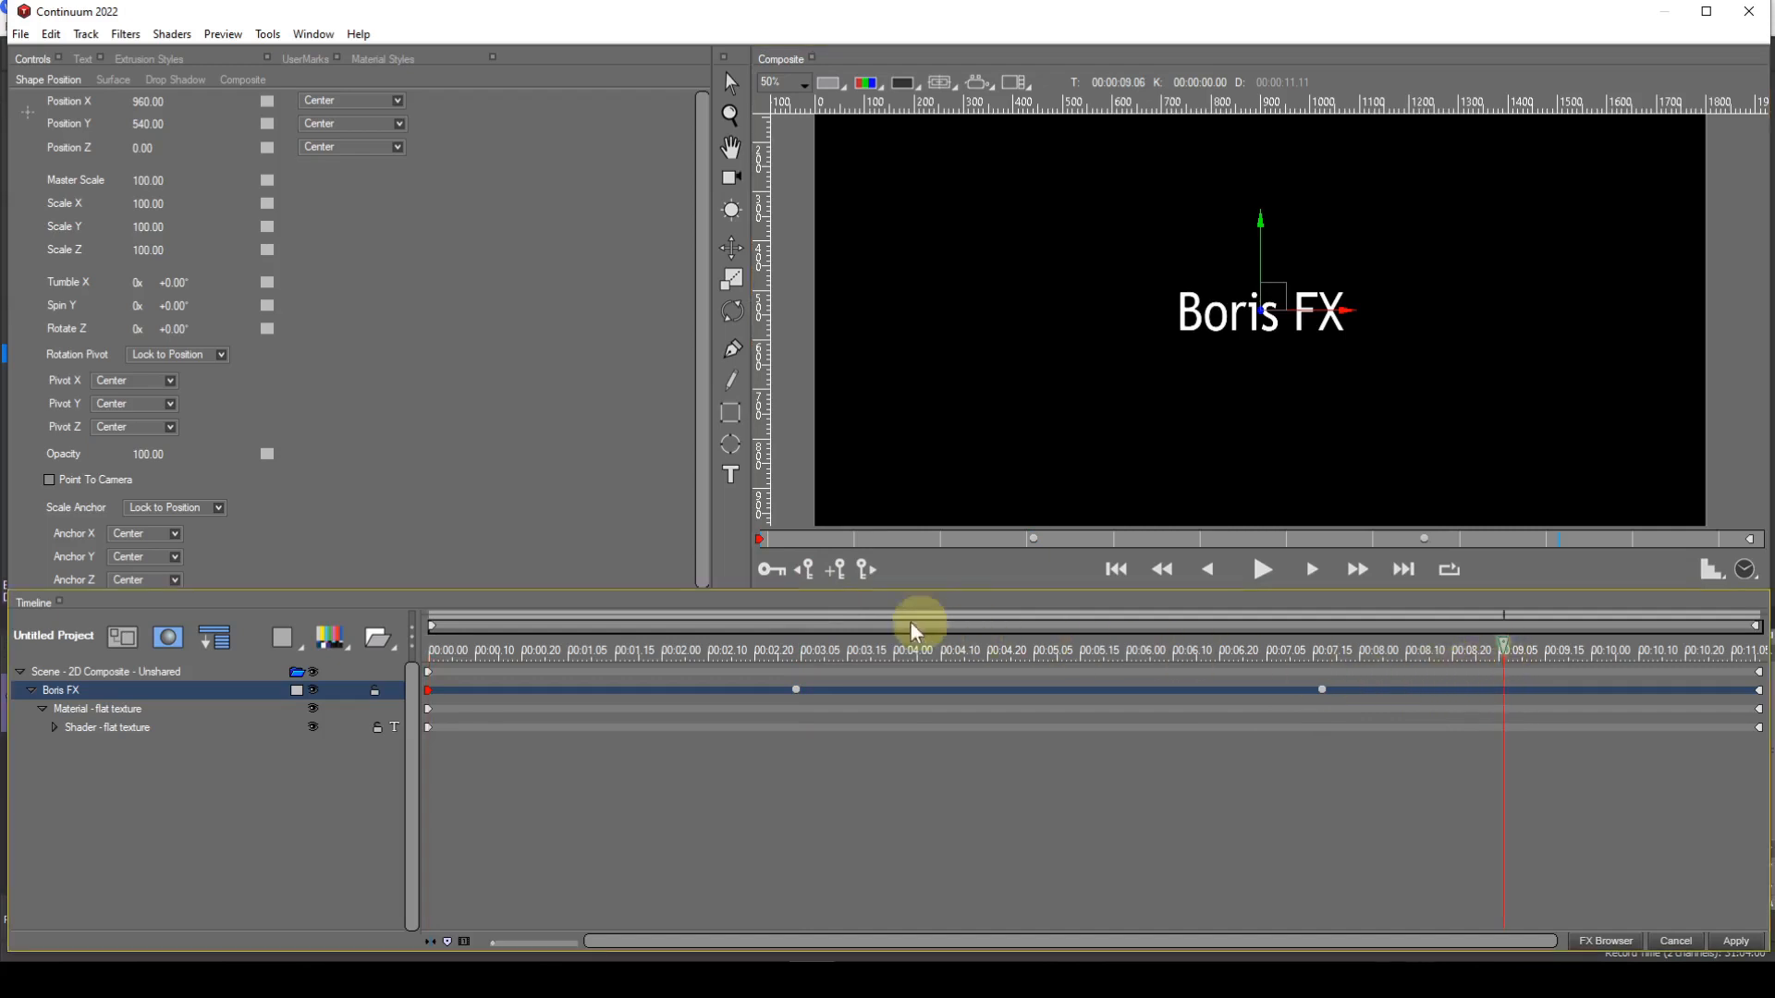
click(836, 574)
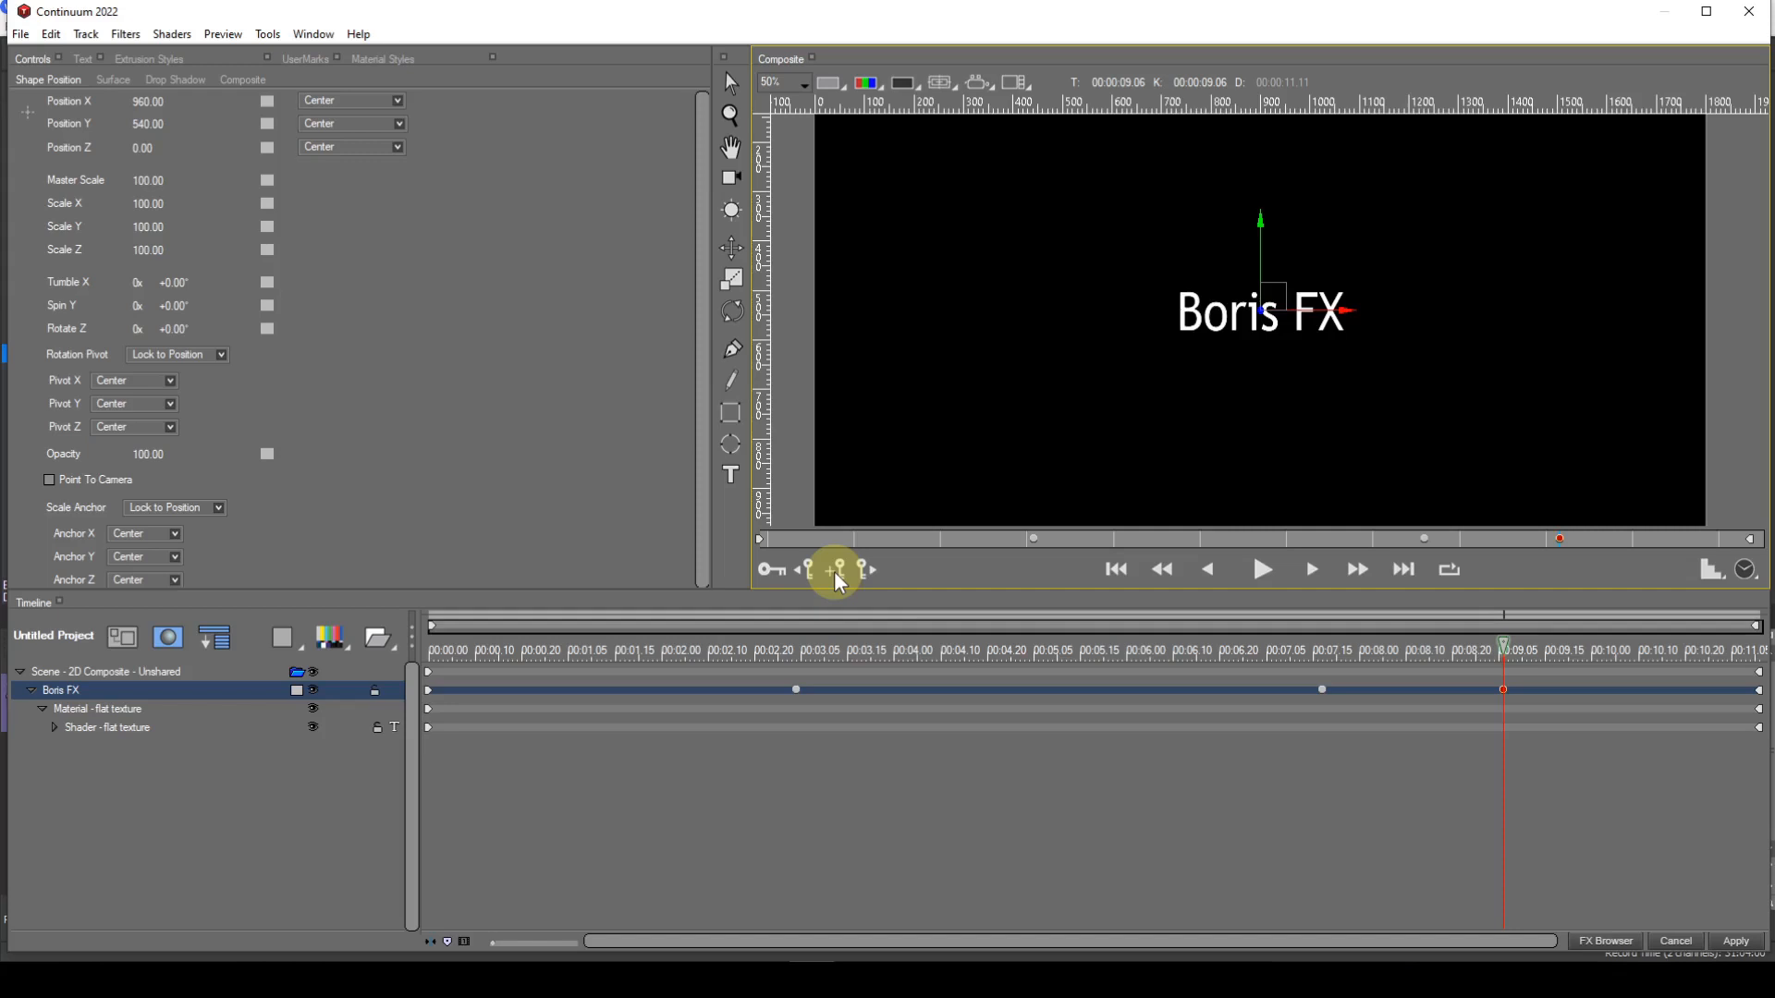
Step: Delete the 2D Composite scene, and create a new Flat Text object with its position controls shown
click(186, 672)
key(Delete)
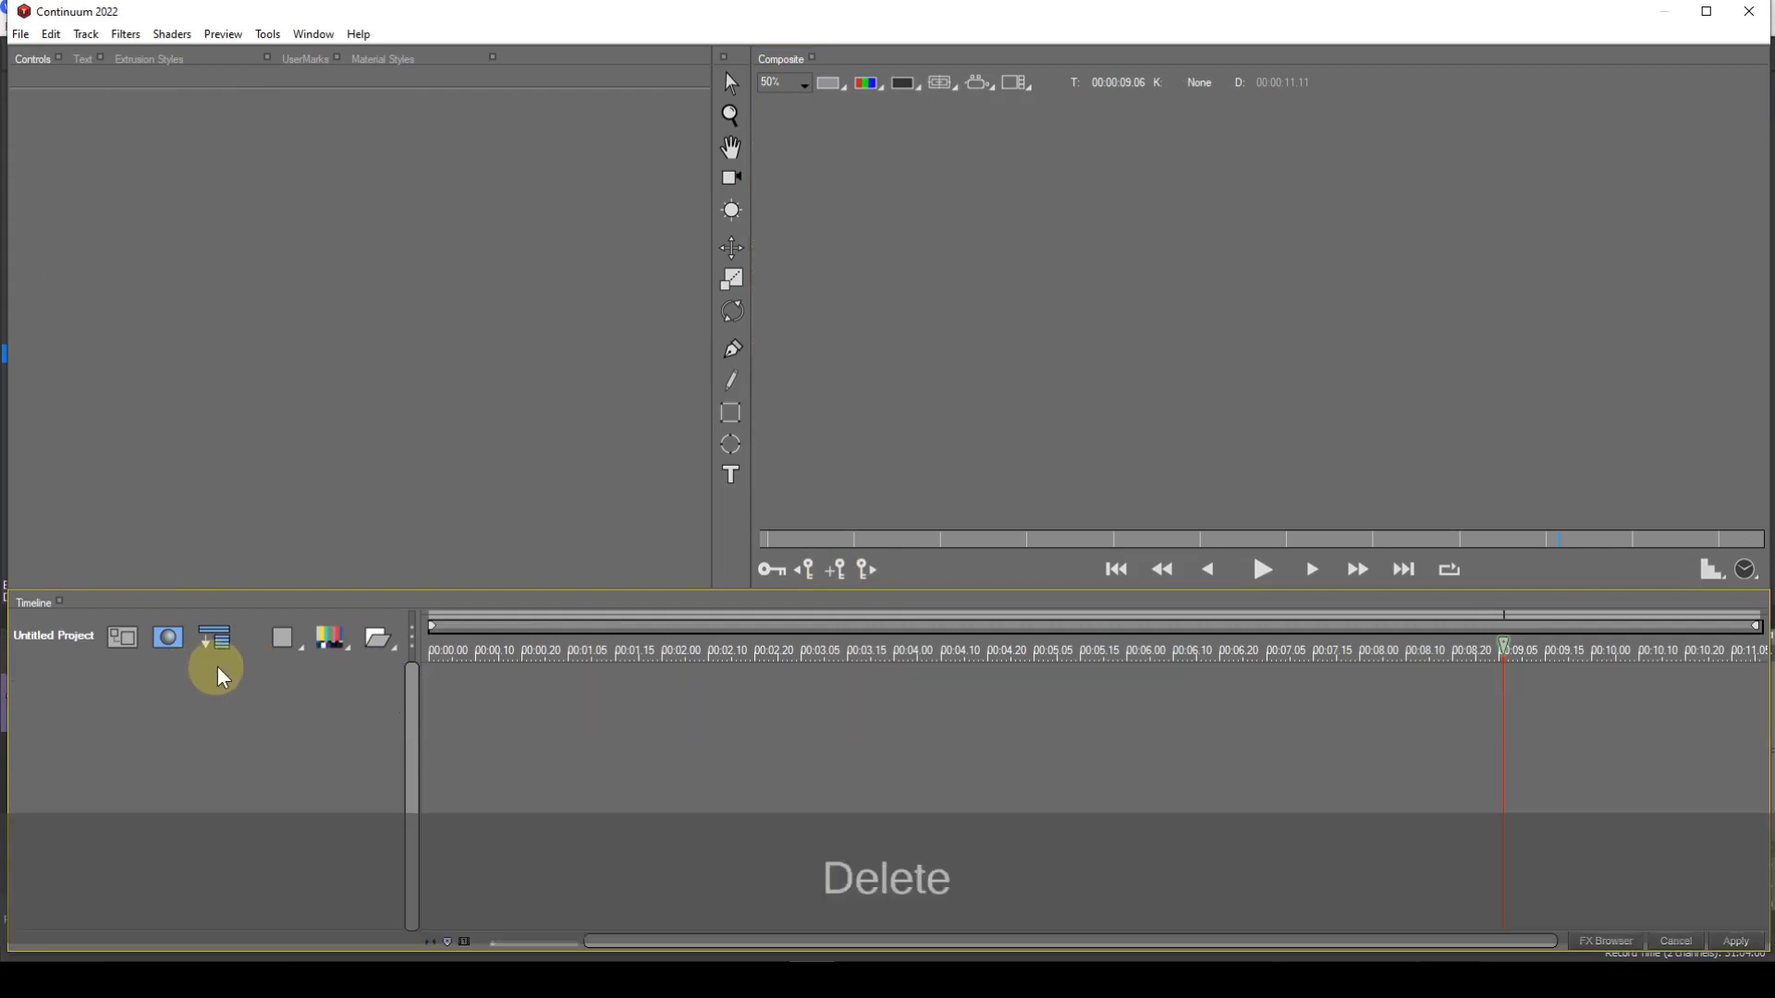
click(329, 654)
click(347, 636)
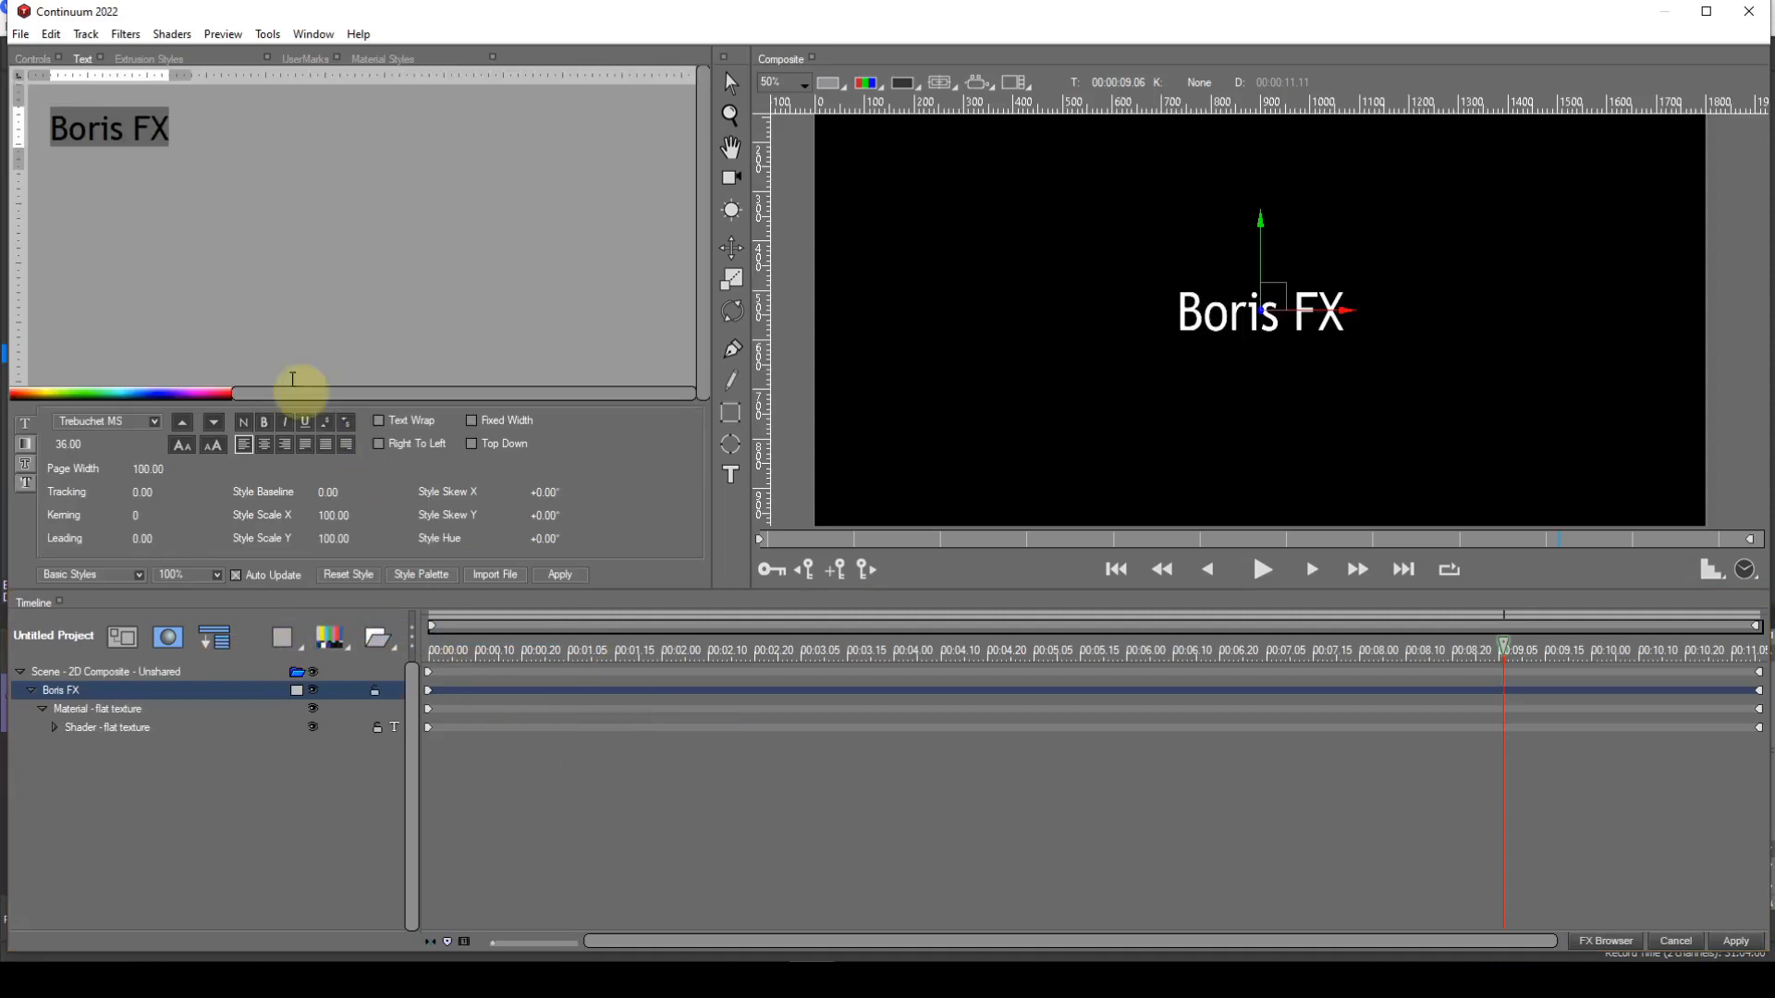
click(34, 59)
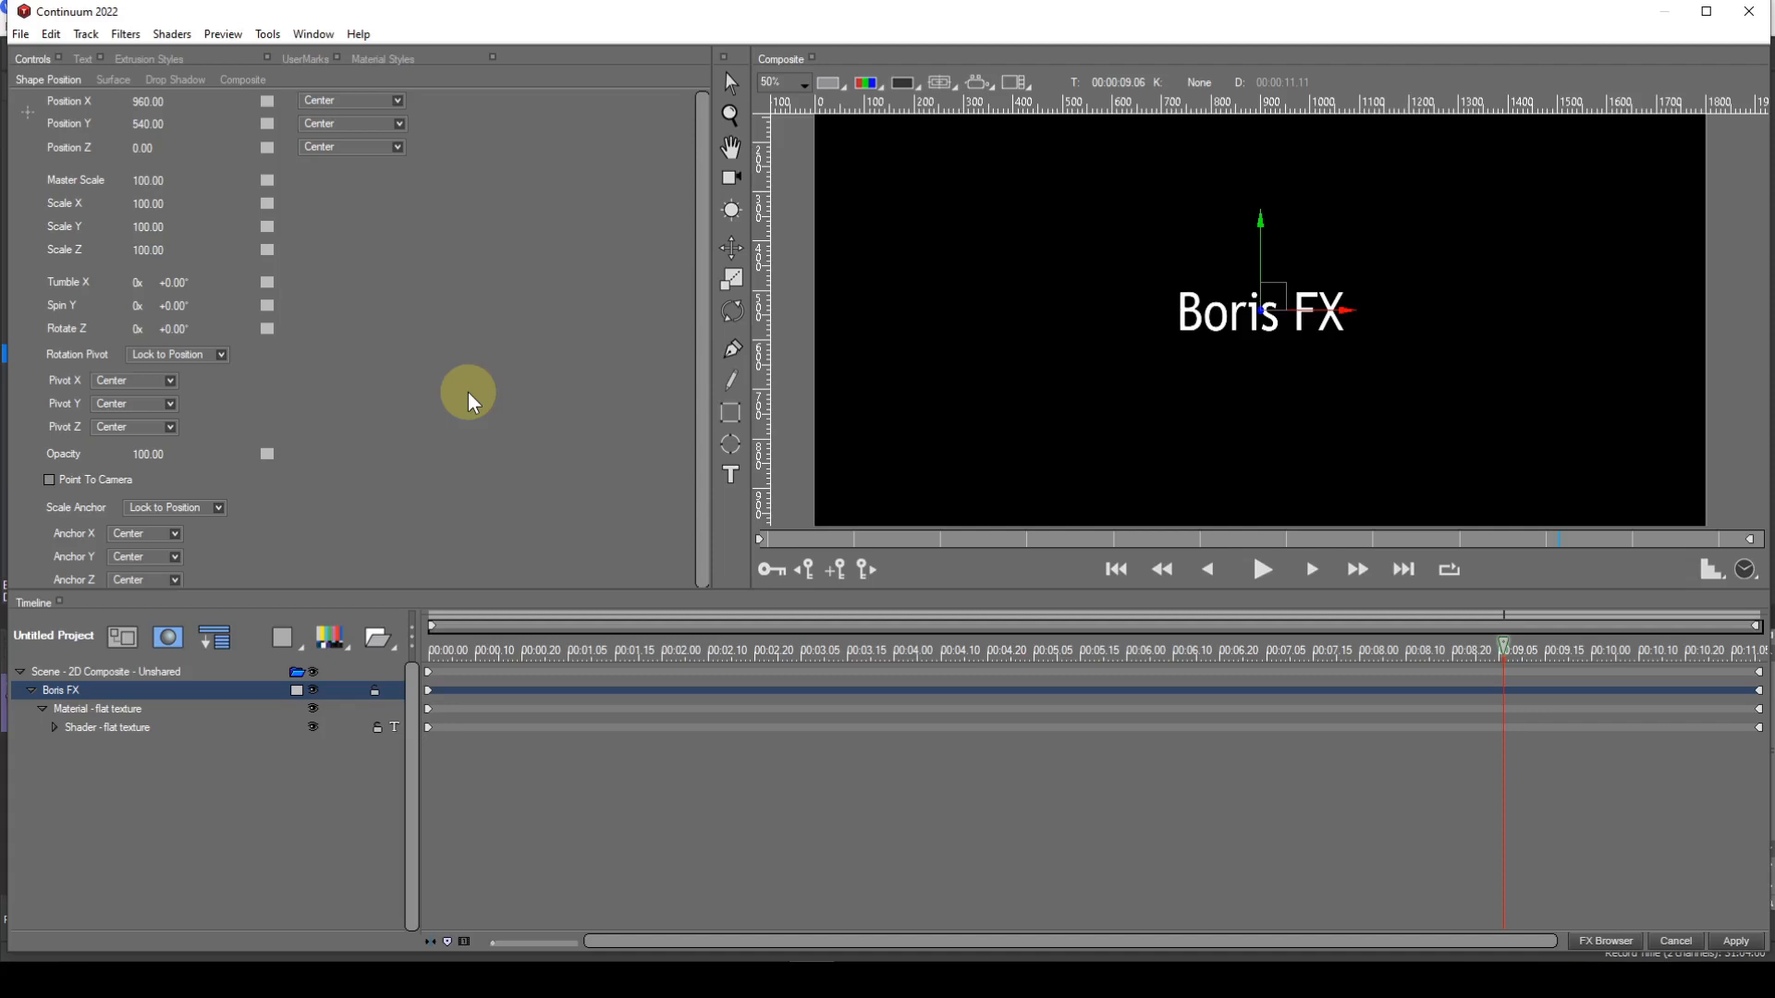
Step: Add keyframes to the Boris FX text track at 00:00:03.02 and 00:00:07.02
click(787, 650)
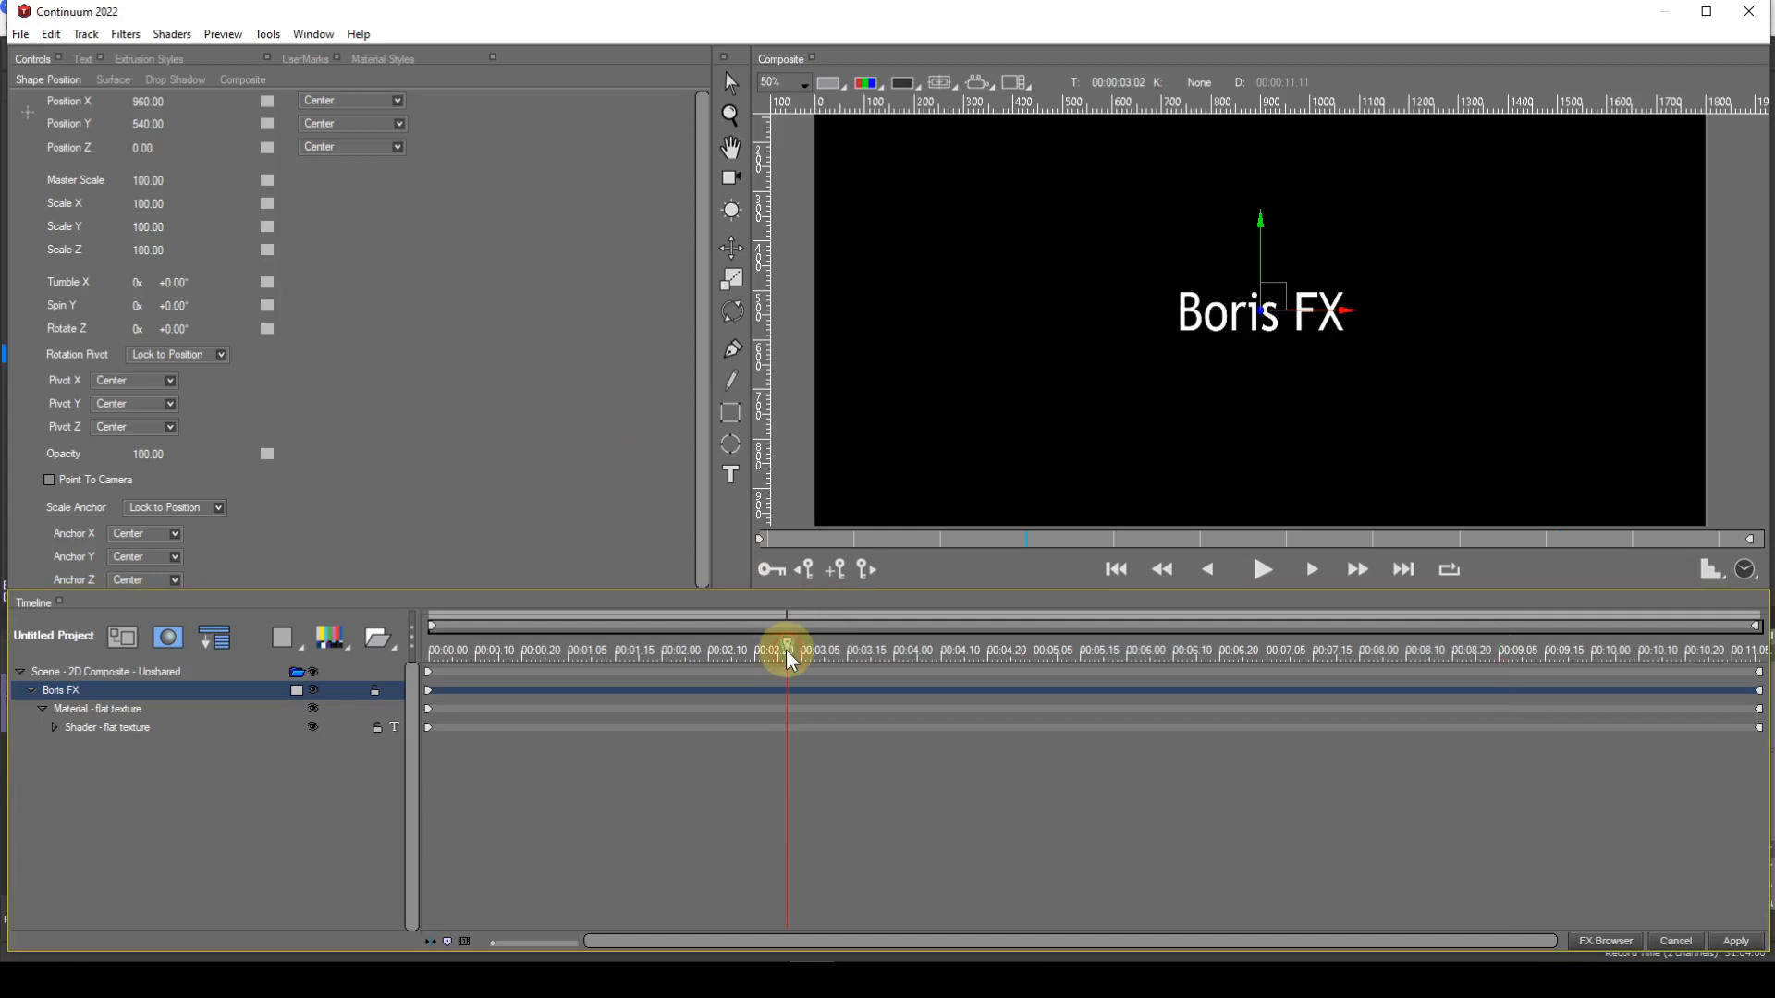
click(825, 569)
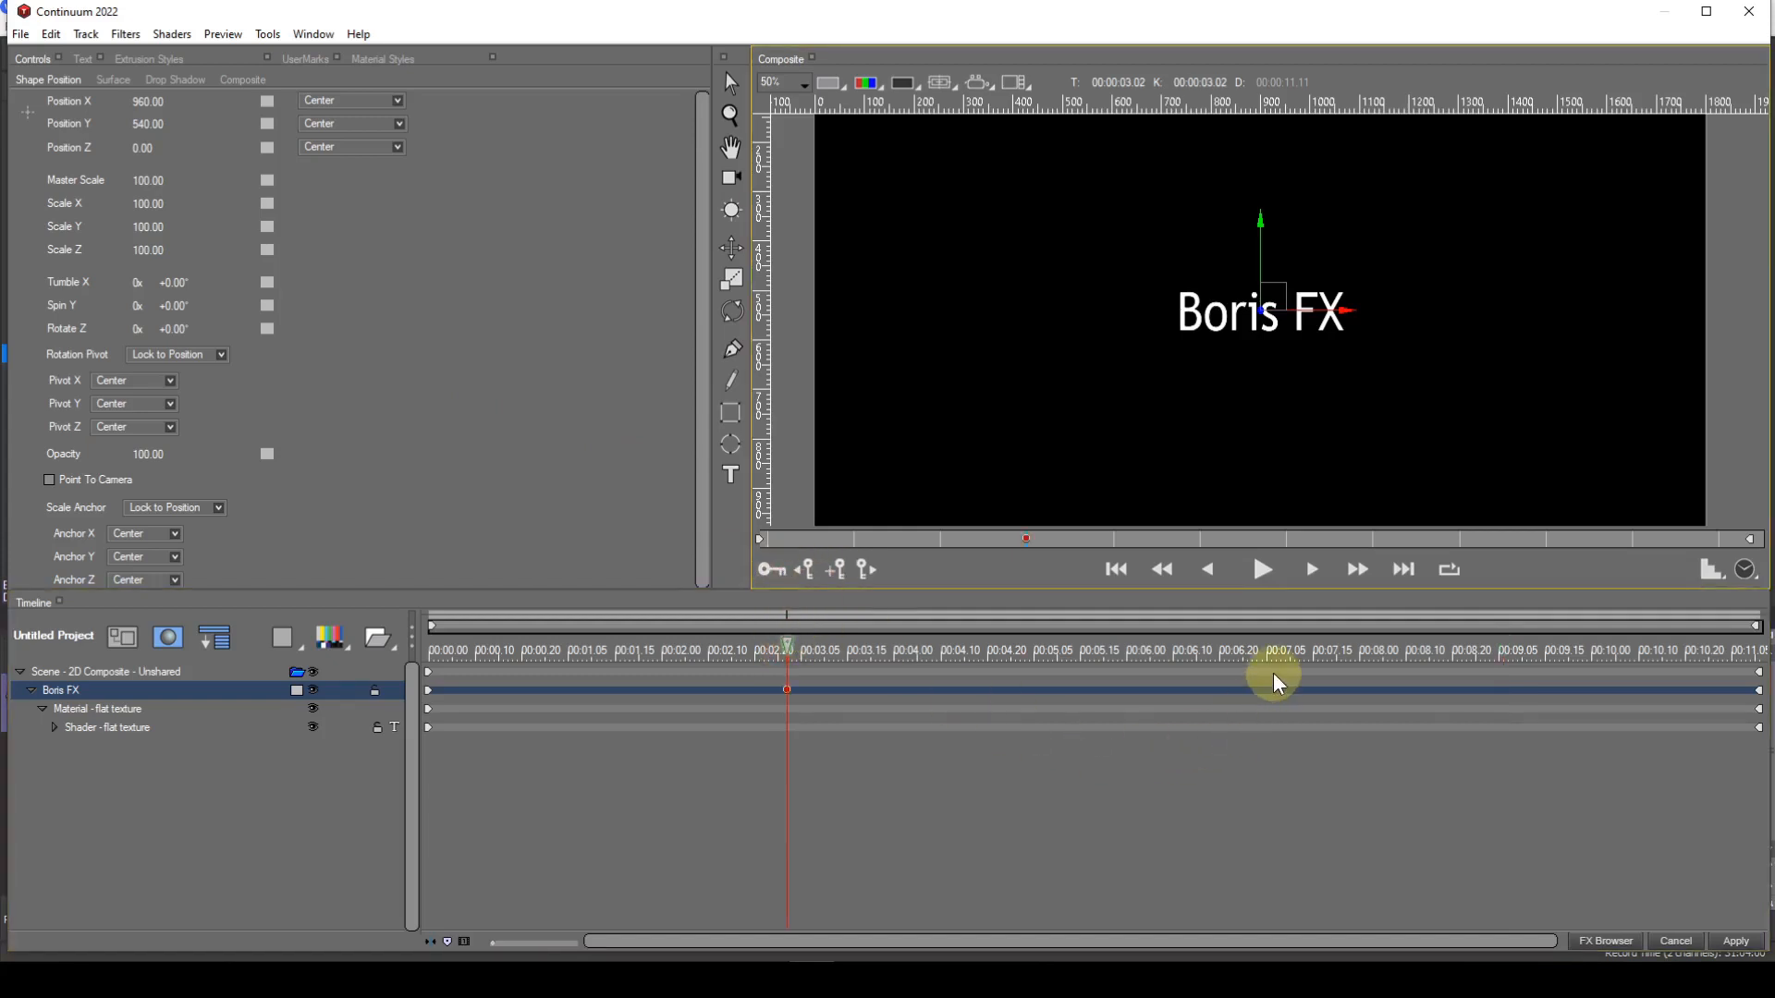
click(1253, 647)
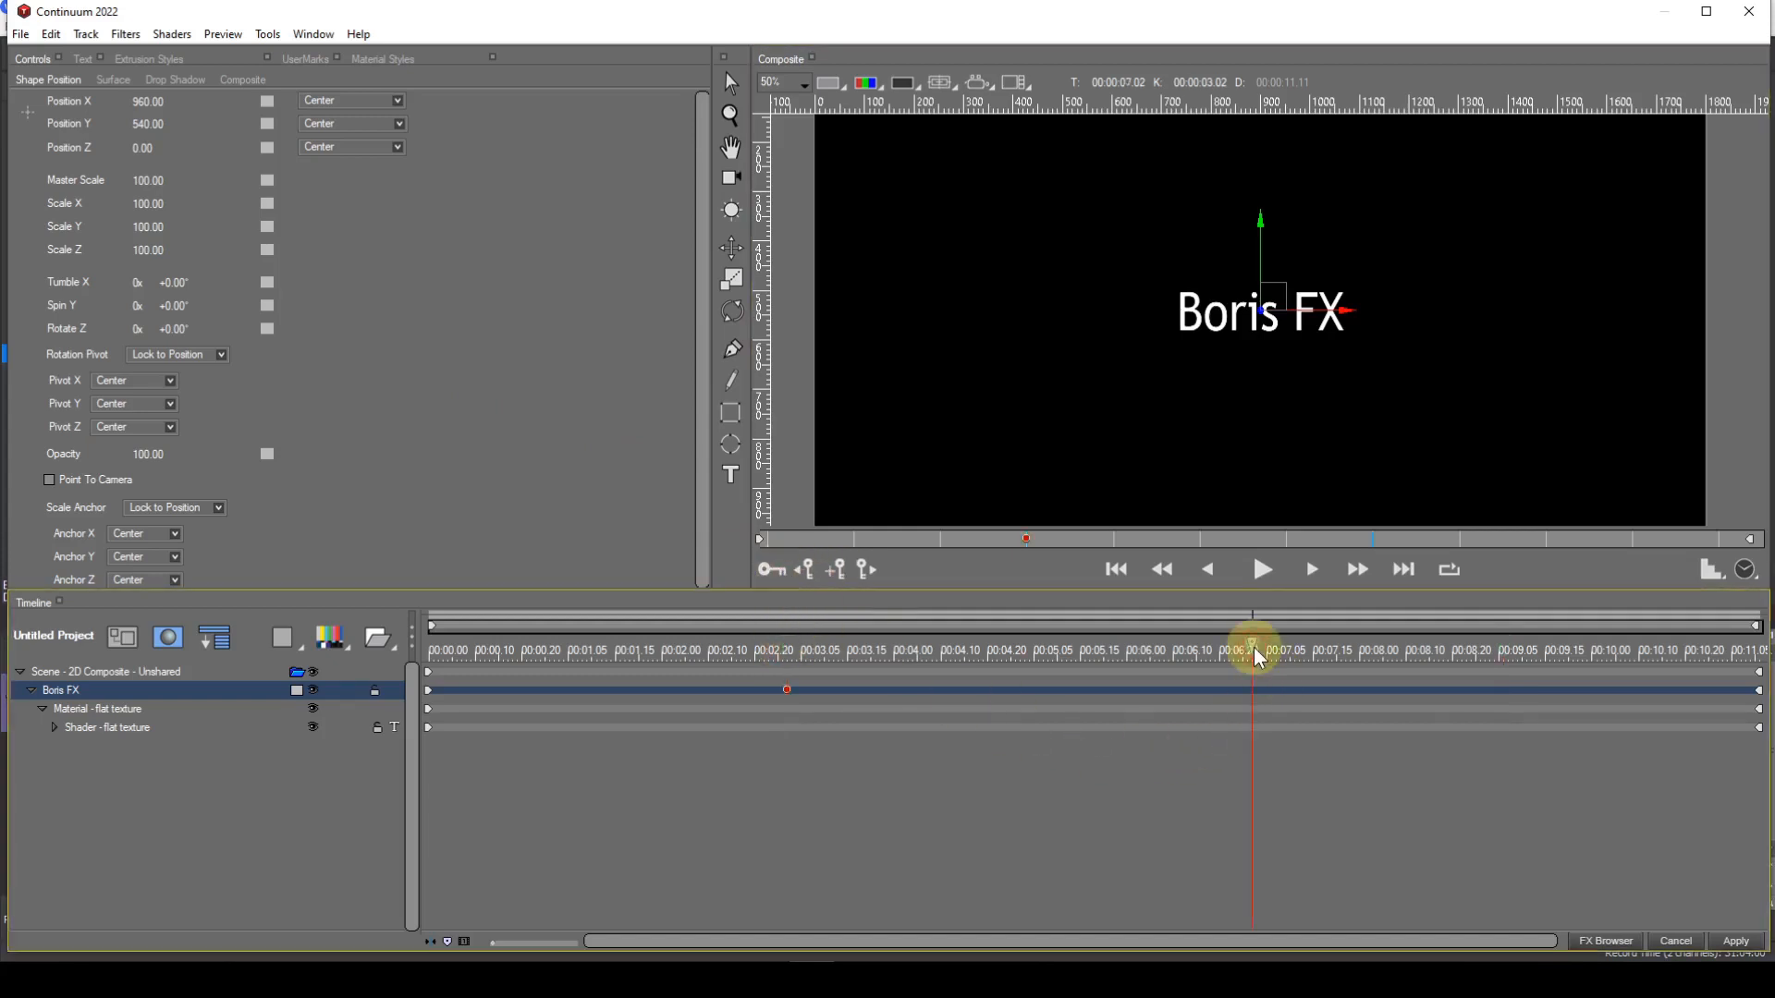
click(838, 571)
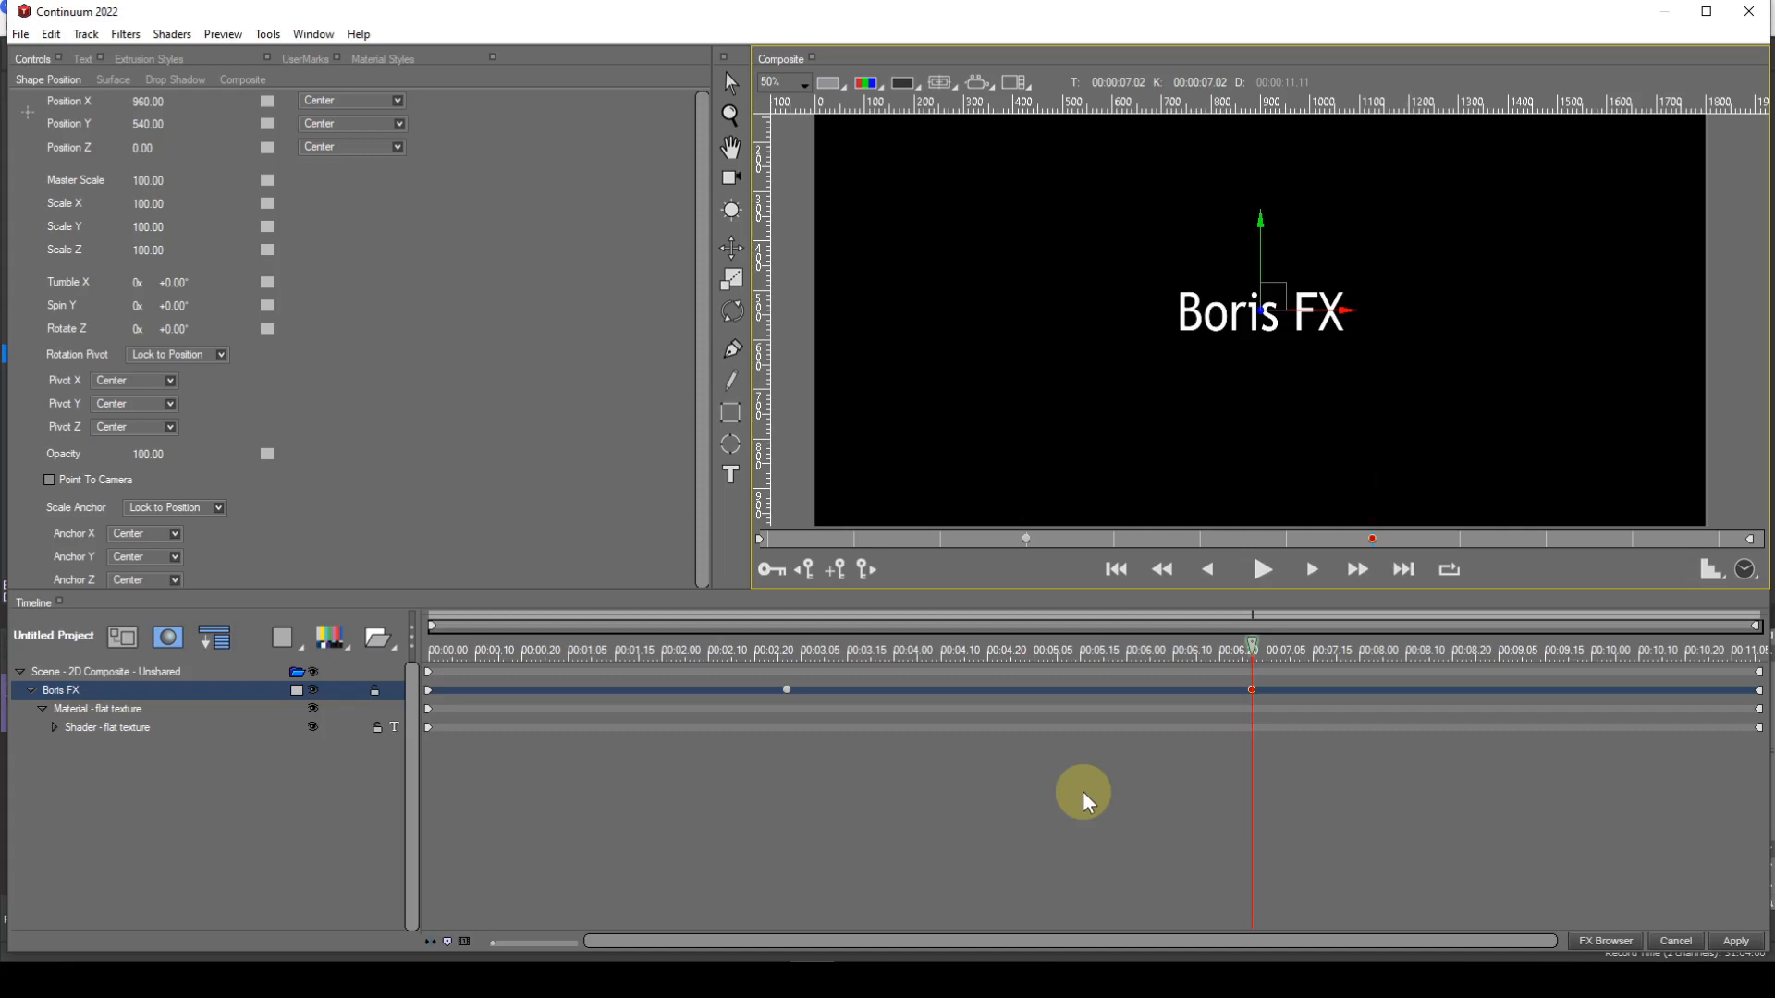
Step: Compare the scene and Boris FX tracks, and move between the text track's keyframes, ending on the one at 00:00:03.02
click(924, 673)
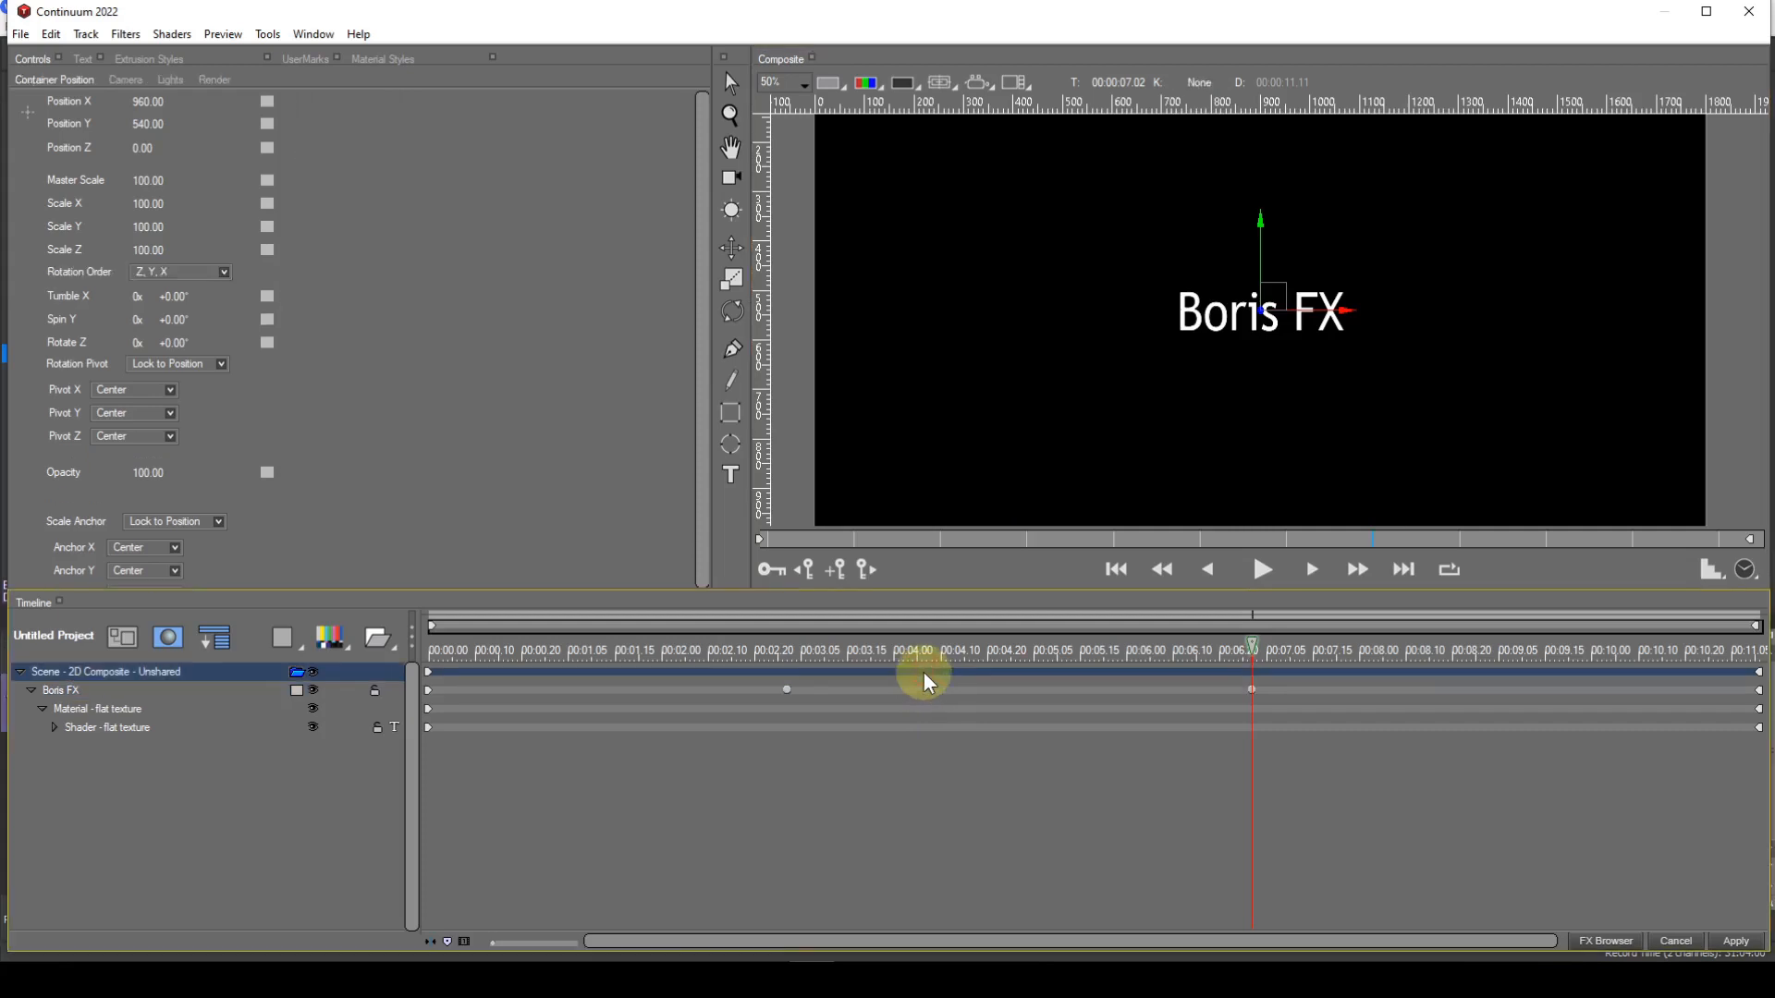
click(923, 688)
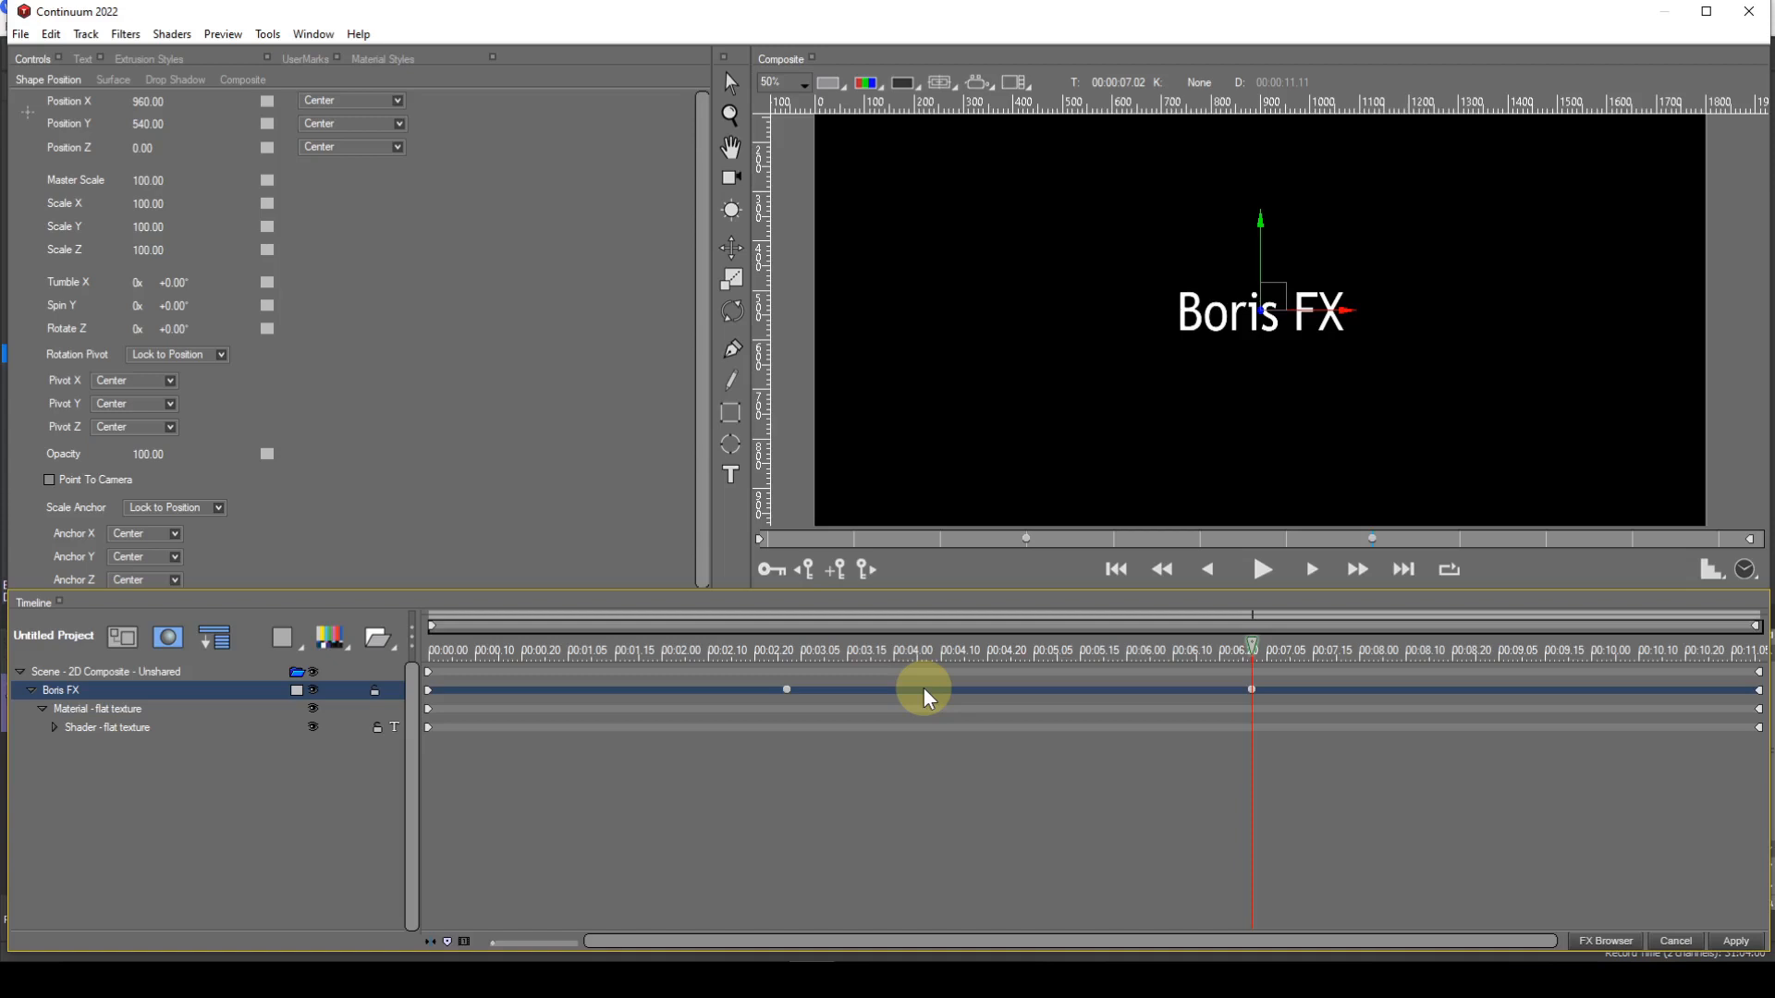
click(804, 570)
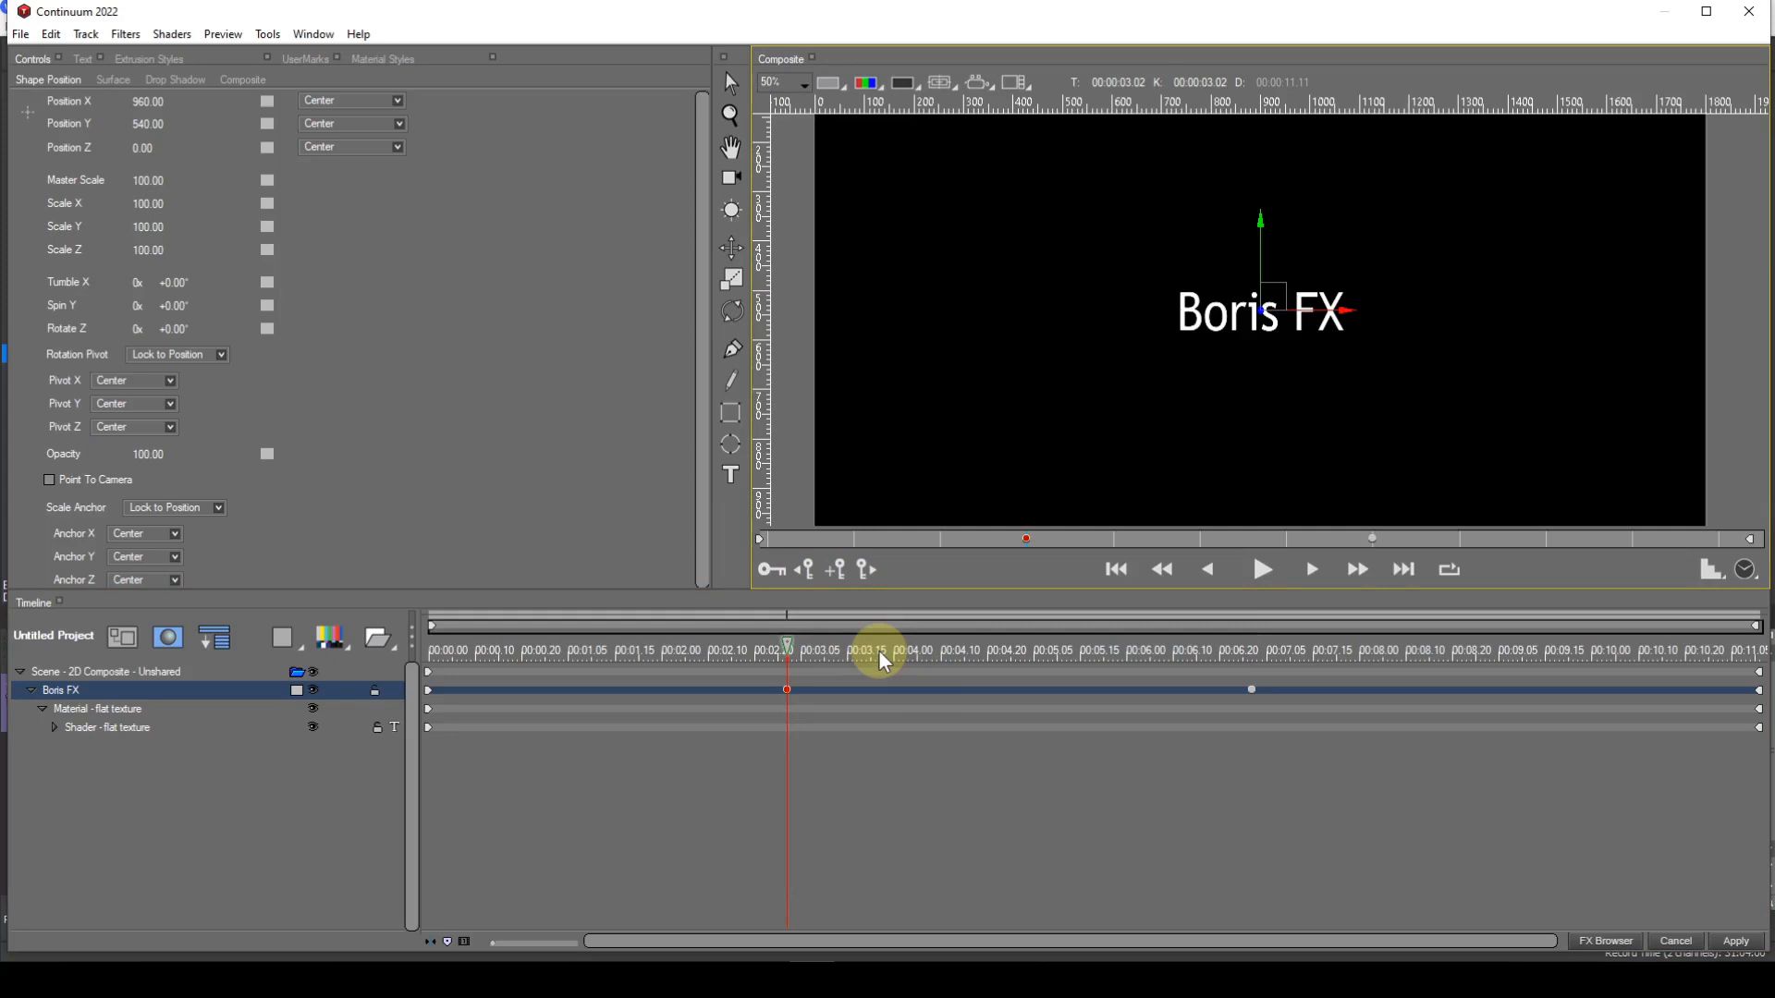
click(867, 571)
click(867, 571)
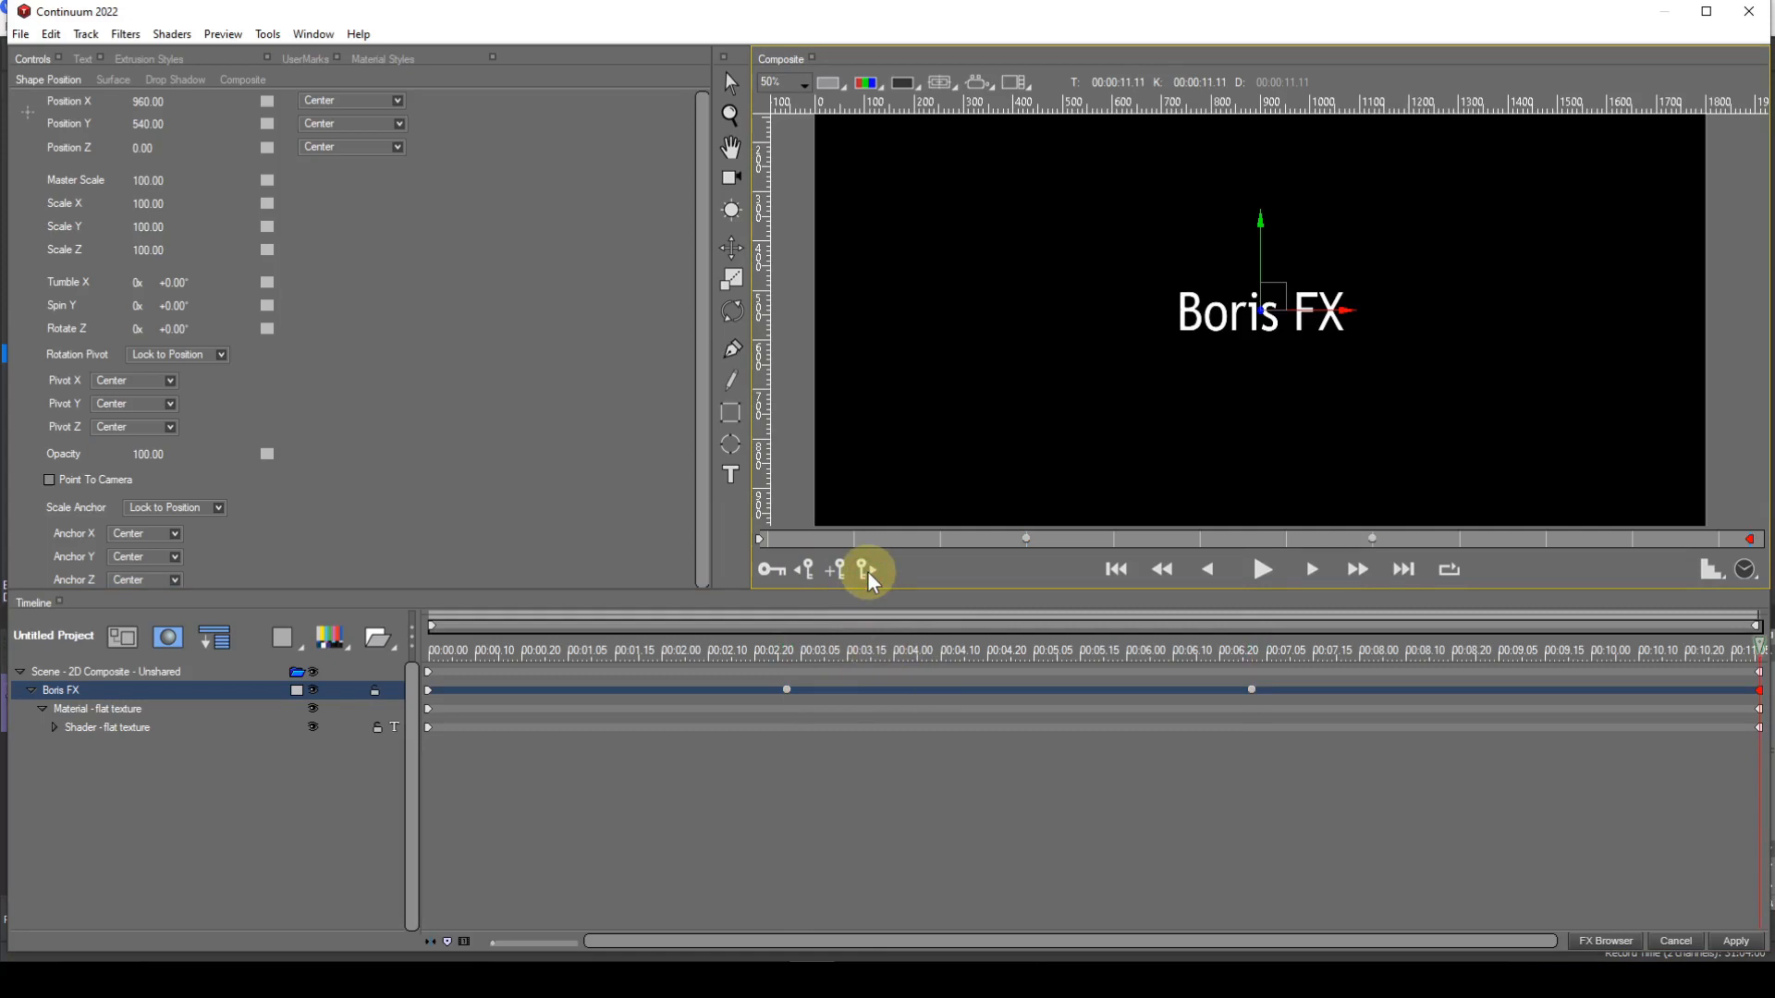
click(788, 689)
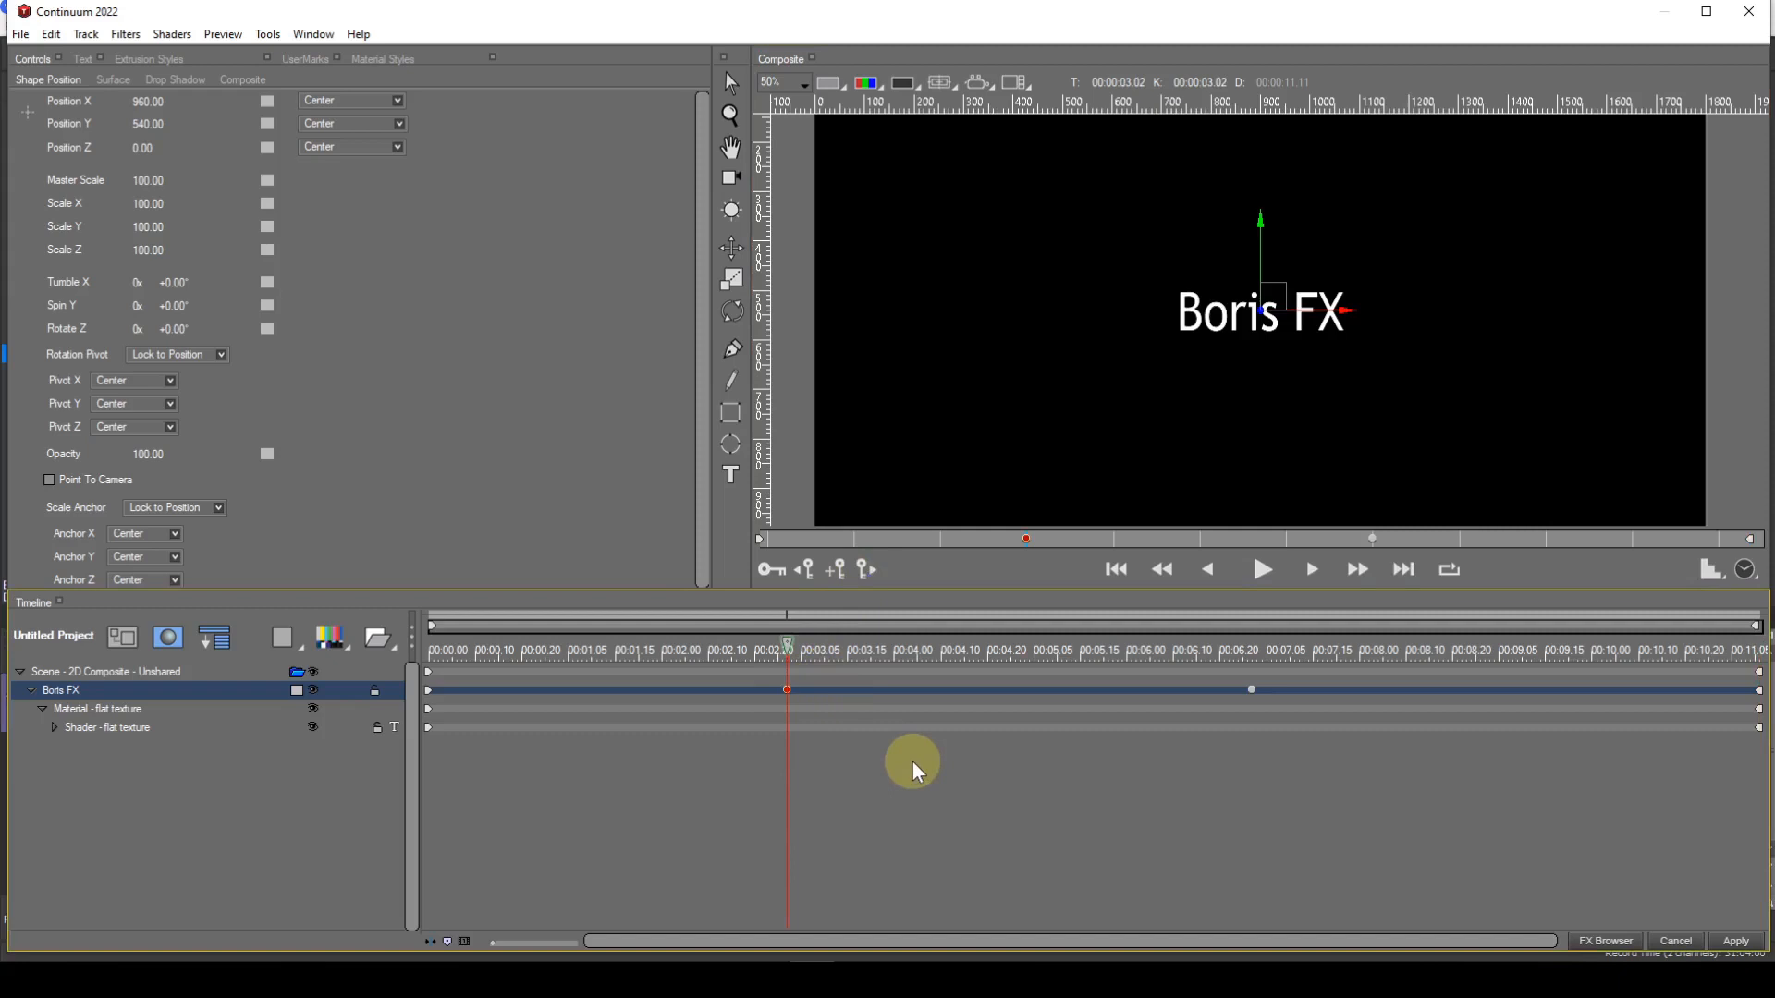
Step: Delete the current scene and create a fresh Flat Text object, showing its position controls
click(142, 673)
key(Delete)
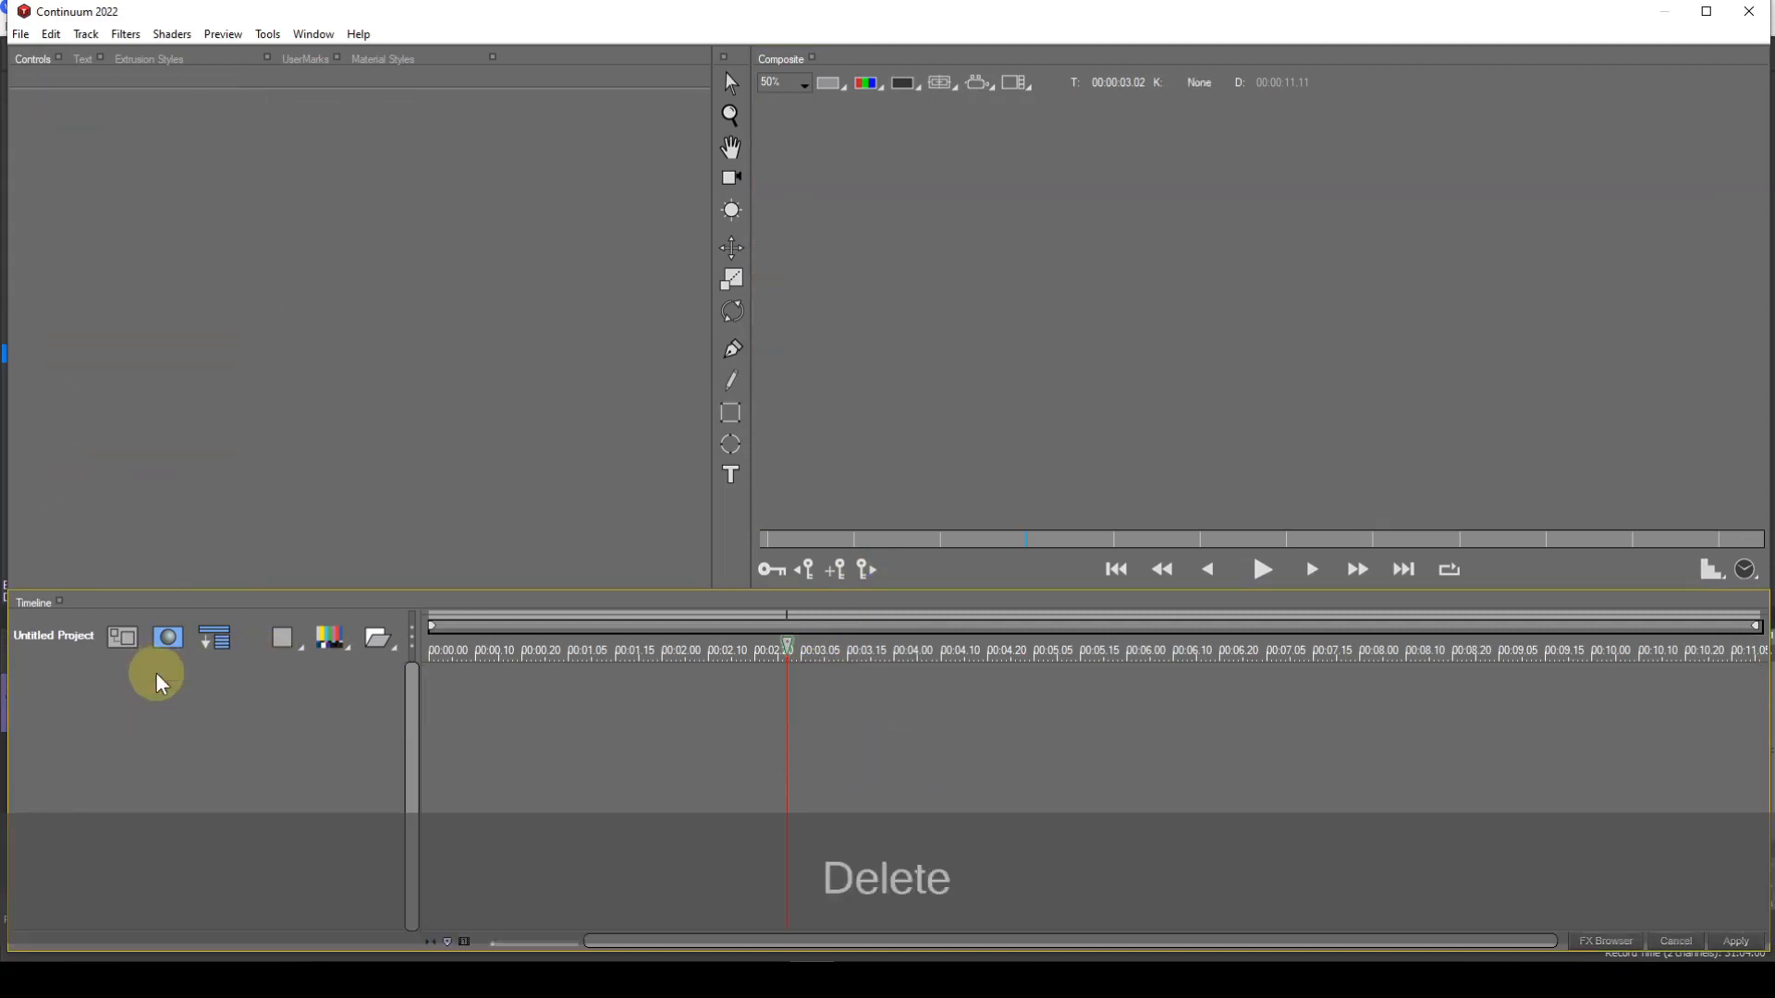
click(325, 640)
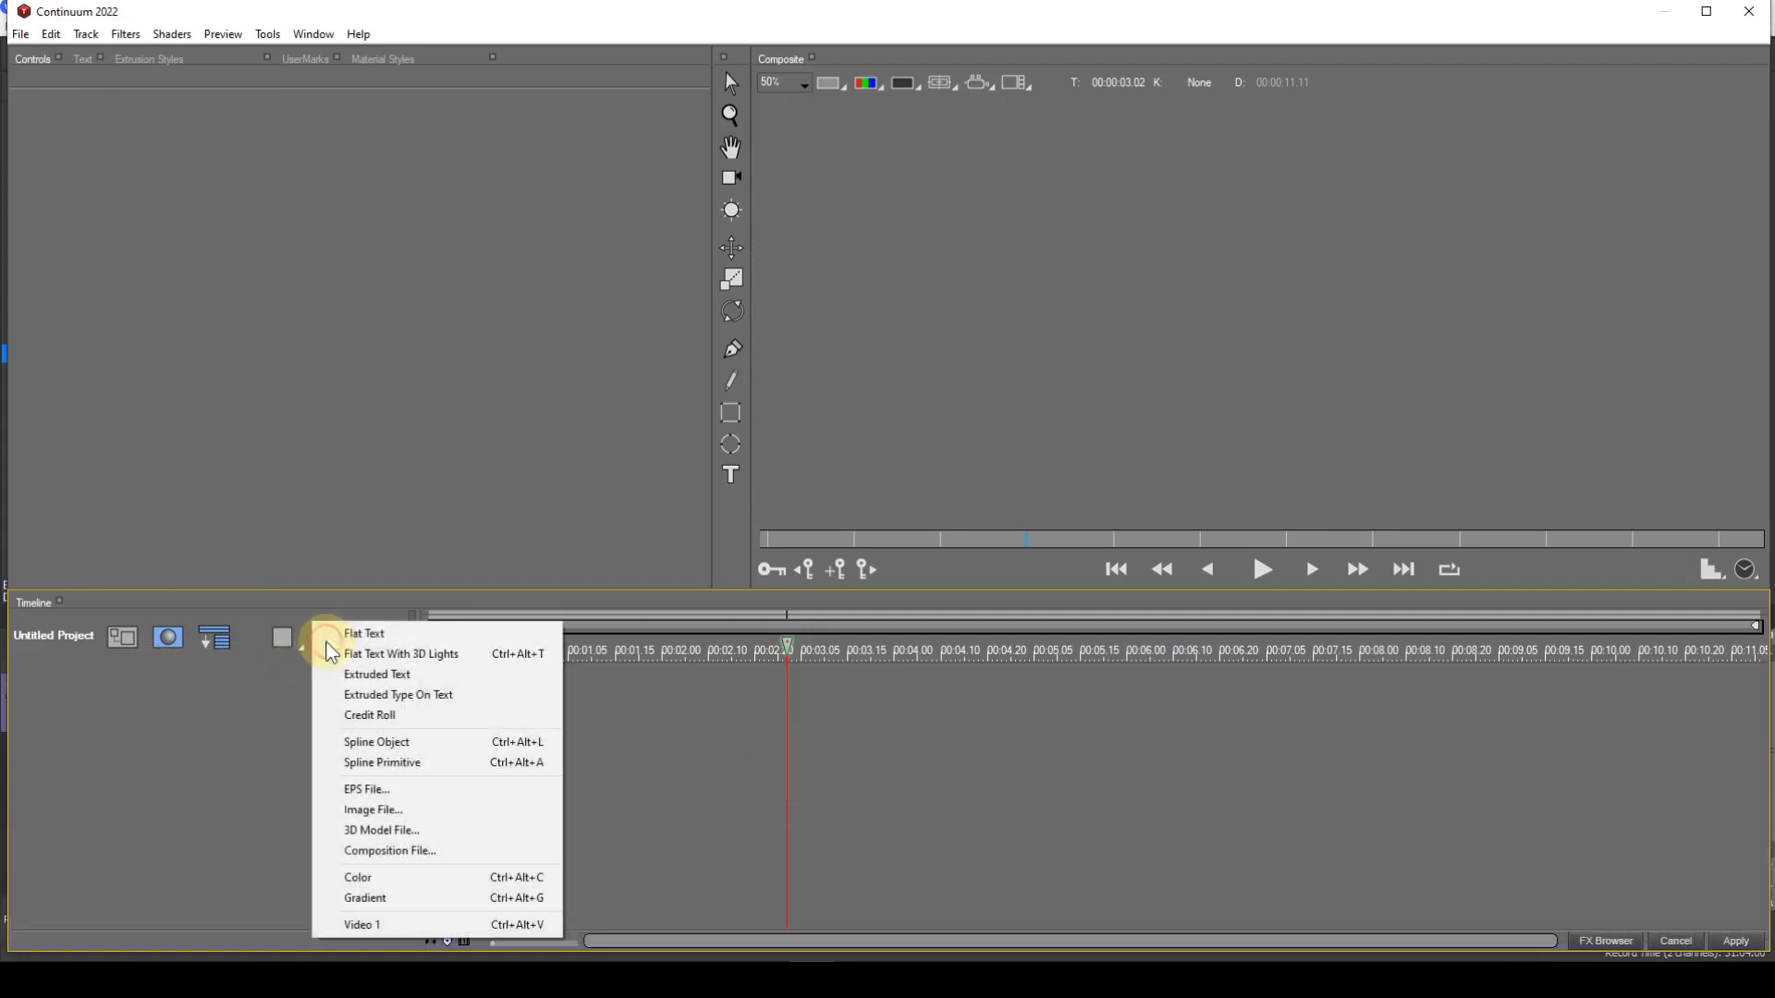
click(361, 634)
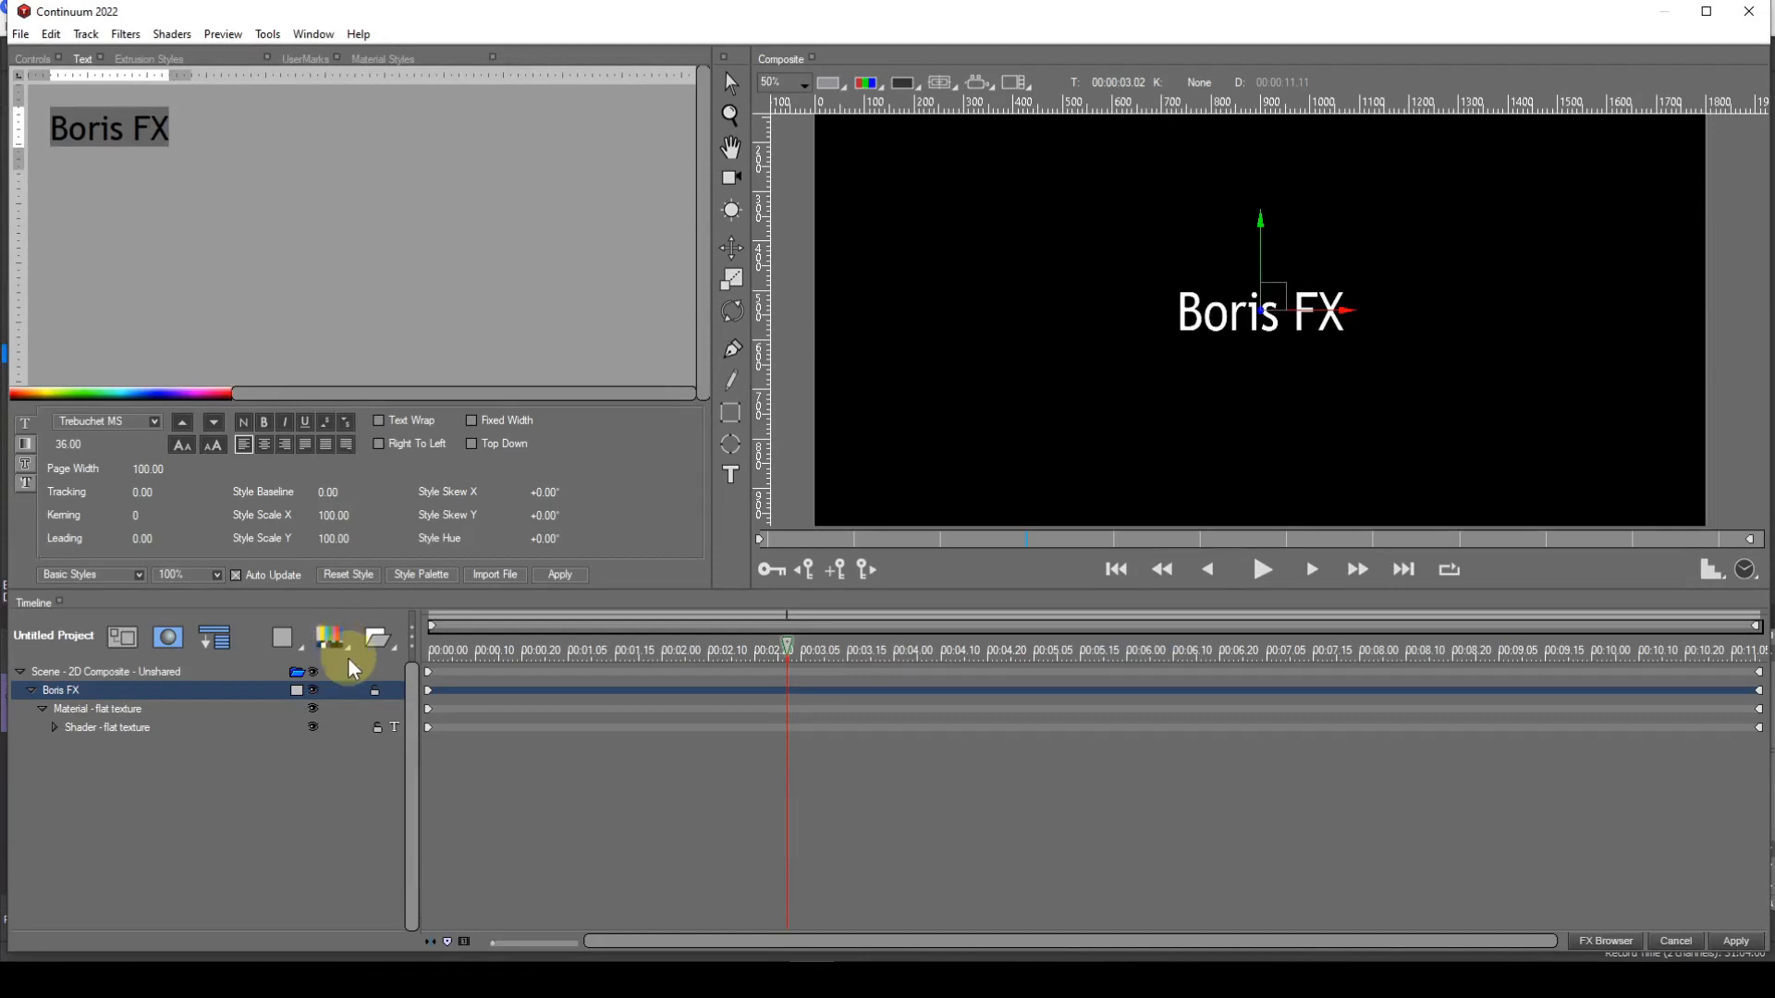
click(33, 58)
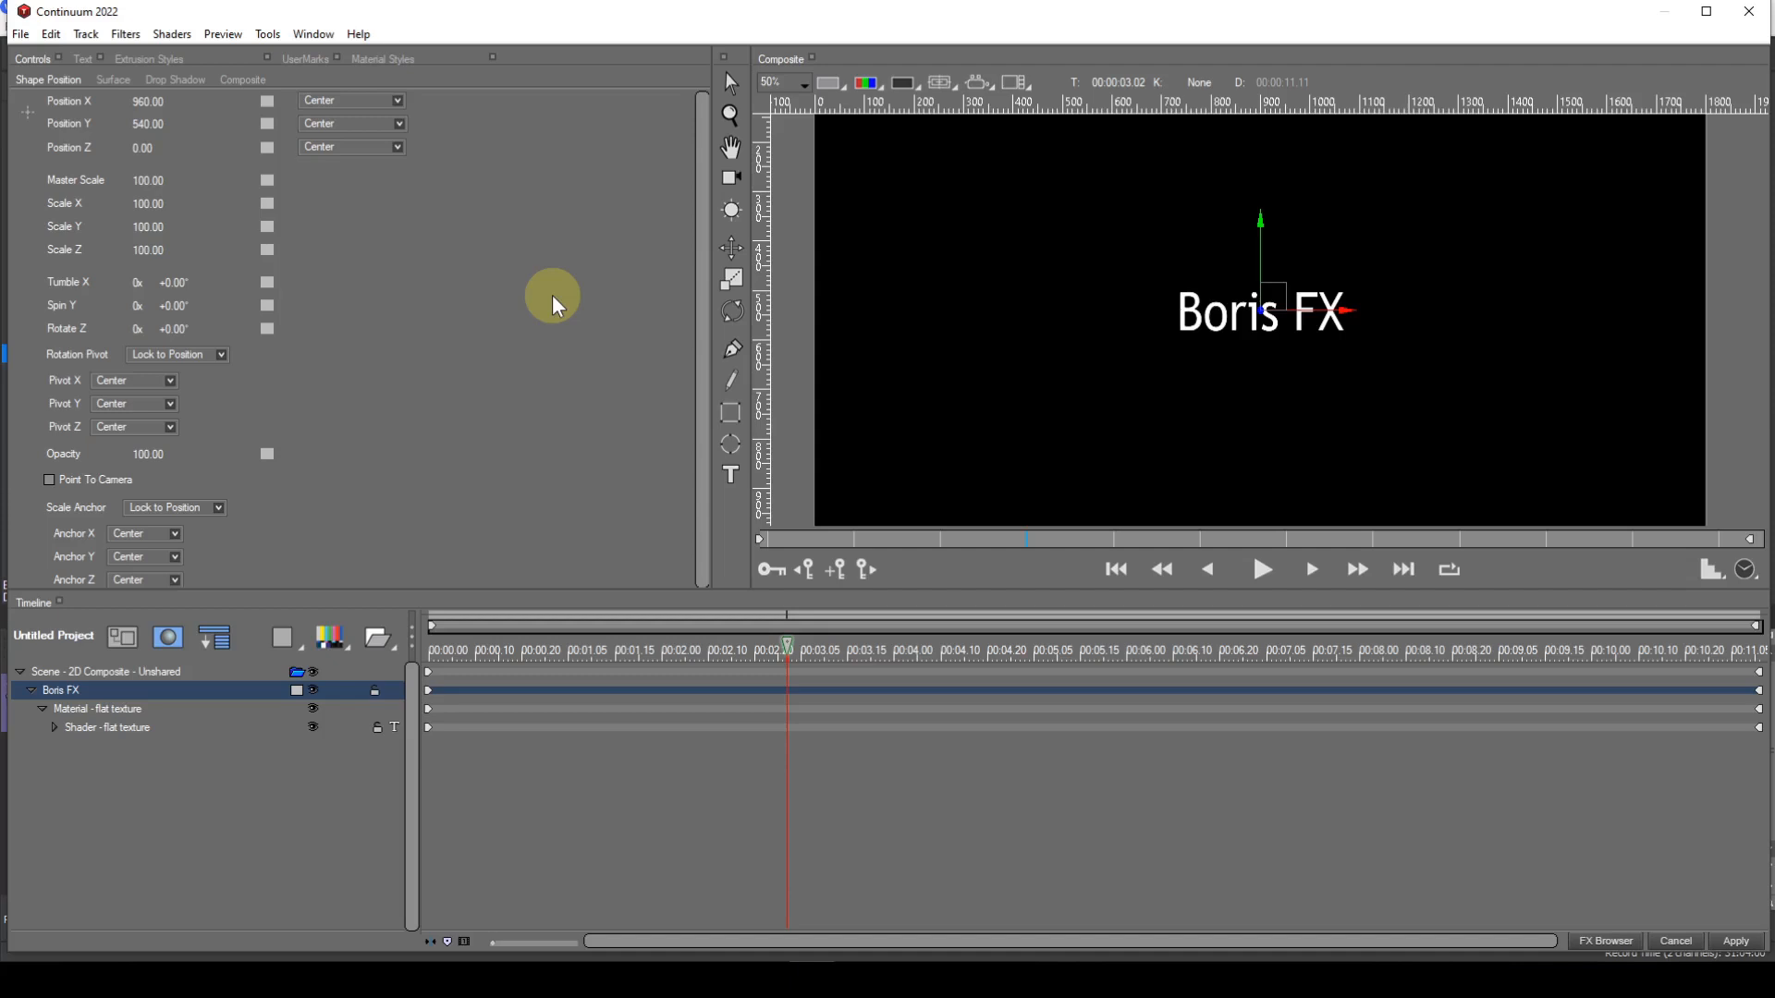
Step: Try Linear interpolation on Position X with the text moved to about 1430, and return the parameter to None
right_click(273, 104)
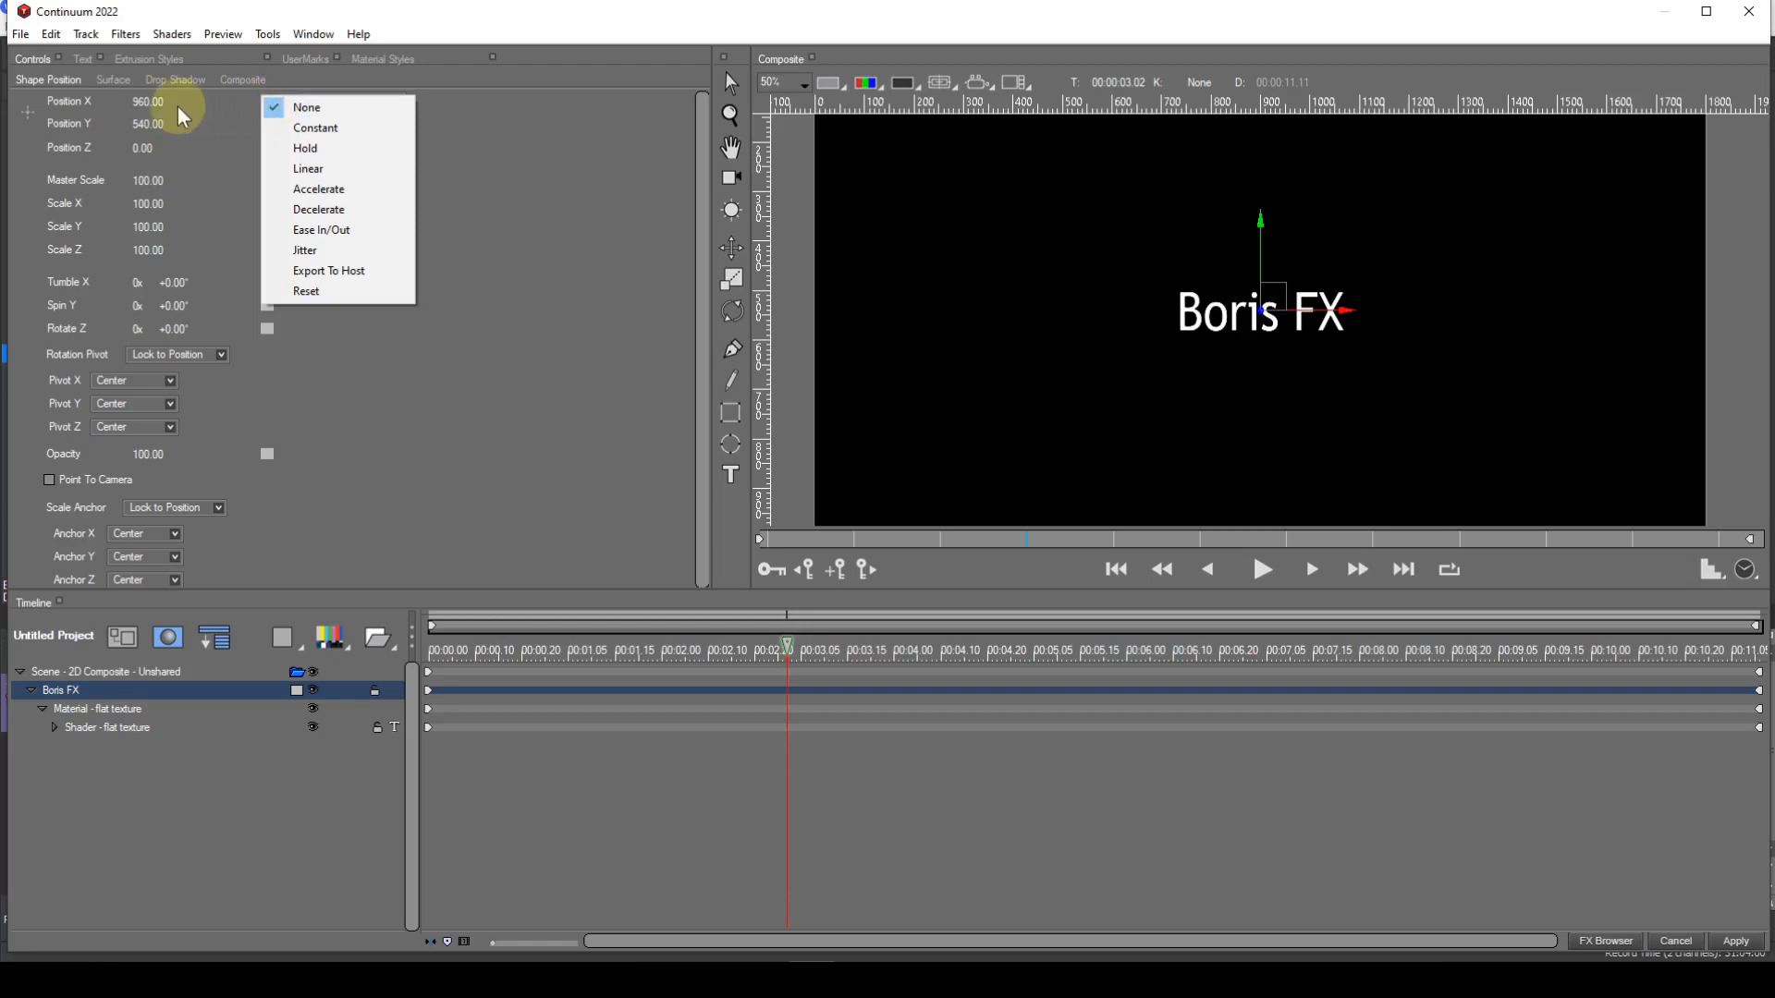
click(151, 102)
drag(150, 101, 162, 102)
click(269, 107)
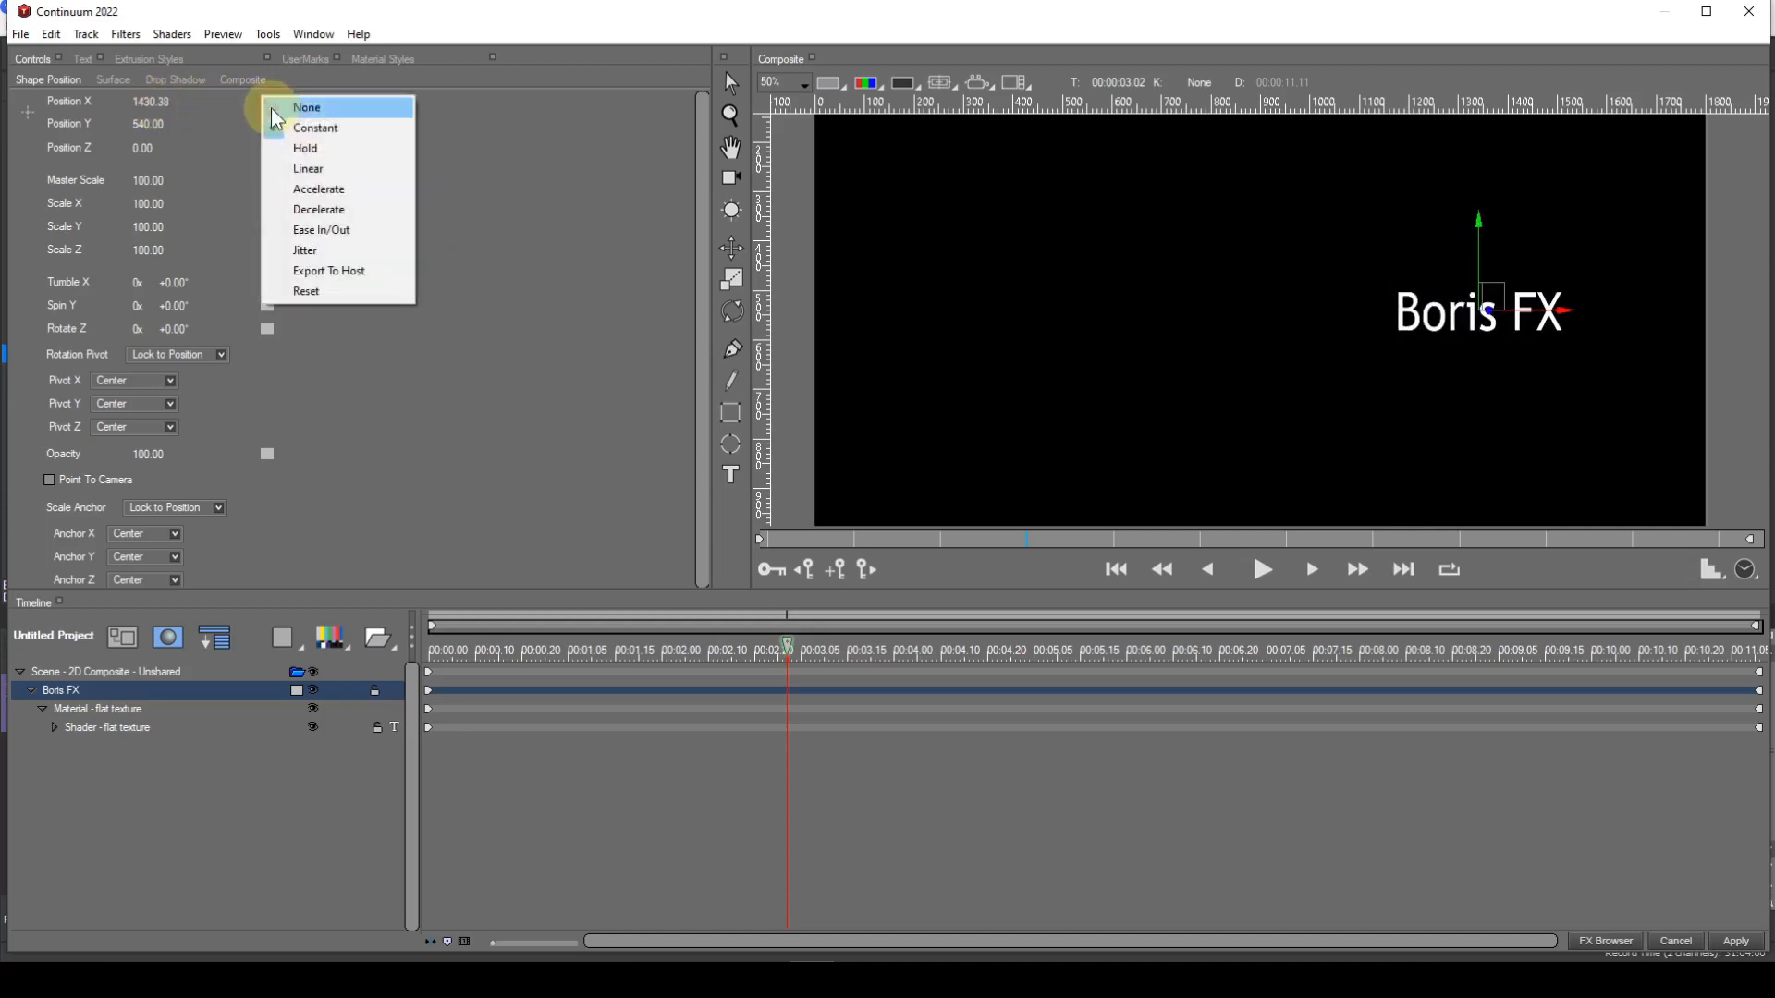
click(279, 169)
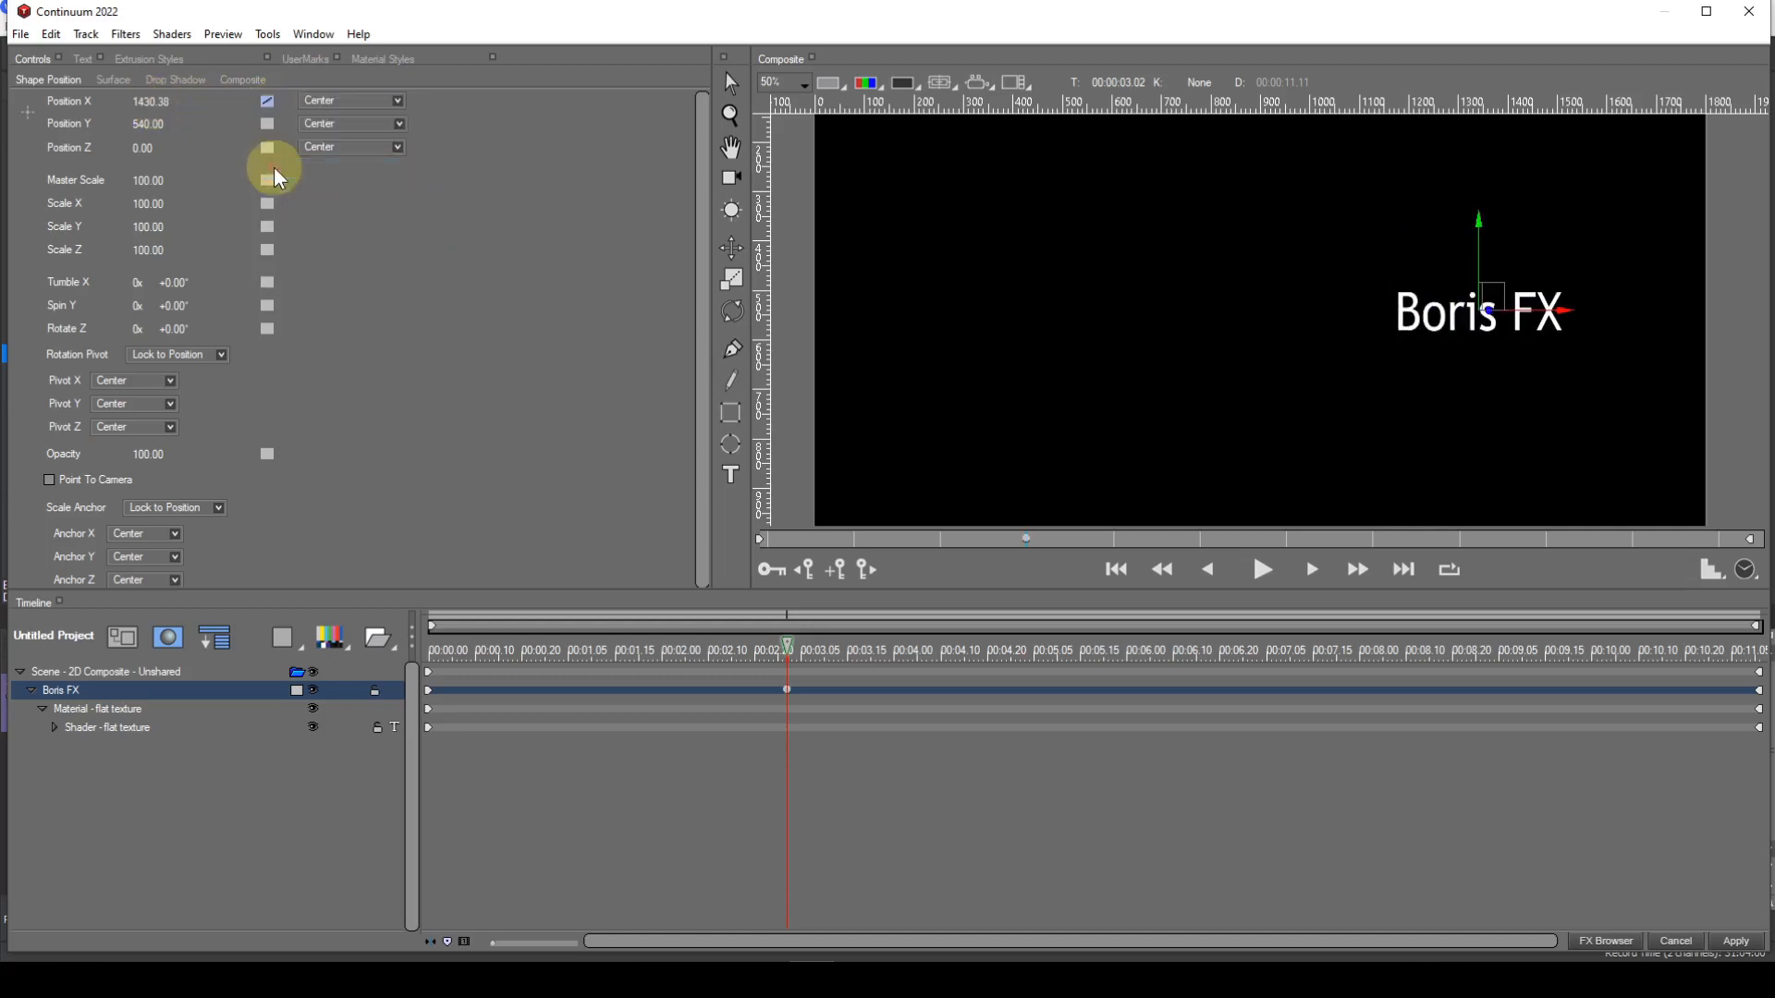
click(268, 103)
click(275, 113)
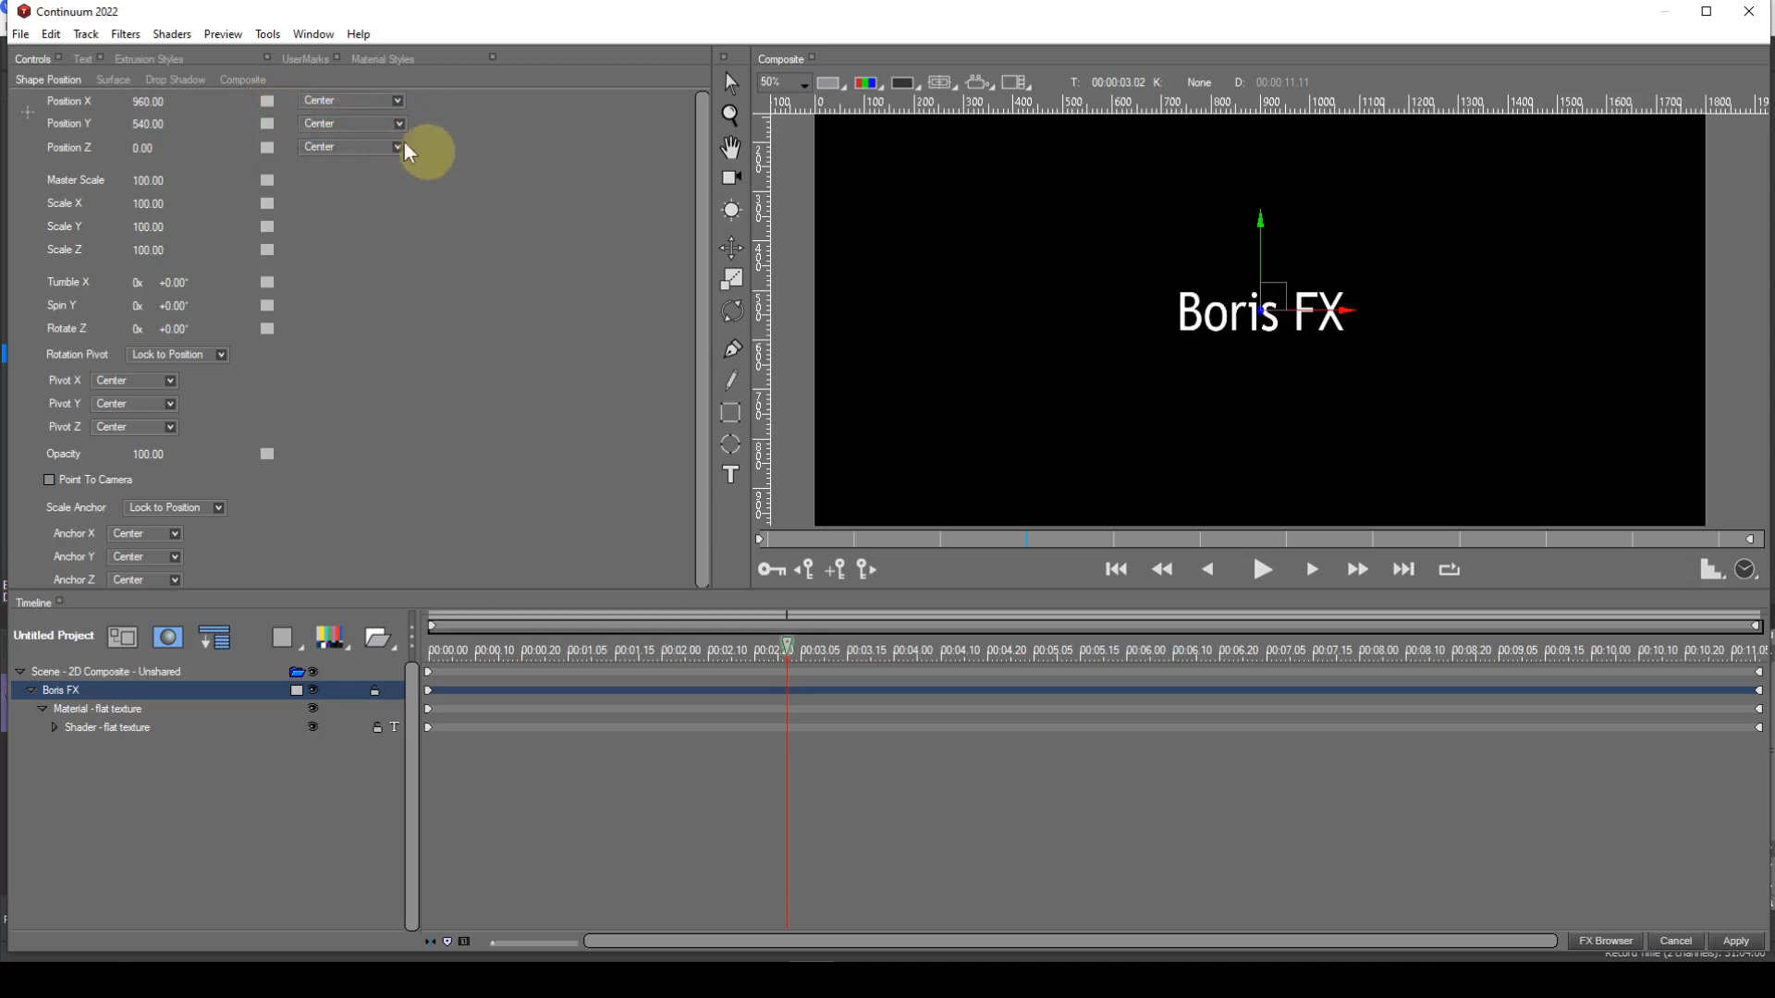
Step: Set the text's Position X to about 1296 and add a keyframe at 00:00:03.02
click(269, 105)
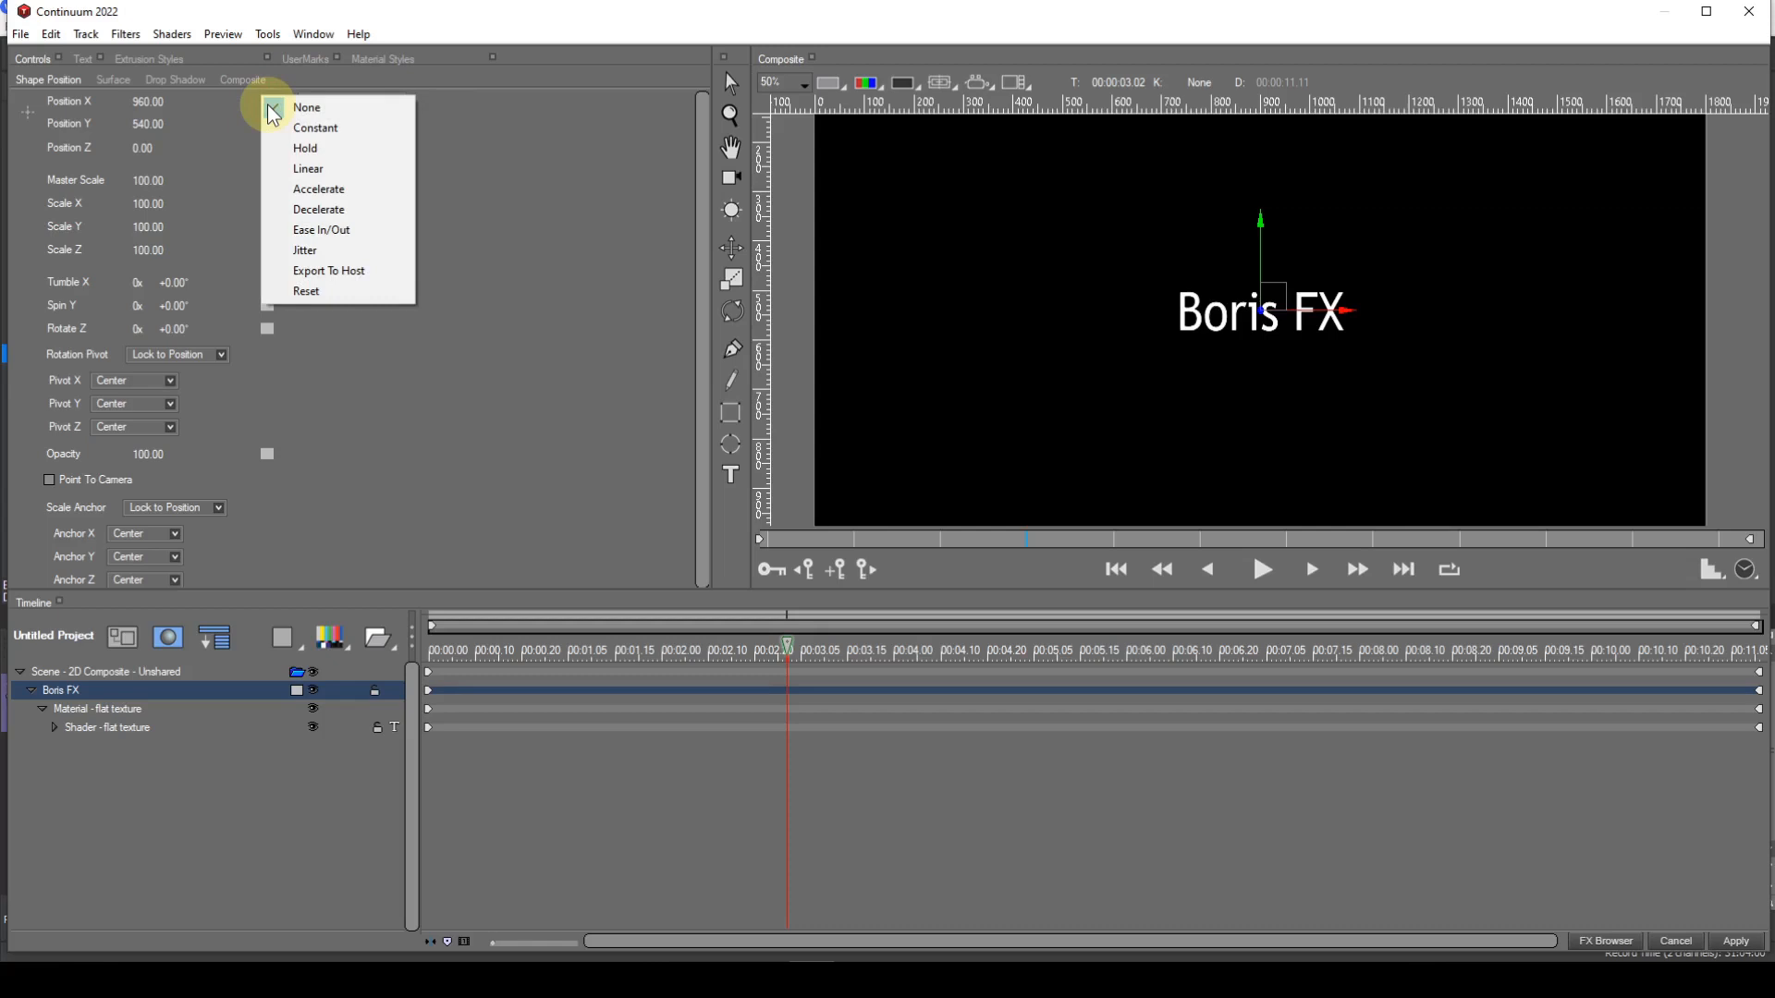
click(143, 102)
drag(143, 101, 145, 99)
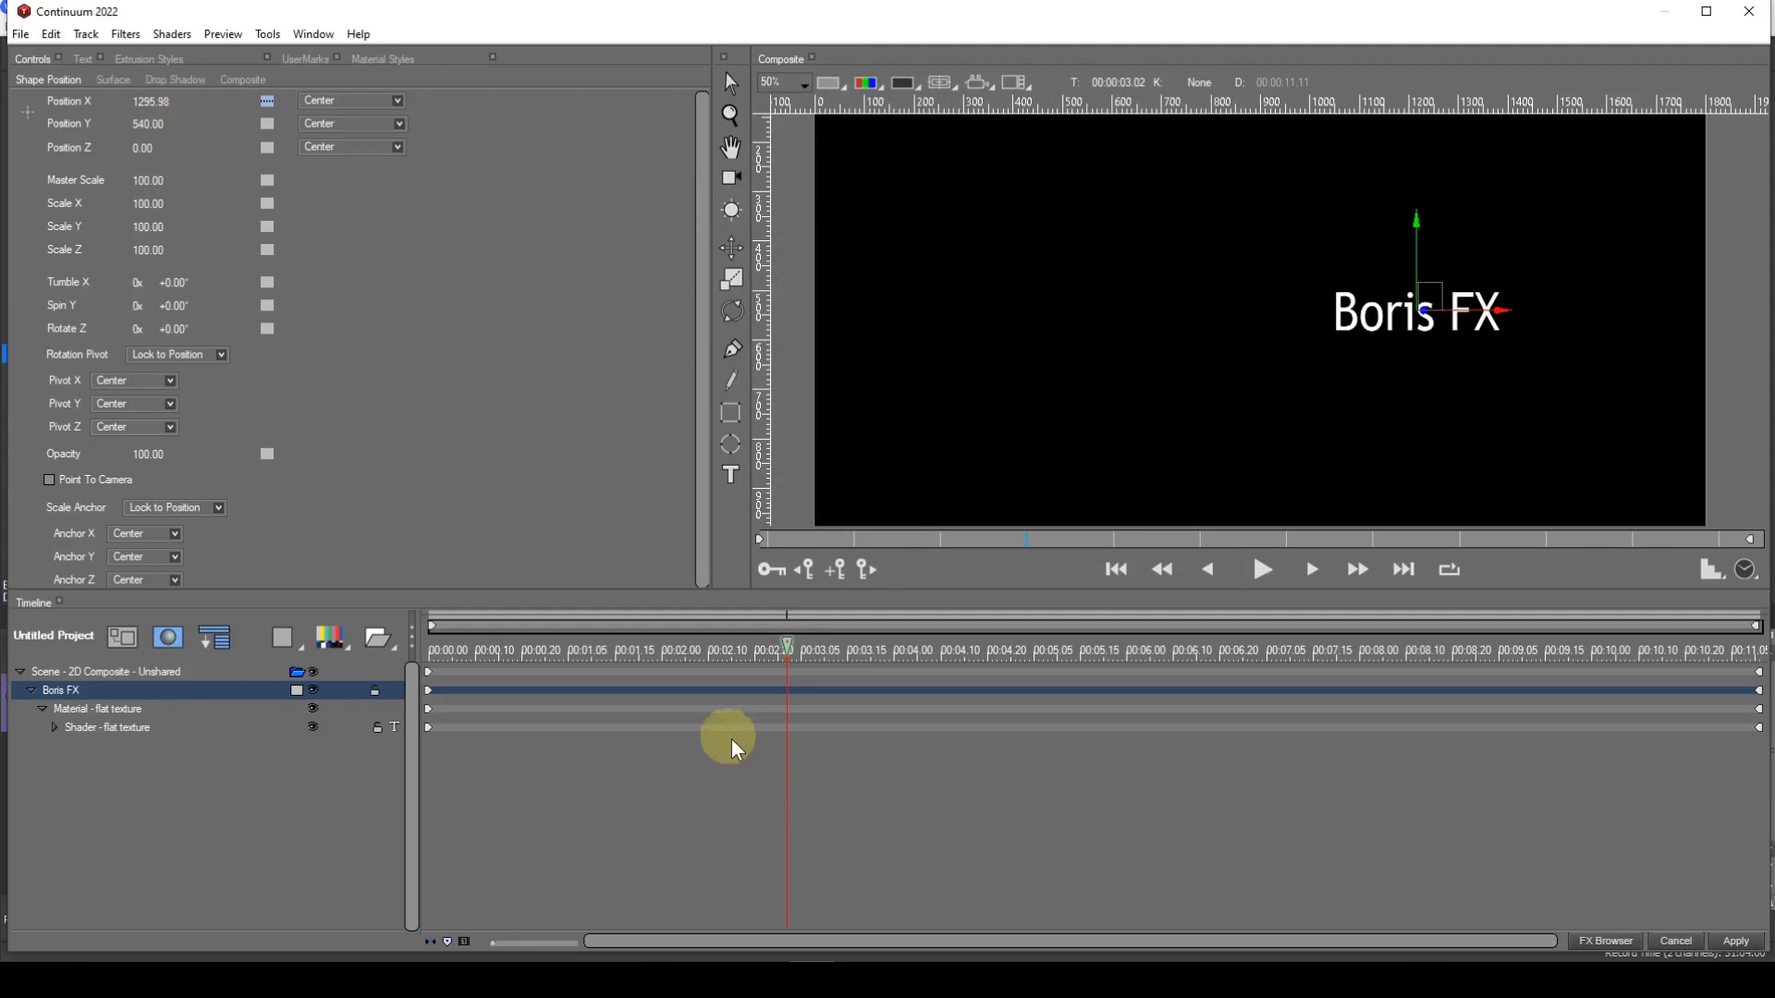
click(838, 573)
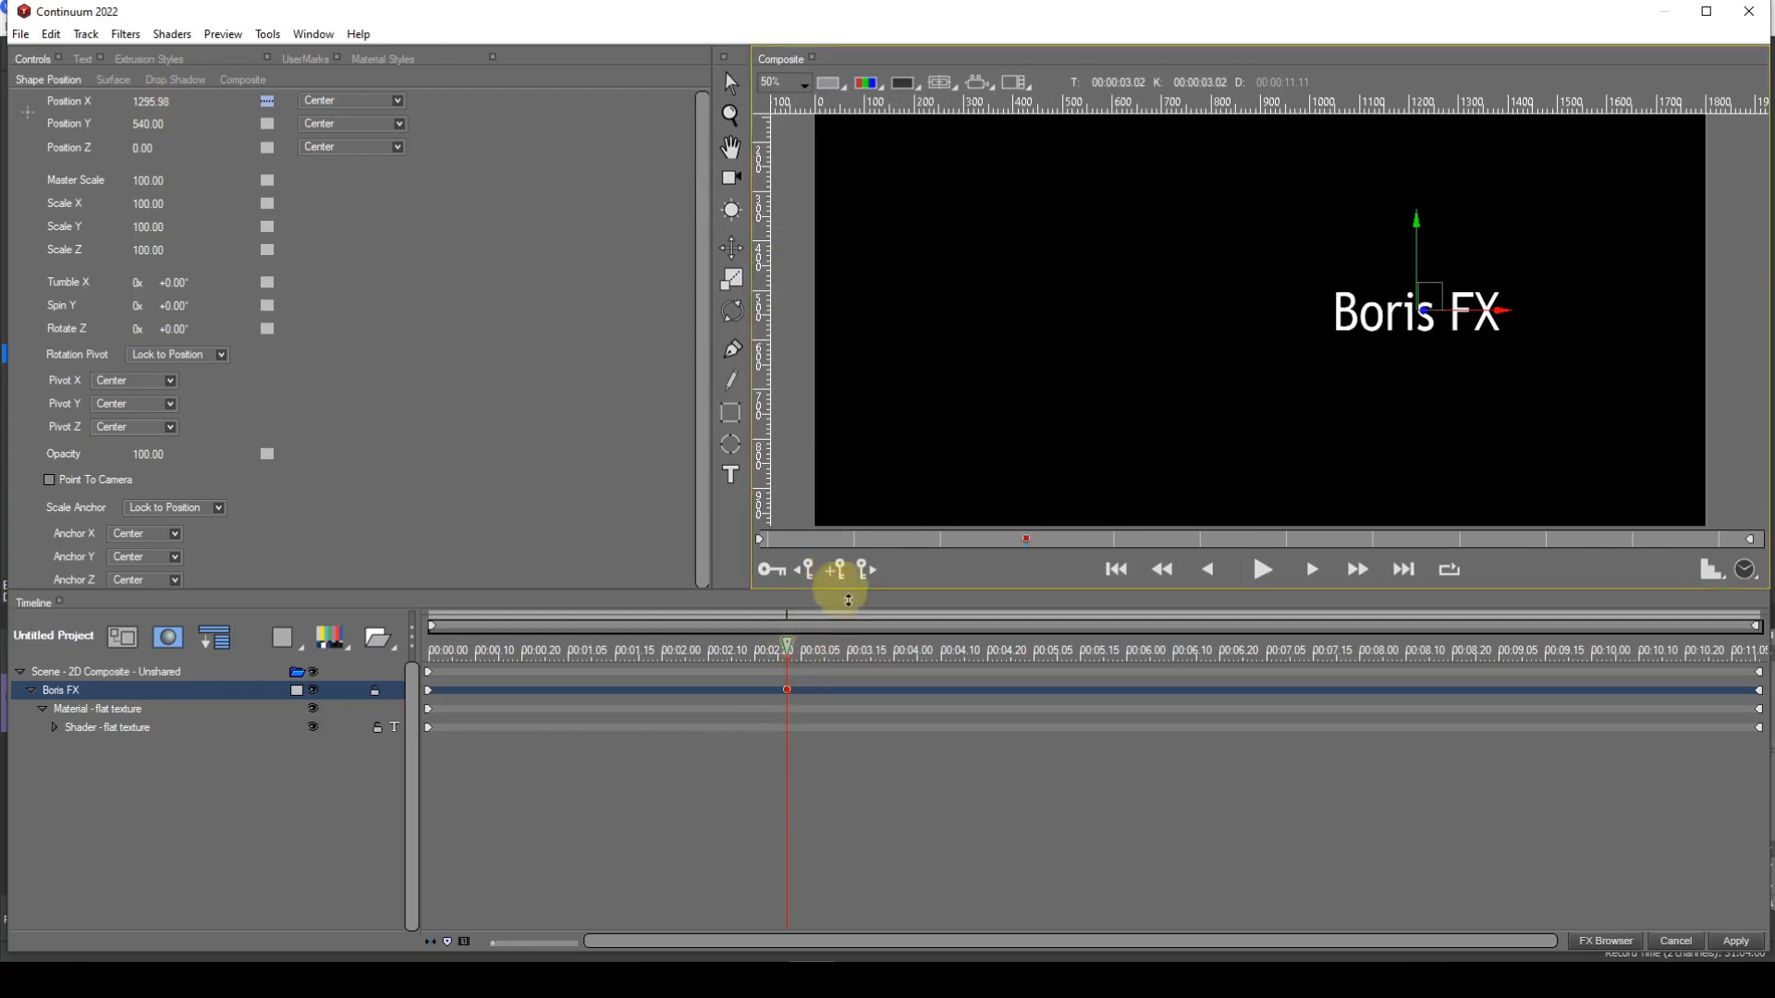
Step: Set Position X to about 691 at 00:00:07.09, add a keyframe there, and scrub between the two keyframes
click(1287, 653)
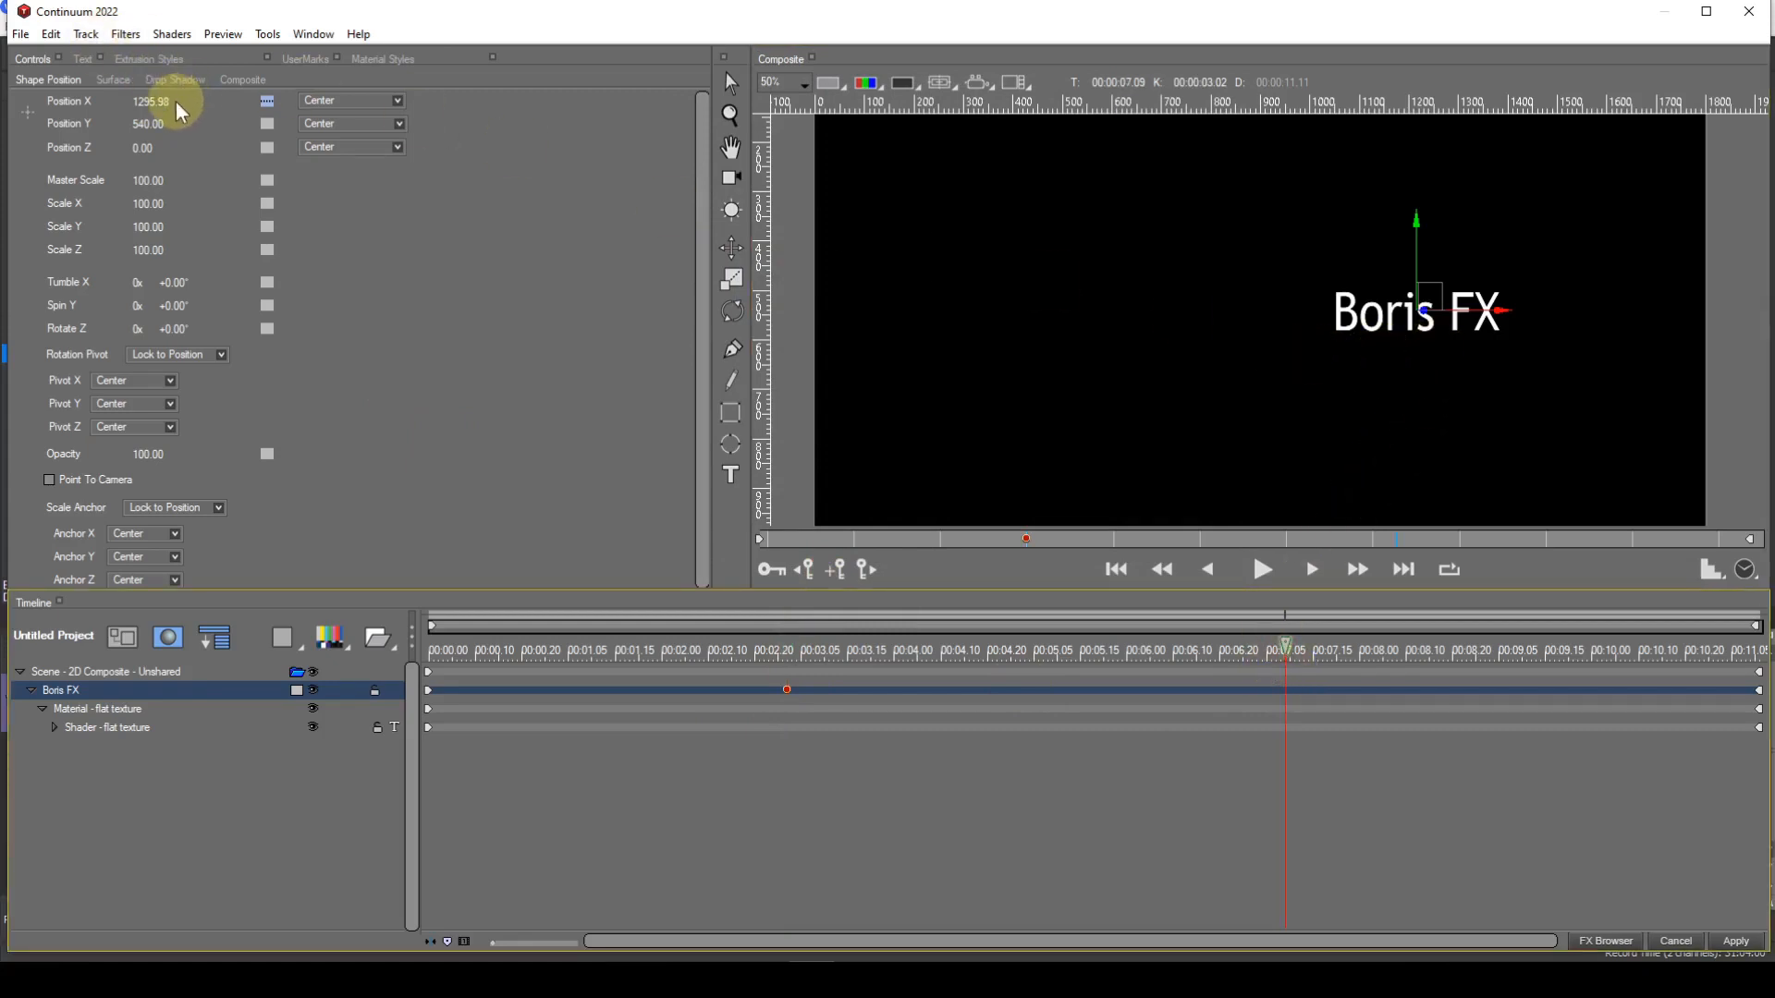
drag(175, 102, 165, 101)
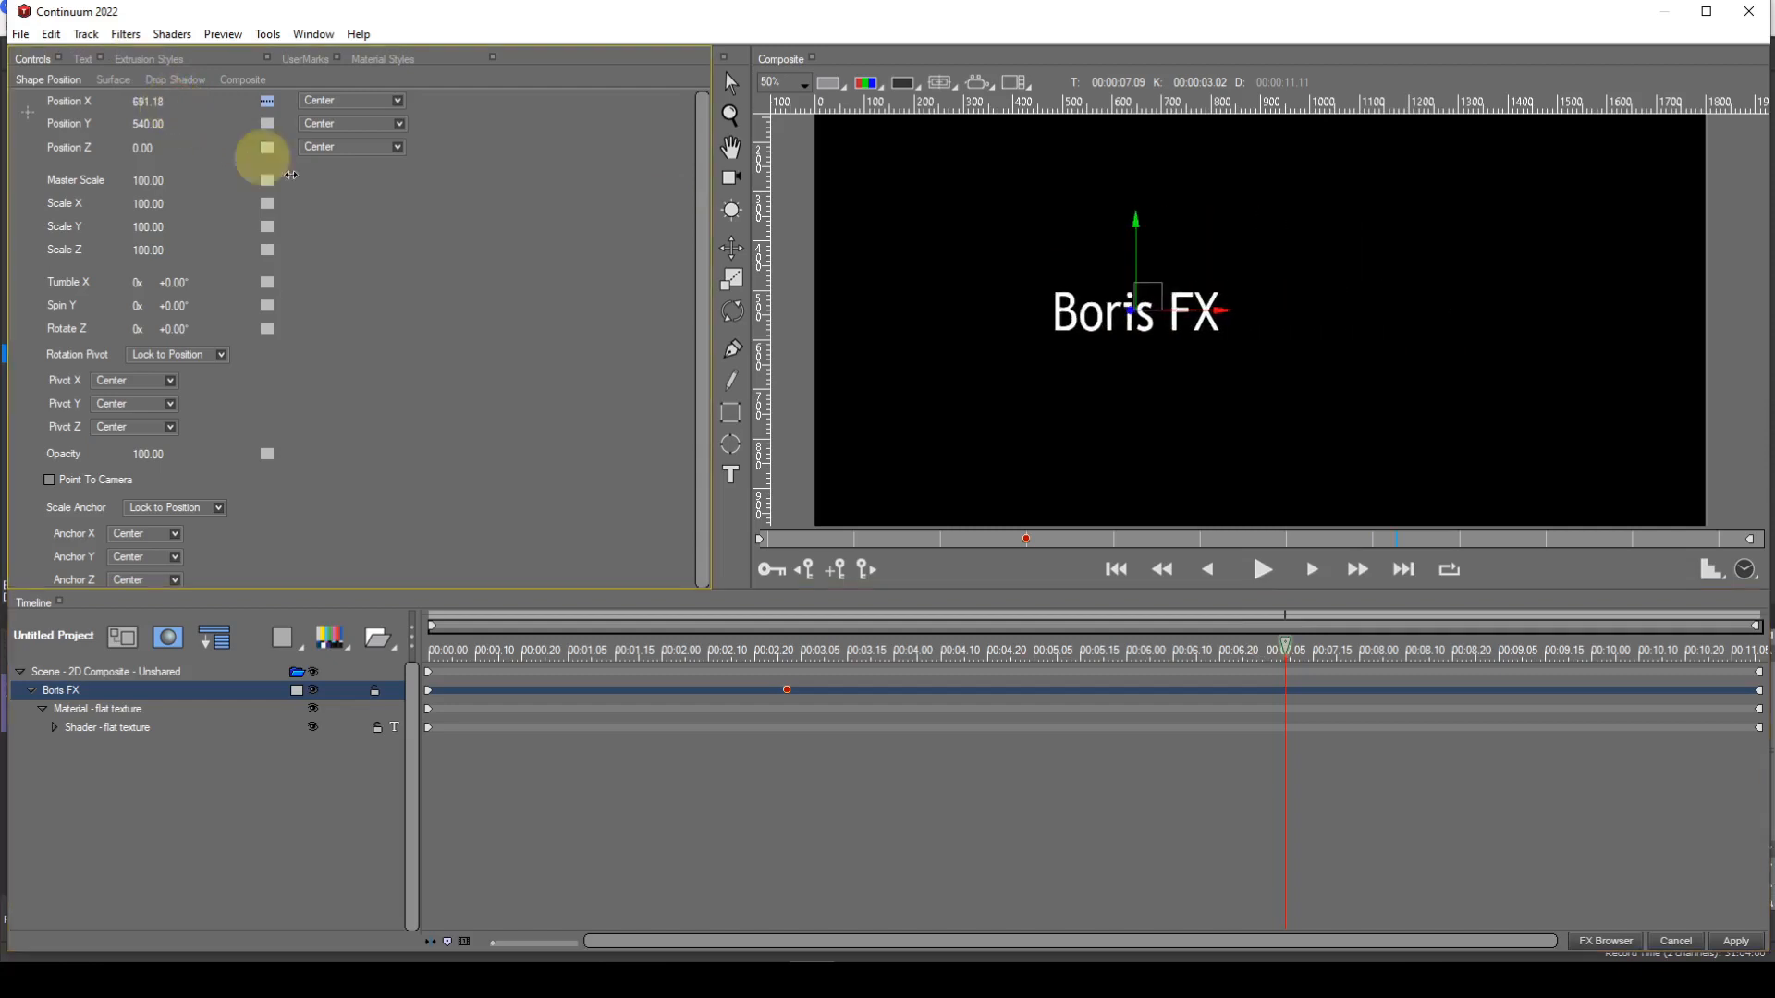
click(839, 571)
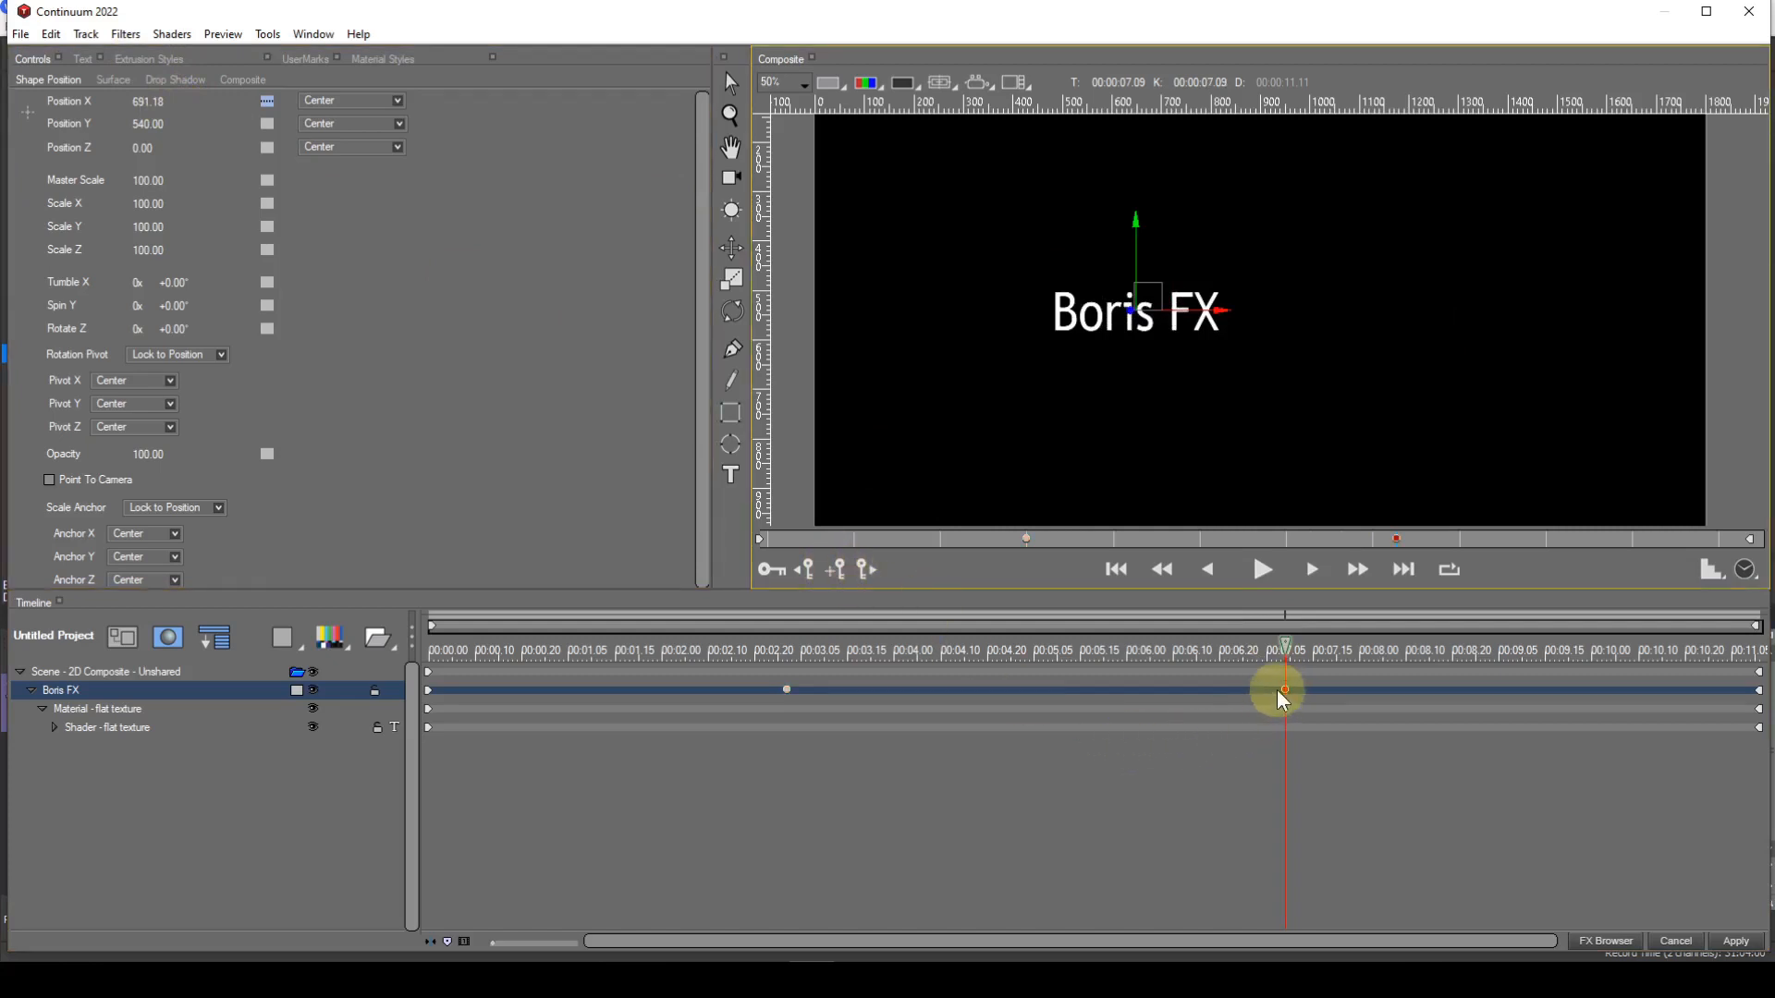
click(908, 650)
drag(814, 663, 1028, 670)
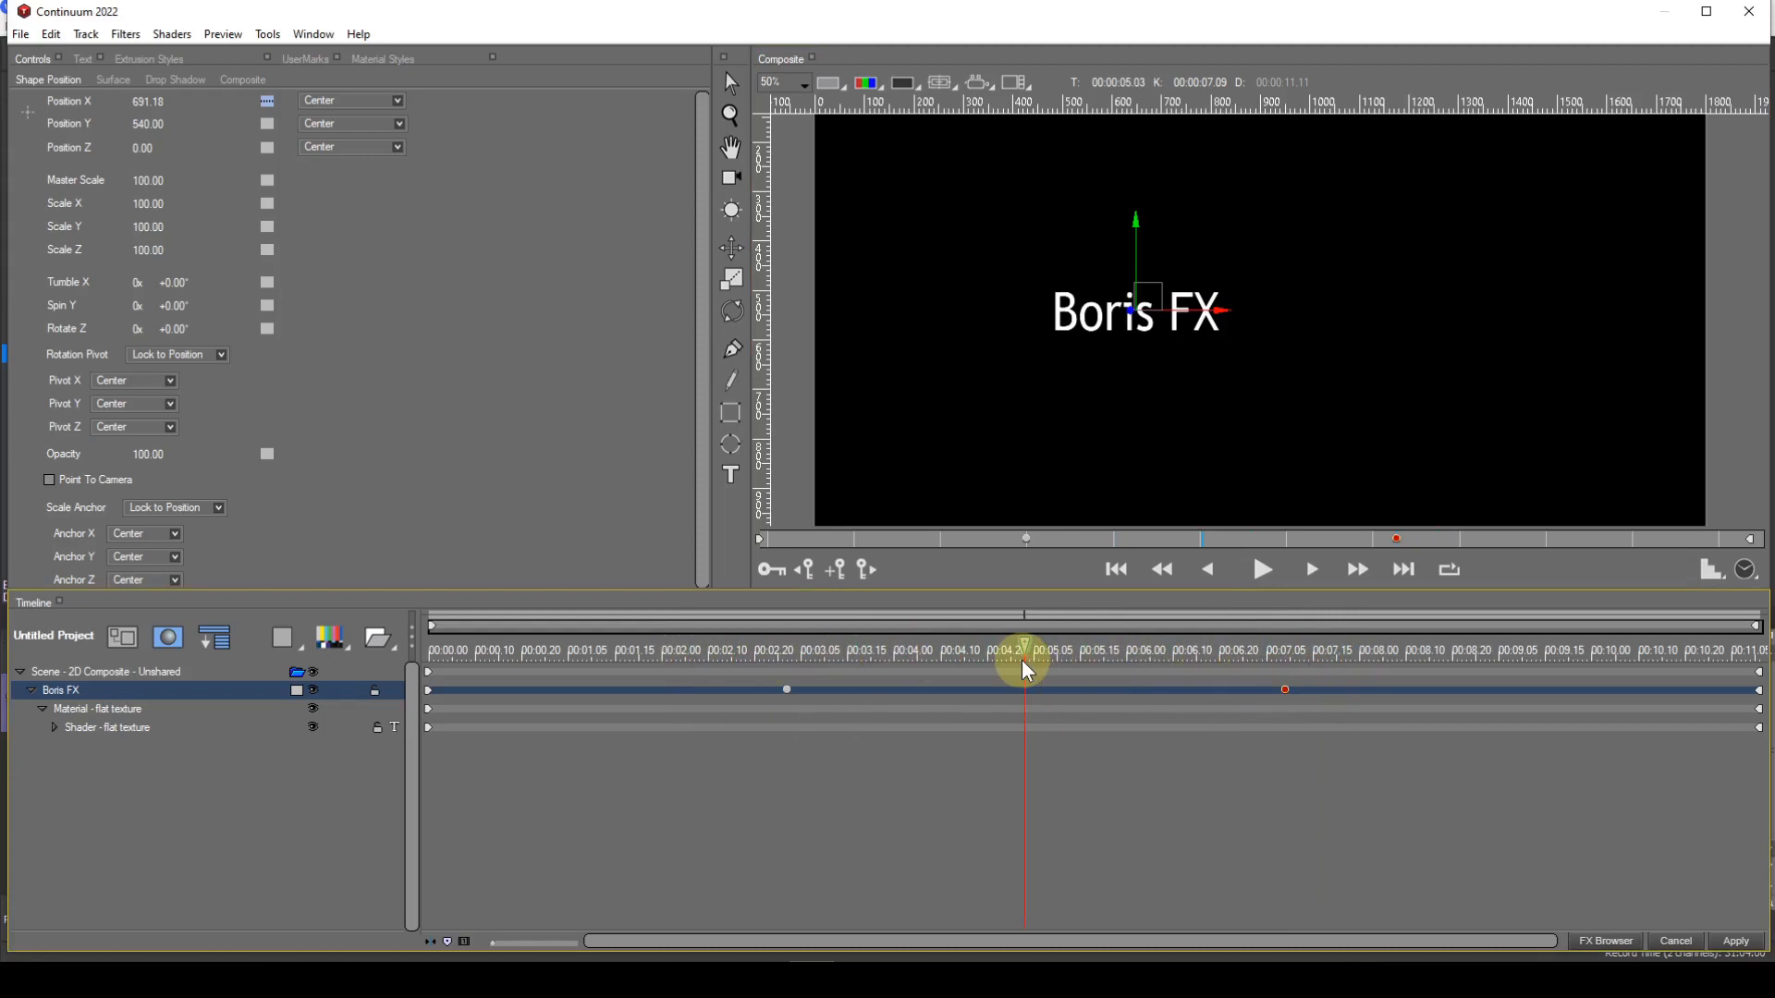
Step: Remove the text keyframe at 00:00:07.09 and return Position X to None, including at the 00:00:03.02 keyframe
click(265, 105)
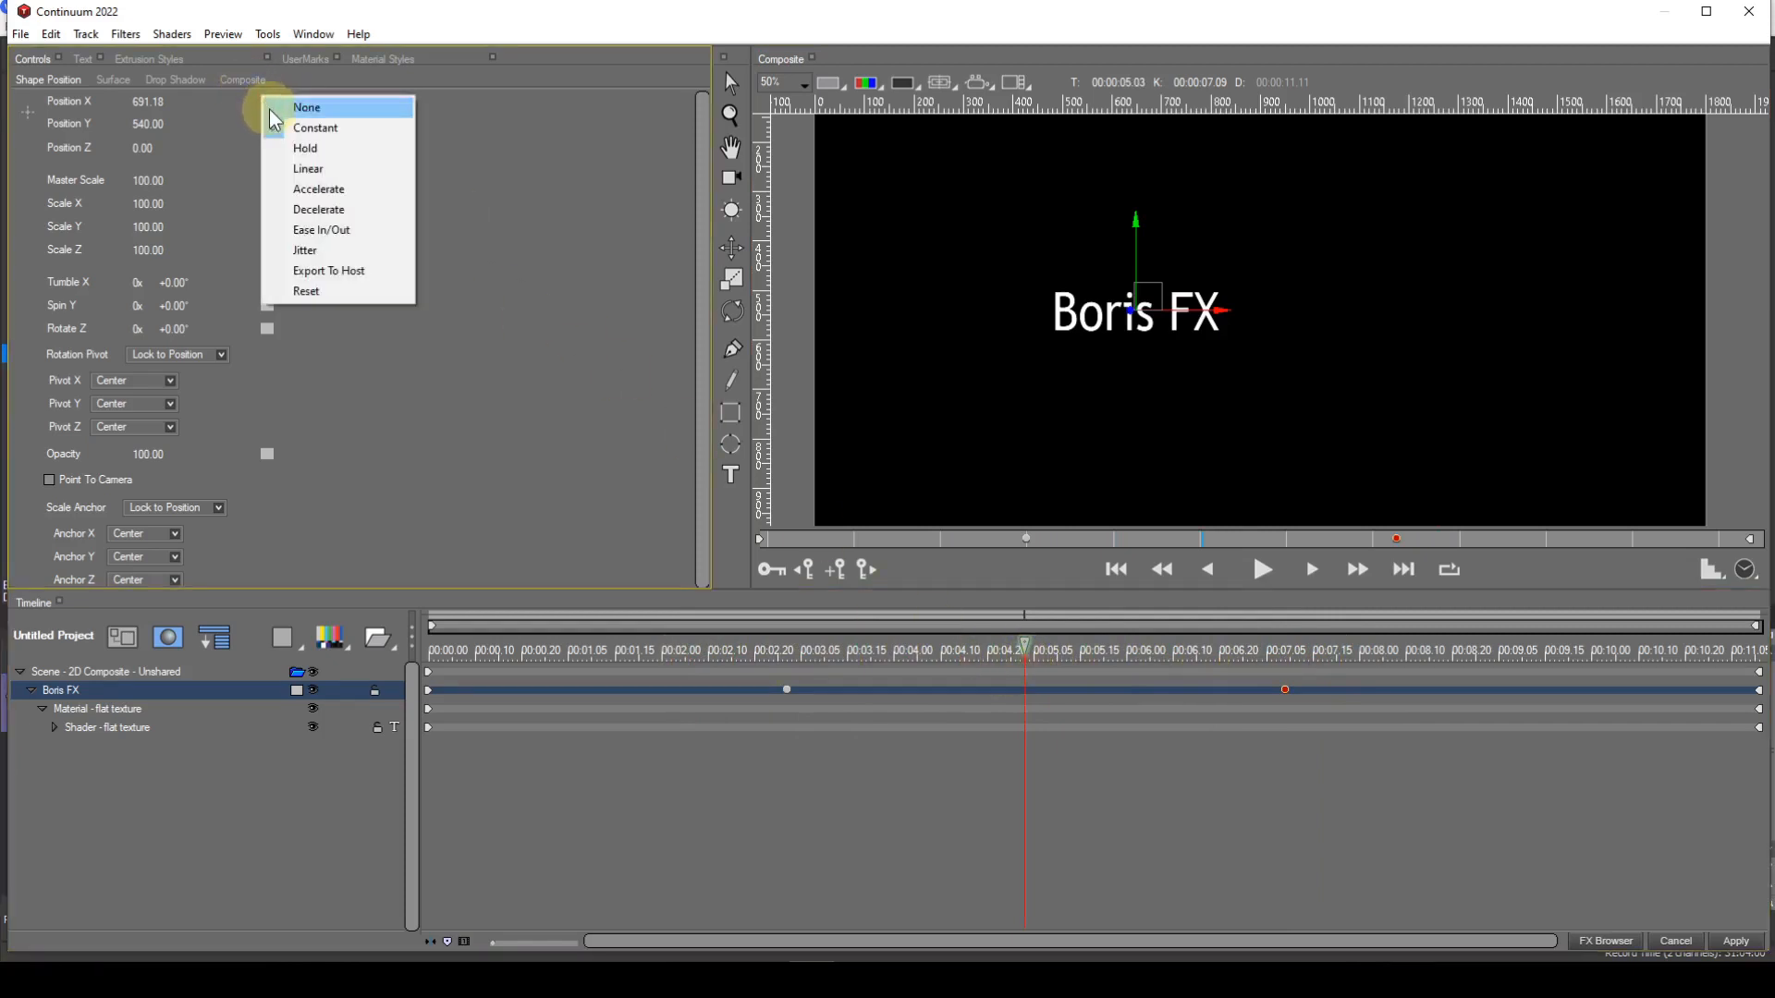
click(271, 109)
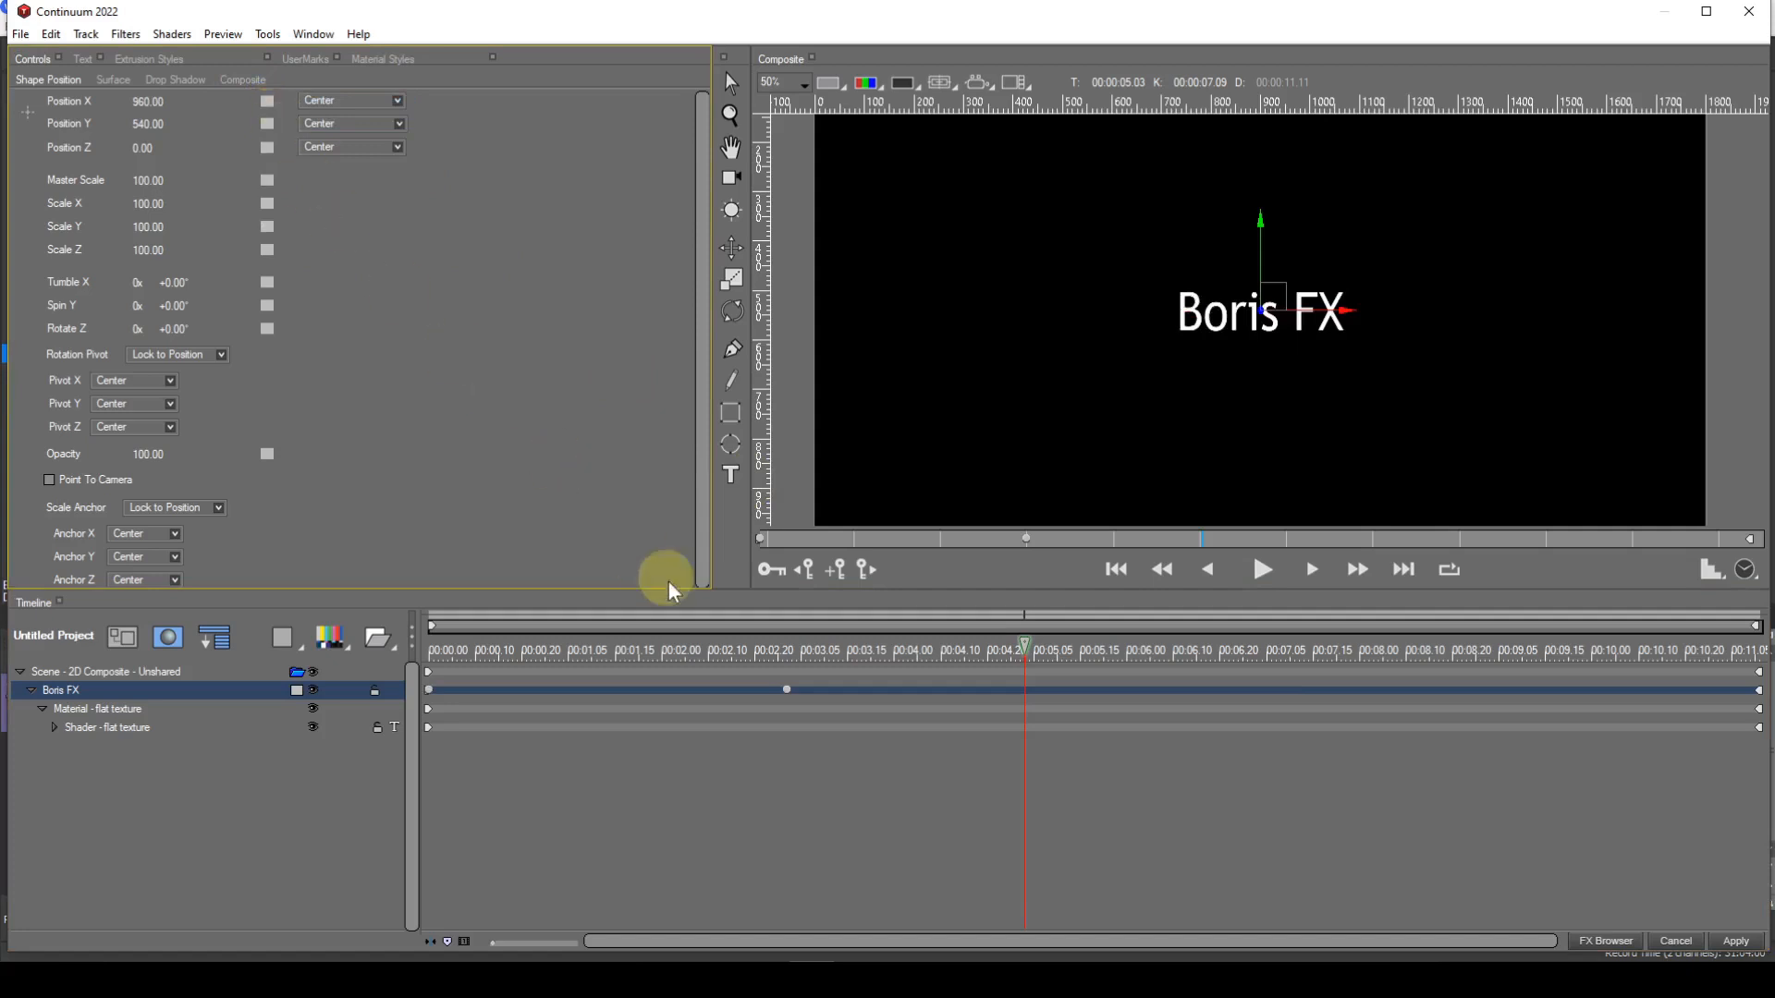
click(782, 688)
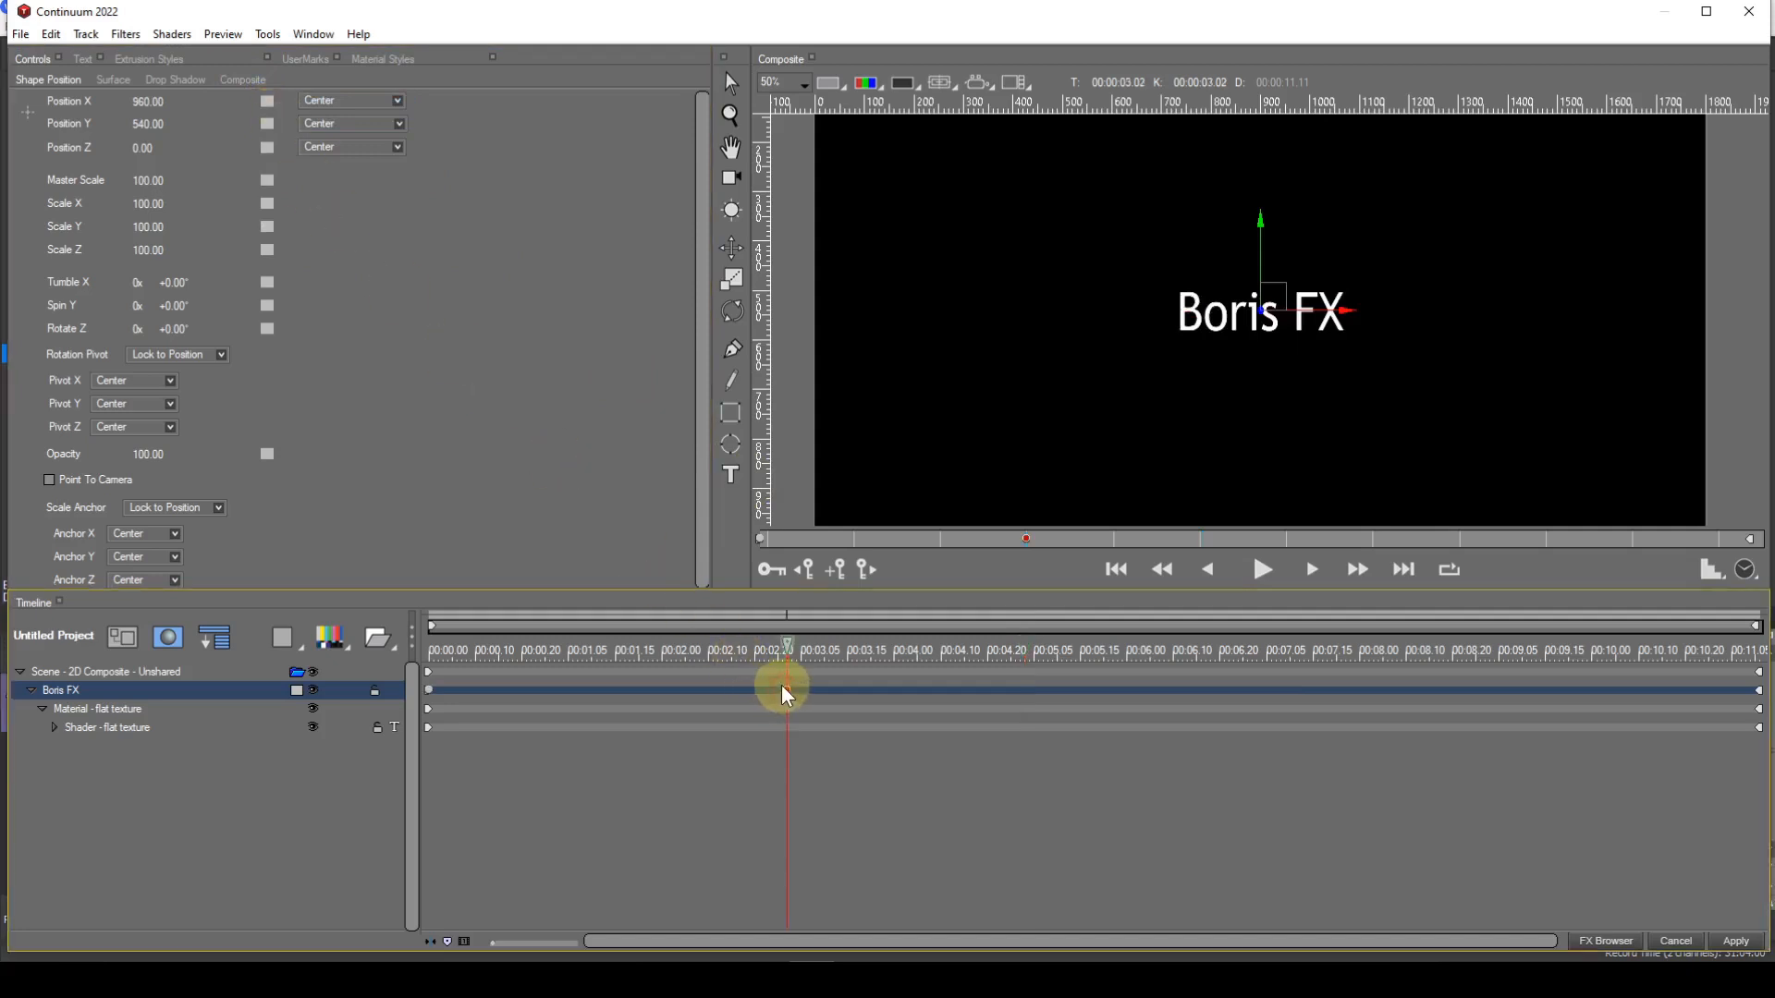
click(270, 107)
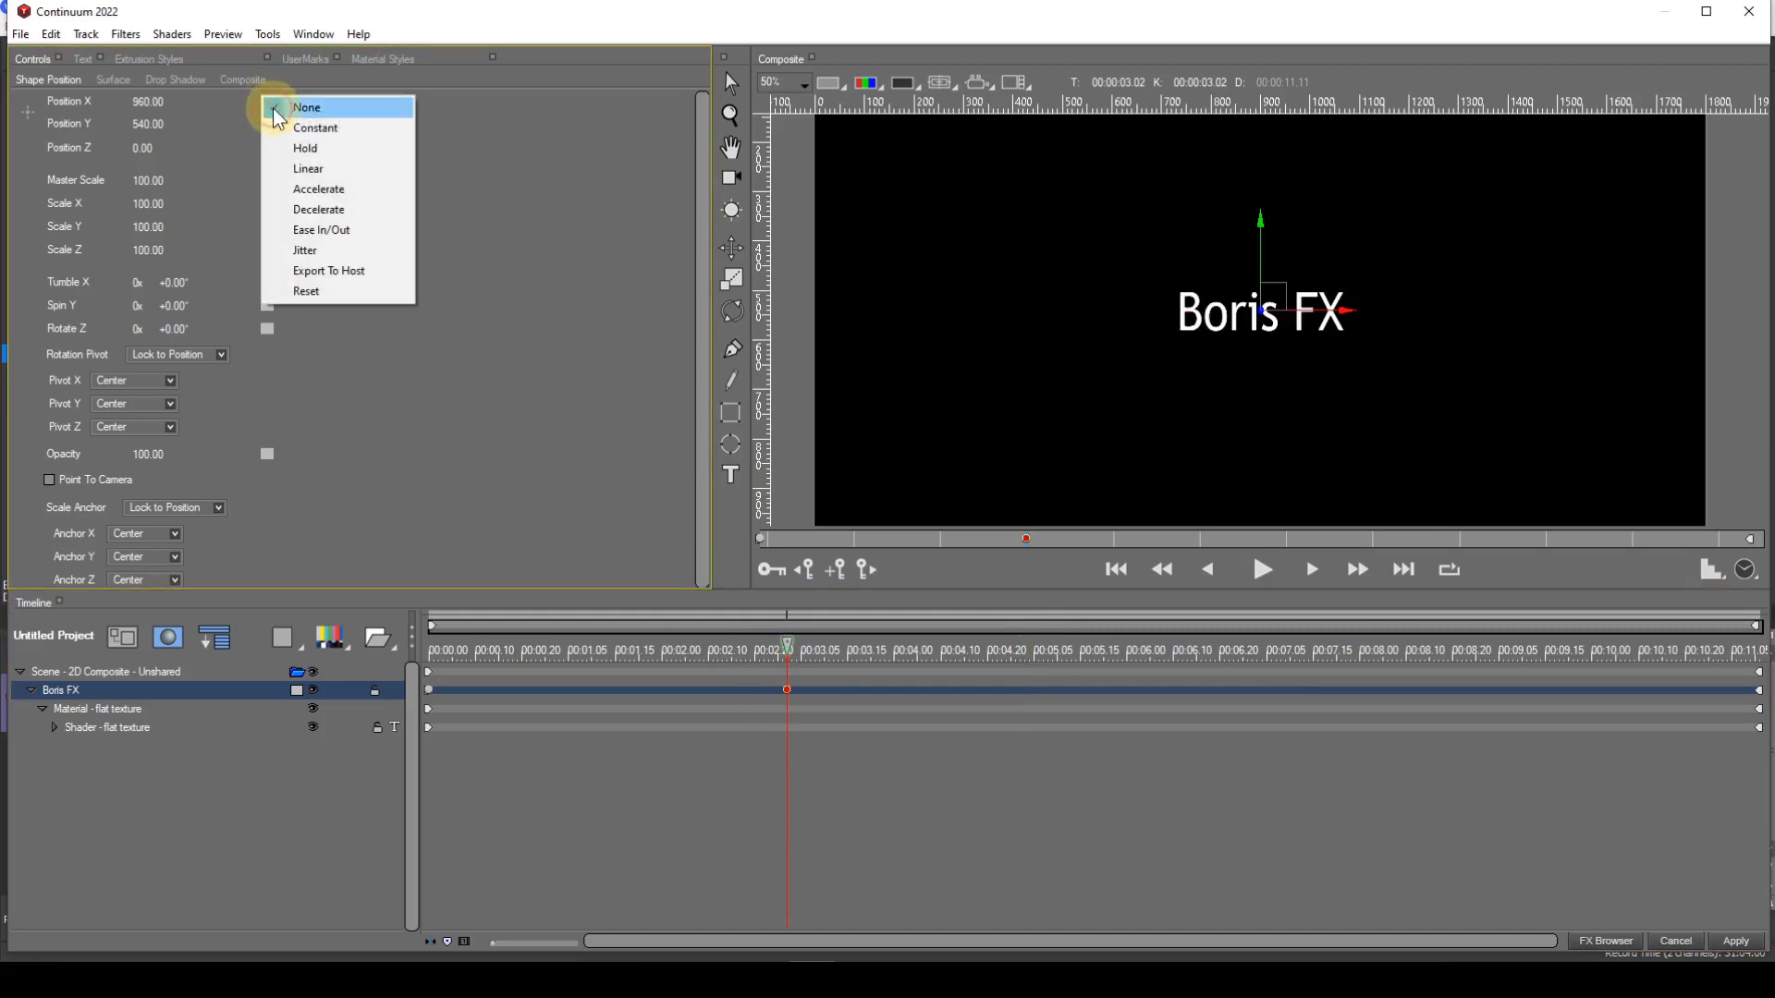
click(271, 105)
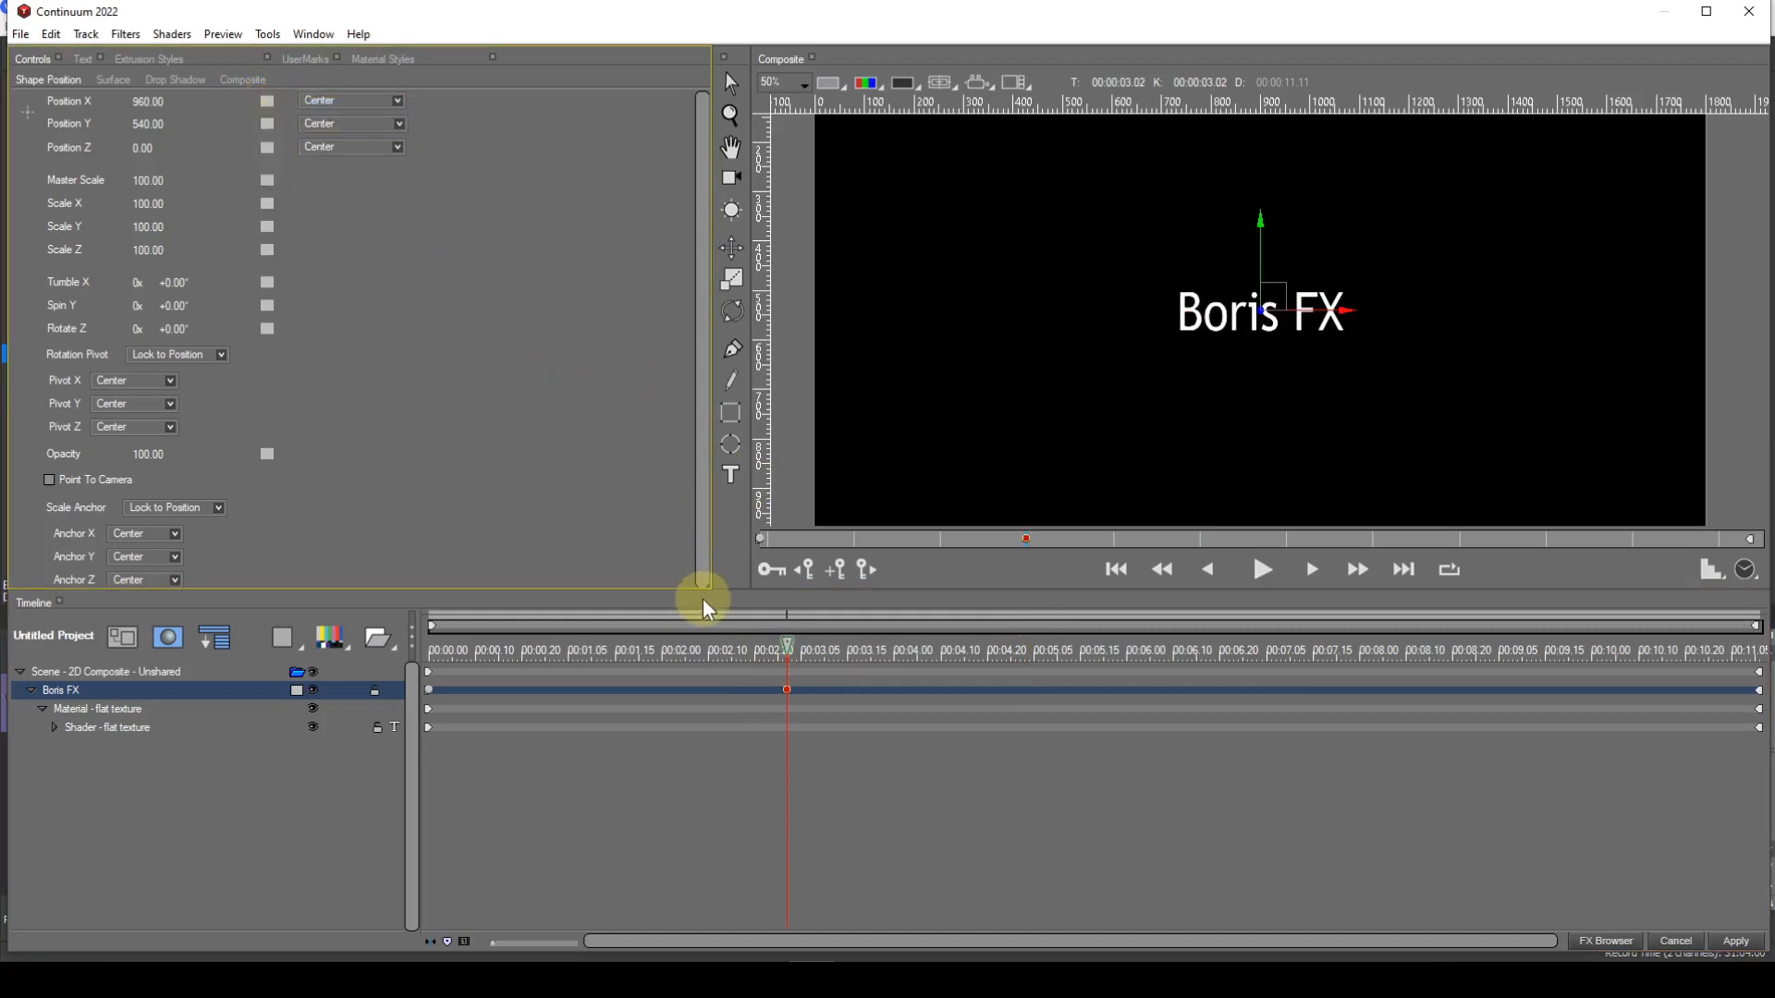
Step: Set the Position X interpolation to Linear at the 00:00:03.02 keyframe
click(267, 104)
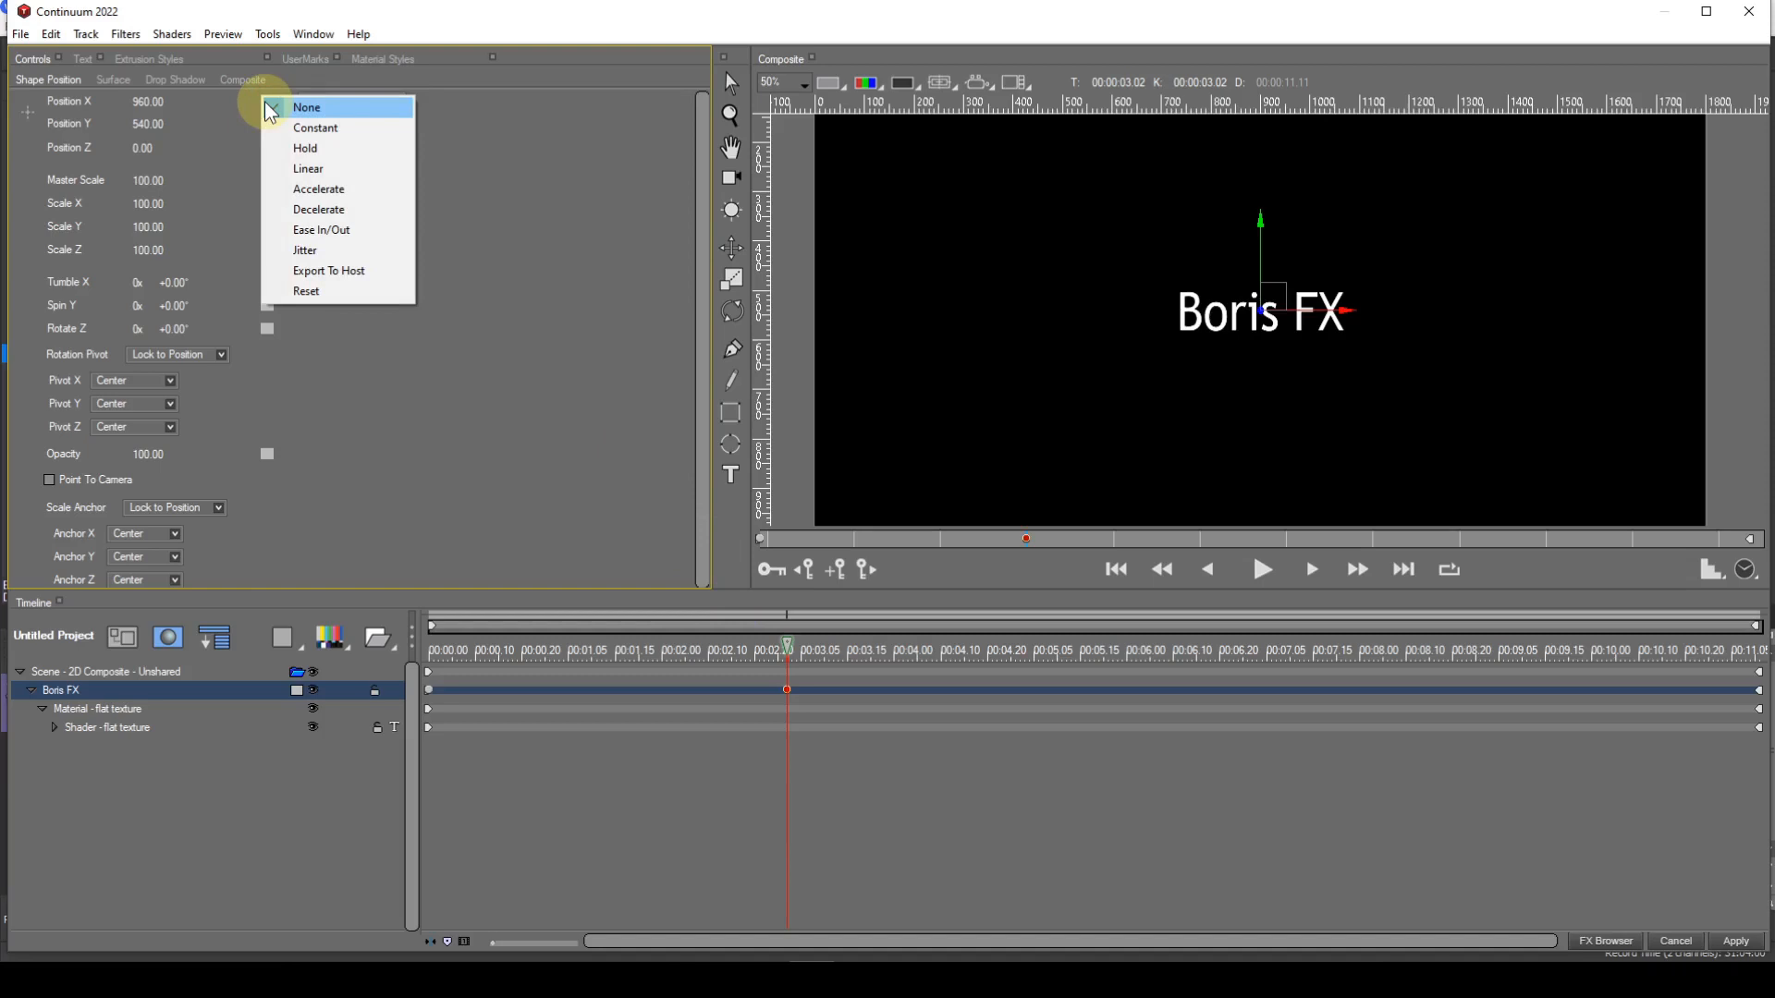
click(534, 367)
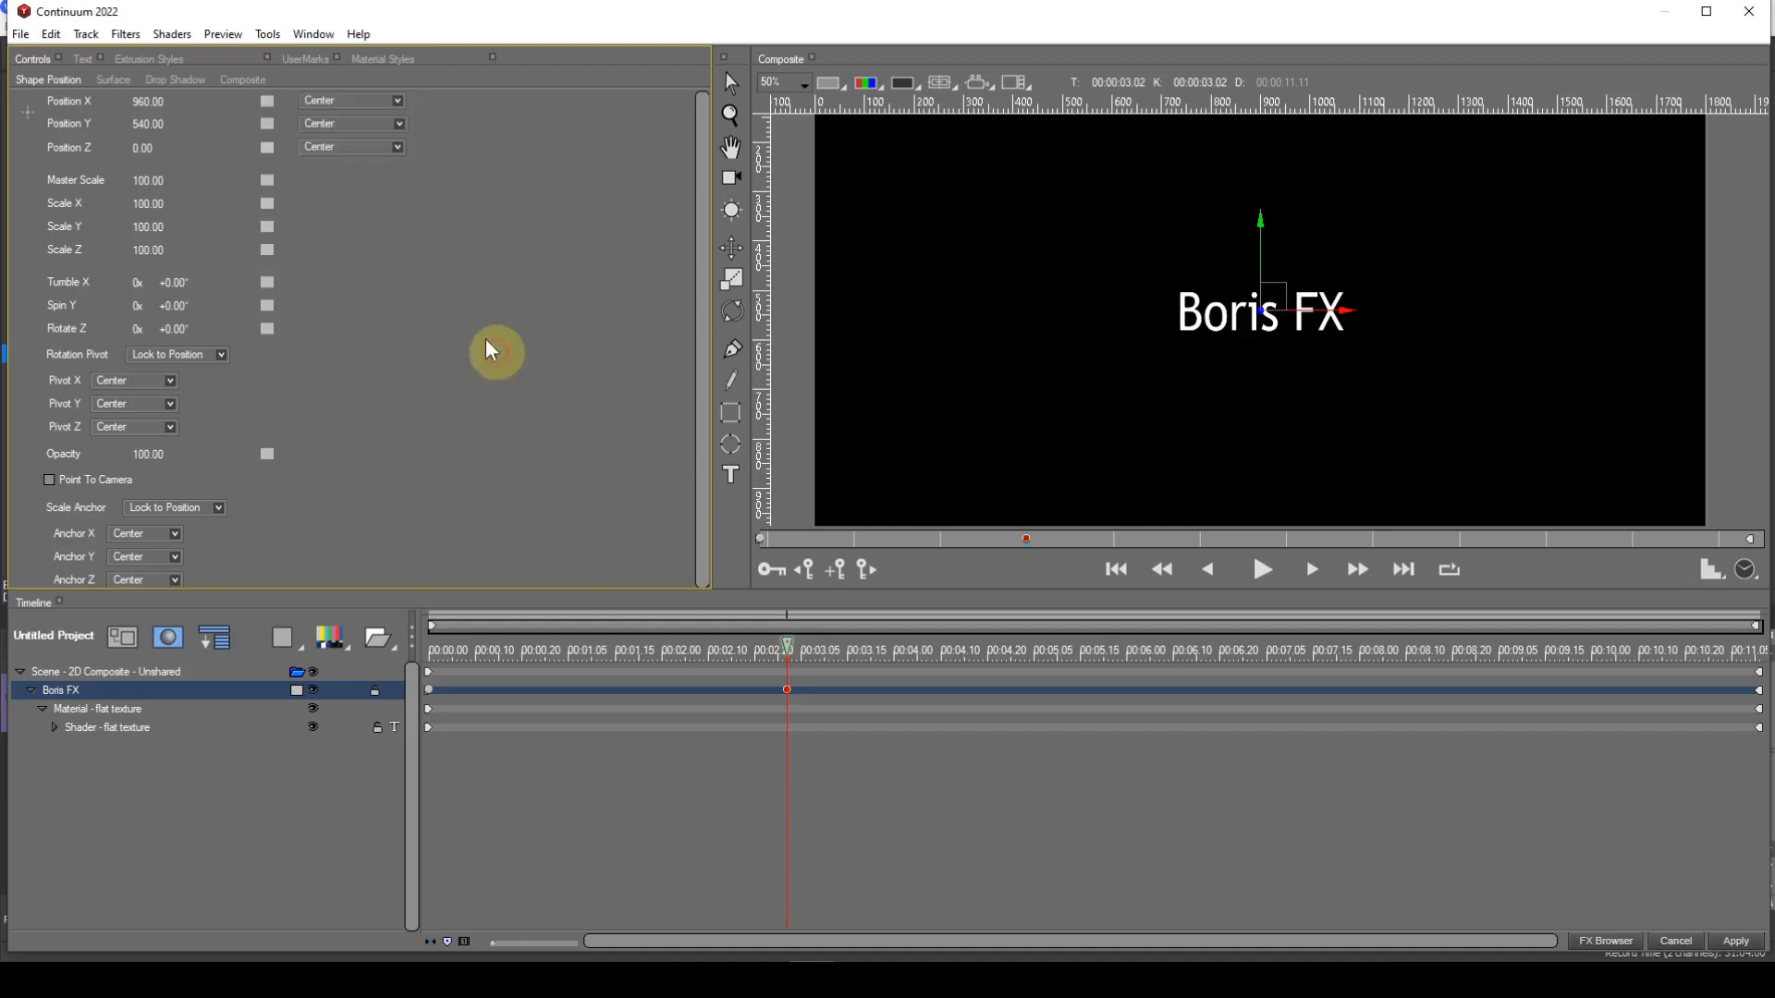
click(272, 105)
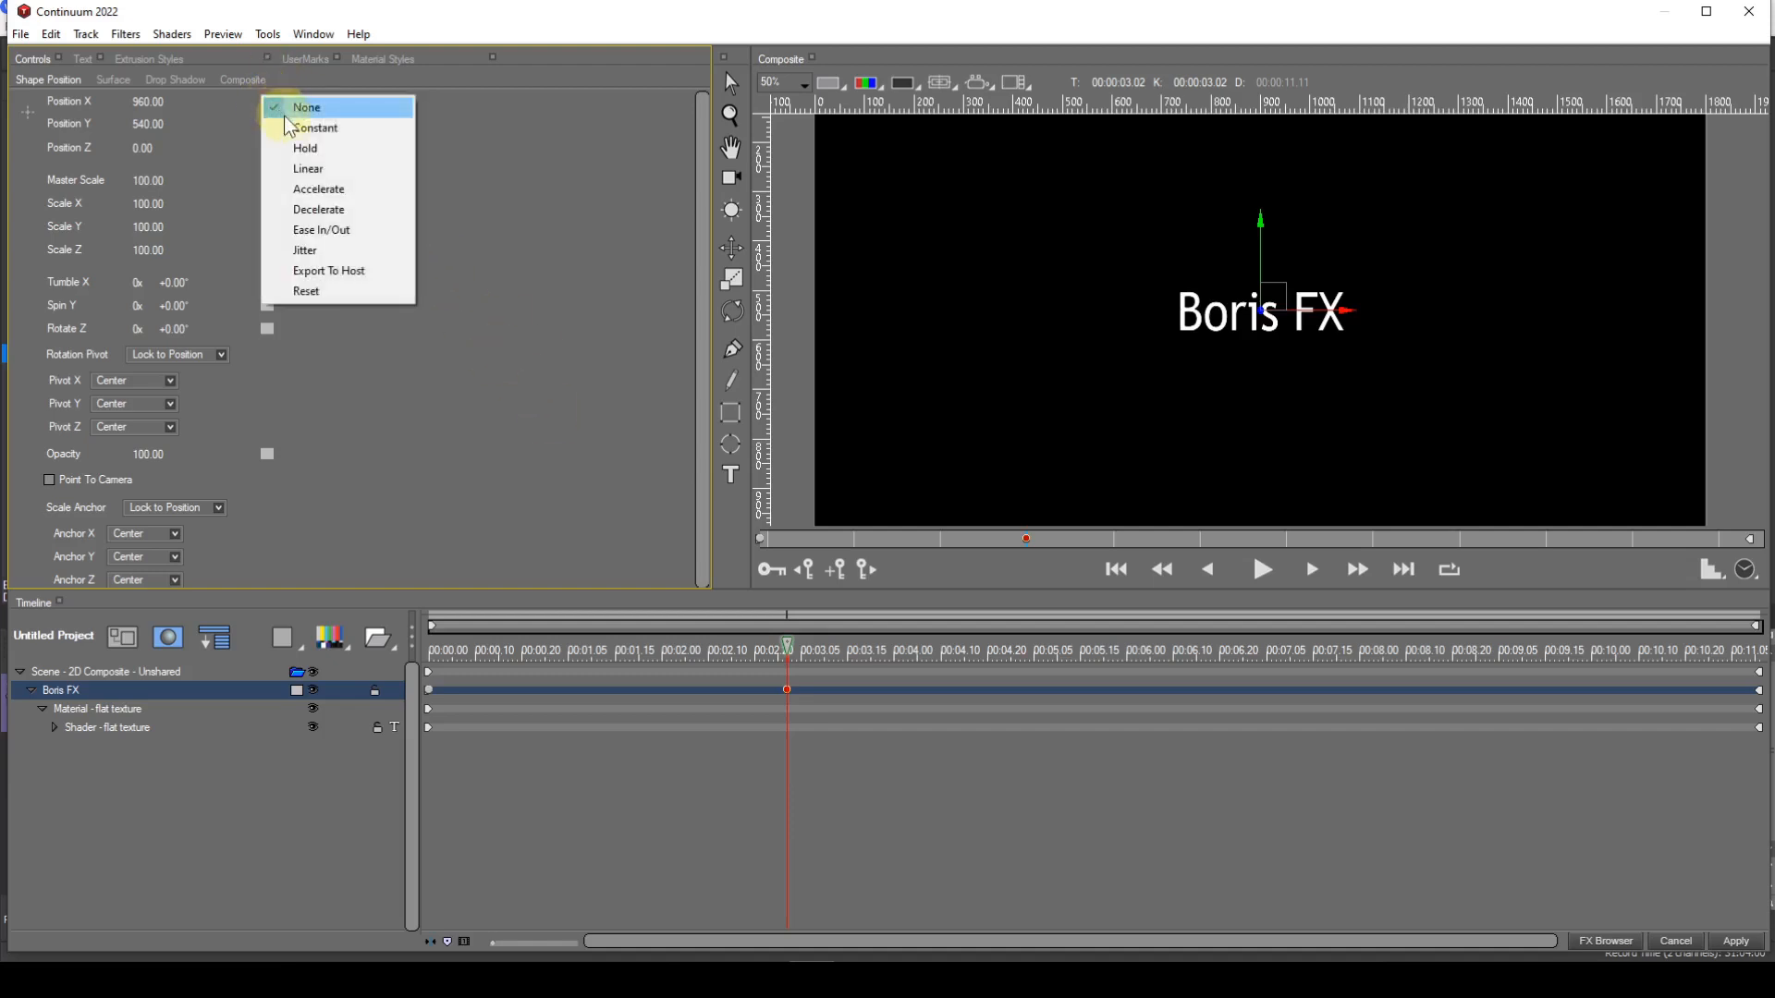
click(280, 170)
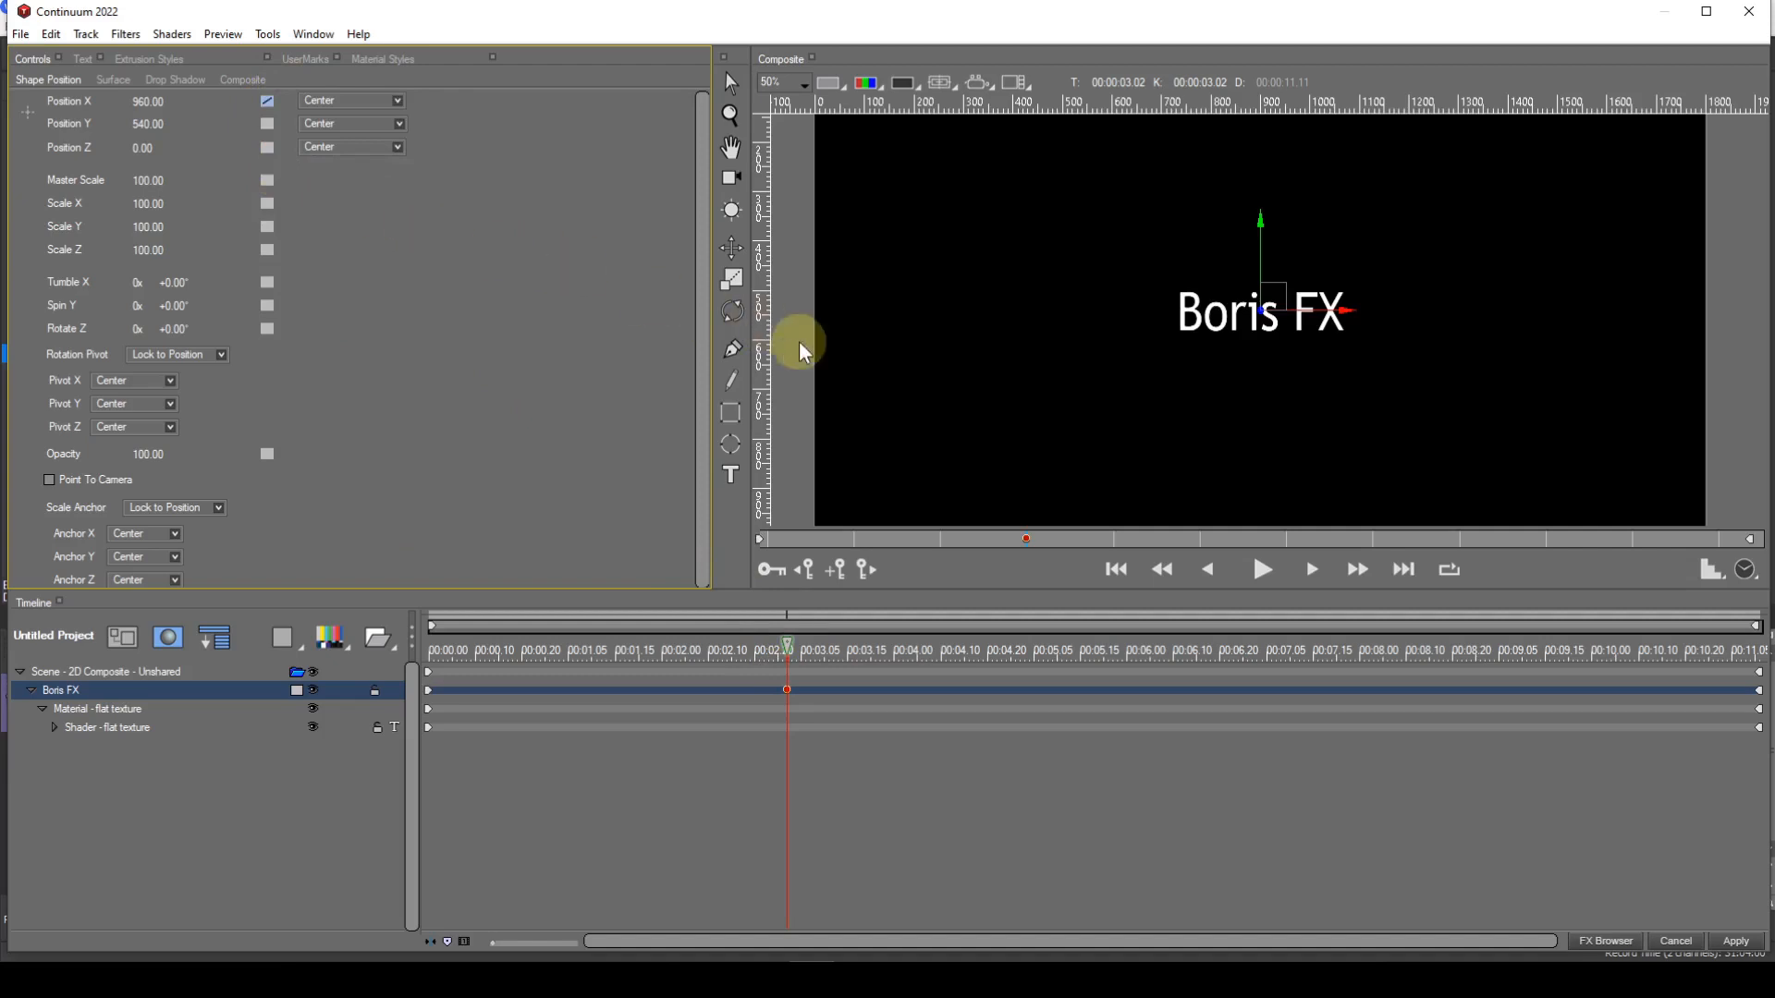
Step: Set Position X to about 1632 at 00:00:07.03 and add a keyframe there using Hold interpolation
click(1257, 646)
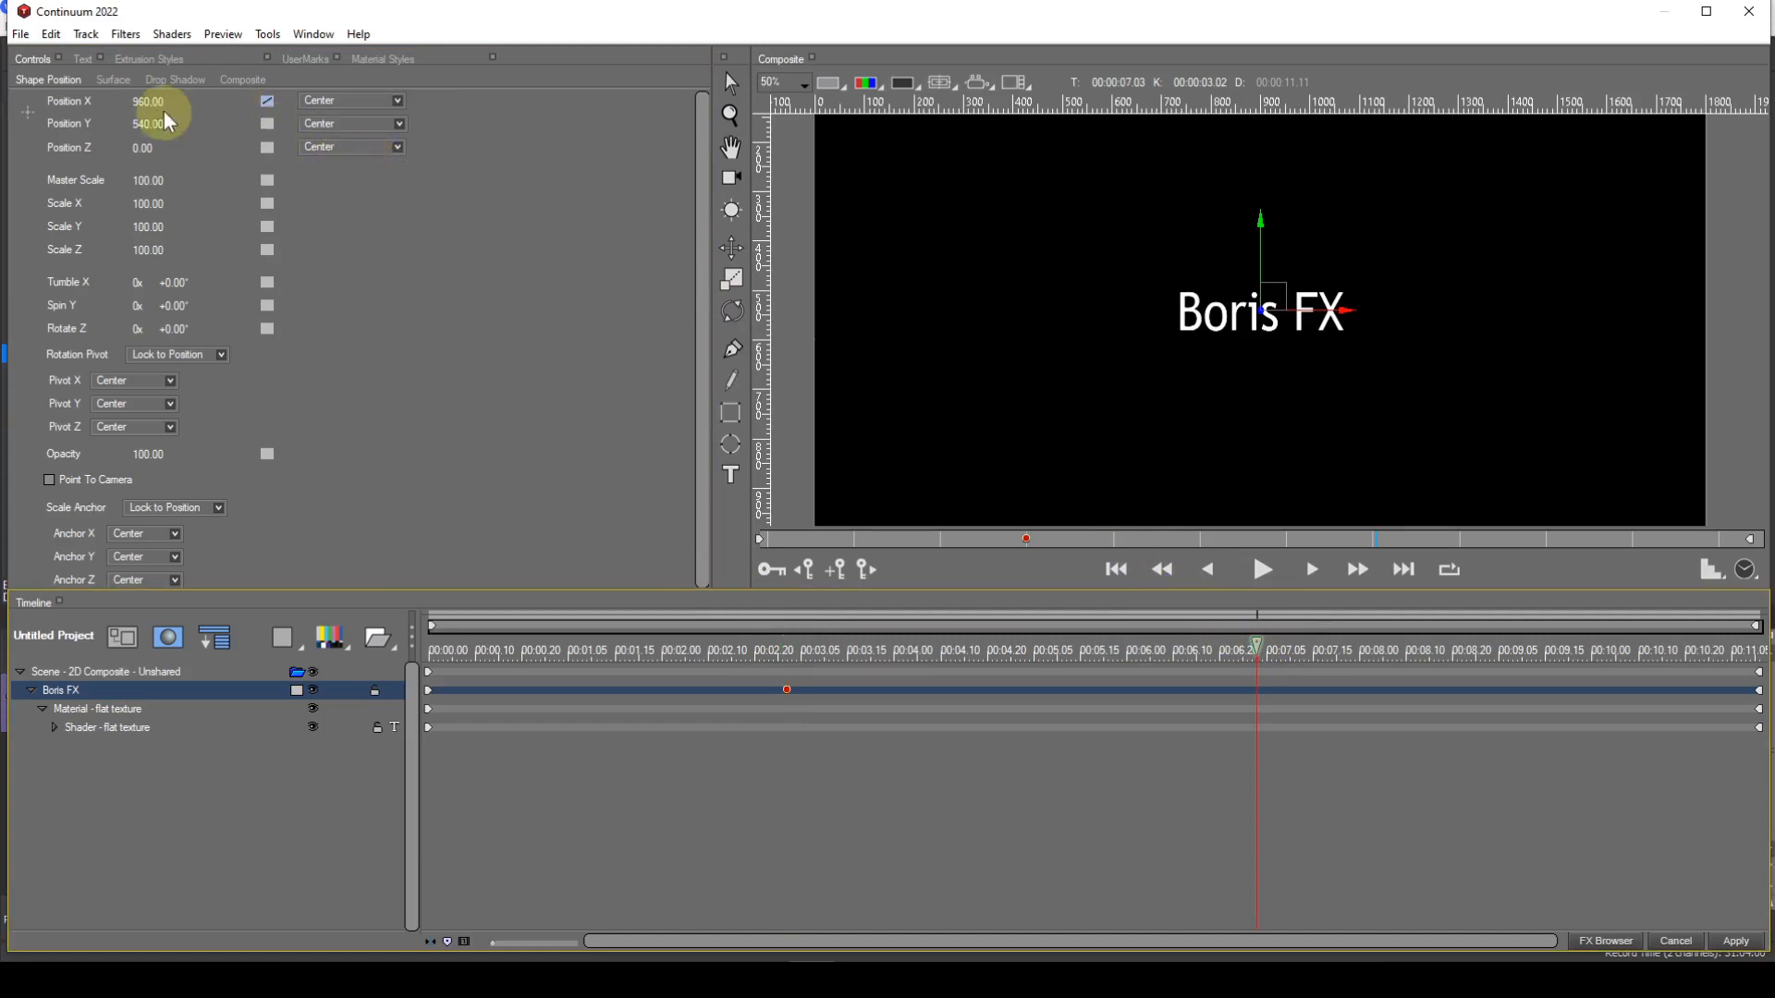
drag(146, 104, 157, 104)
right_click(269, 110)
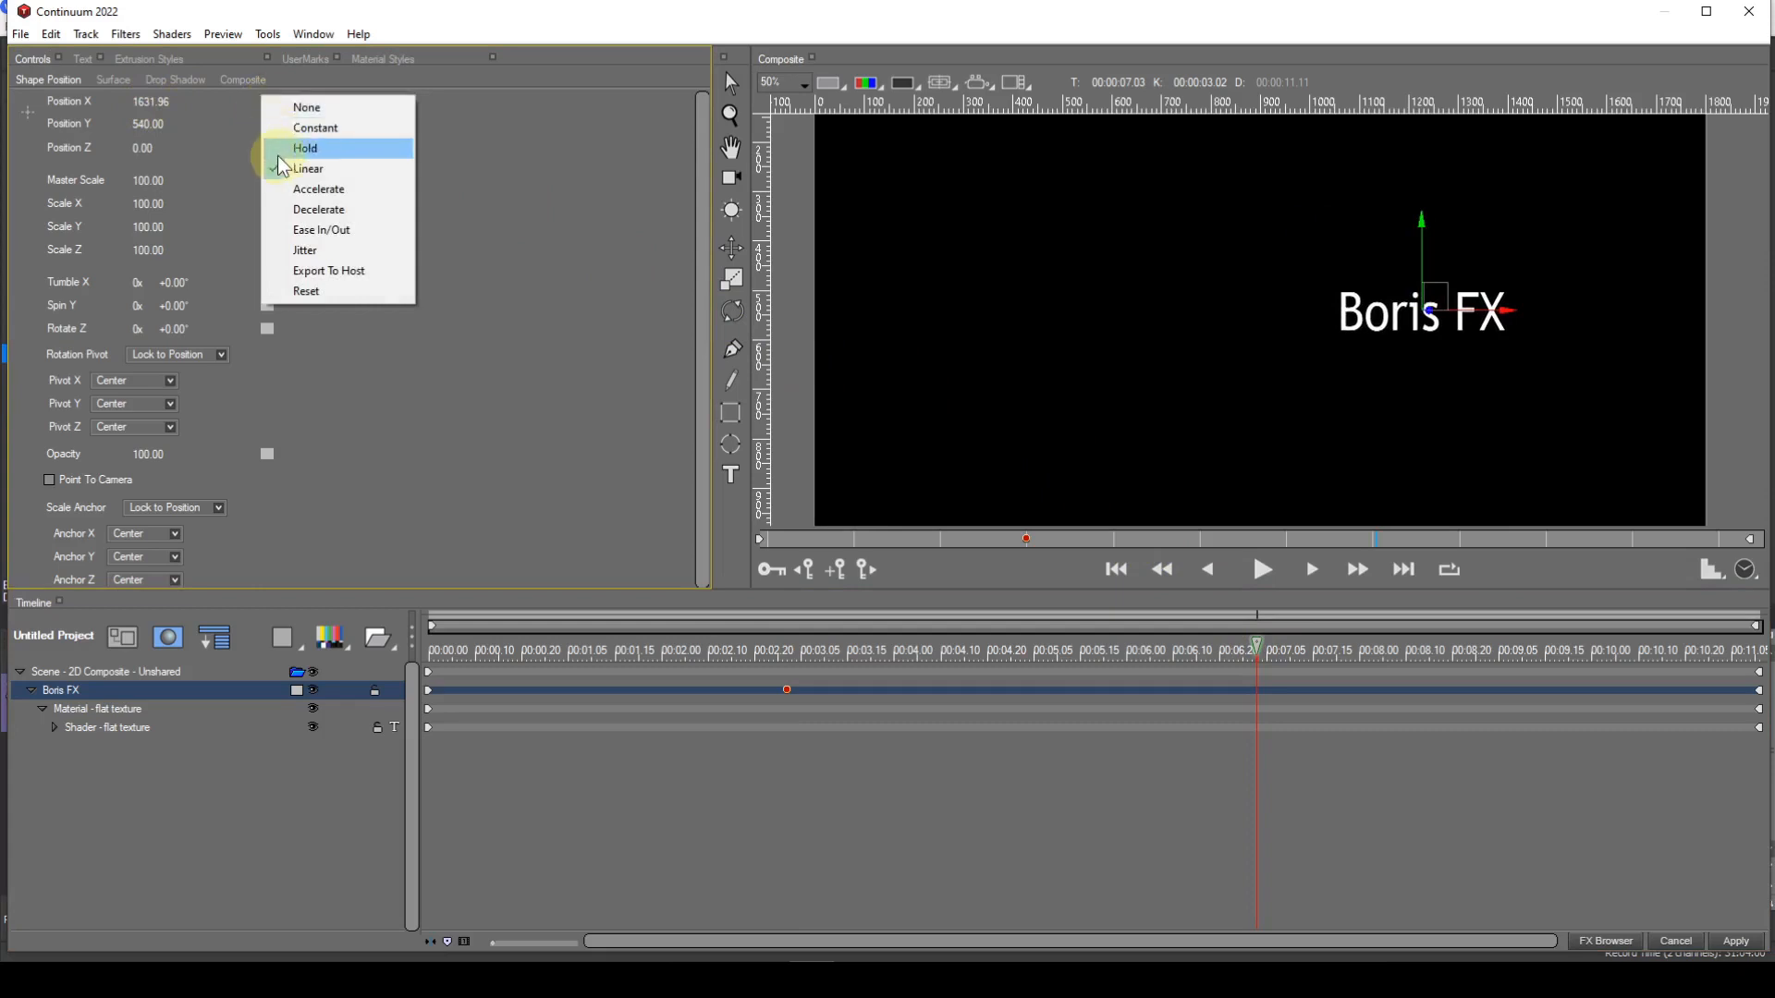
click(277, 149)
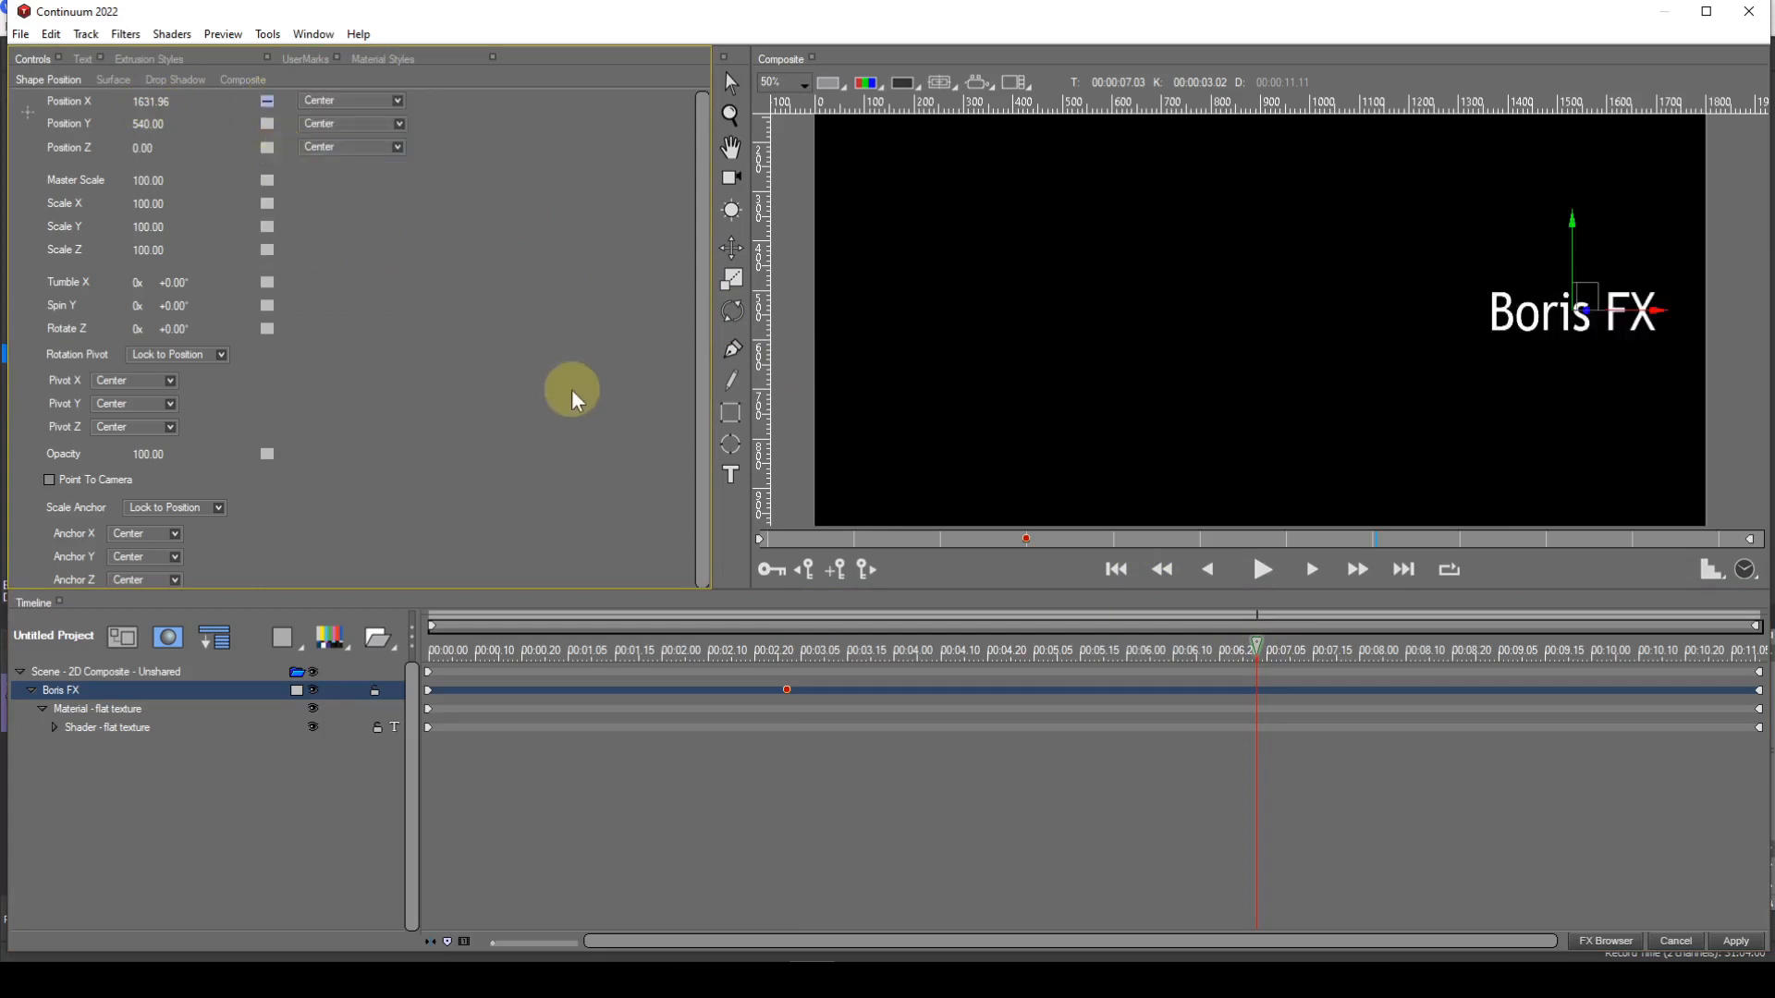
click(837, 574)
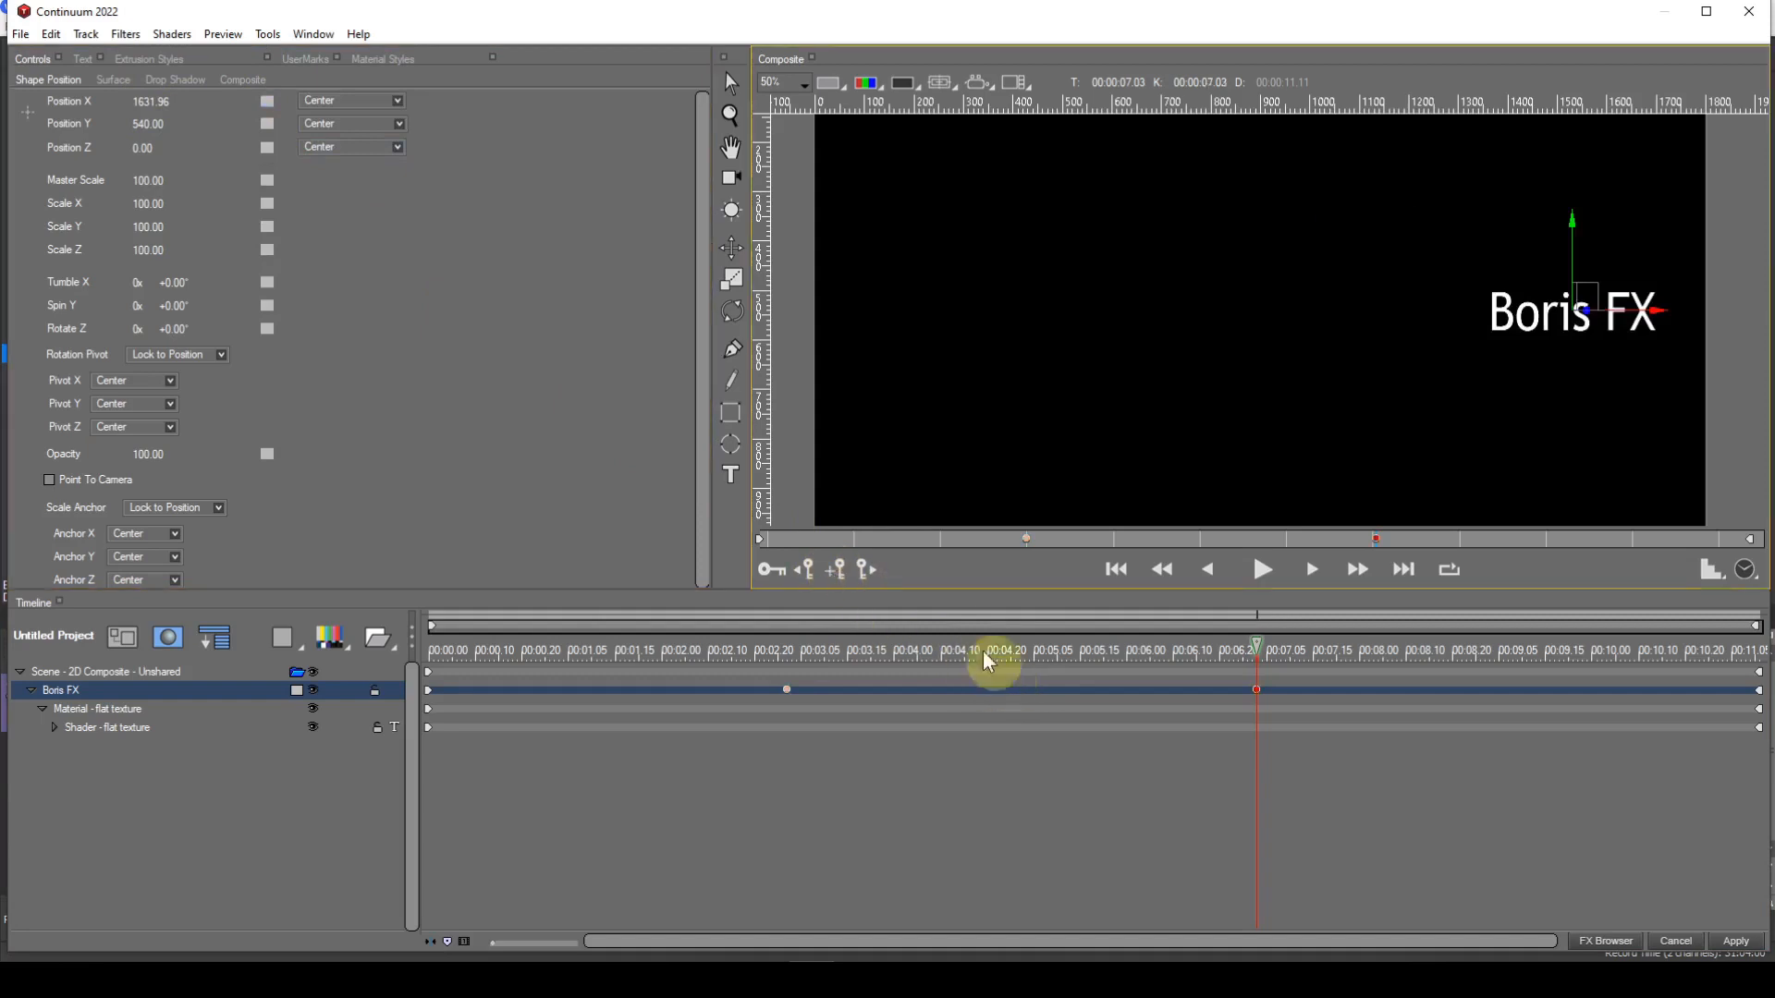
click(267, 102)
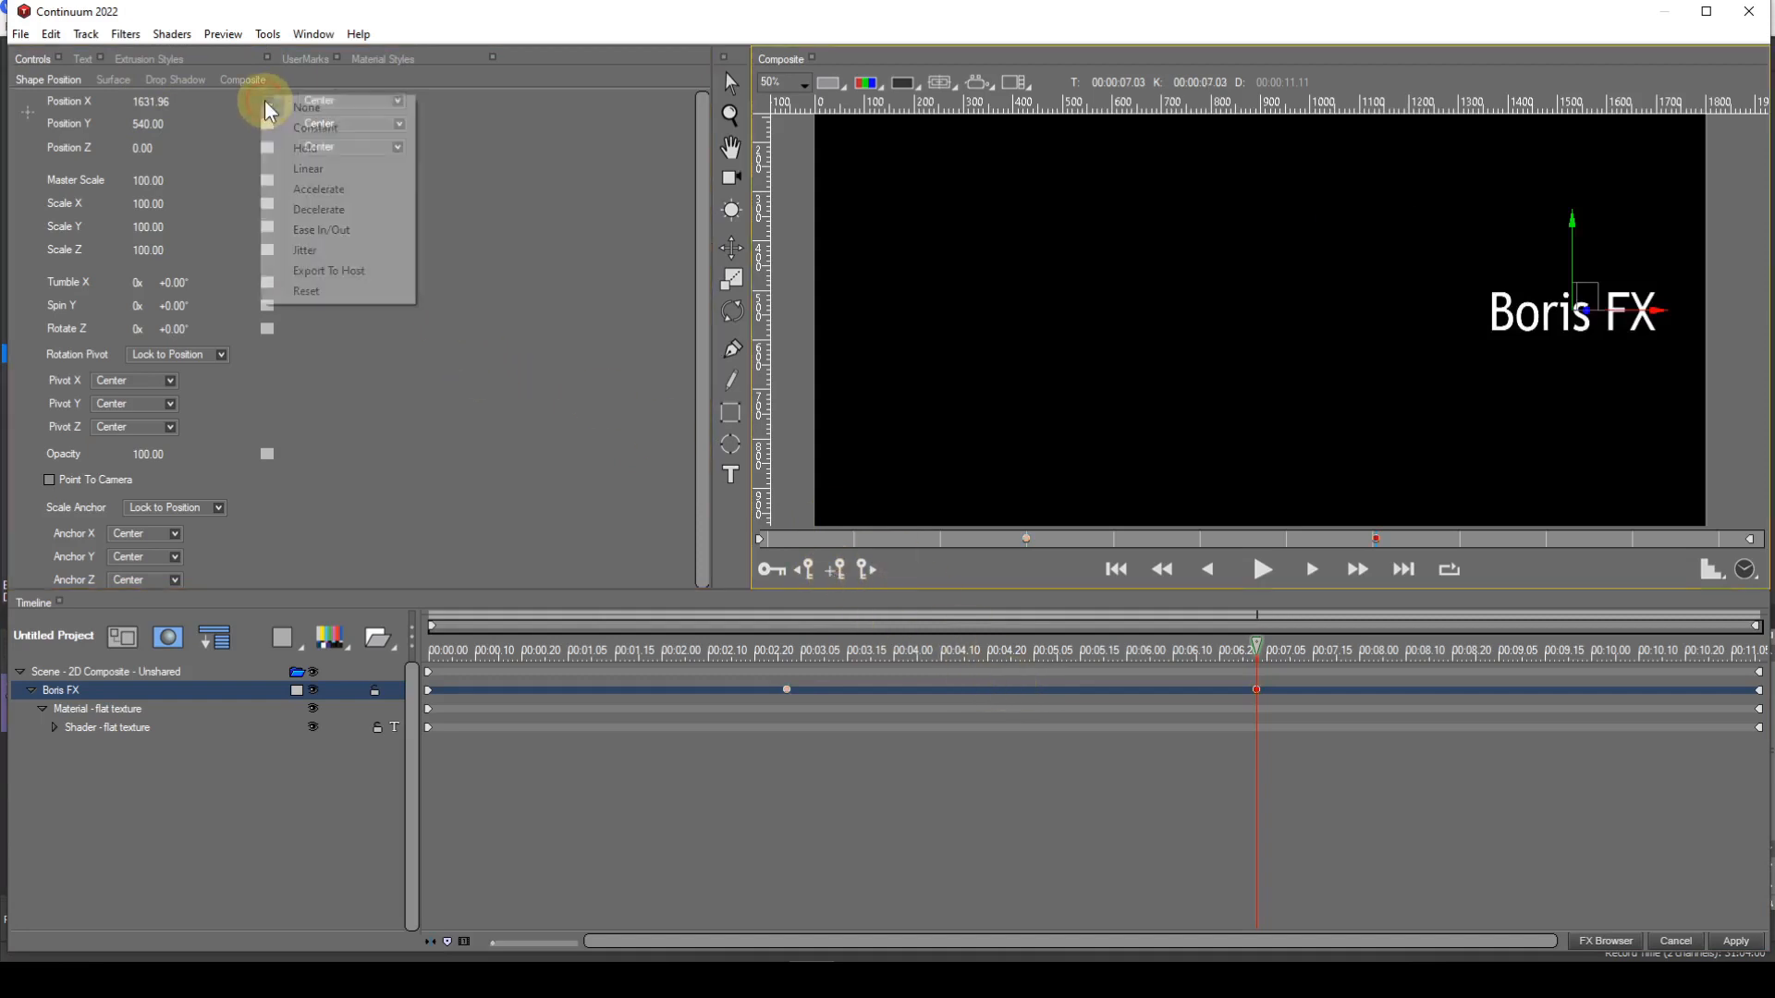
click(278, 153)
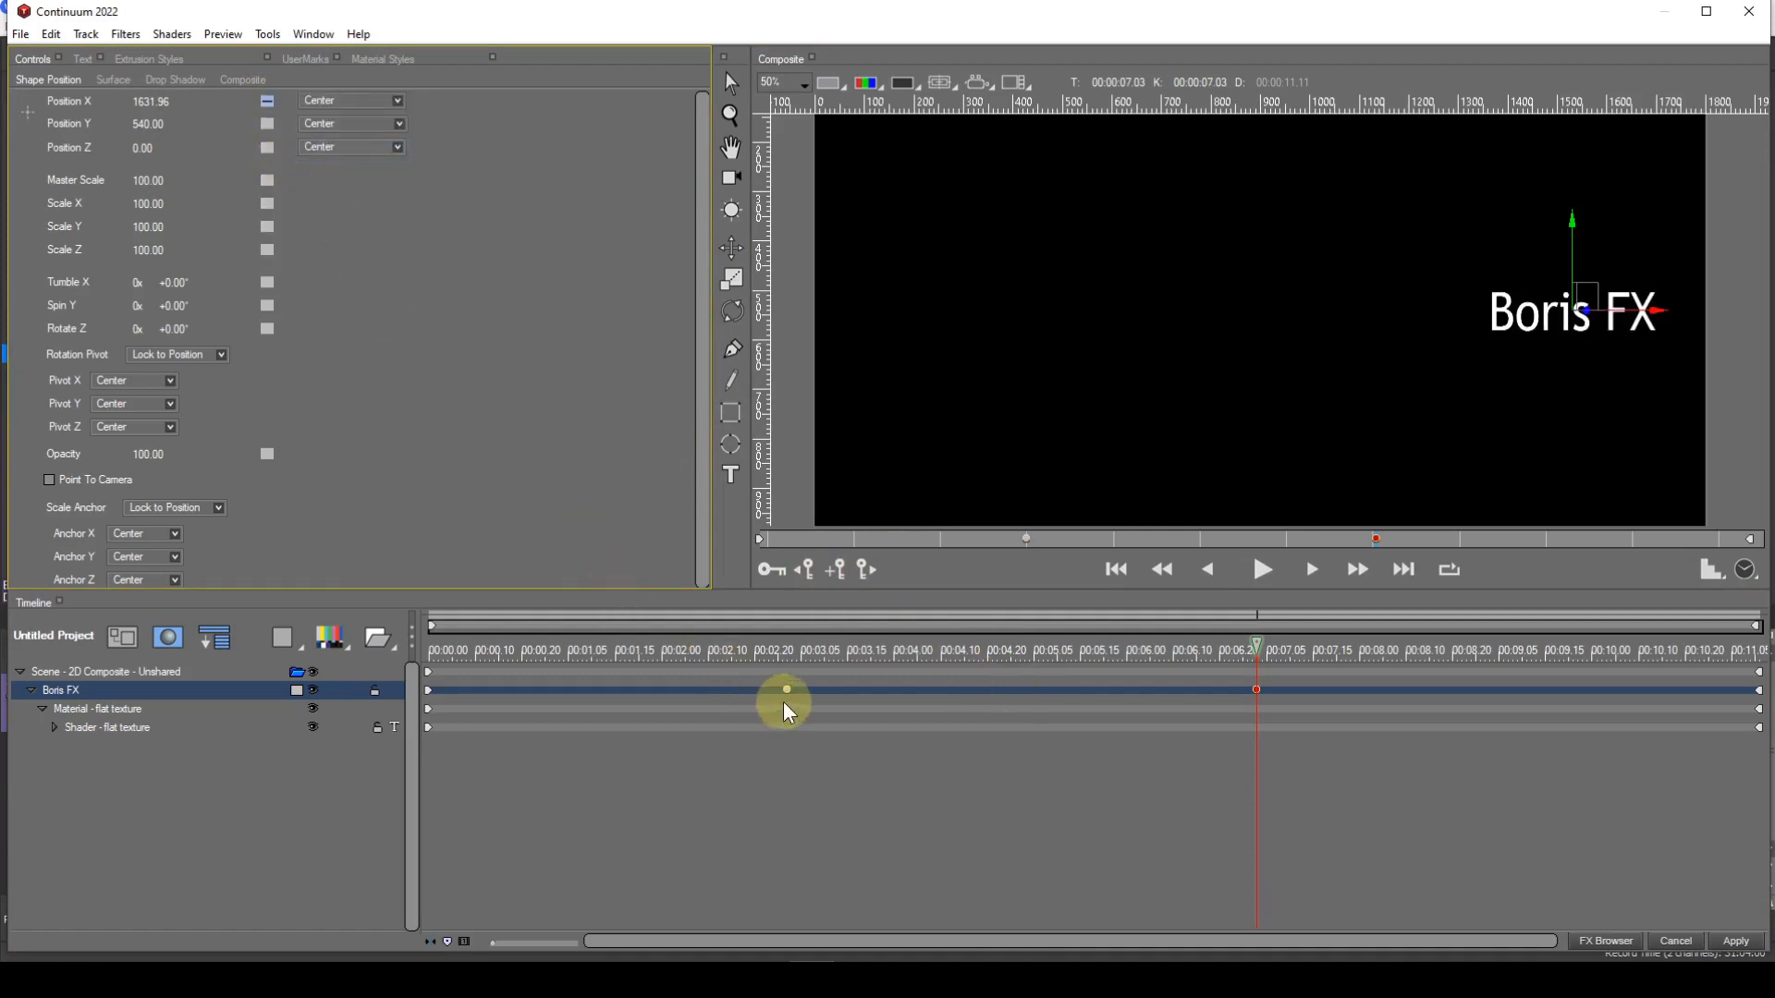
Step: Set Position X to Linear at the 00:00:03.02 keyframe and compare it with the 00:00:07.03 keyframe
click(785, 691)
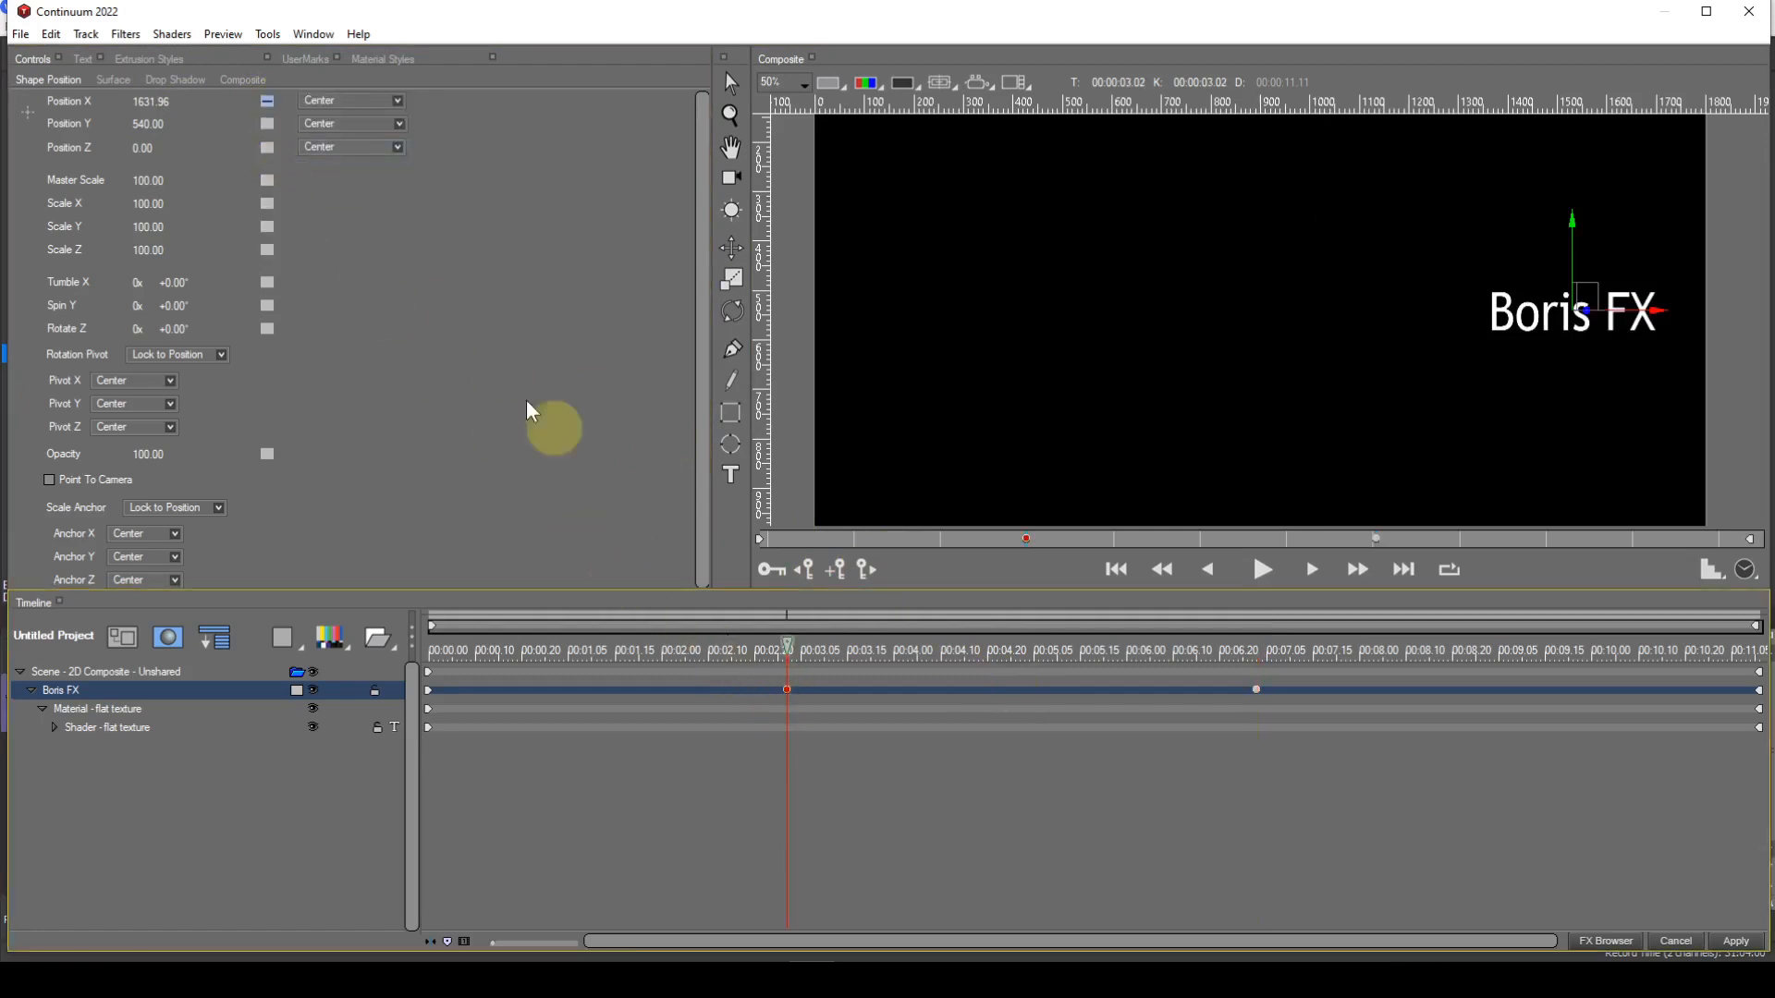
click(264, 103)
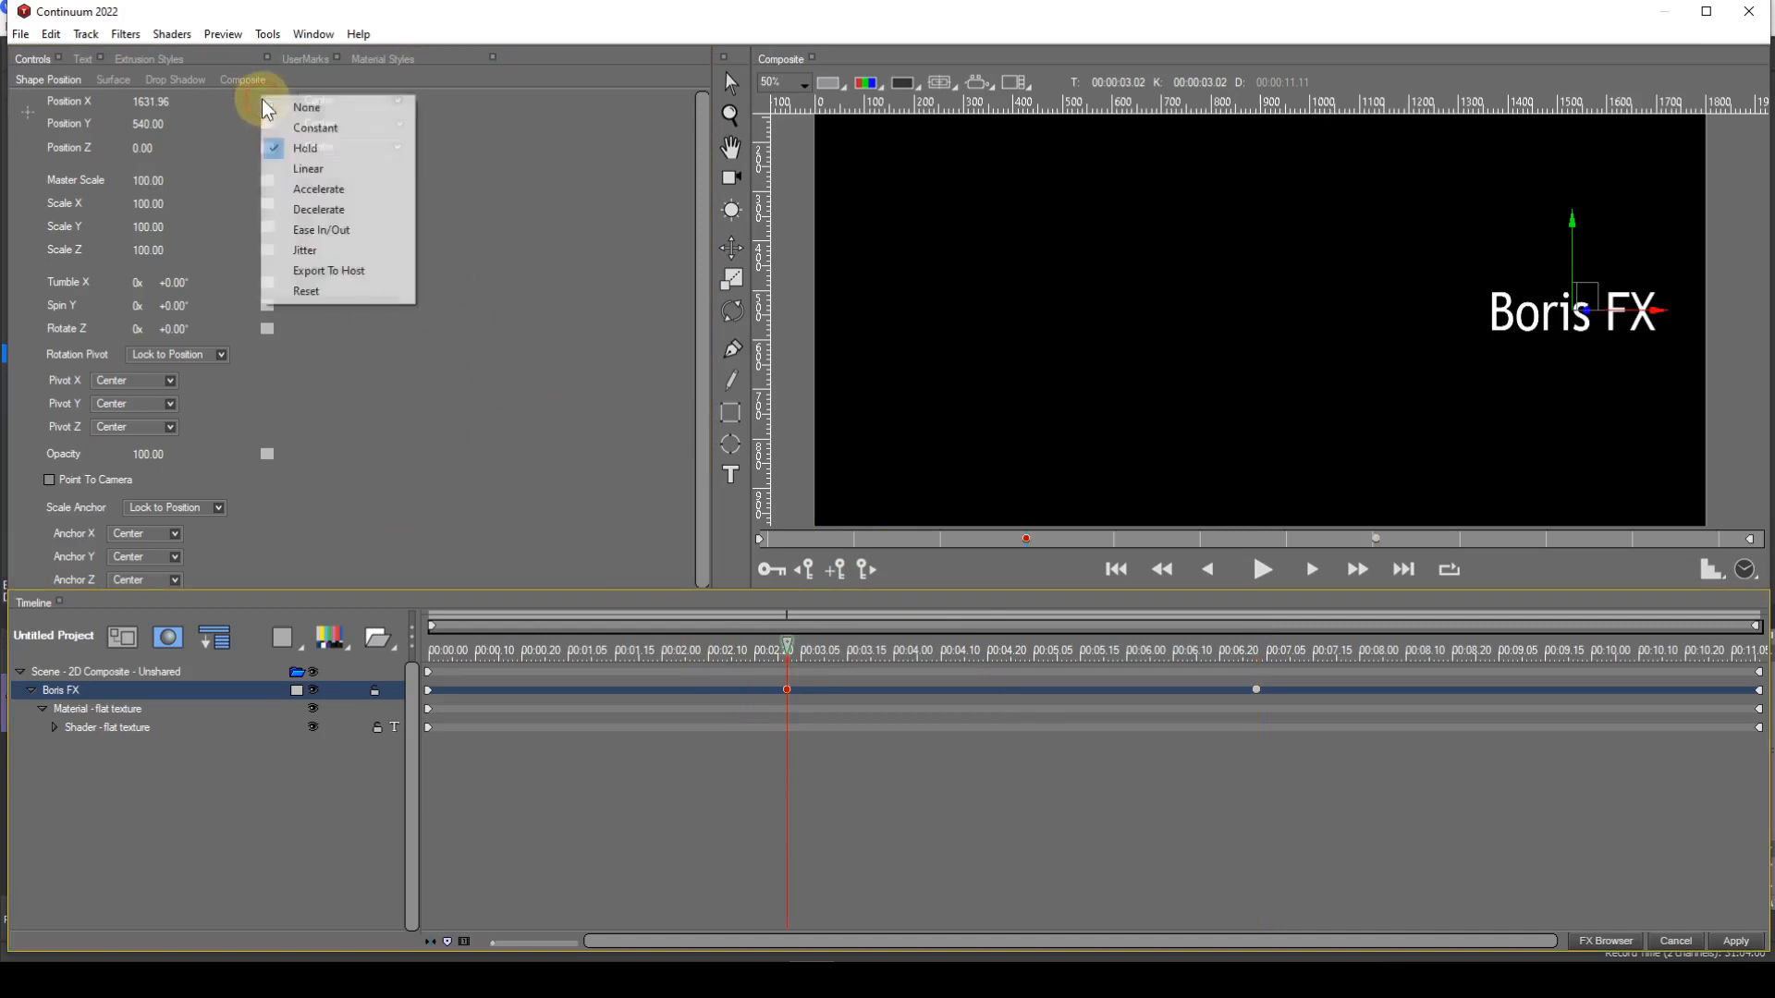
click(277, 169)
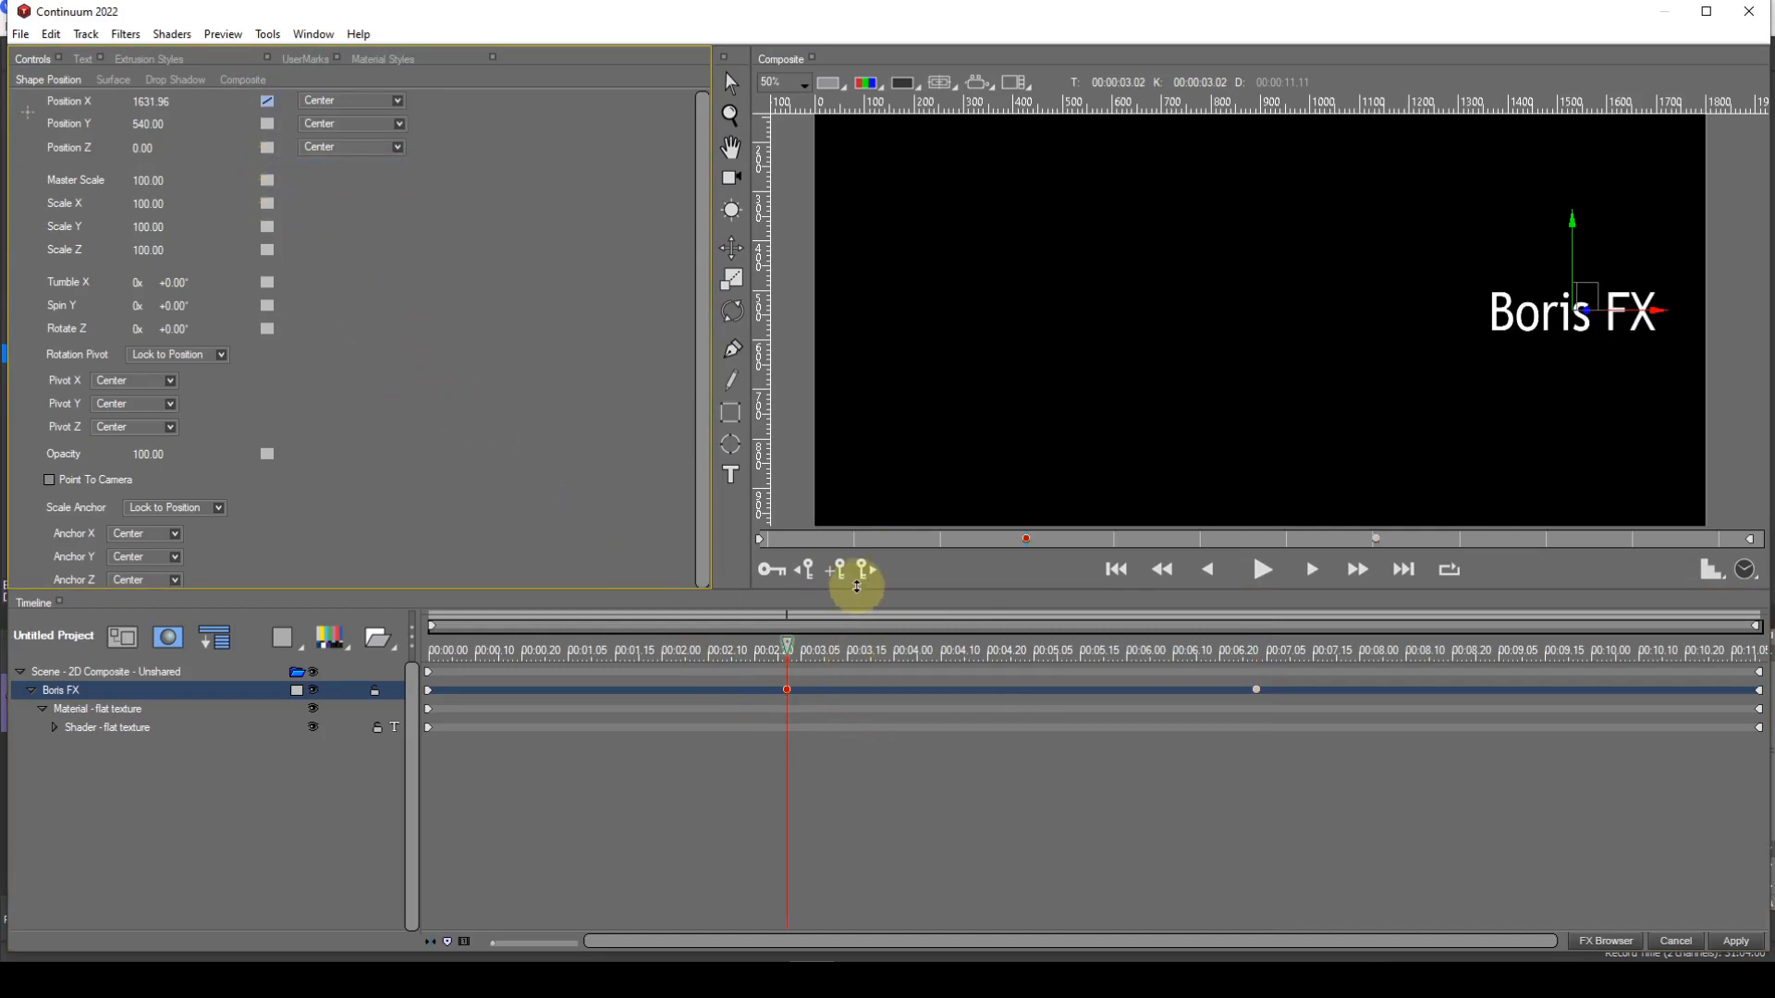
click(865, 571)
click(862, 569)
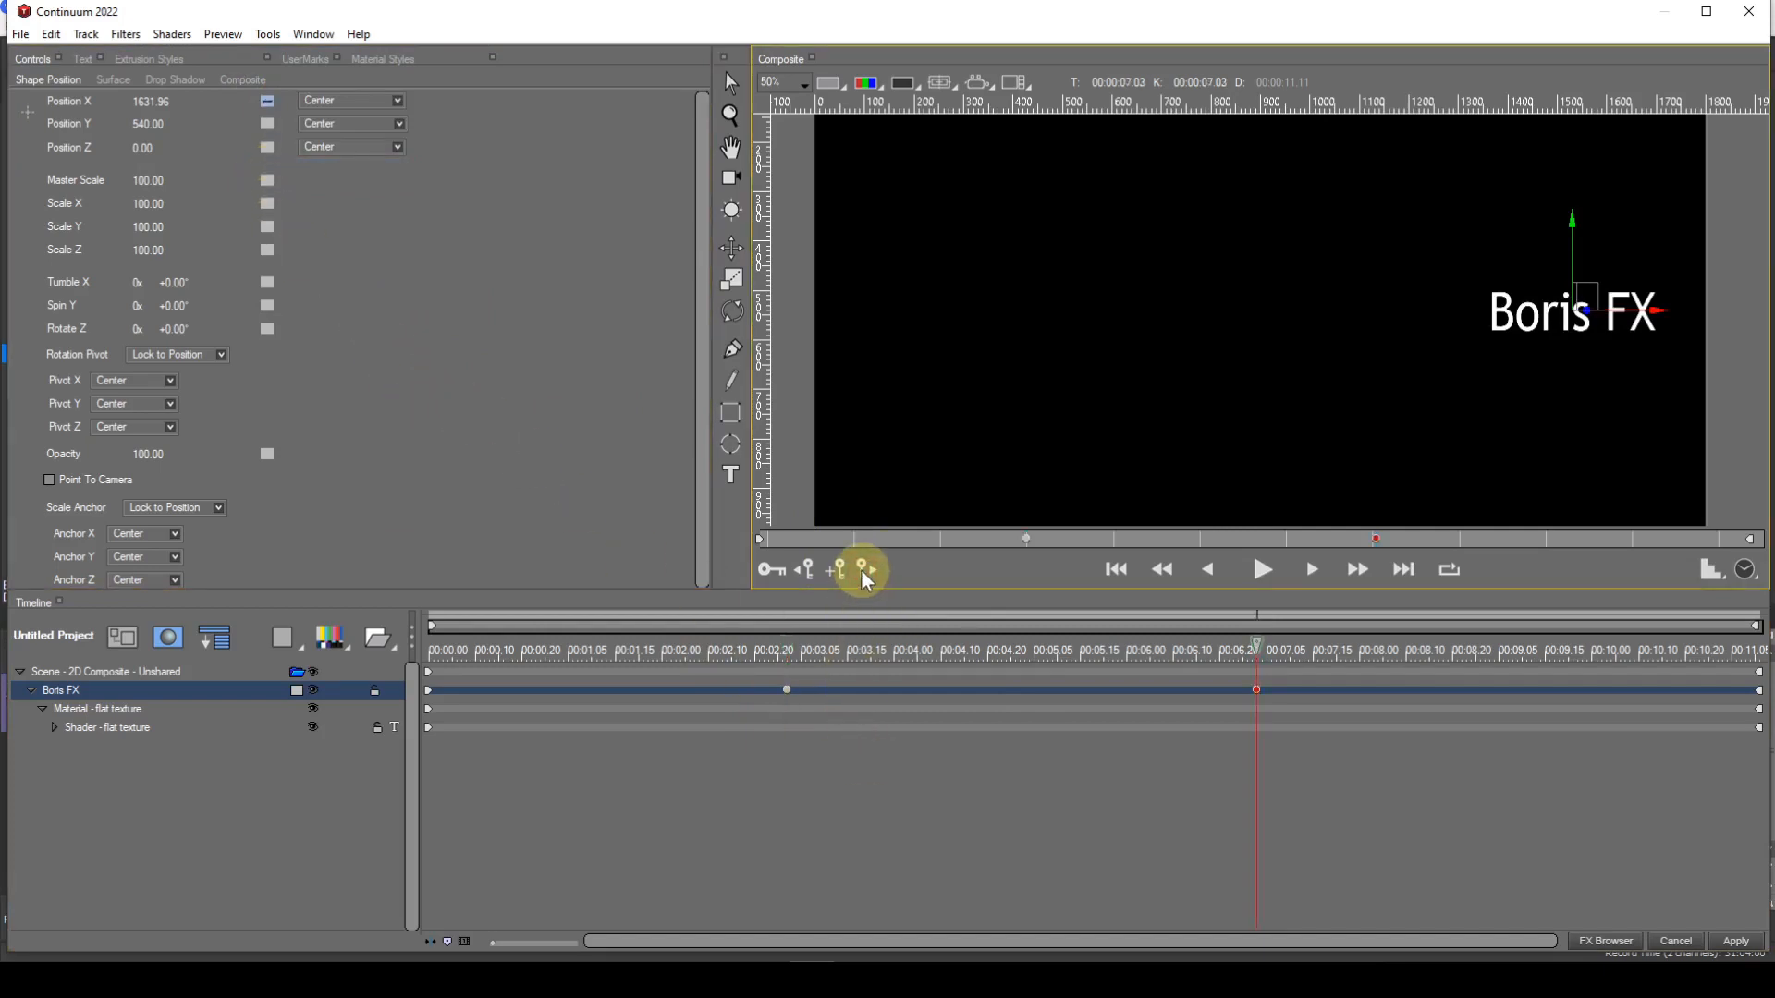
click(806, 568)
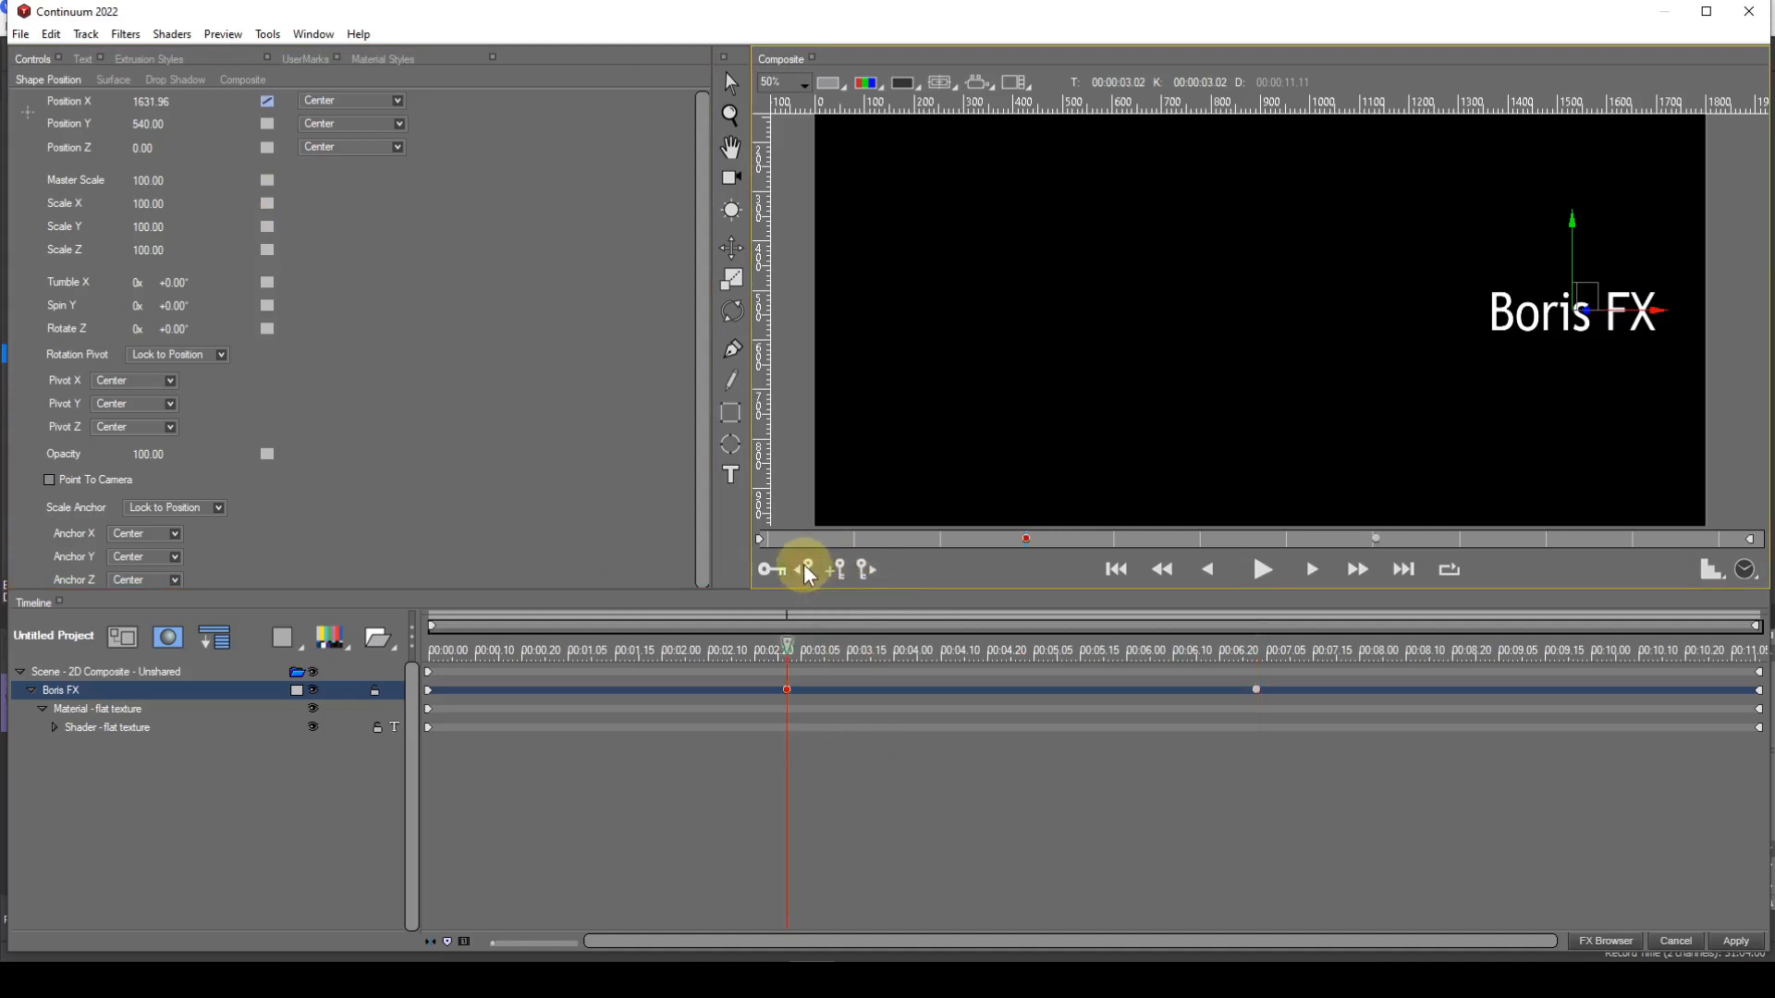
Step: Move the text to Position X 406 at the 00:00:03.02 keyframe and scrub through the motion to 00:00:08.01
click(789, 645)
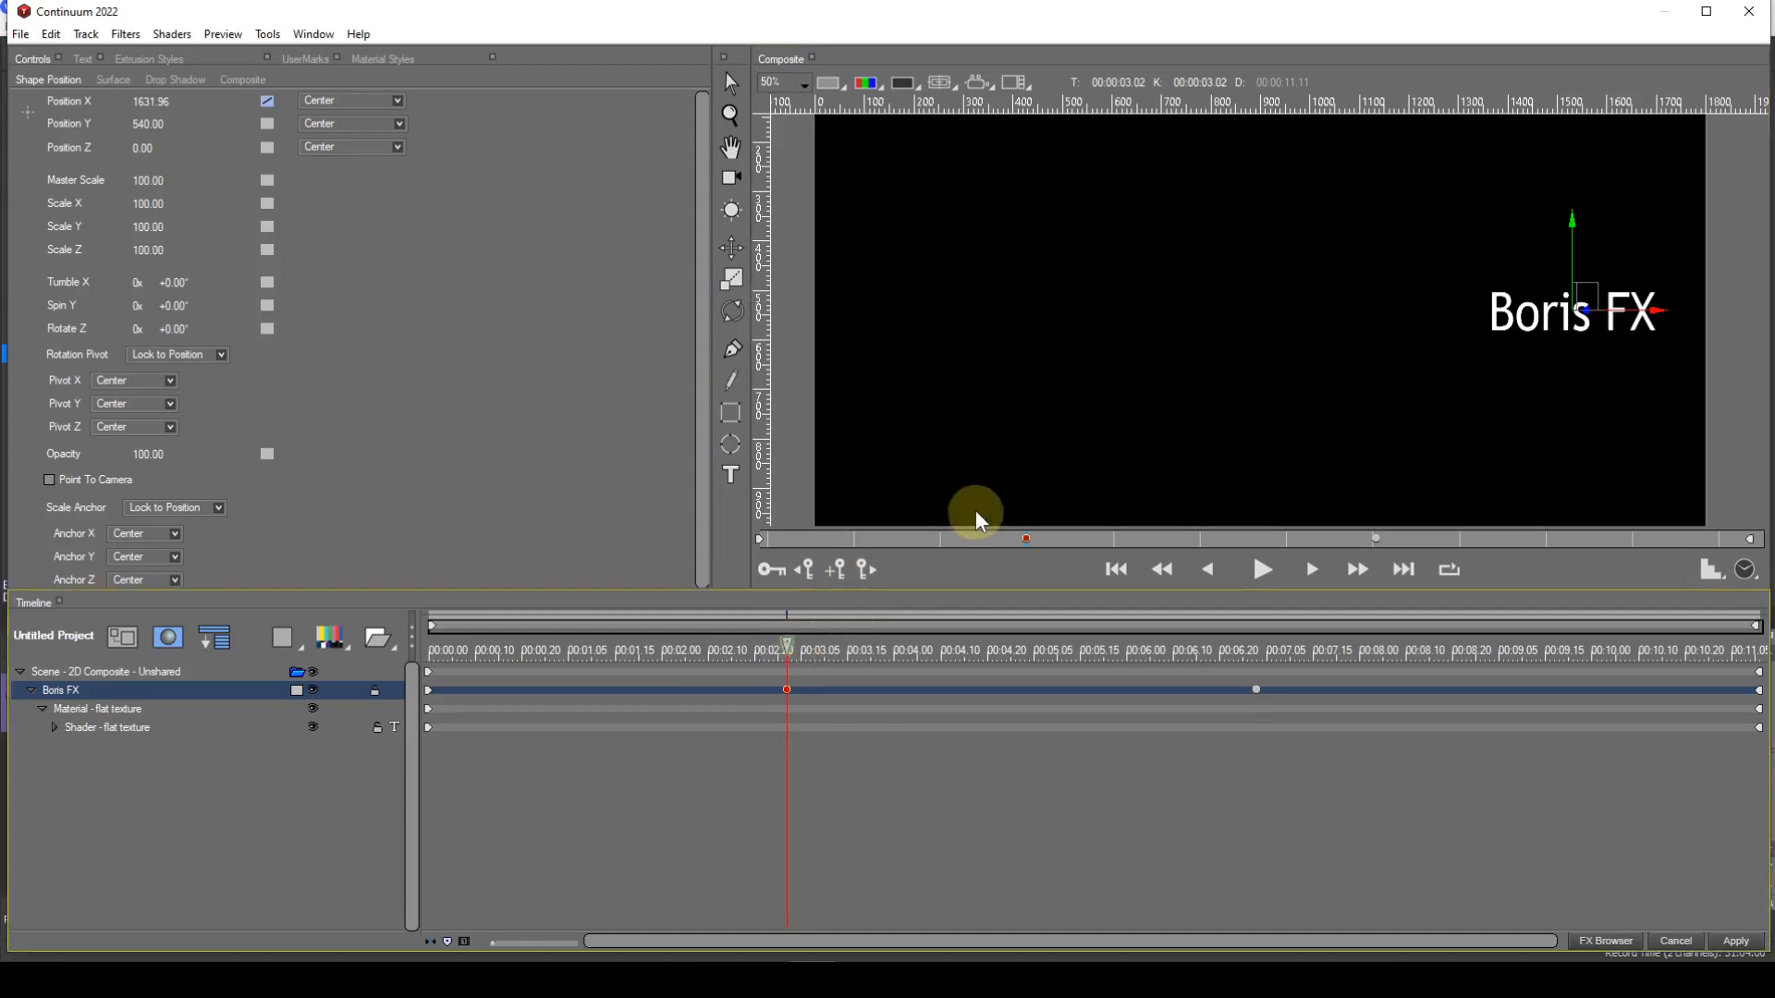
drag(1592, 302, 1018, 302)
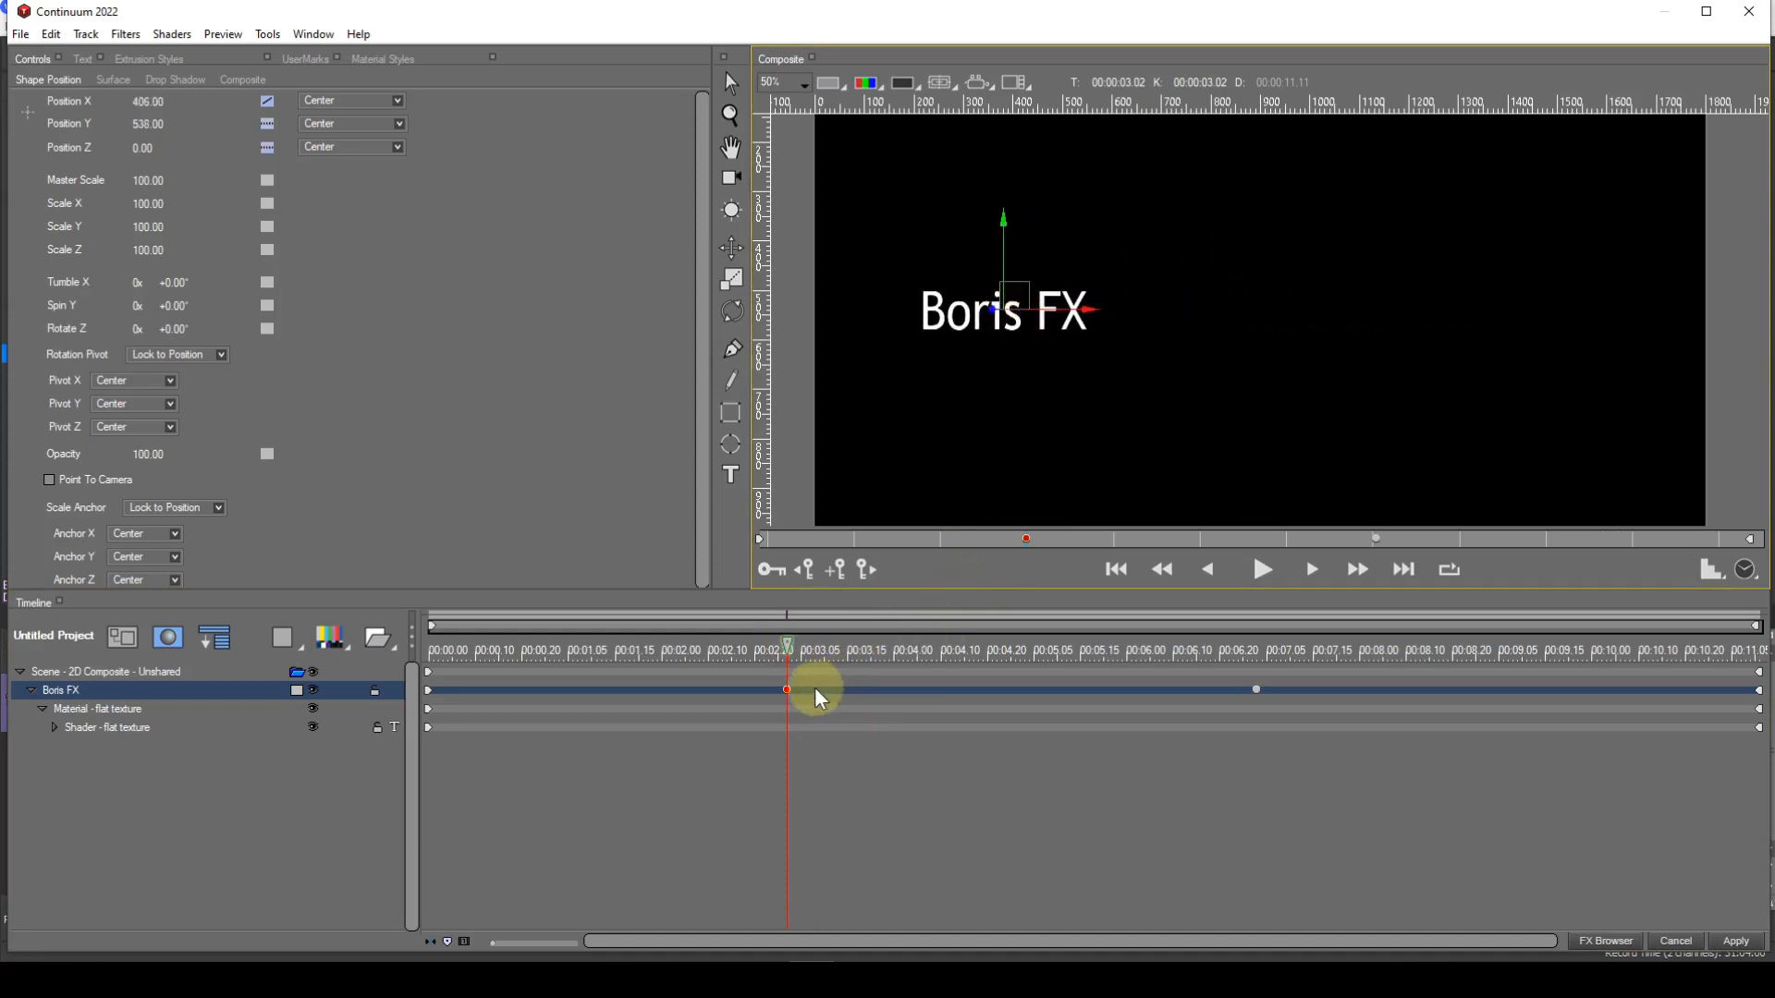
drag(789, 646, 1370, 647)
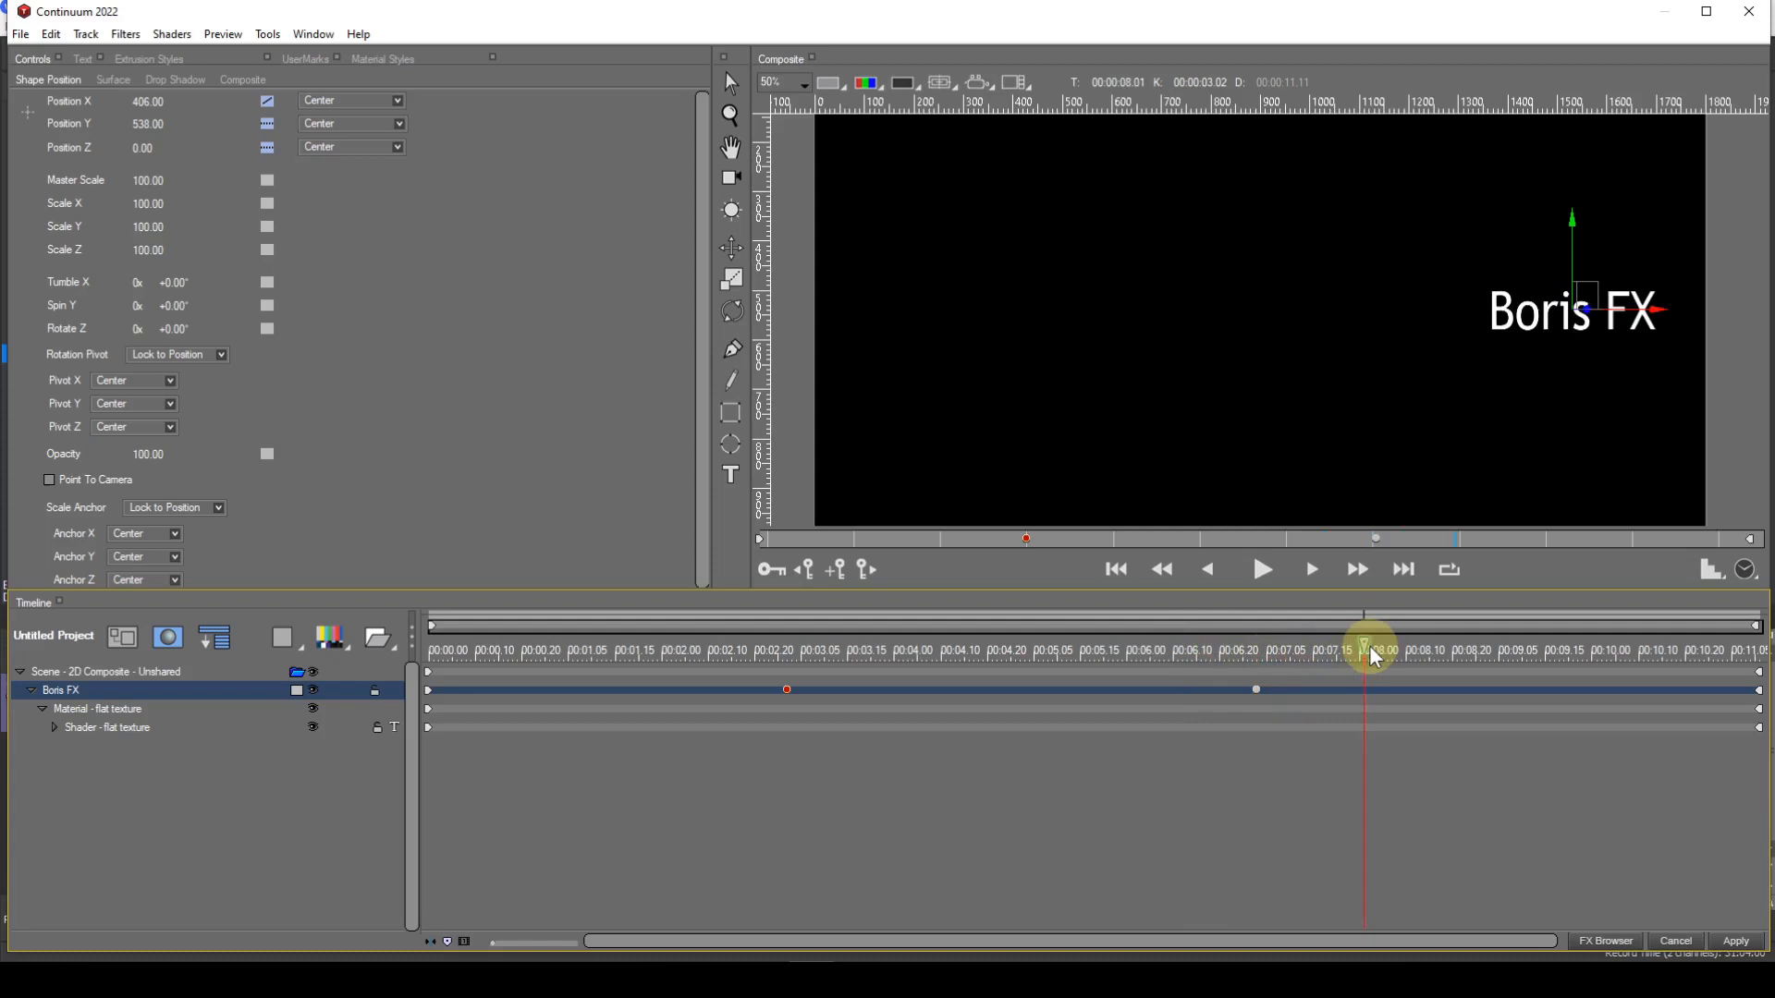
Step: Delete the text keyframes at 00:00:07.03 and 00:00:03.02 and return Position Y and Position Z to None
click(1256, 689)
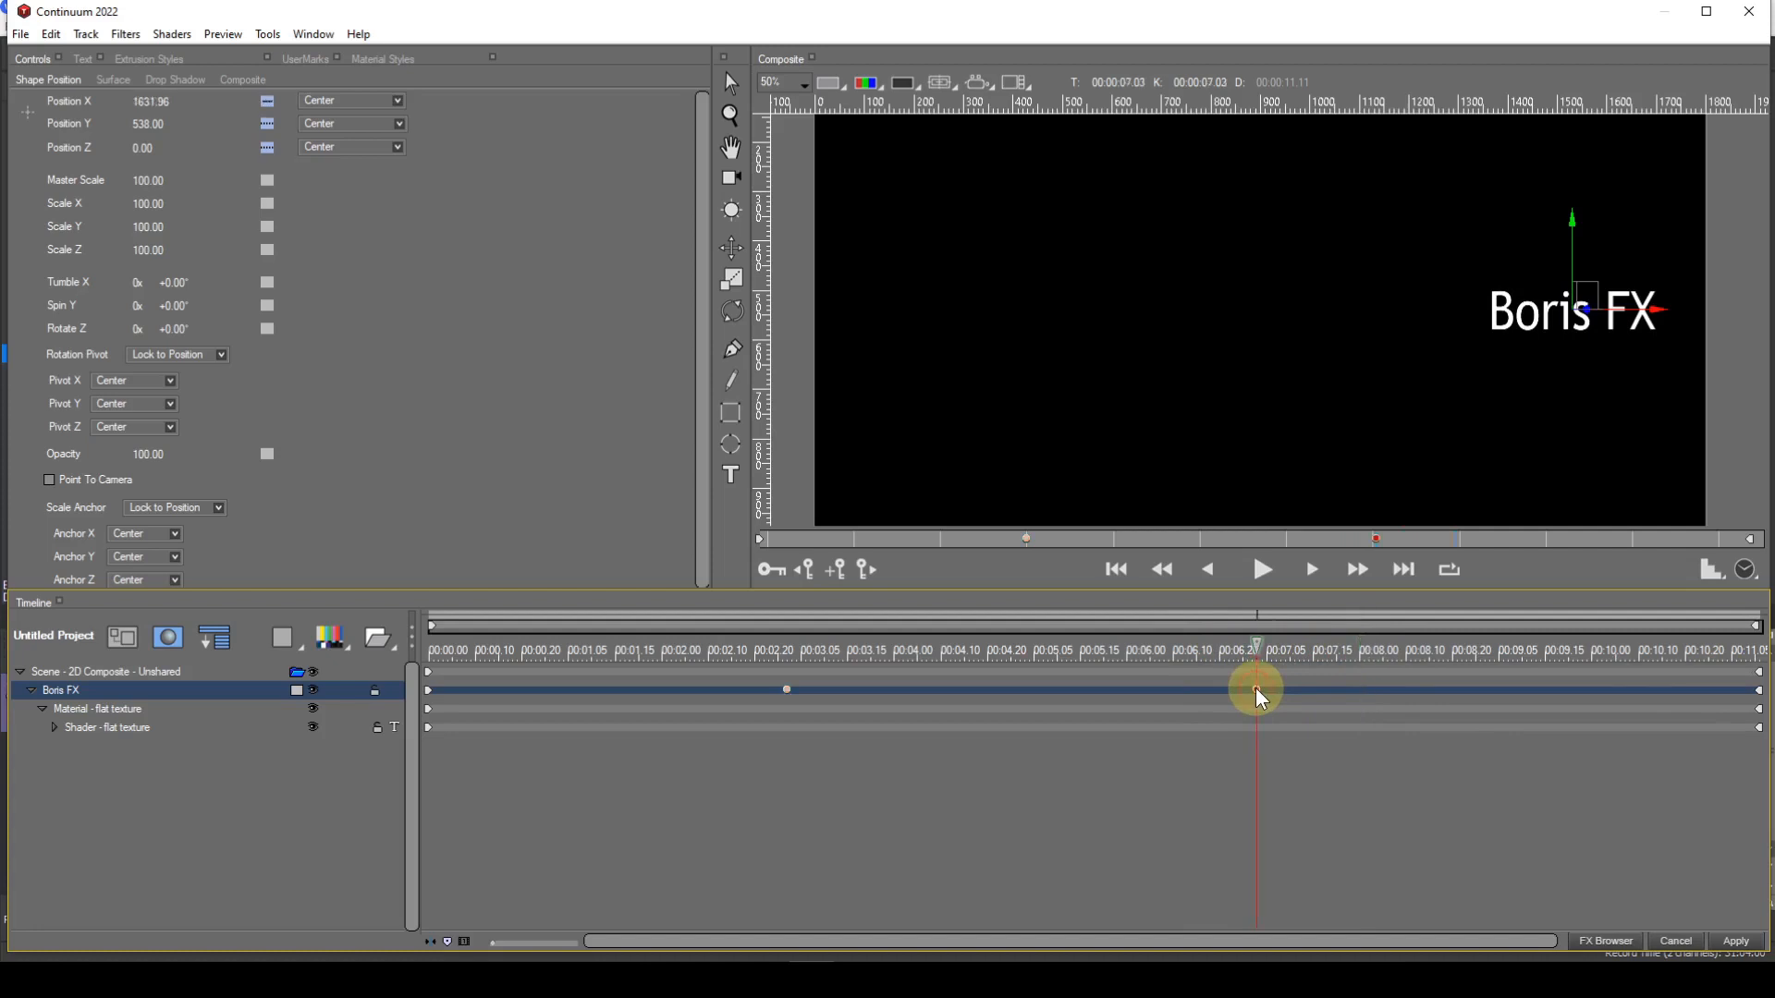
key(Delete)
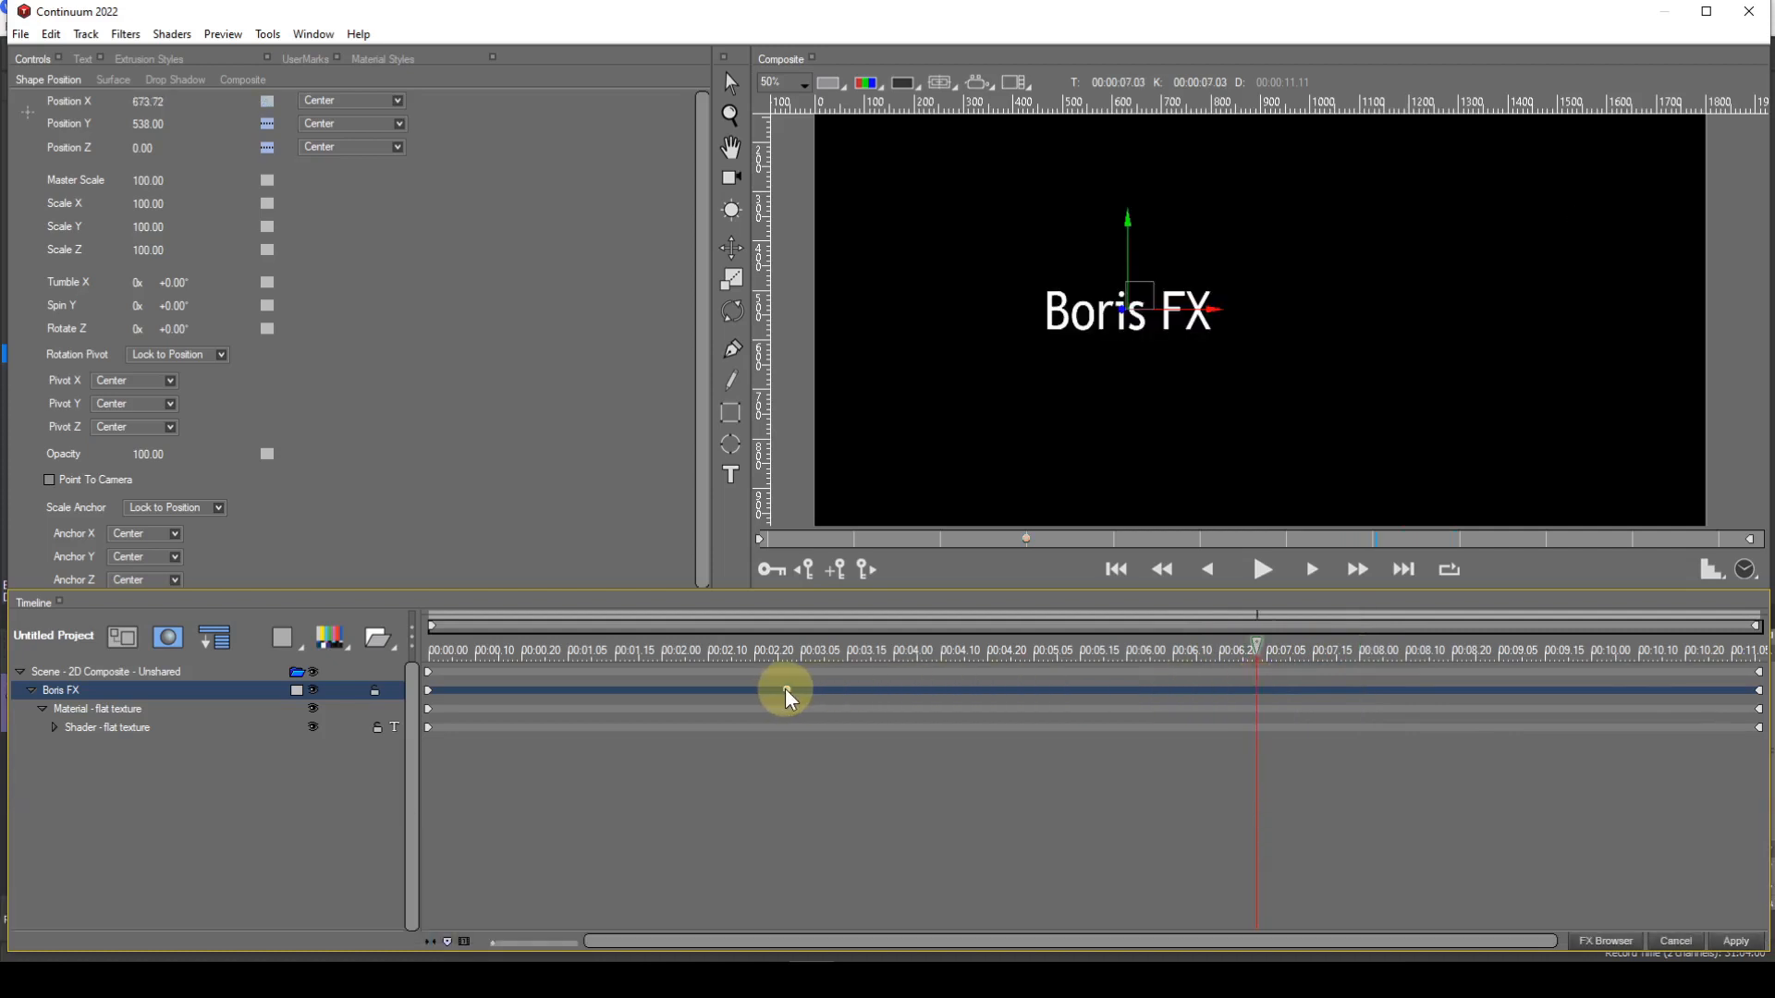
click(785, 690)
key(Delete)
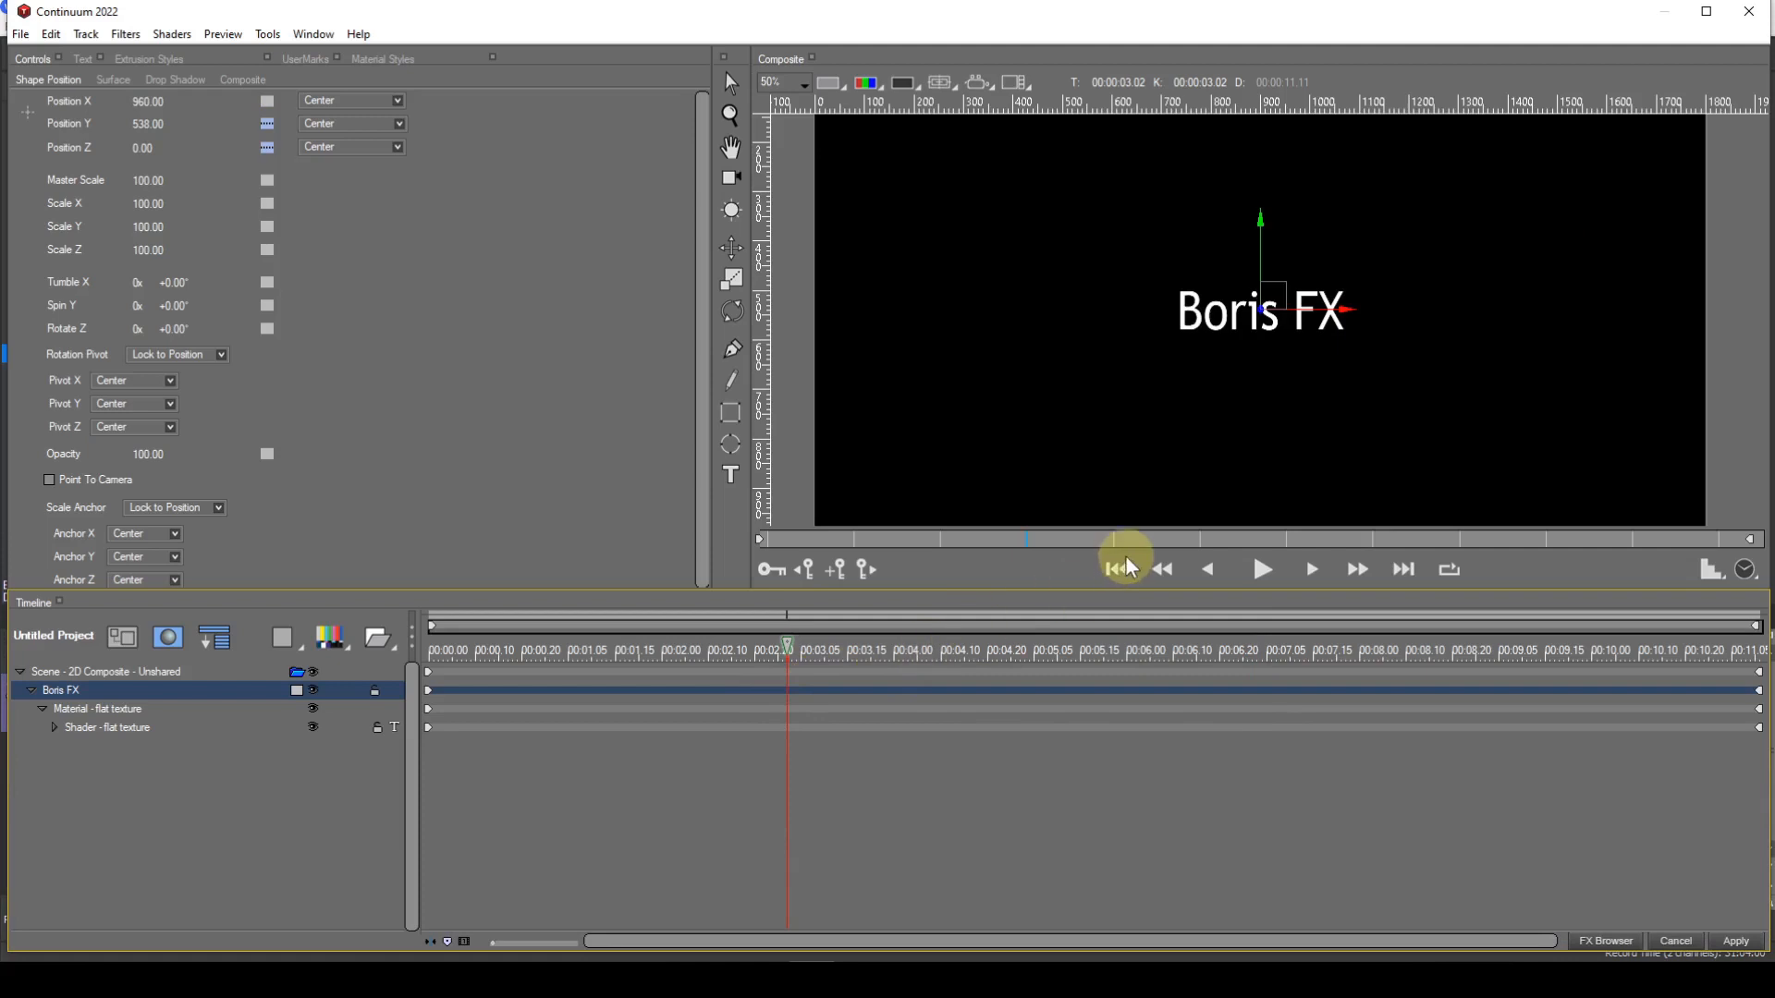
click(266, 125)
click(275, 131)
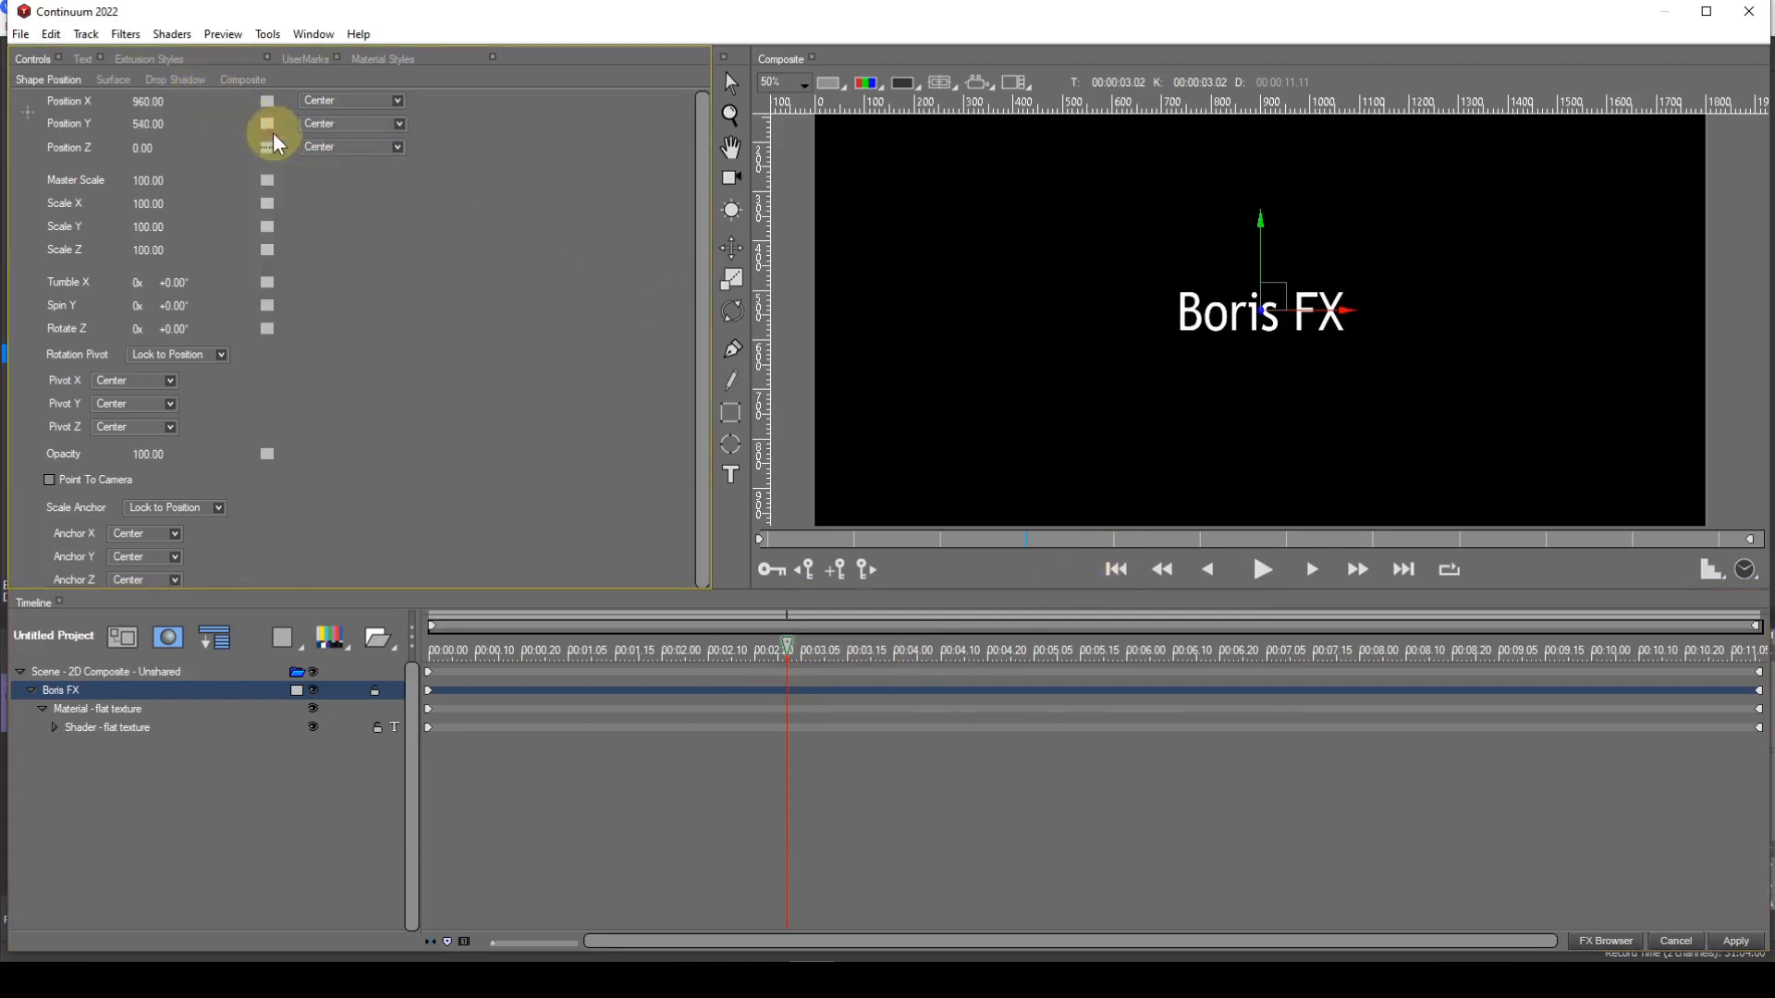
click(267, 146)
click(269, 144)
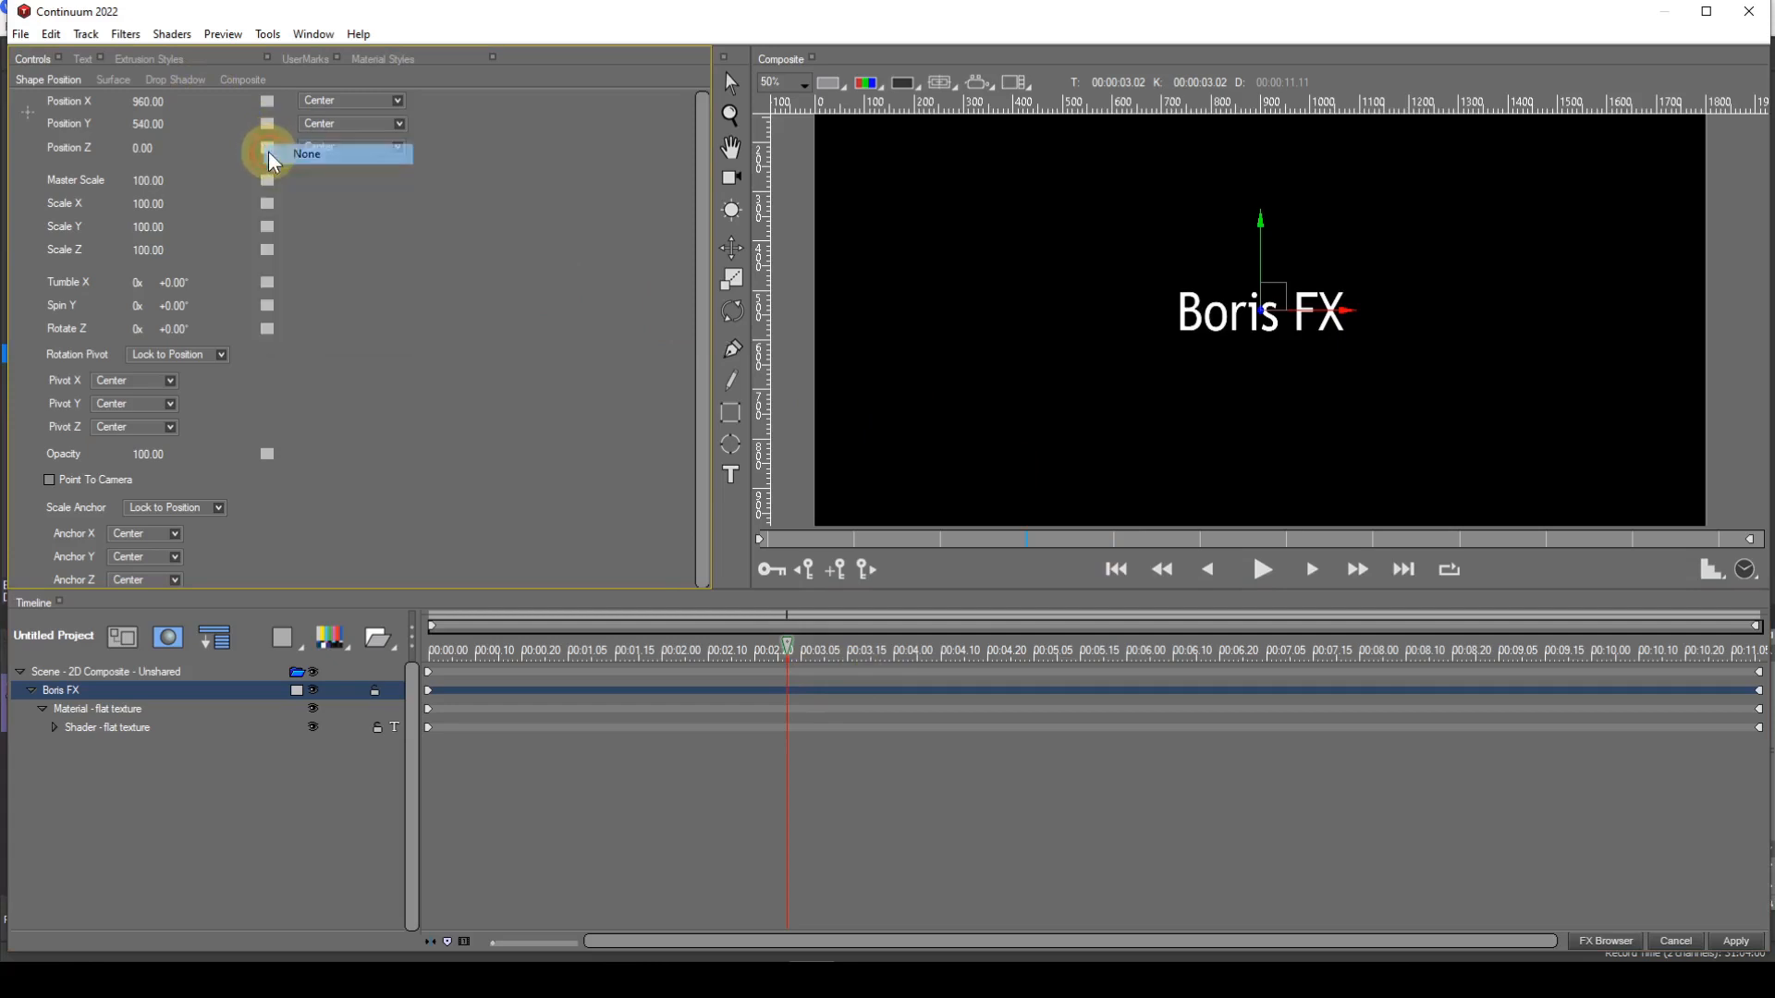
Step: Set Position X to about 221 at 00:00:03.02 and add a keyframe there with Linear interpolation
drag(210, 111, 171, 98)
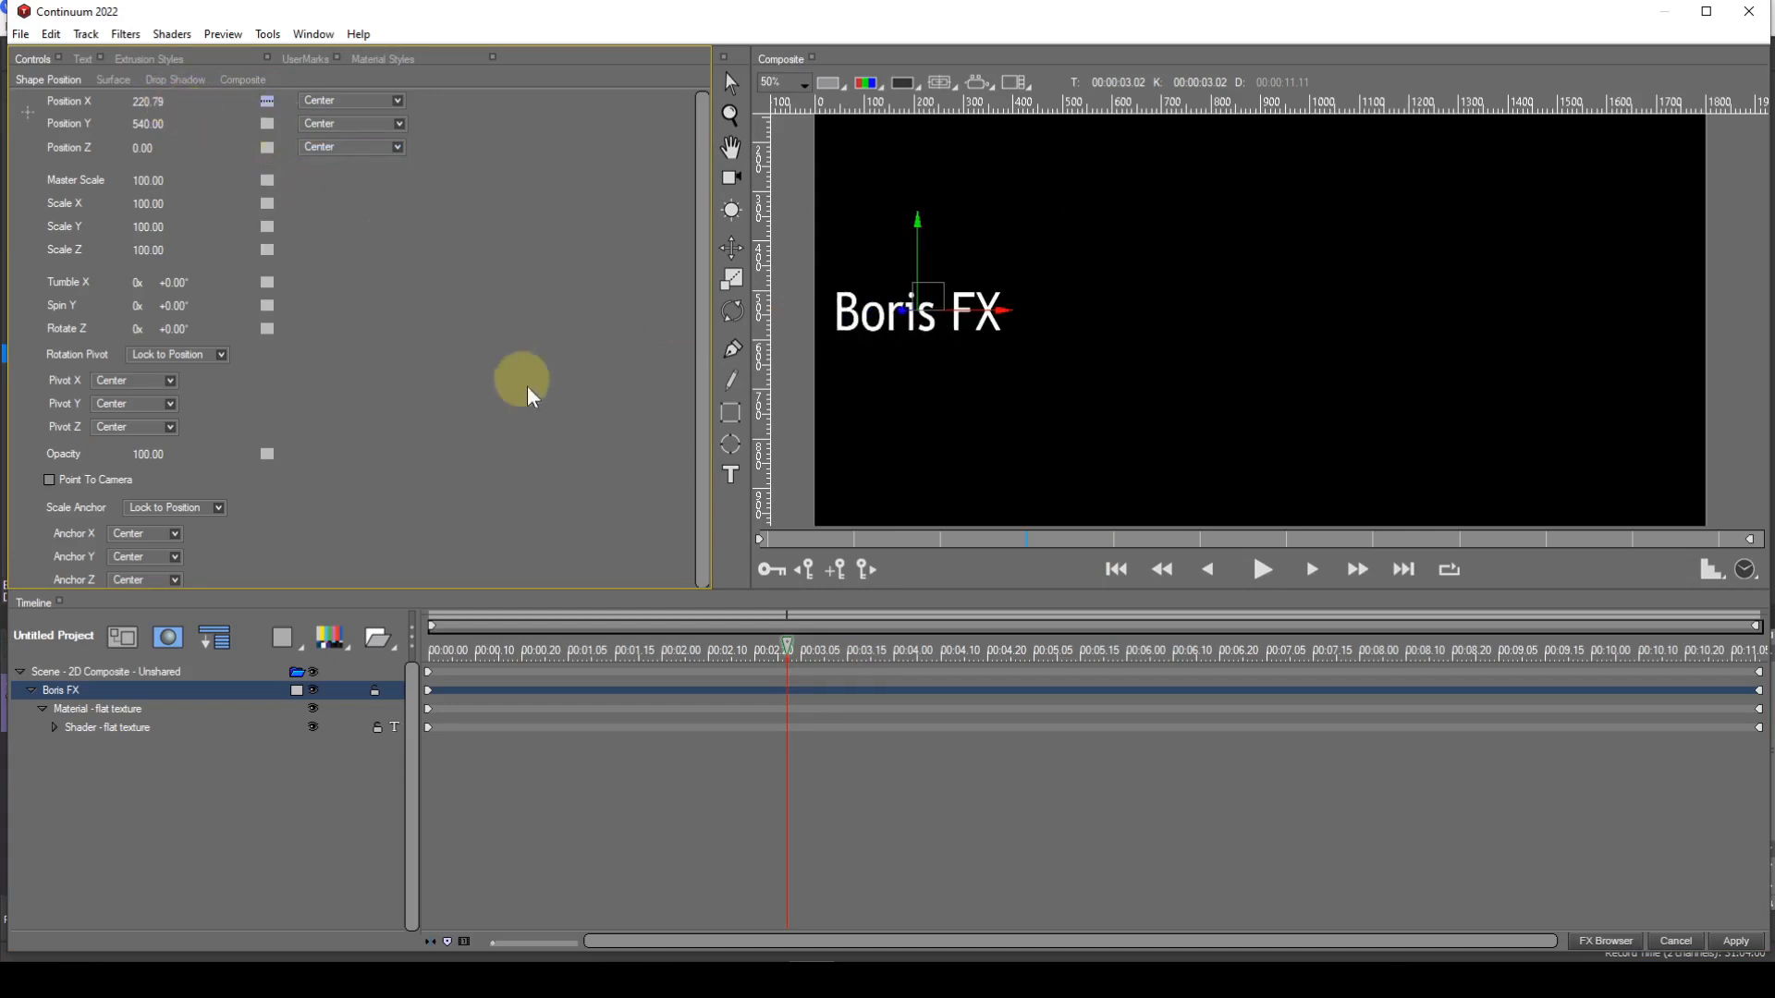
click(835, 571)
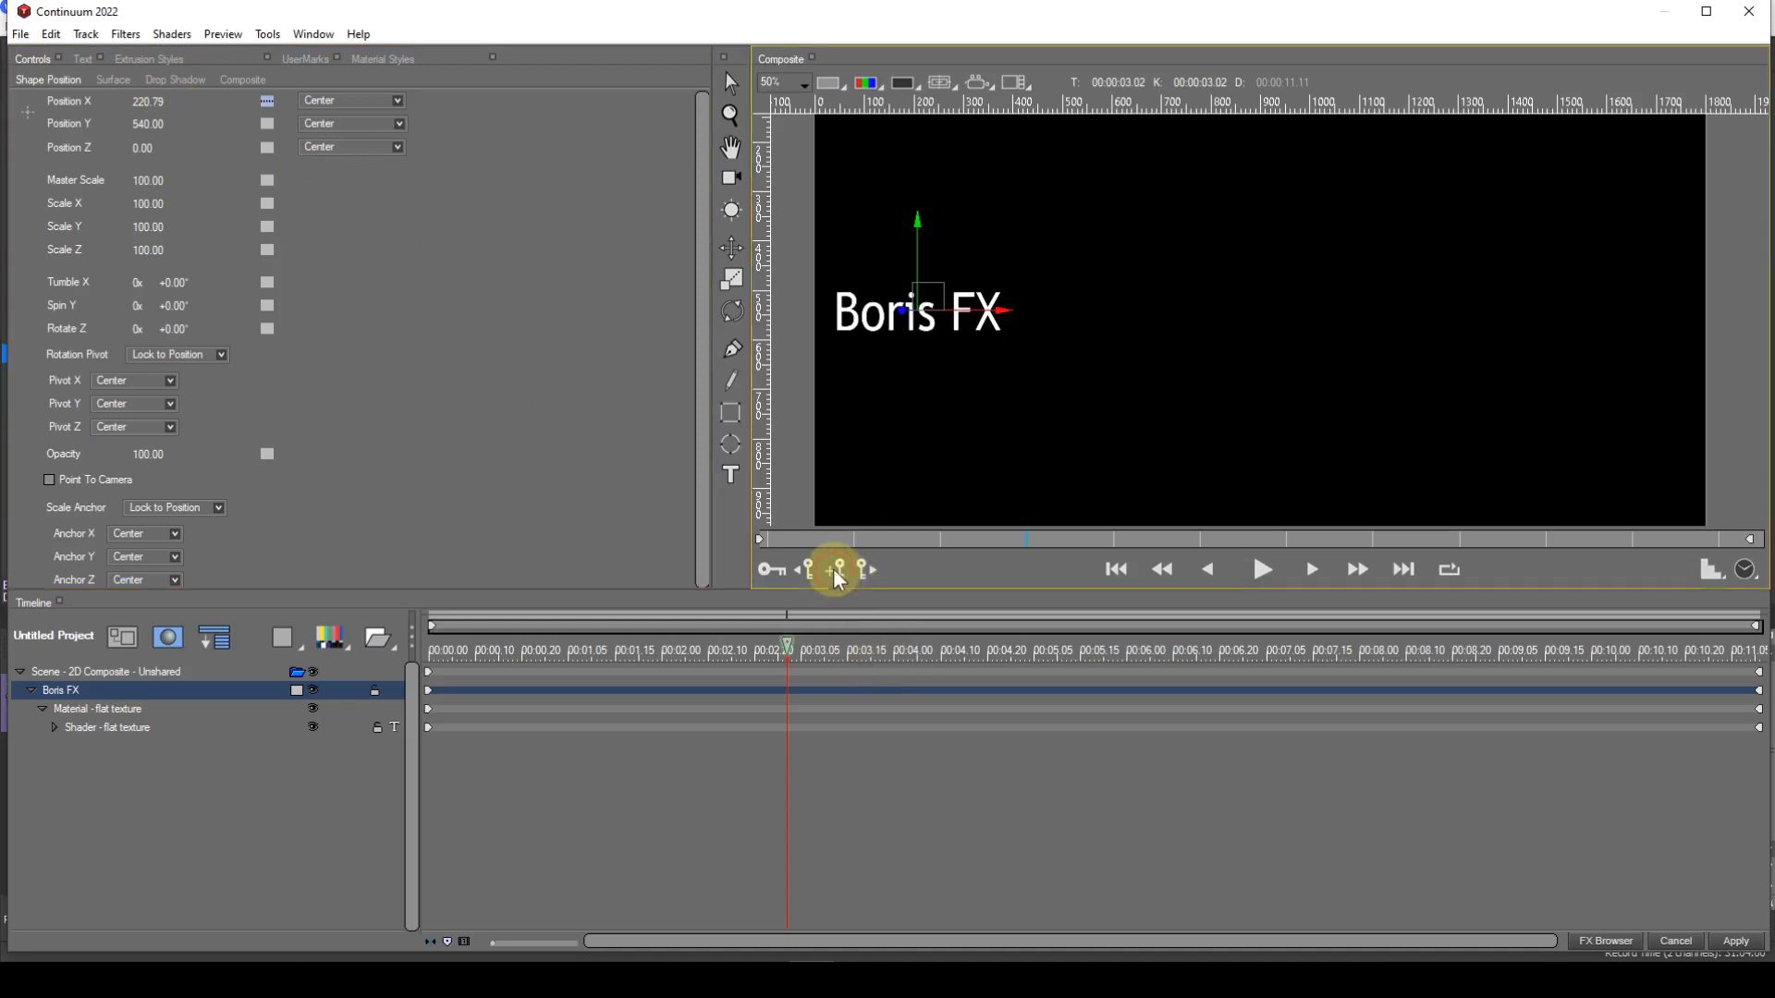
click(270, 102)
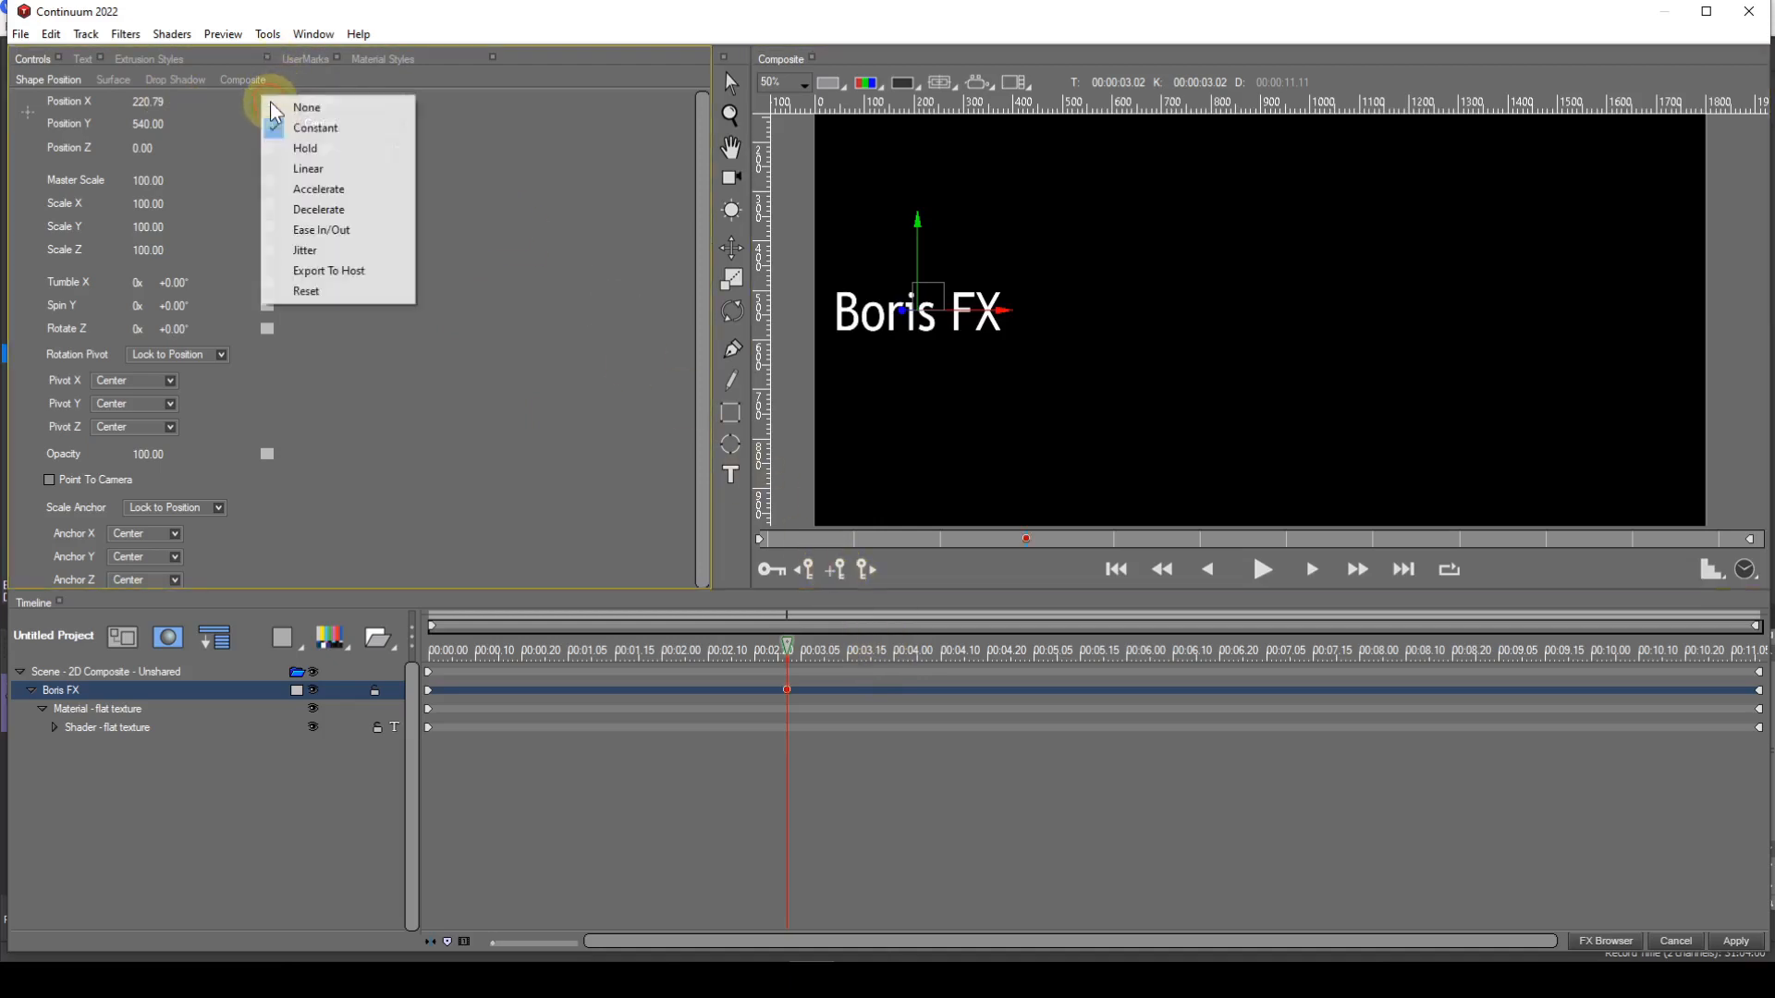
click(281, 169)
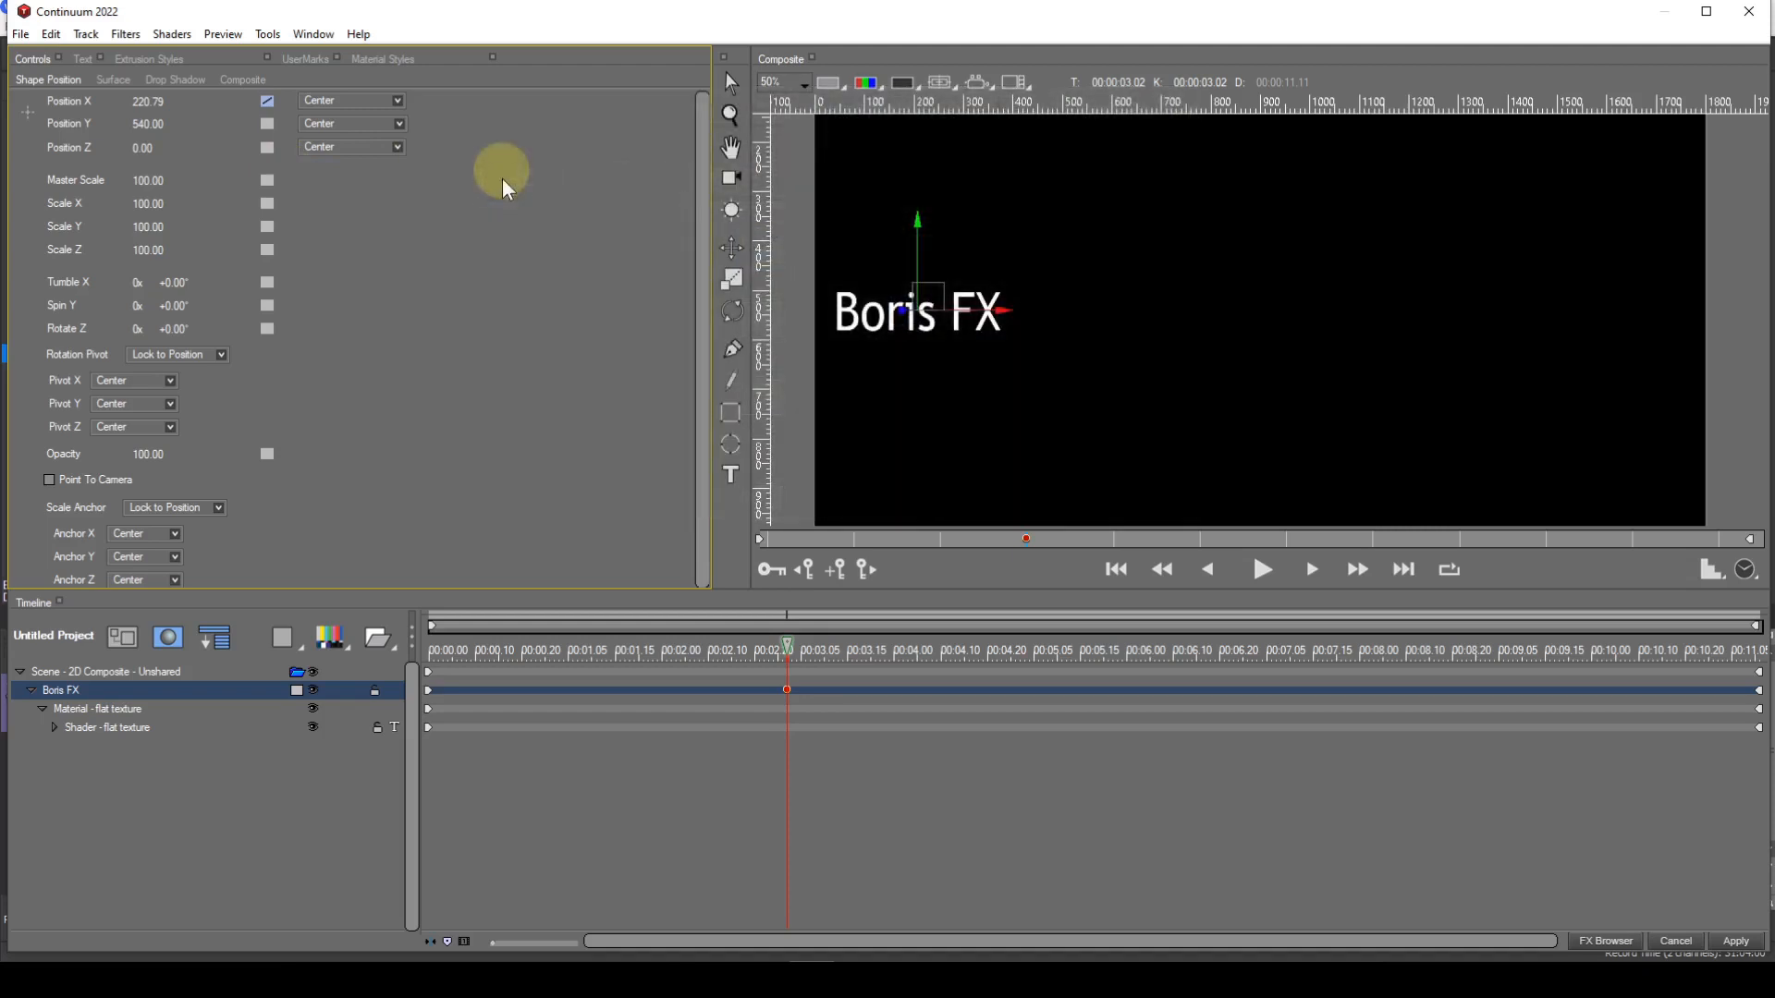
Step: Add a text keyframe at 00:00:07.20 with Position X interpolation set to Hold
click(792, 651)
drag(945, 651, 1339, 653)
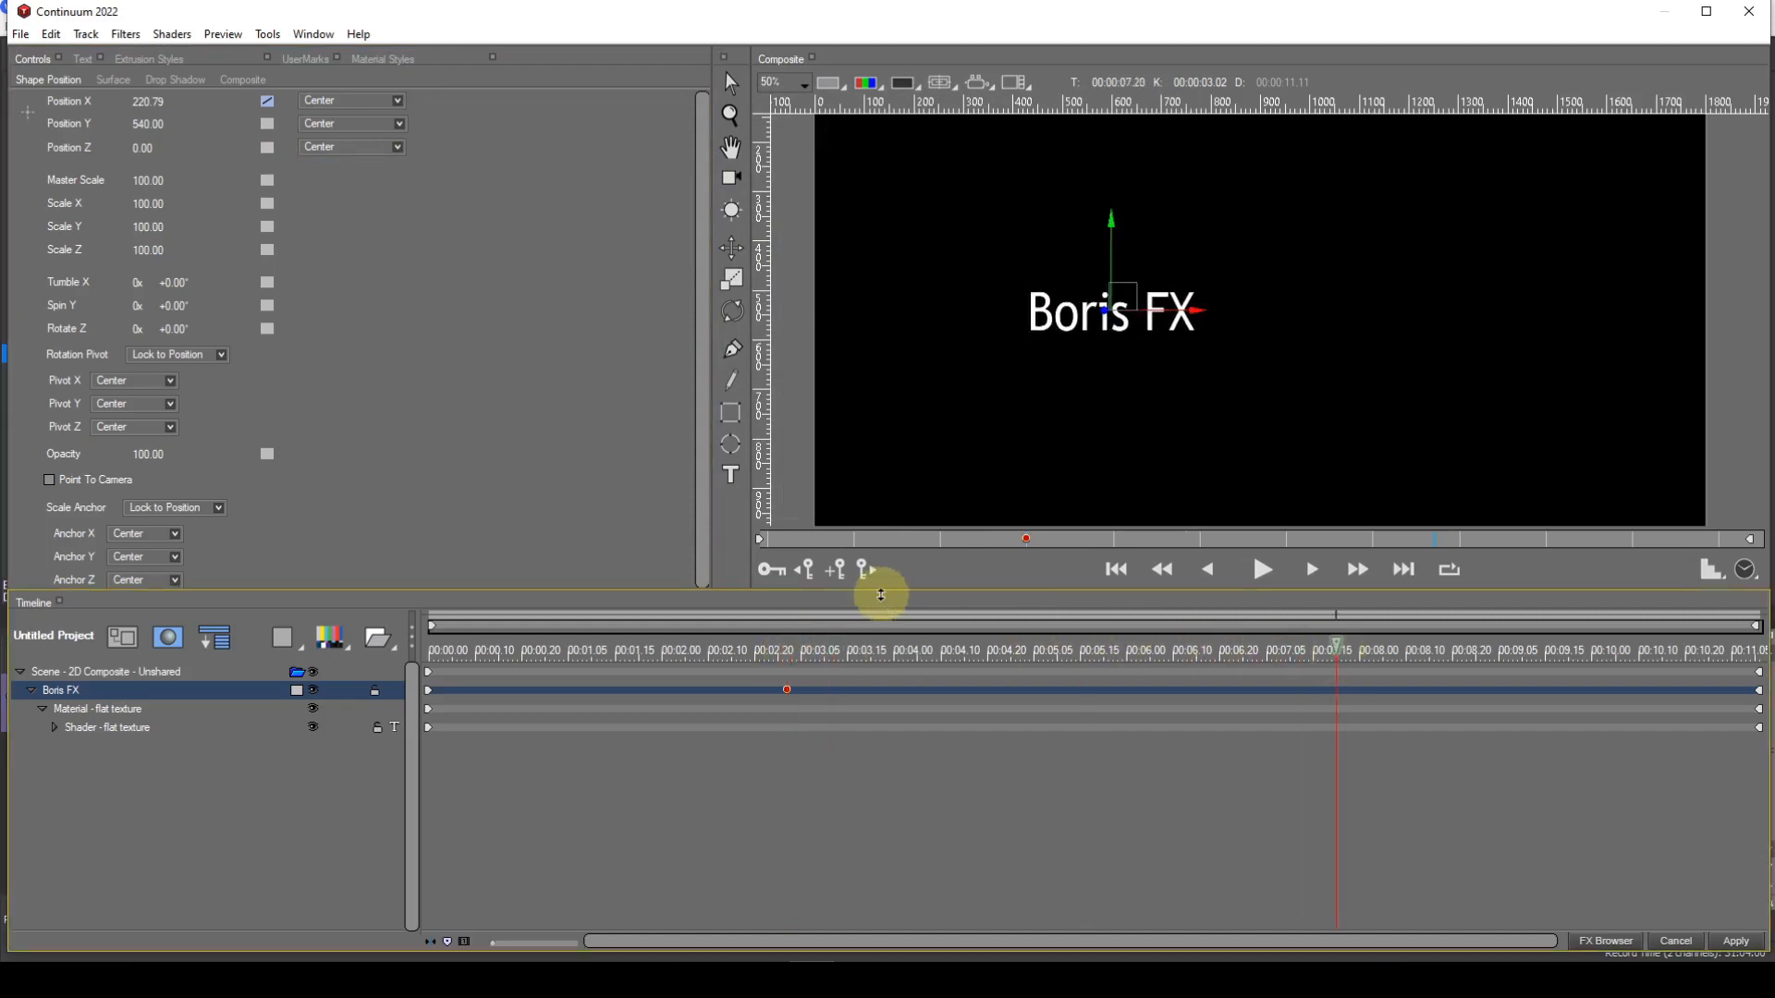
click(838, 571)
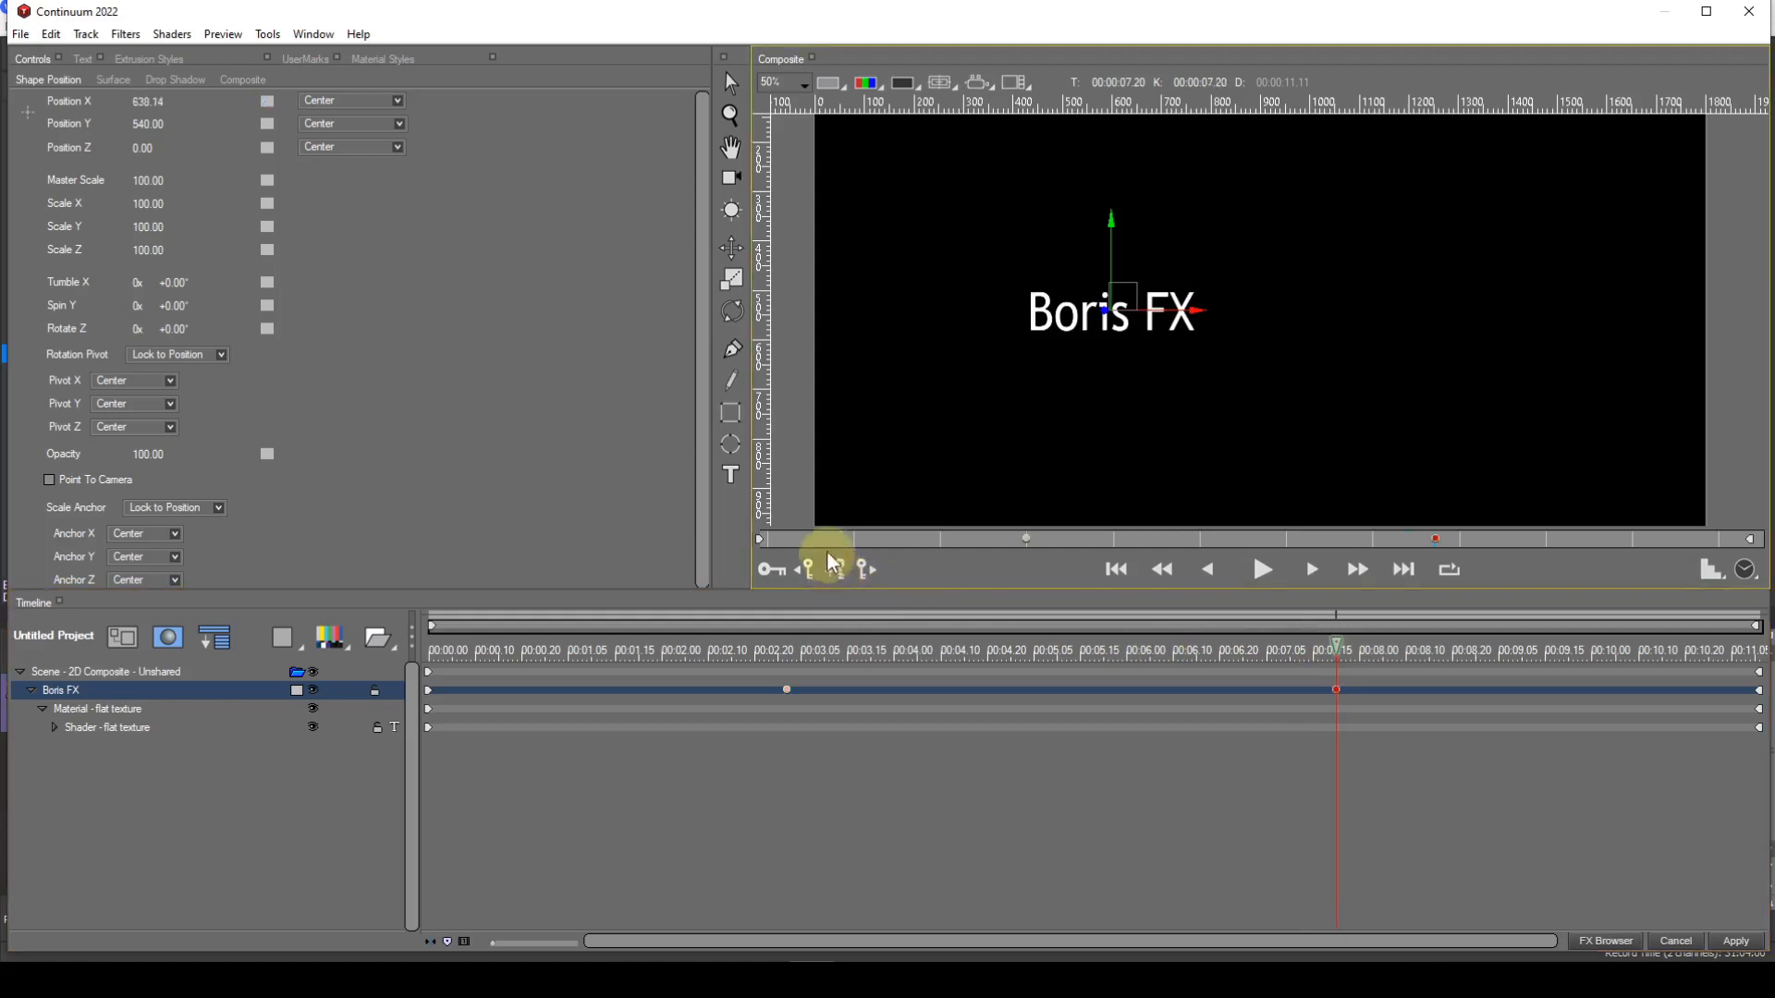
click(264, 98)
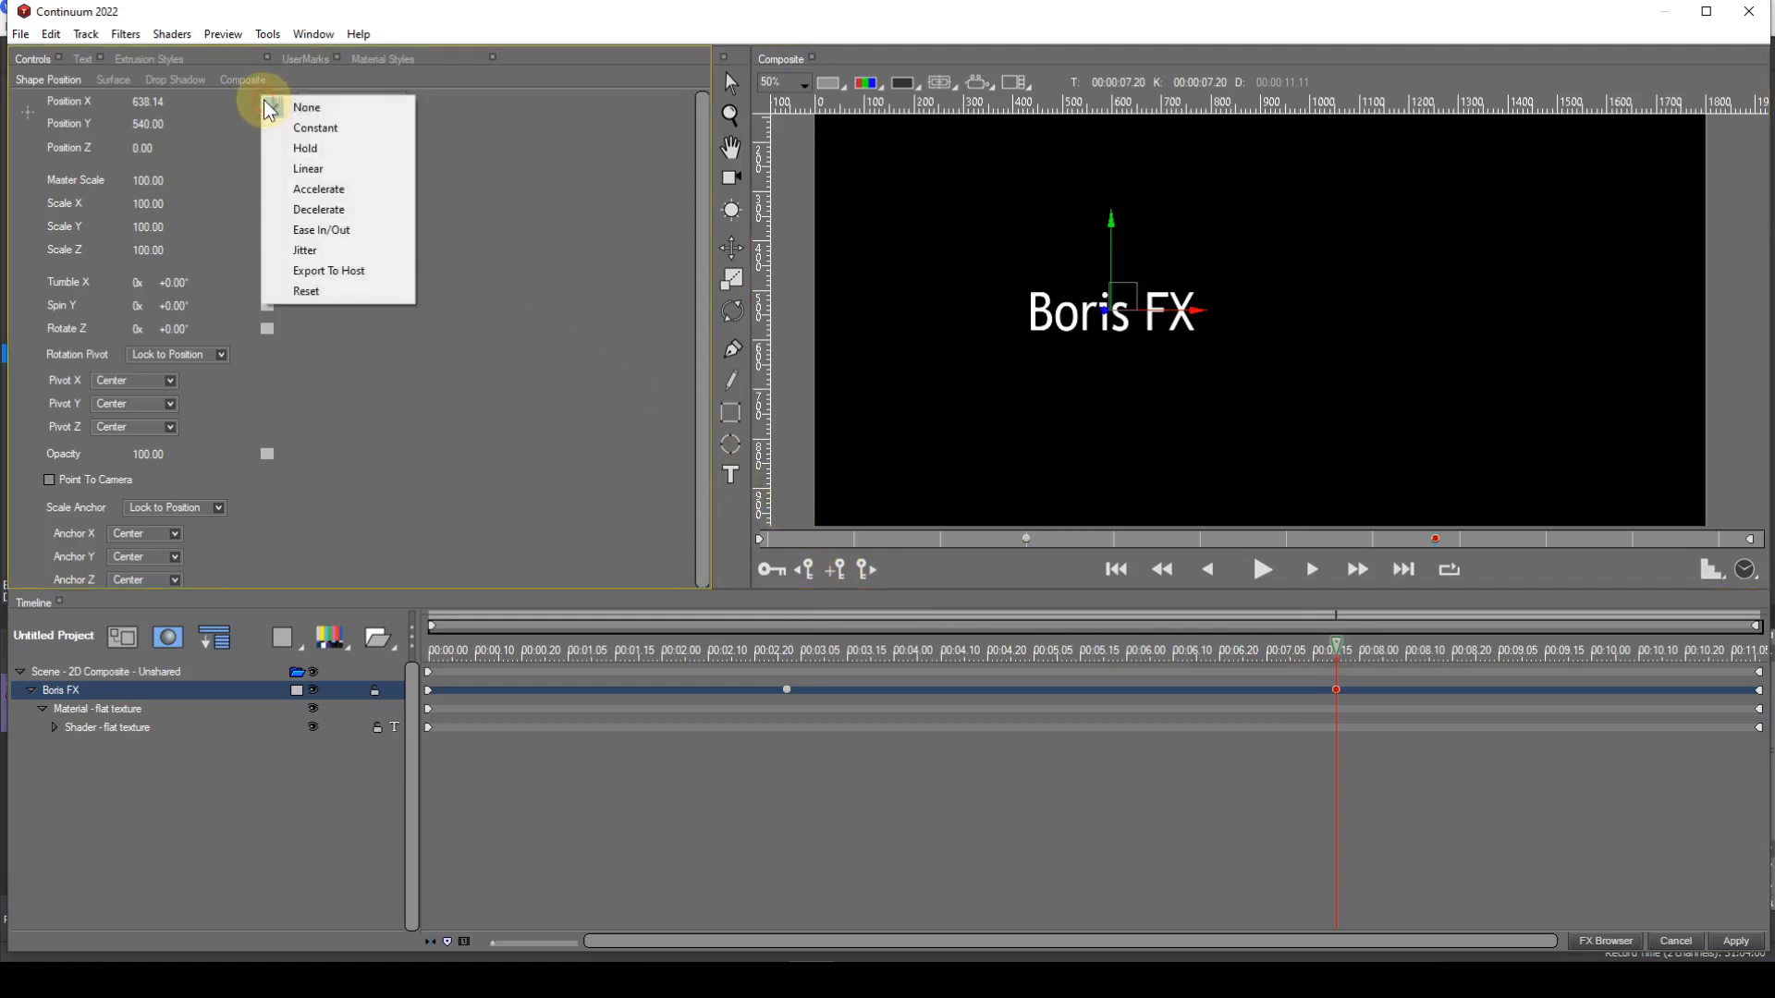
click(290, 154)
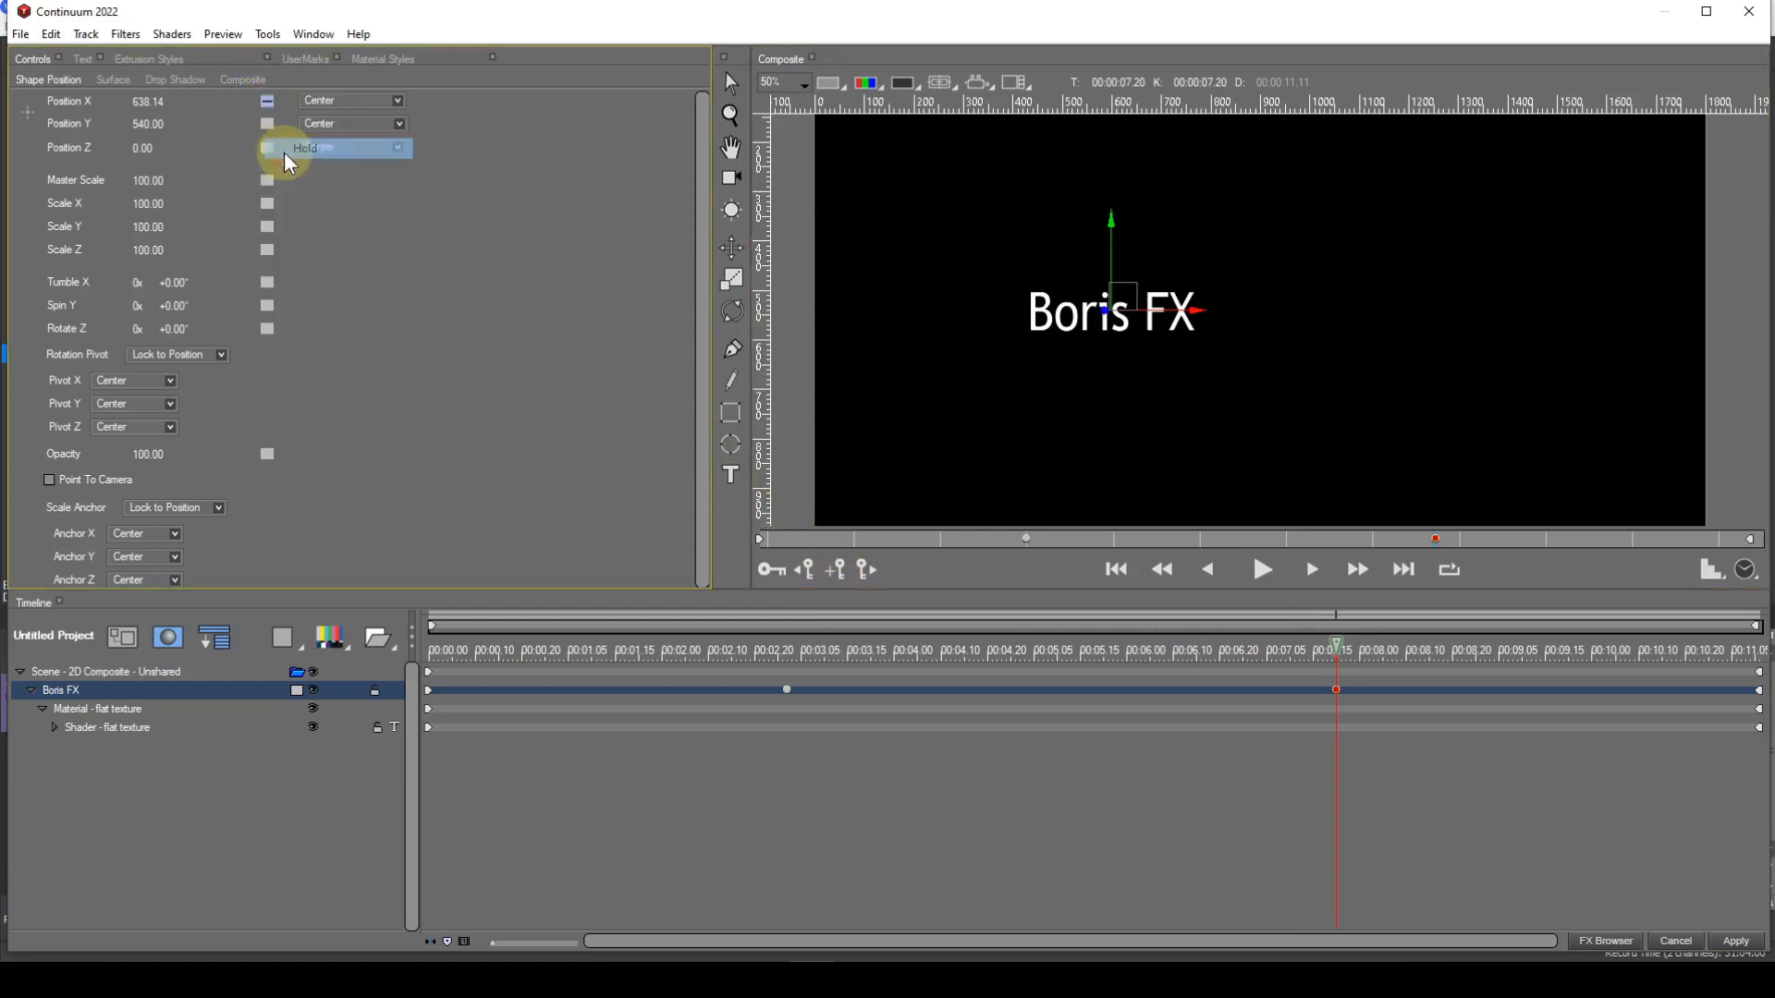
Step: Play the linear text motion from the 00:00:03.02 keyframe past the 00:00:07.20 keyframe
click(803, 570)
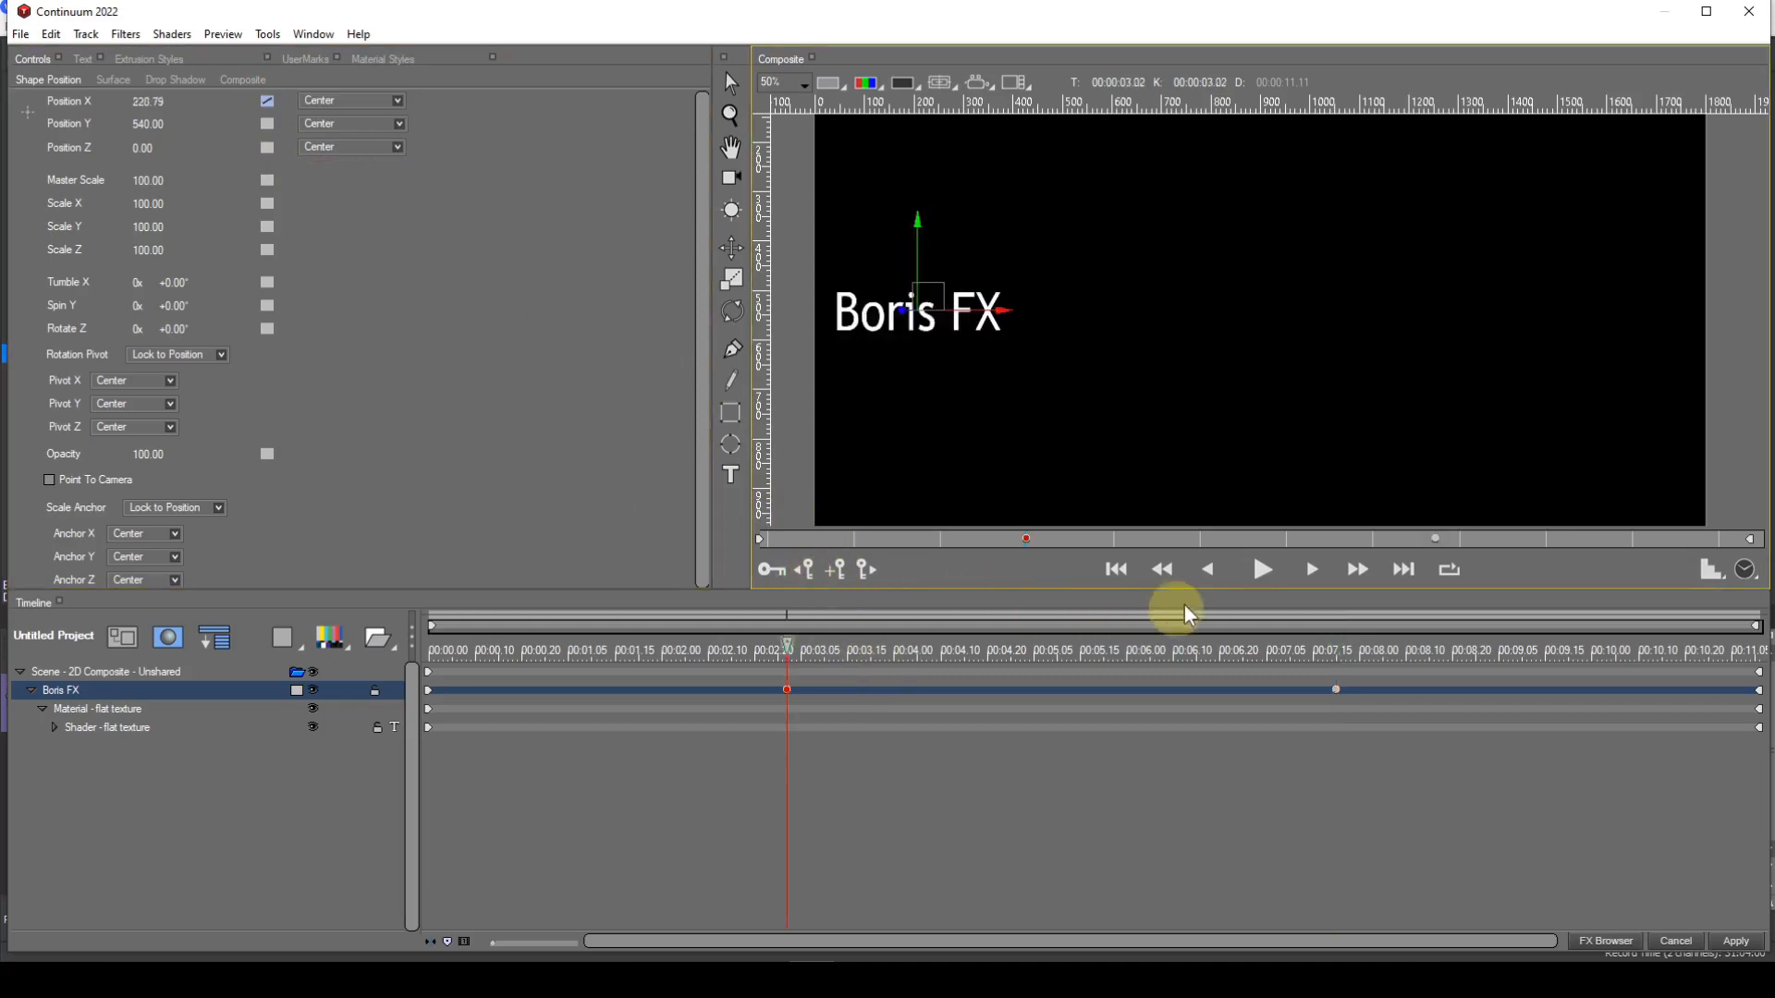
click(1263, 571)
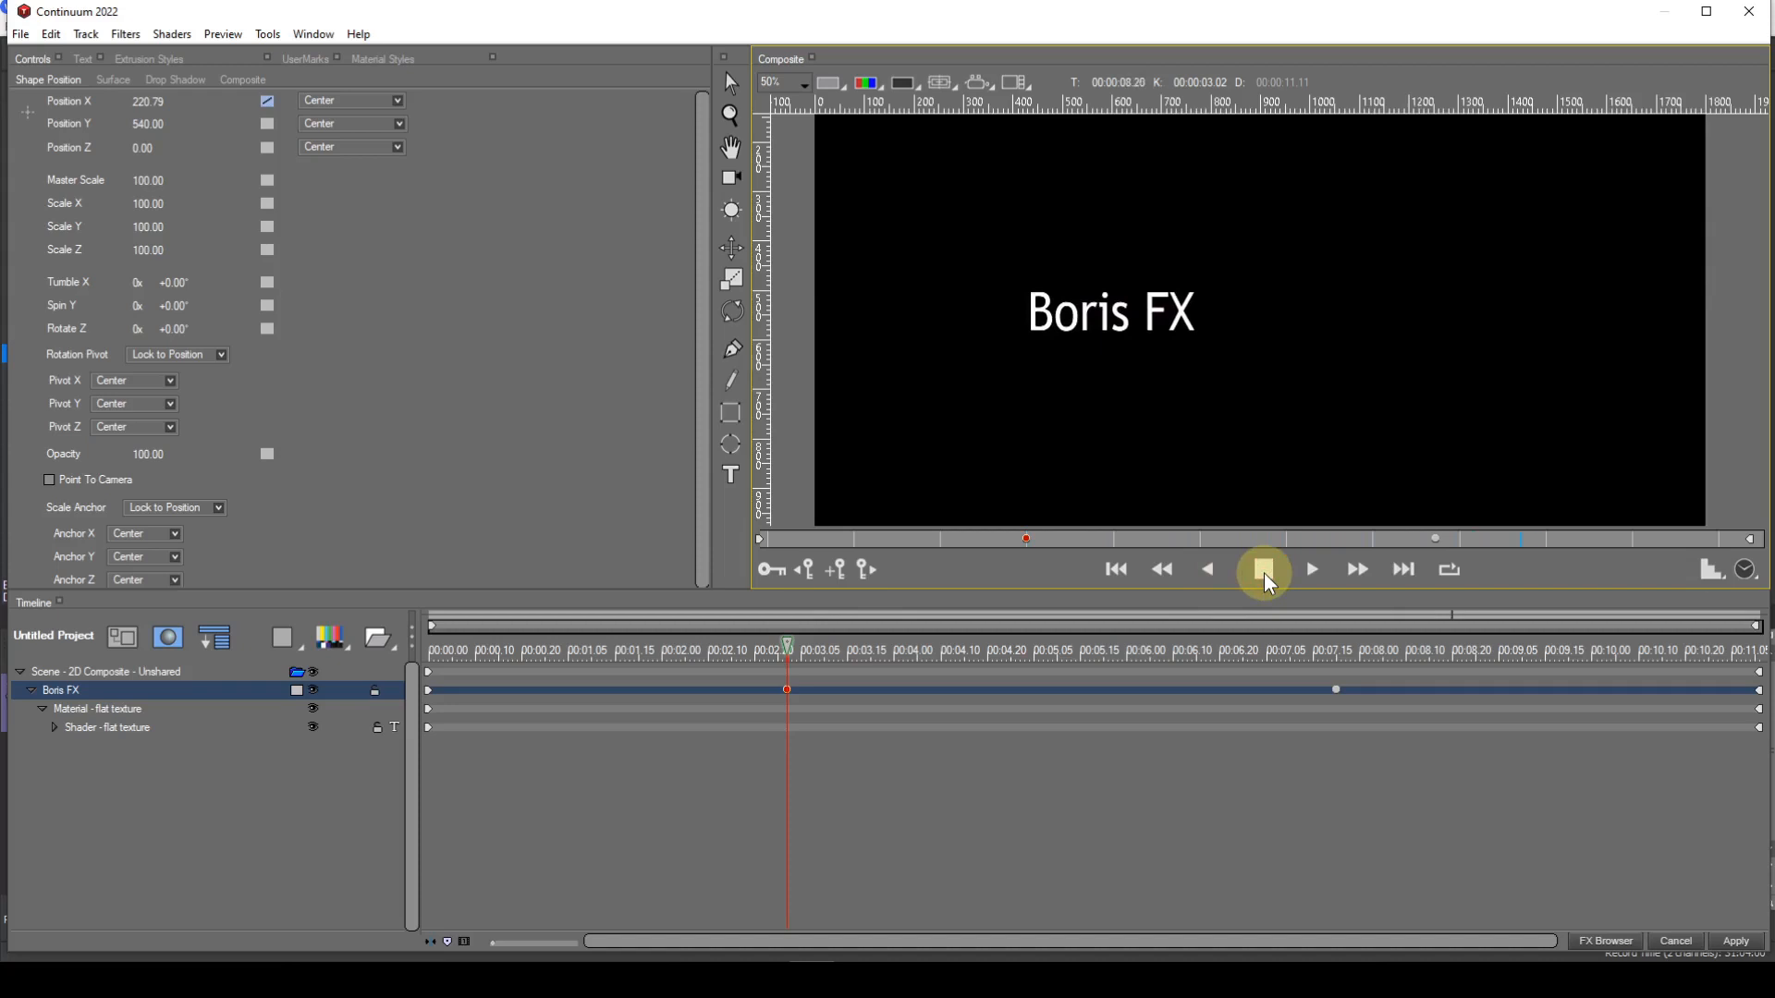
click(1268, 579)
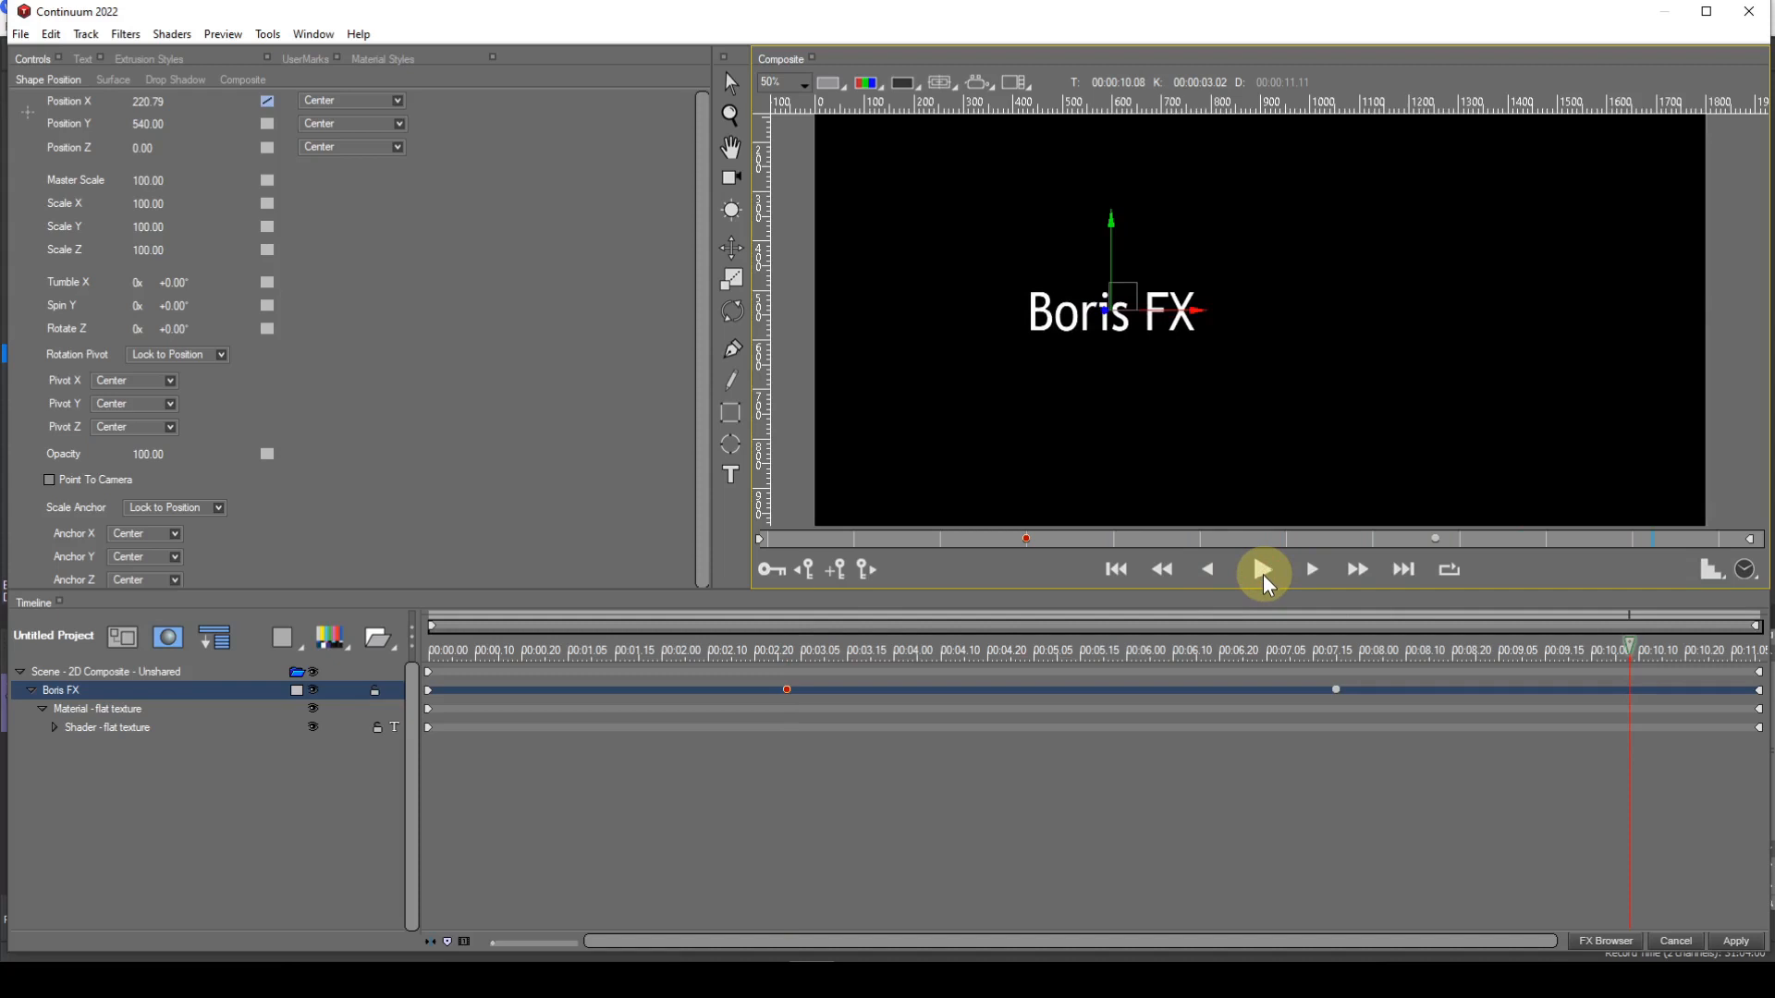
Step: Delete the text keyframes at 00:00:03.02 and 00:00:07.20
click(788, 690)
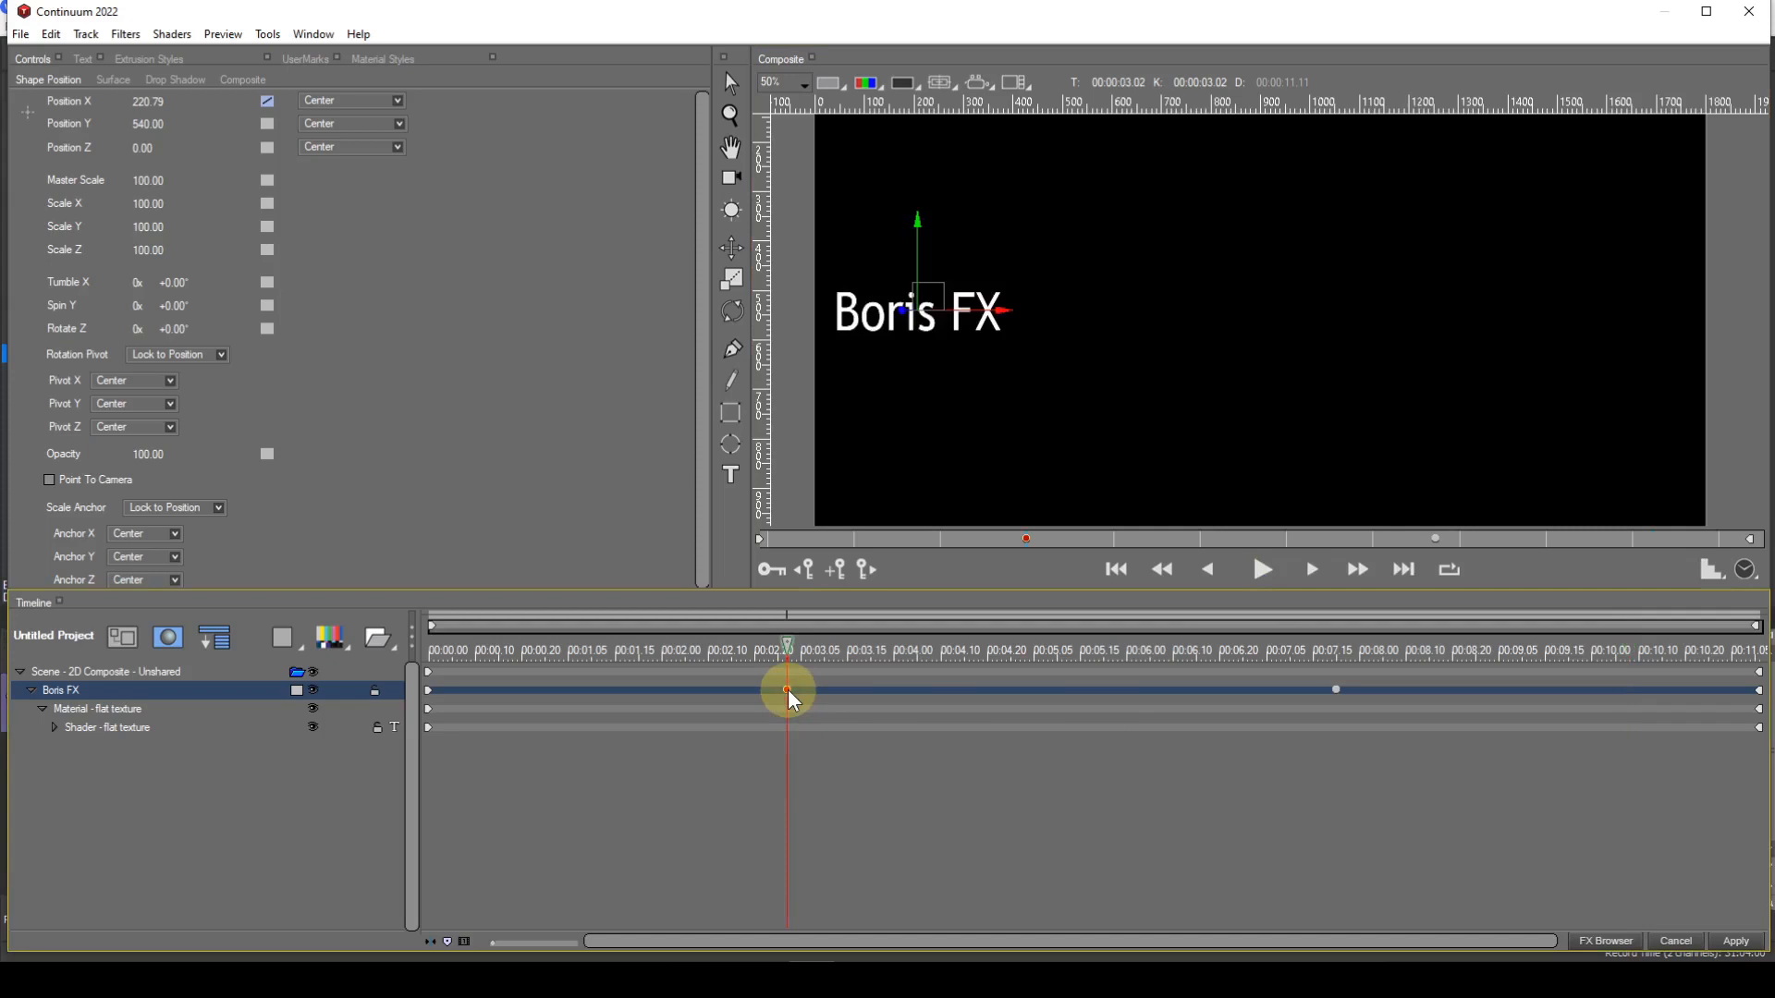
key(Delete)
click(1337, 689)
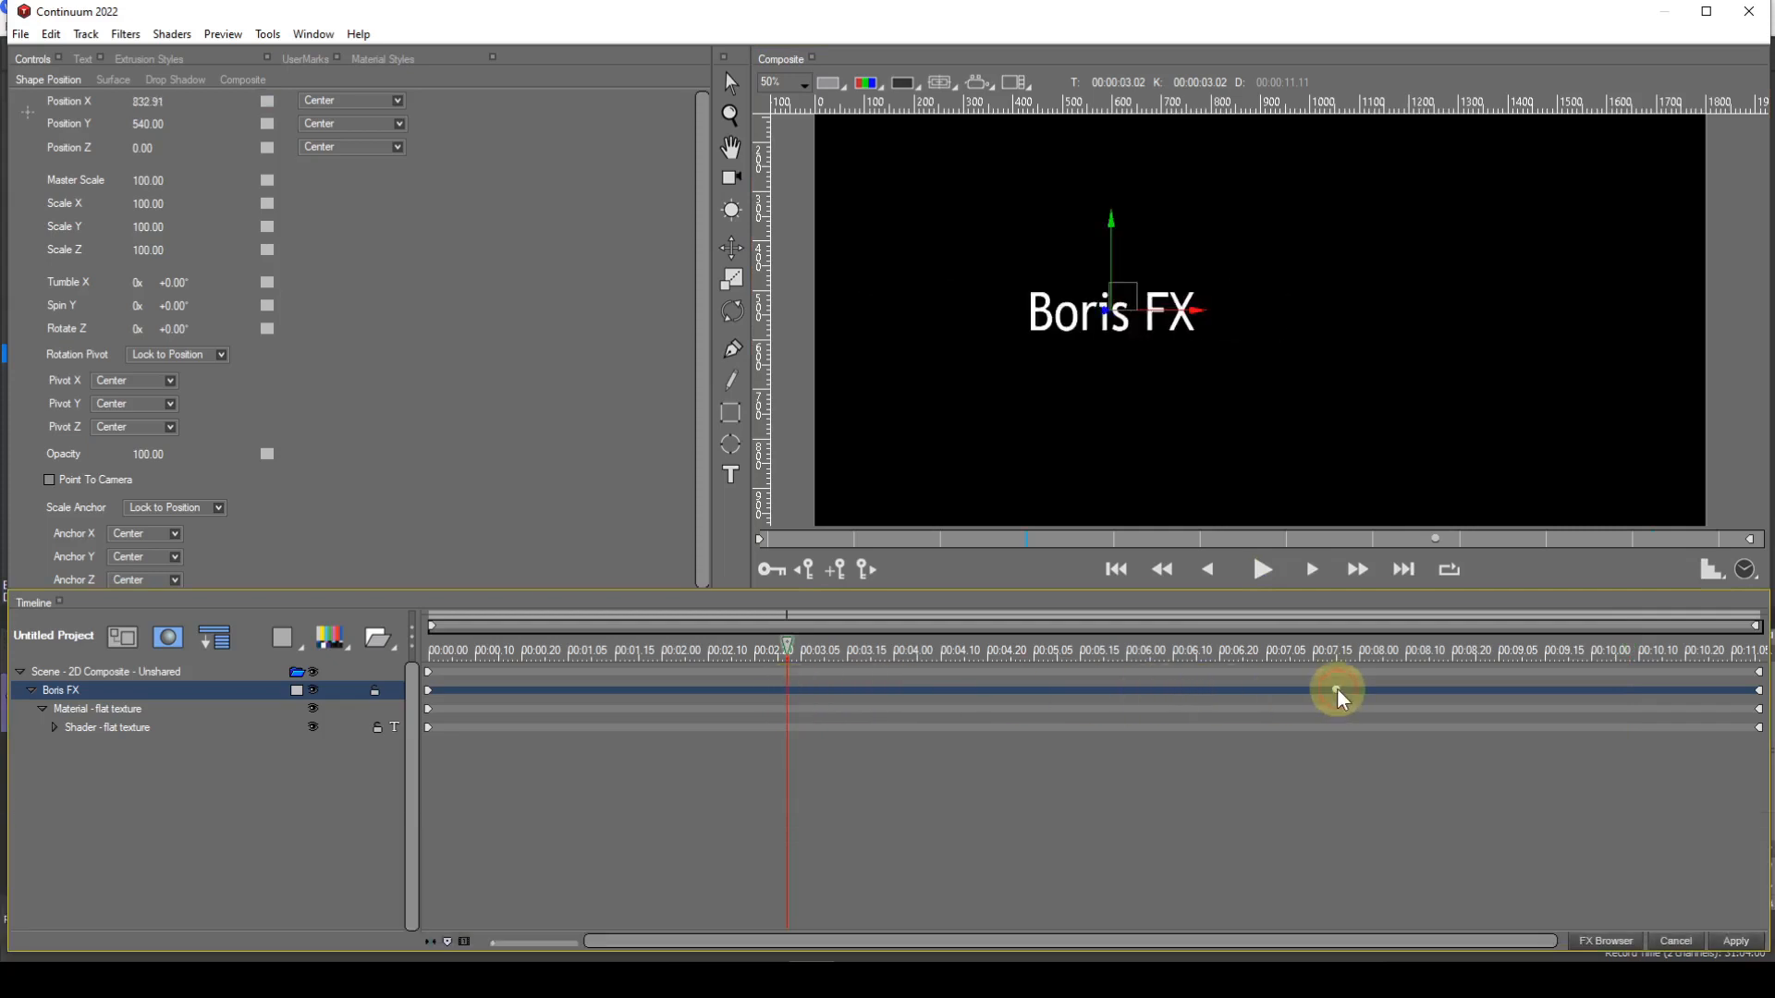
key(Delete)
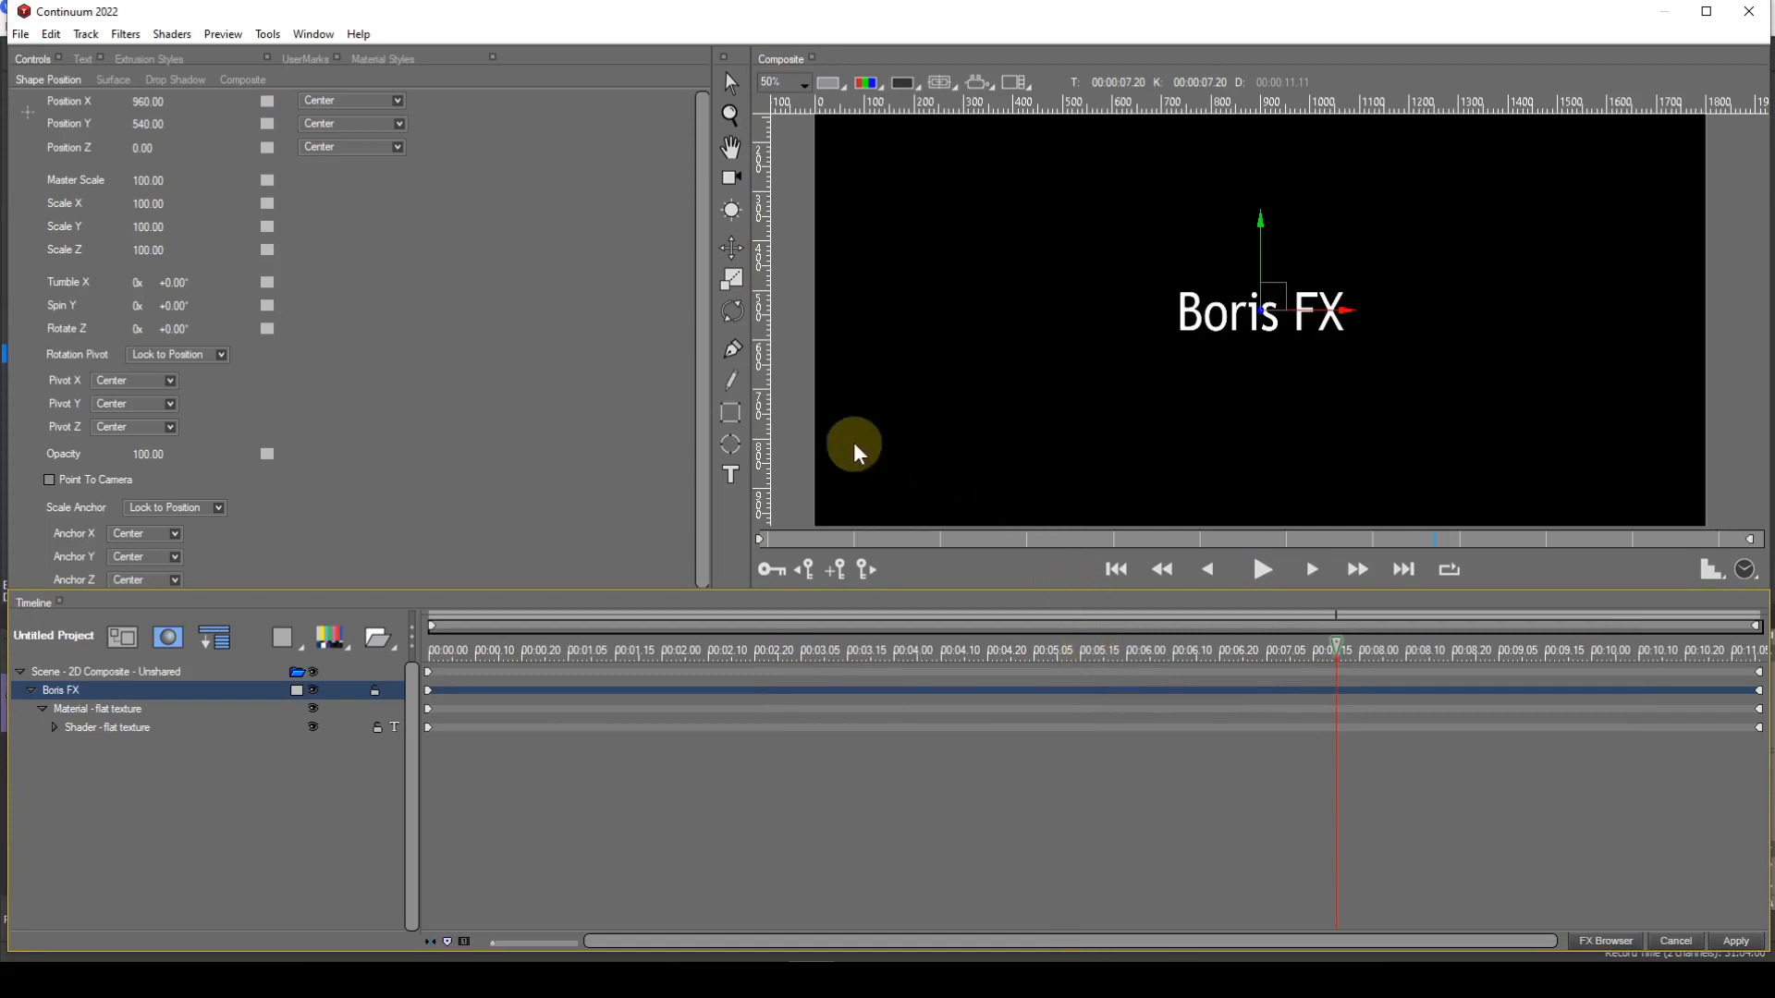
Step: Create a text keyframe at 00:00:00.22 with Position X about 288 and Accelerate interpolation
click(198, 113)
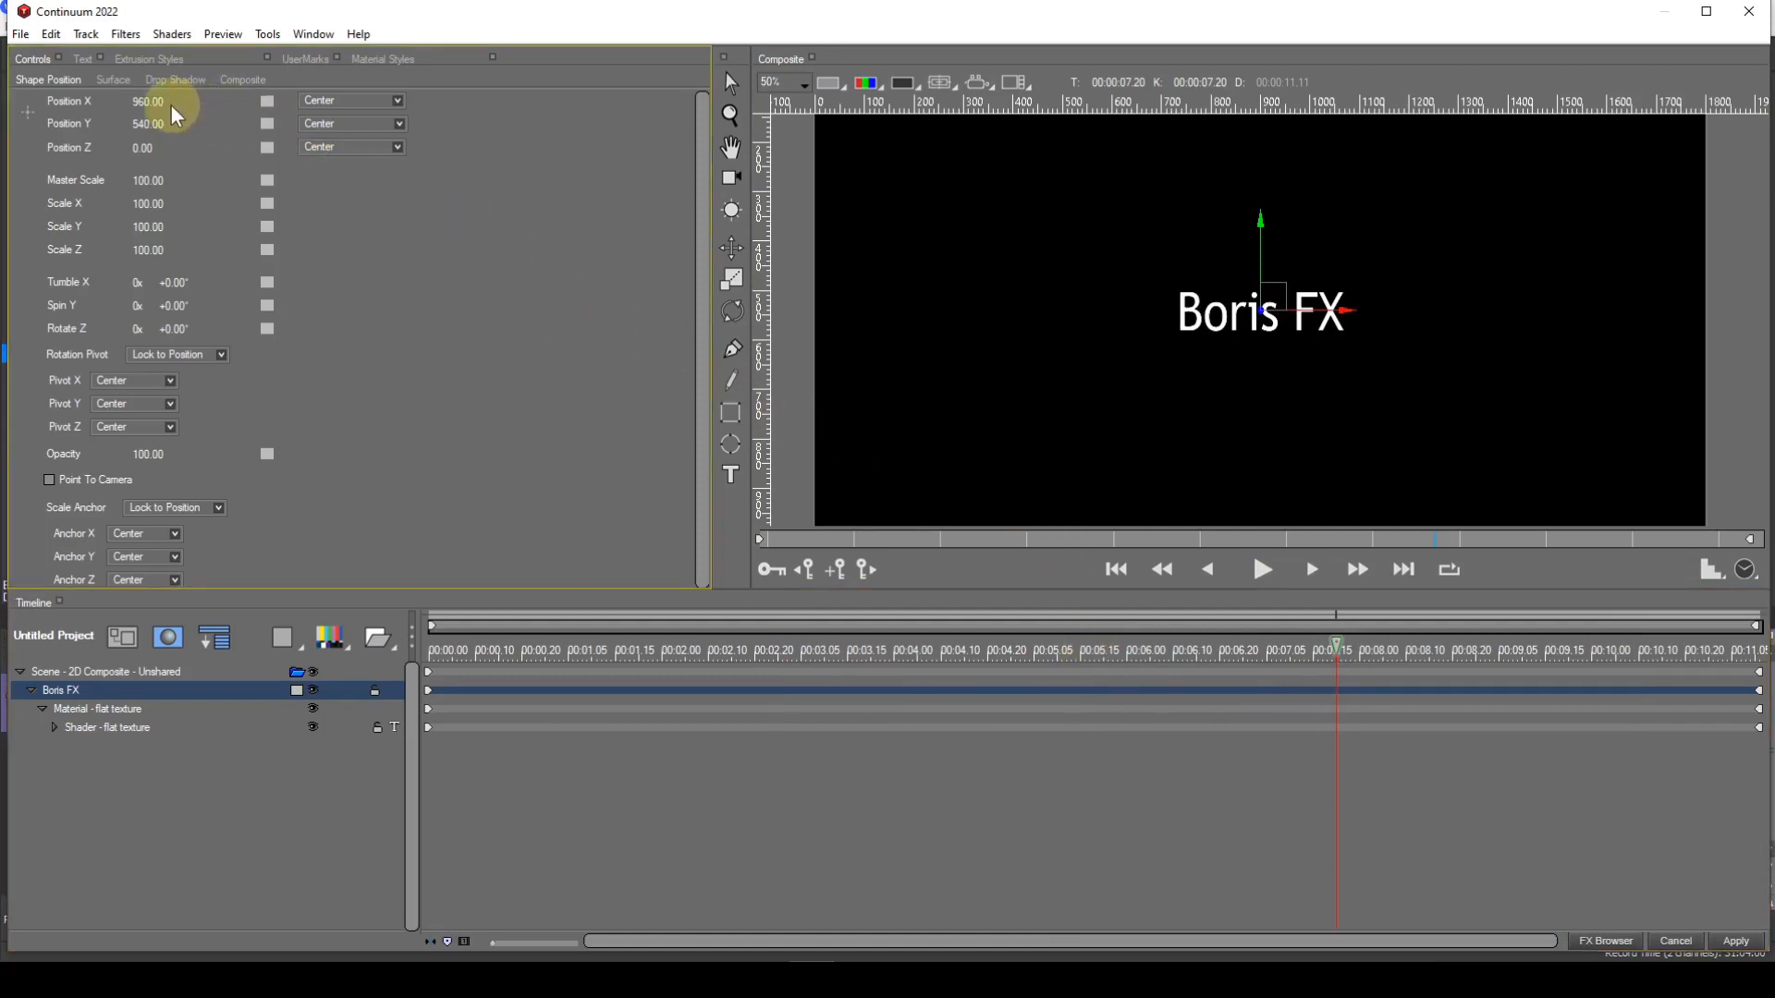
drag(157, 103, 149, 104)
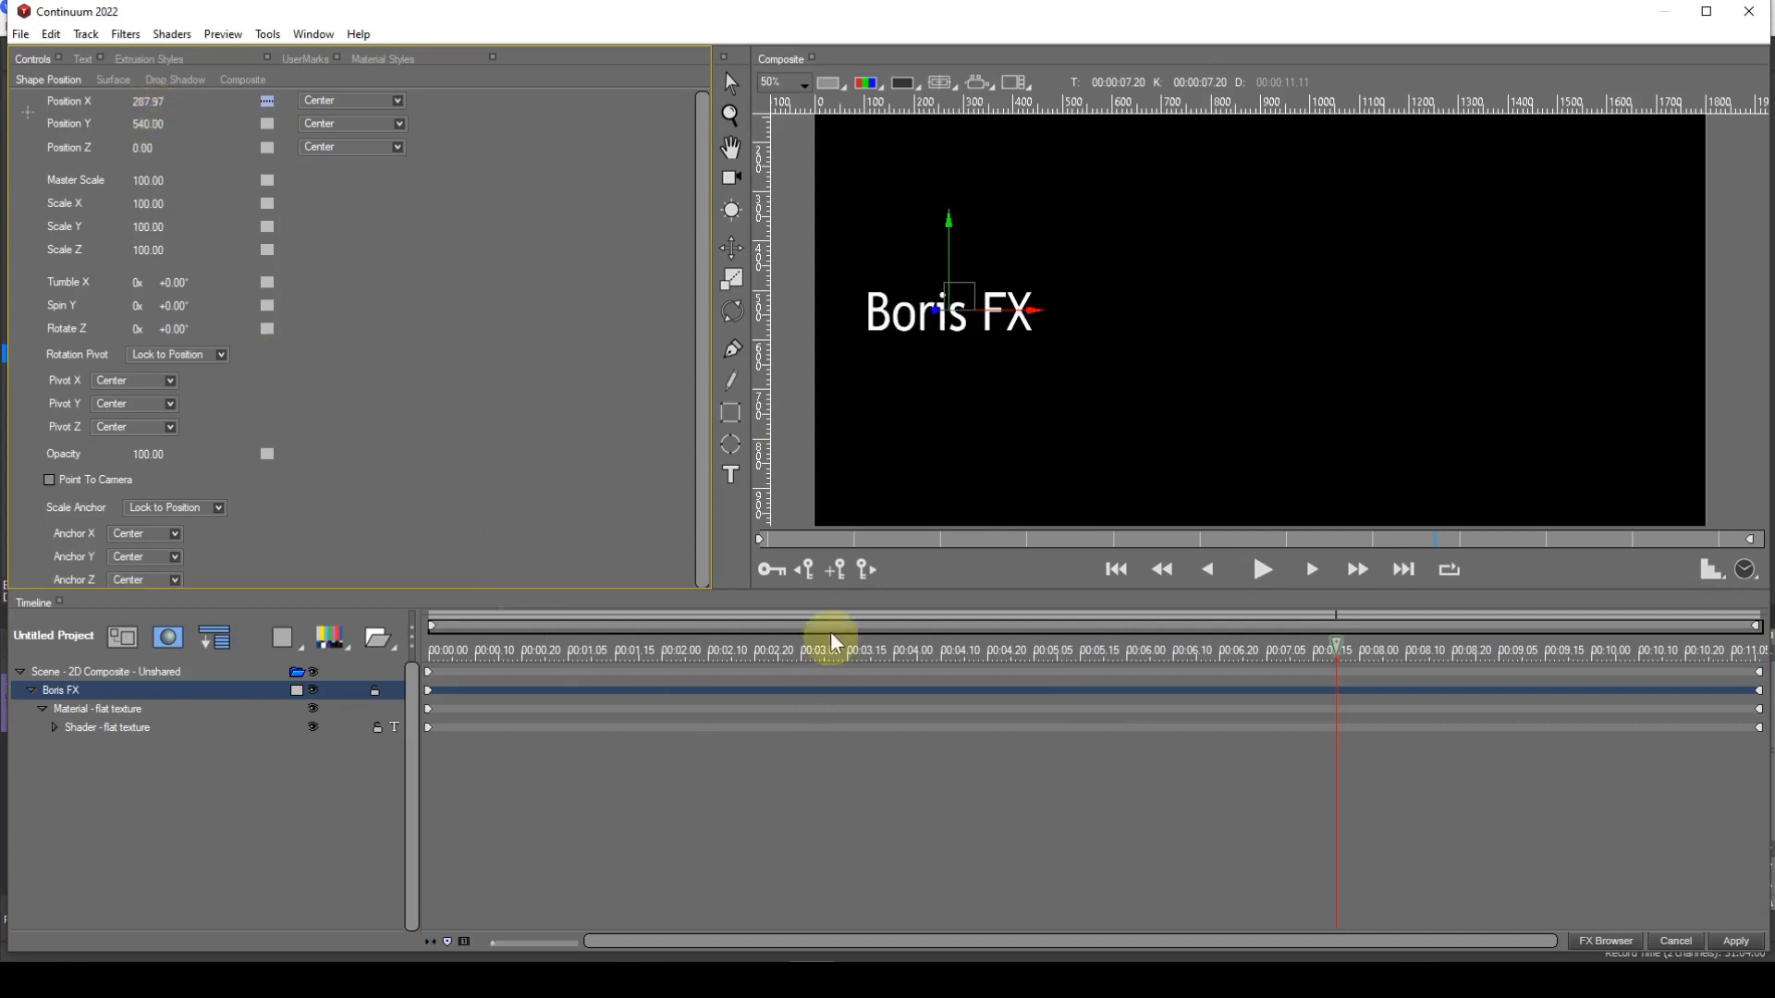
click(835, 577)
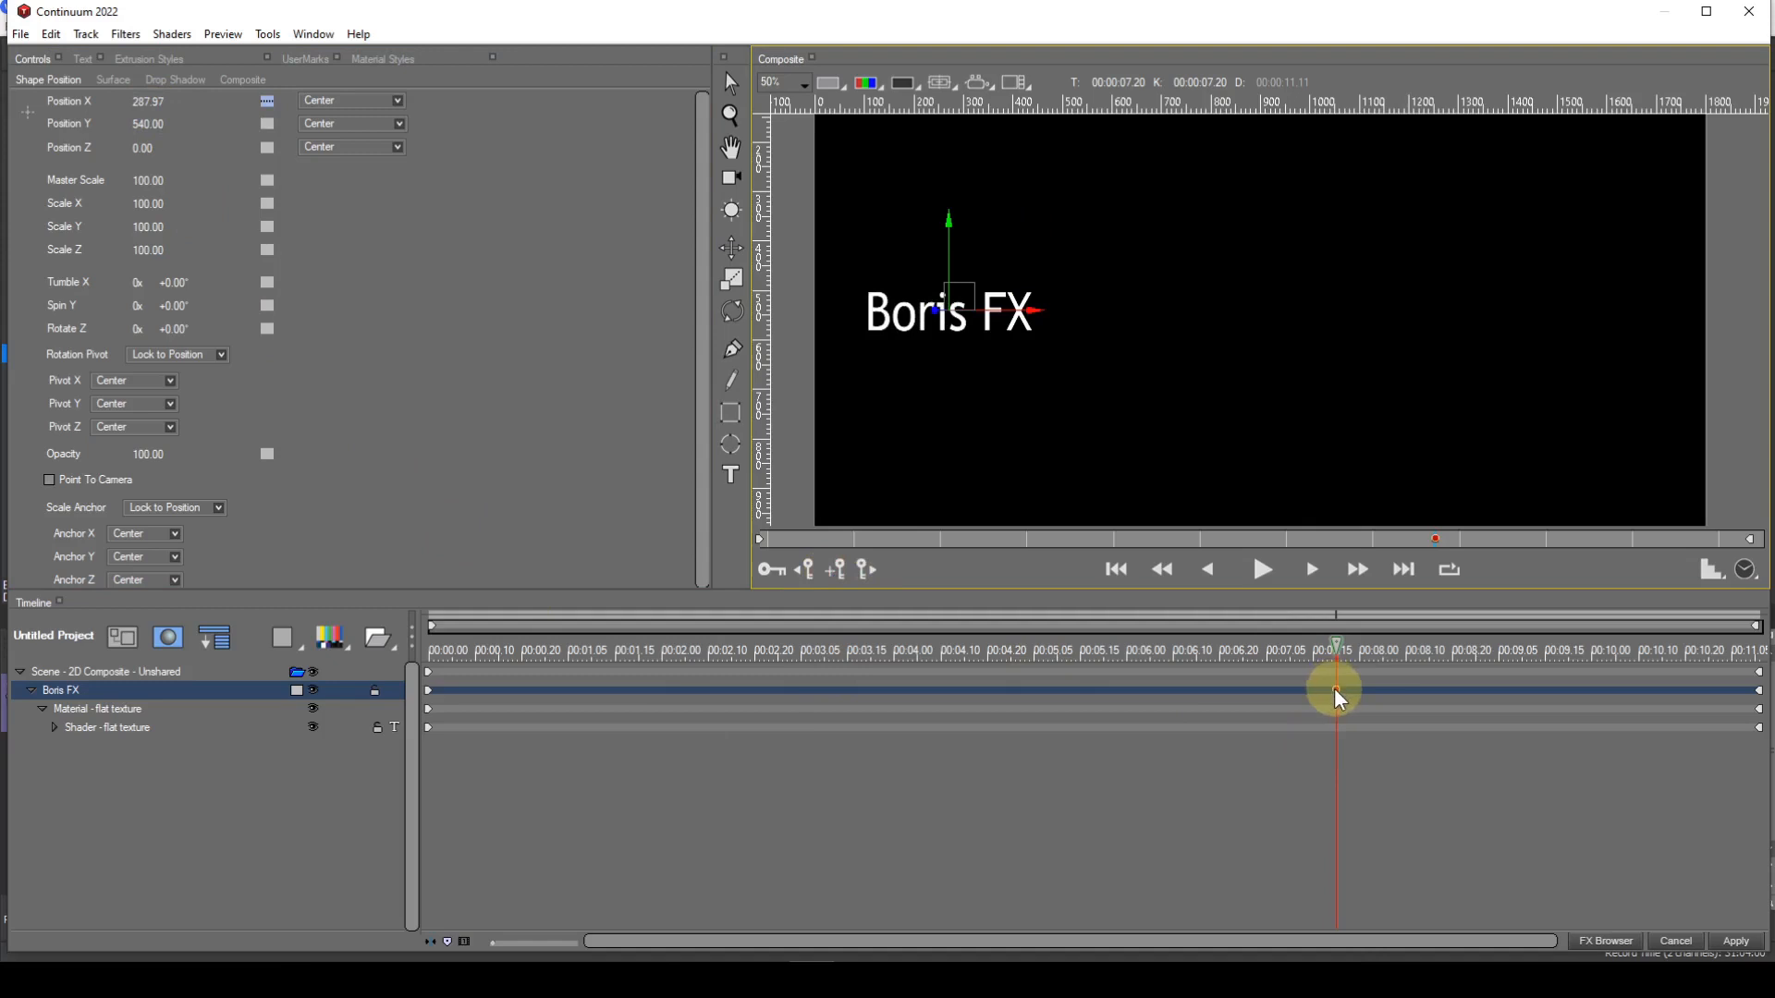
drag(1336, 689, 1259, 691)
drag(989, 691, 725, 694)
drag(550, 704, 535, 704)
click(533, 692)
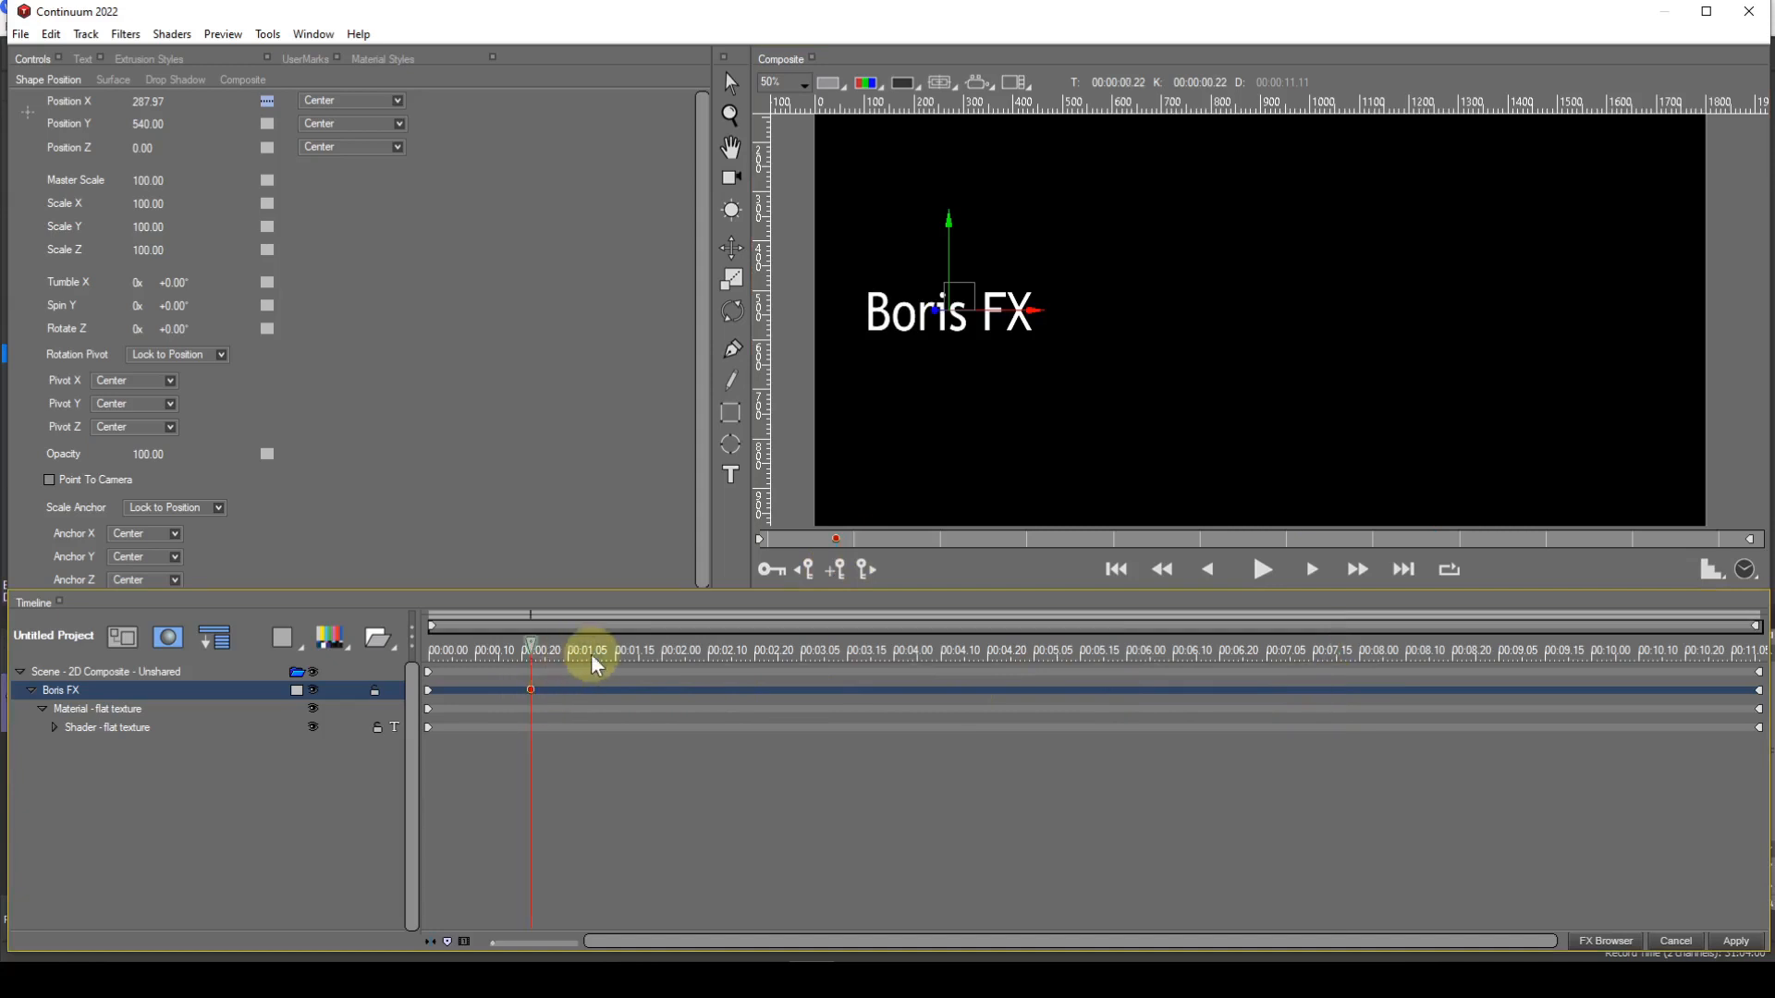
click(267, 107)
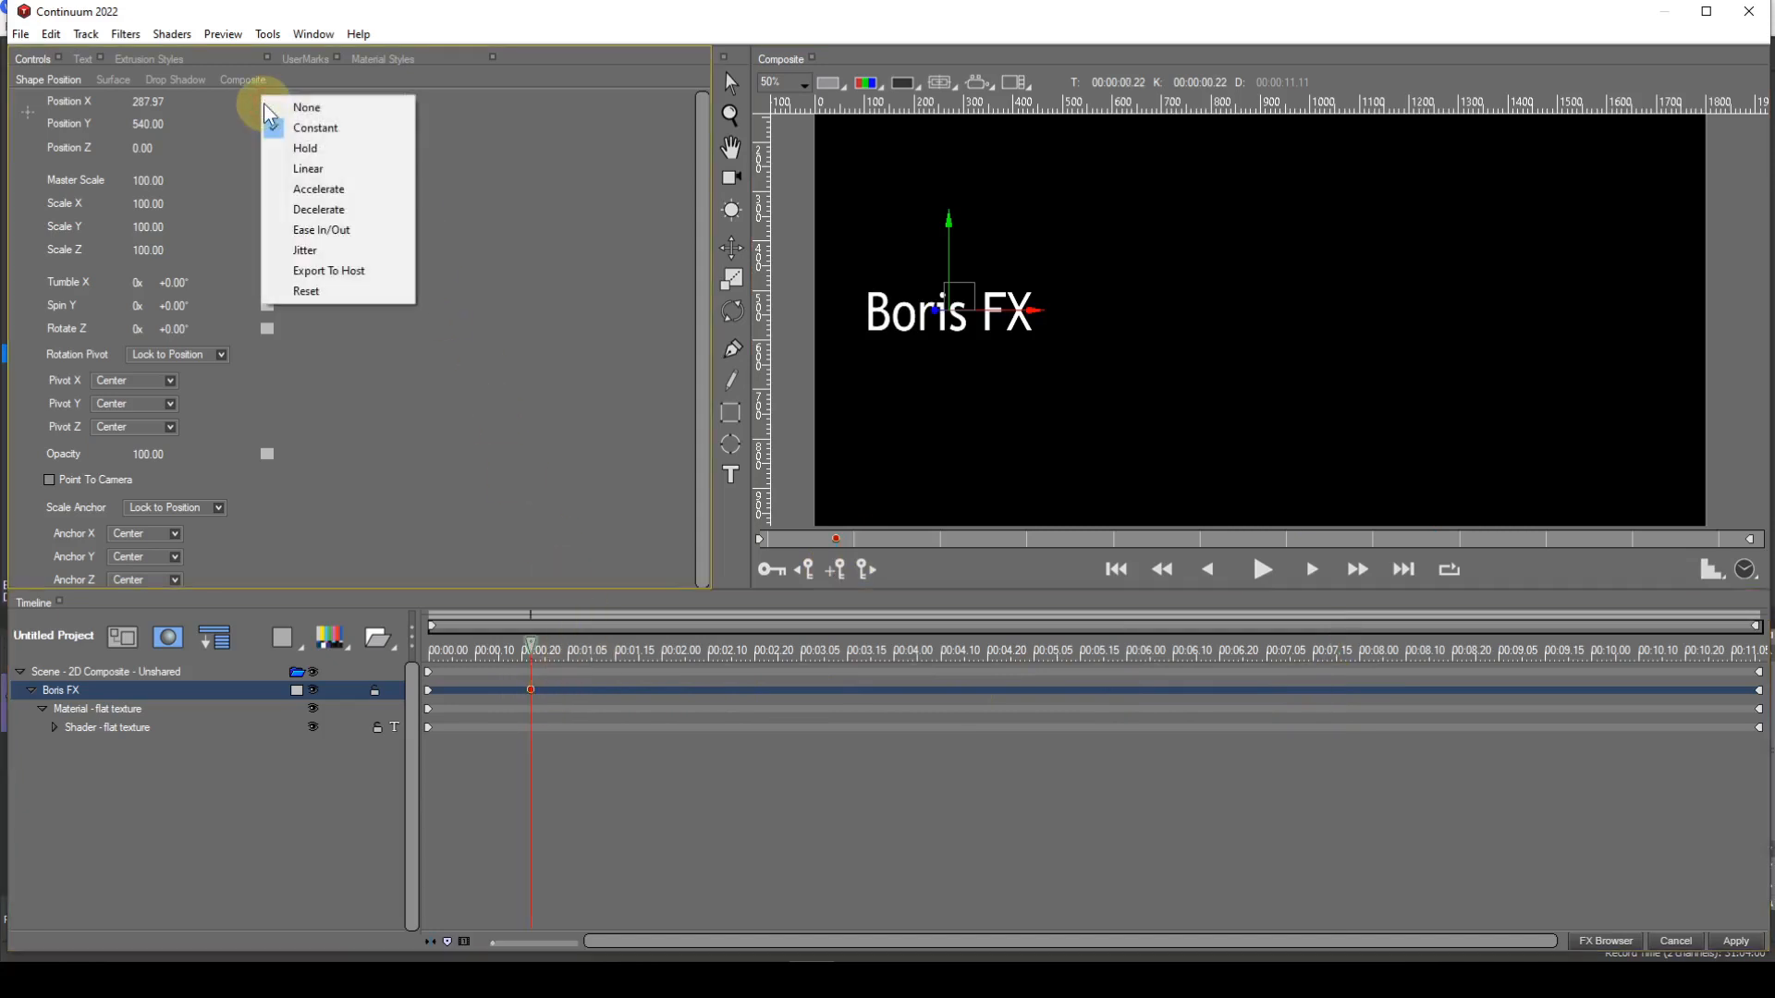
click(302, 191)
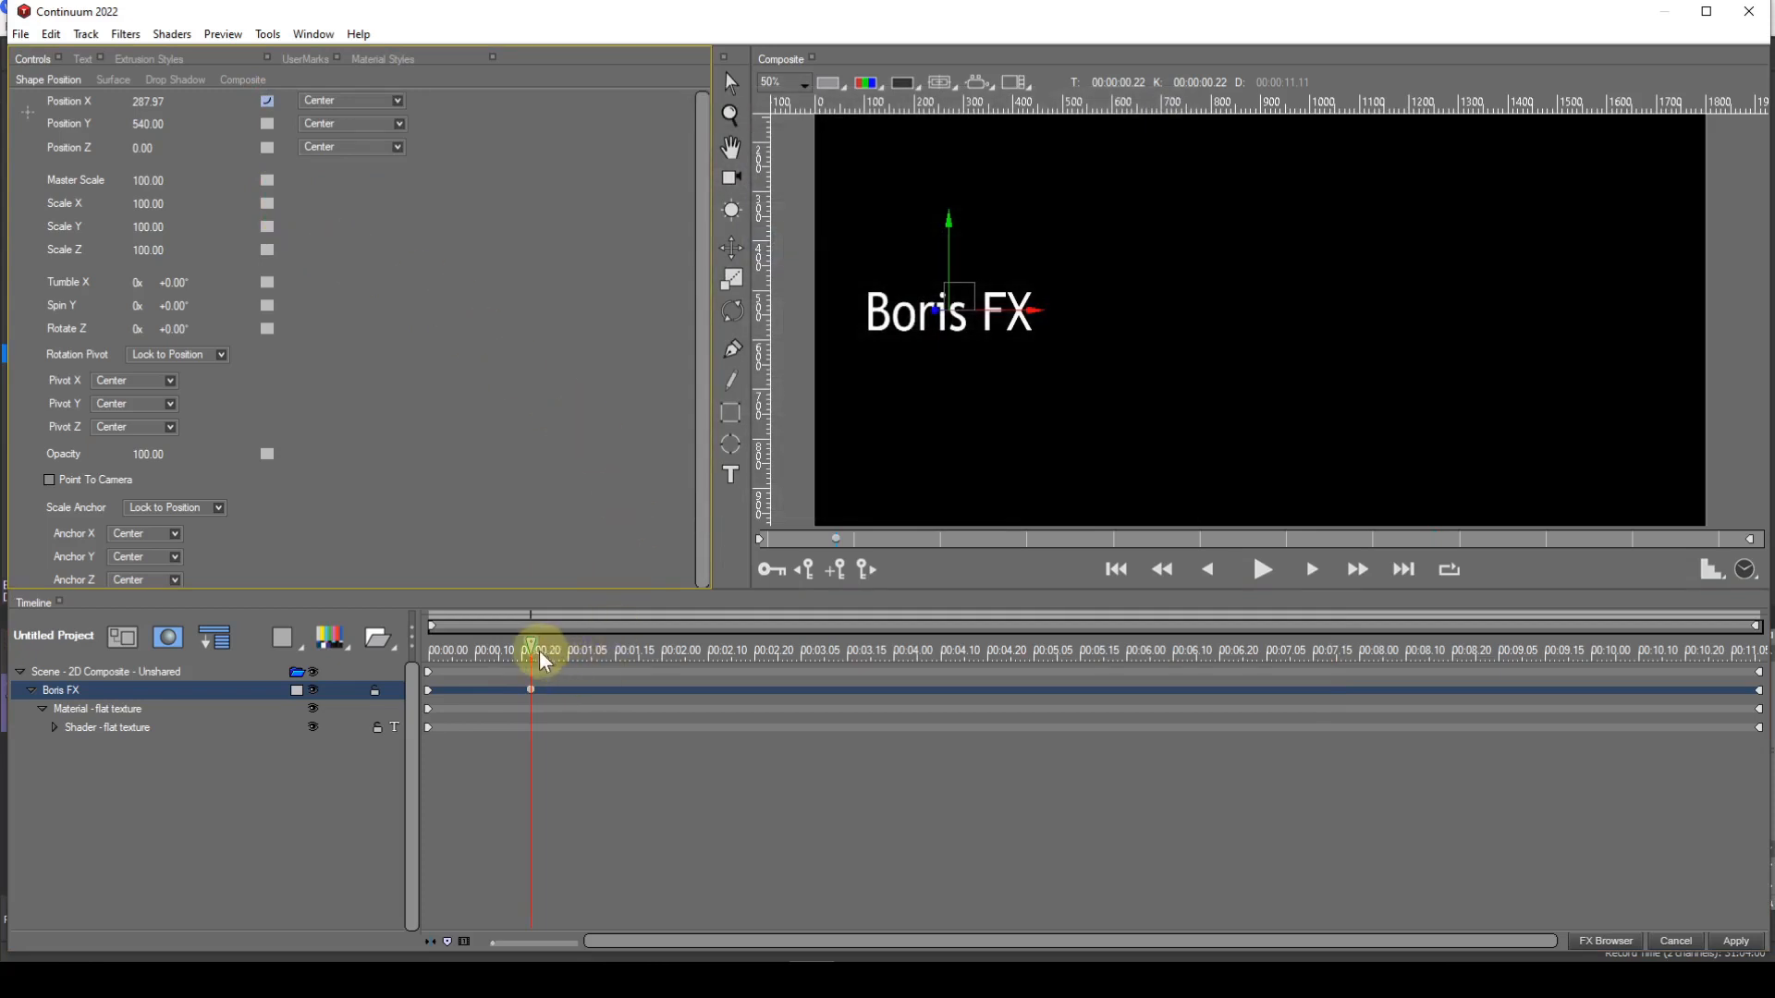
Step: Add a second text keyframe at 00:00:09.12 with Position X about 1607 and Hold interpolation
drag(536, 655, 1531, 671)
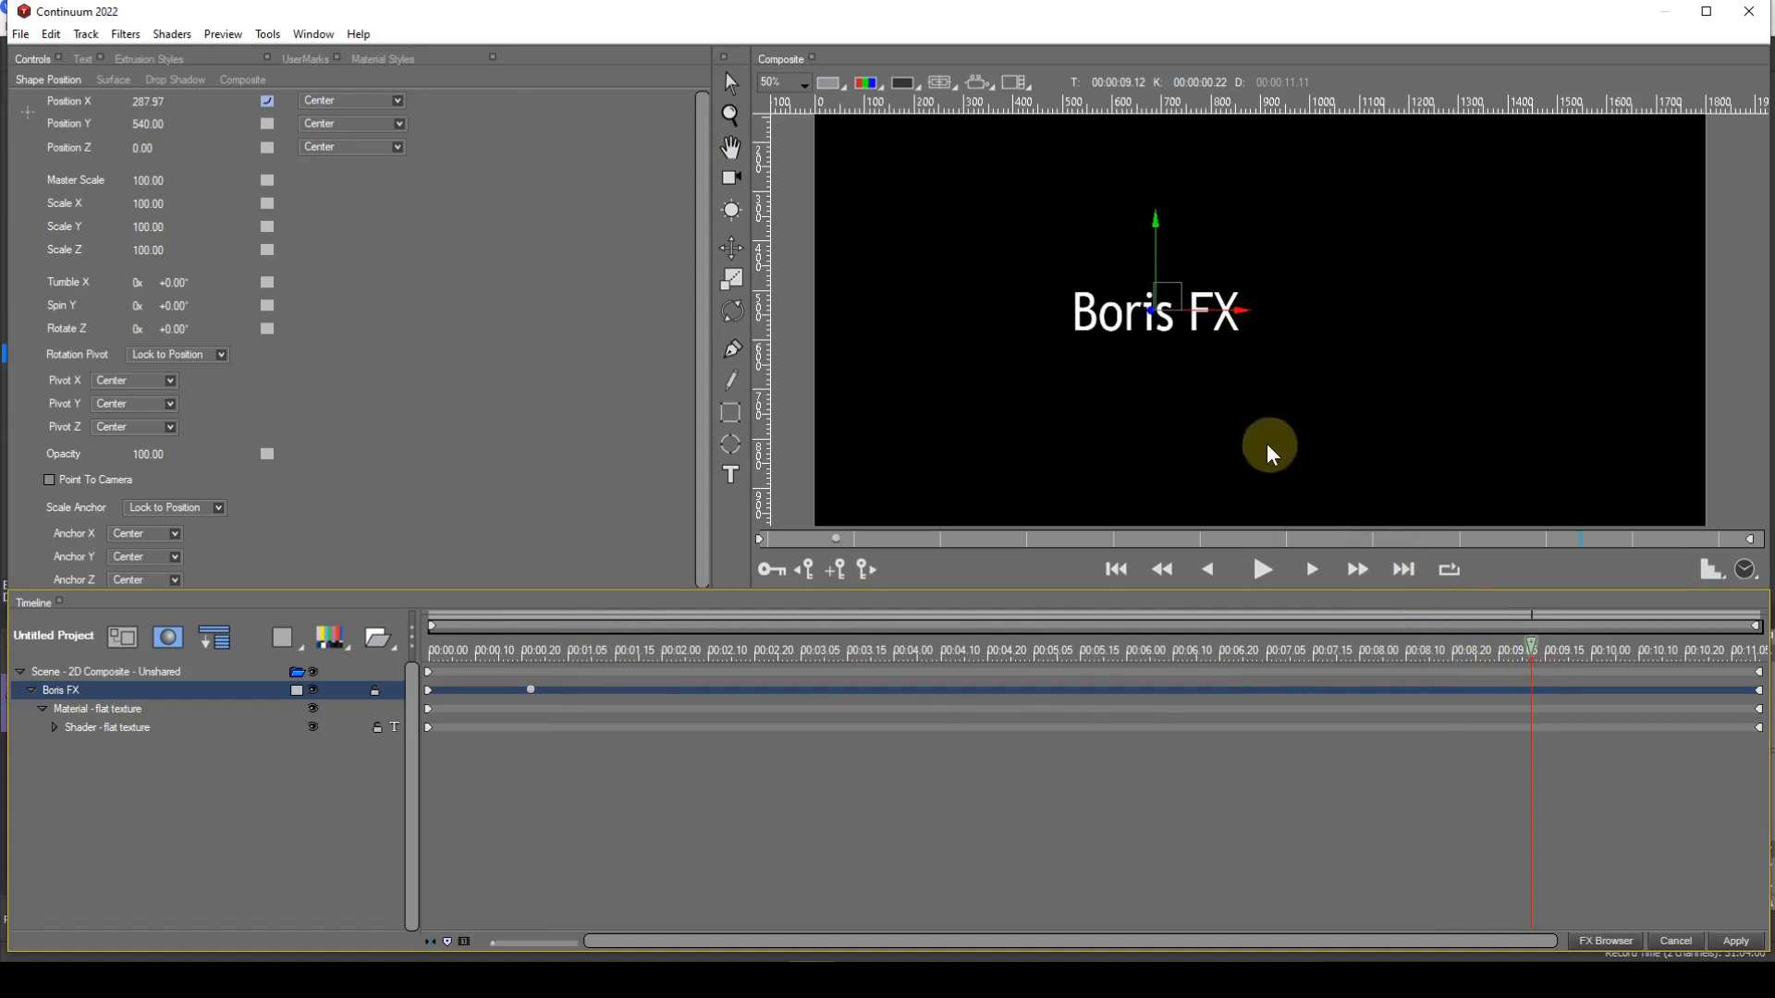
click(158, 101)
drag(160, 102, 251, 113)
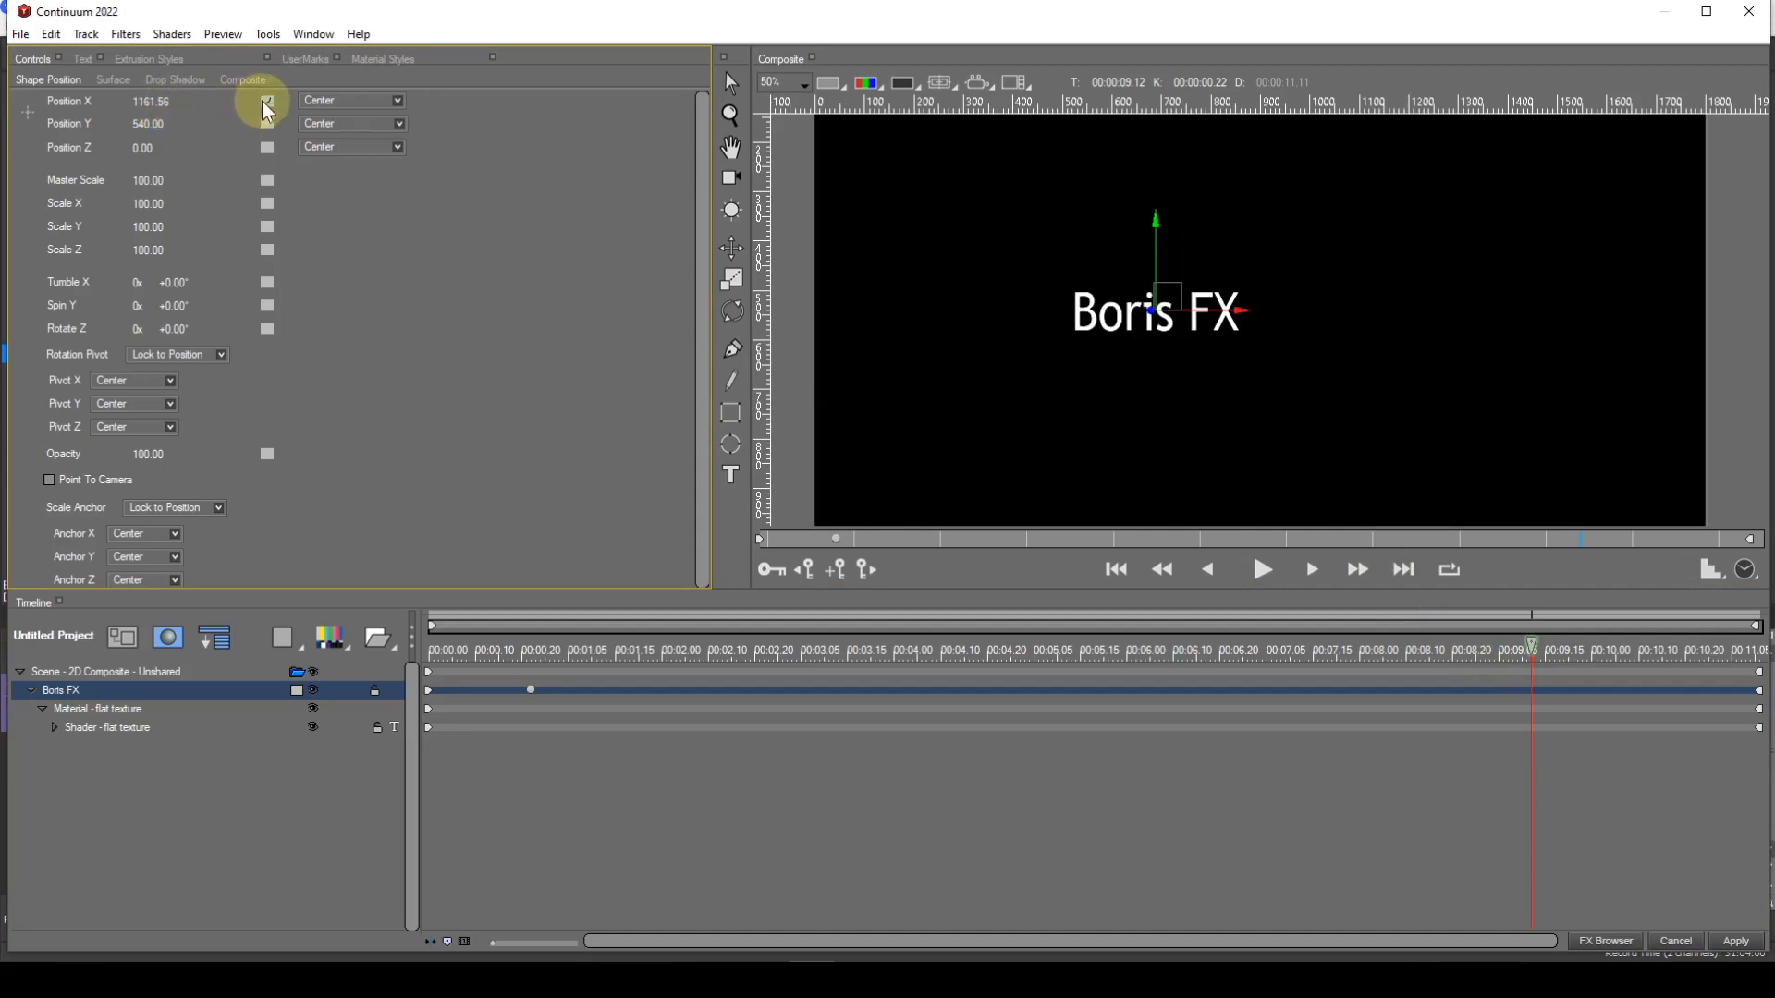
right_click(267, 105)
click(274, 110)
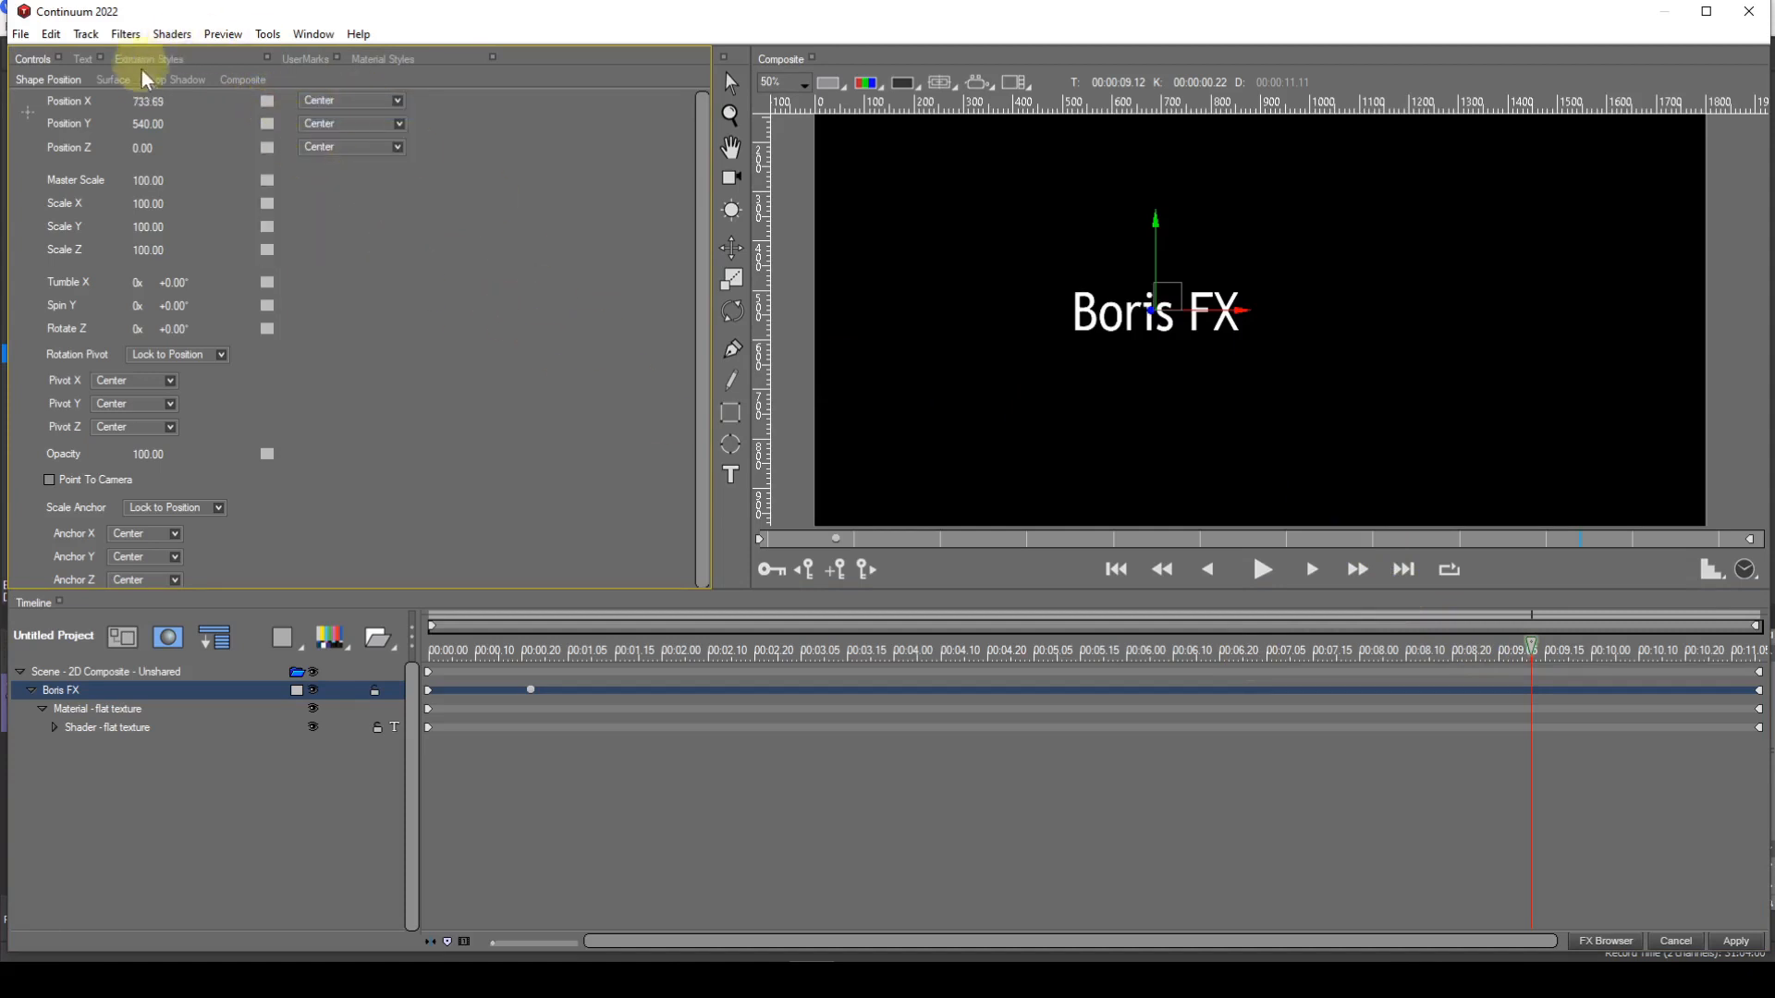
drag(151, 111, 158, 102)
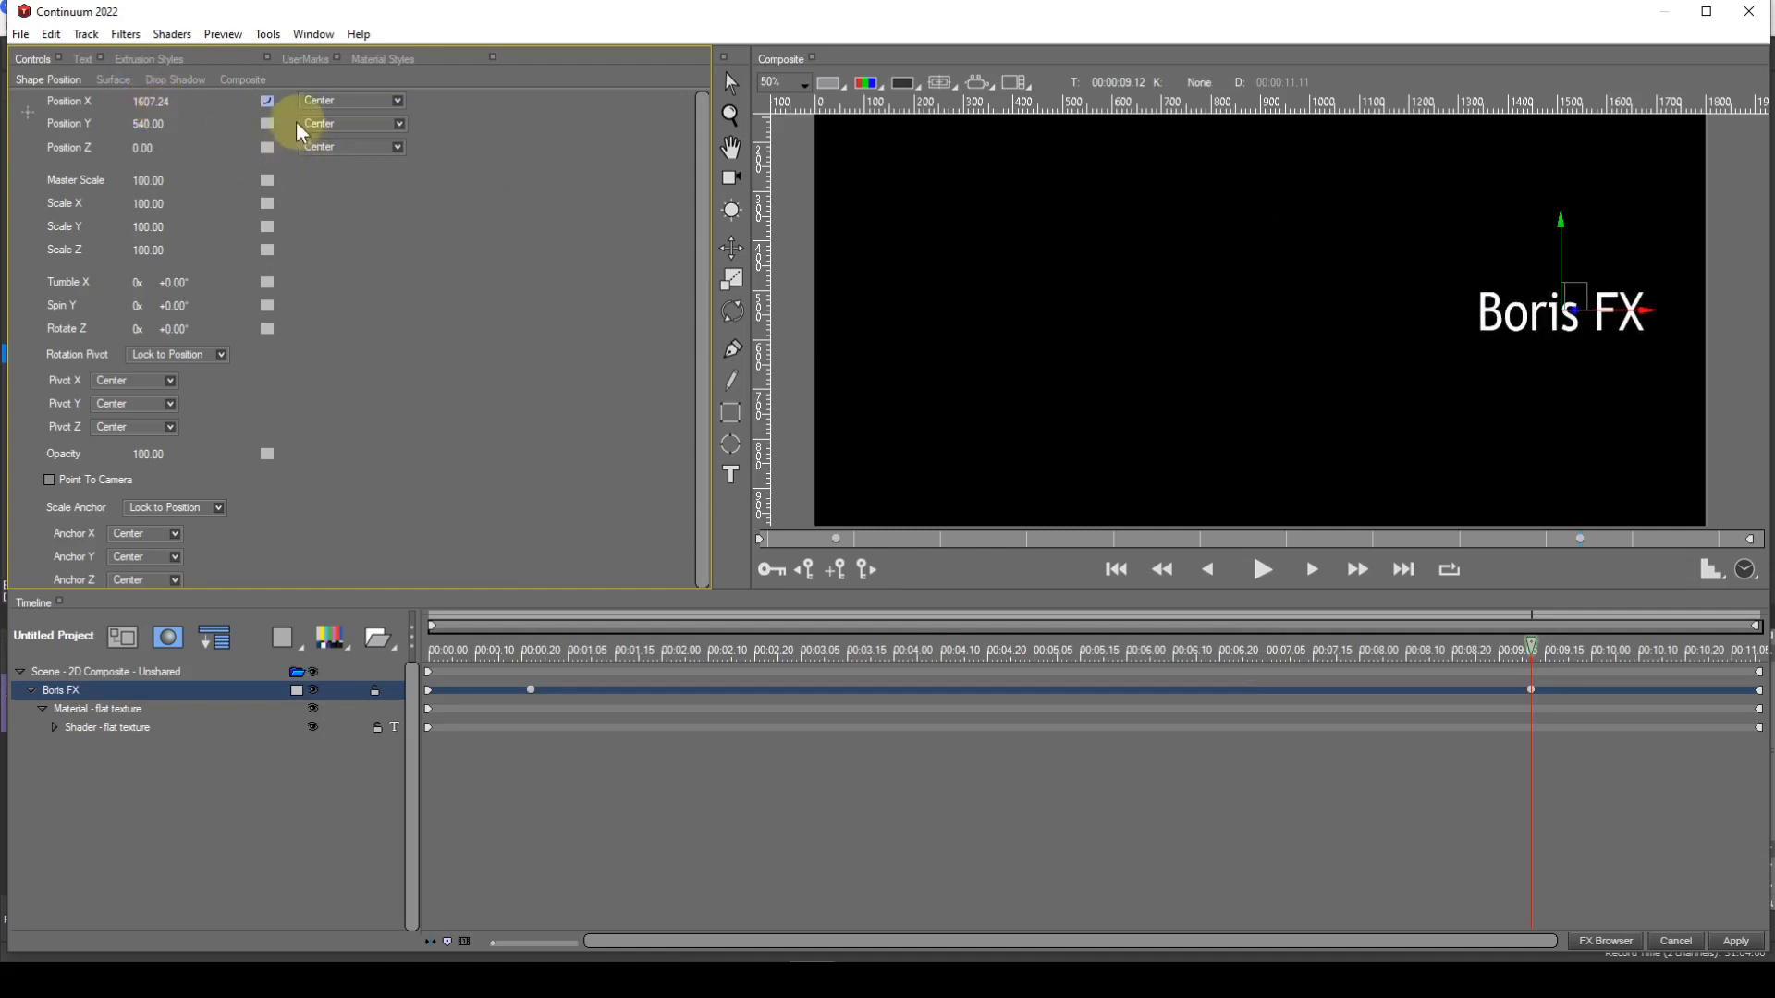
right_click(270, 105)
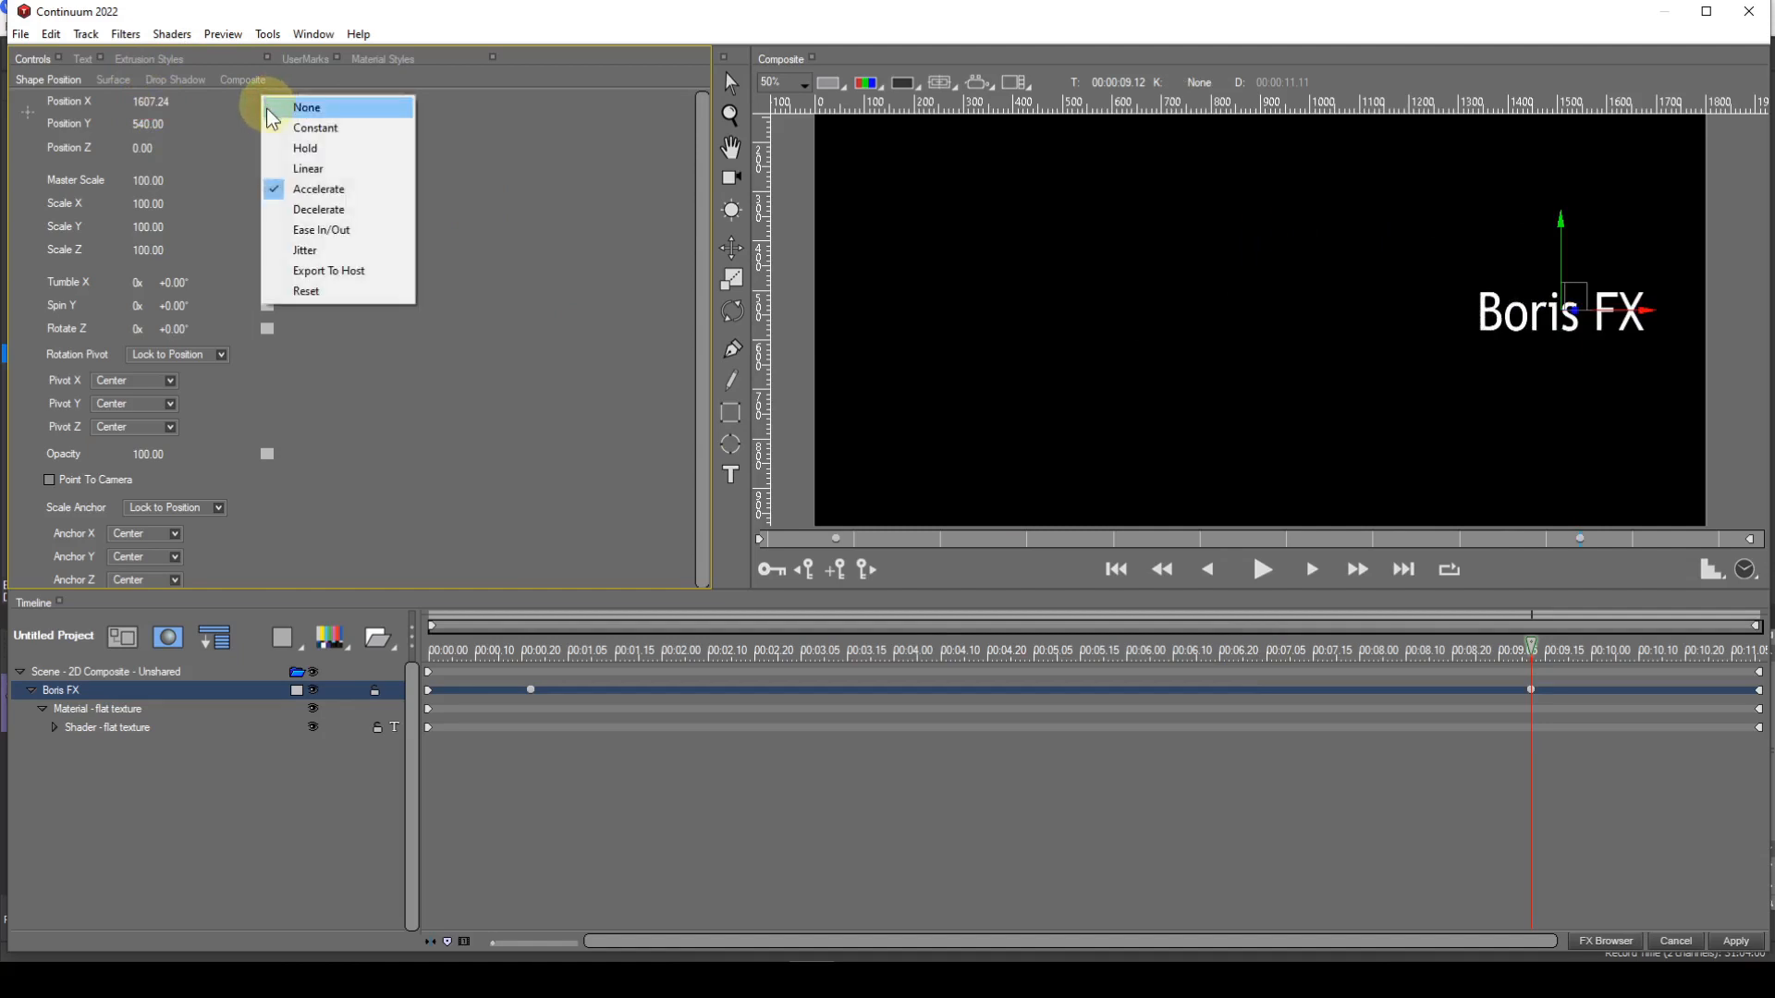
click(269, 148)
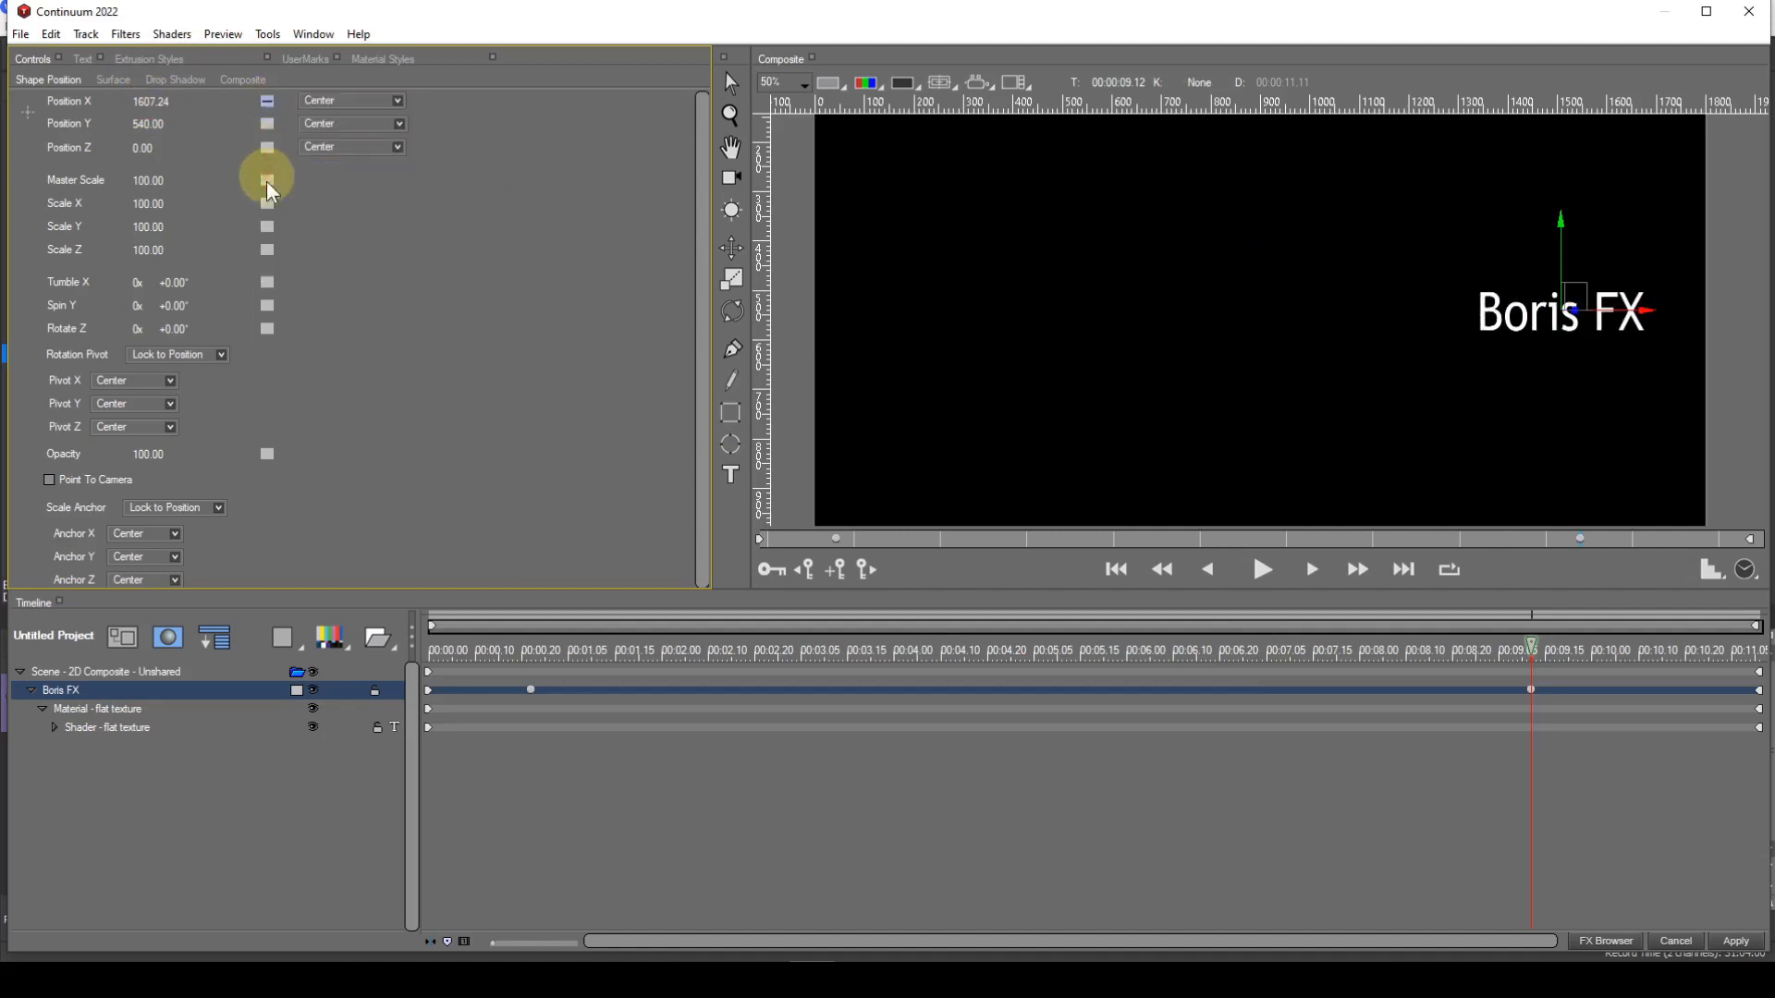
Step: Play the accelerating text motion from the 00:00:00.22 keyframe past the 00:00:09.12 keyframe
click(805, 575)
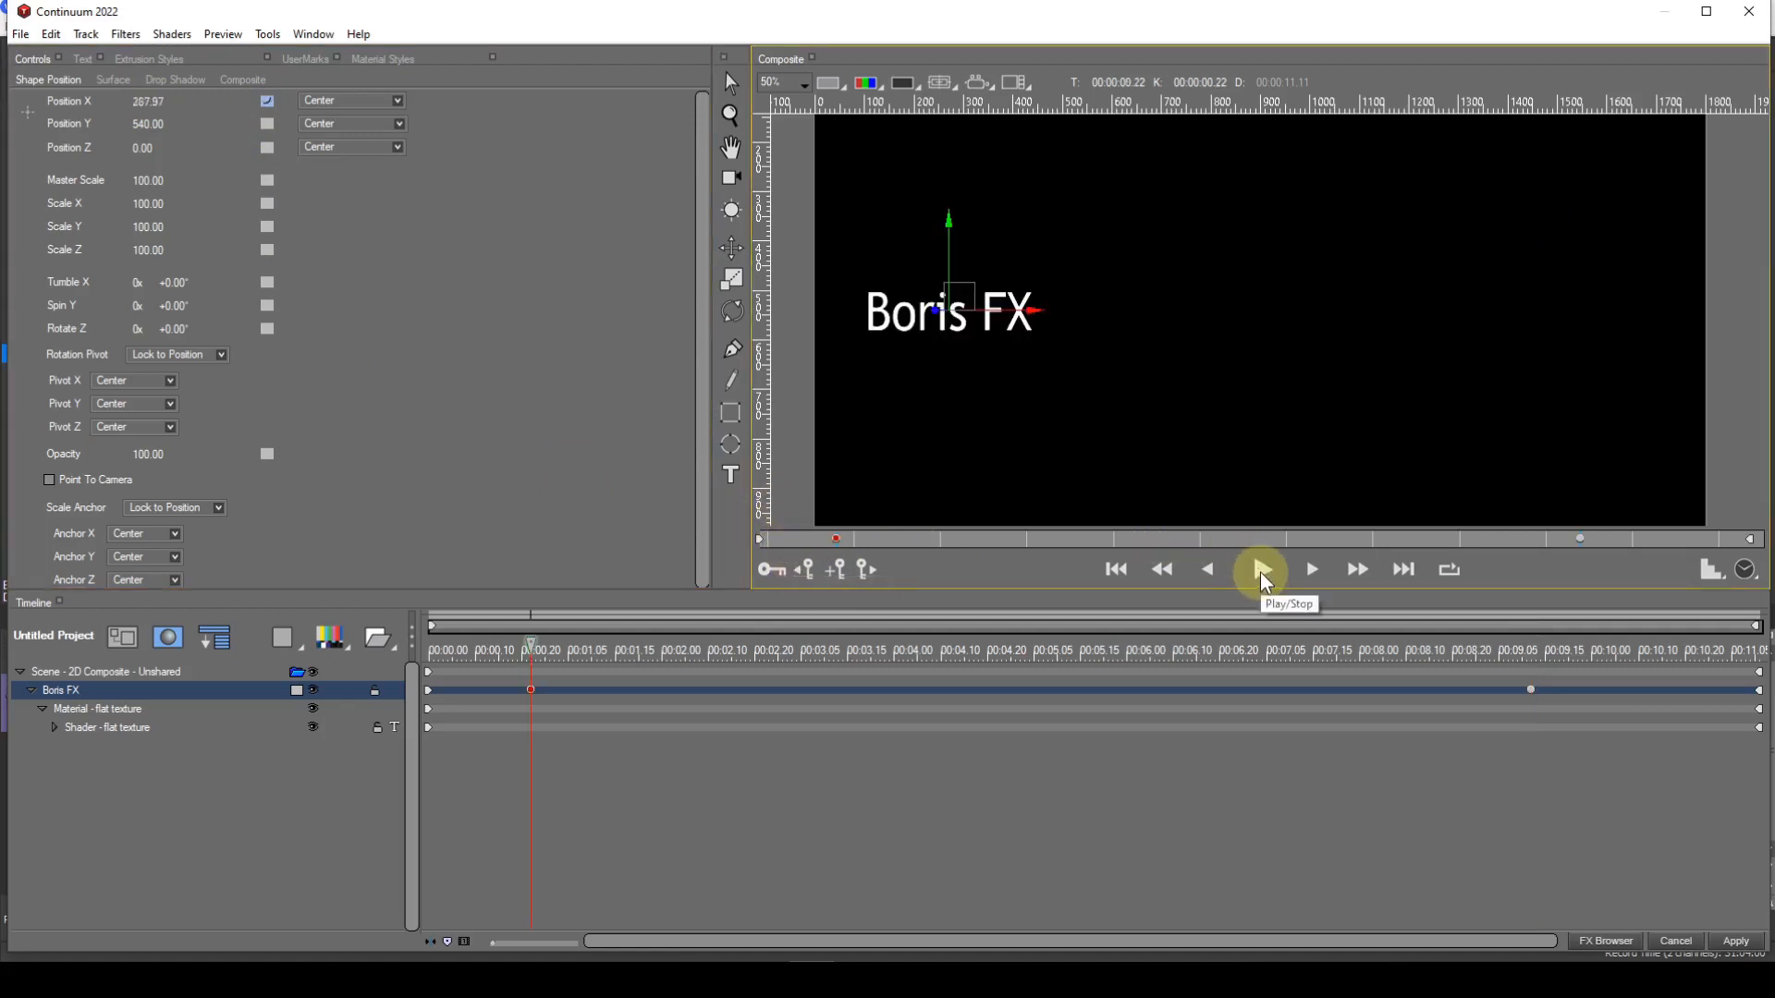
click(1262, 570)
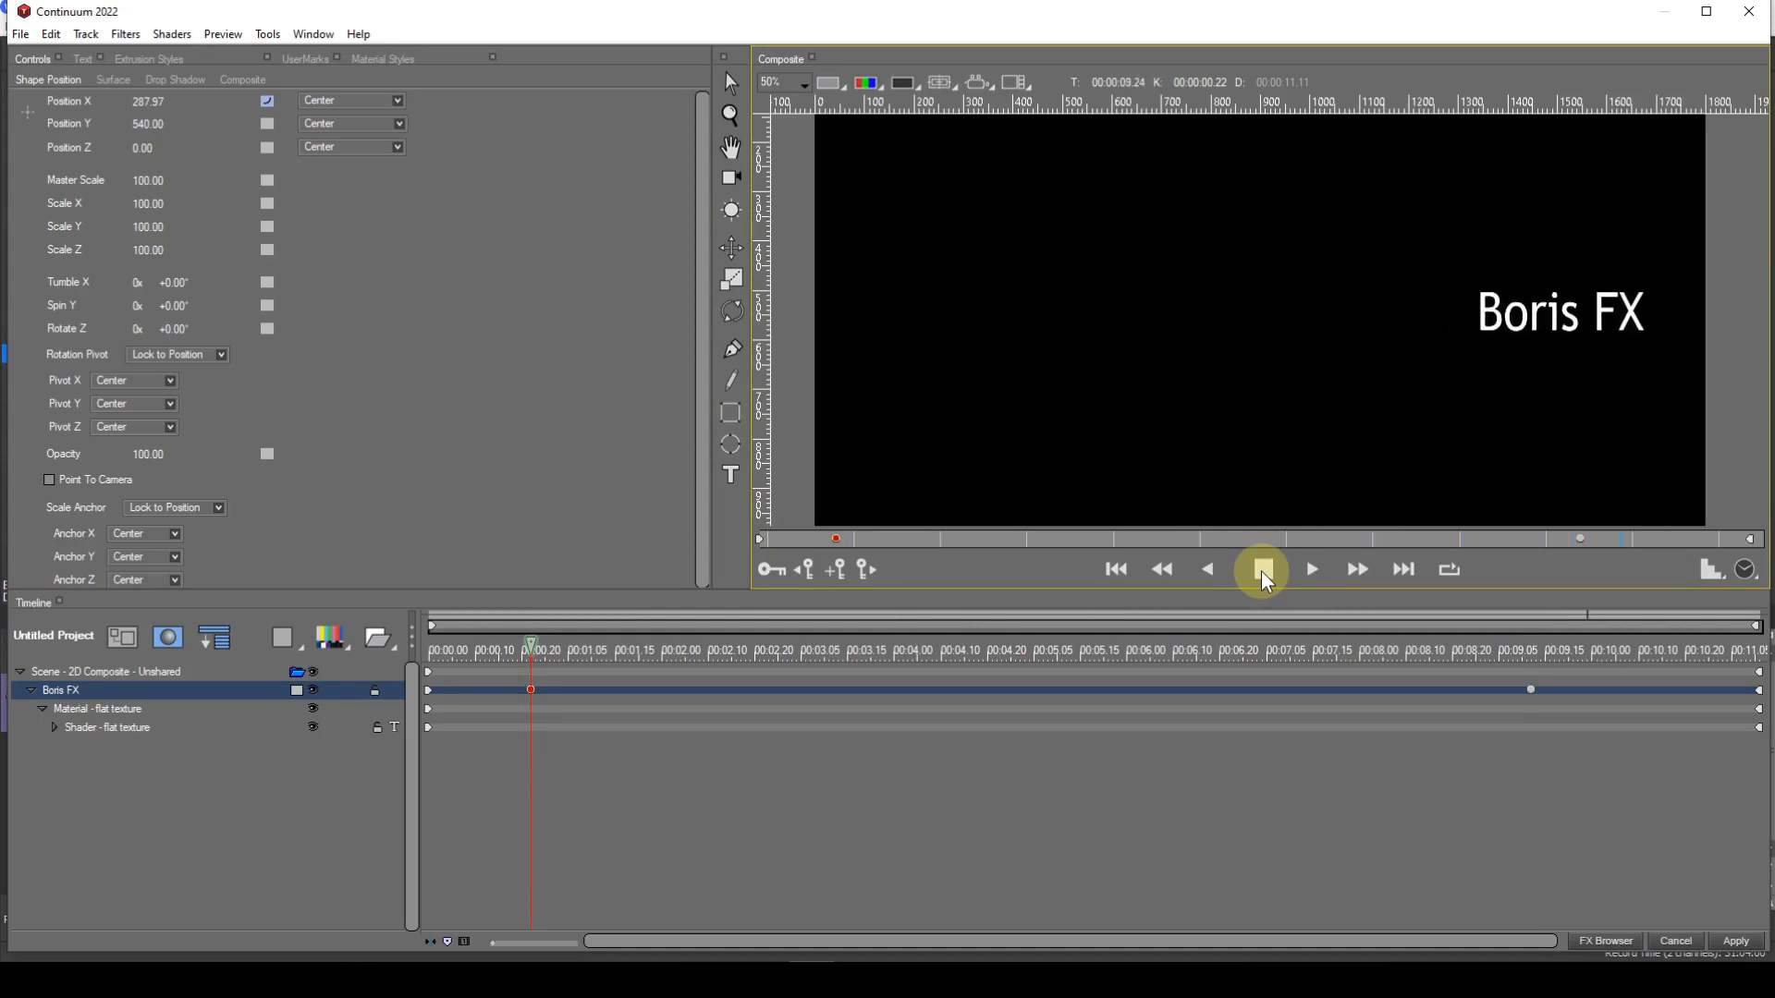
click(1265, 571)
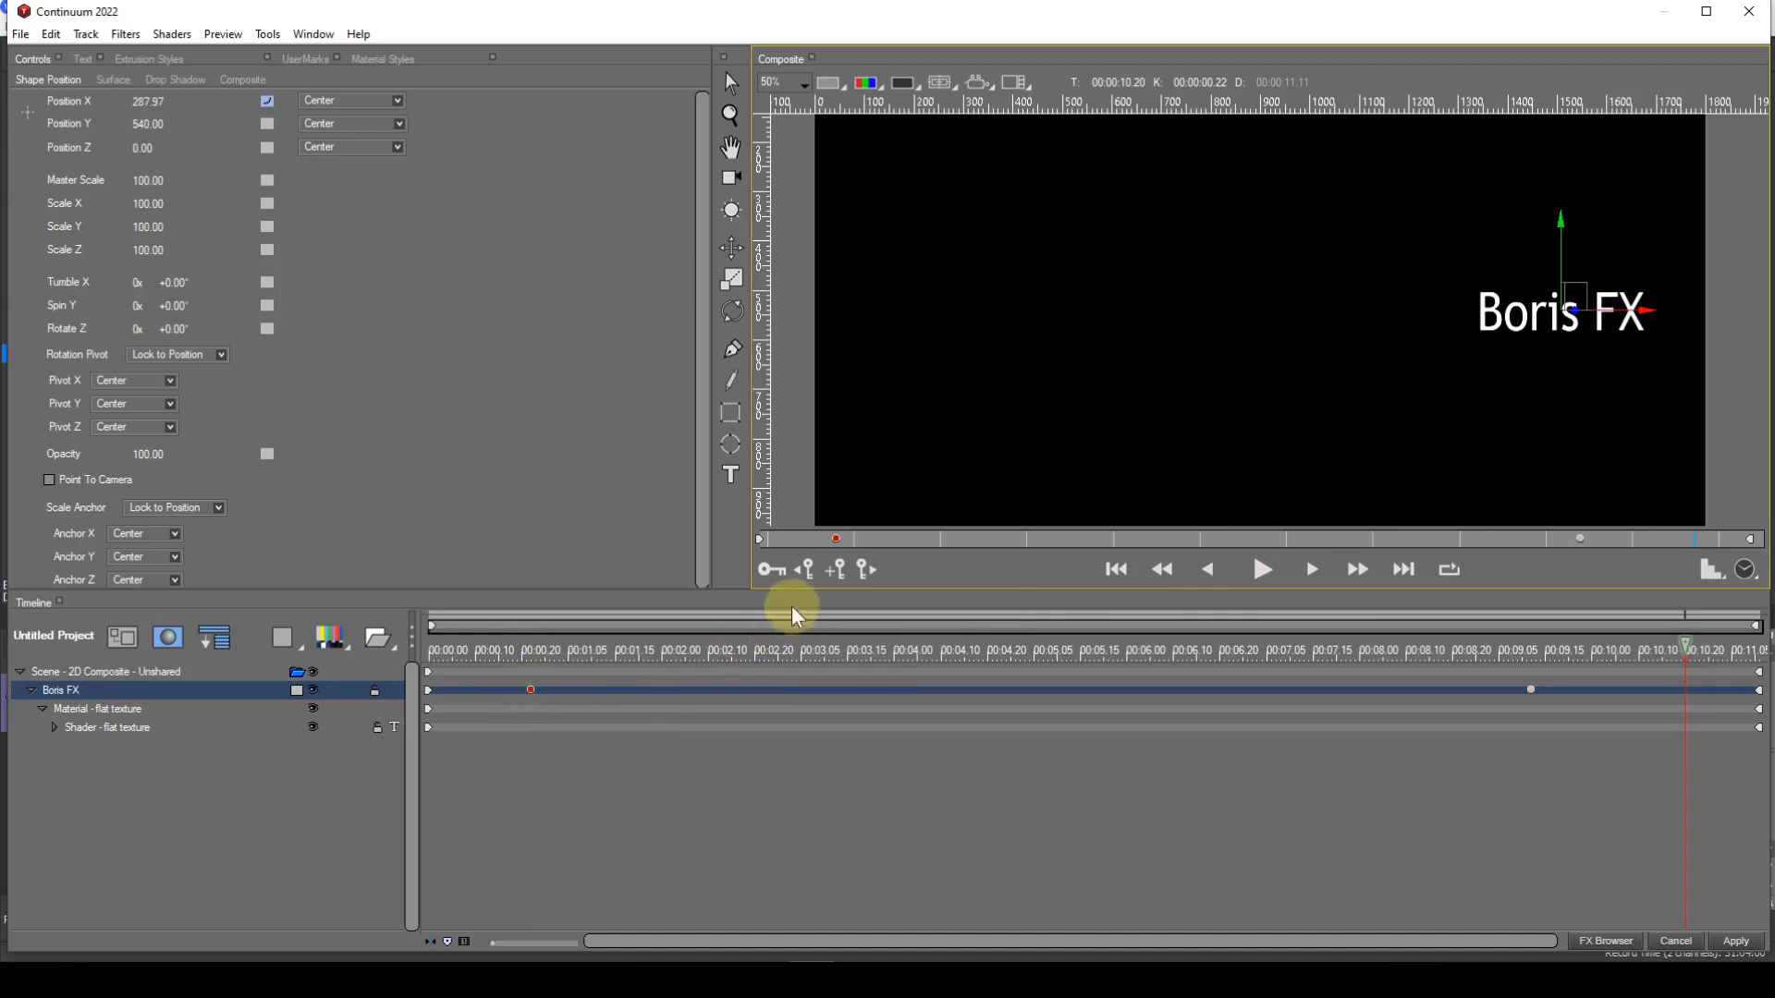
Step: Set Position X to Decelerate at the 00:00:00.22 keyframe and play the motion from there
click(799, 571)
click(799, 571)
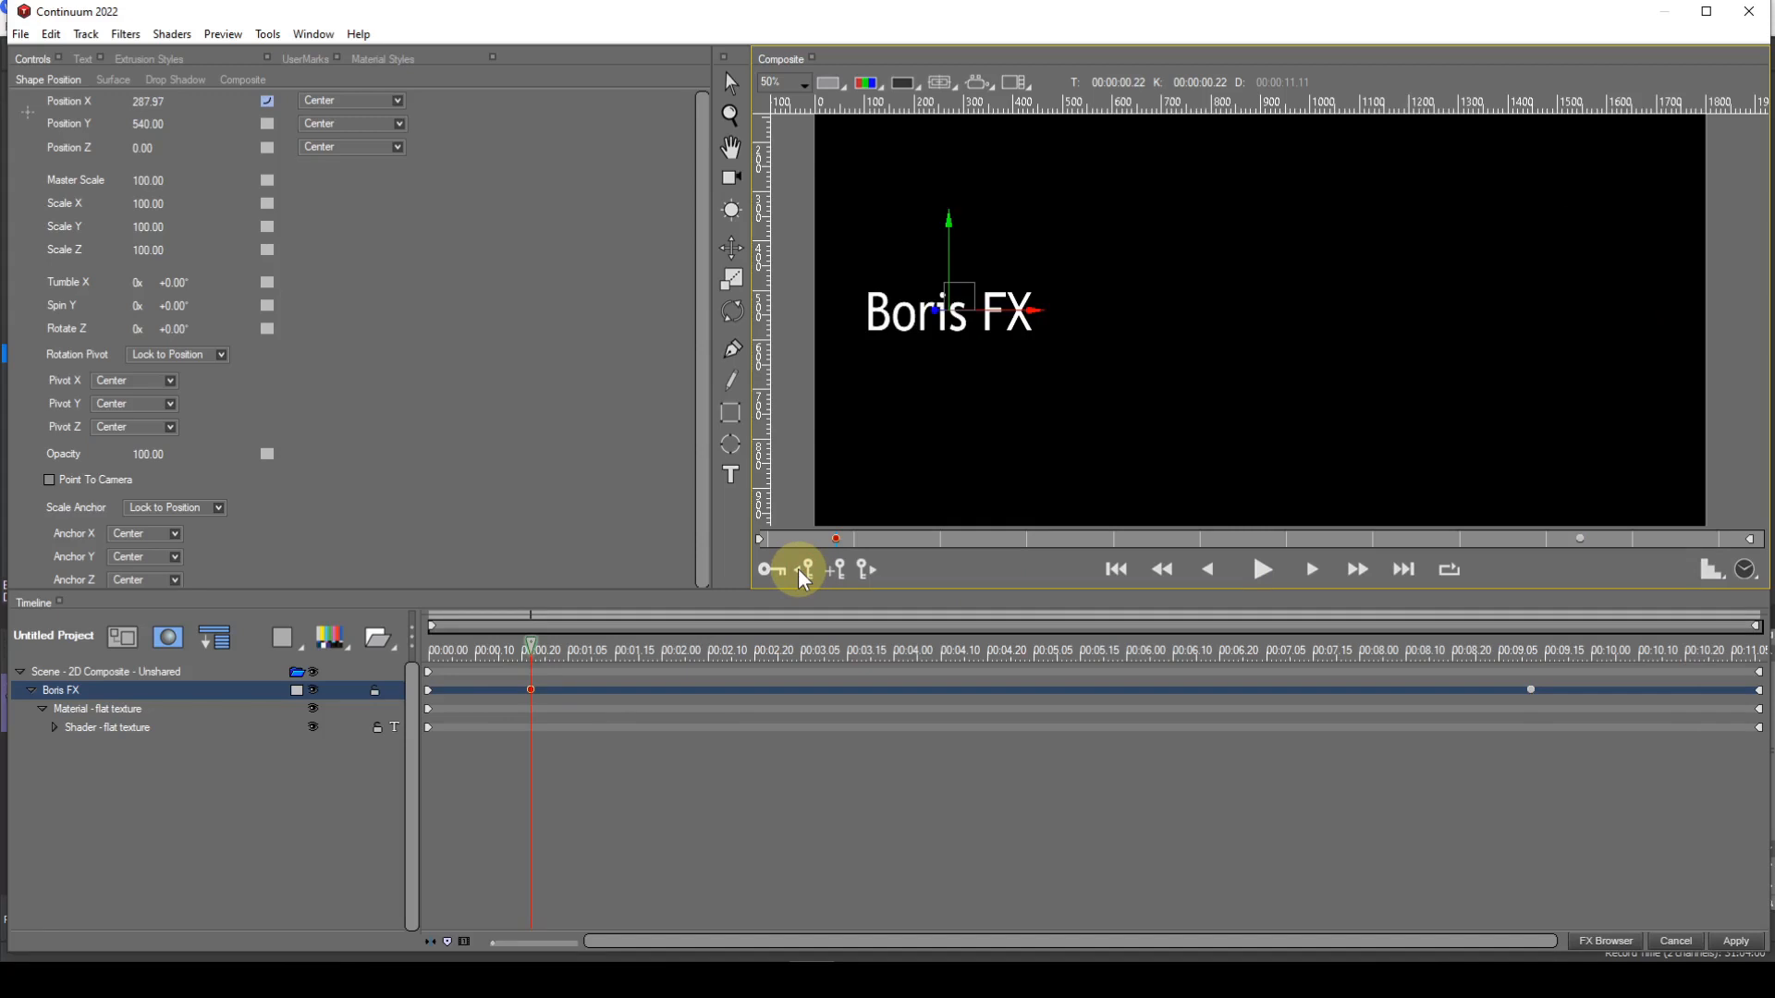
right_click(266, 107)
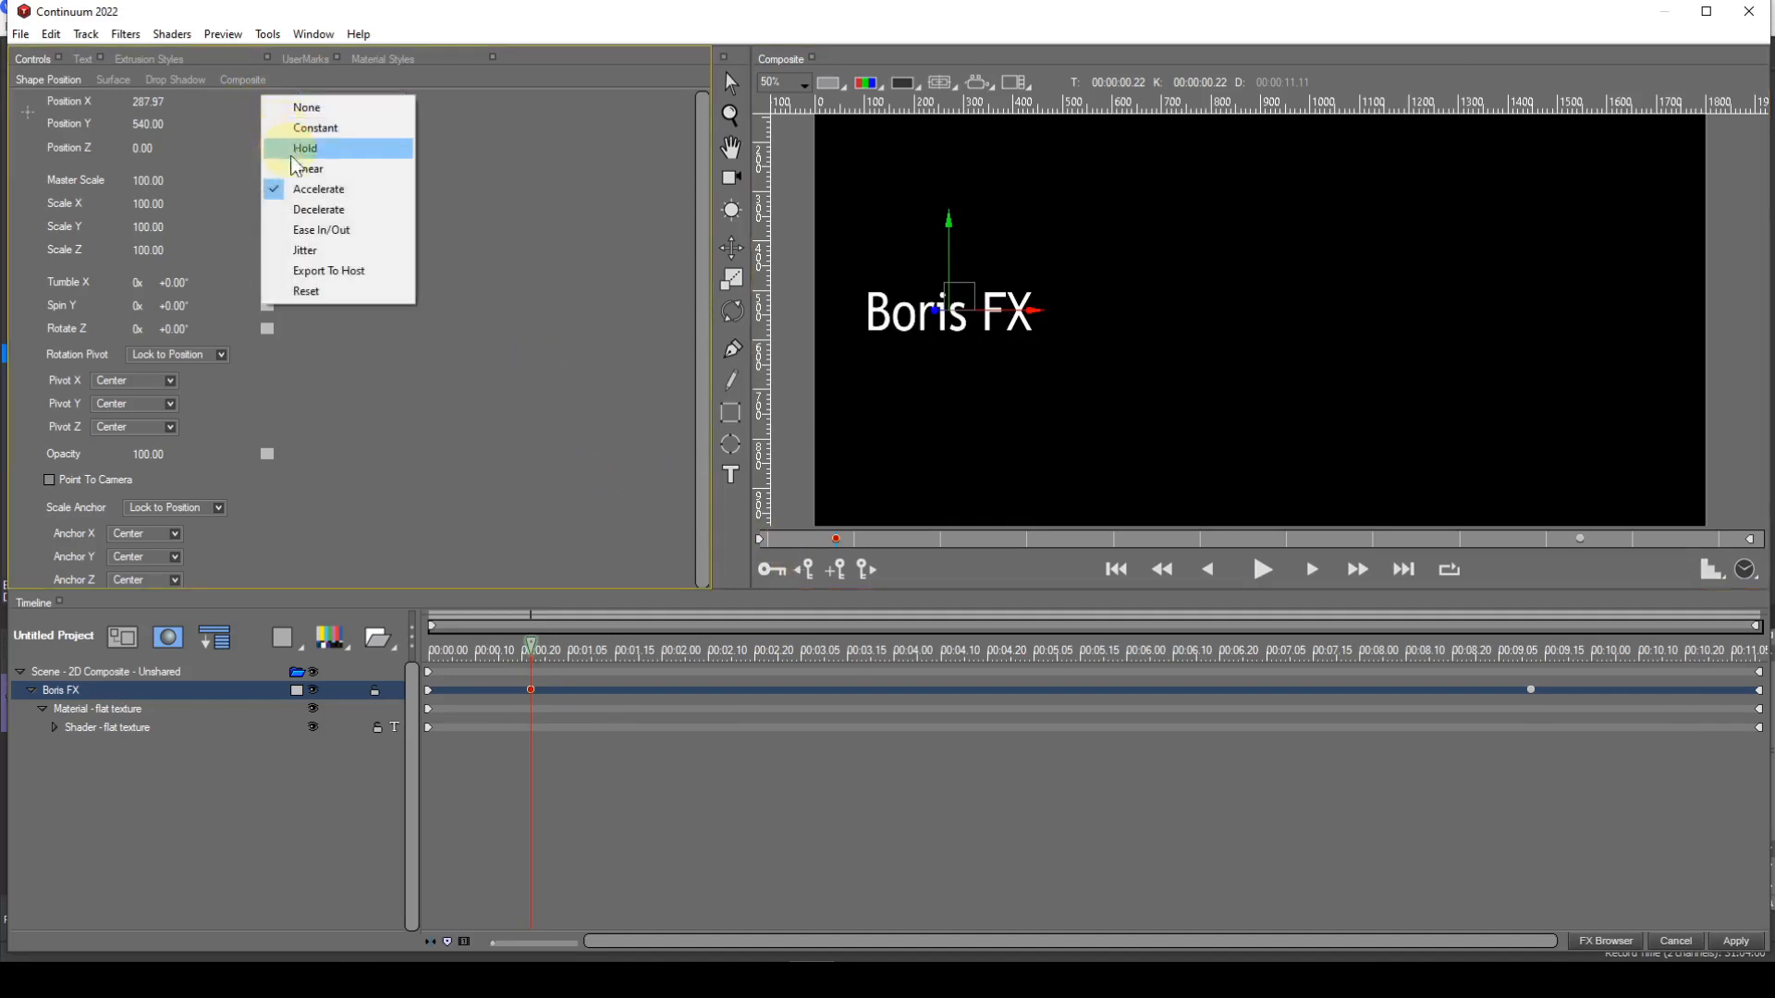
click(282, 209)
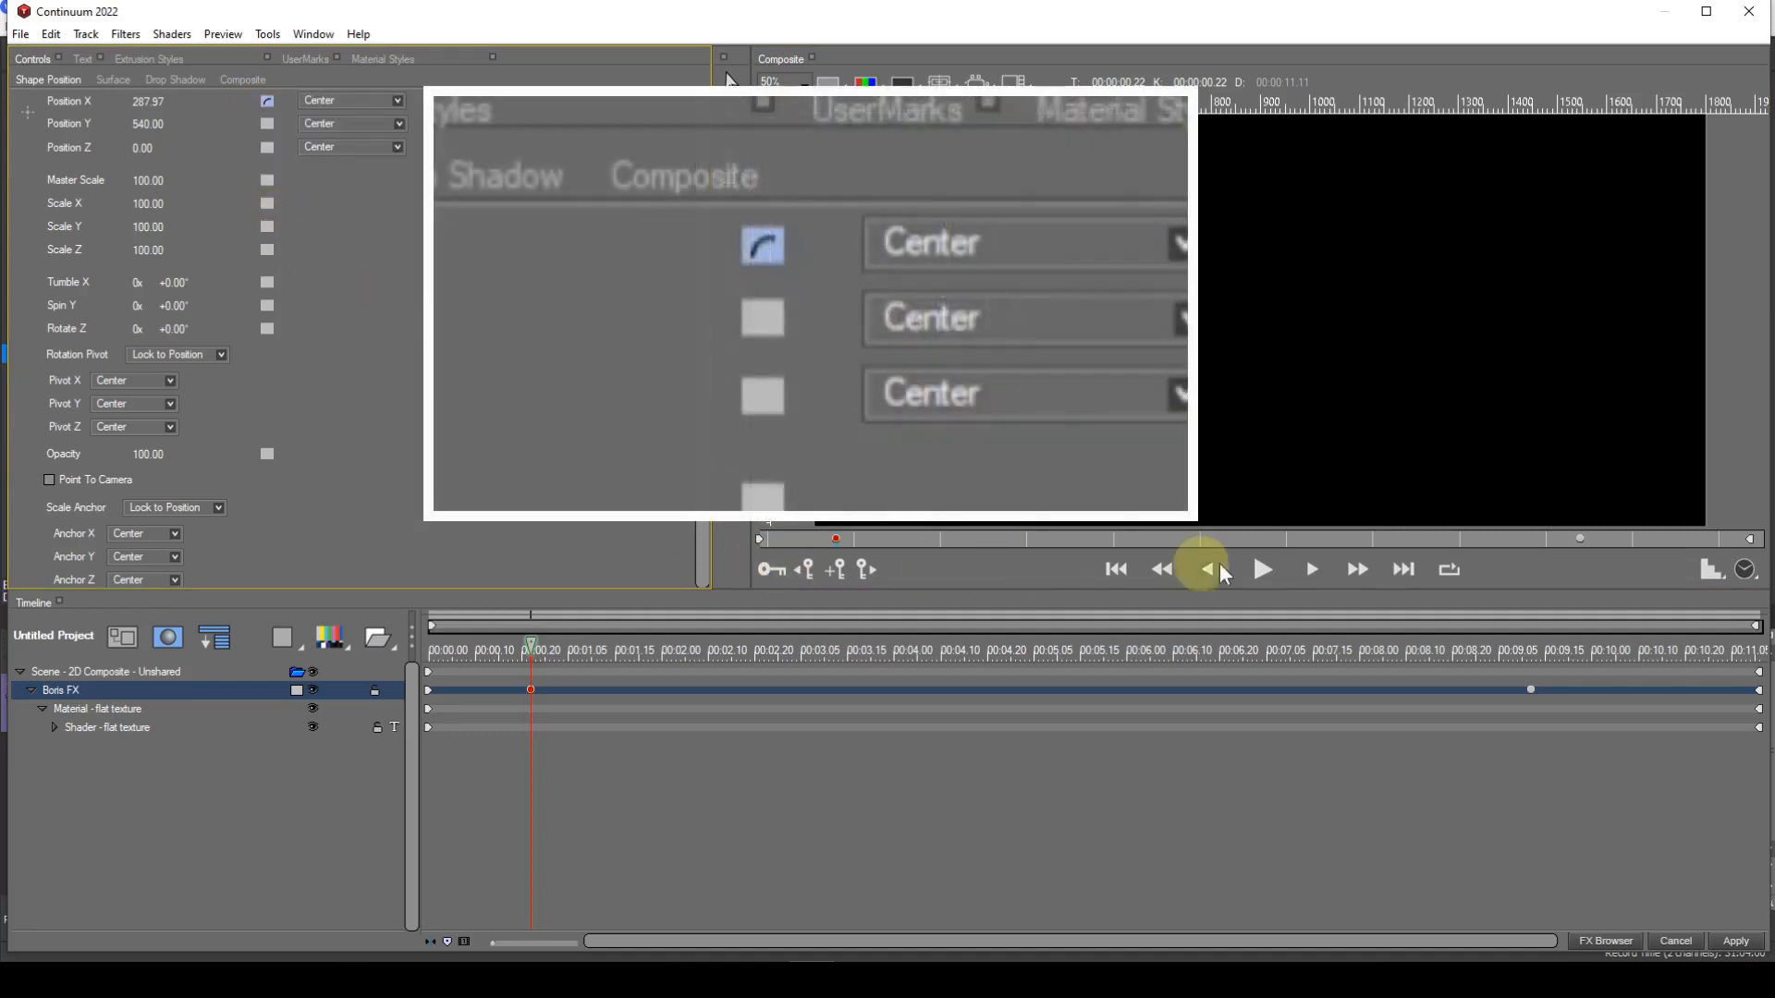
click(1263, 571)
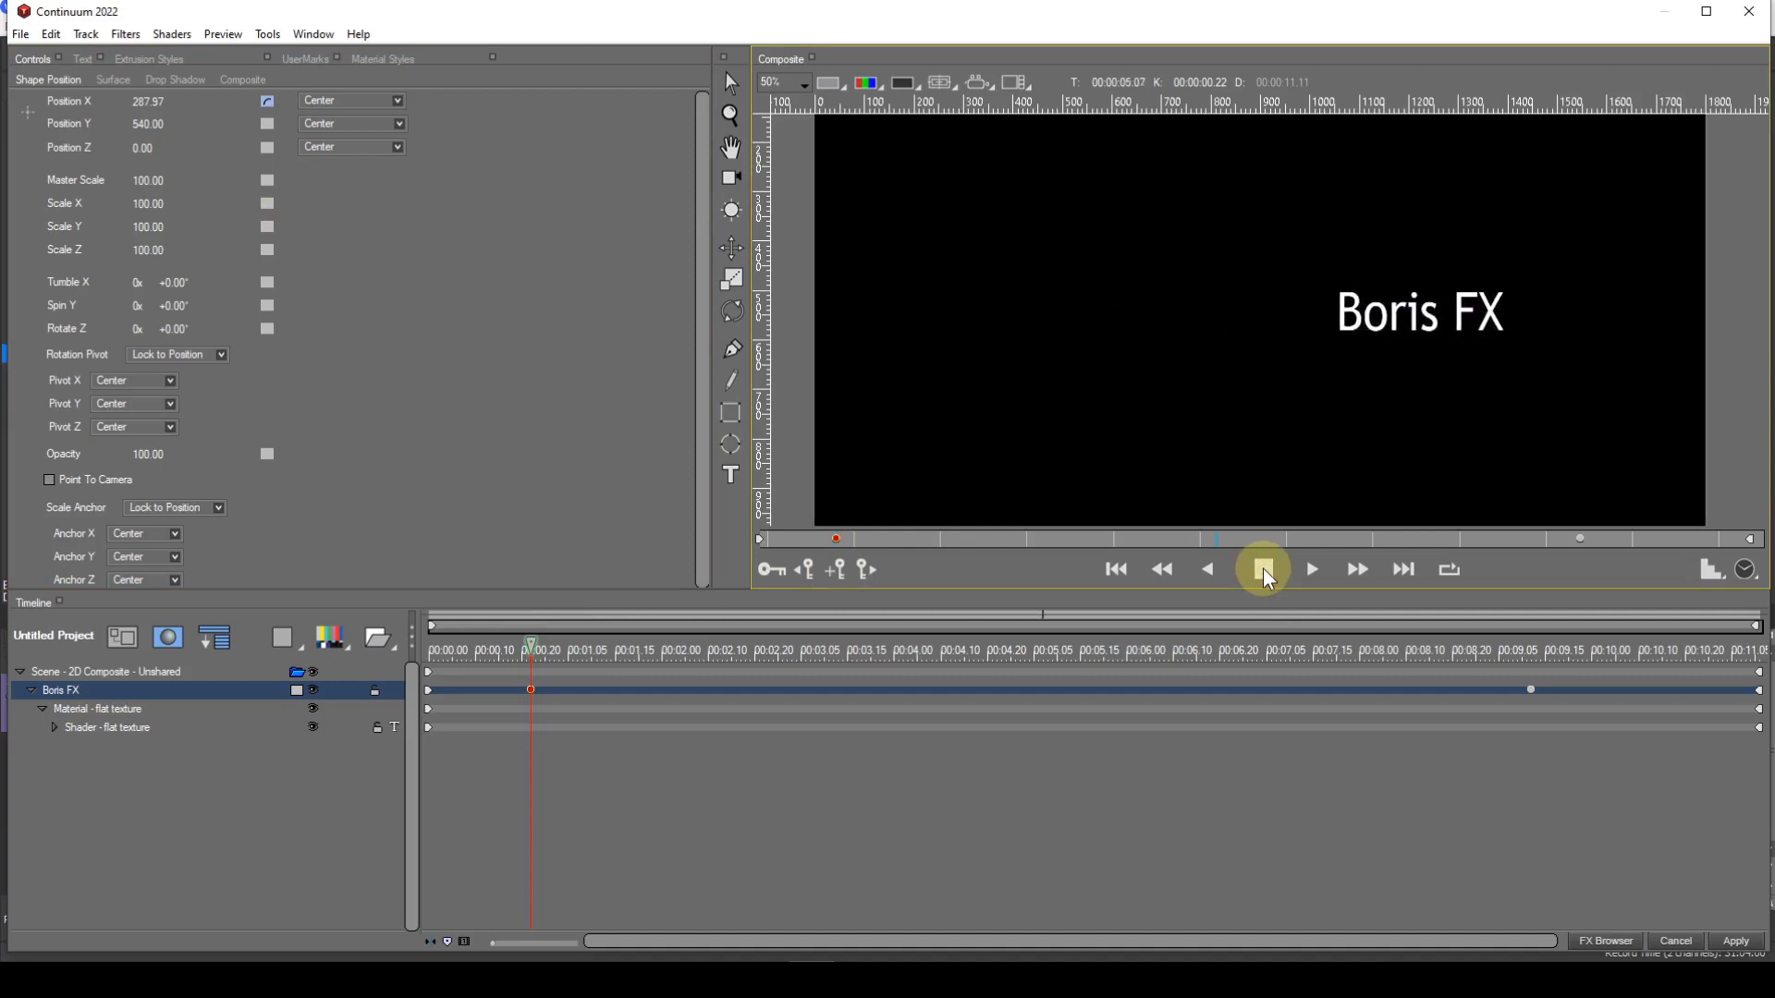
click(1266, 575)
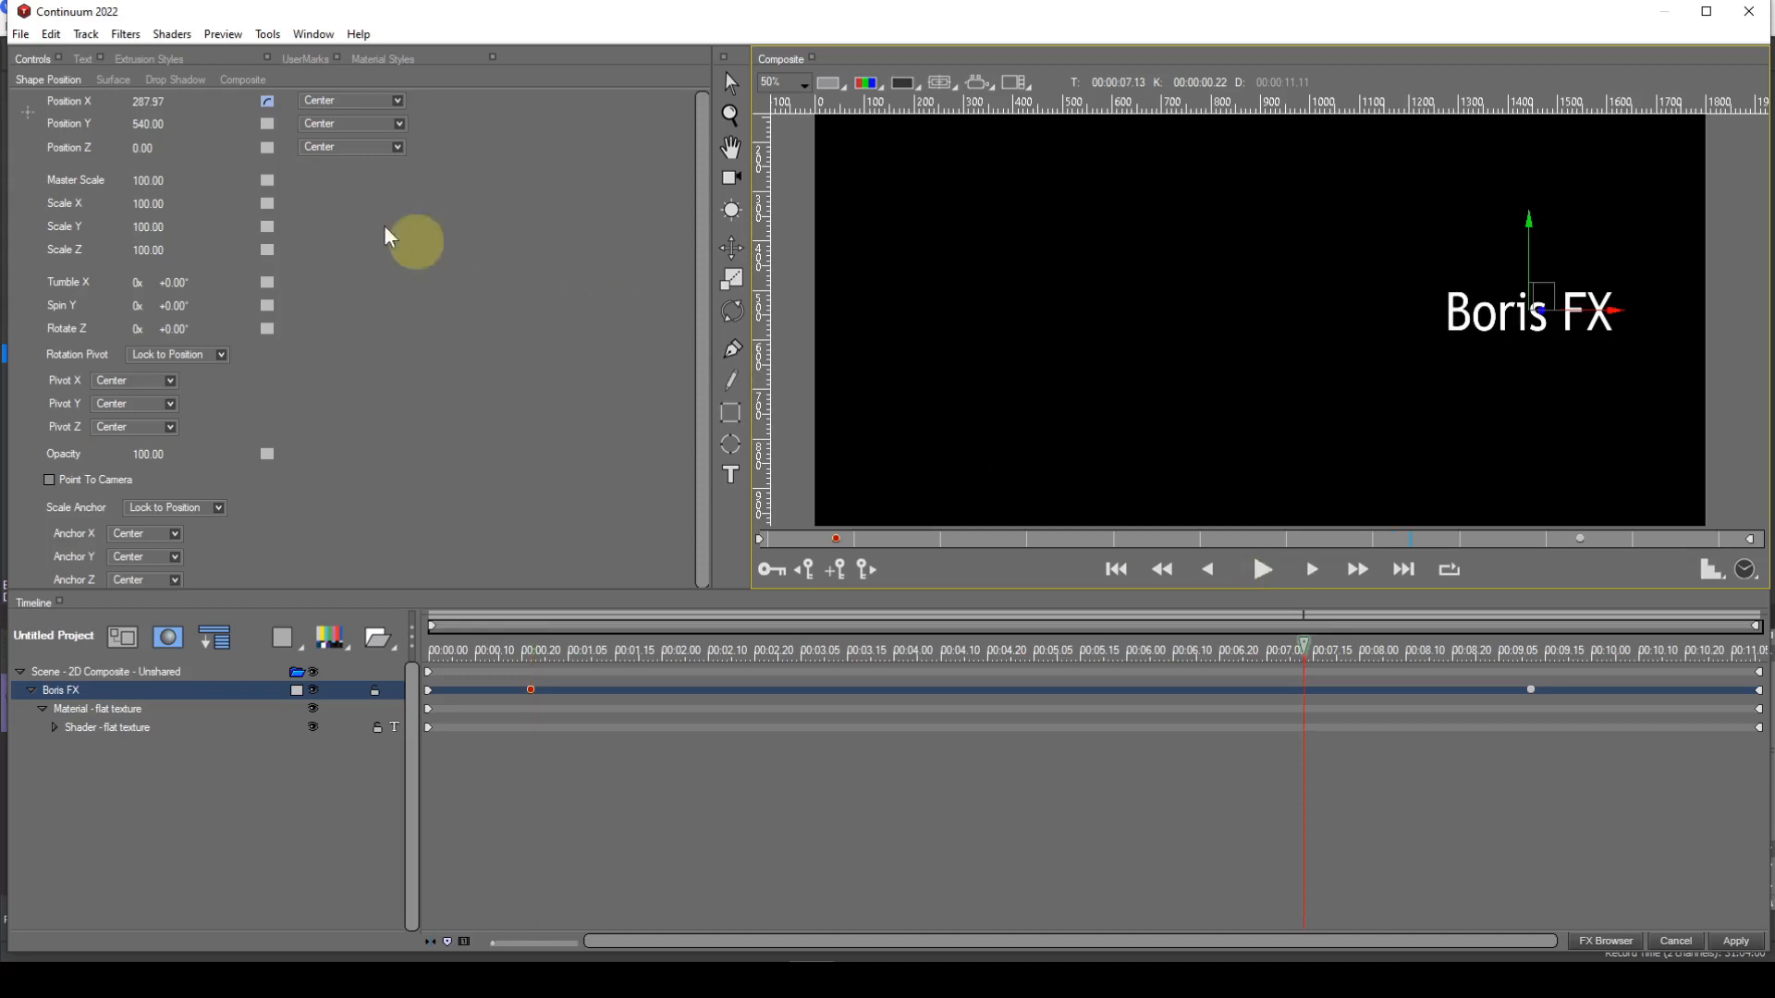
Step: Set Position X and Position Y to Ease In/Out at the 00:00:00.22 keyframe and move the playhead to 00:00:00.16
click(268, 102)
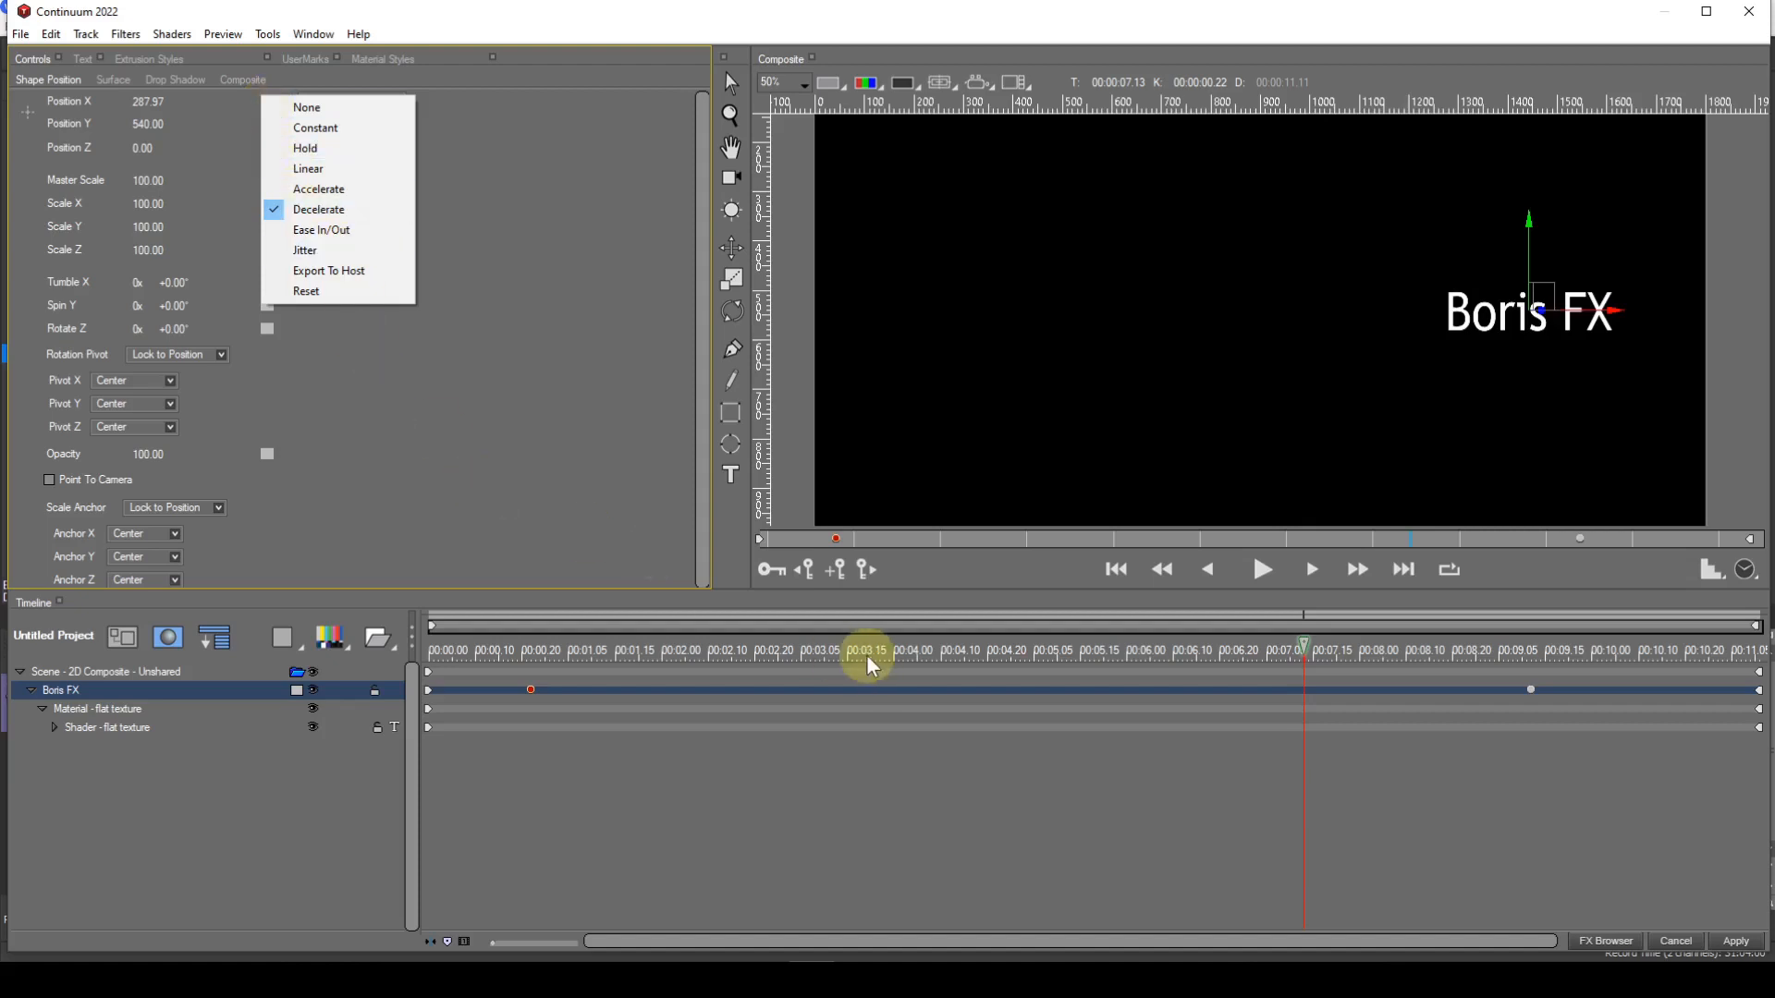
click(803, 571)
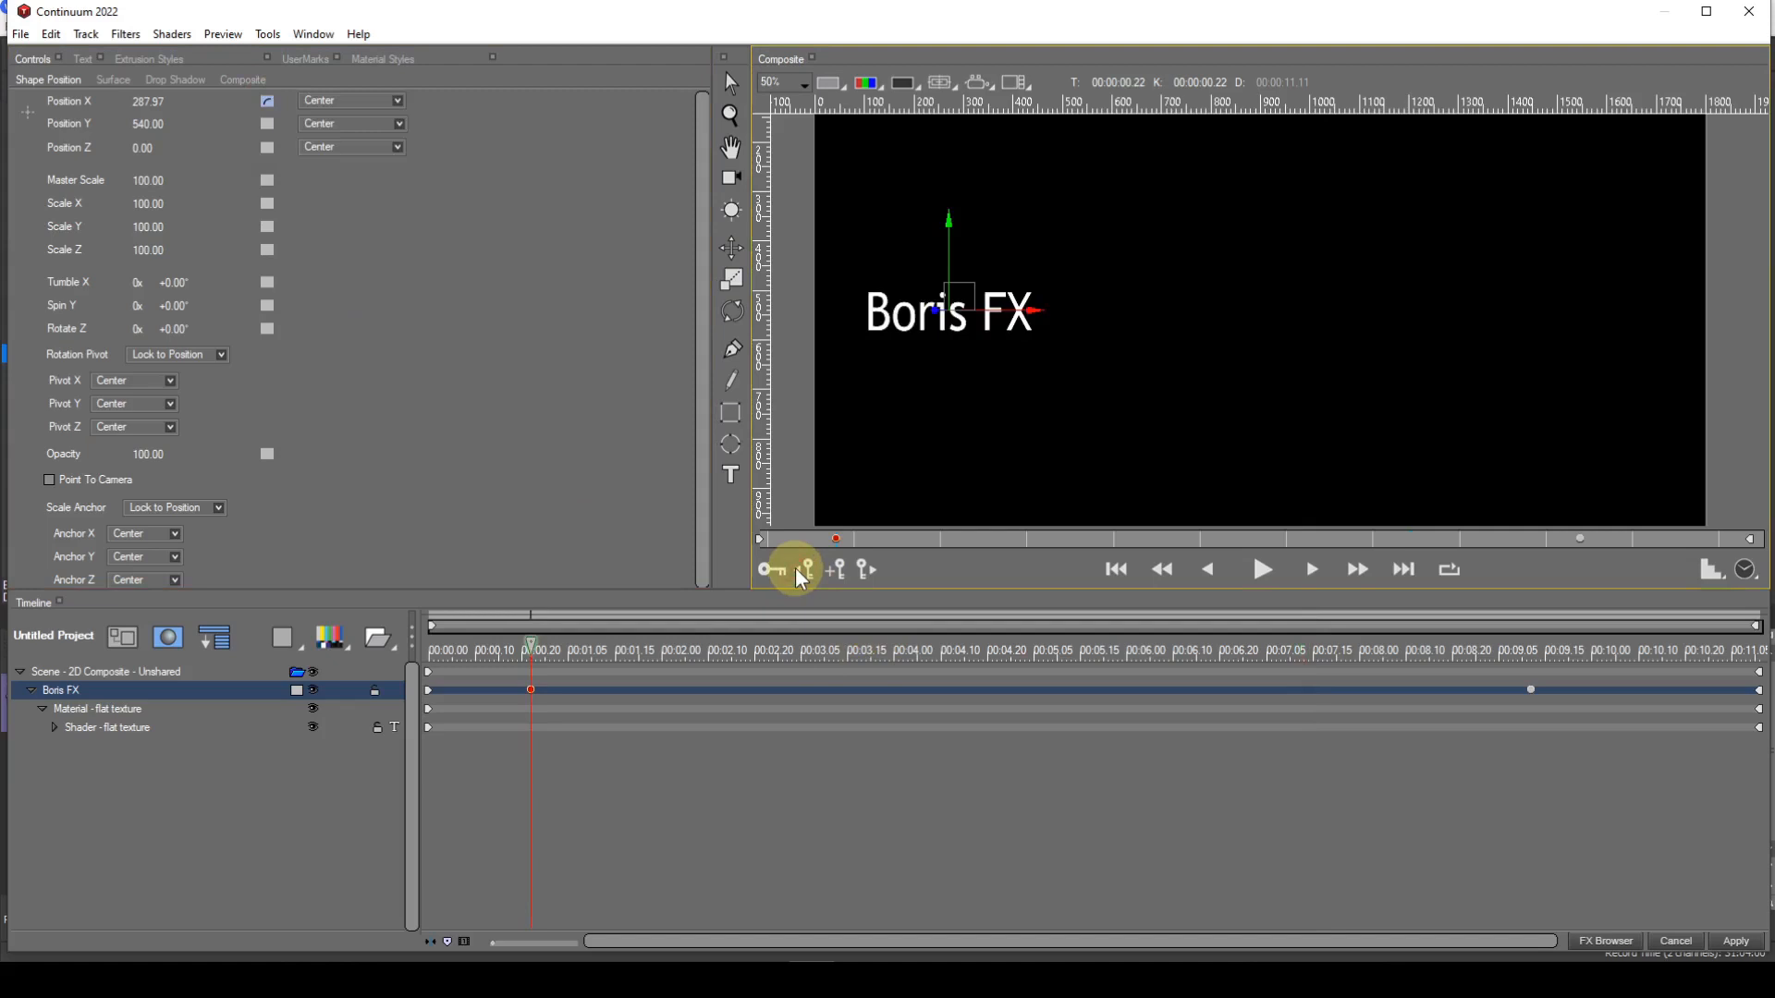
right_click(269, 104)
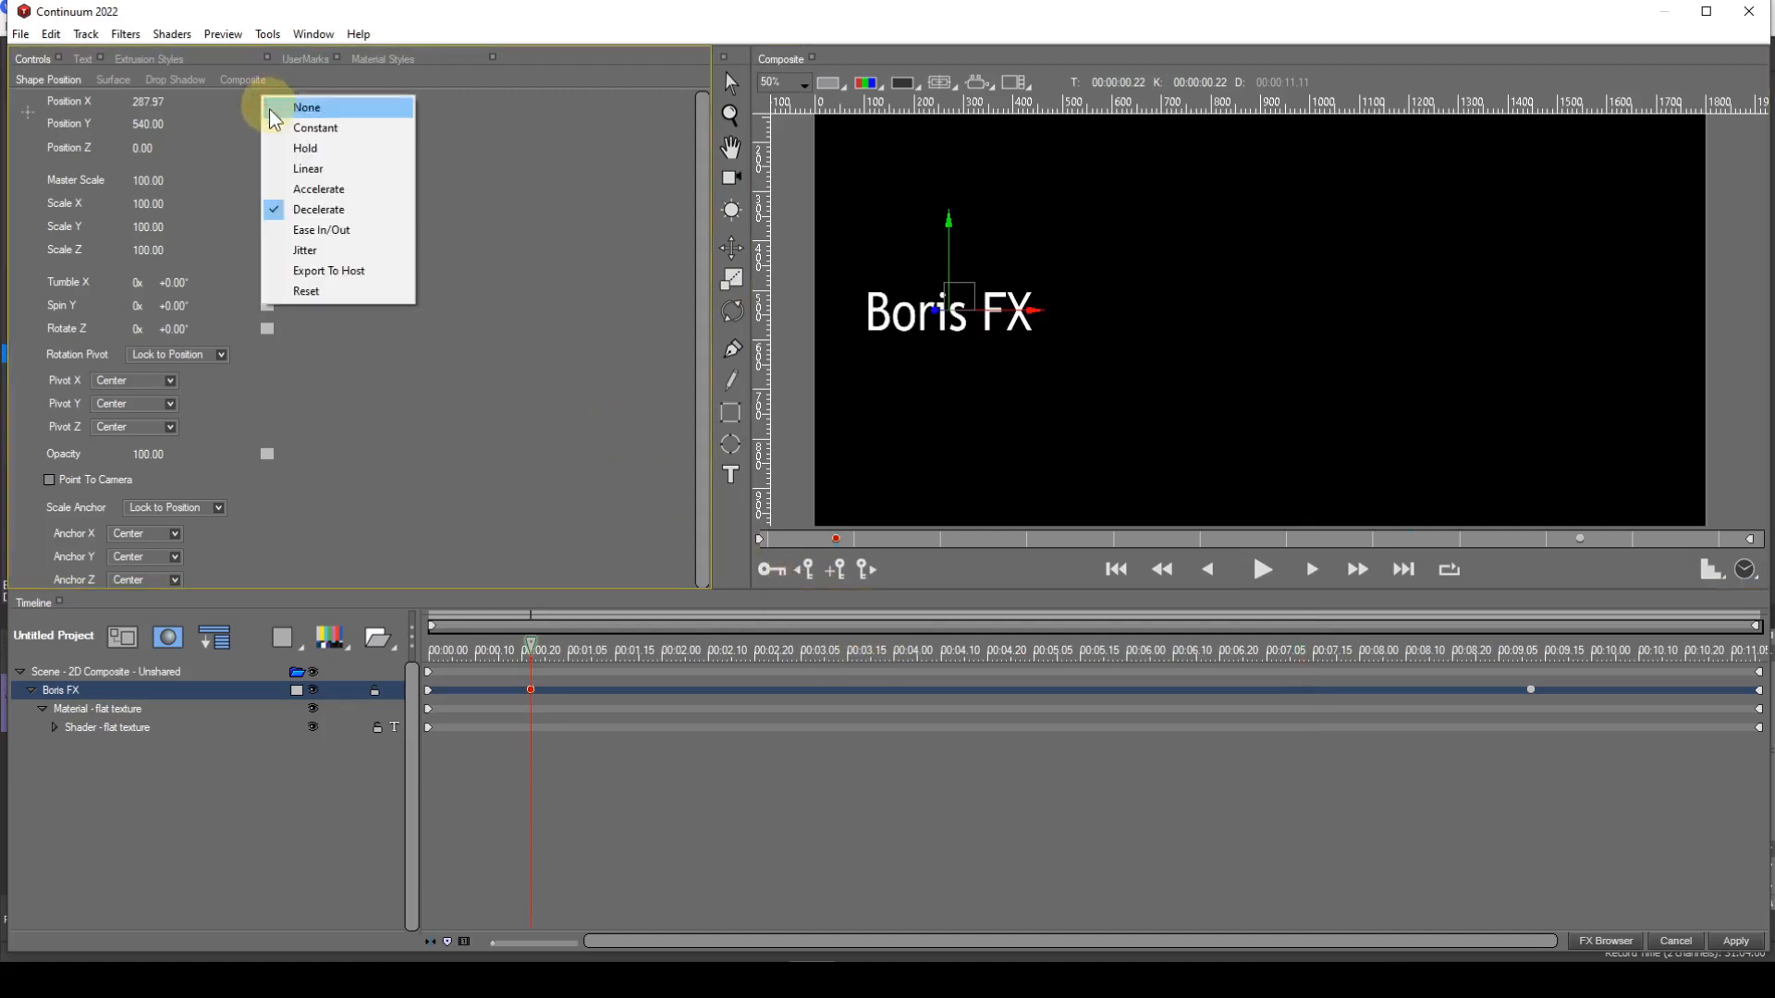
click(285, 231)
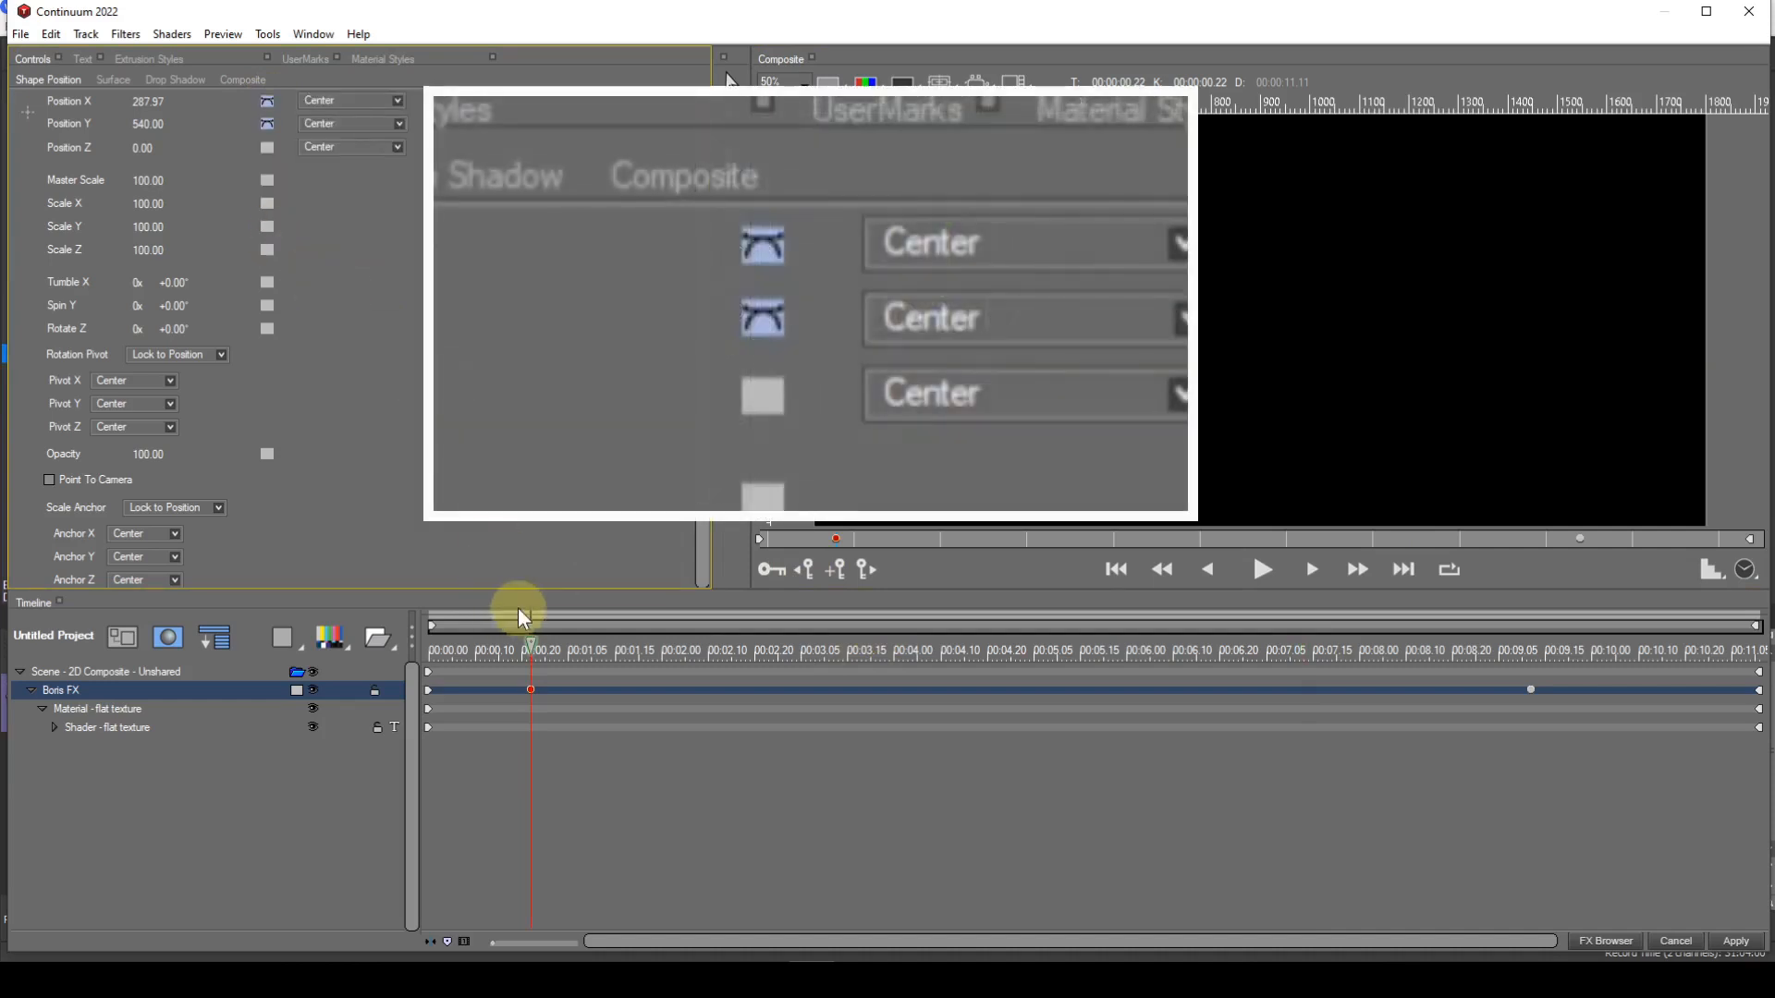
click(505, 649)
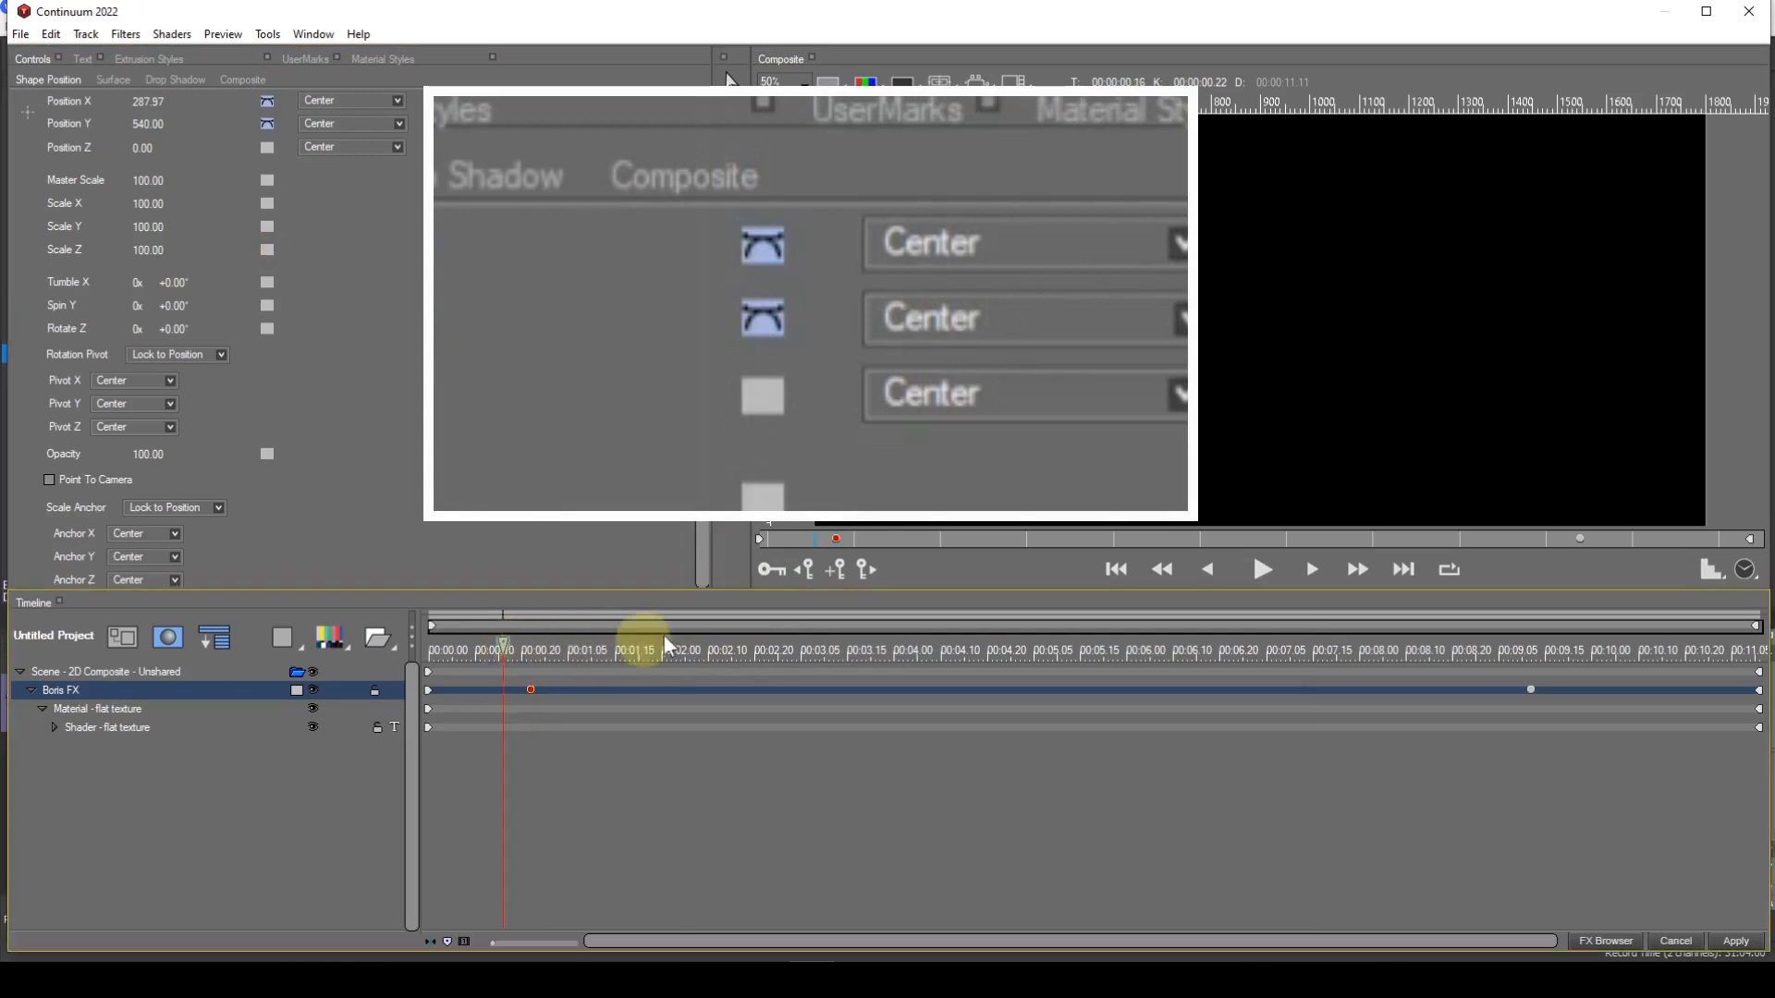
Step: Play the Ease In/Out text motion from the 00:00:00.22 keyframe and stop the playback
click(837, 569)
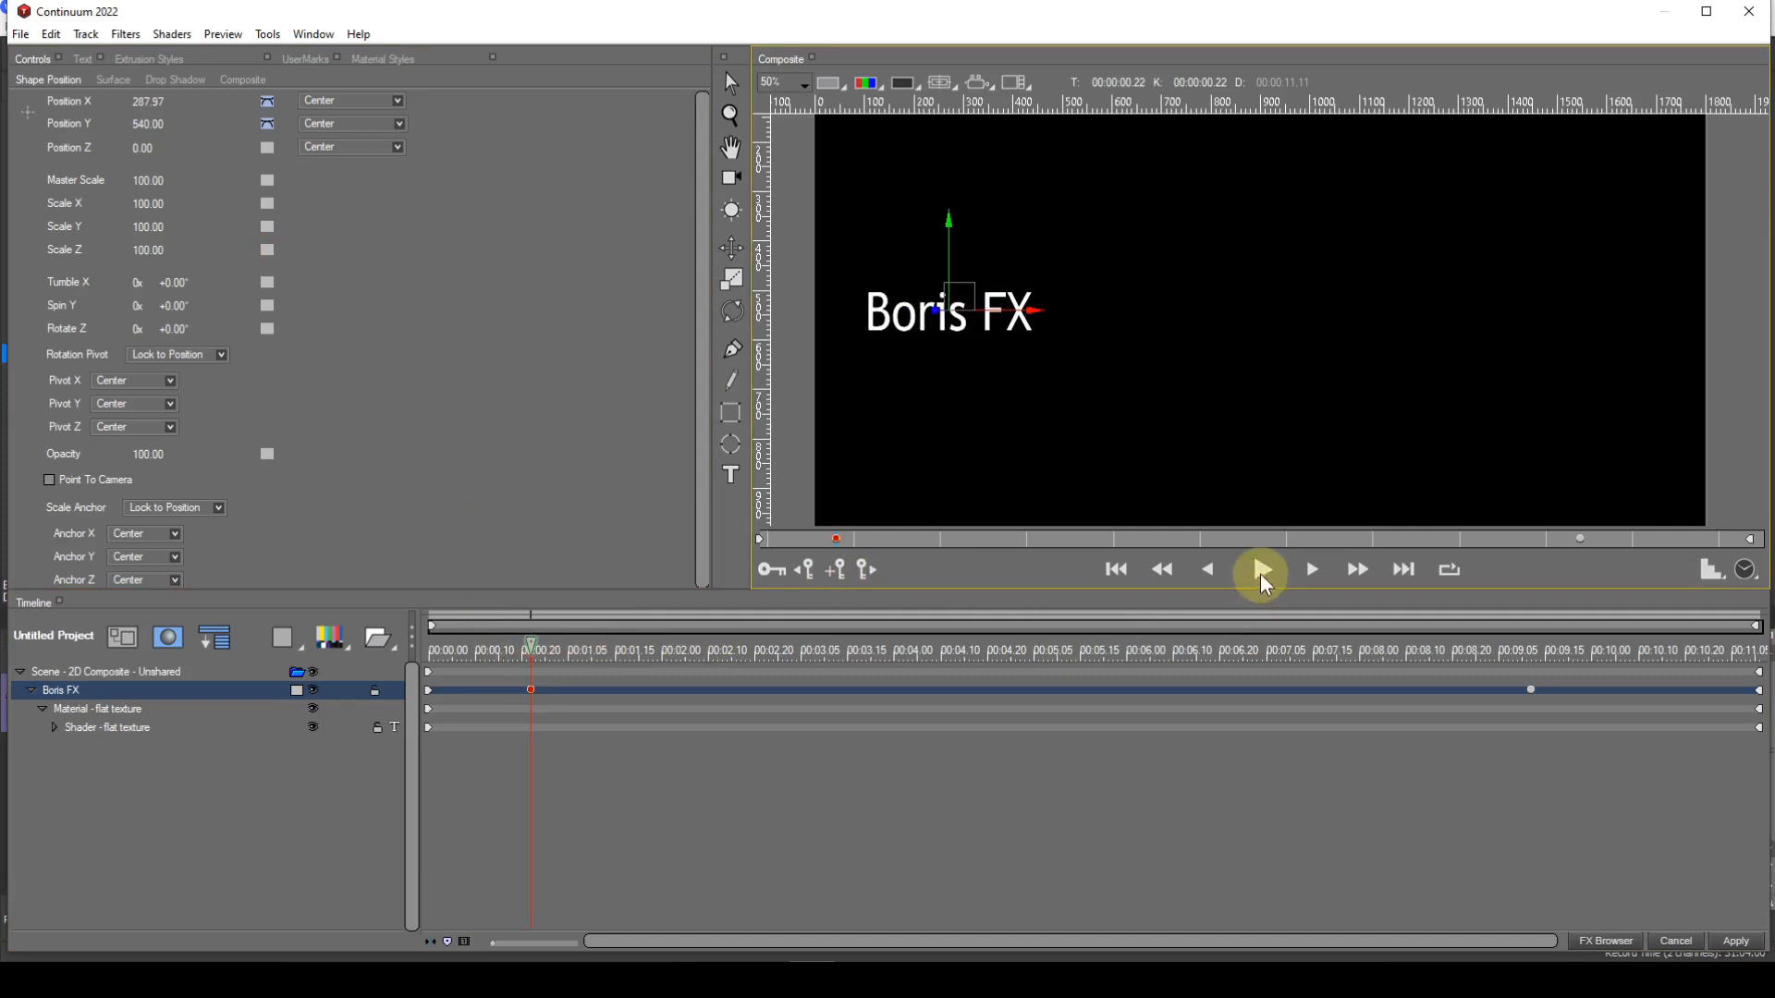
click(1265, 575)
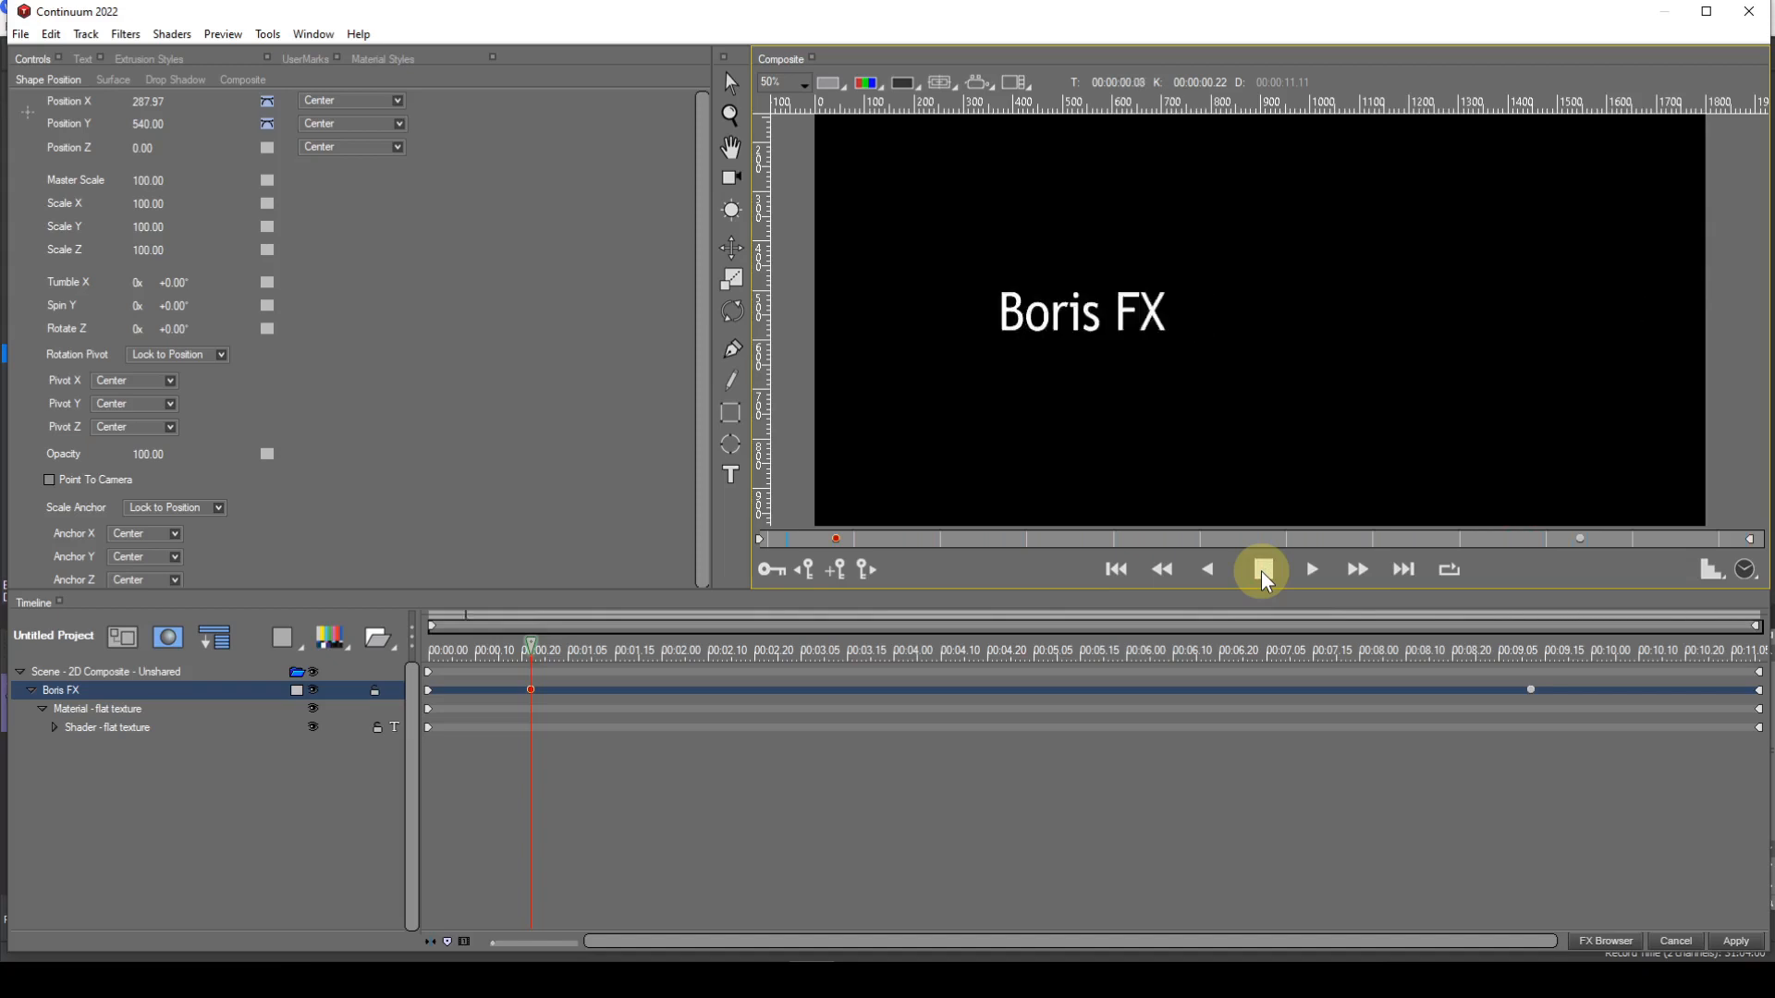
click(1263, 570)
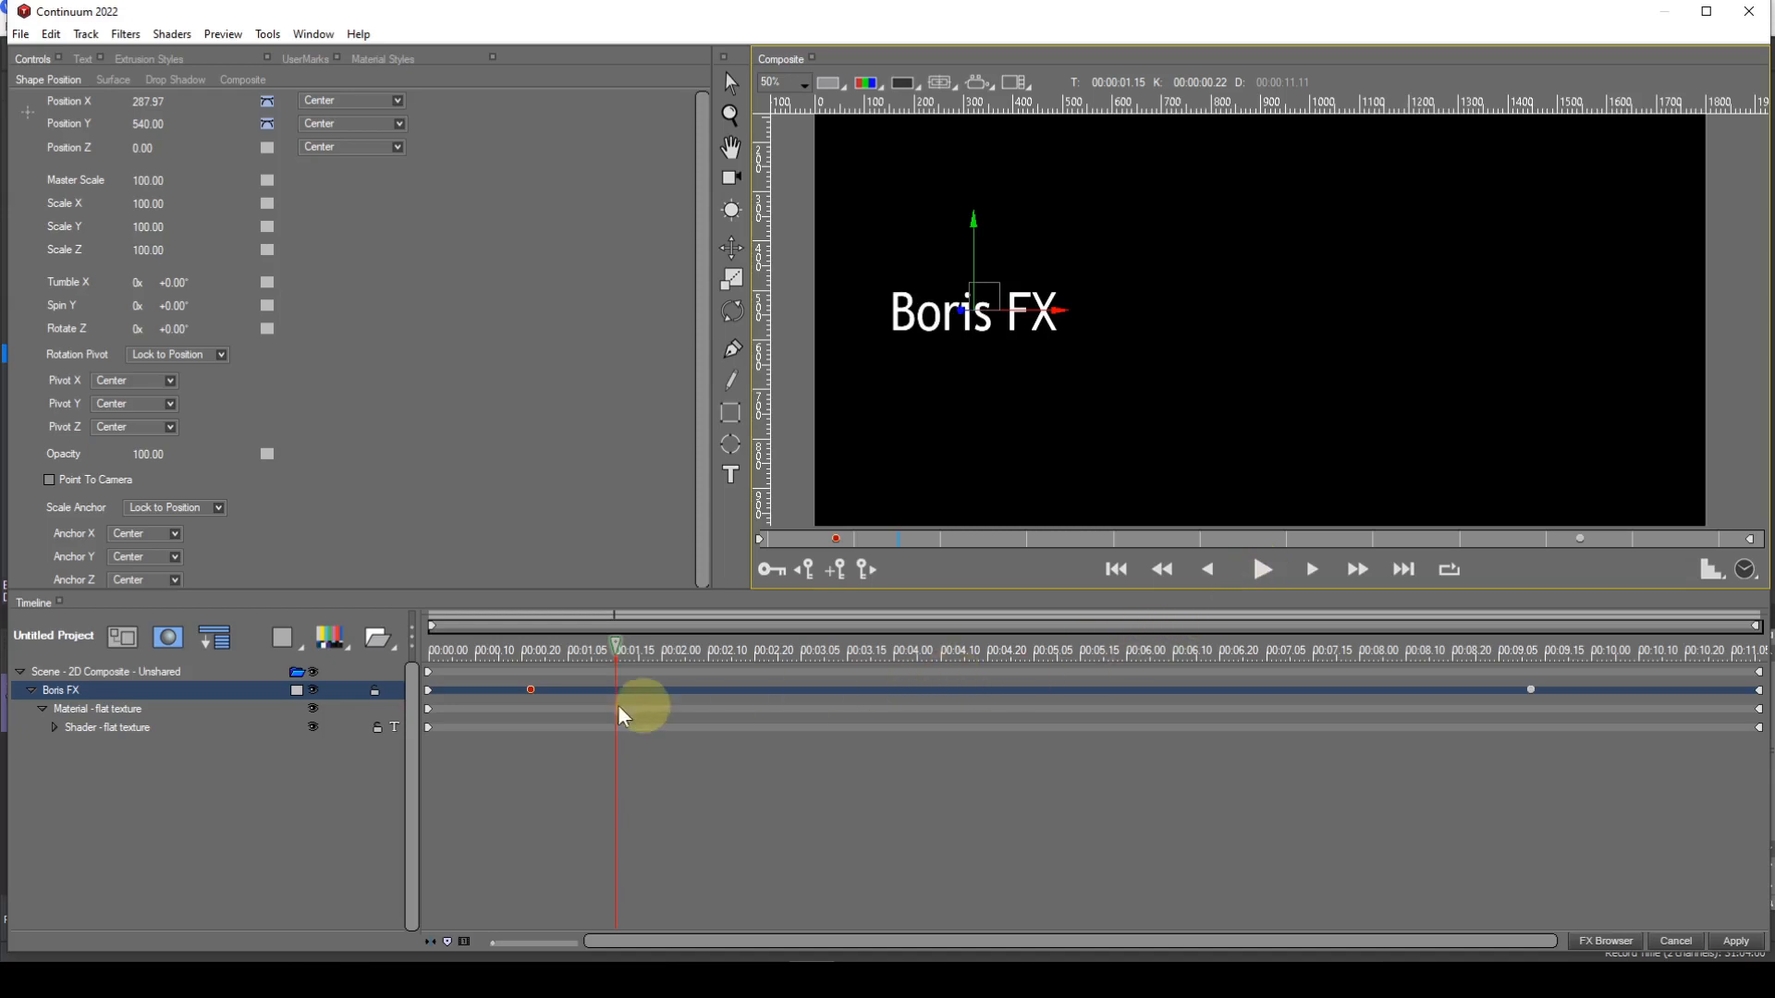
Step: Set the interpolation of Position X and Position Y to Constant at the 00:00:00.22 keyframe
click(530, 690)
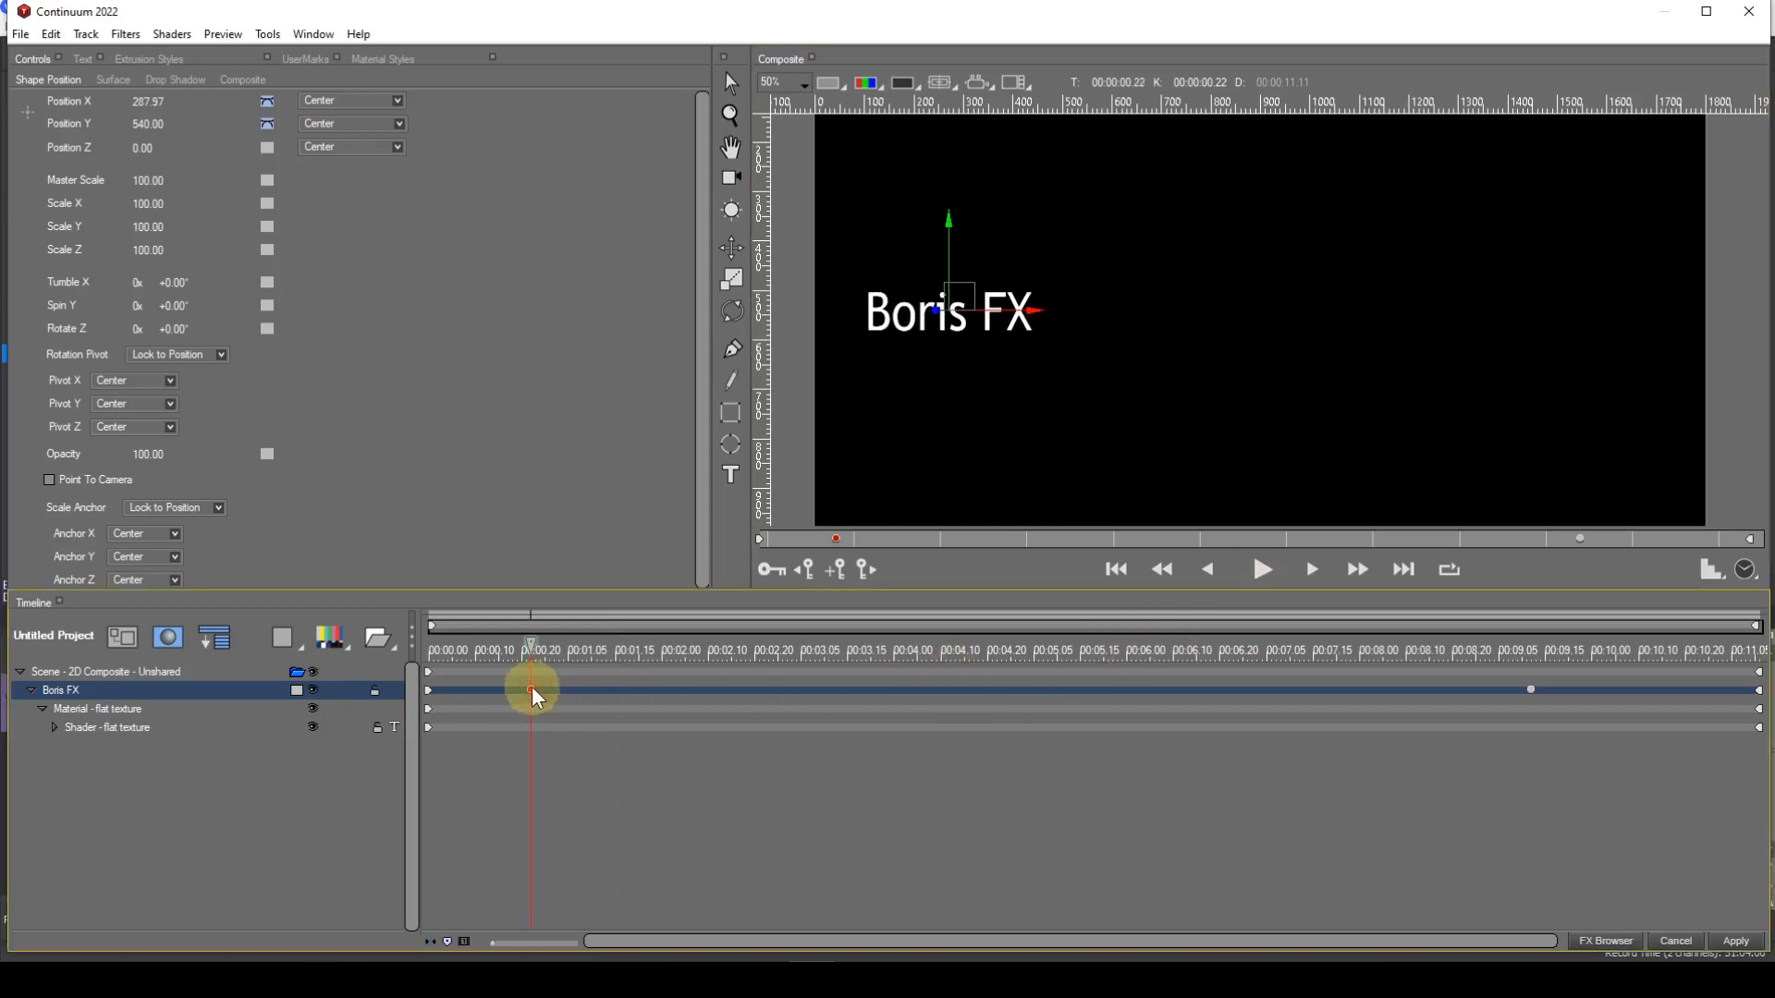
right_click(268, 102)
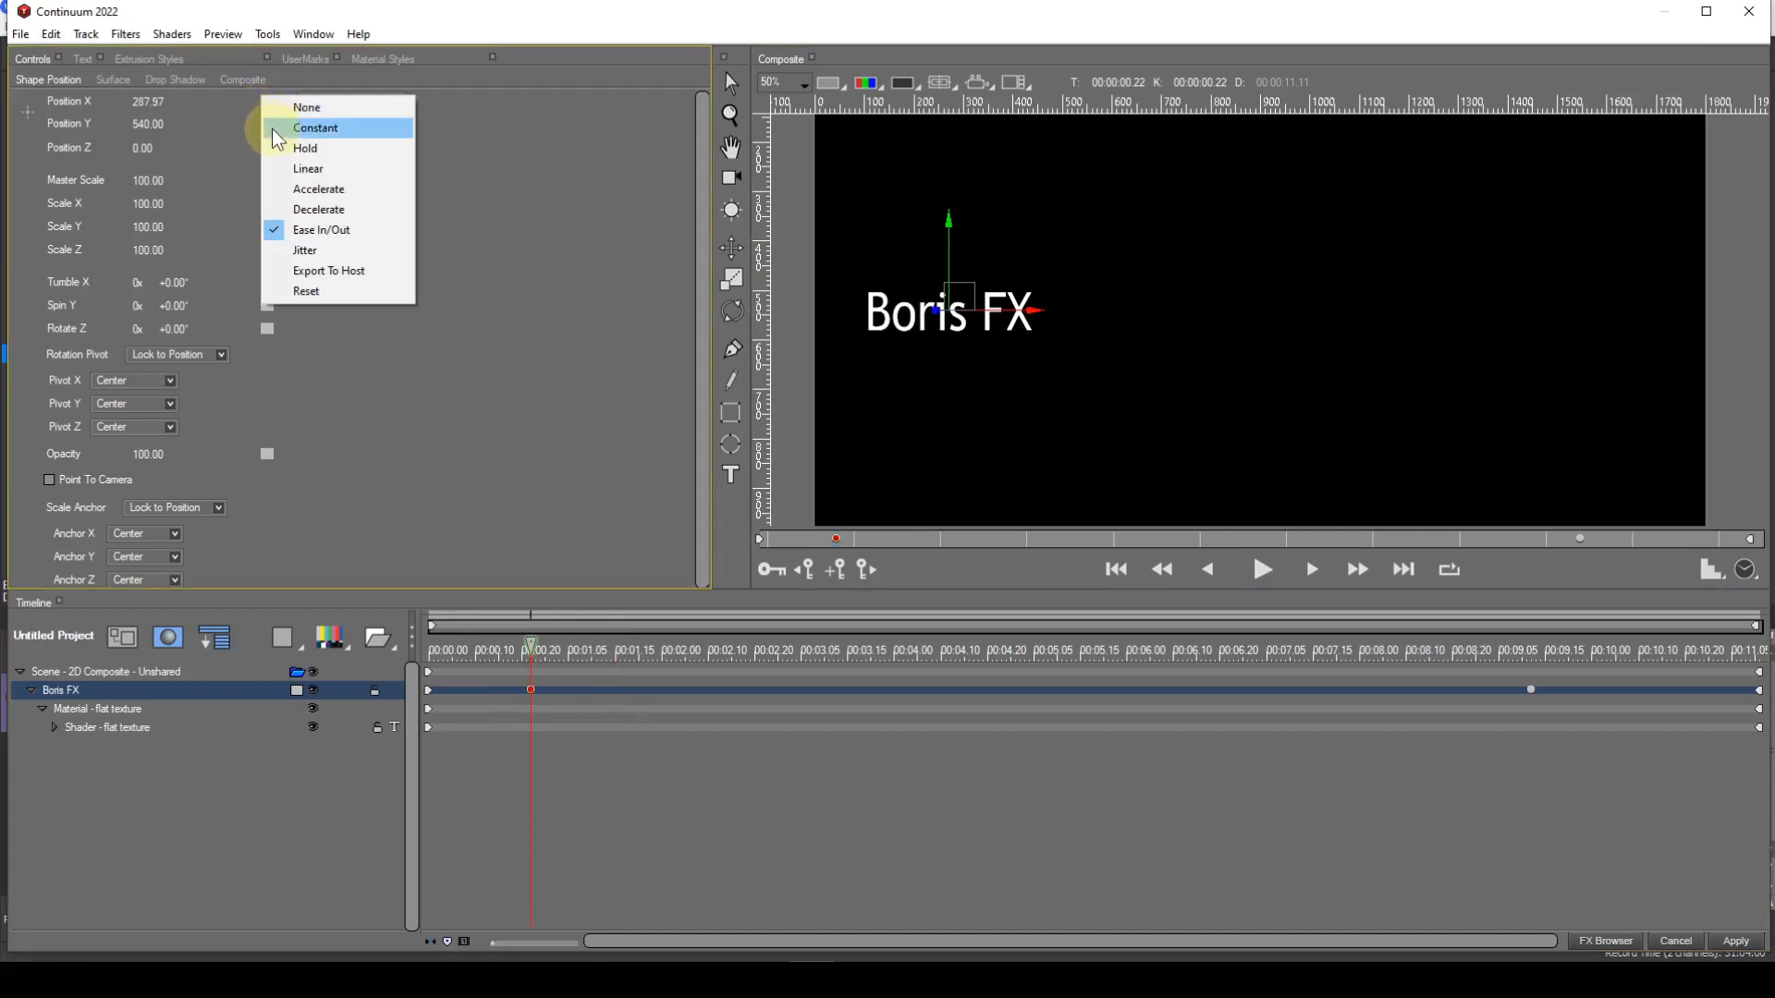
click(277, 129)
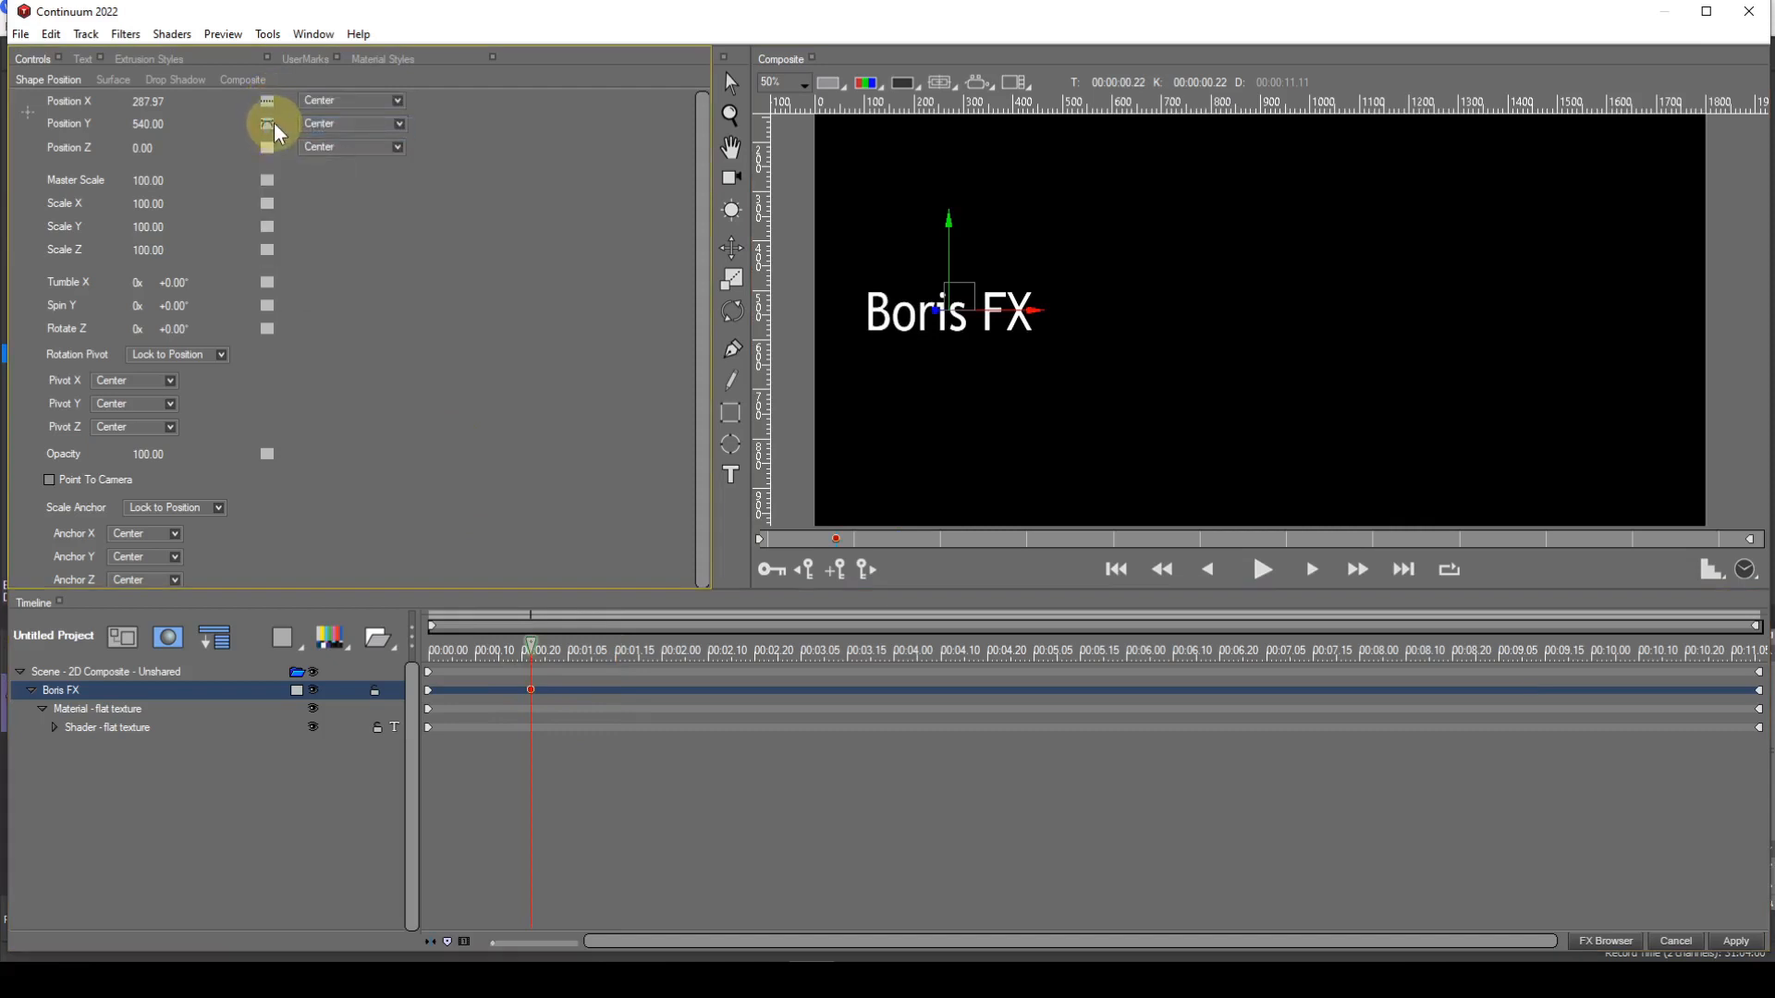
right_click(268, 125)
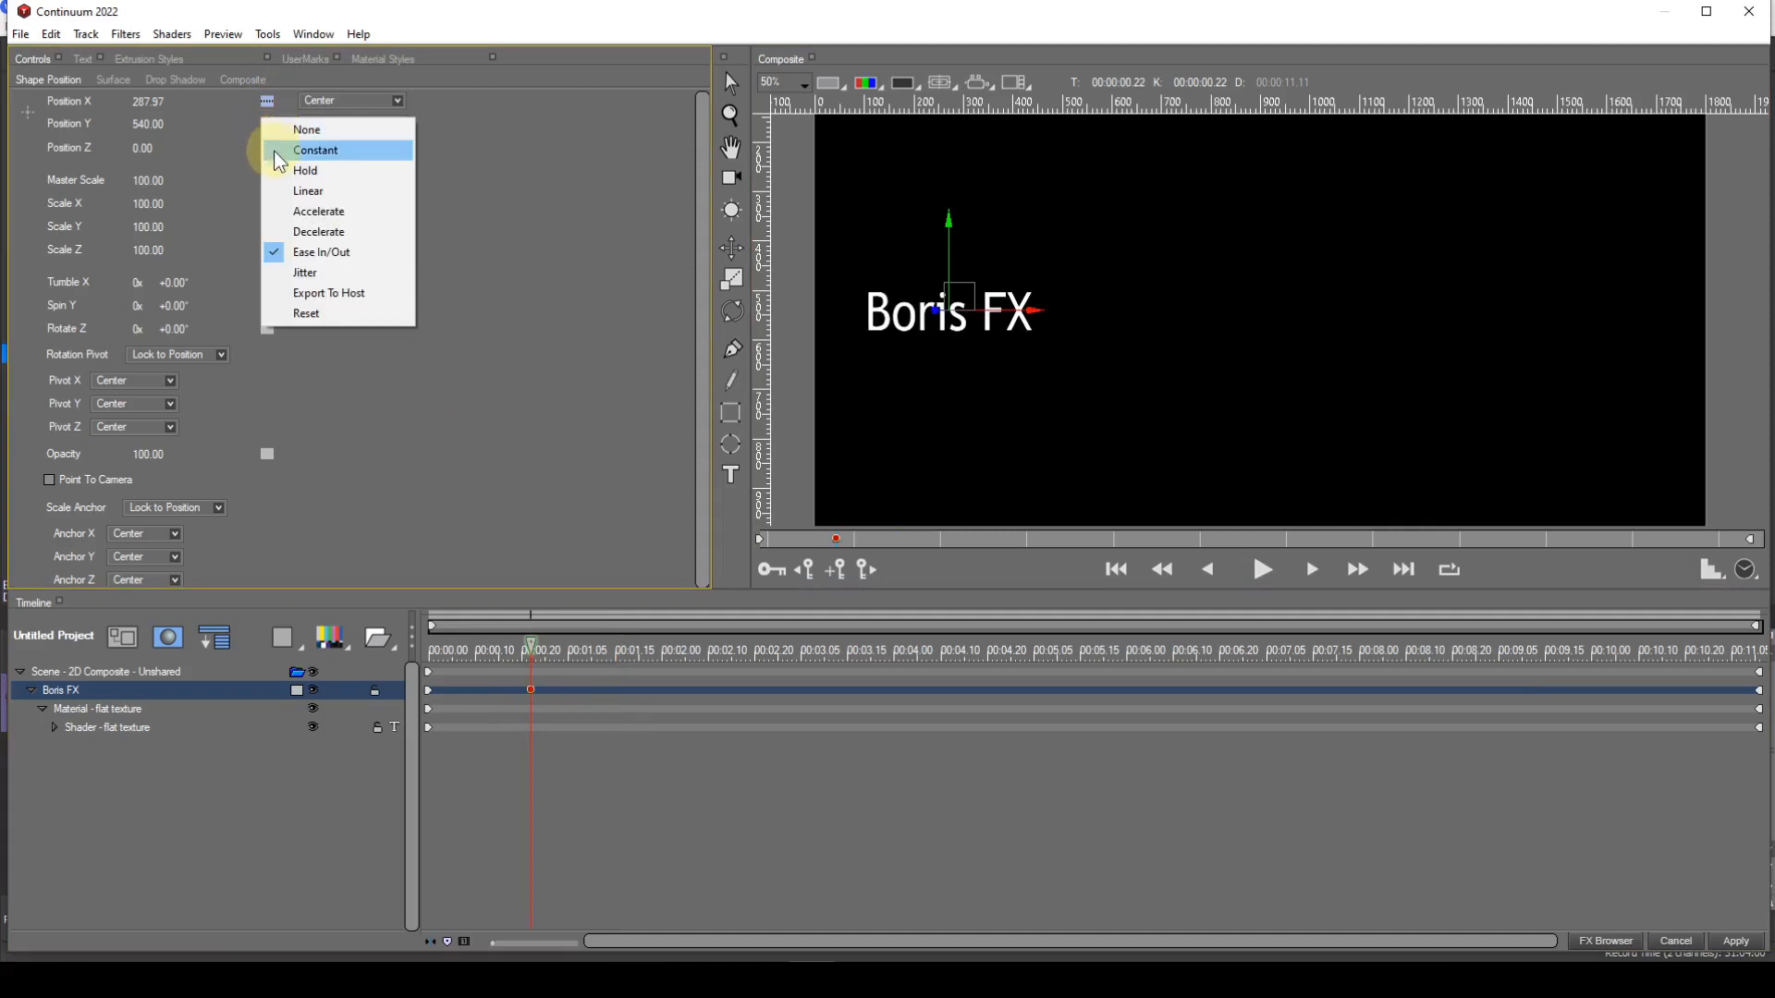
click(278, 149)
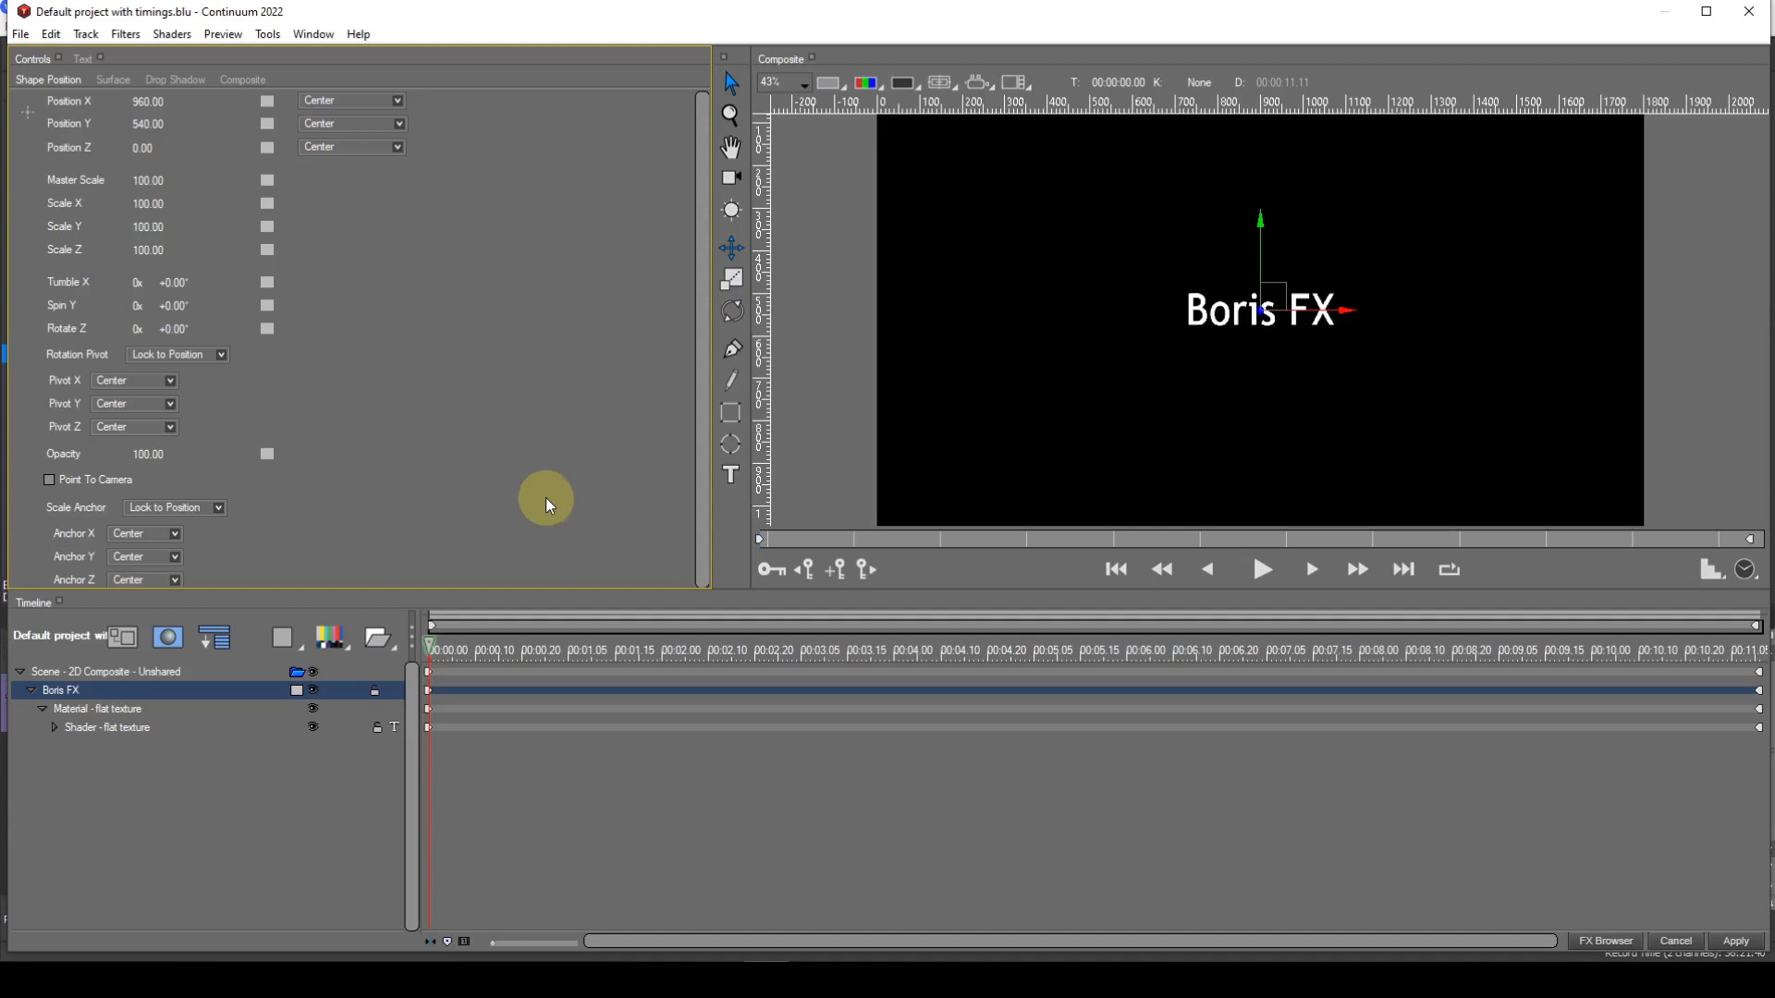
Step: Try a higher Position X with Constant interpolation at 00:00:03.09, and reset the parameter's interpolation to None
click(817, 649)
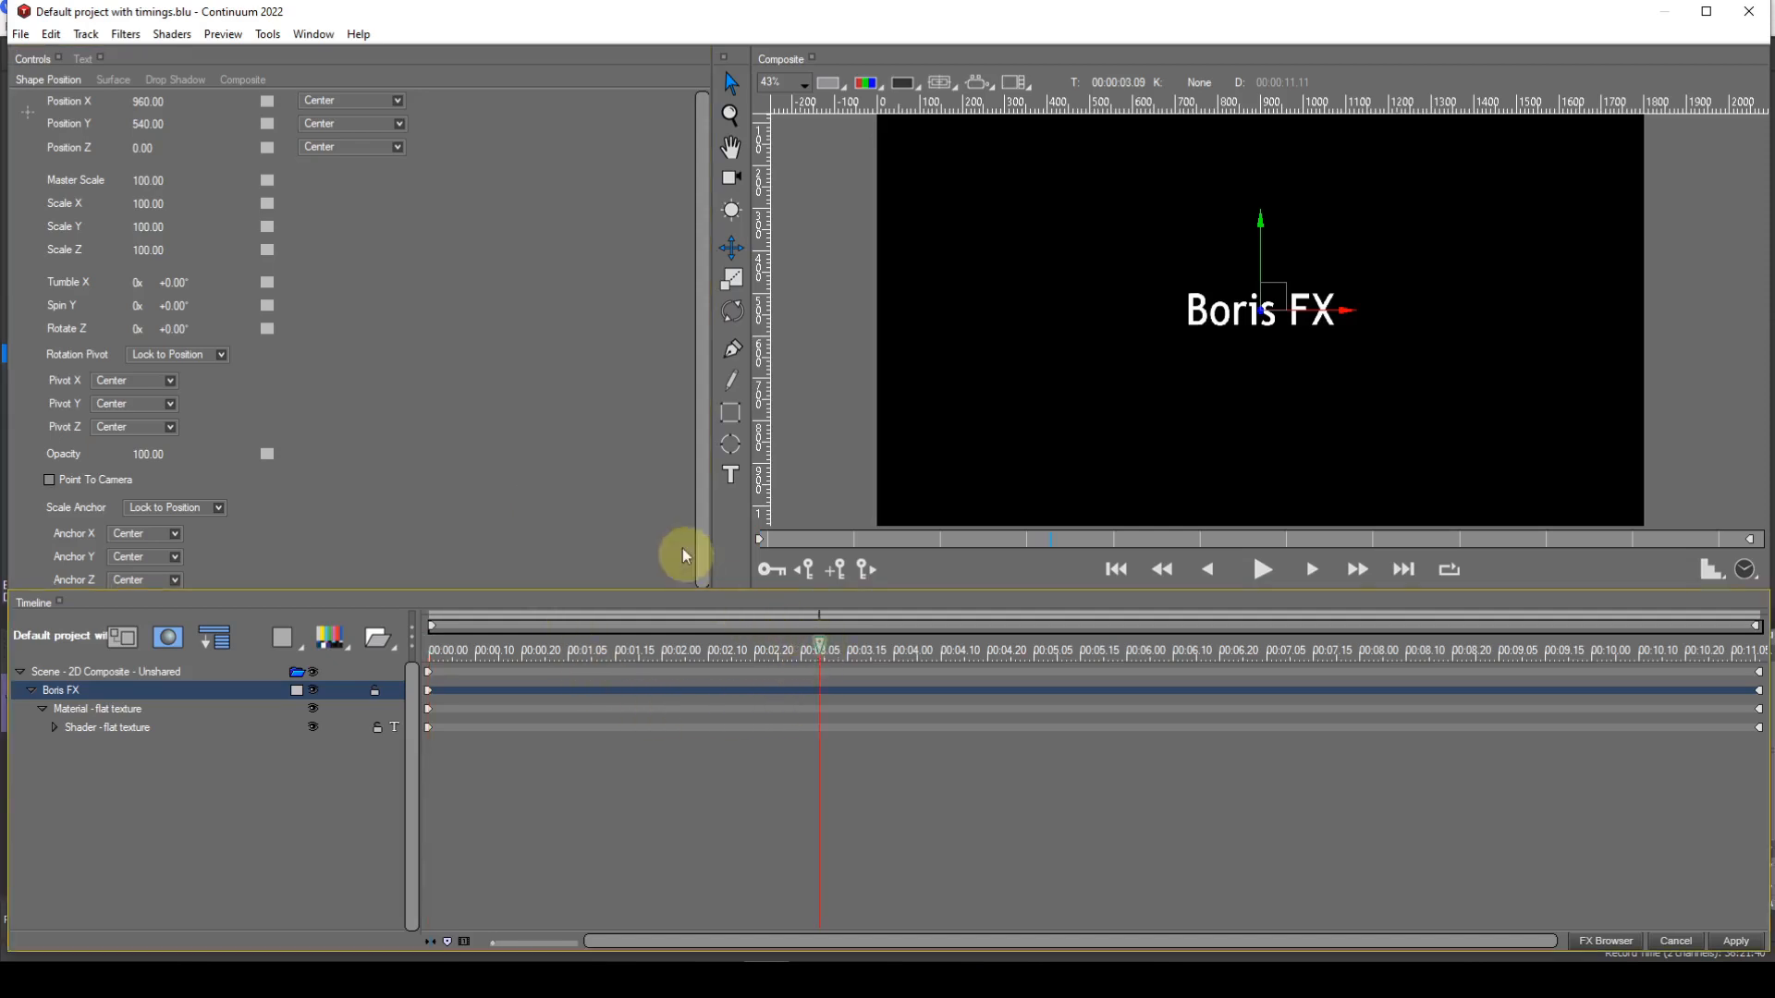
click(267, 106)
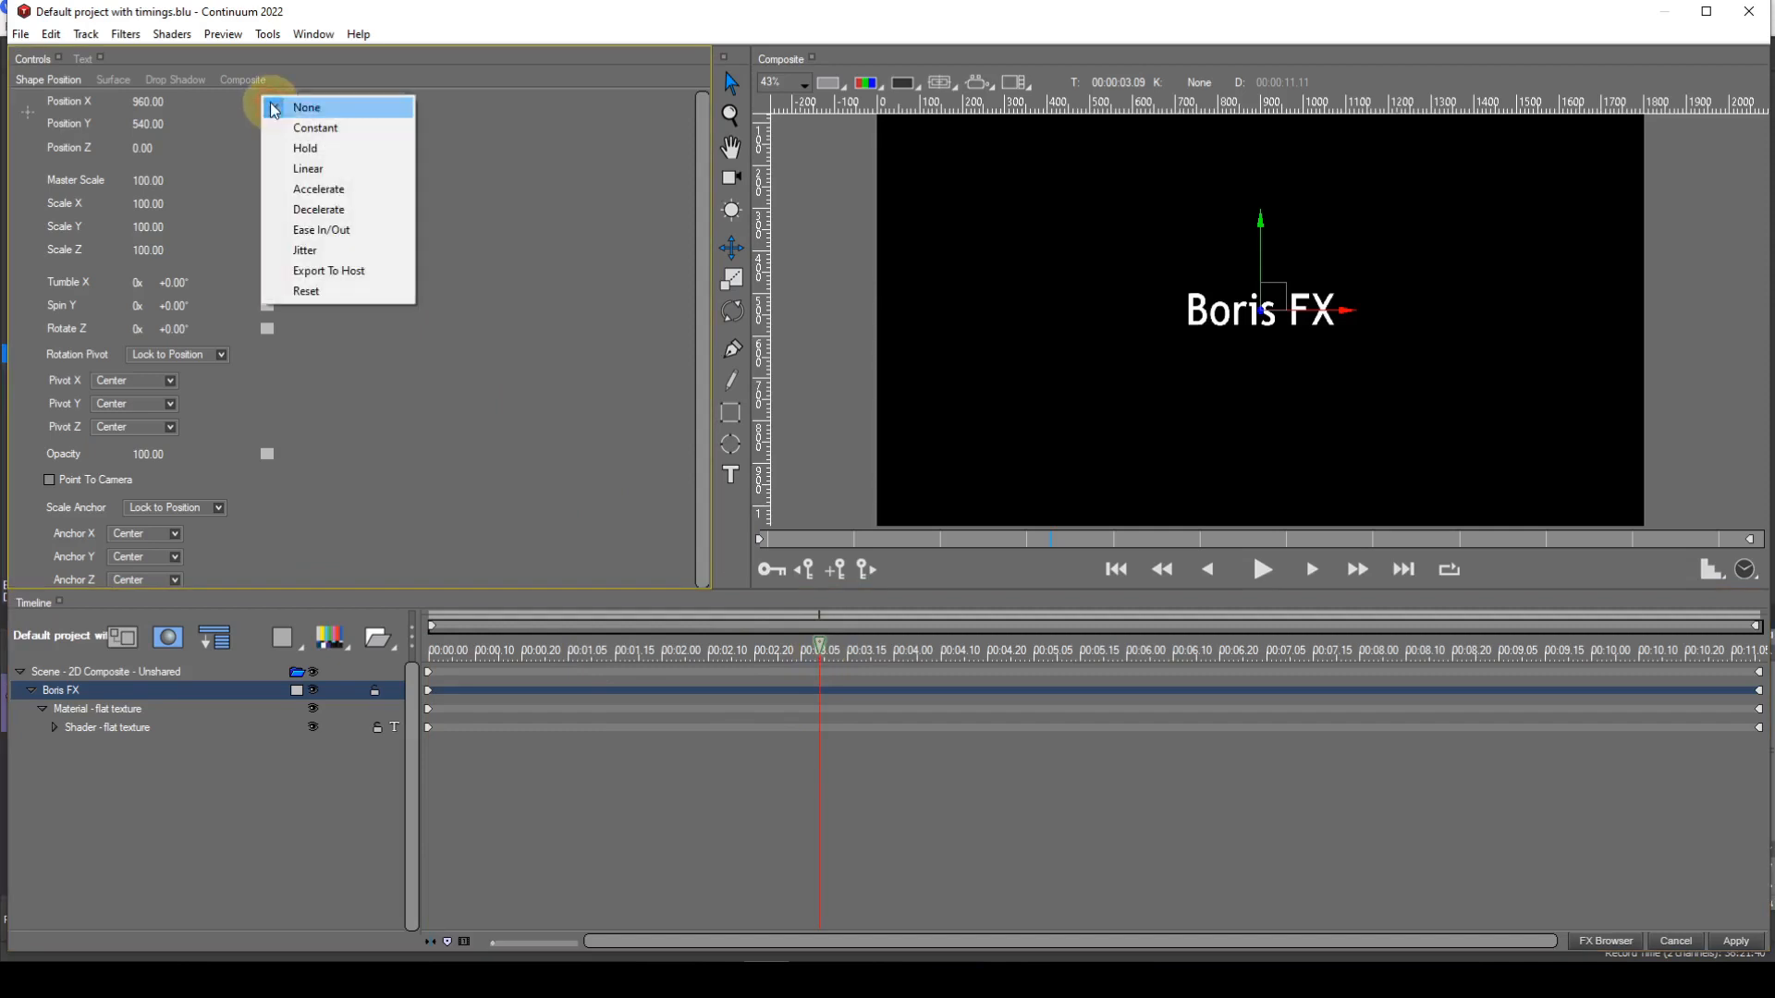
click(282, 128)
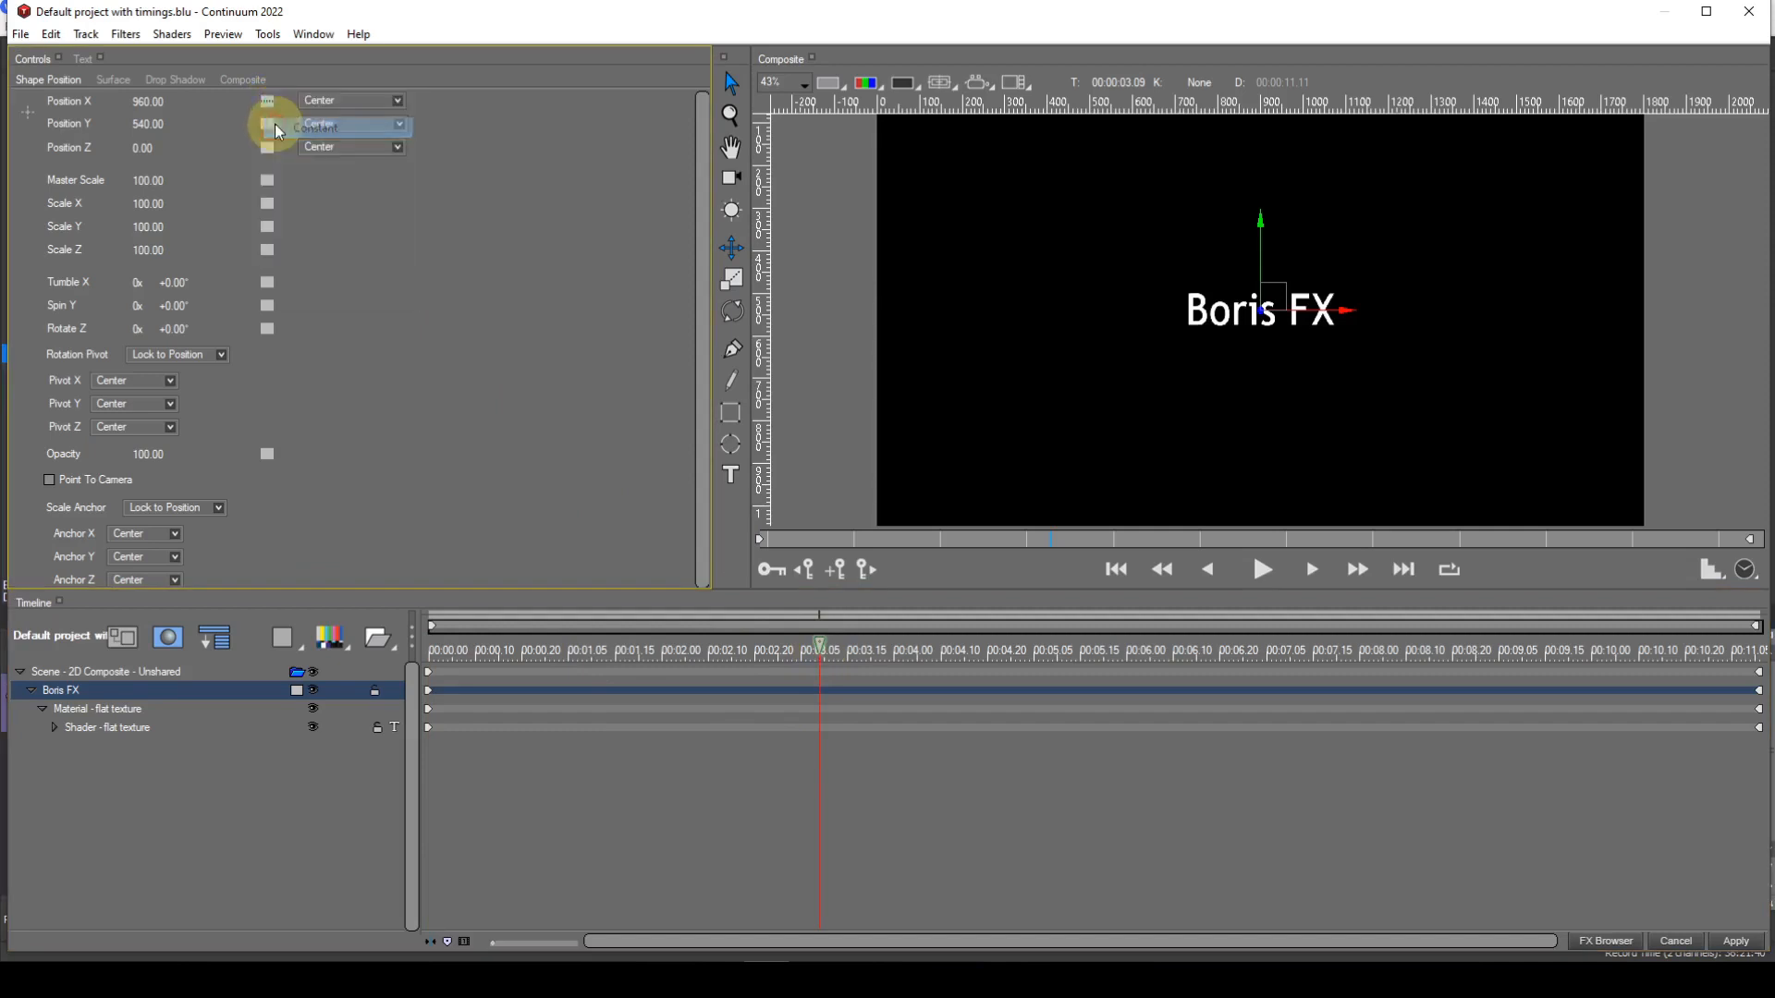
drag(142, 101, 151, 102)
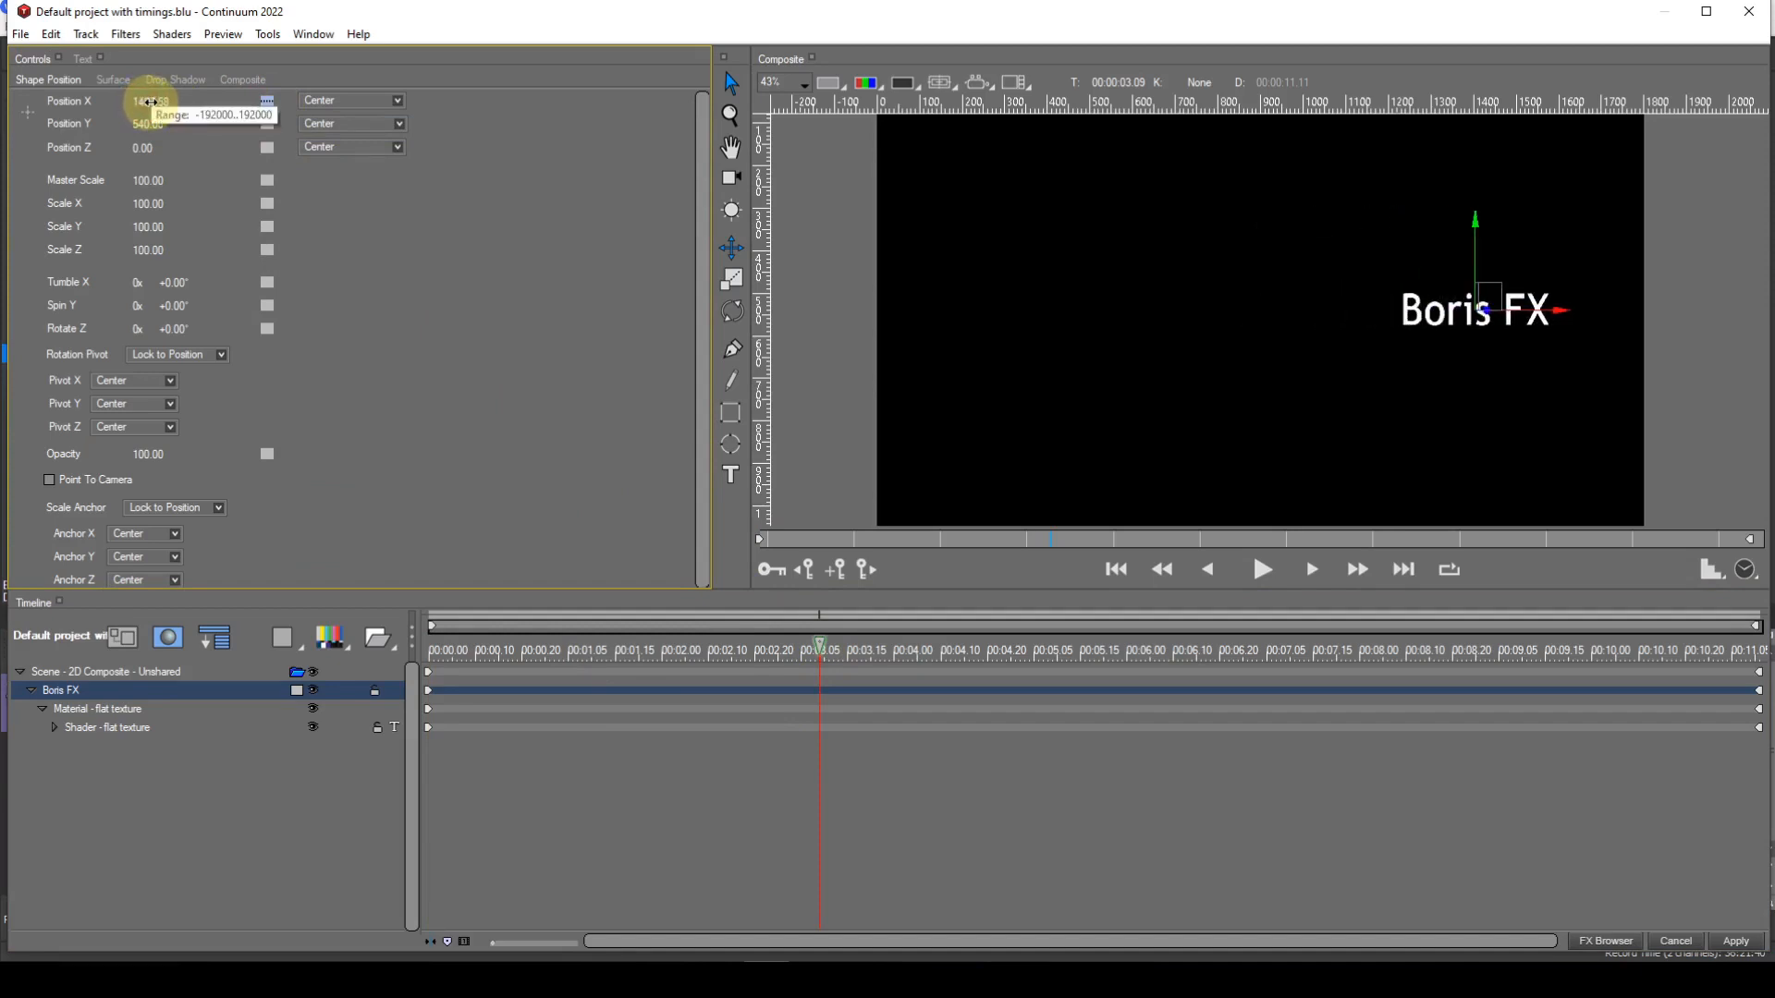
right_click(271, 108)
click(289, 107)
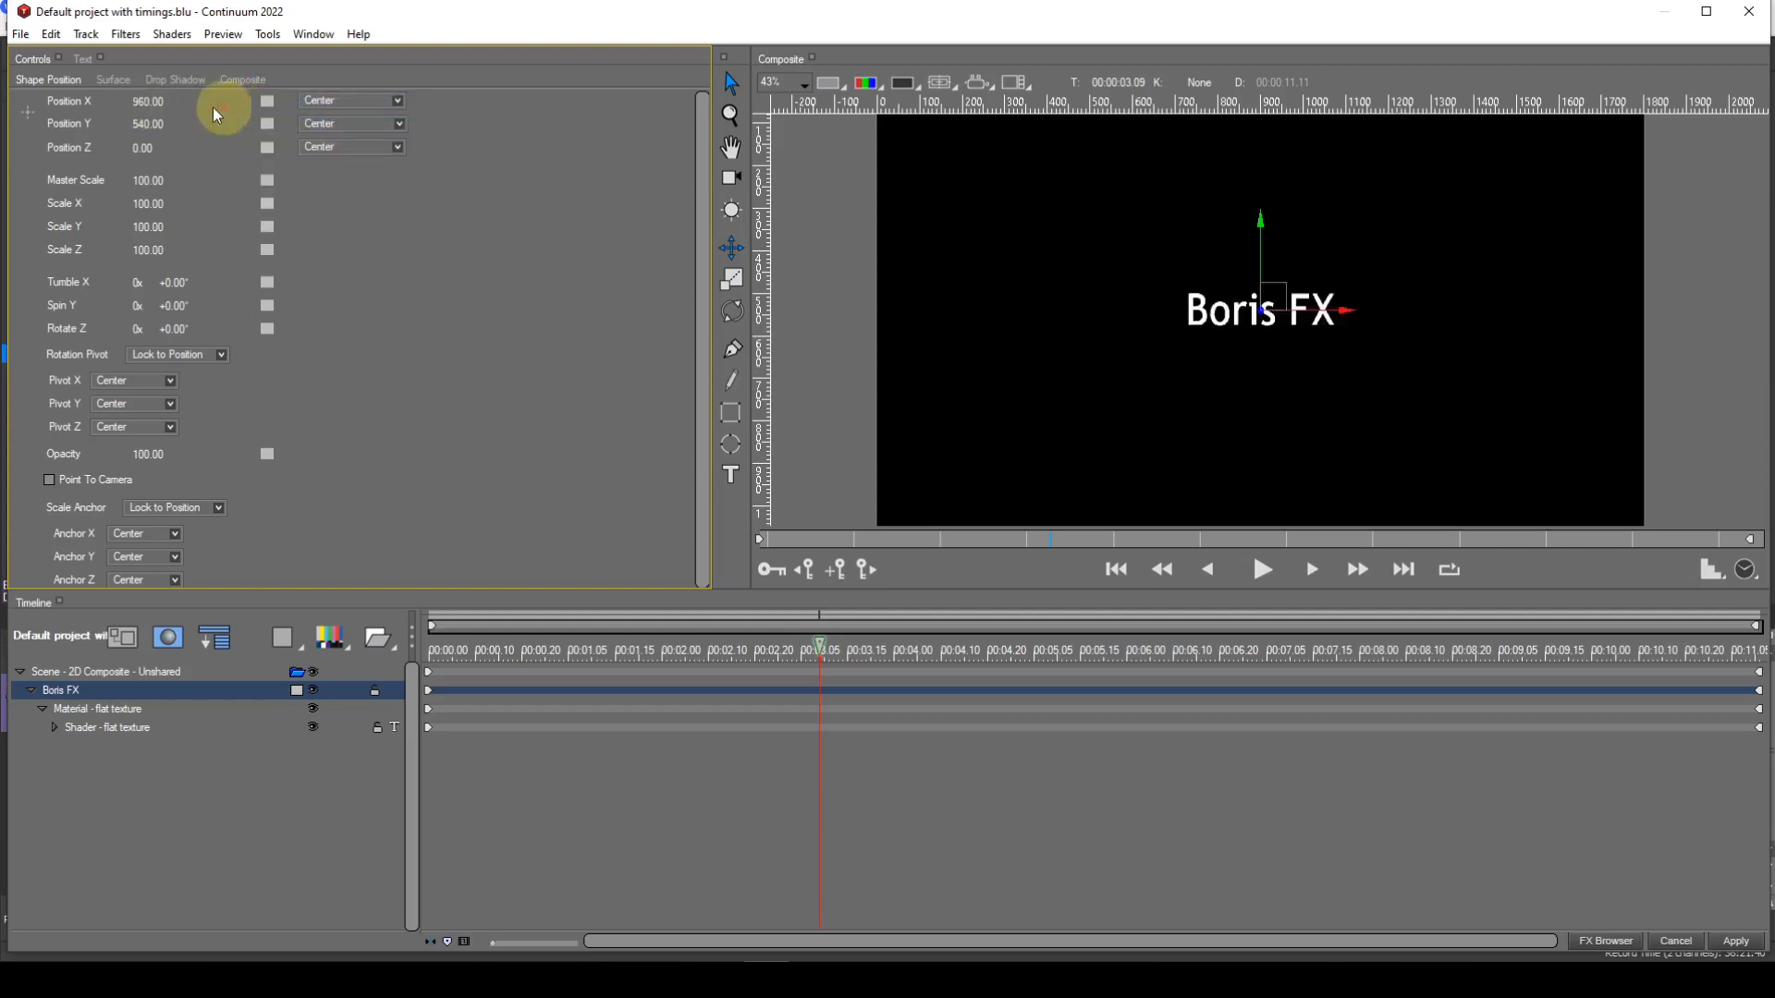
Step: Try changing Position X to about 1430 directly from None, and return its interpolation to None
drag(145, 103, 152, 102)
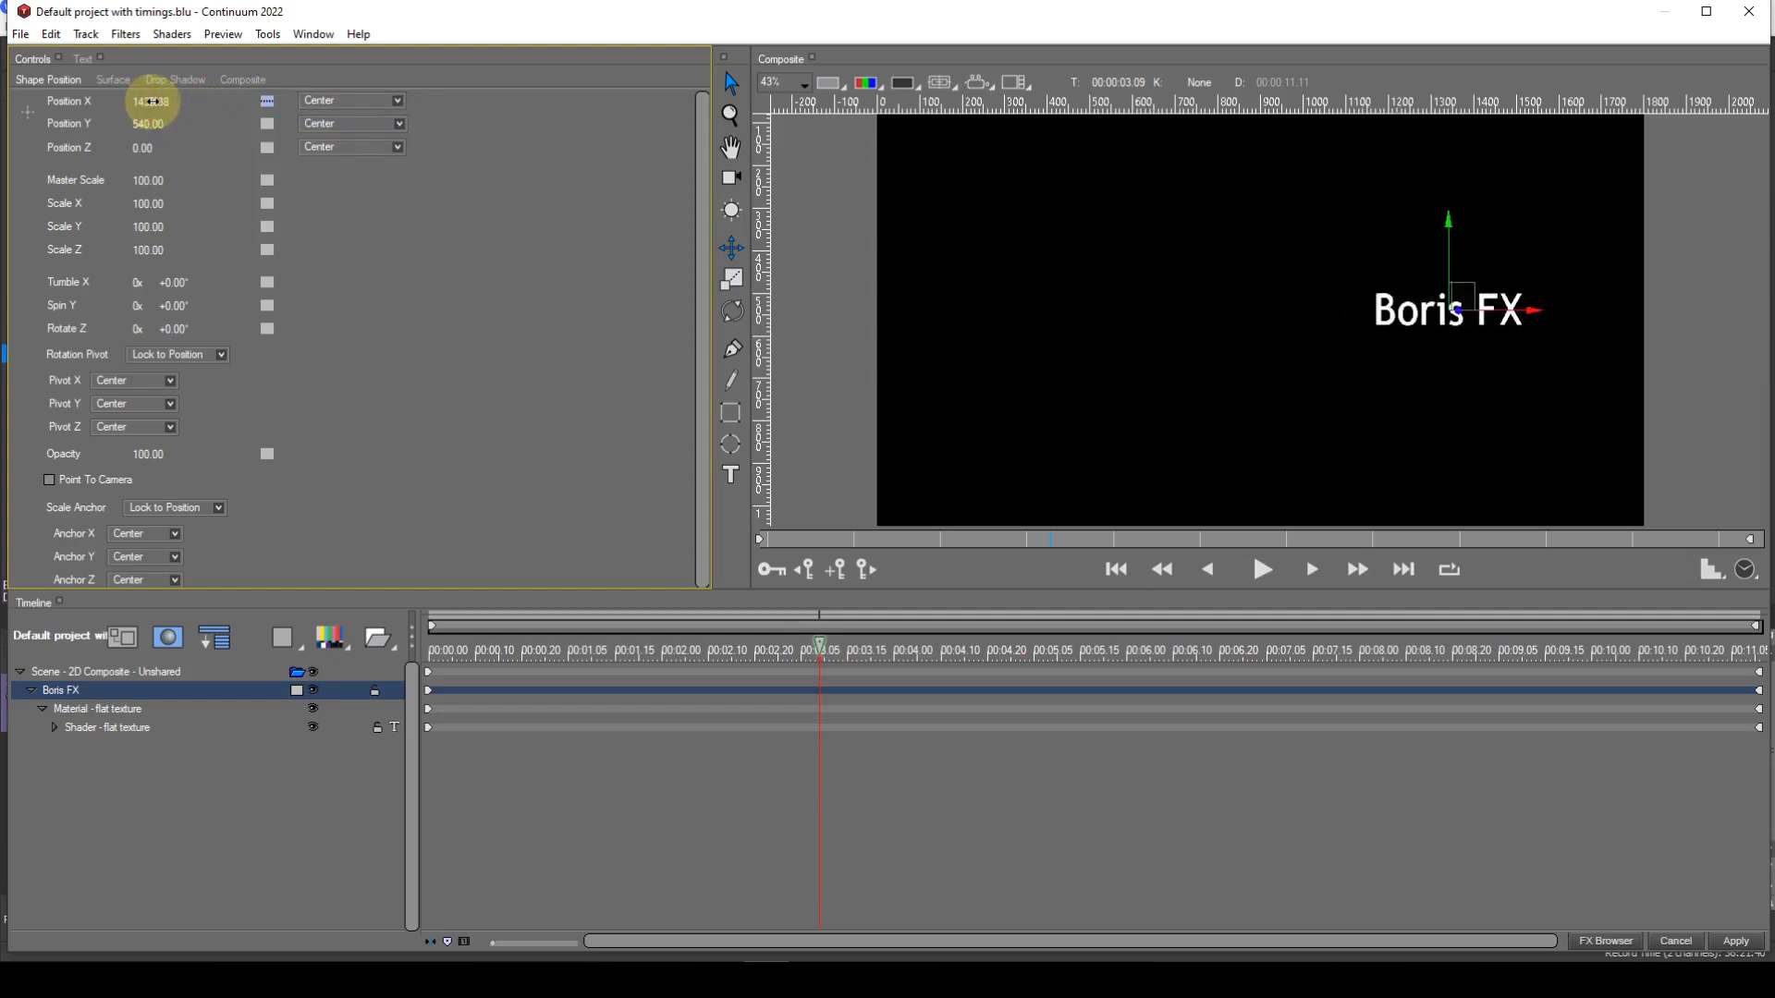
right_click(268, 109)
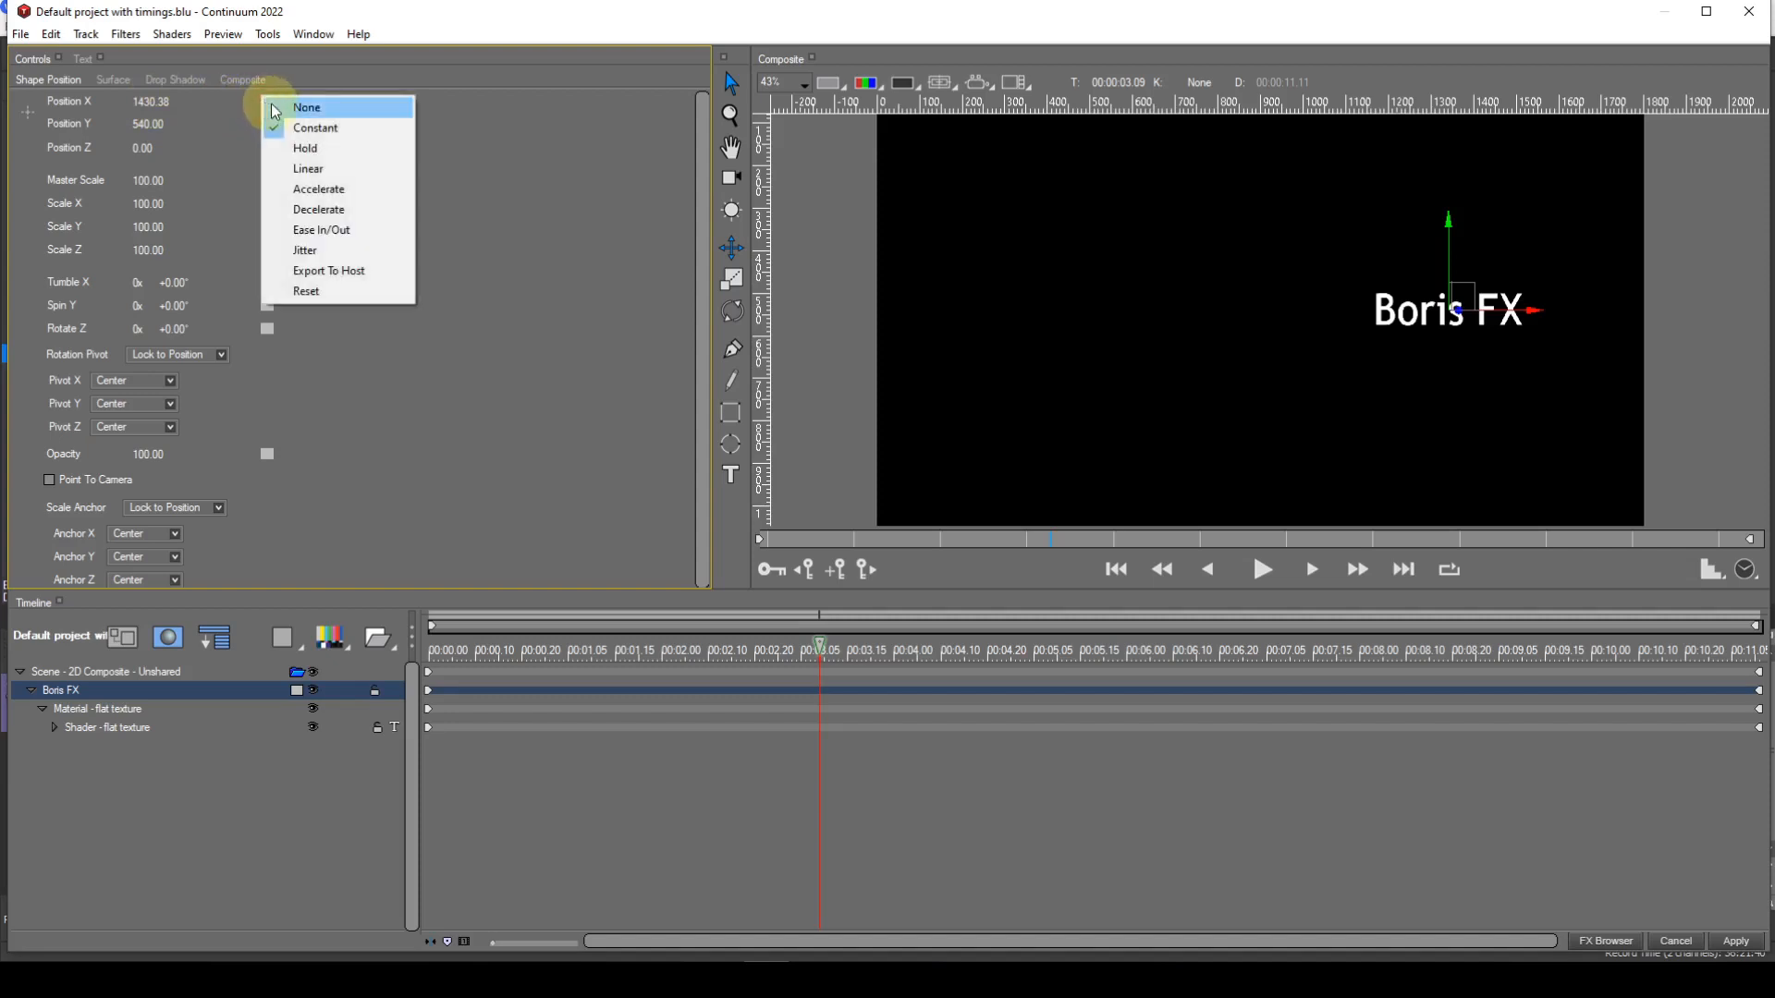
click(274, 109)
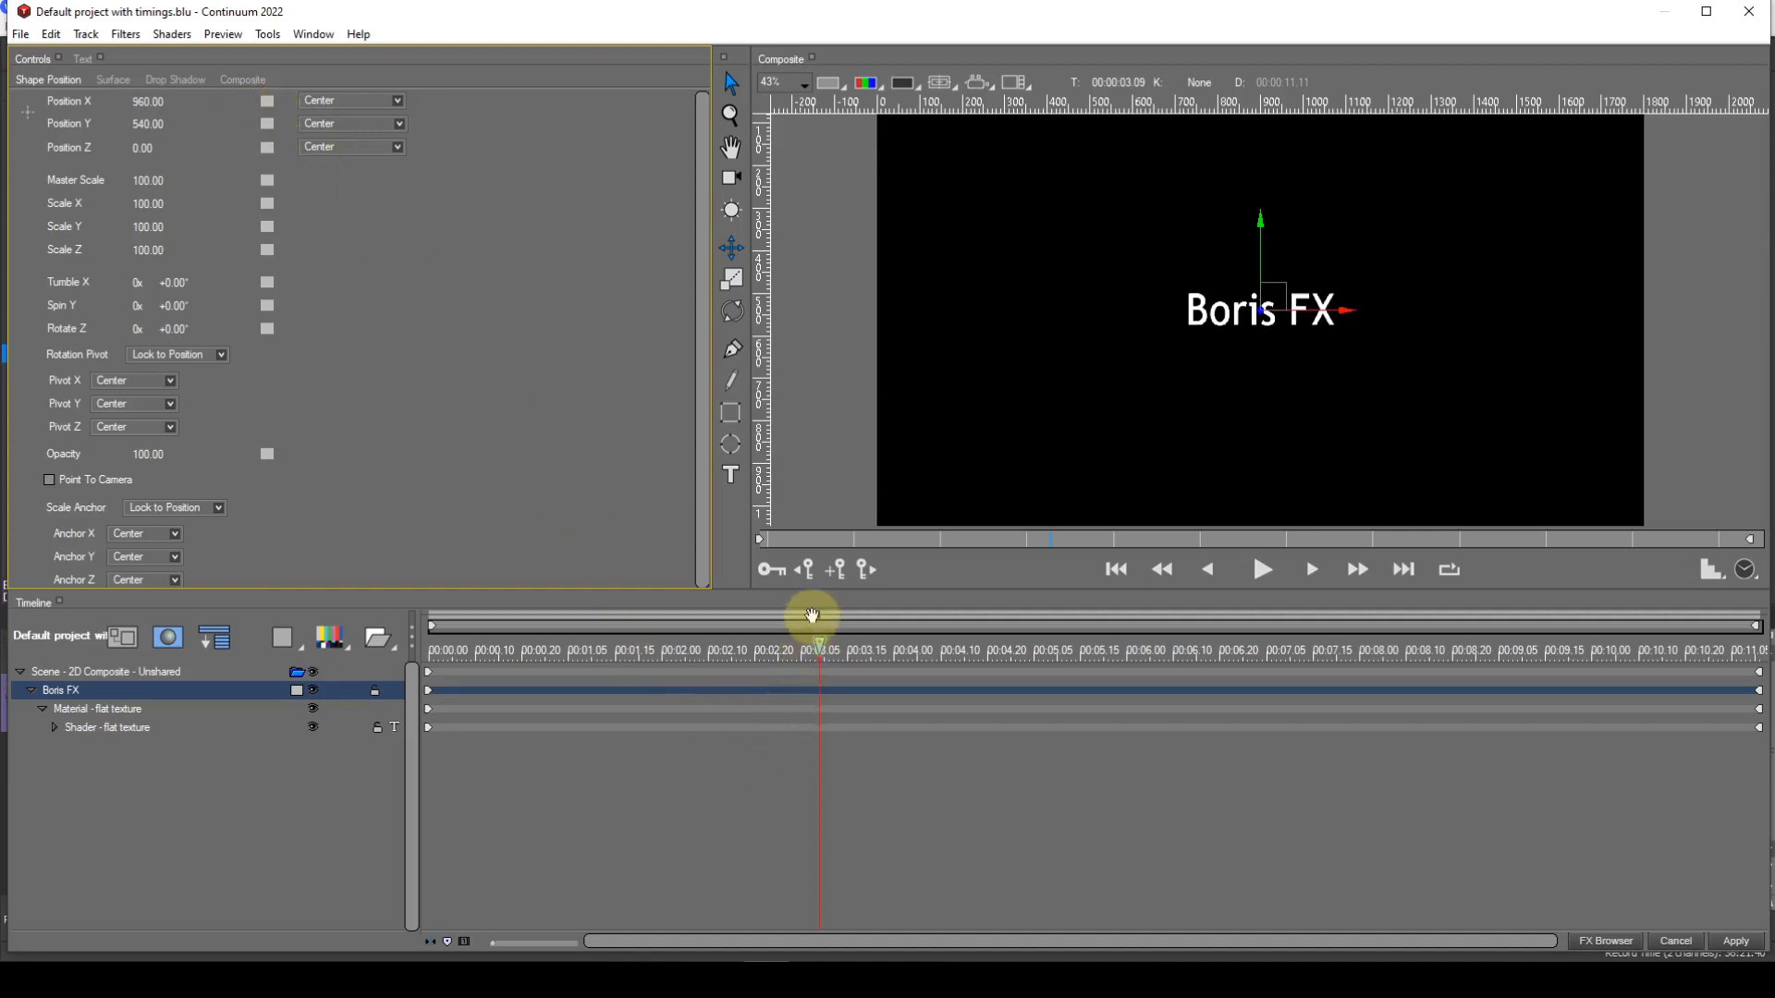
Step: Add a text keyframe at 00:00:03.09 with Accelerate interpolation and Position X about 1430, checking the position at 00:00:06.03
click(838, 571)
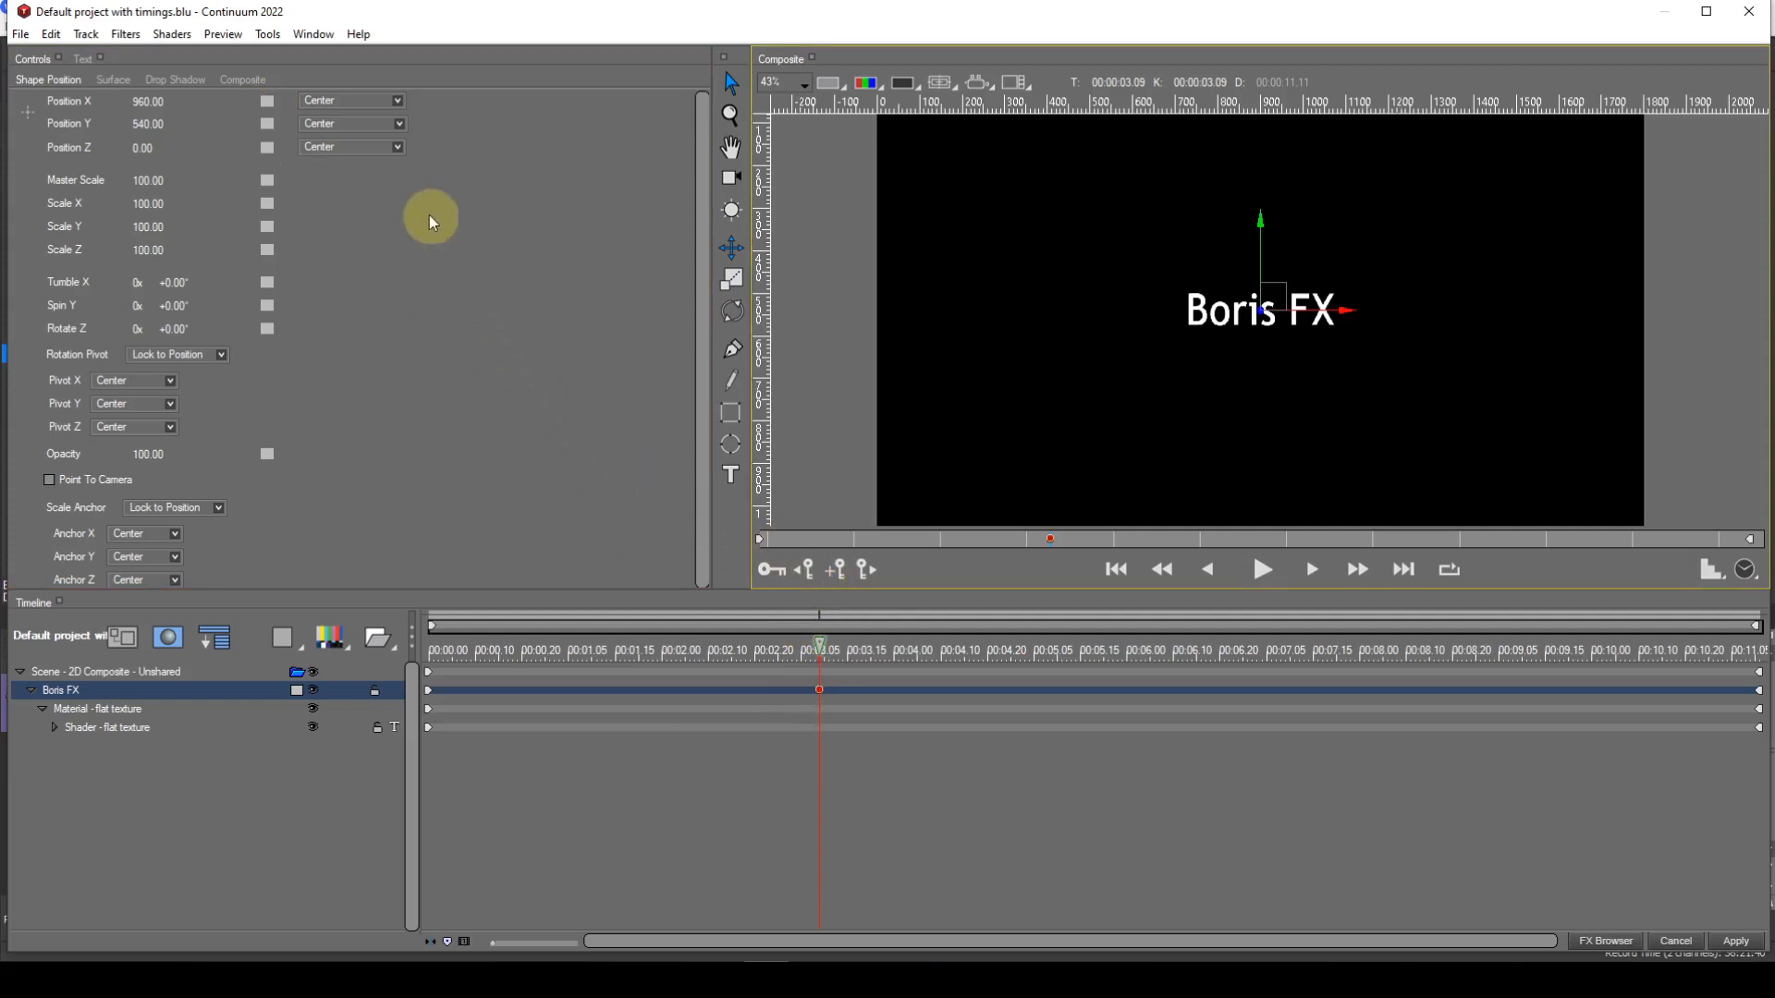
right_click(267, 113)
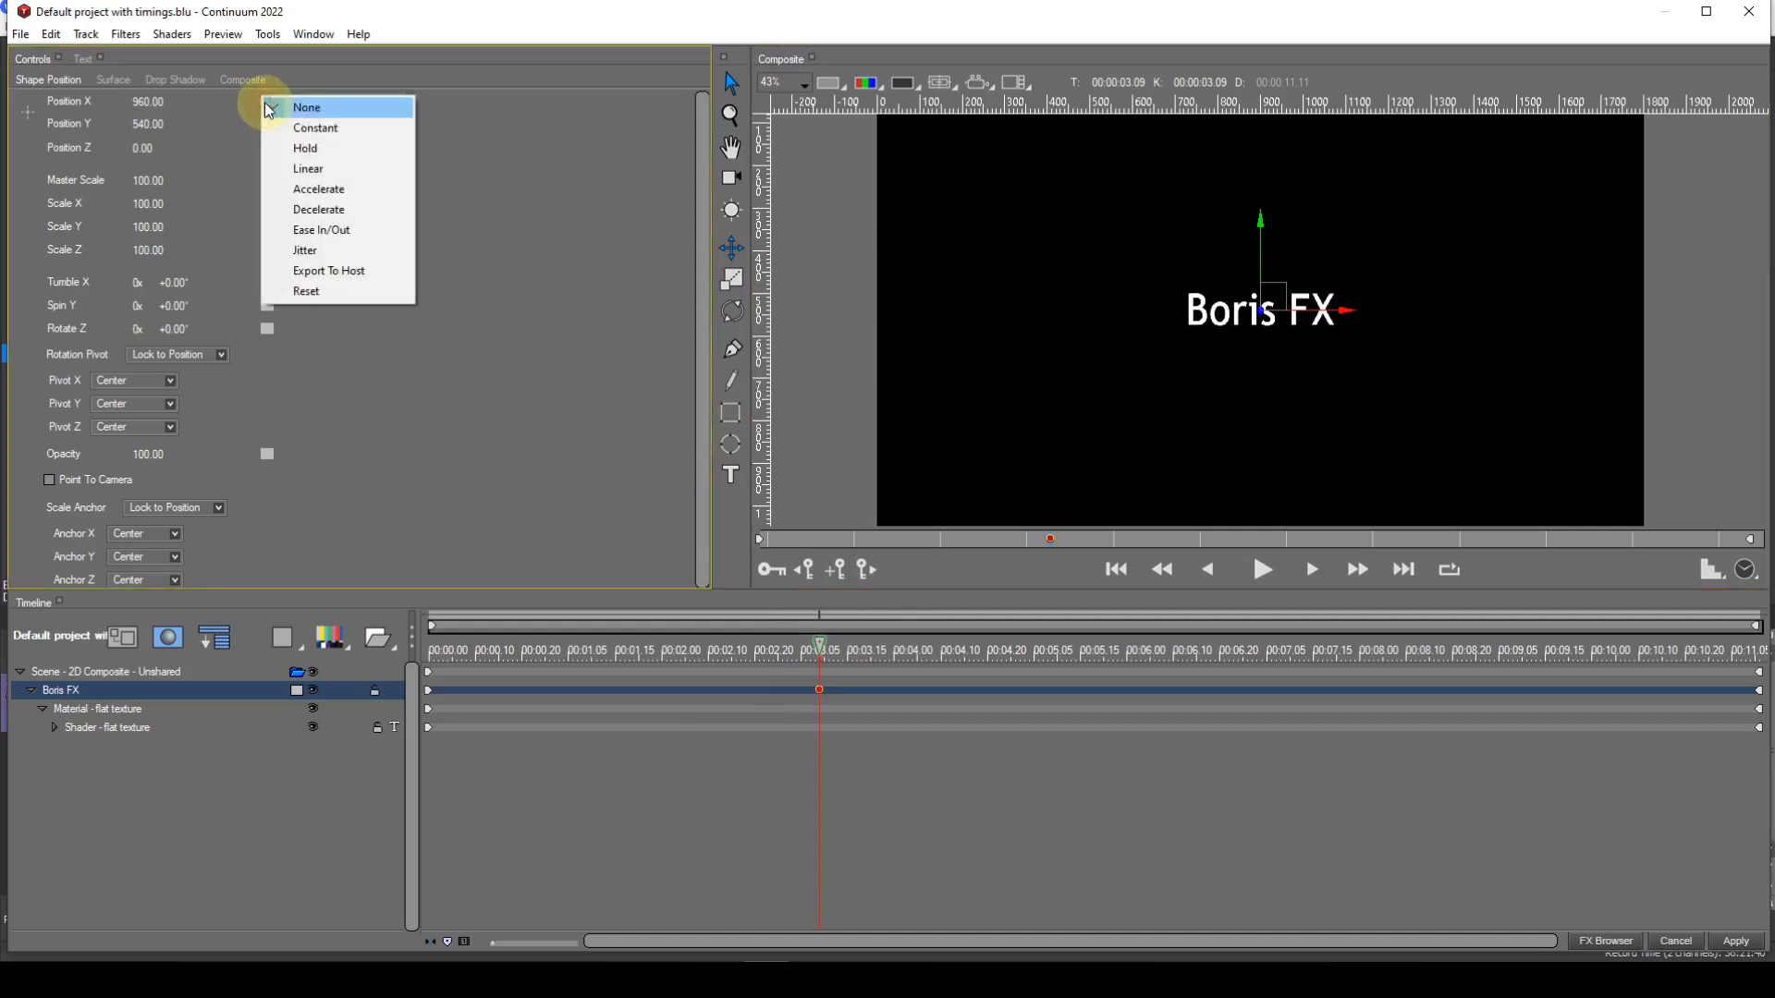
click(281, 192)
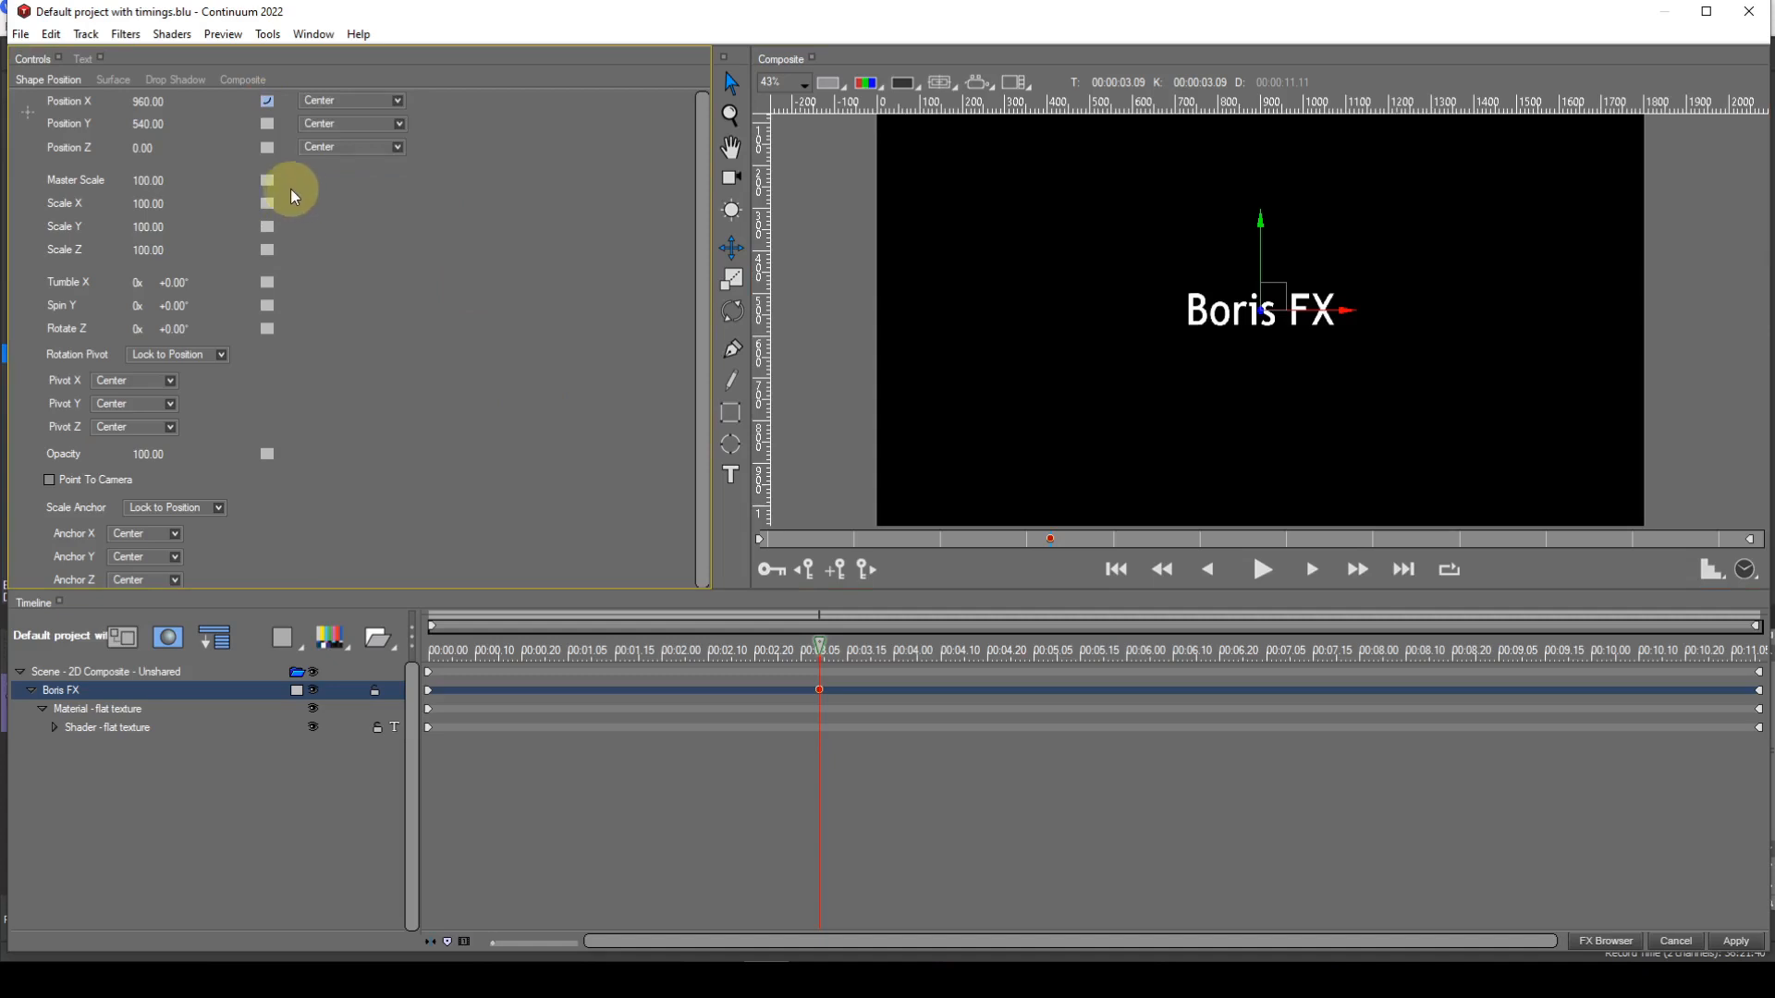
click(1142, 656)
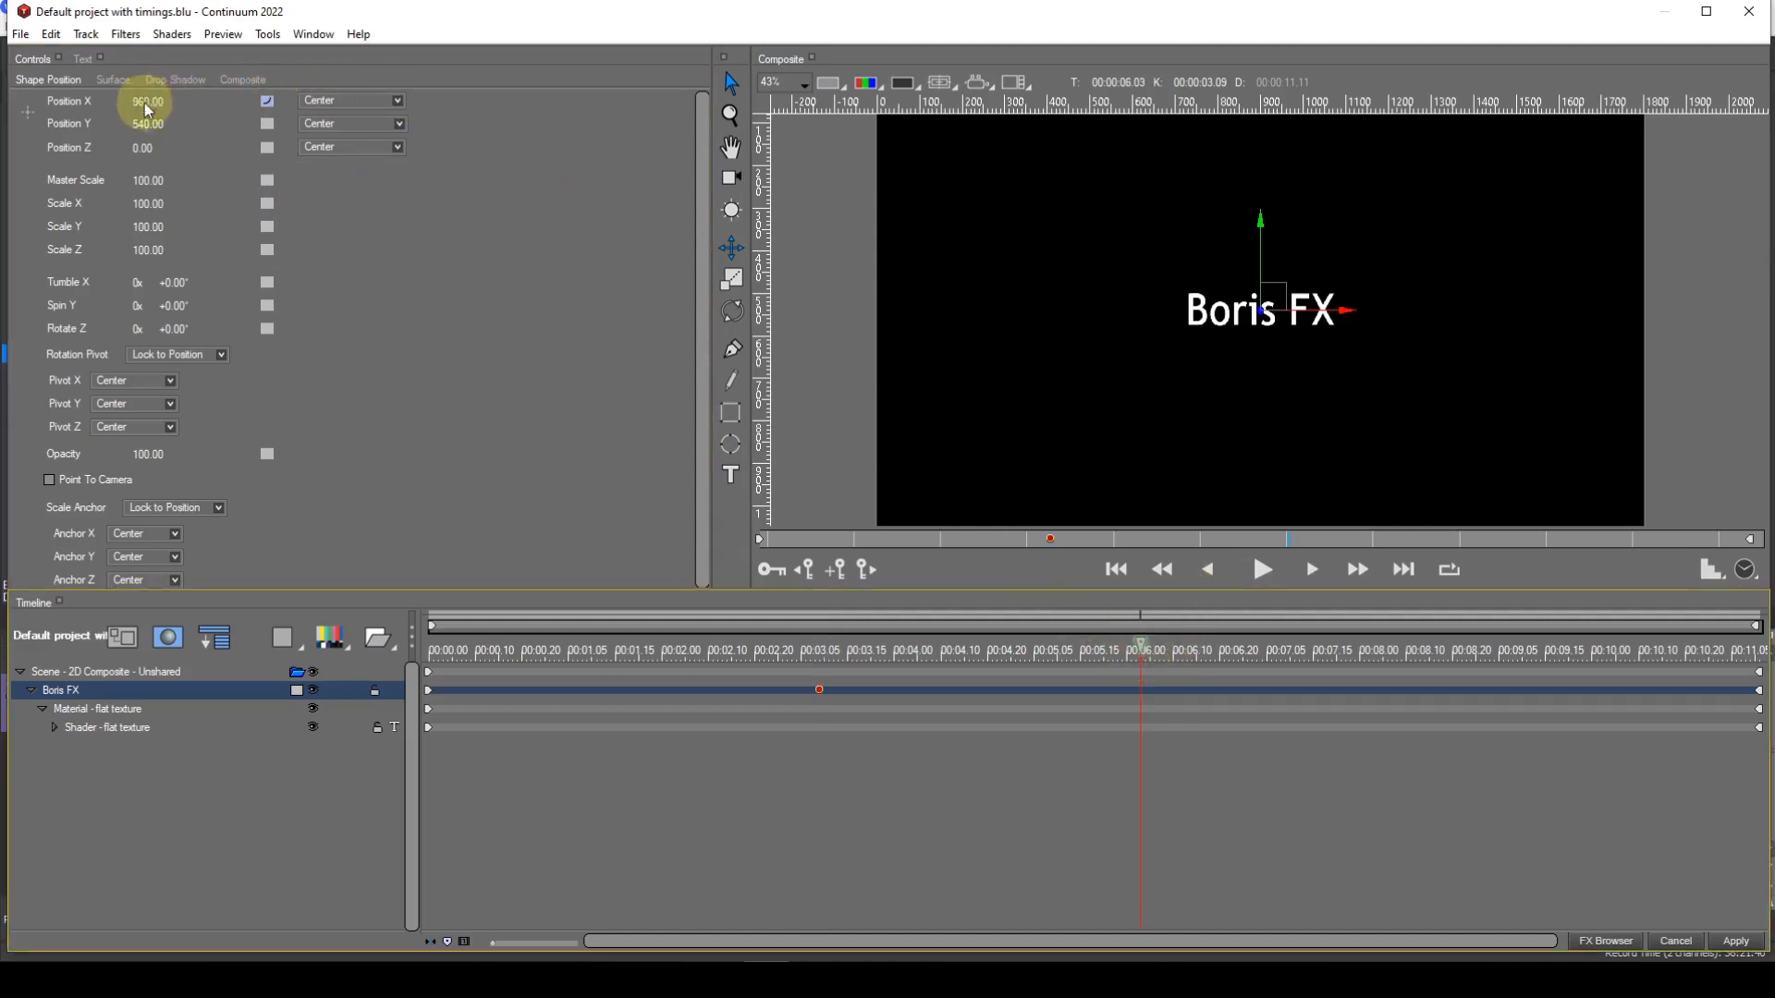
drag(146, 110, 149, 103)
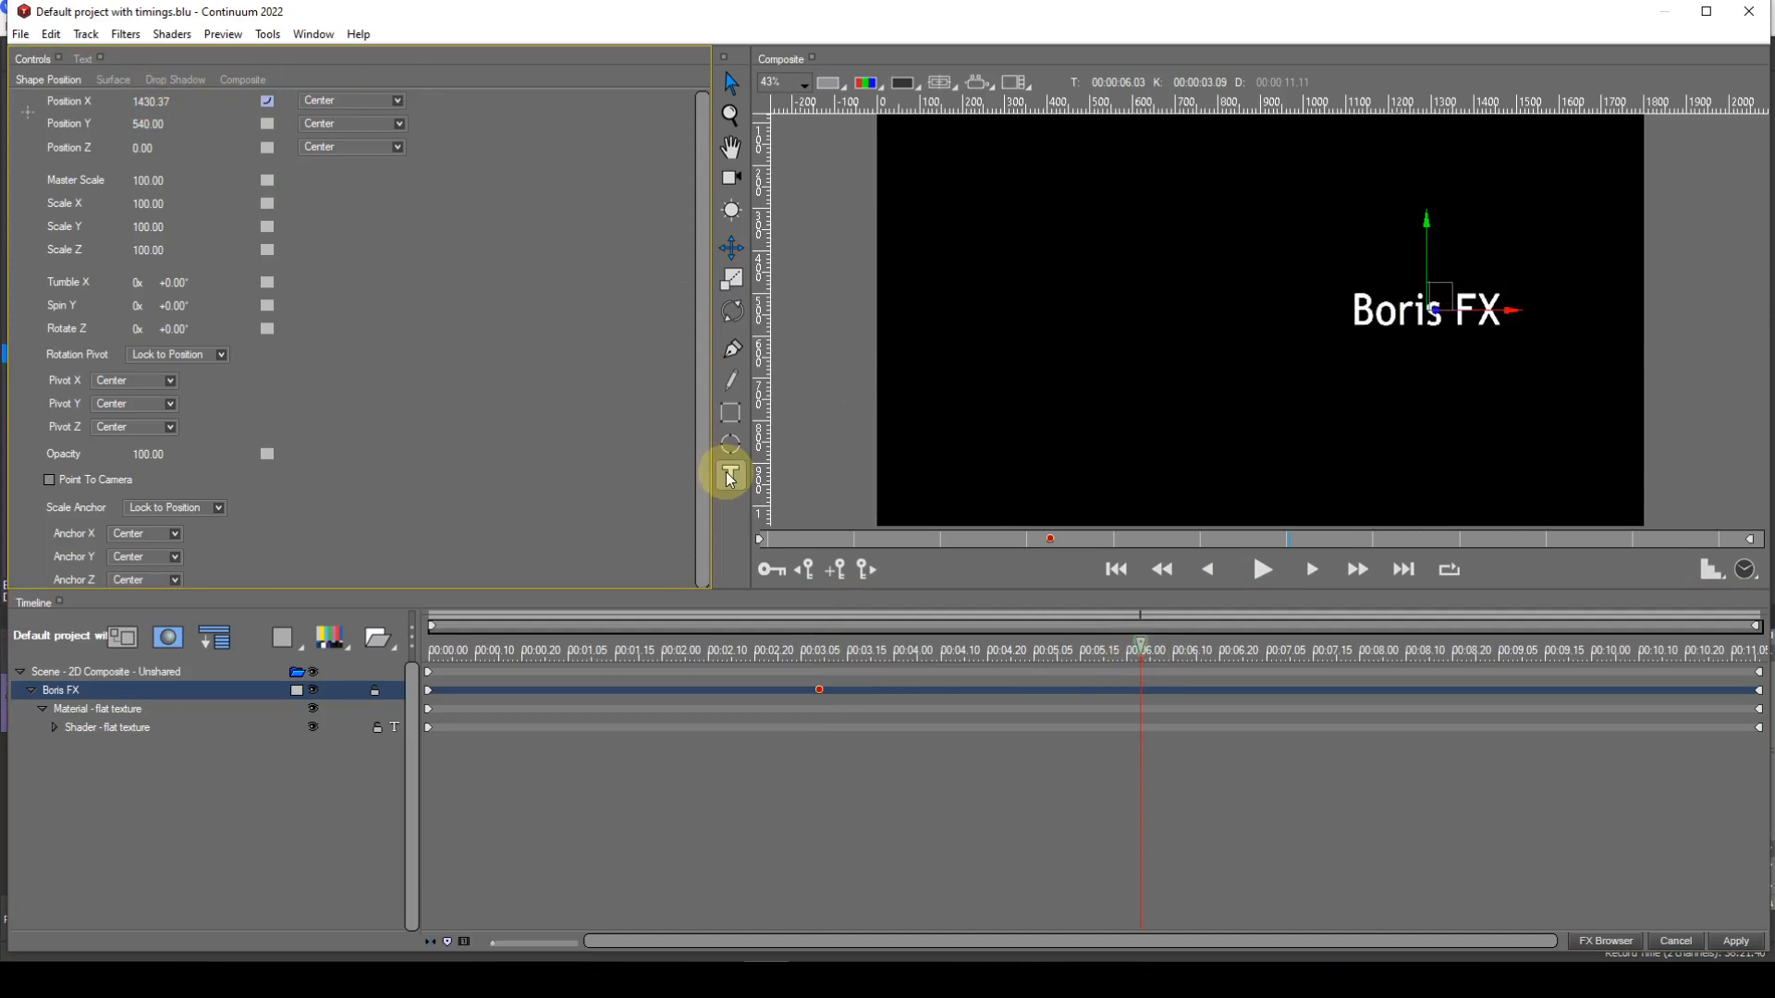
Step: With no keyframe selected, change the text track's Position X to about 972 at 00:00:06.03 and select the resulting keyframe
click(900, 674)
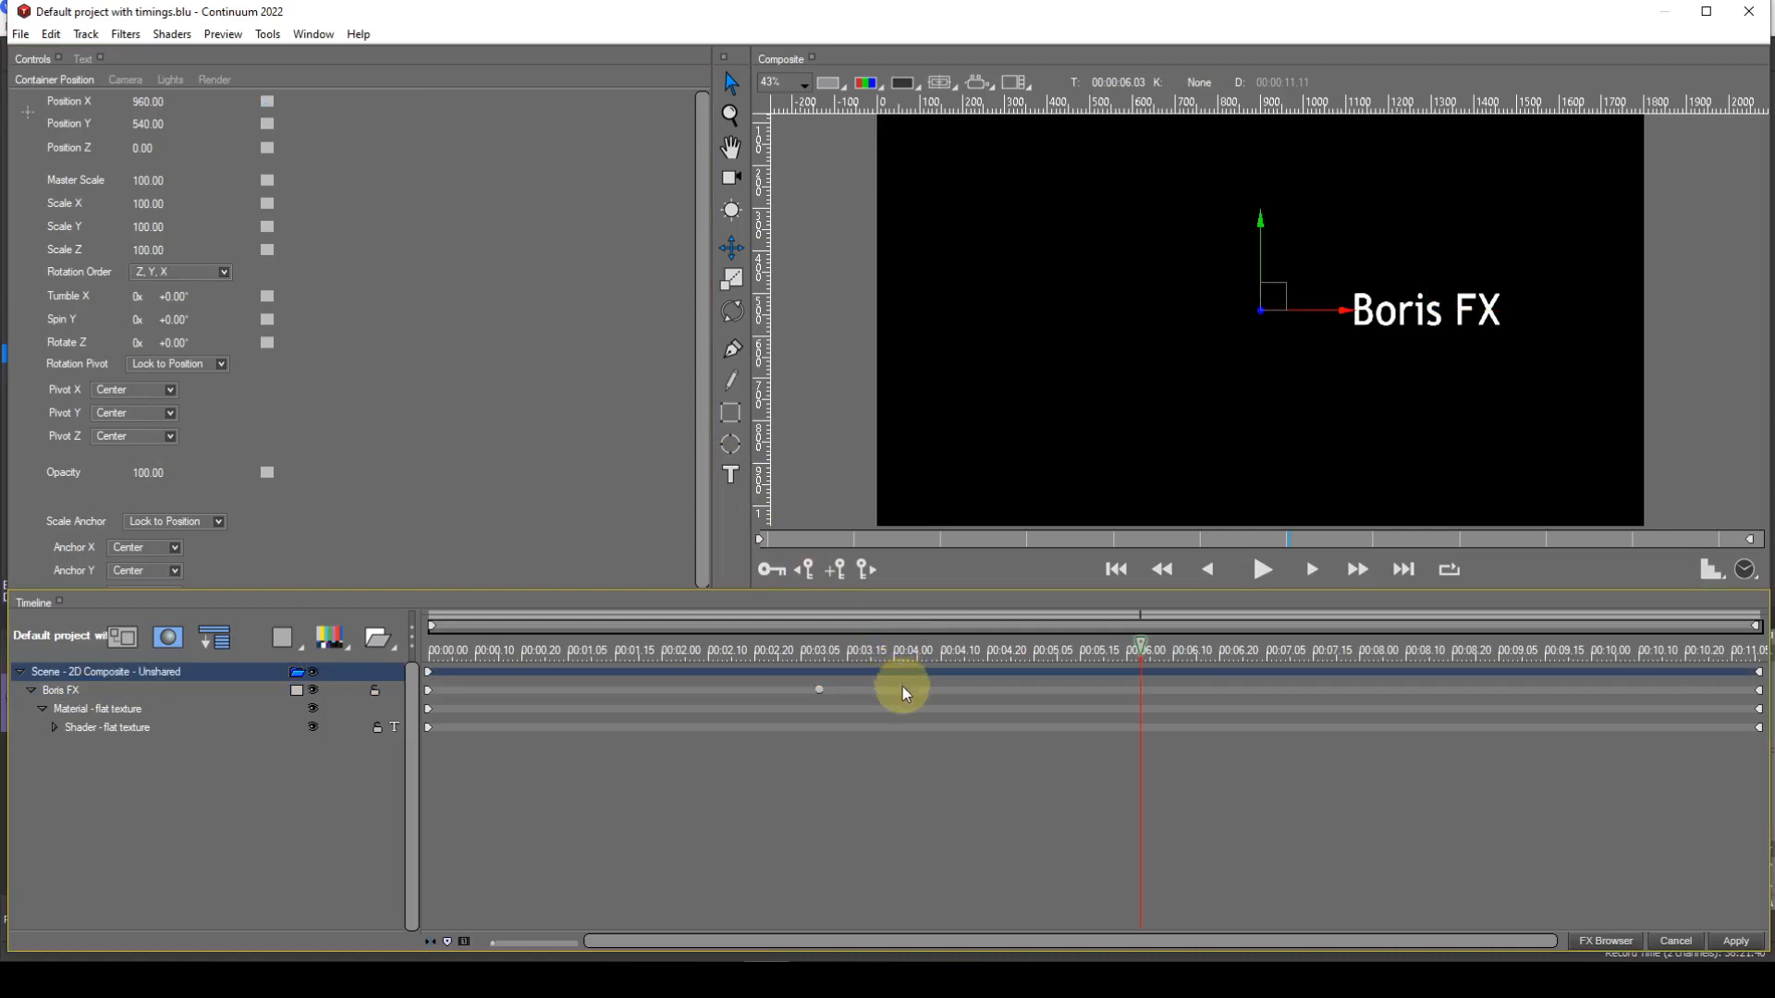
click(905, 691)
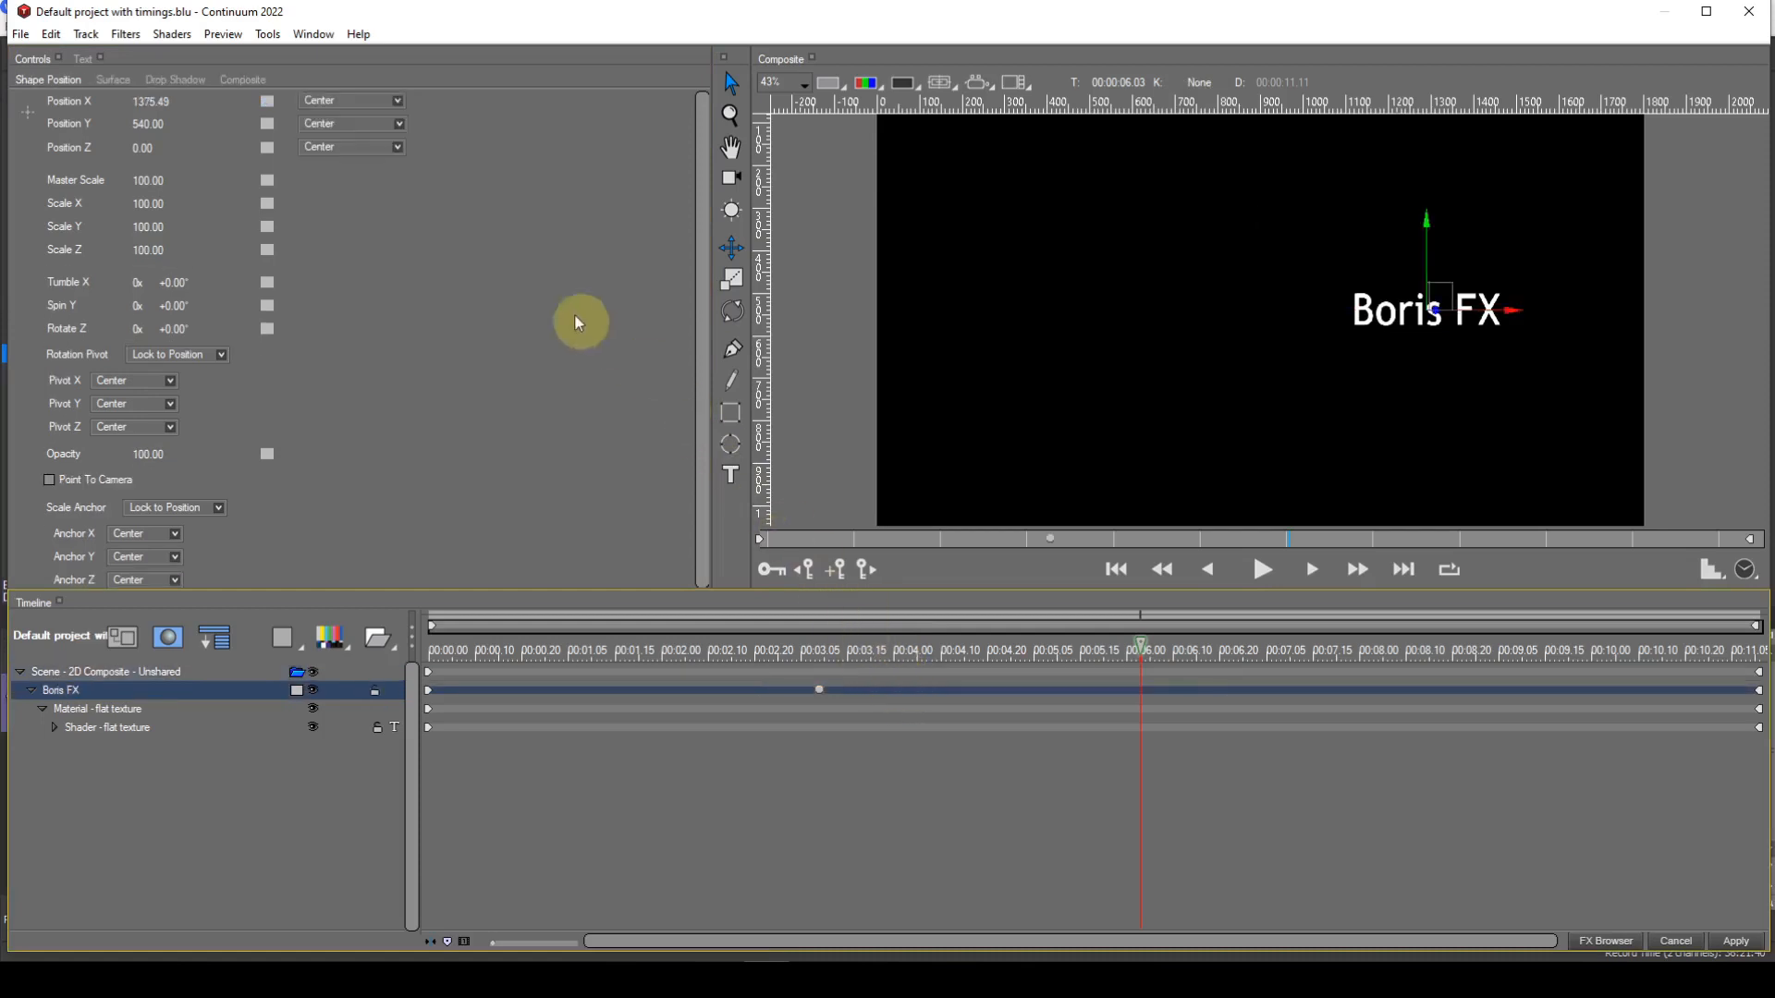
right_click(268, 103)
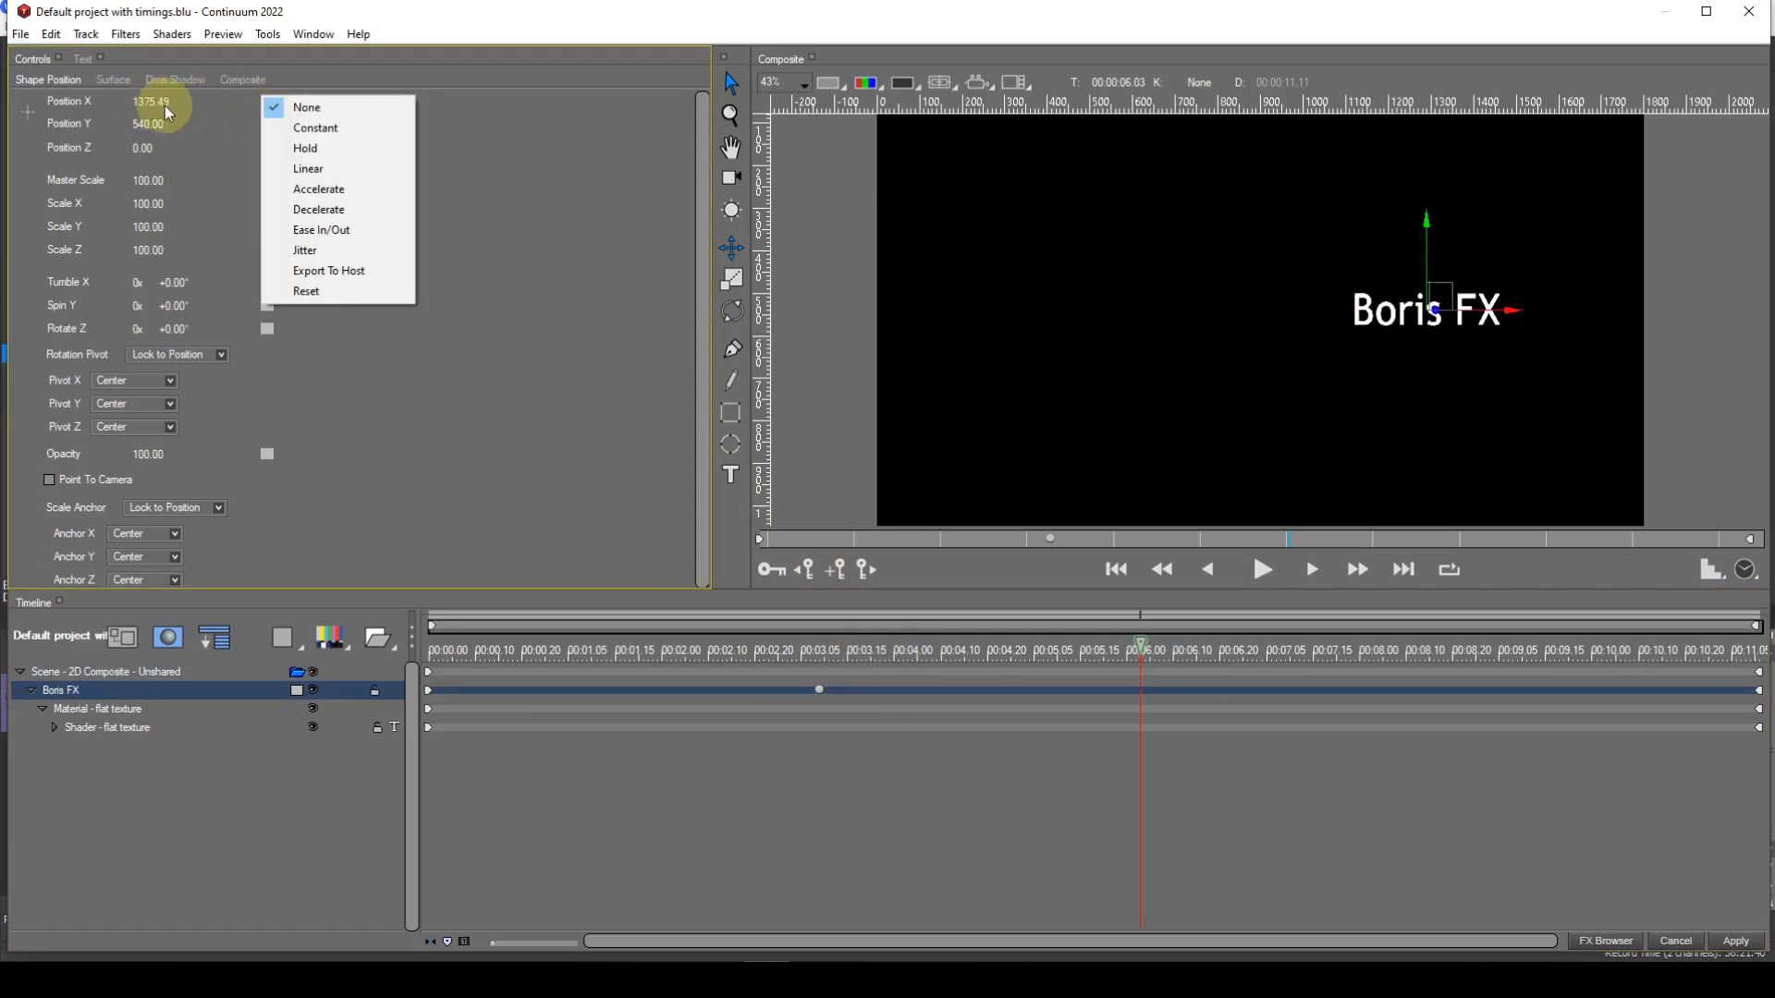
mouse_move(144, 102)
mouse_down()
mouse_move(120, 103)
mouse_move(137, 102)
mouse_up()
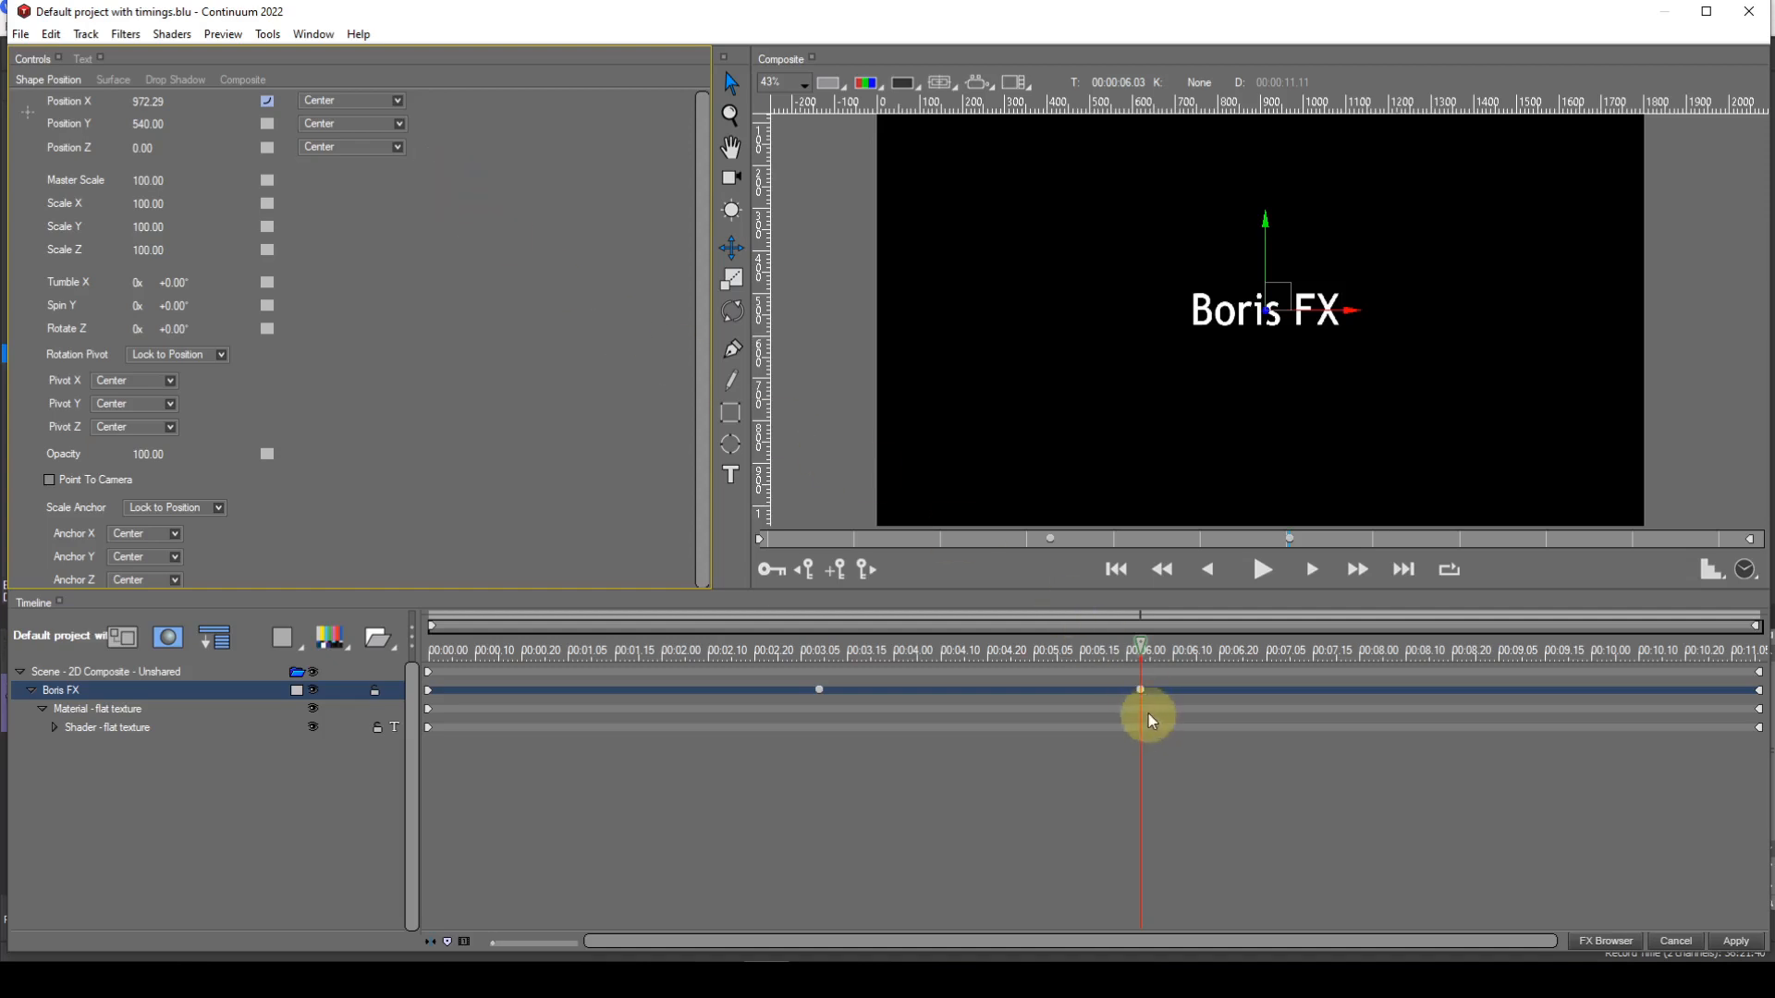
click(1140, 690)
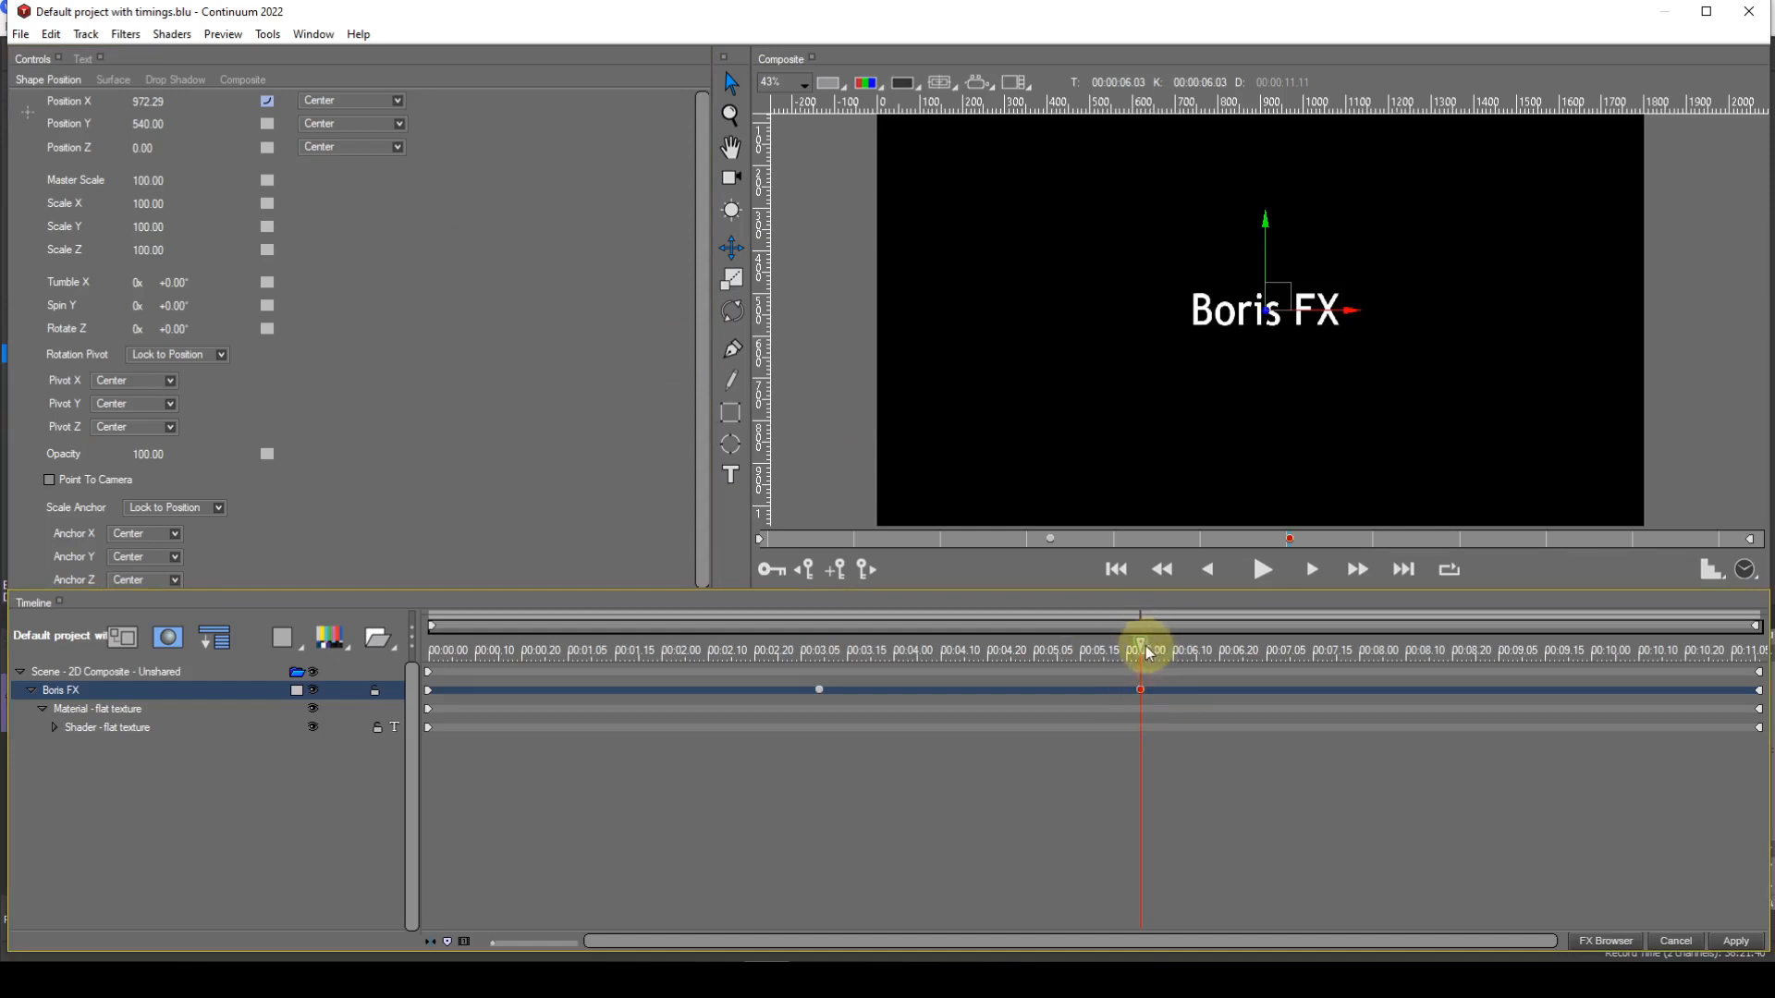
Step: Set Position X of the 00:00:06.03 keyframe to about 1241 and add a keyframe at 00:00:07.22 with Linear Position X interpolation
drag(1153, 655, 1345, 649)
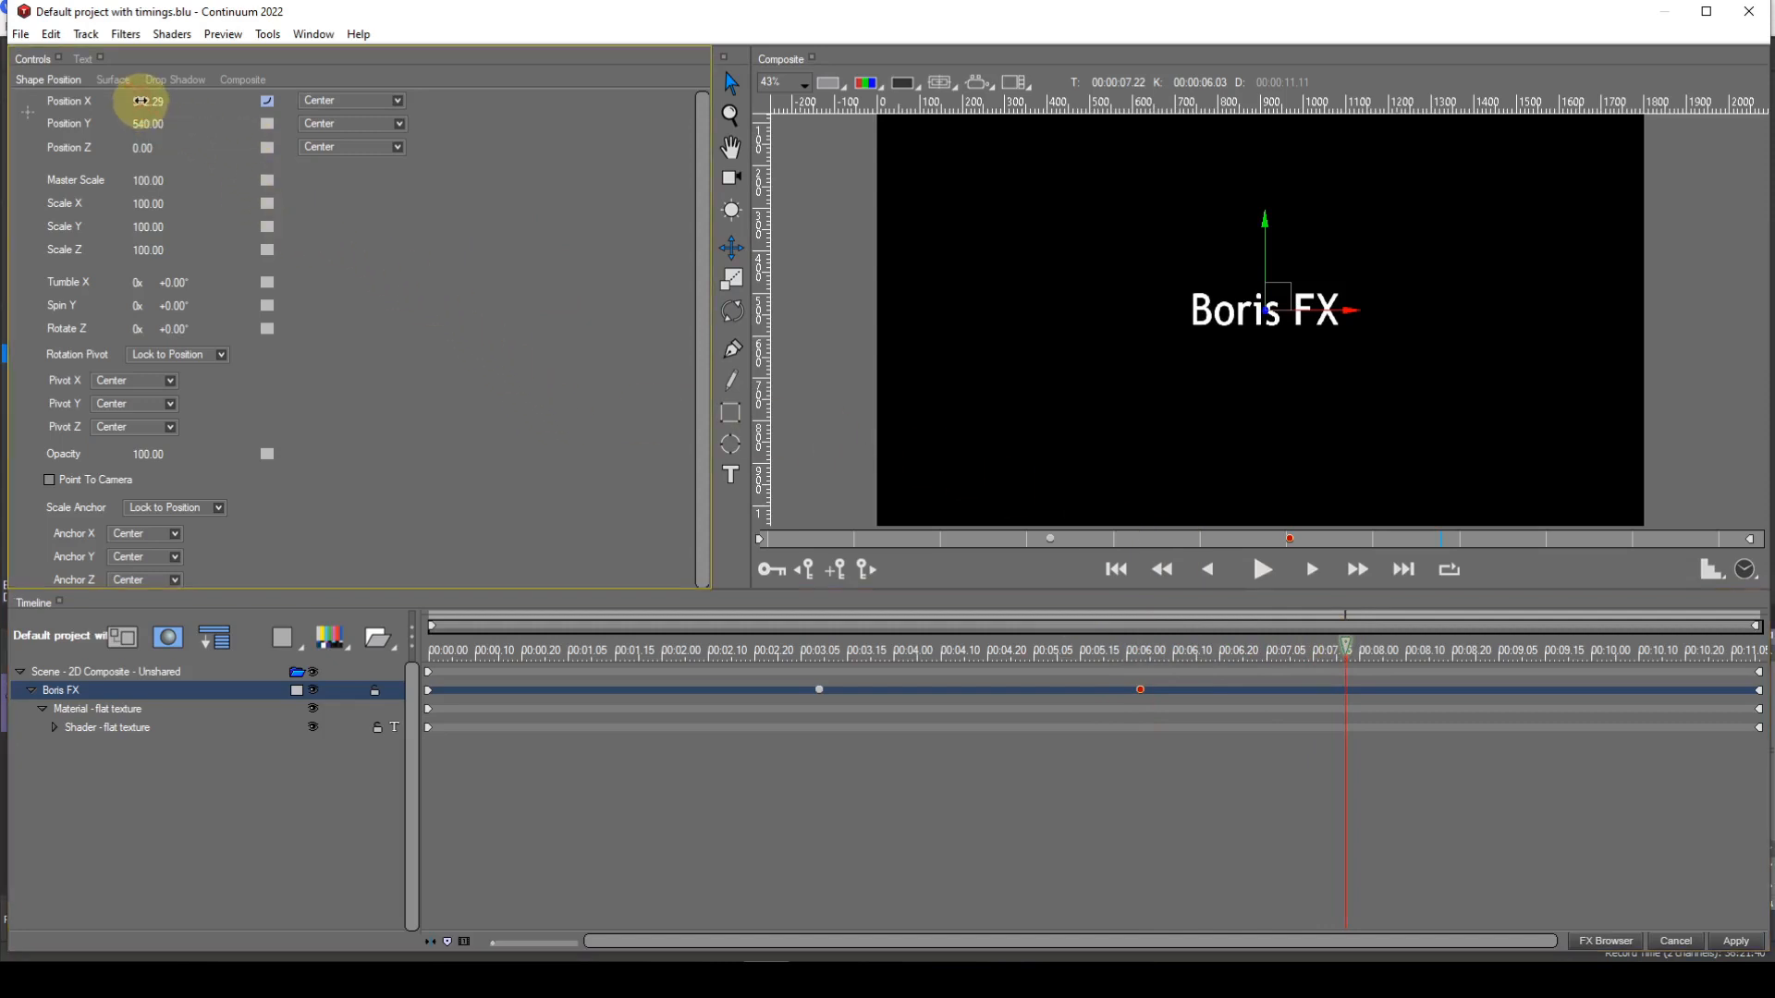
drag(140, 101, 144, 101)
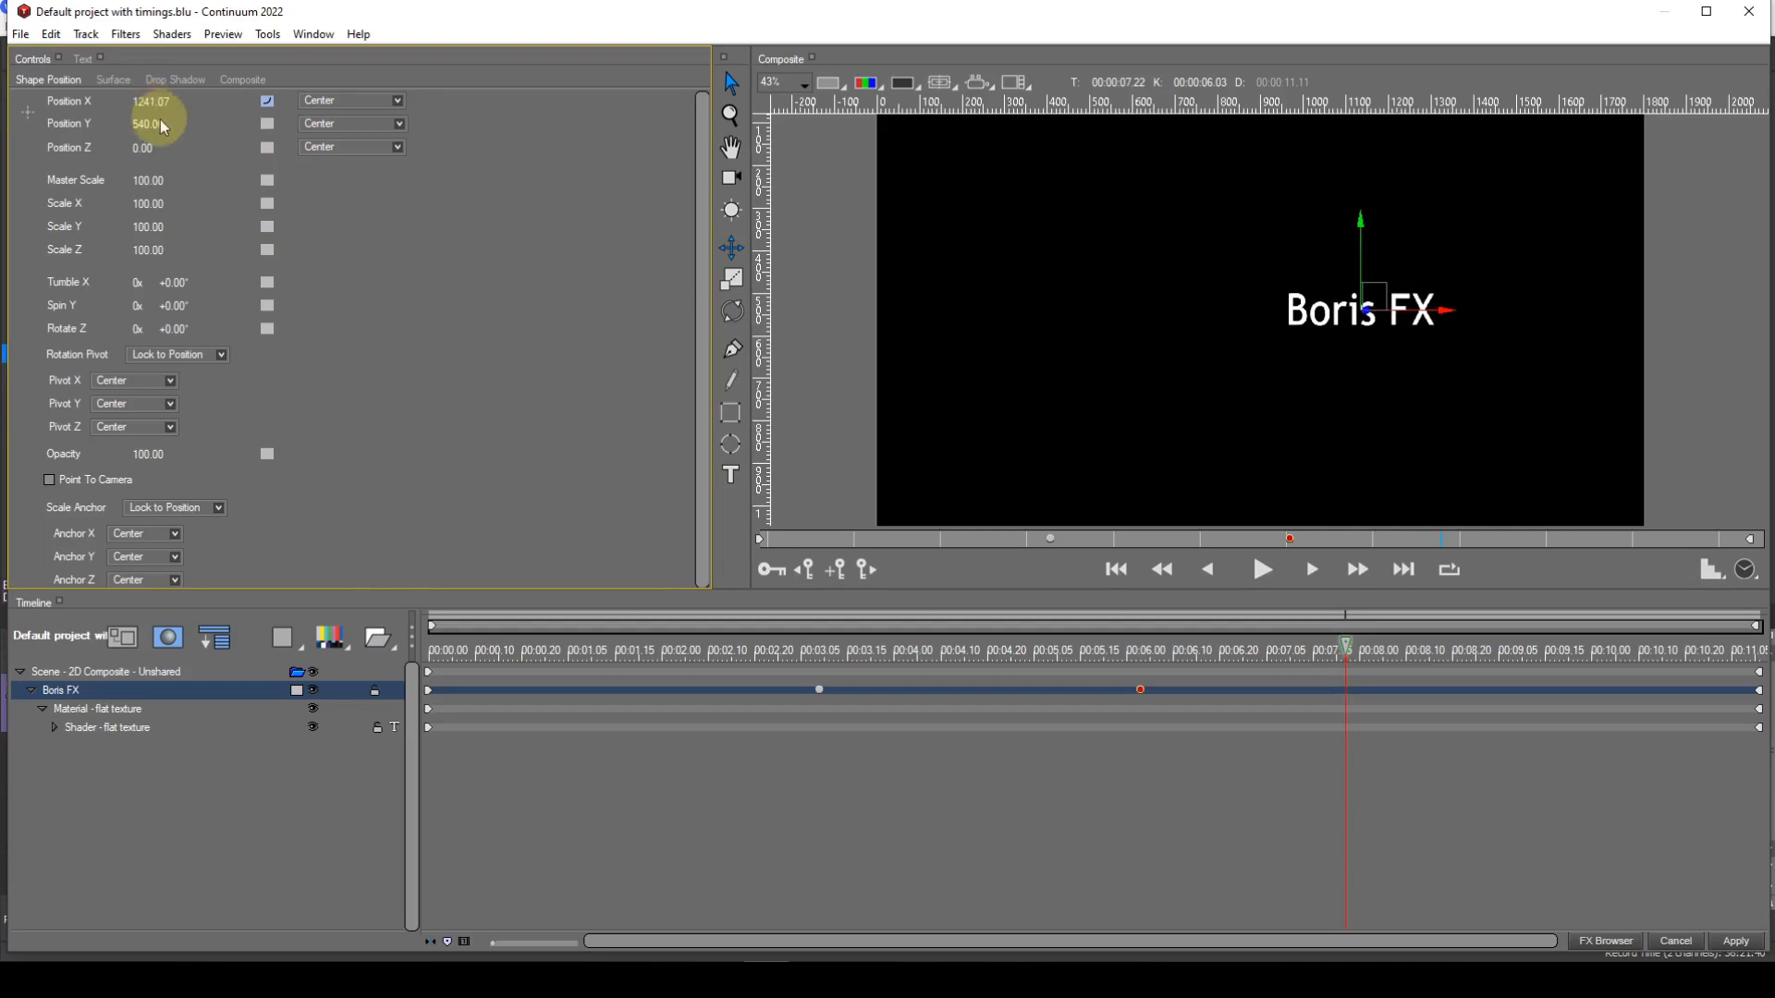
click(830, 572)
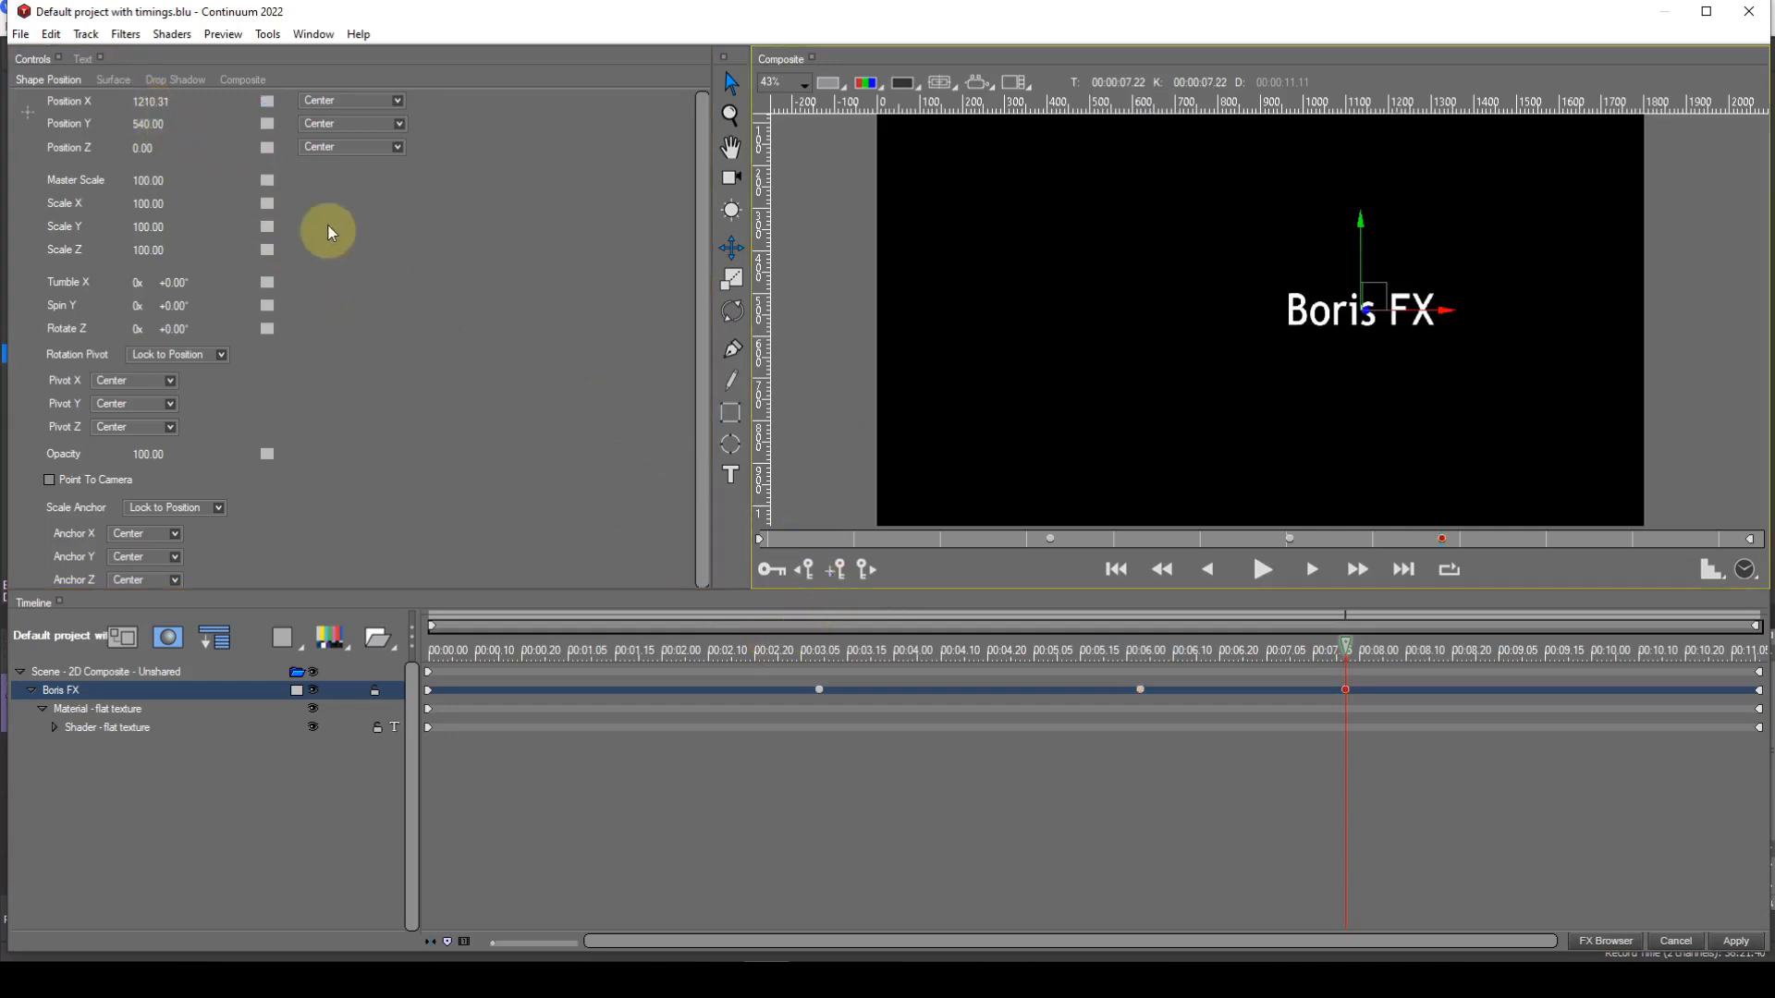
click(267, 111)
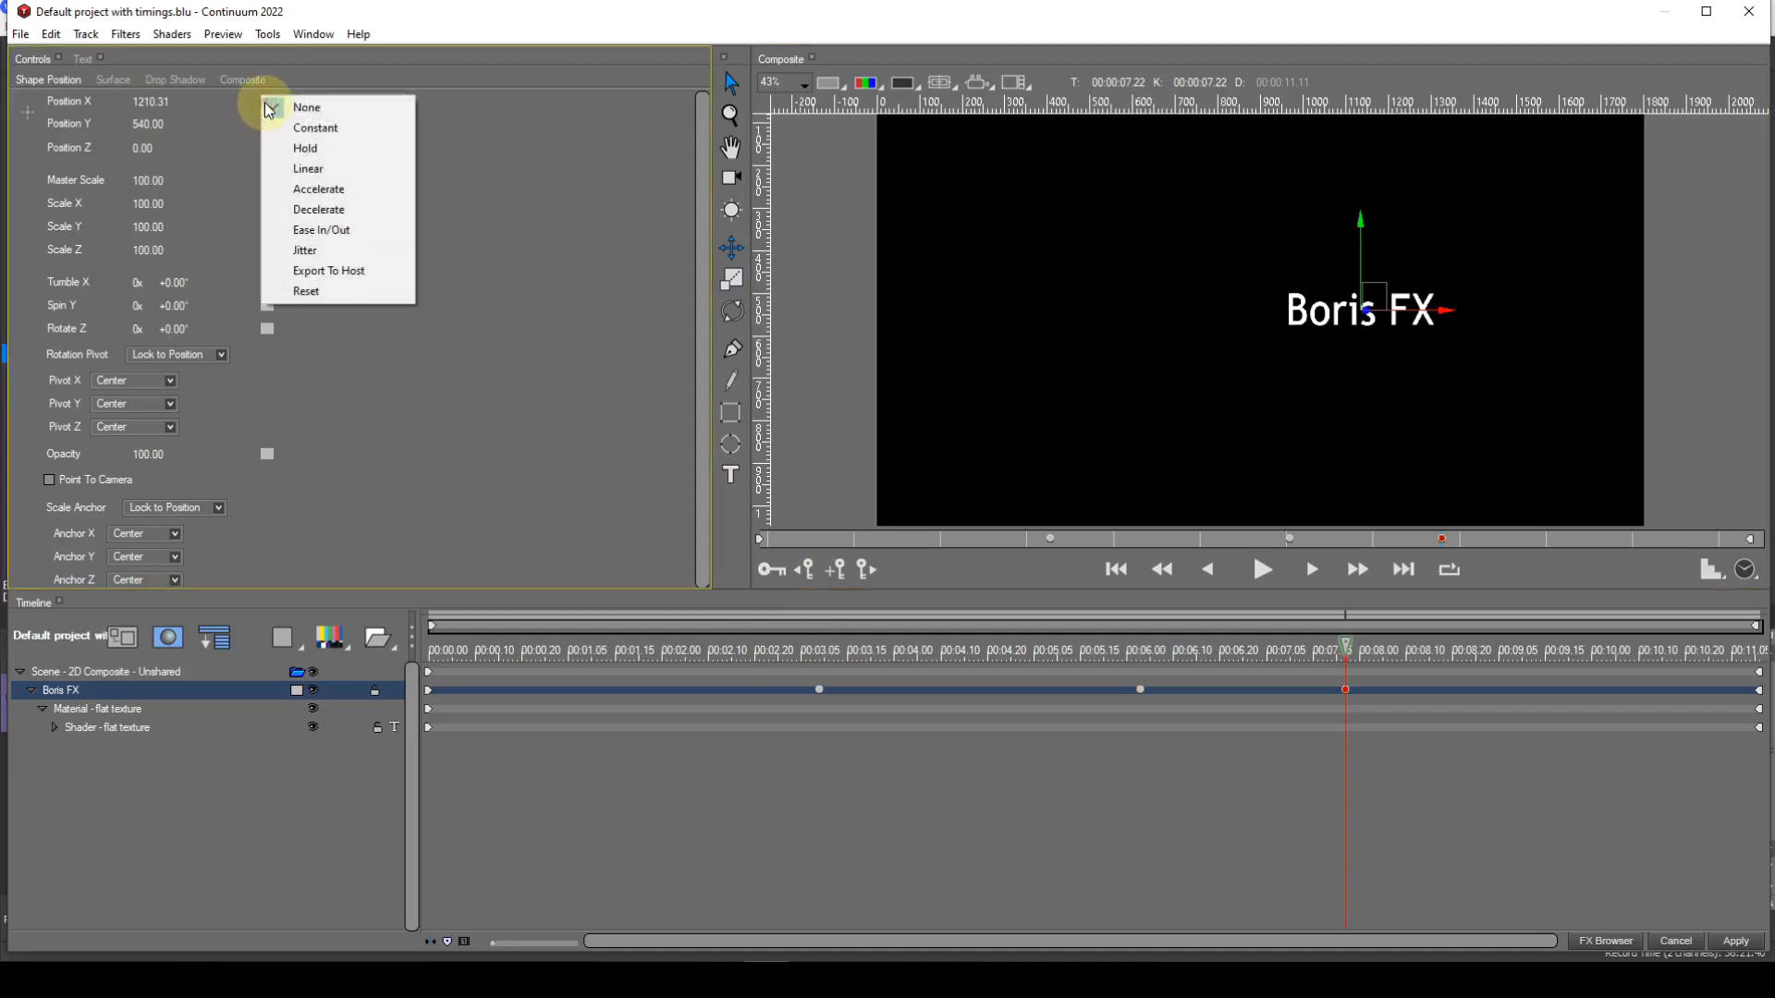
click(286, 170)
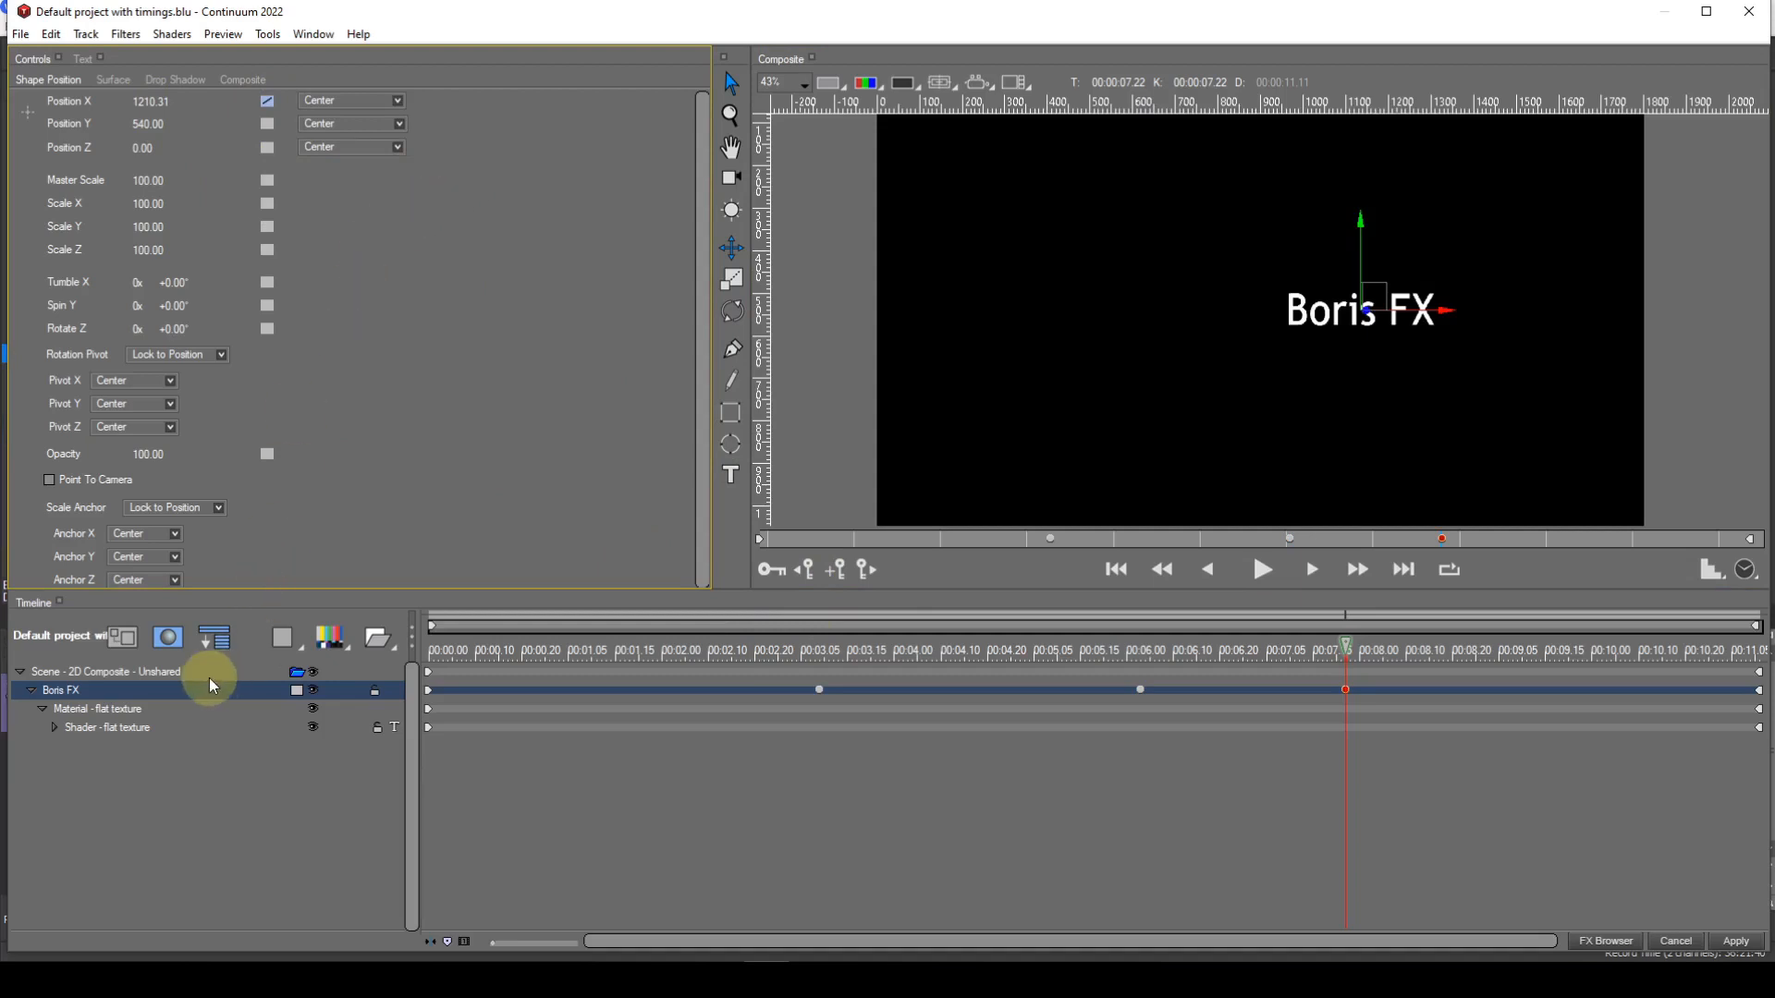
Step: Delete the Scene - 2D Composite container and add a new Flat Text track to the empty timeline
click(152, 677)
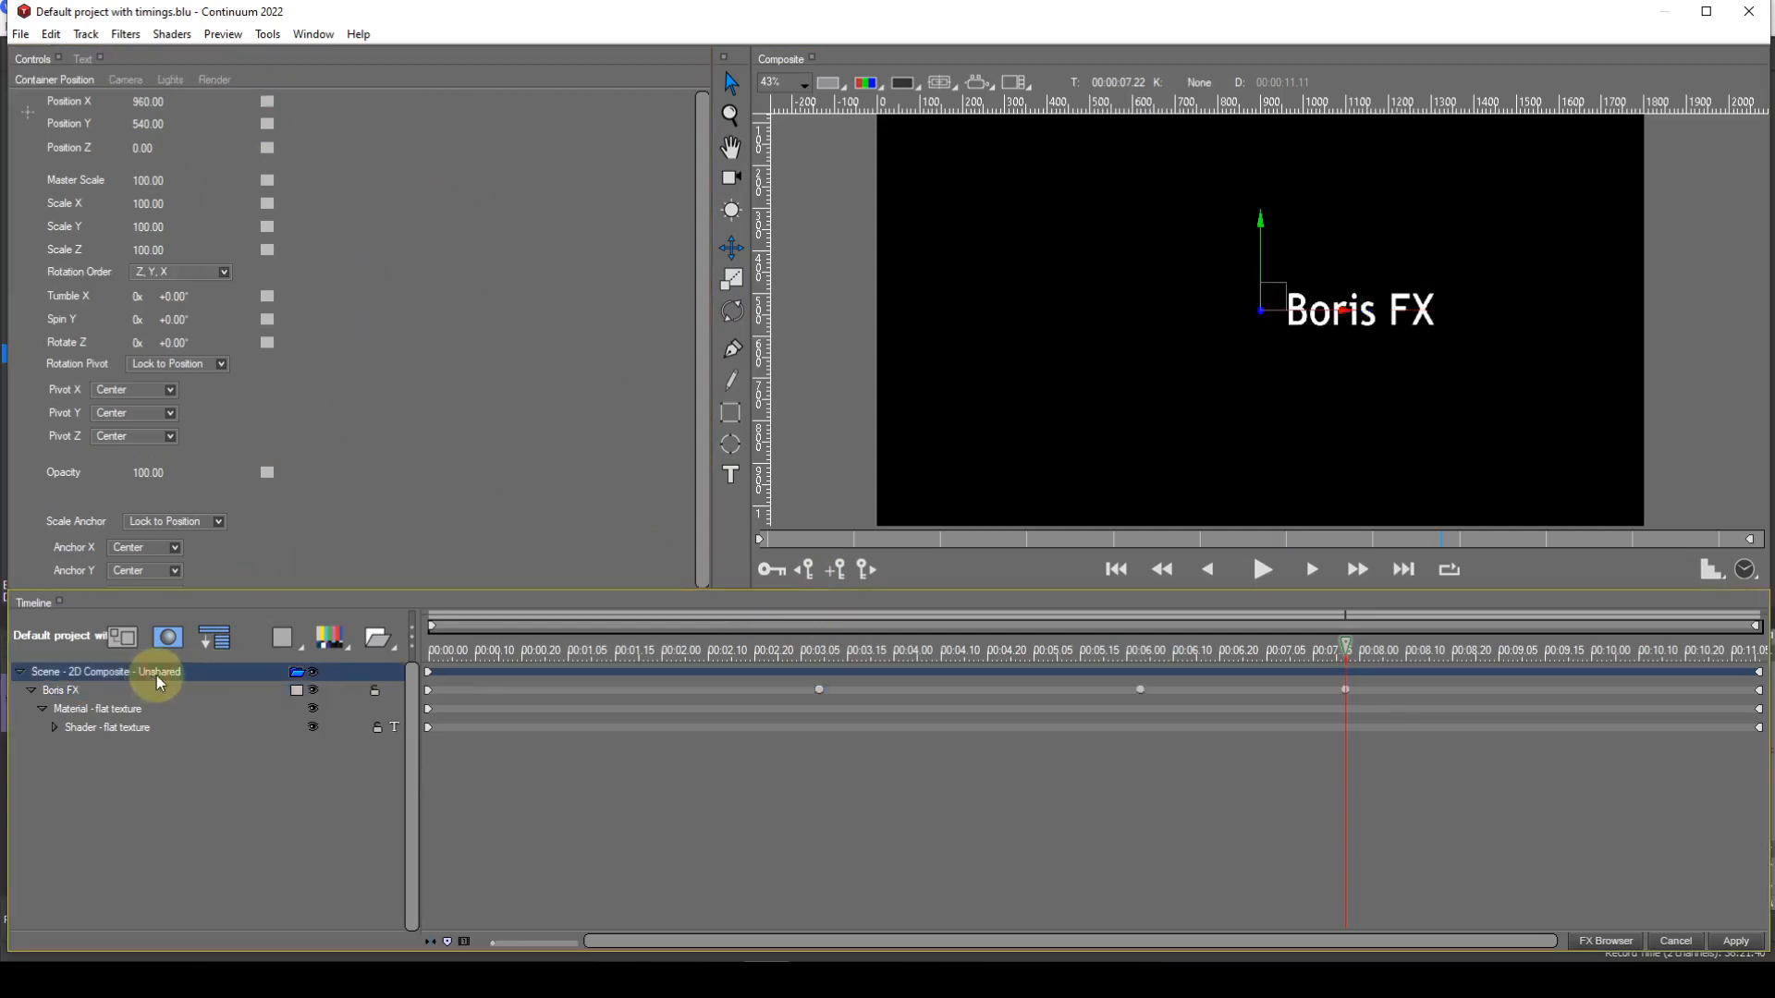
key(Delete)
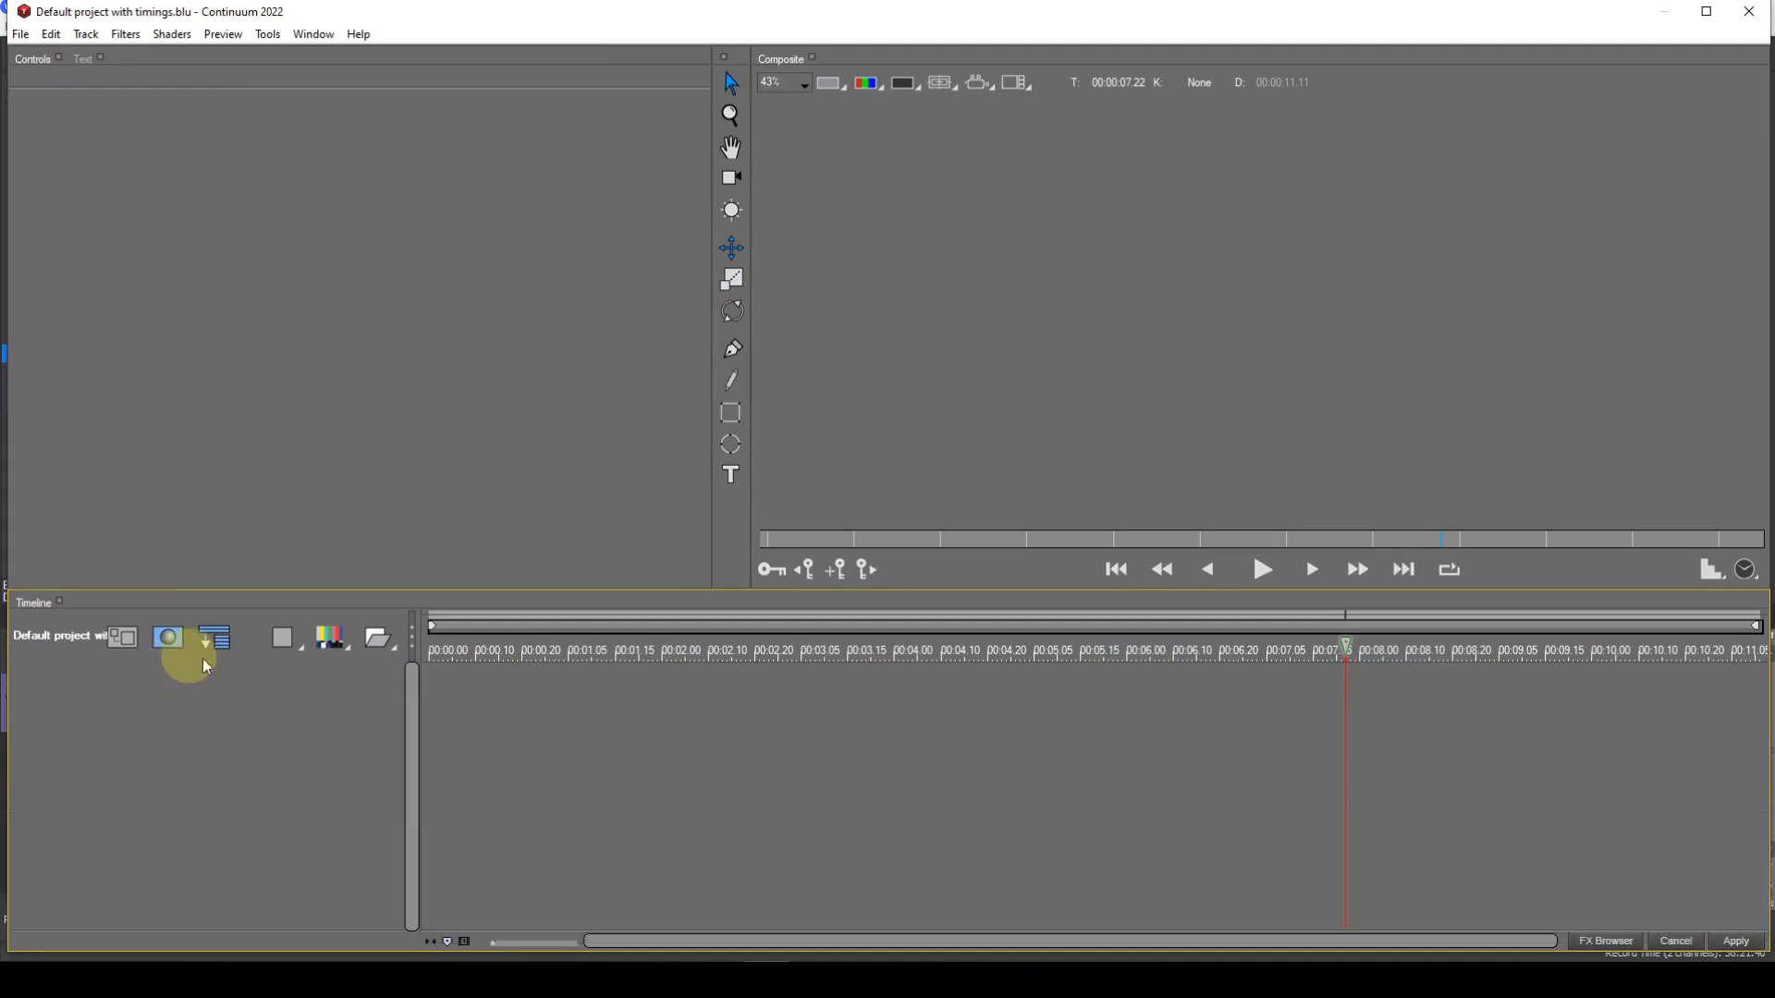
click(328, 652)
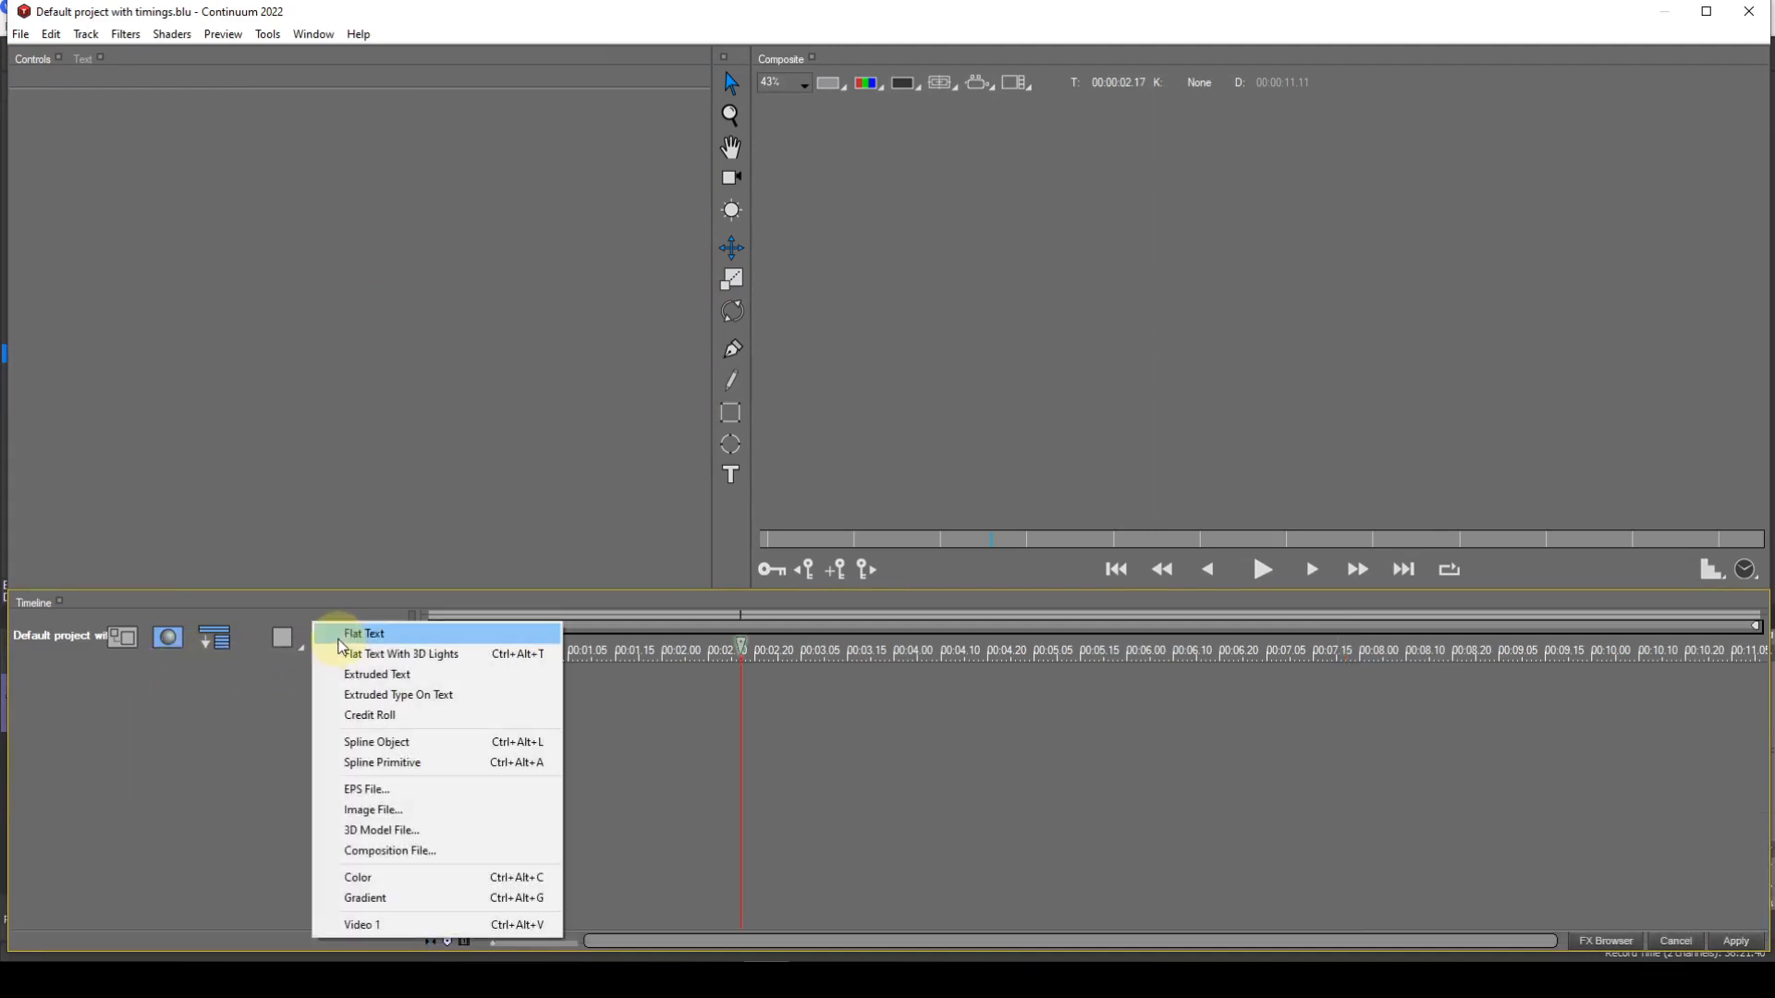
click(341, 640)
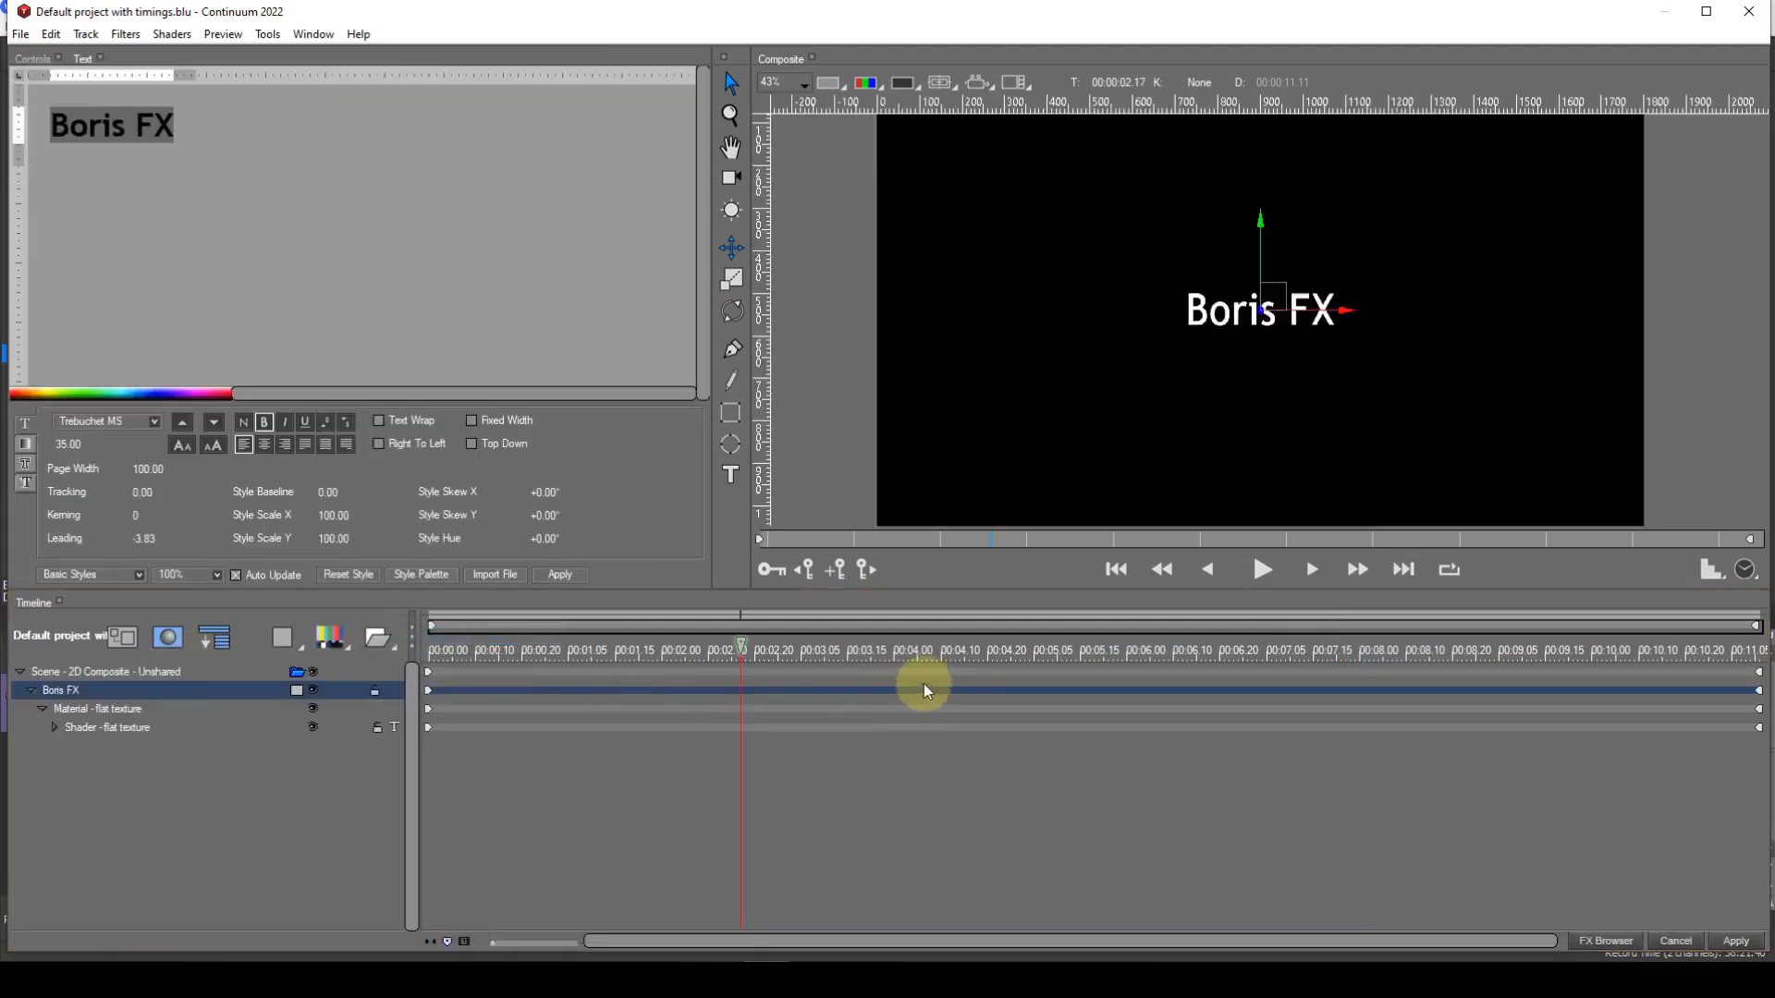
Step: Turn on automatic keyframing and set the text track's Position X to about 1296 at 00:00:02.17
click(34, 59)
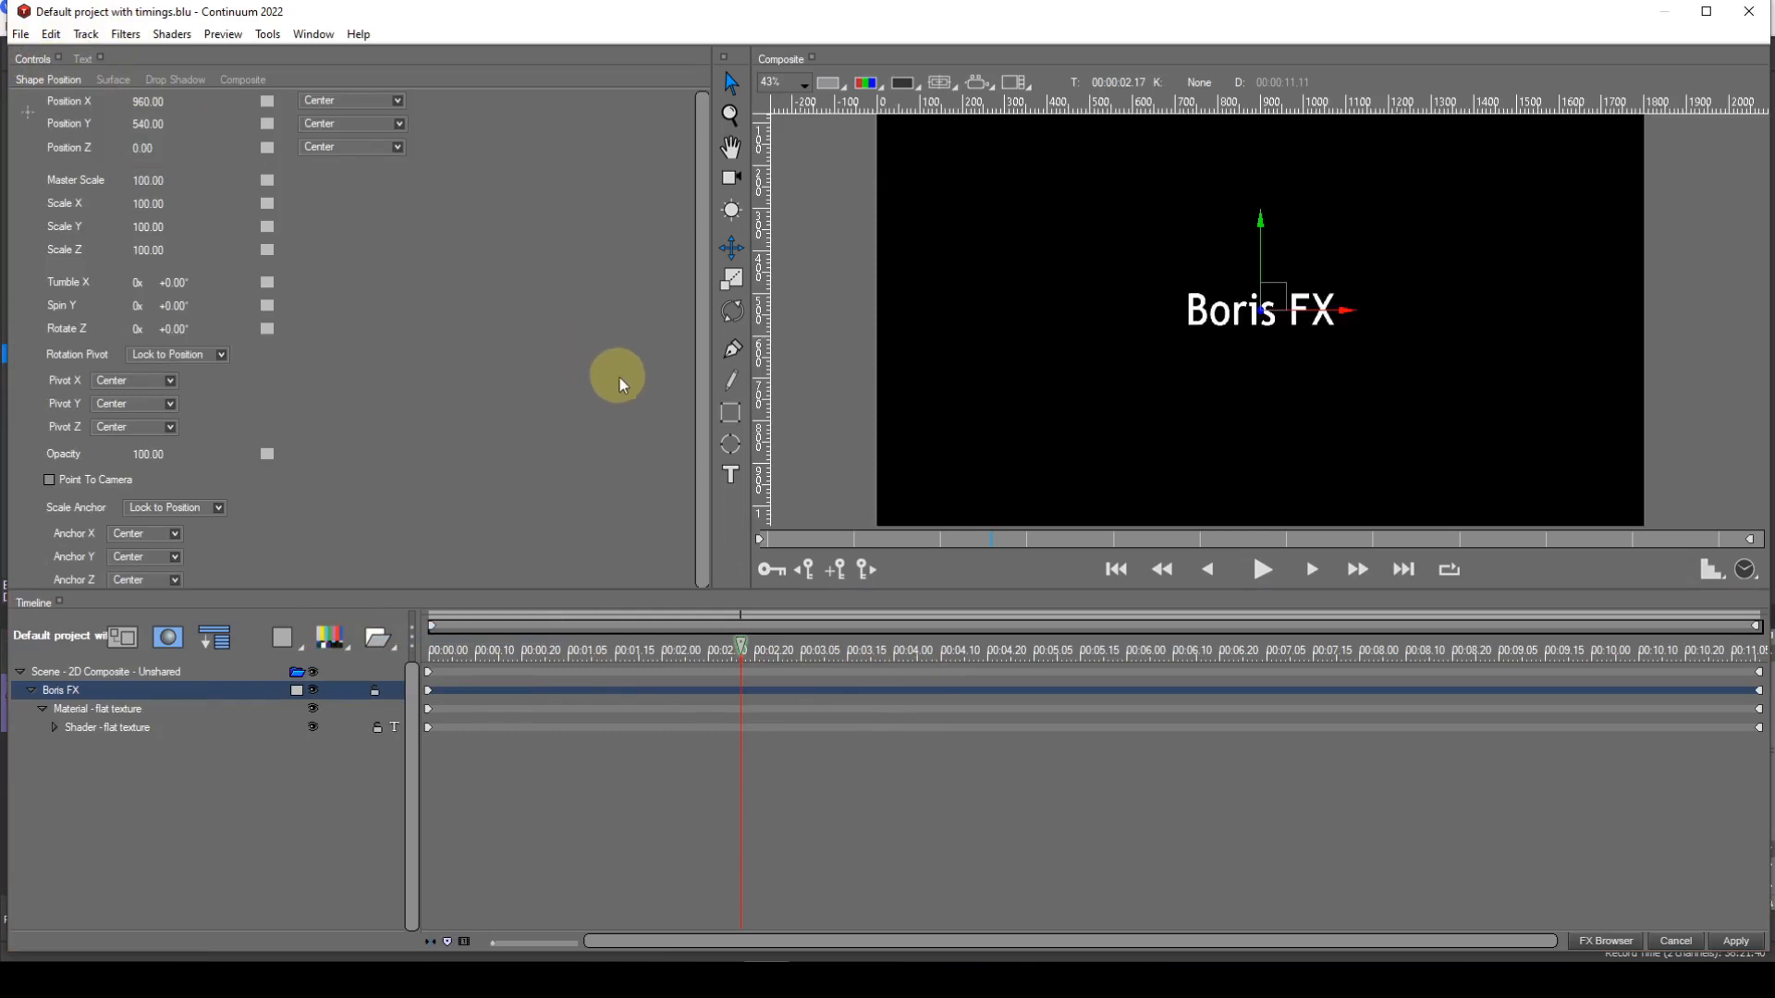
click(768, 572)
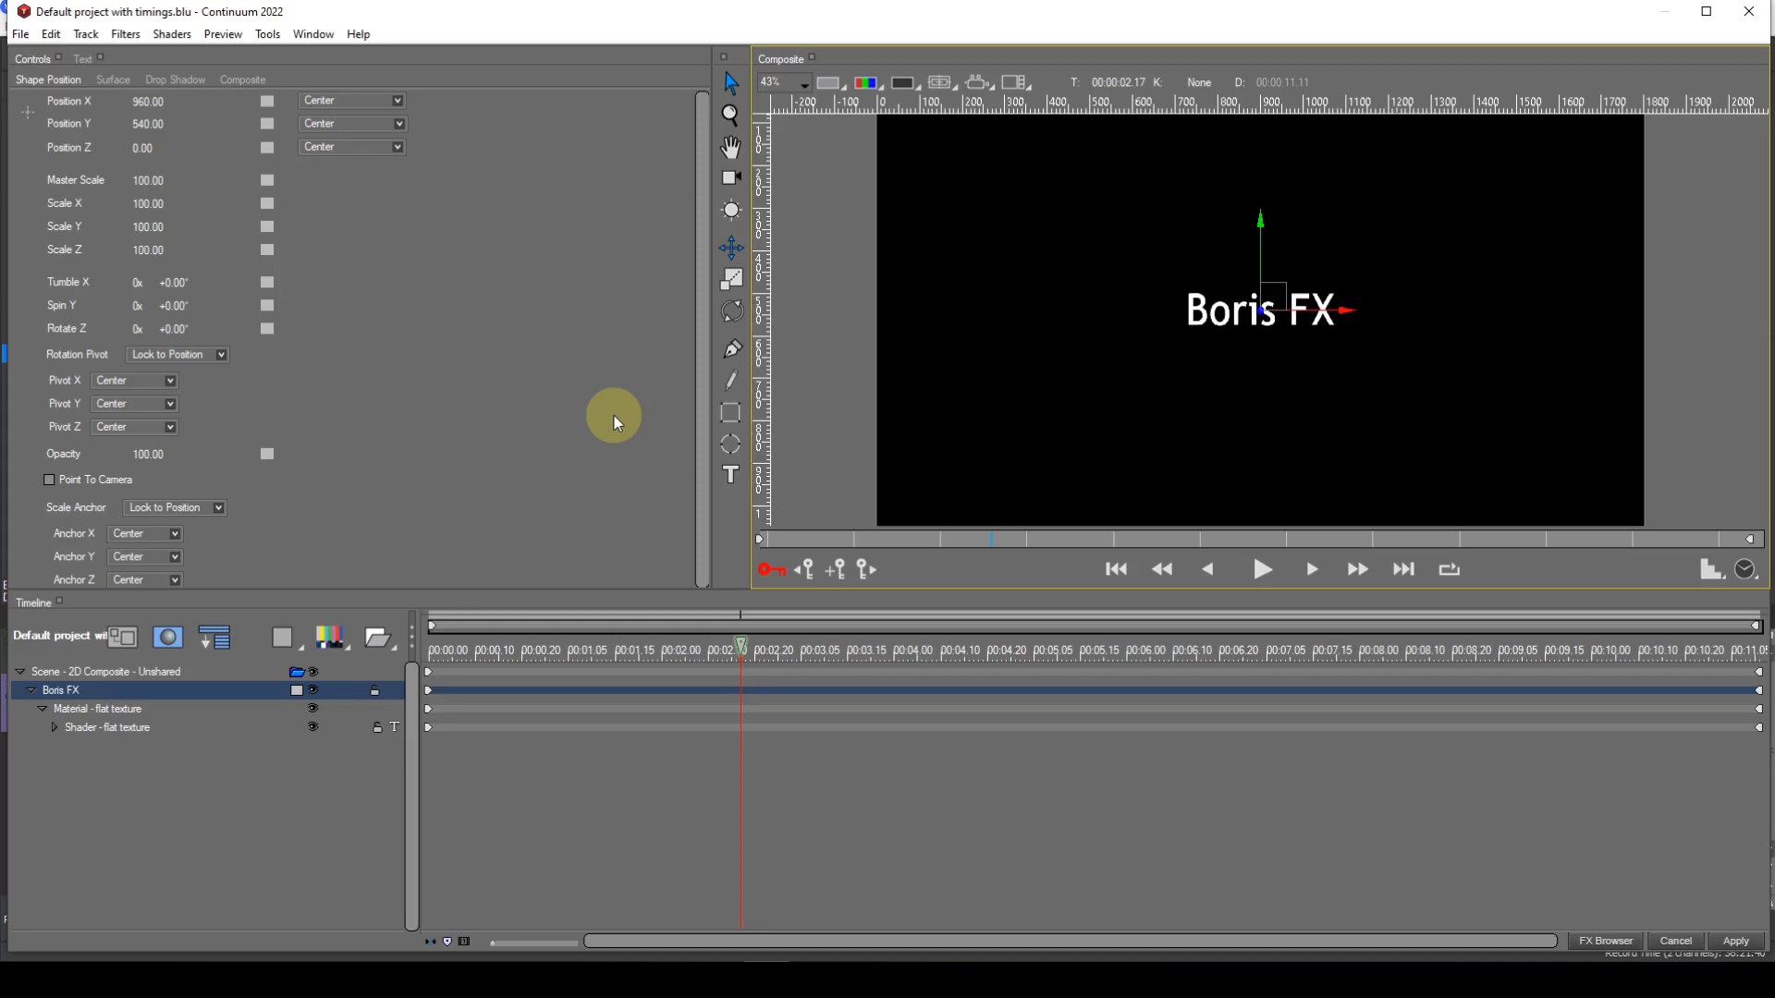
click(153, 99)
drag(153, 99, 158, 99)
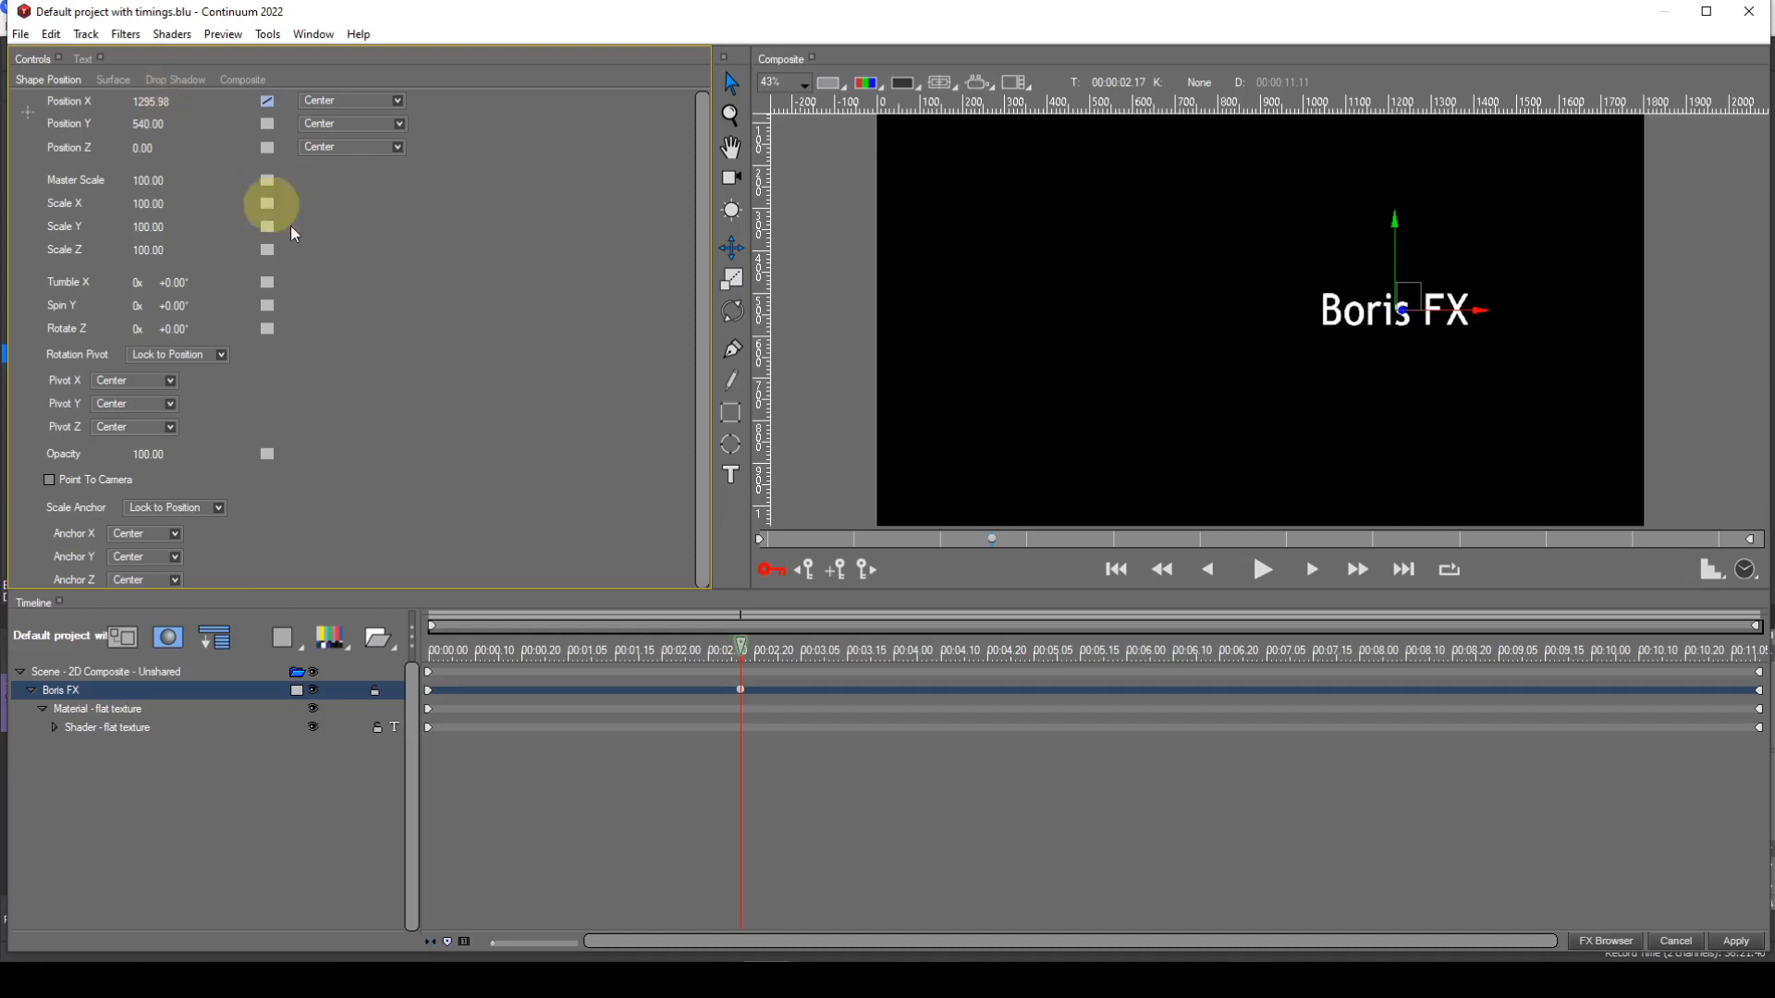
Step: At 00:00:04.15, switch the text's Position X interpolation to Constant and set its value to about 954
click(962, 654)
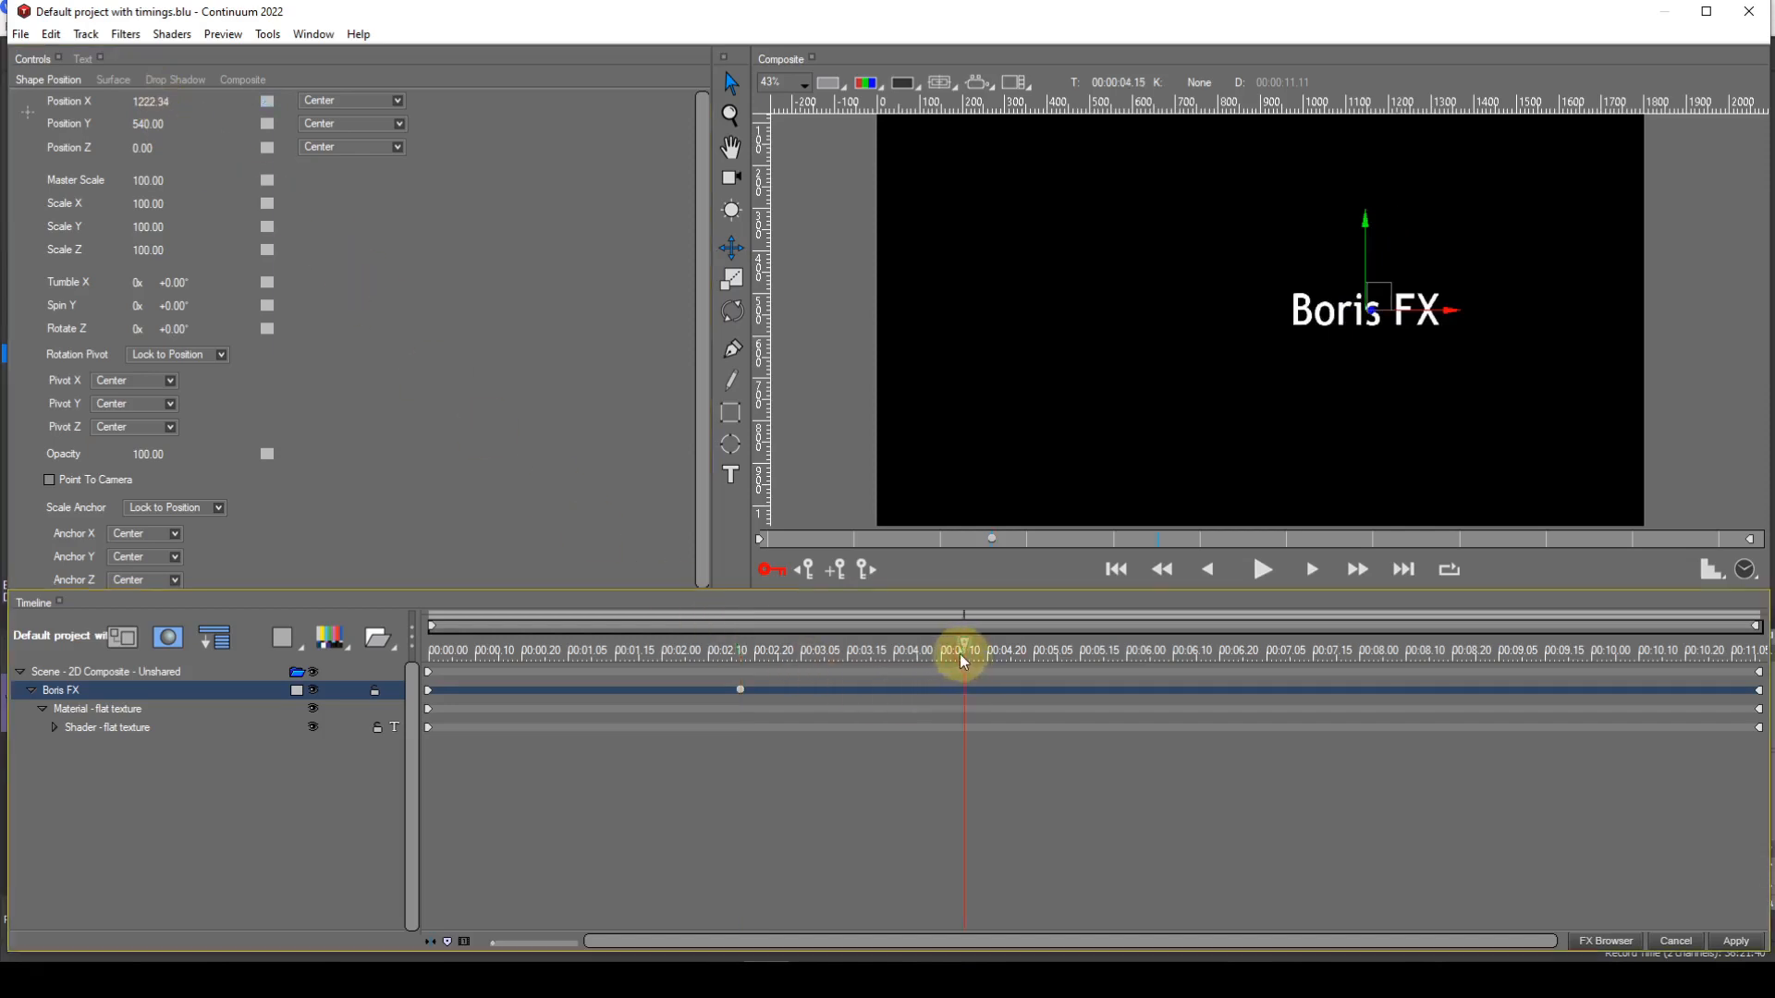
right_click(276, 110)
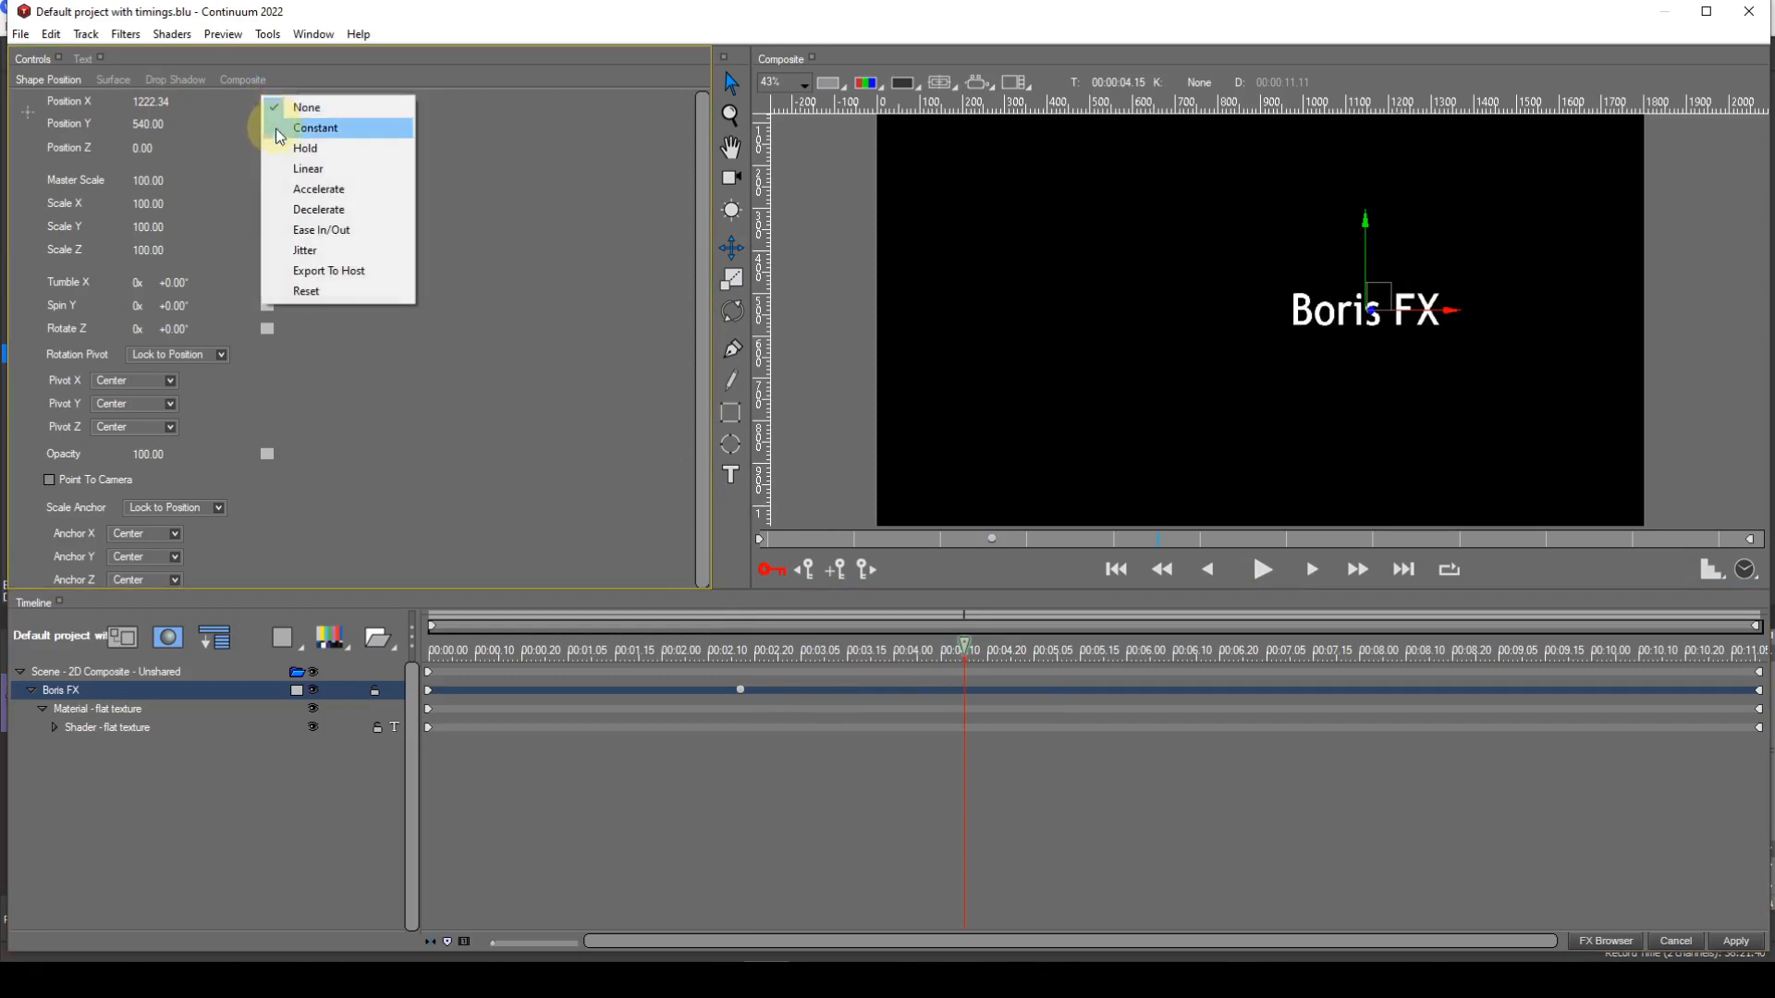
click(277, 129)
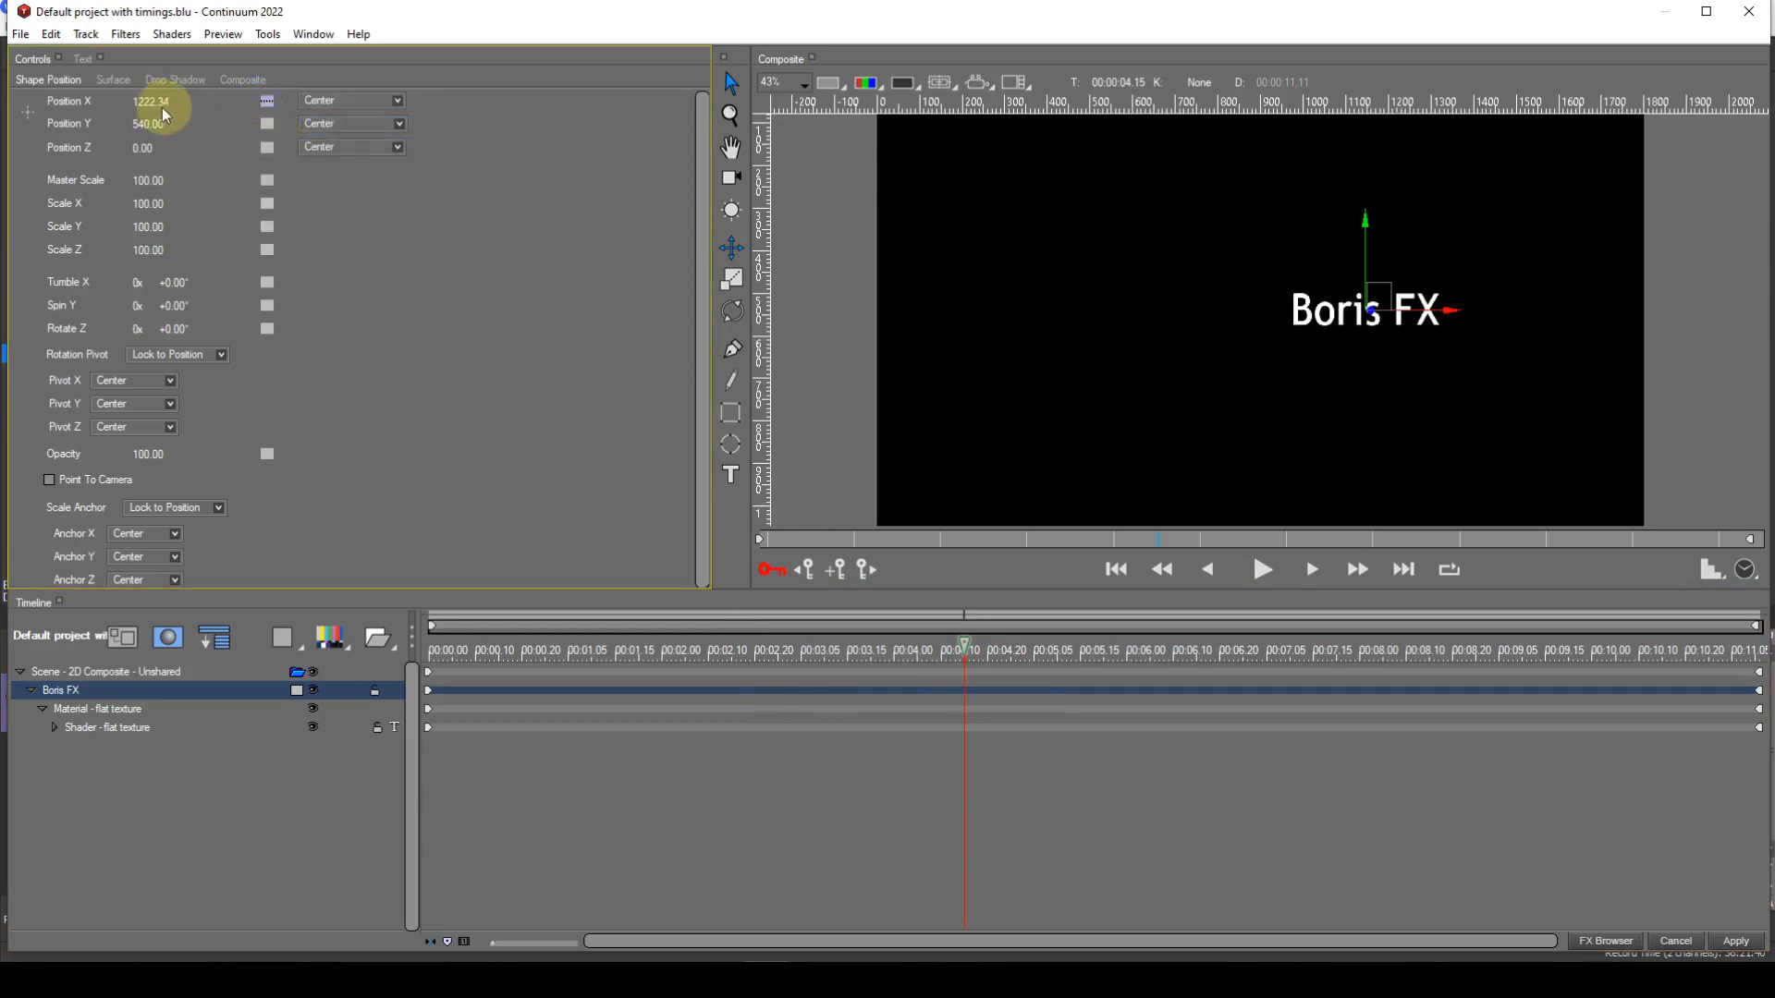
drag(154, 103, 152, 102)
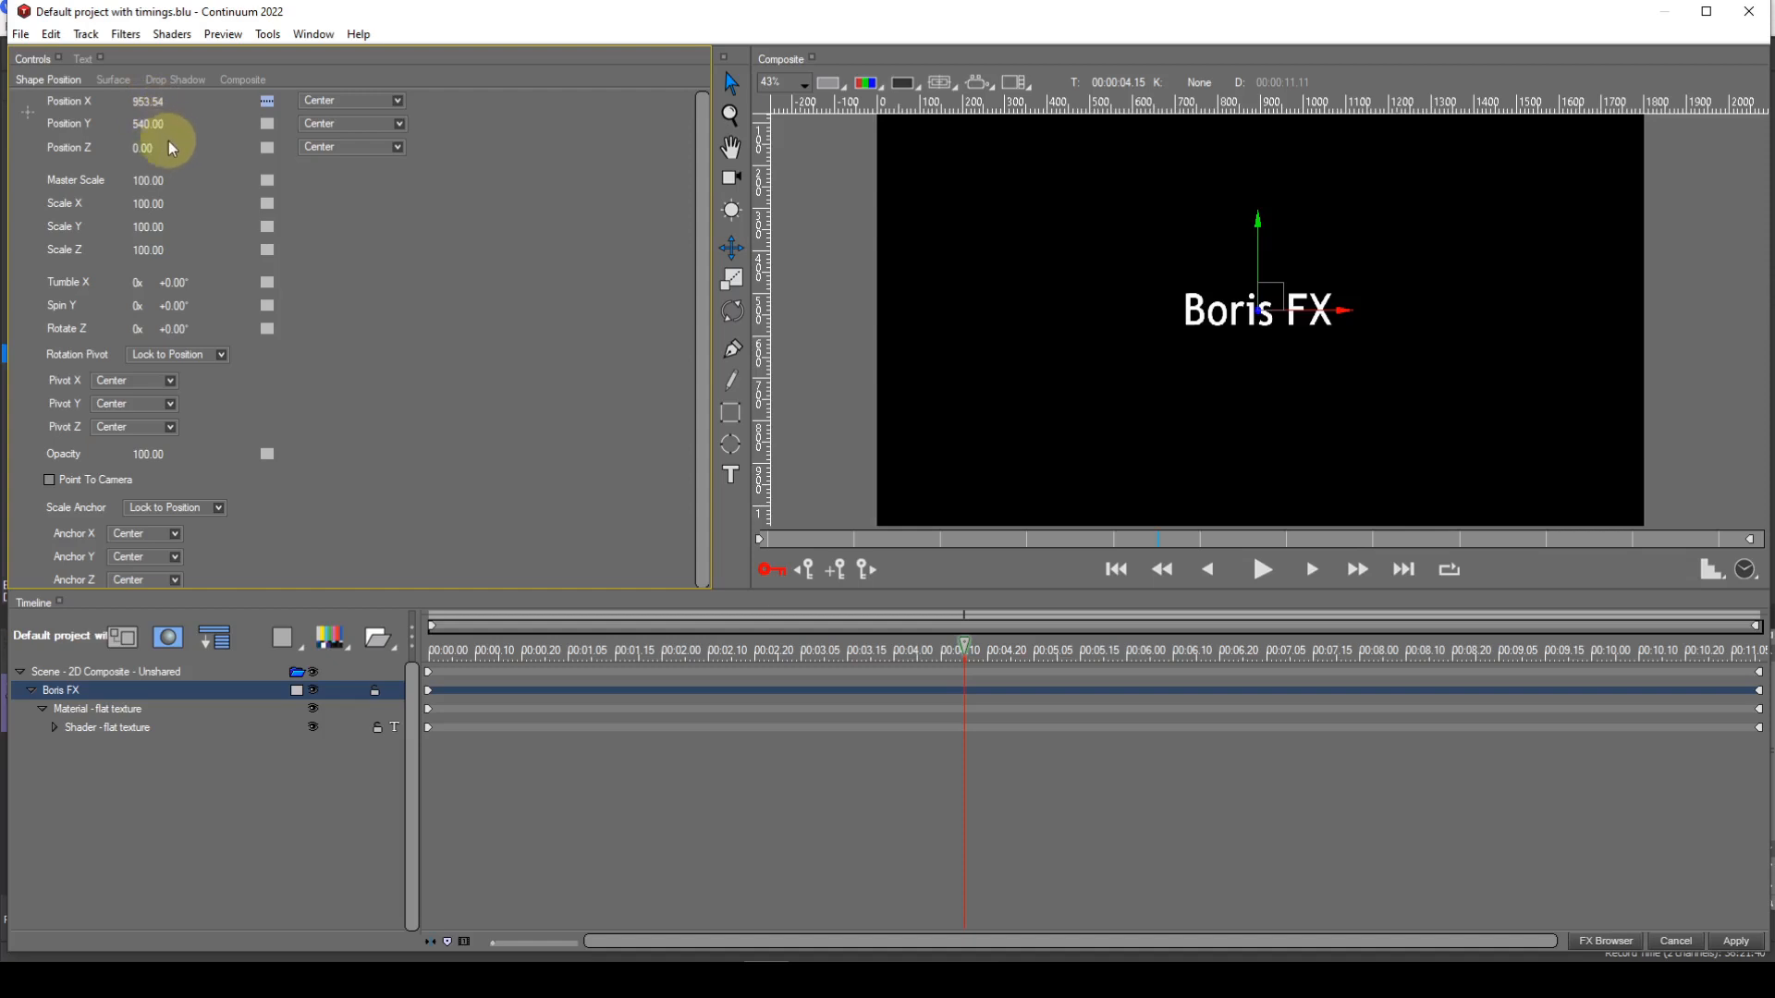
Step: Switch Position X to Linear at 00:00:04.15 and add a text keyframe at 00:00:06.11 with Linear Position X interpolation
click(264, 103)
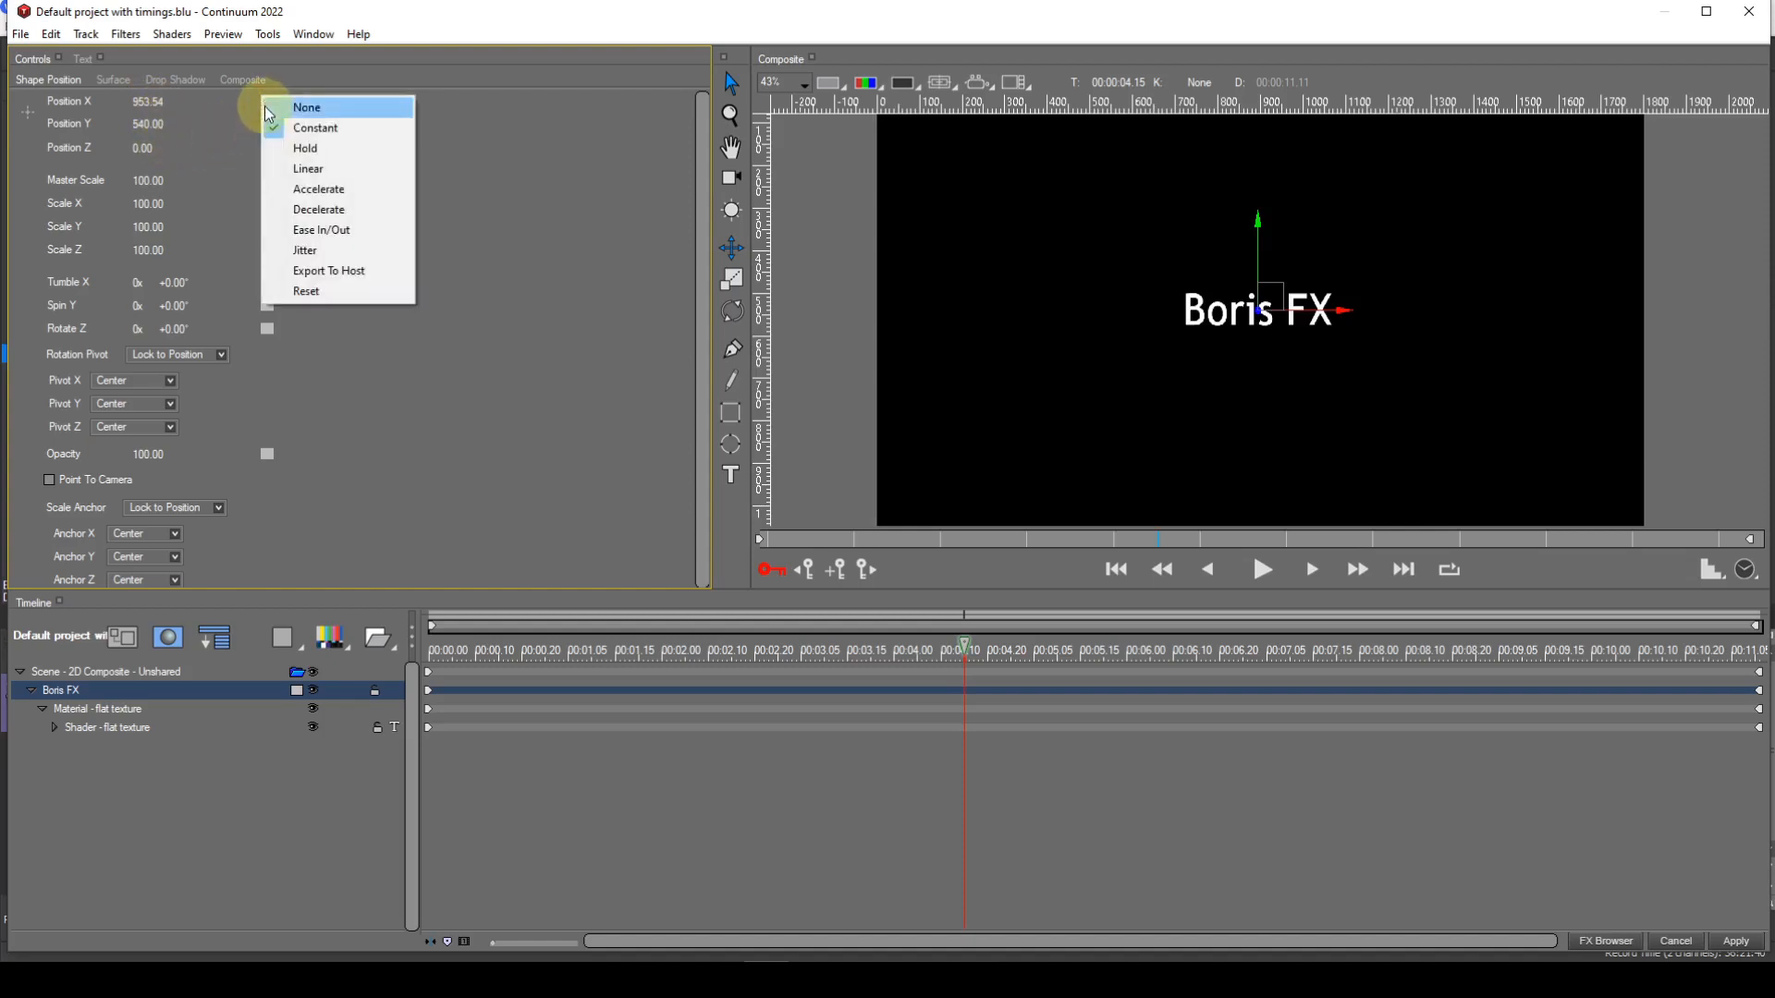
click(282, 169)
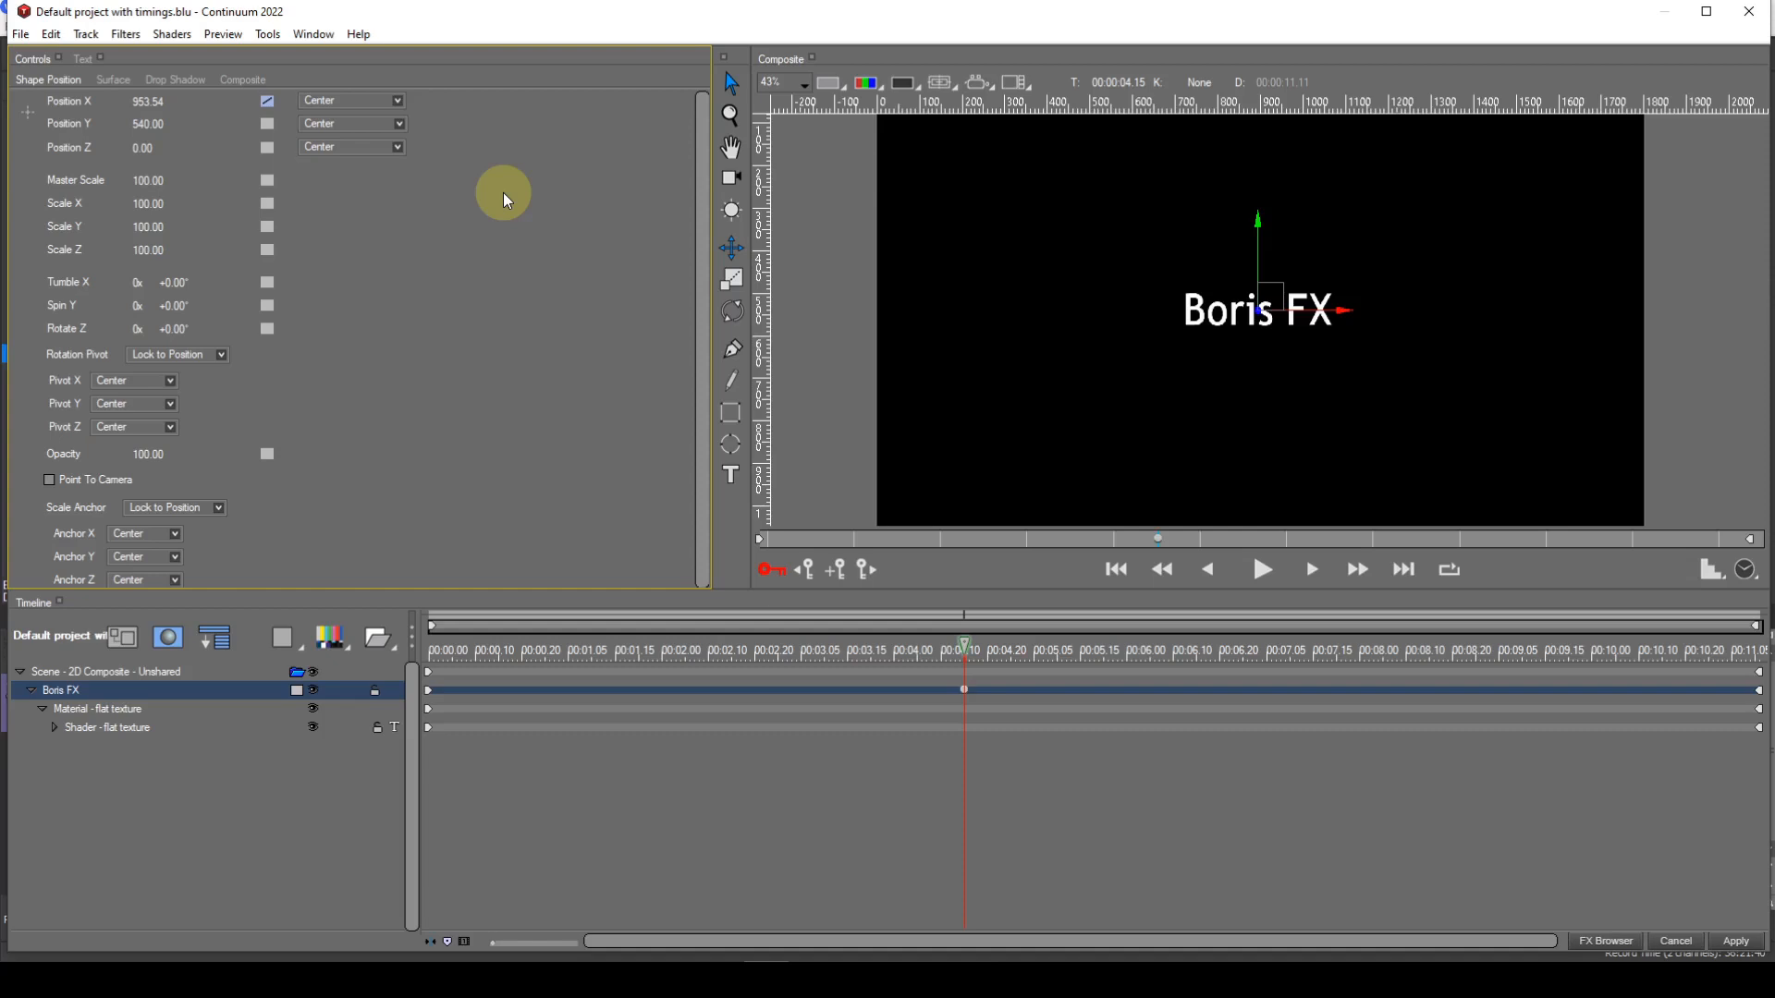
click(1178, 654)
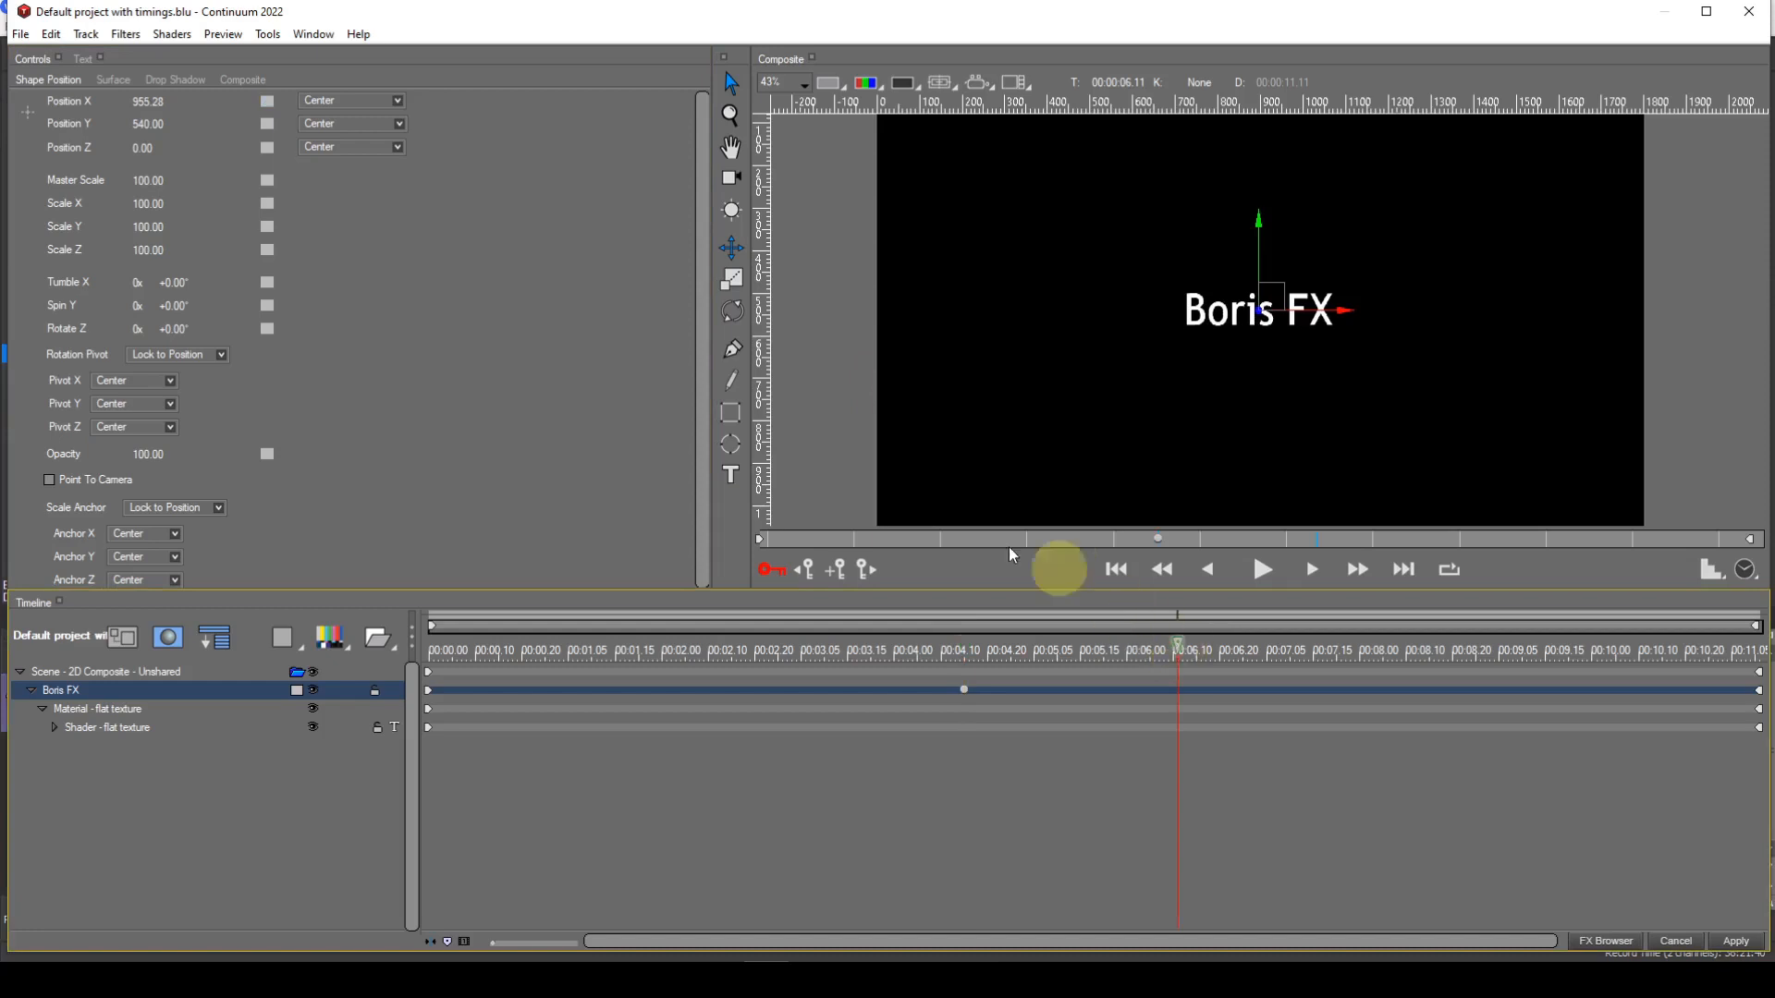
click(829, 573)
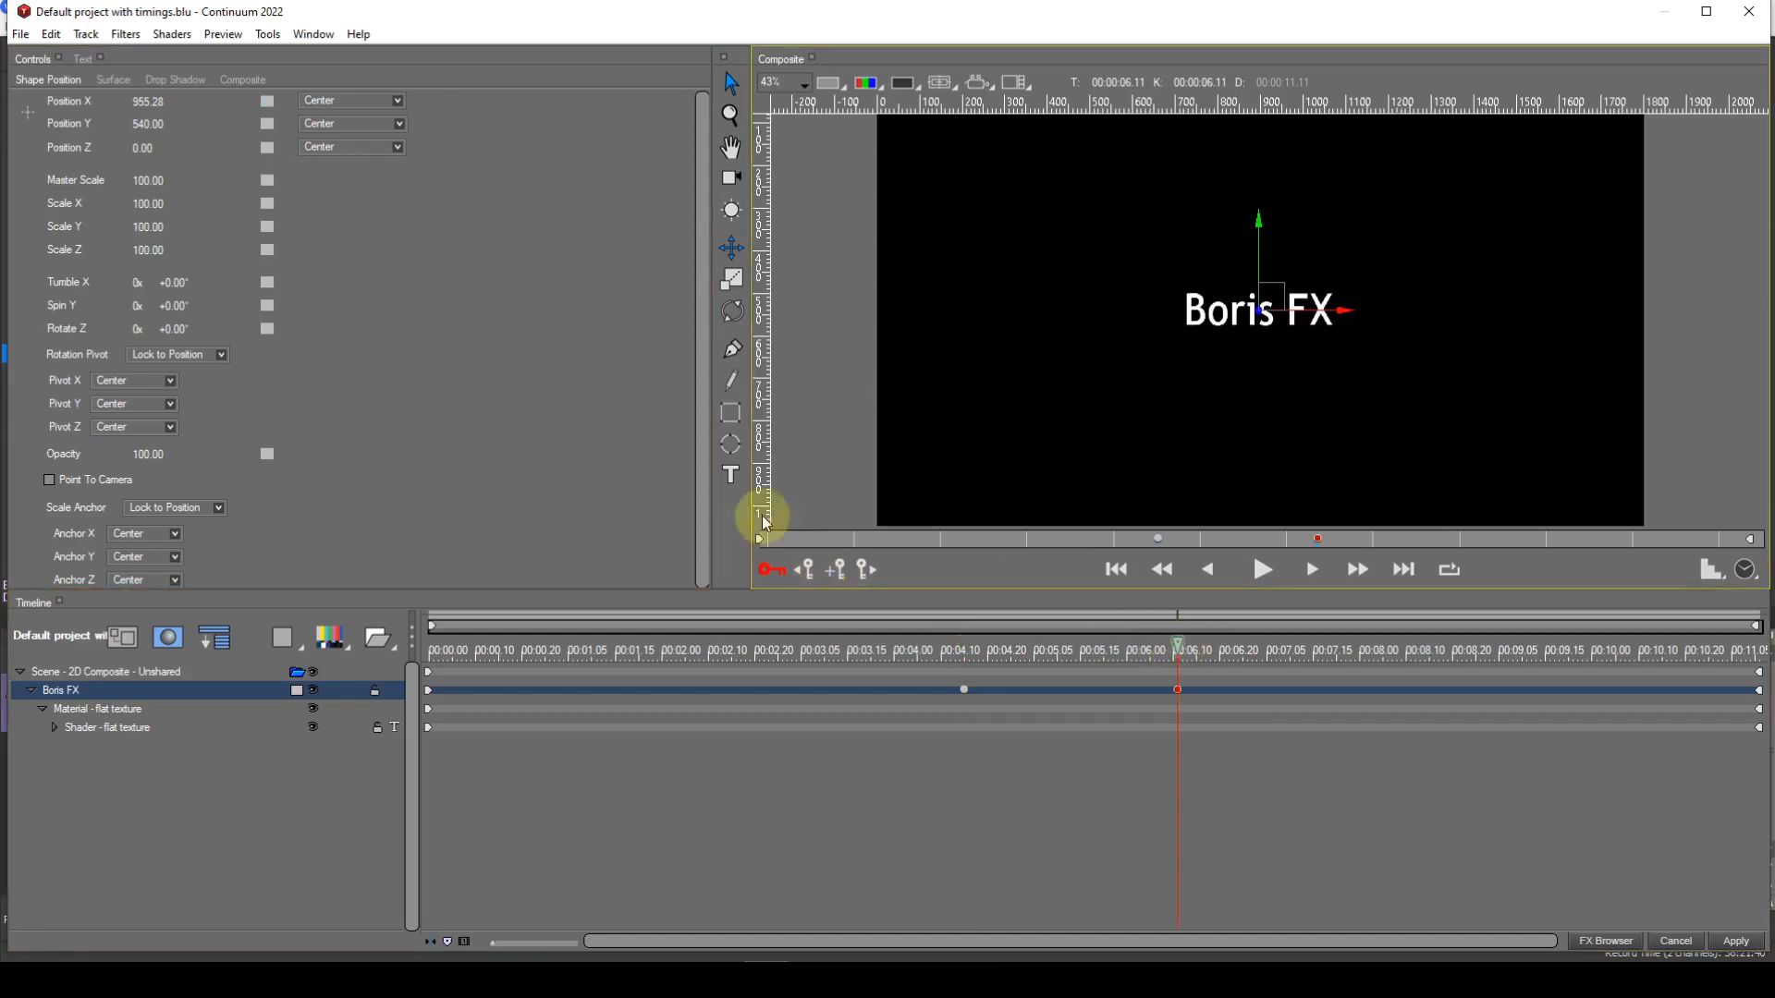
click(265, 104)
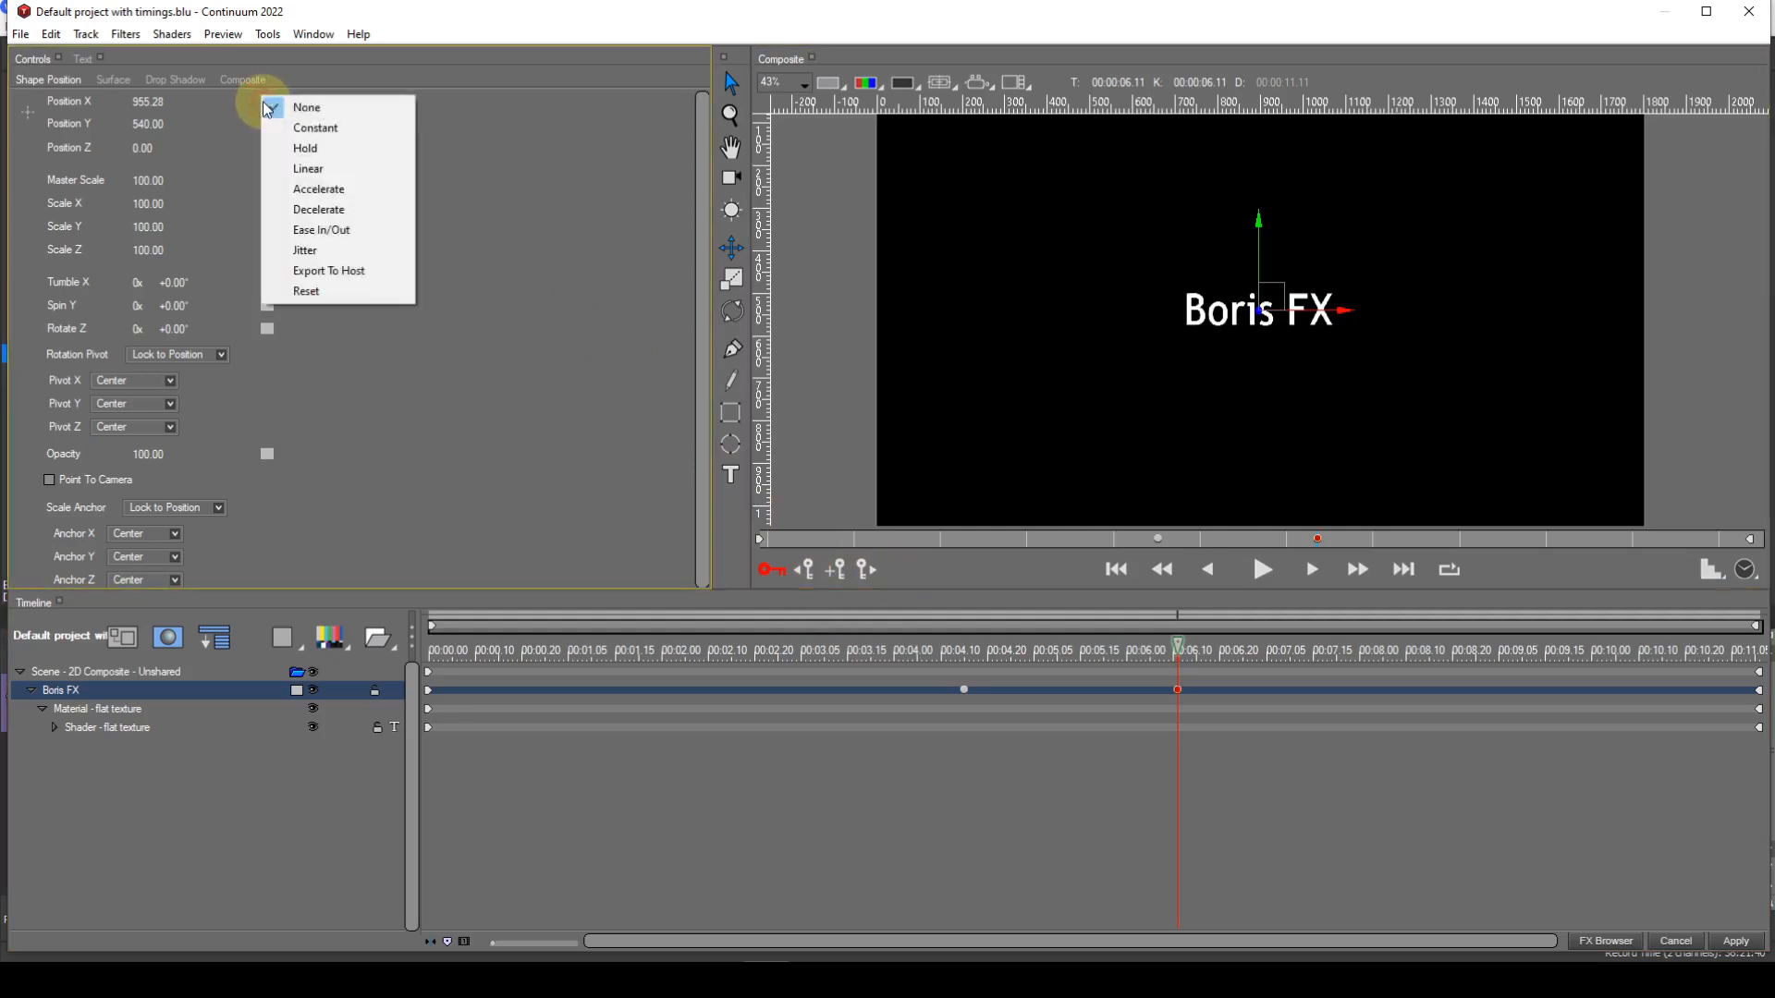
click(293, 169)
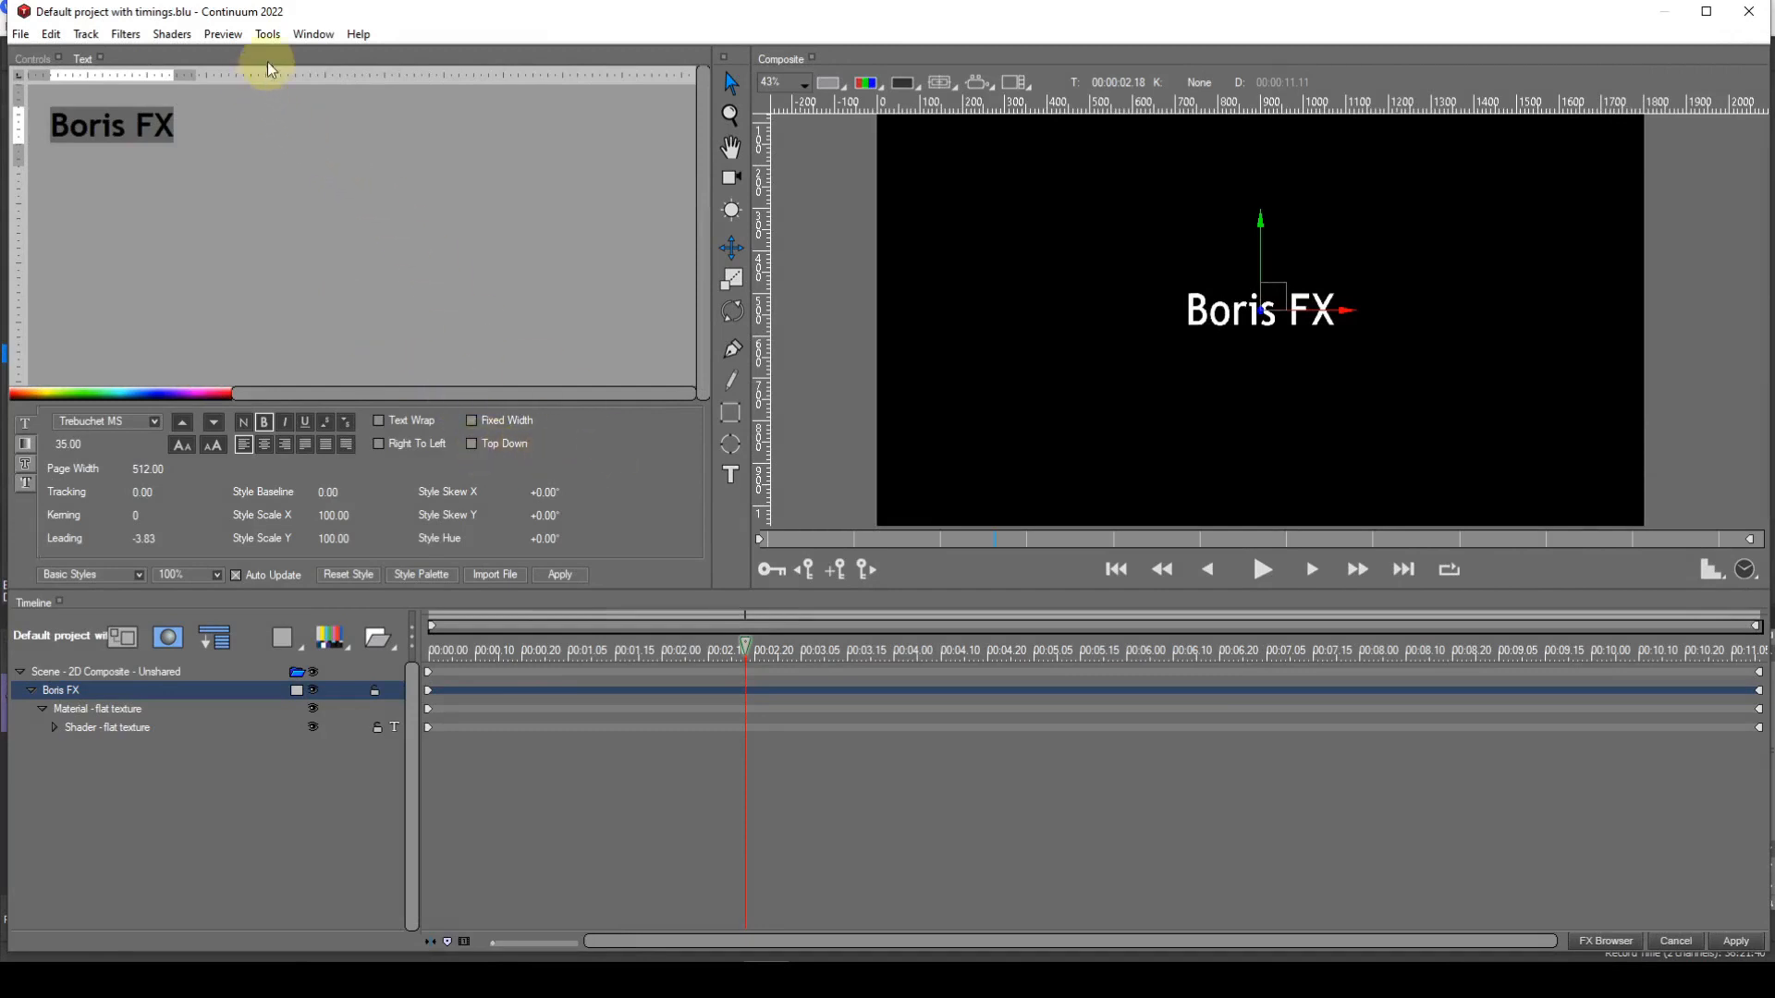
Step: Show the User Marks window with frame thumbnails turned off and set the preview to Composite over Background
click(310, 34)
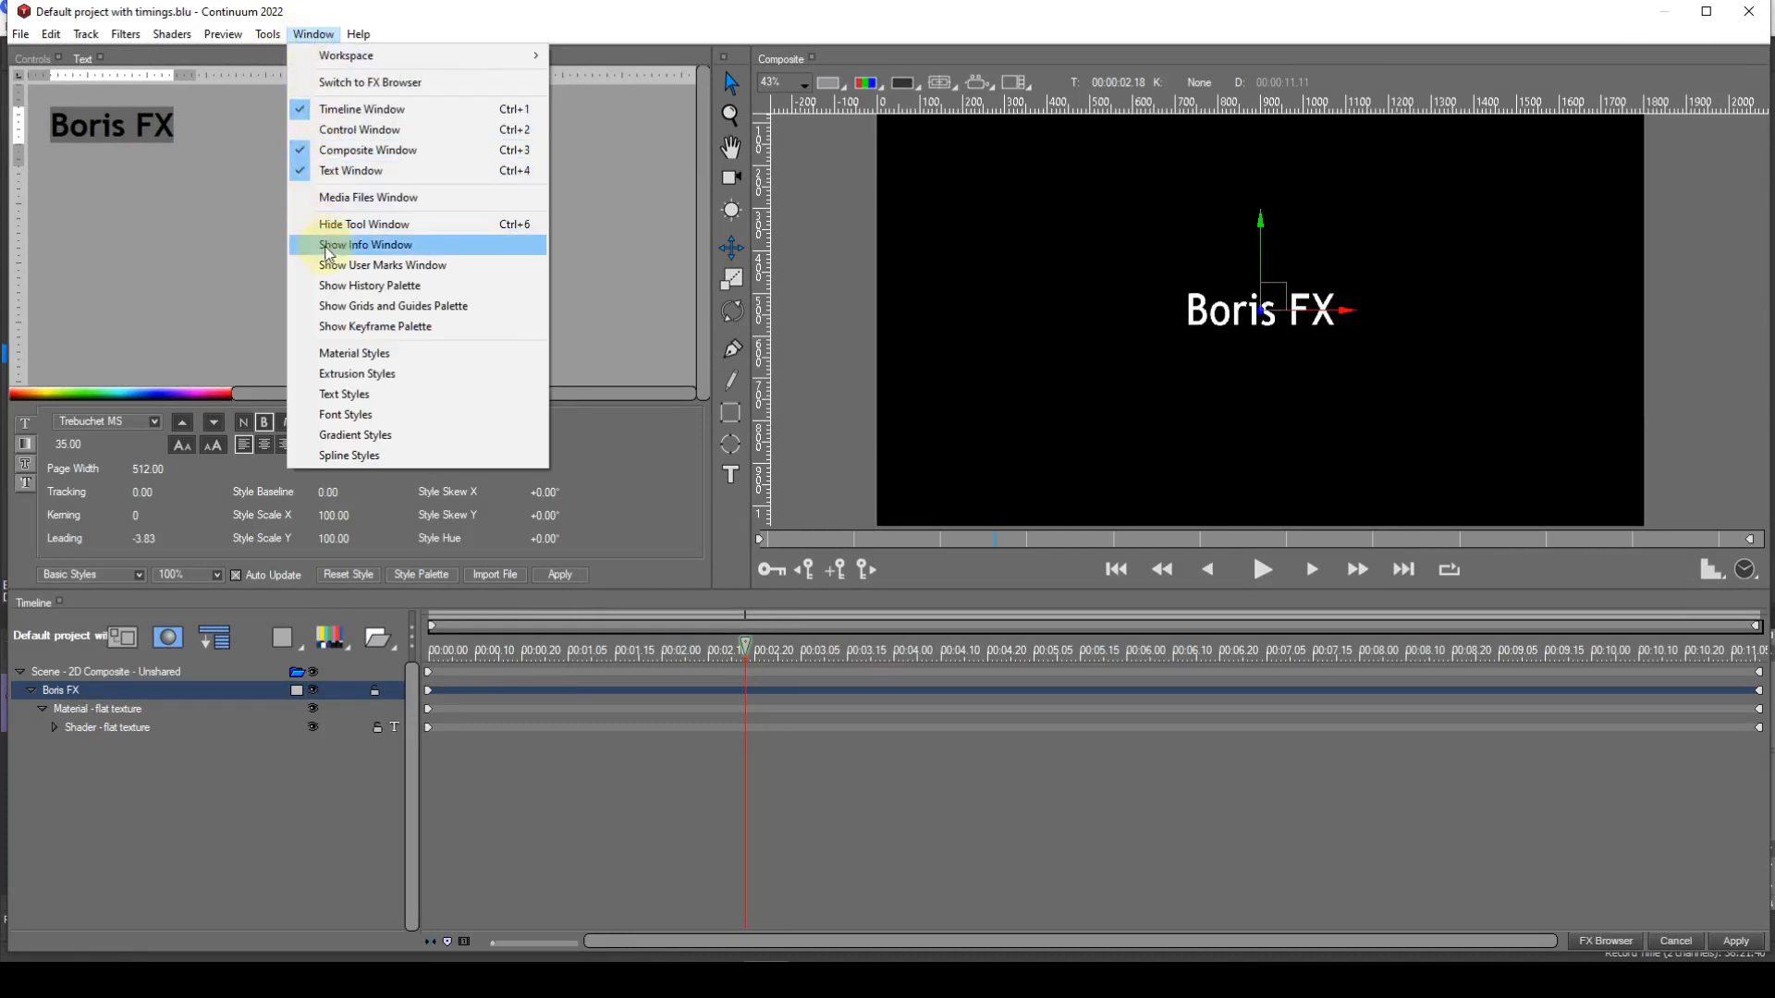
click(325, 268)
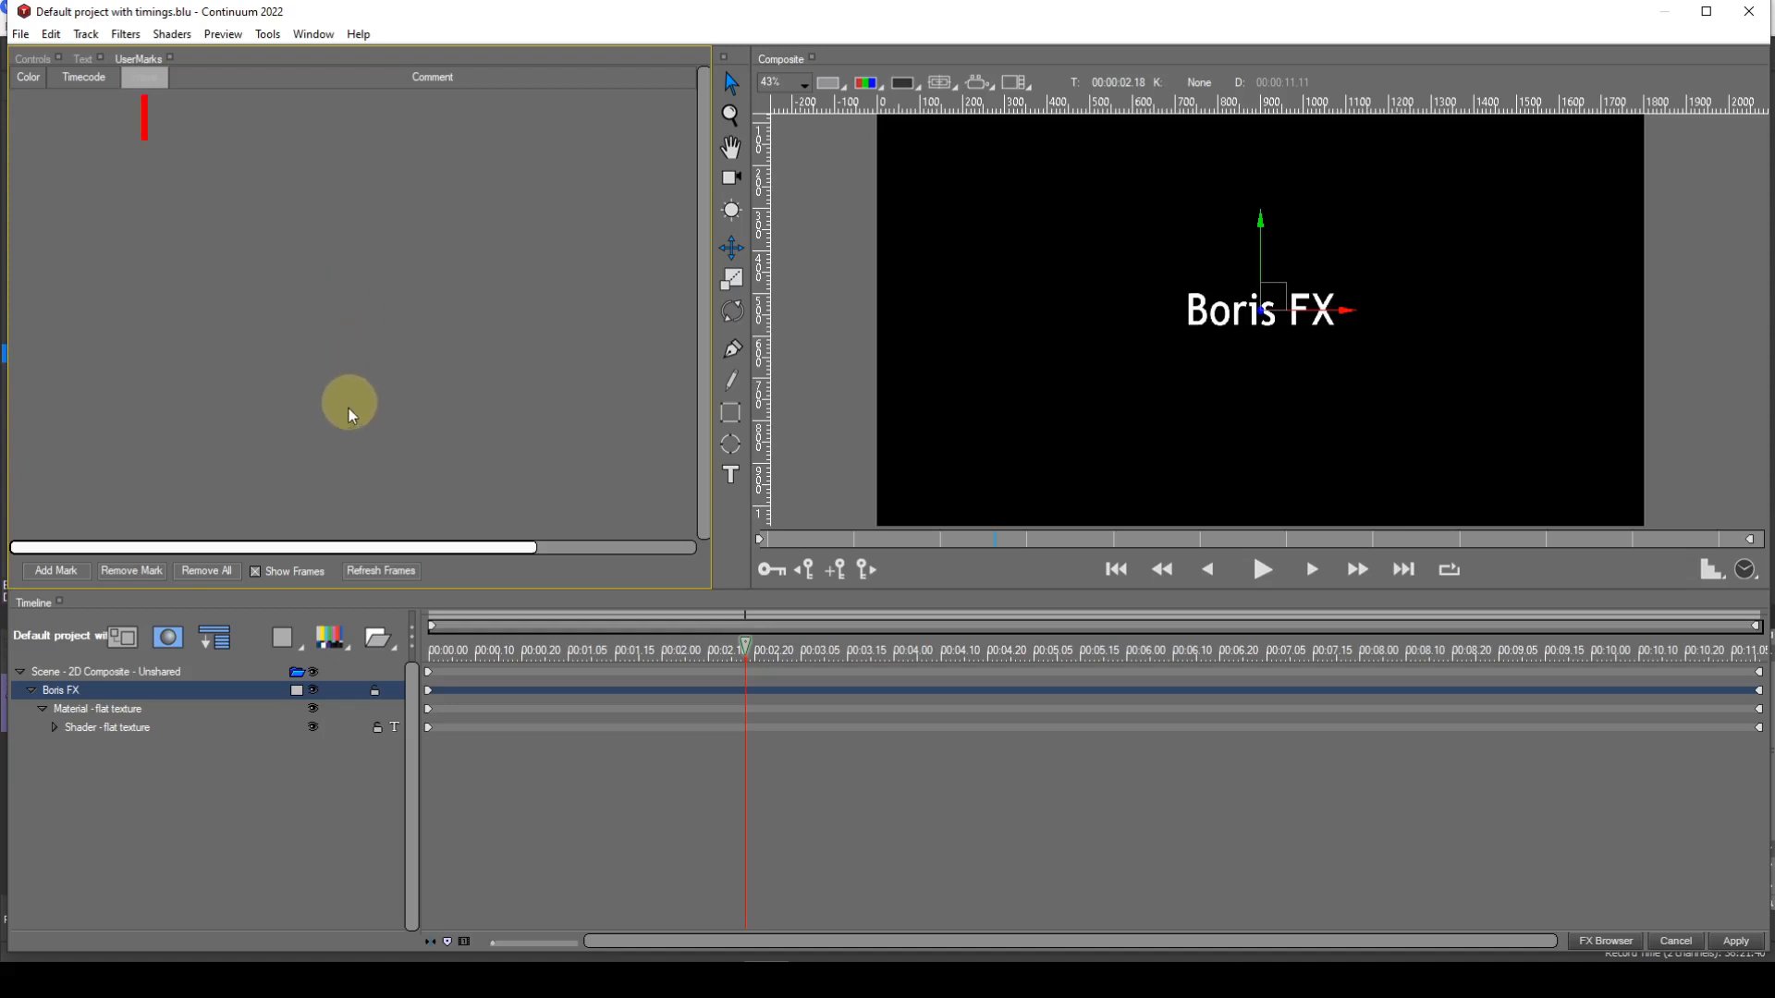
click(256, 572)
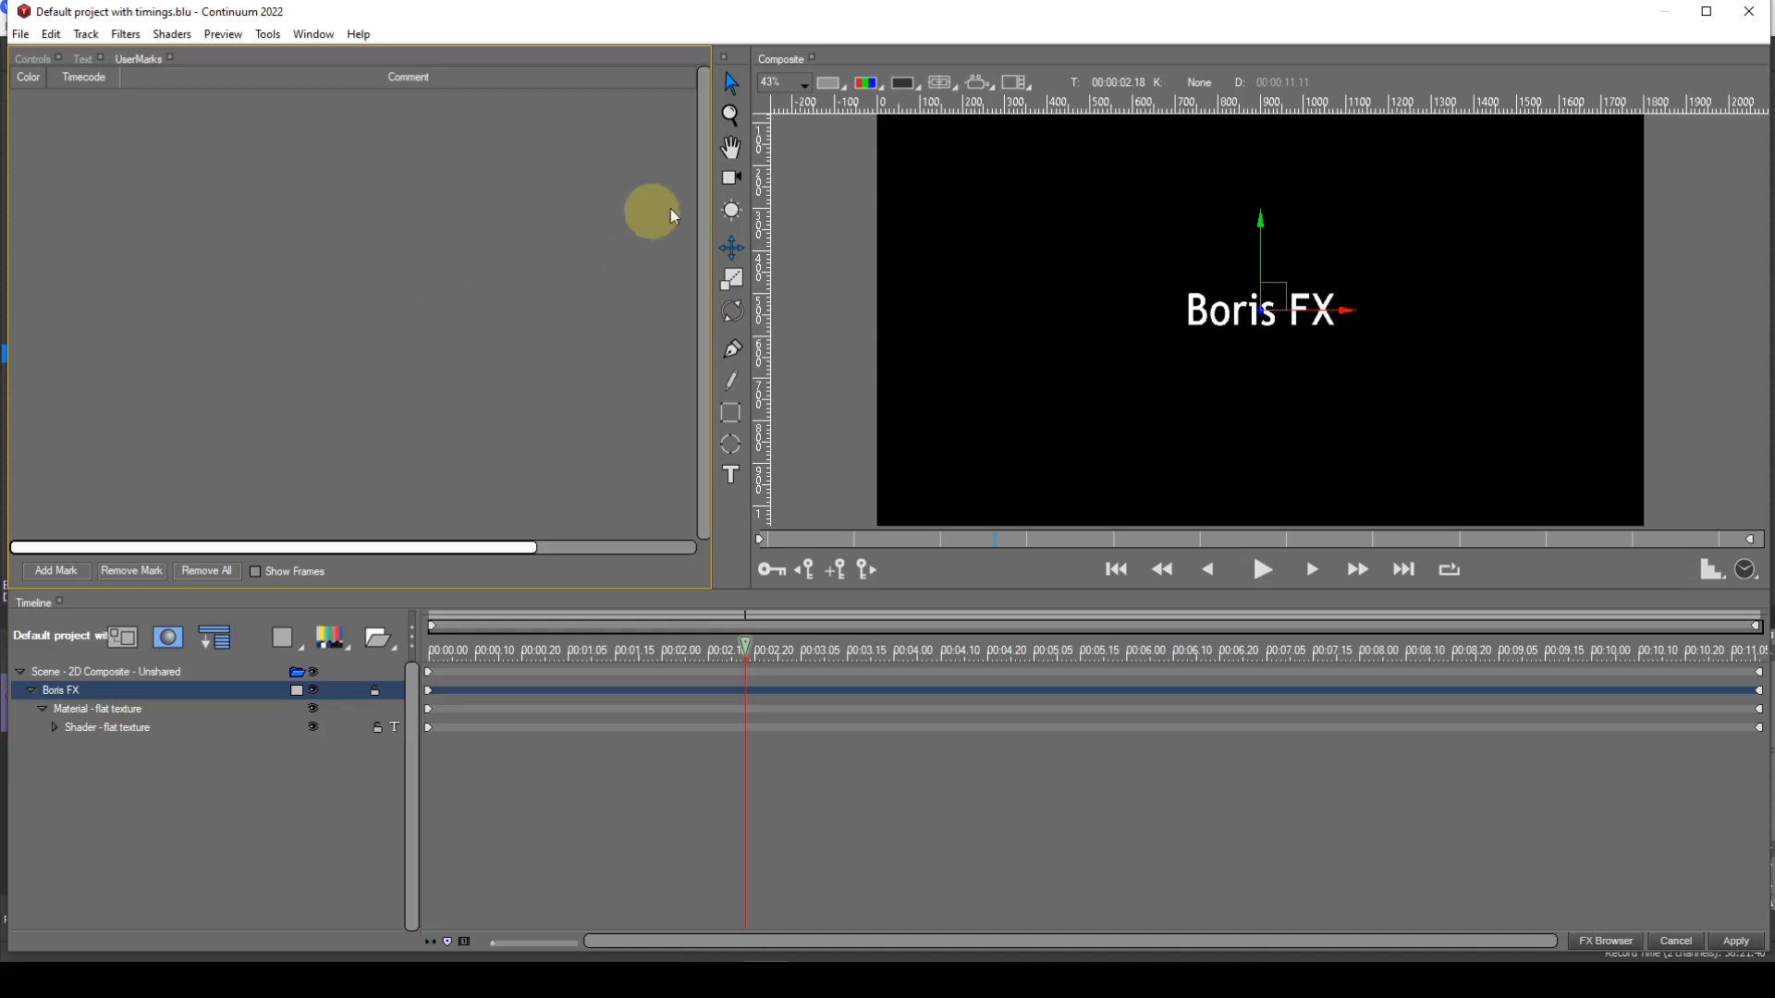
click(901, 83)
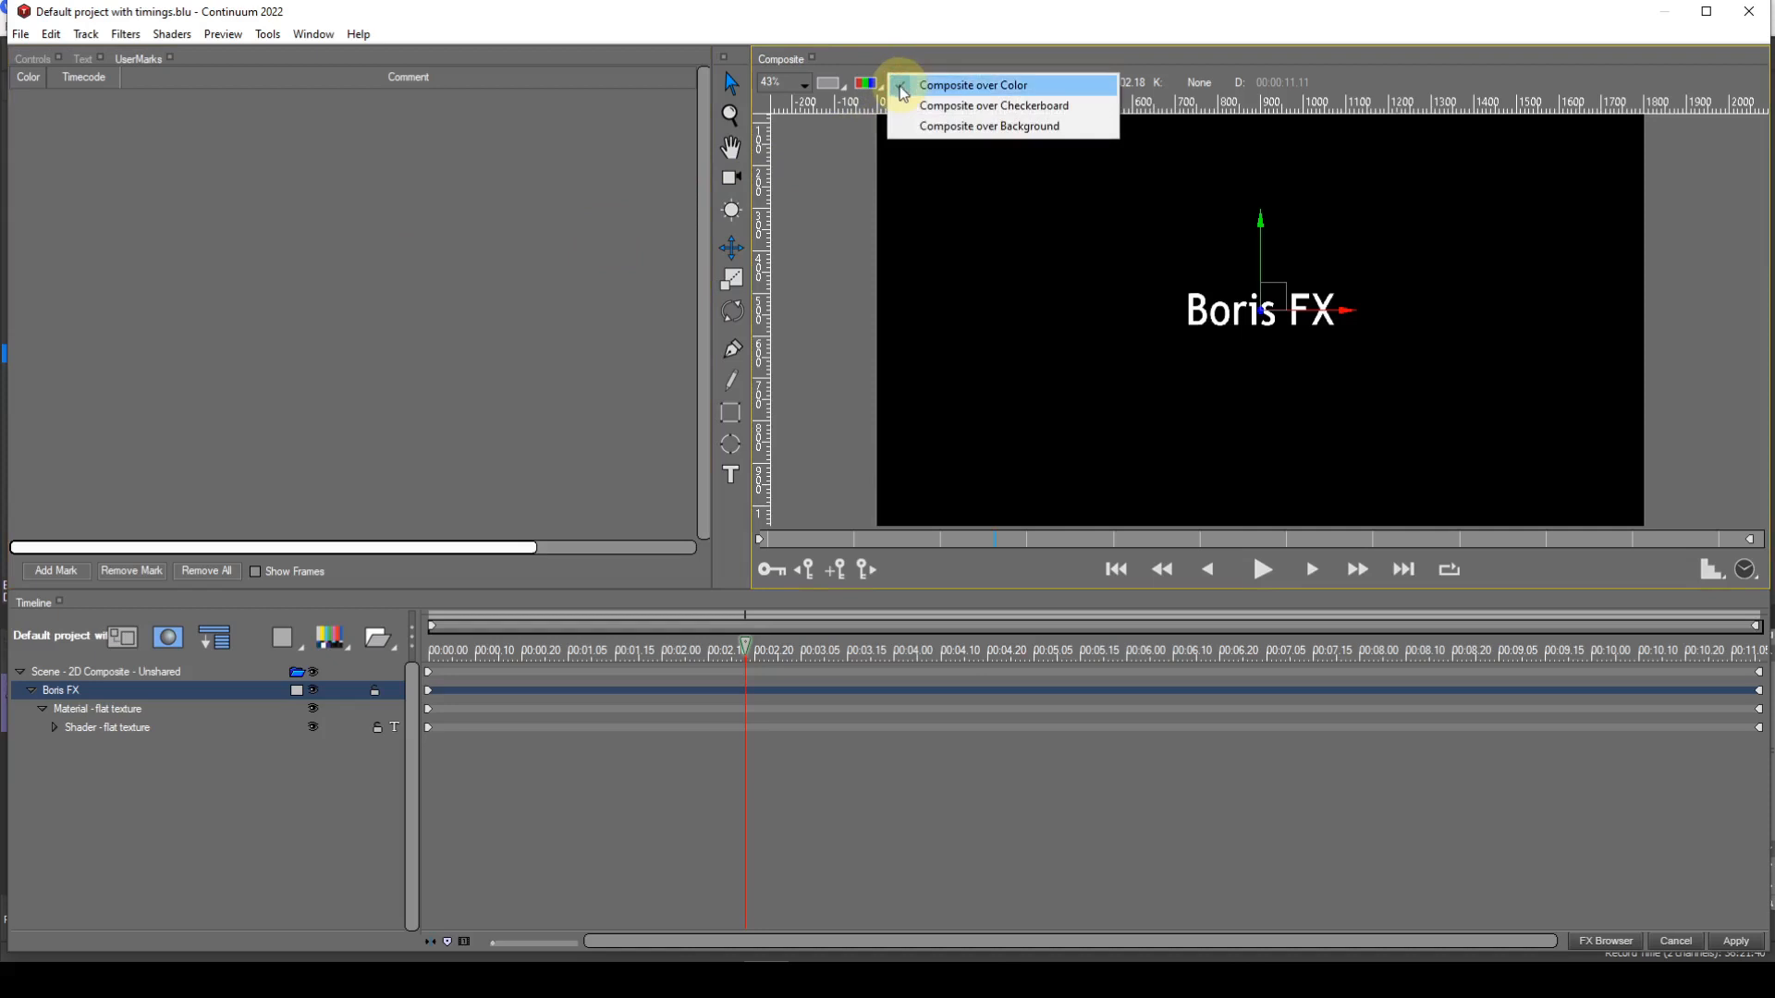
click(909, 129)
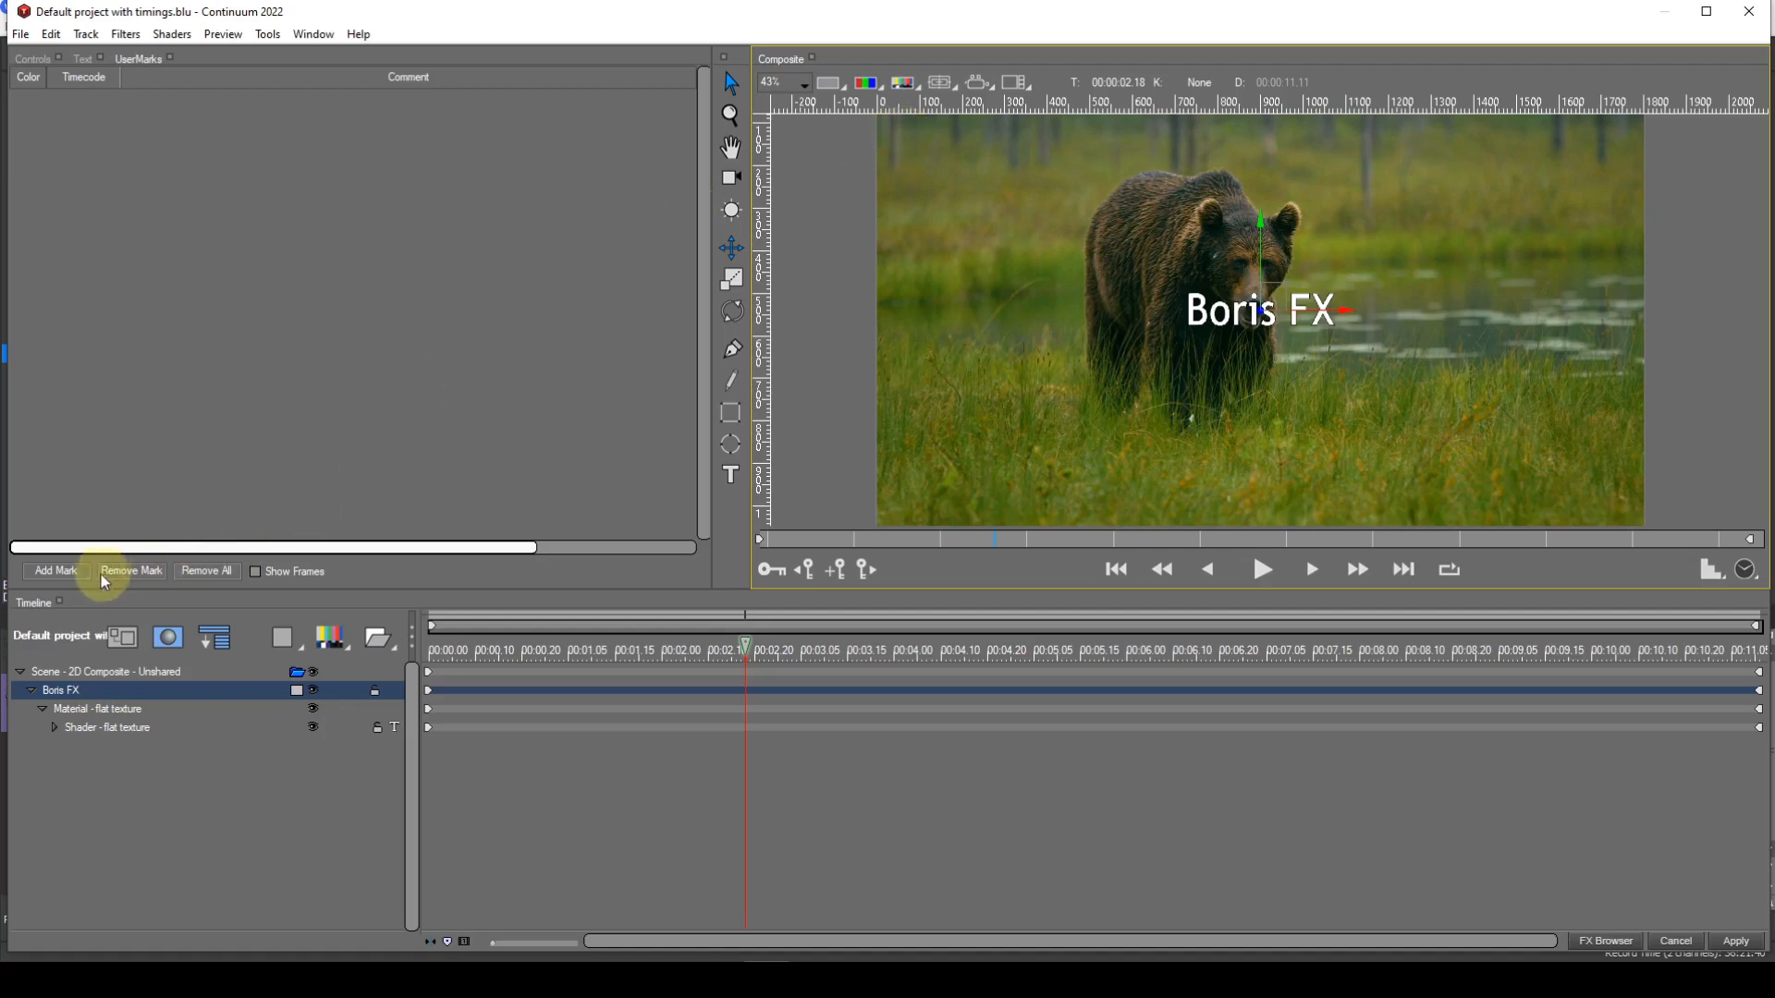
Step: Add a user mark and set its timecode to 00:00:03.03
click(52, 573)
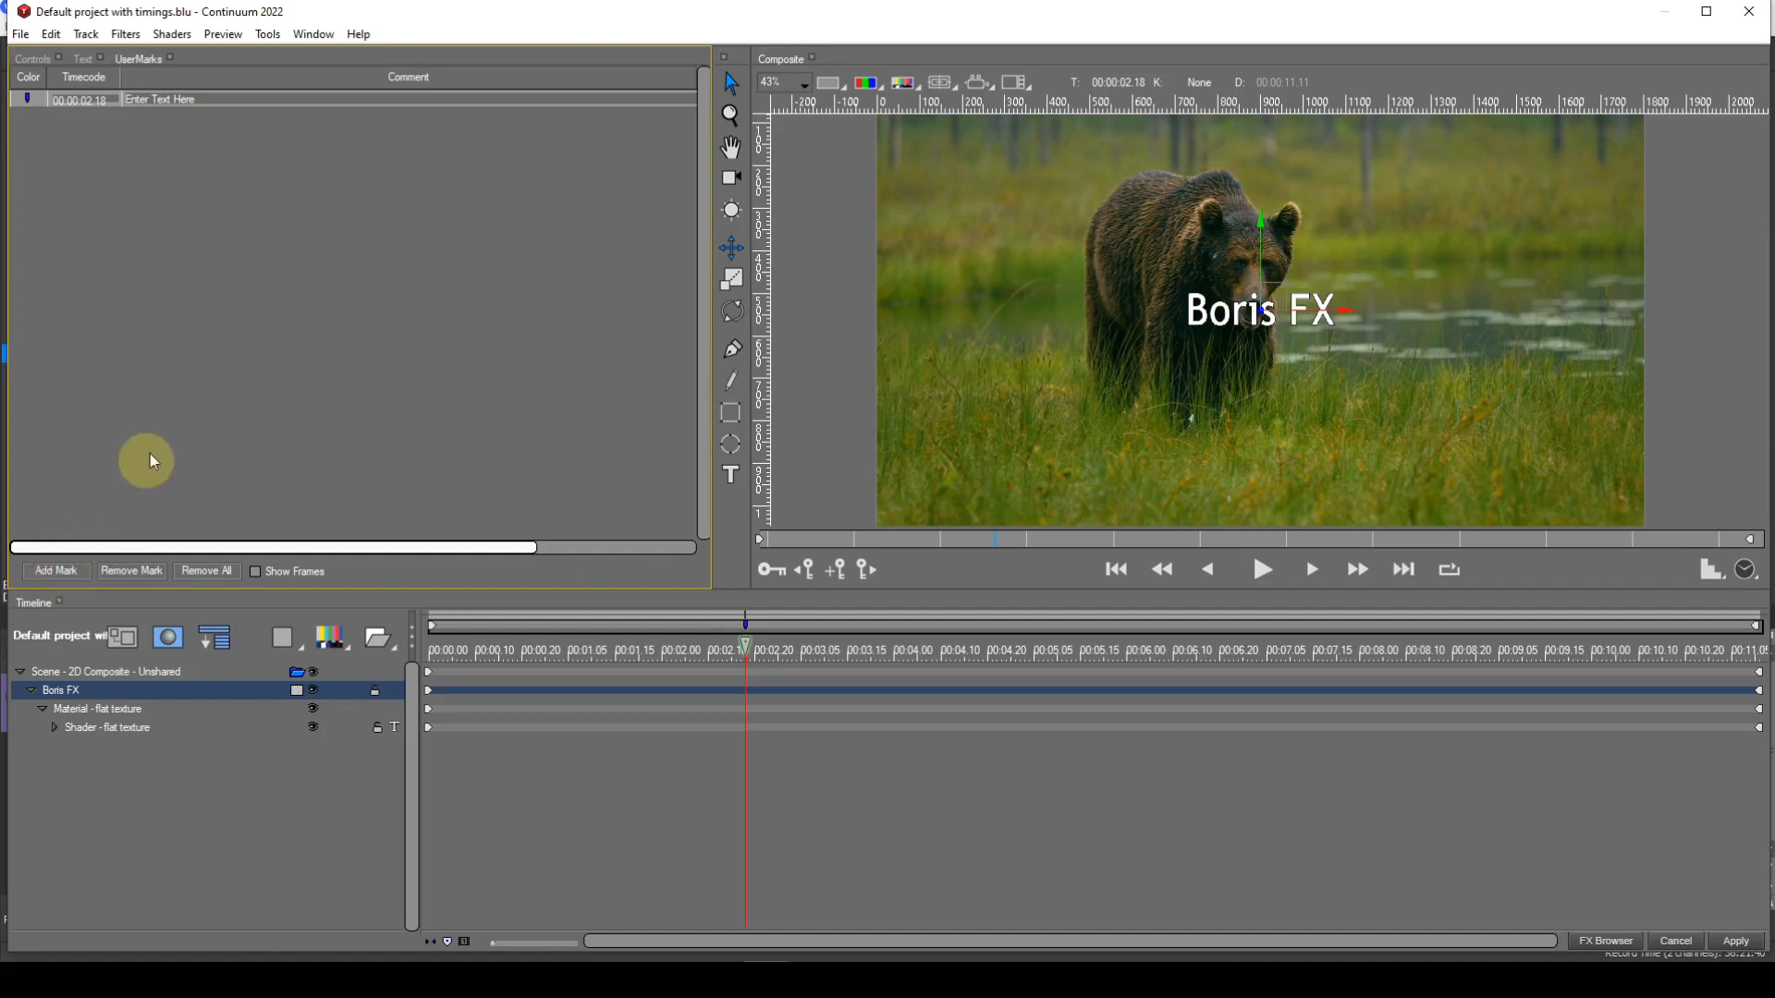
double_click(101, 101)
text(0)
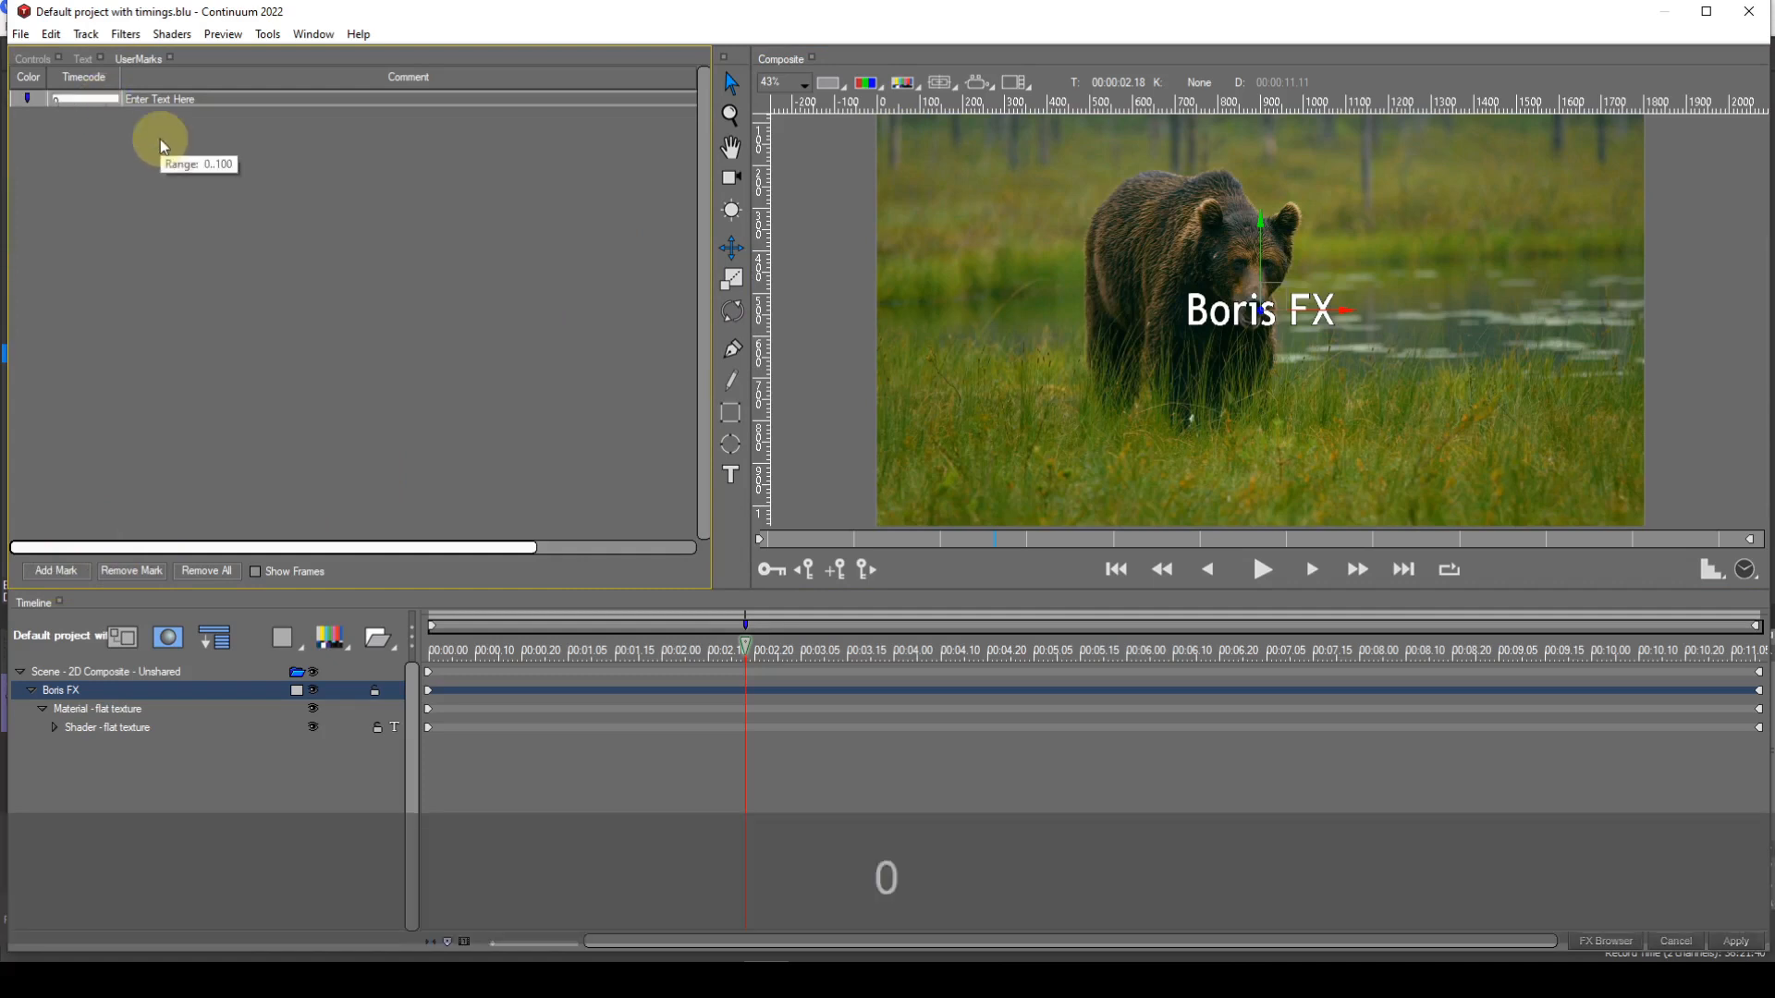
text(303)
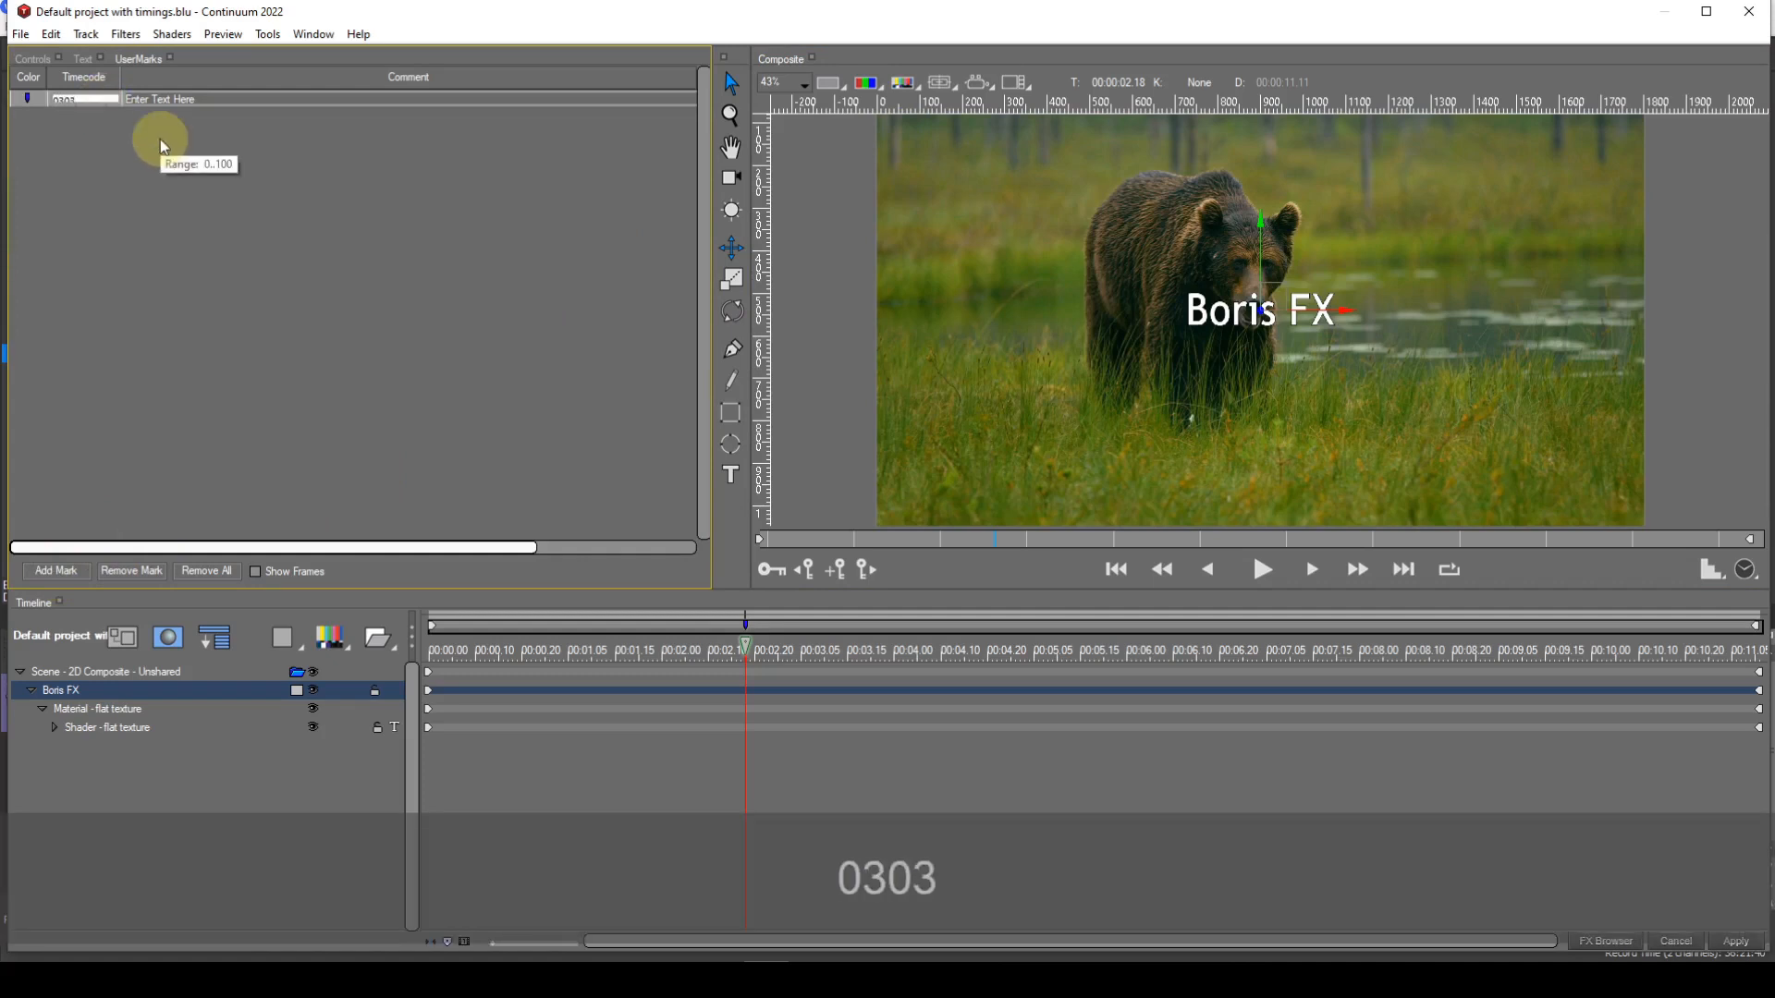
key(Return)
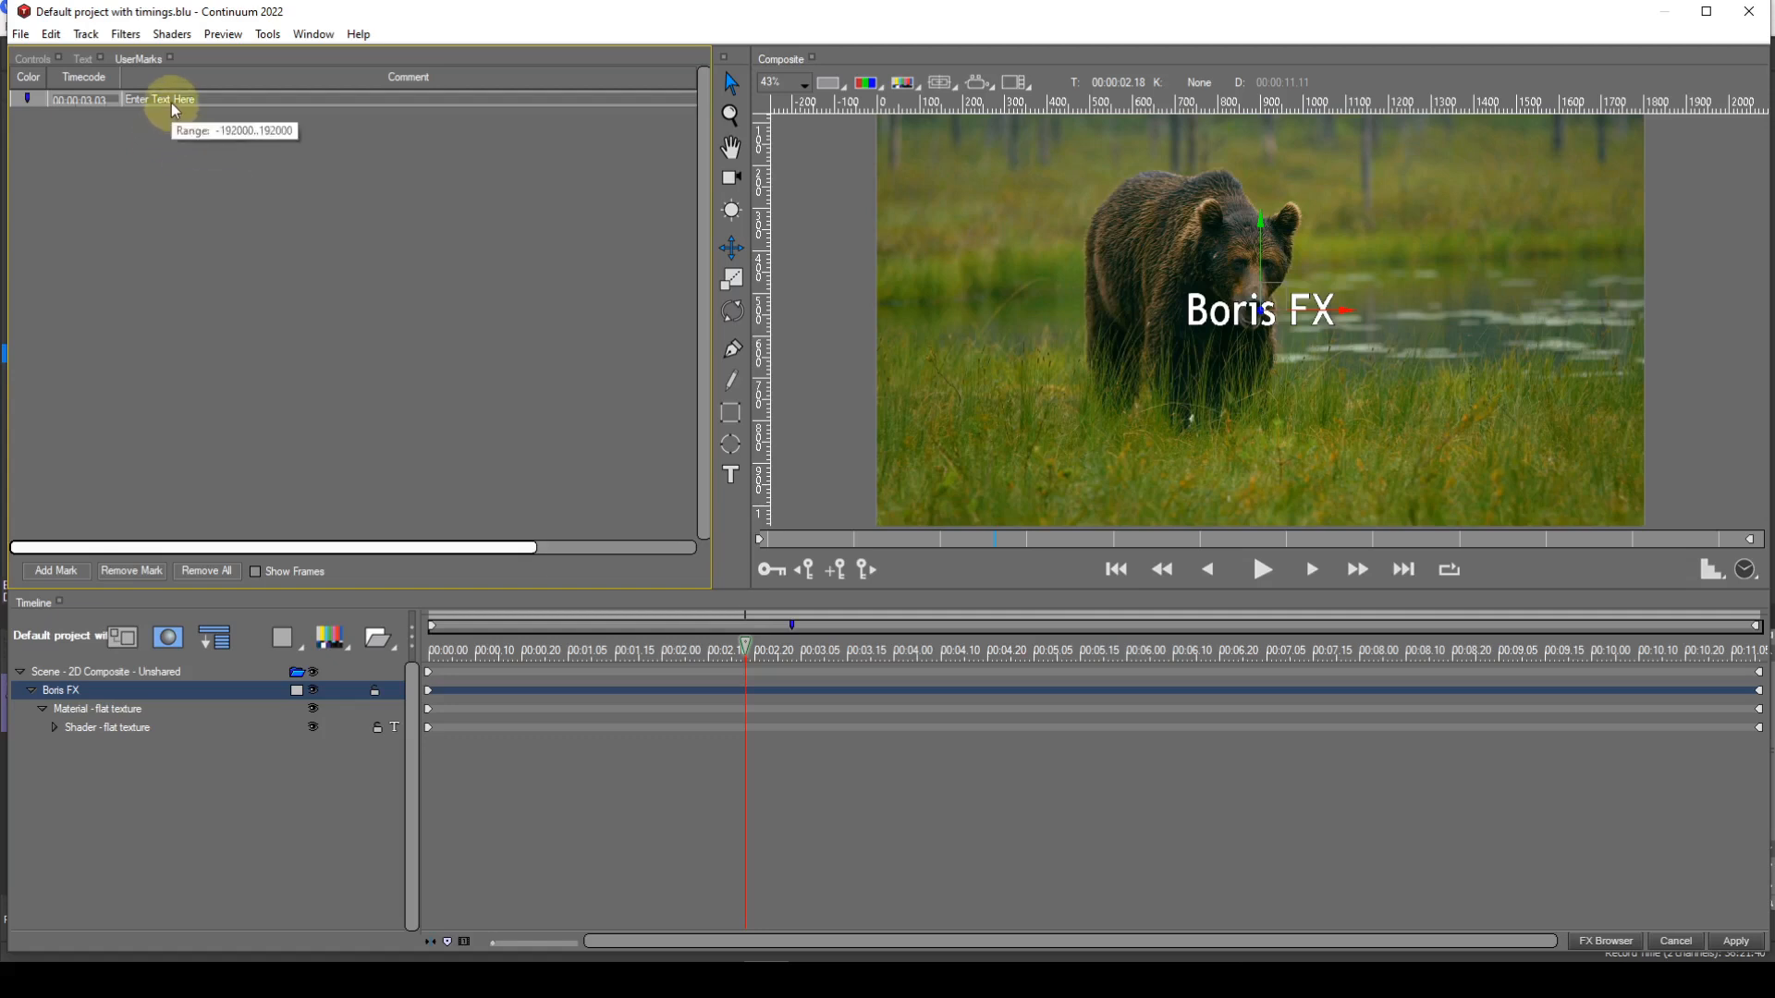
Step: Change the 00:00:03.03 mark's comment to "Start of Fade In"
double_click(171, 99)
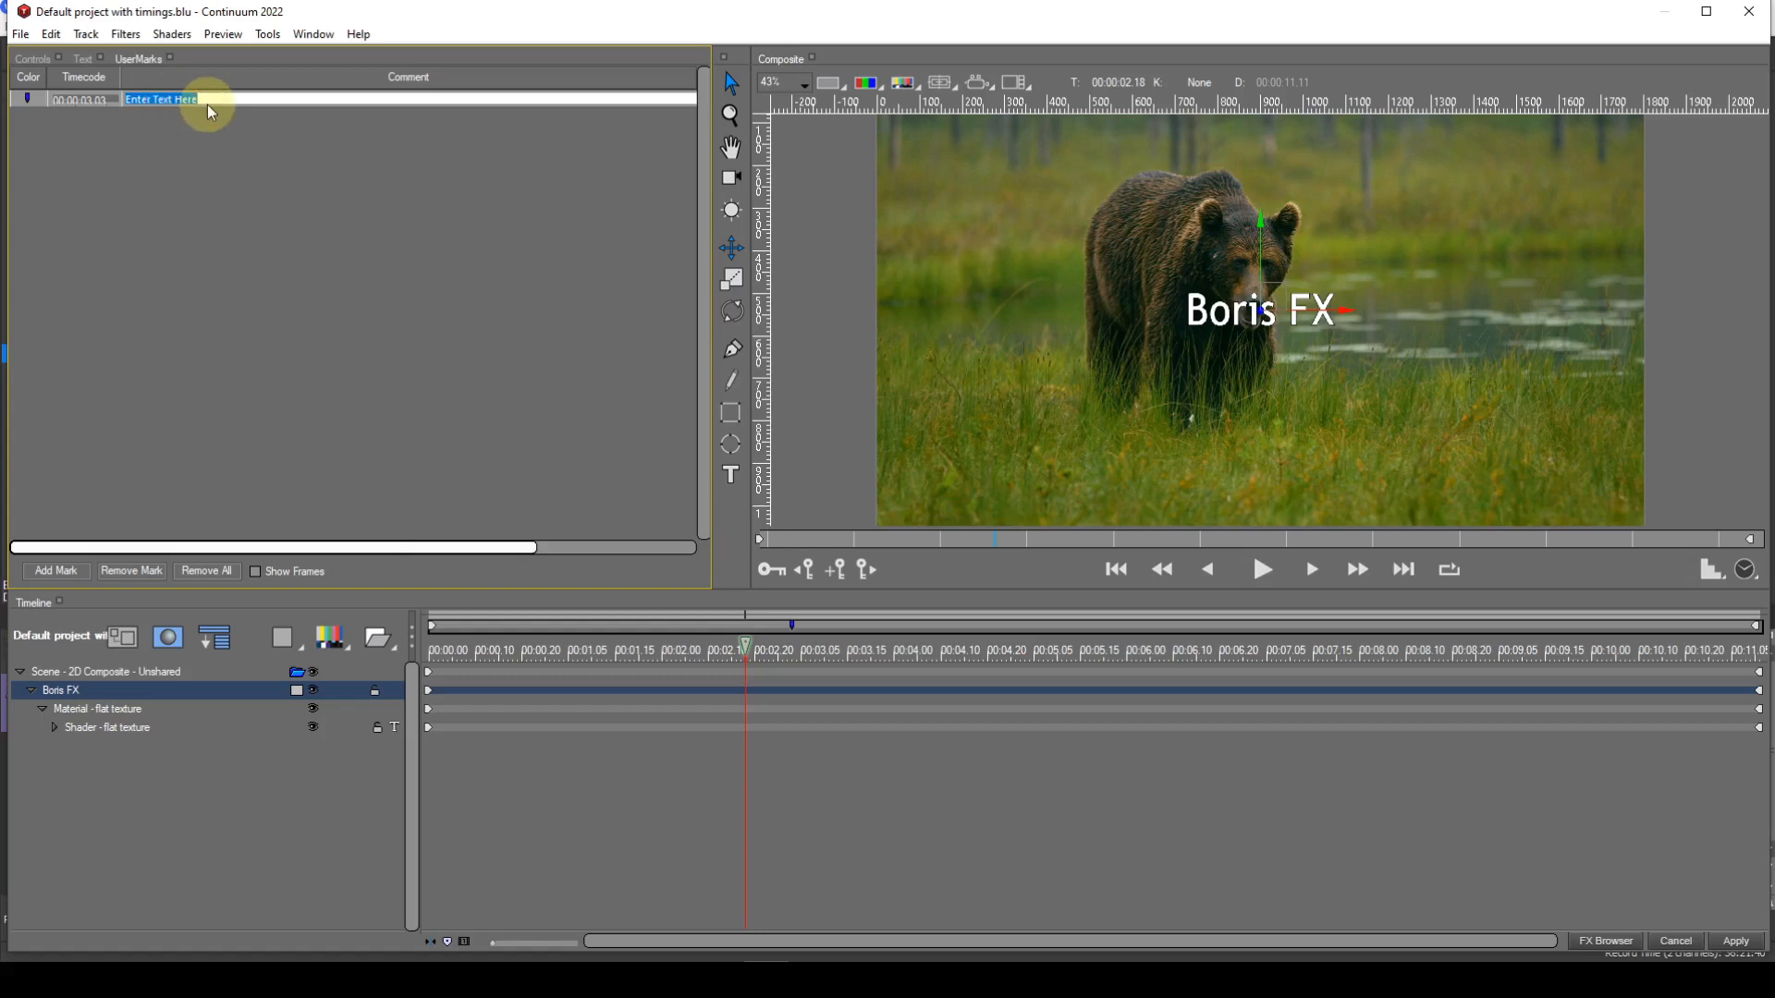
text(Start of)
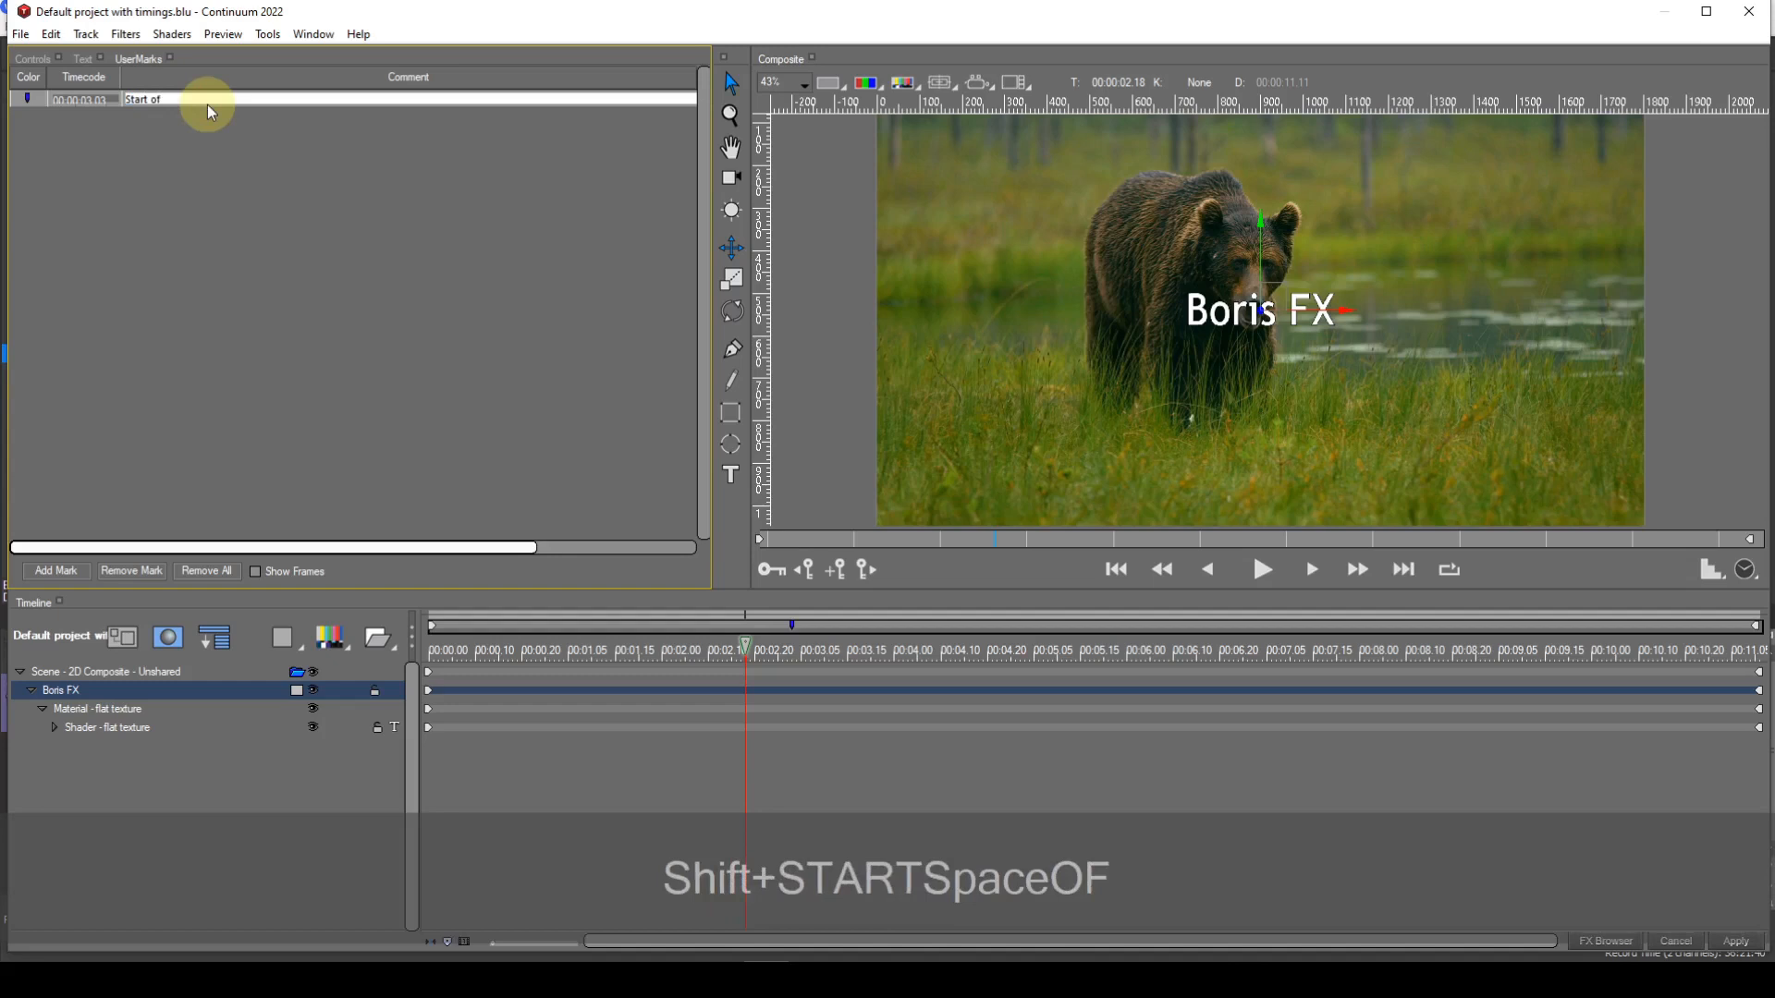
text( Fa)
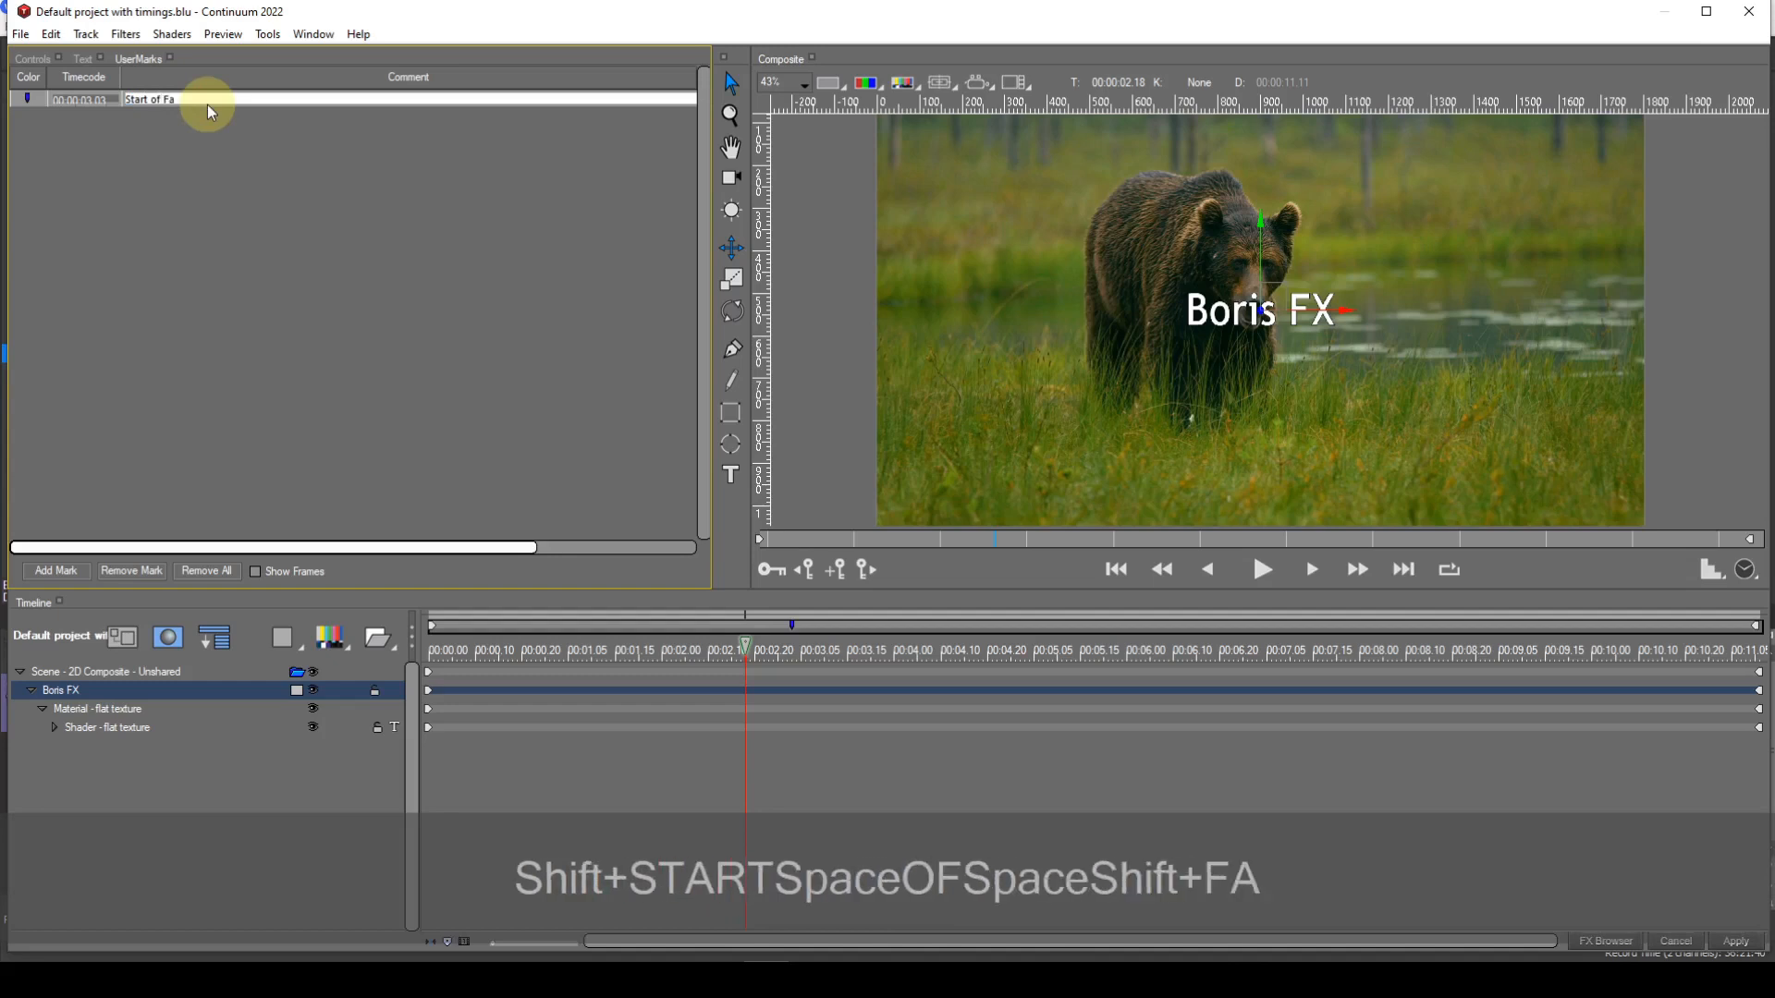
text(de In)
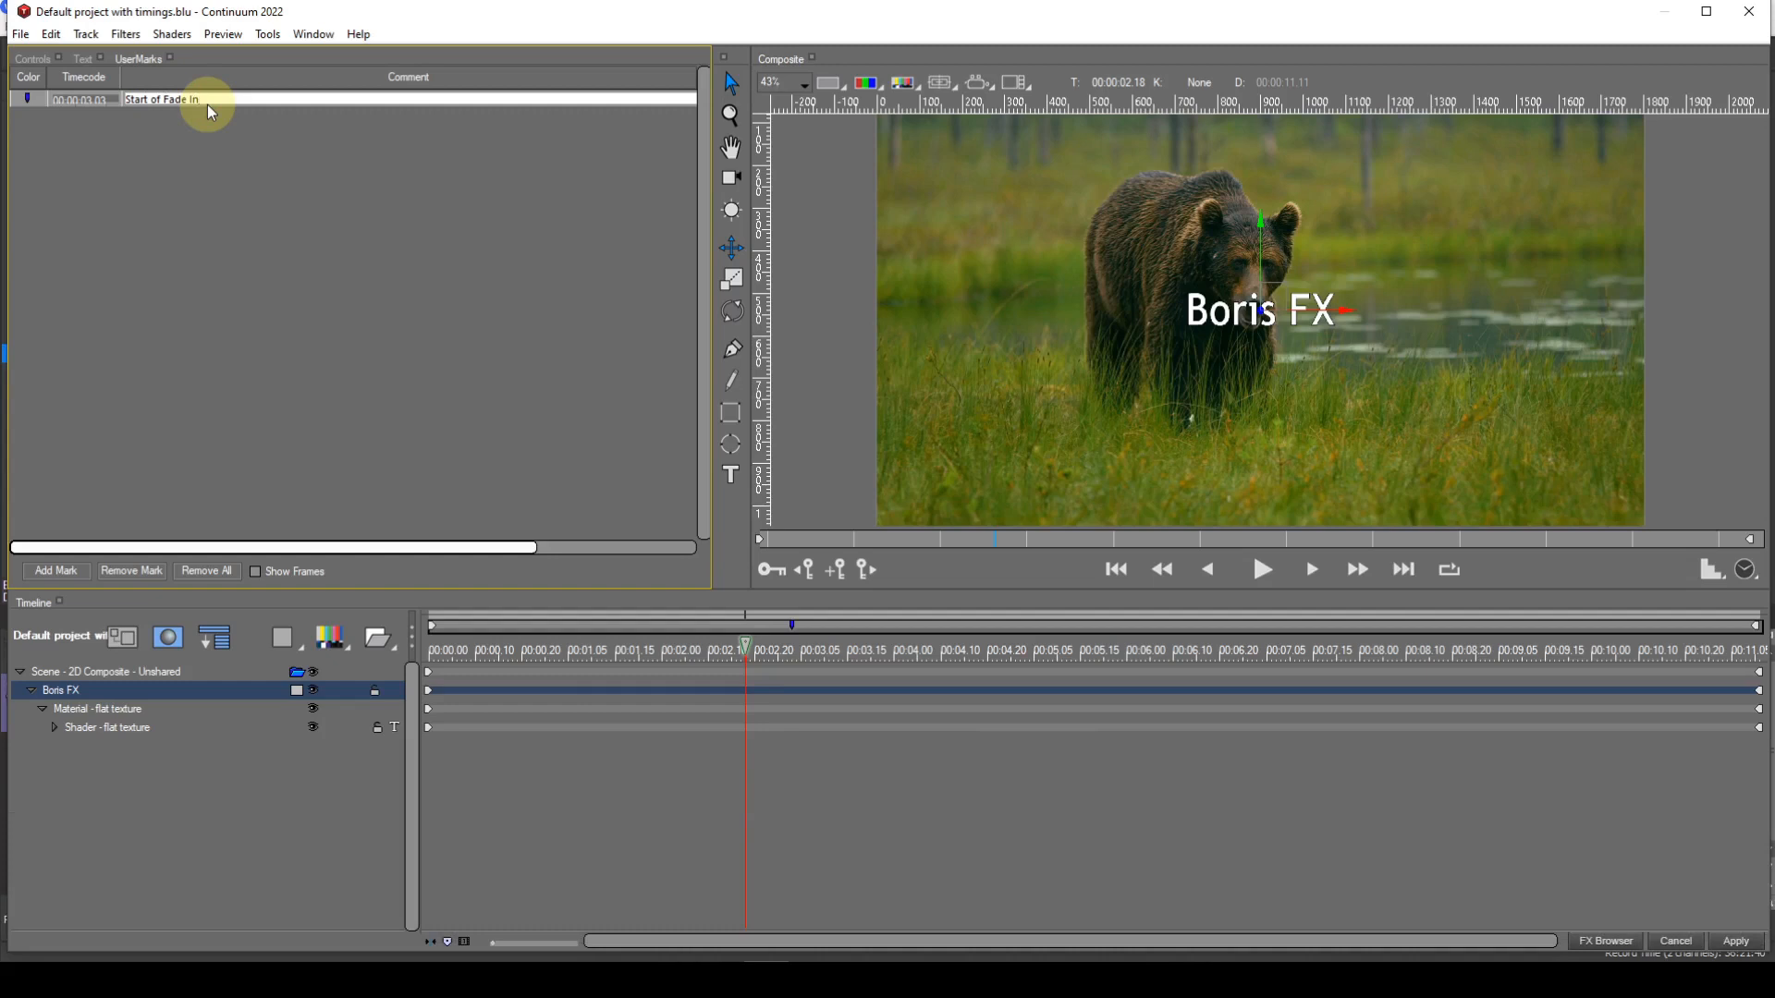
key(Return)
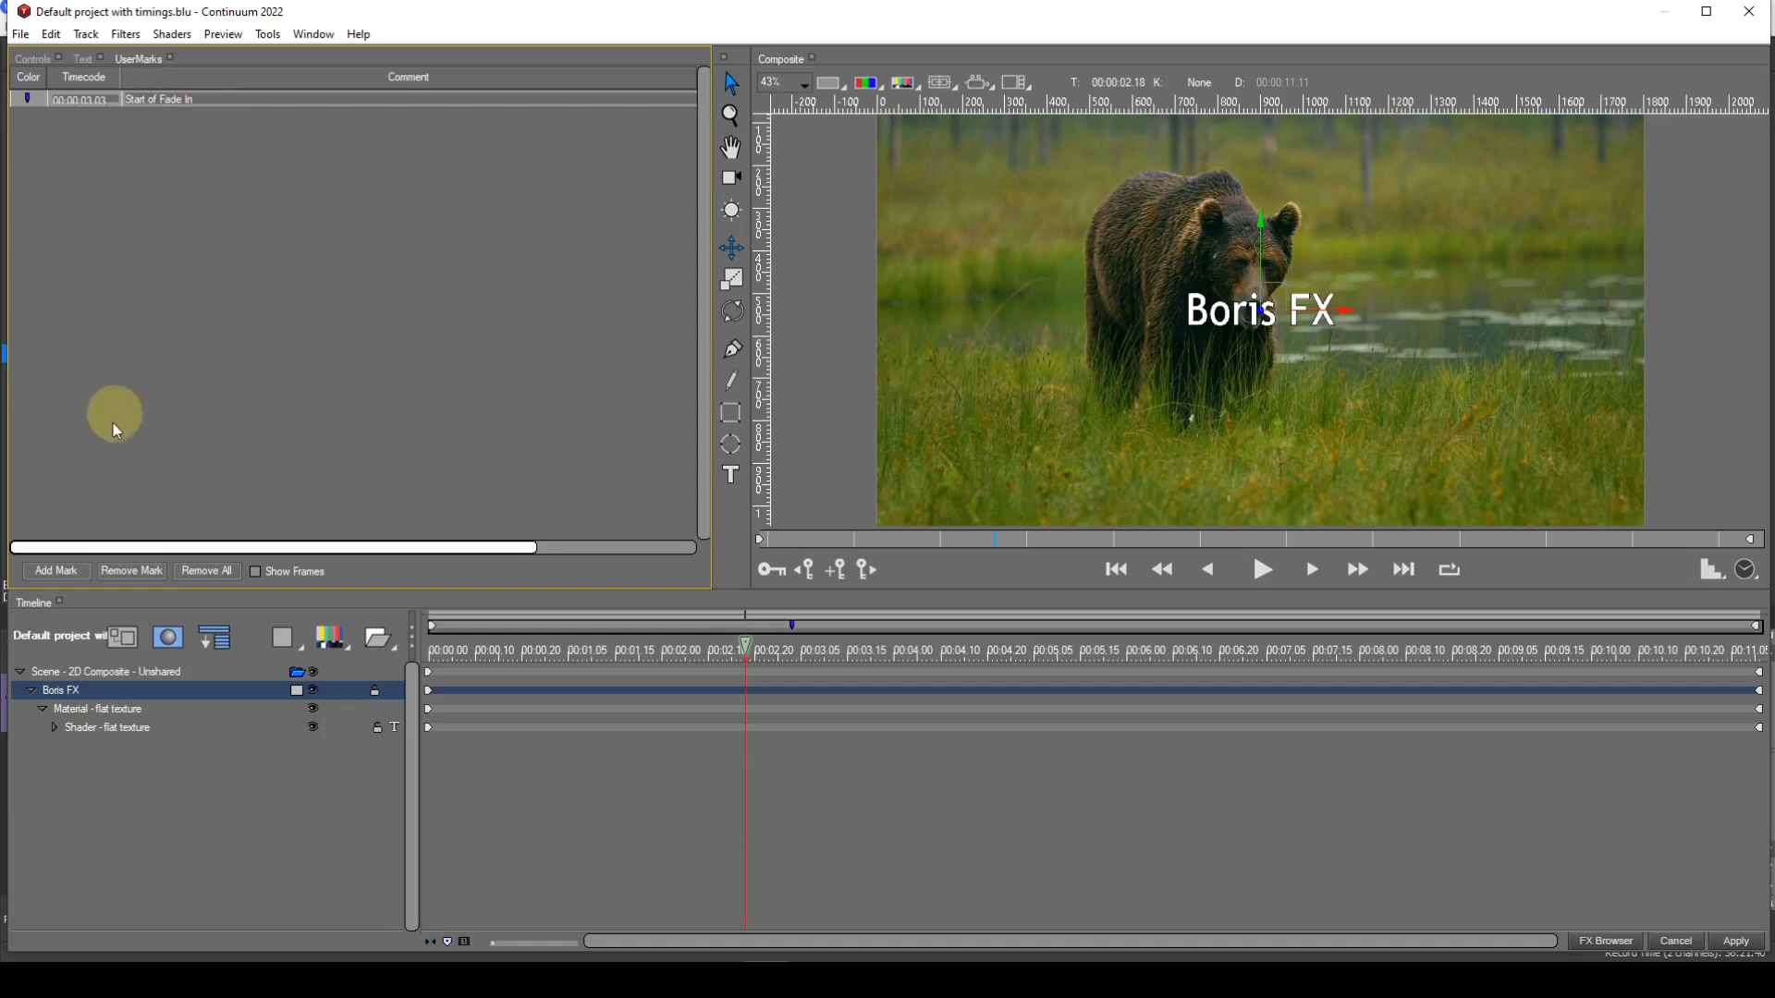
Step: Add a second user mark and set its timecode to 00:00:03.18
click(63, 573)
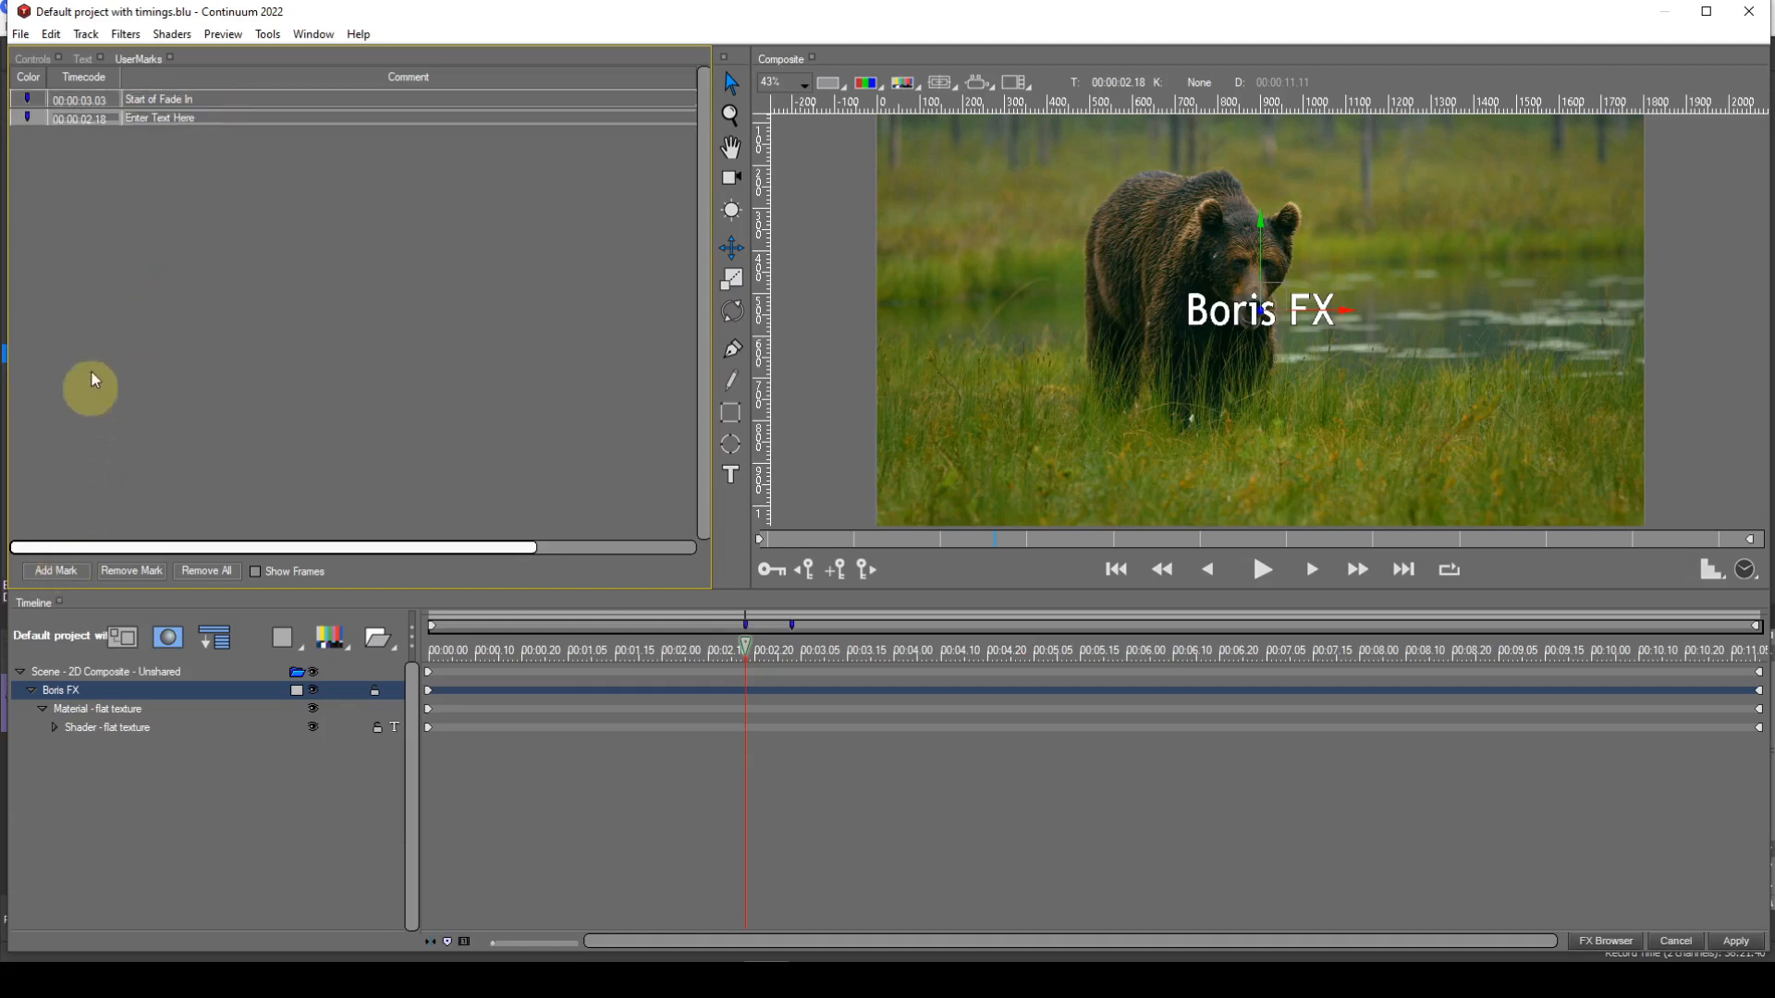
double_click(102, 120)
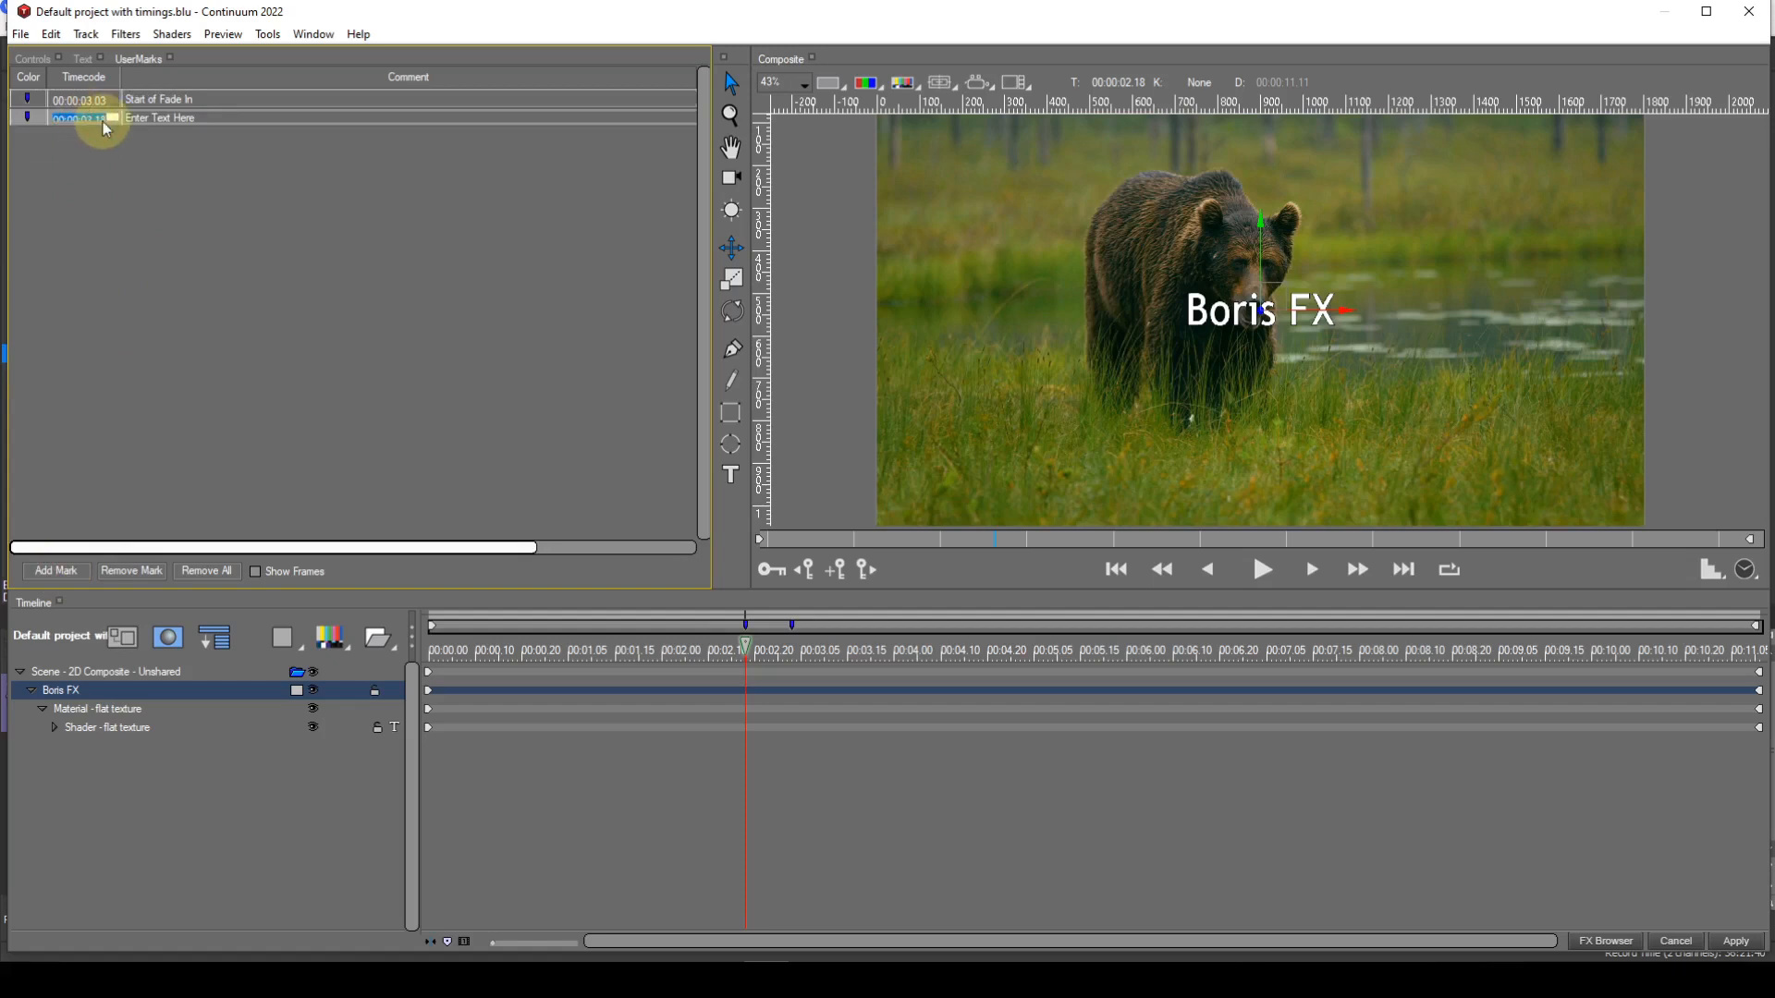
text(03)
text(18)
key(Return)
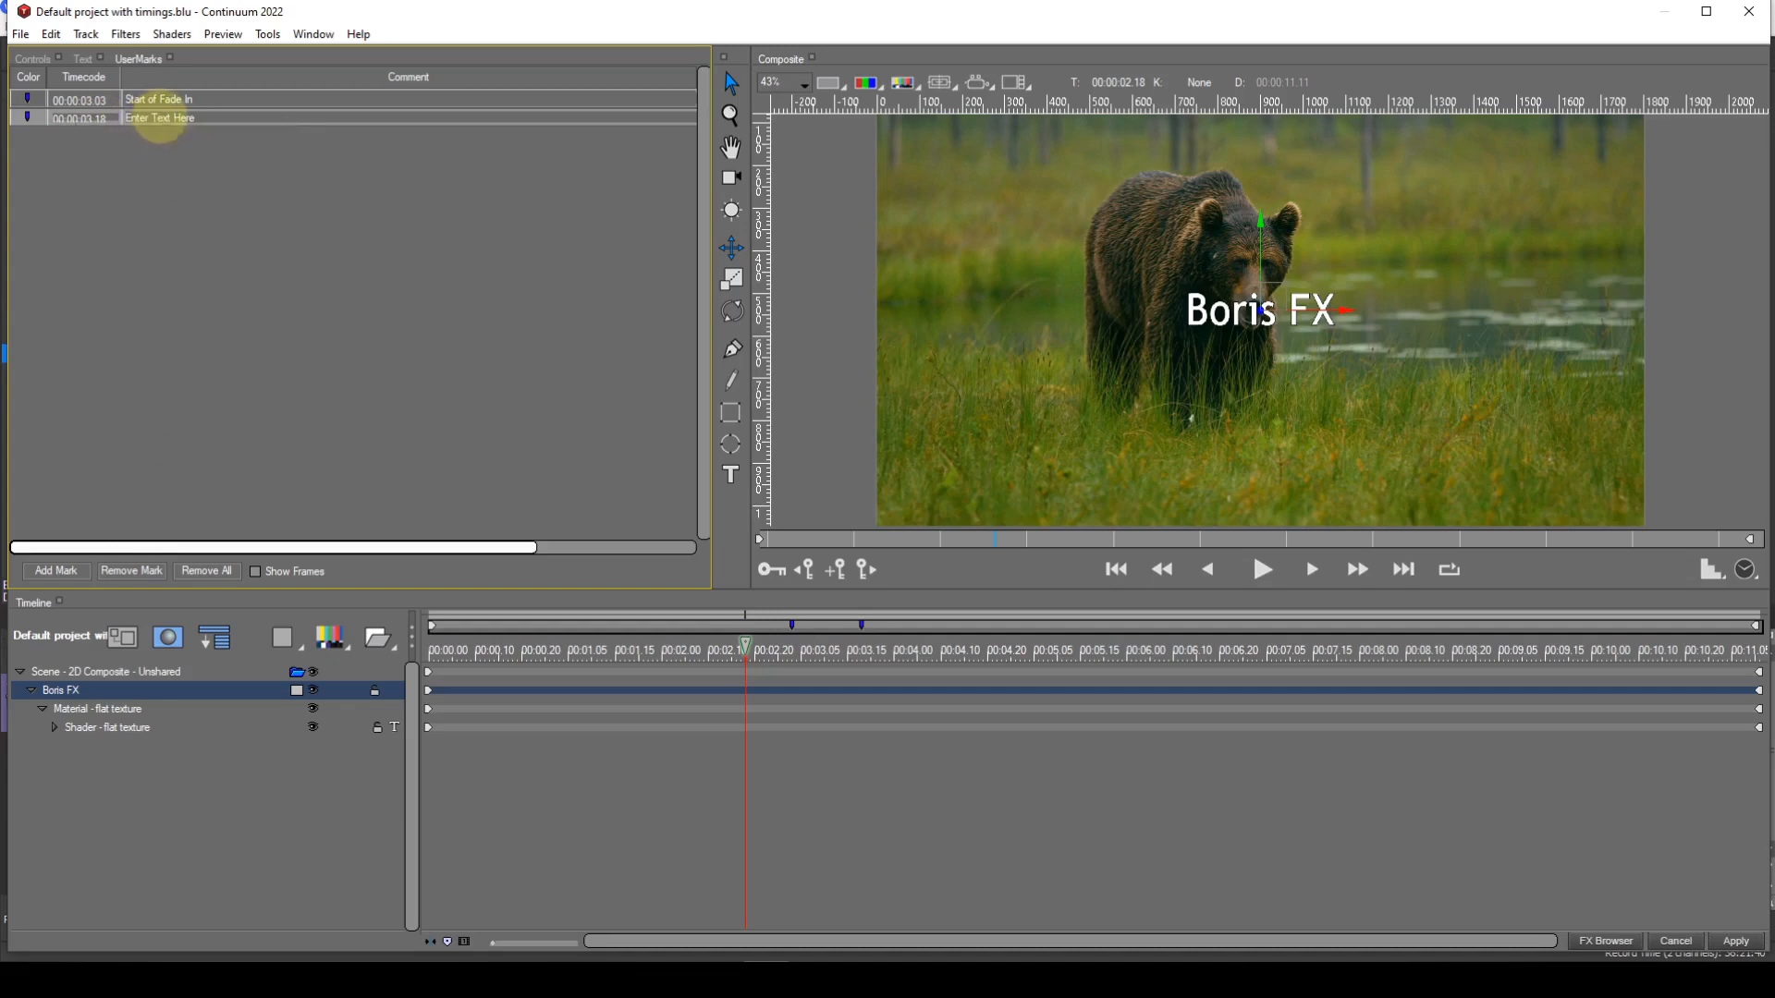
Step: Change the second mark's comment to "End of Fade In"
double_click(166, 118)
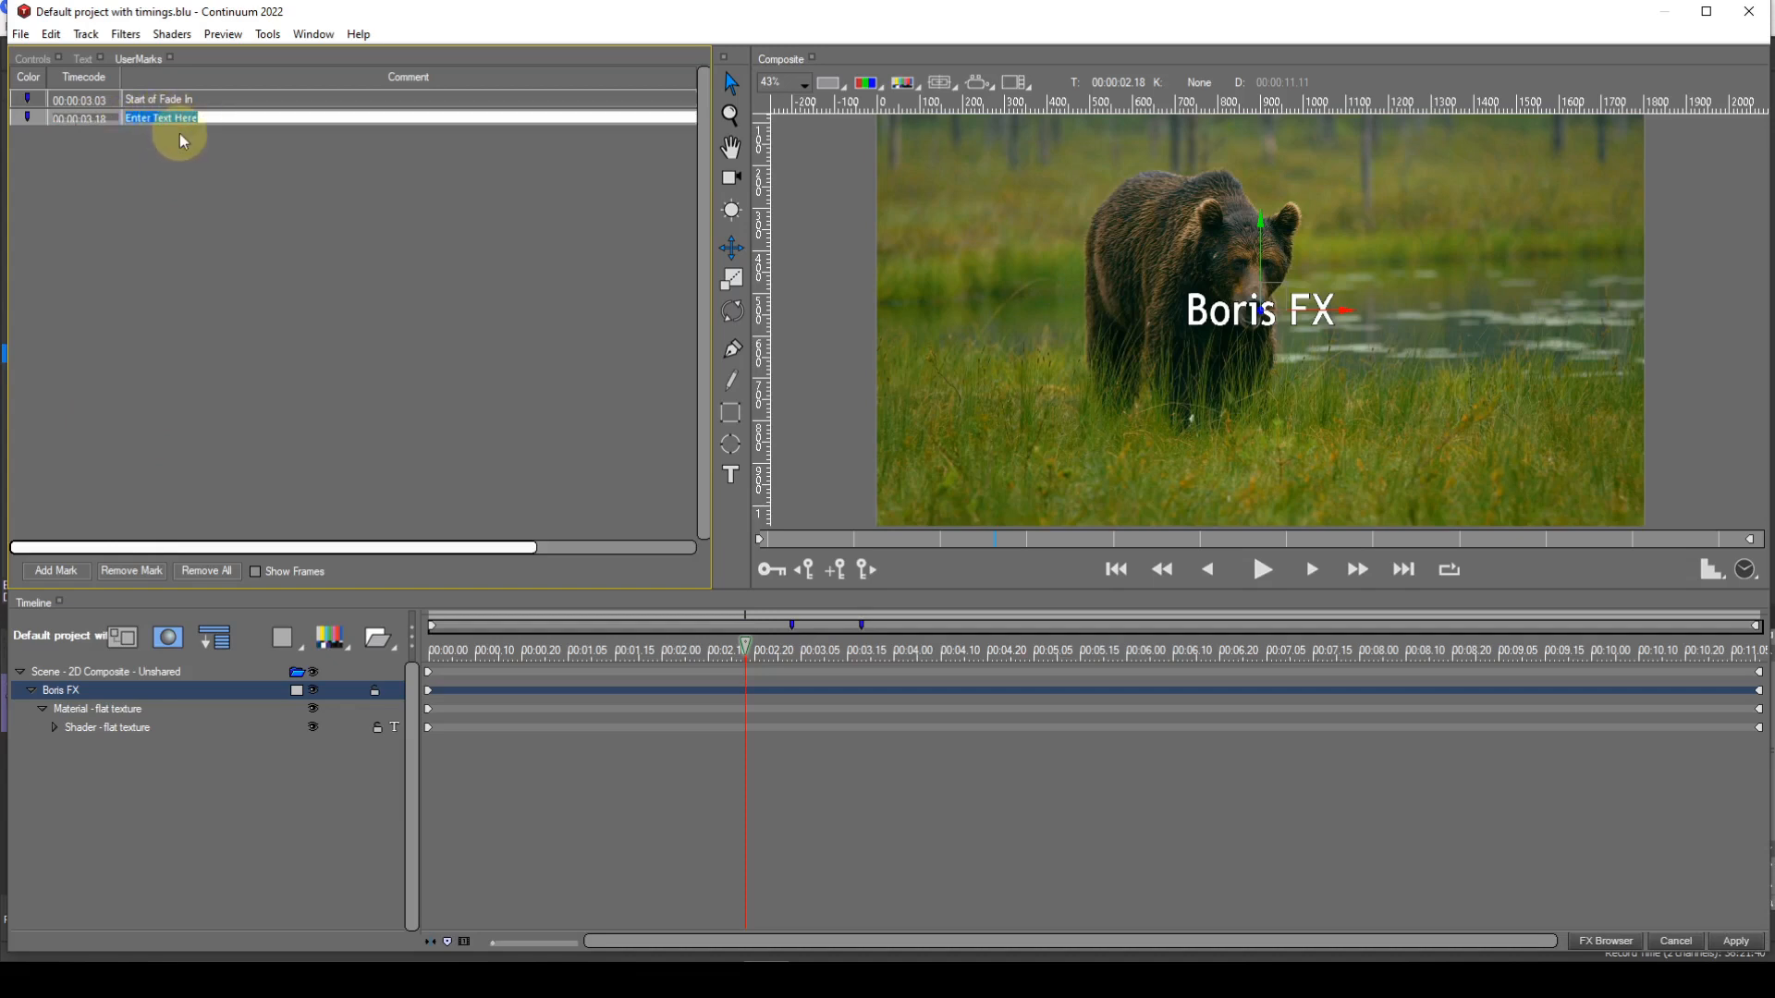
text(E)
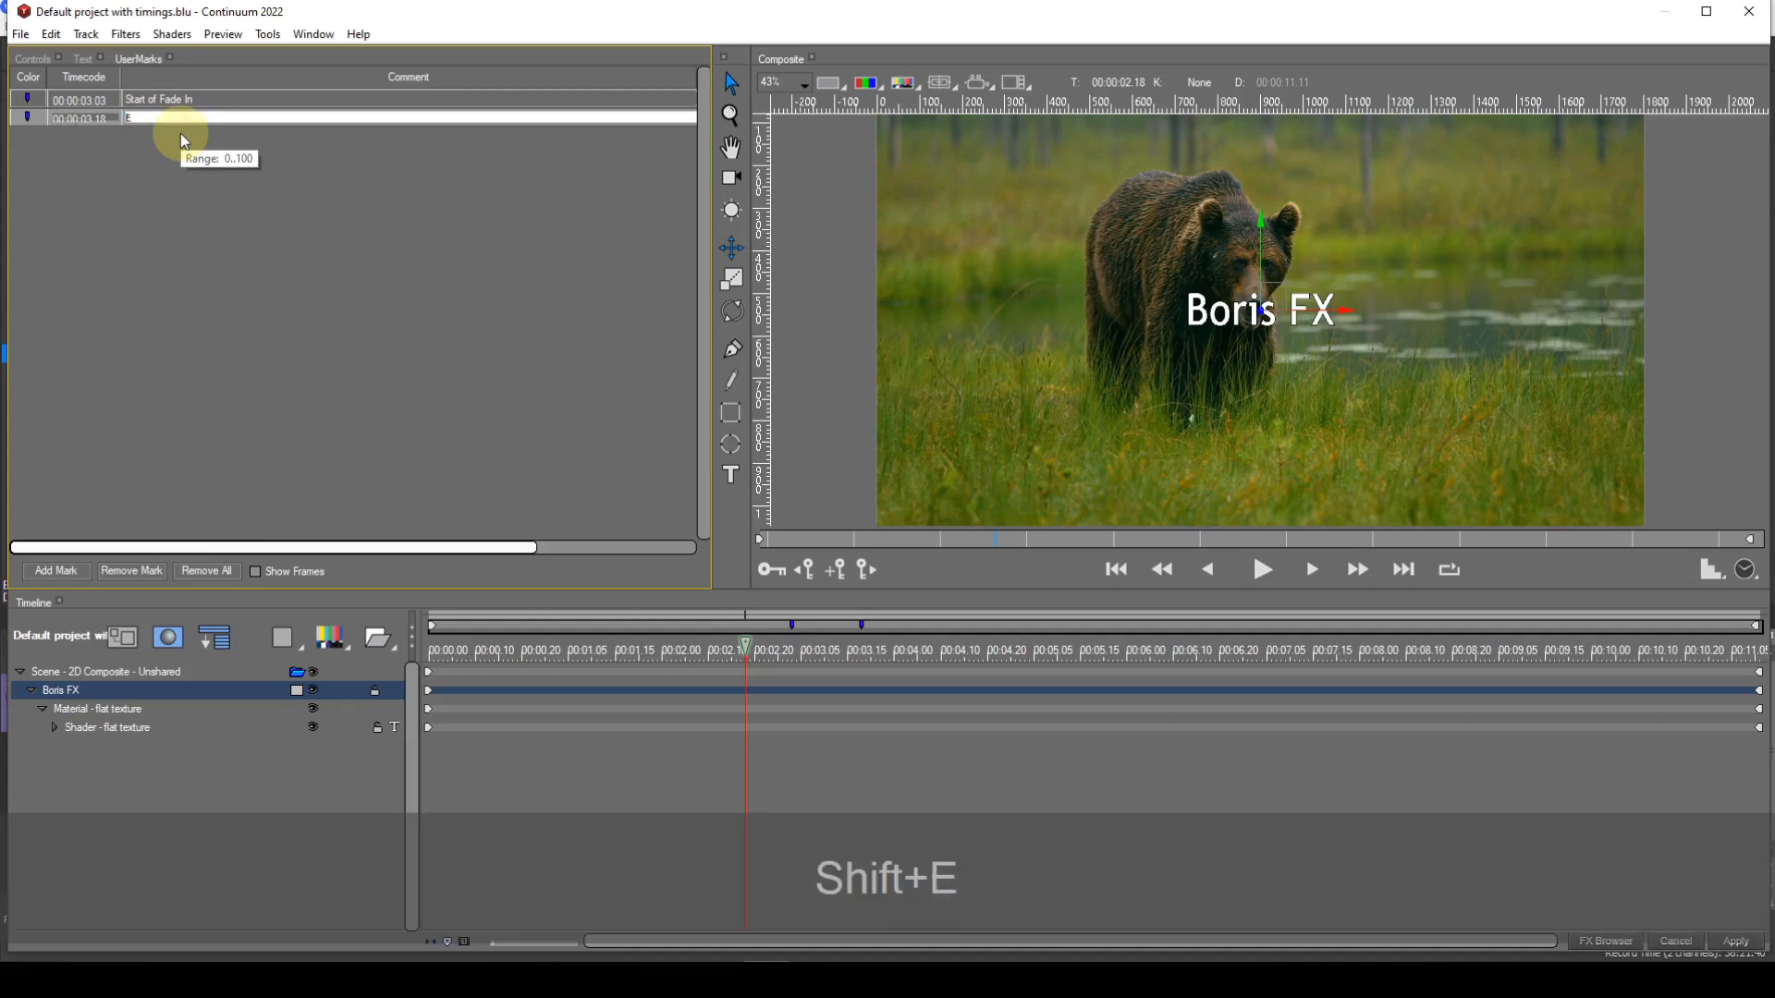
text(nd o)
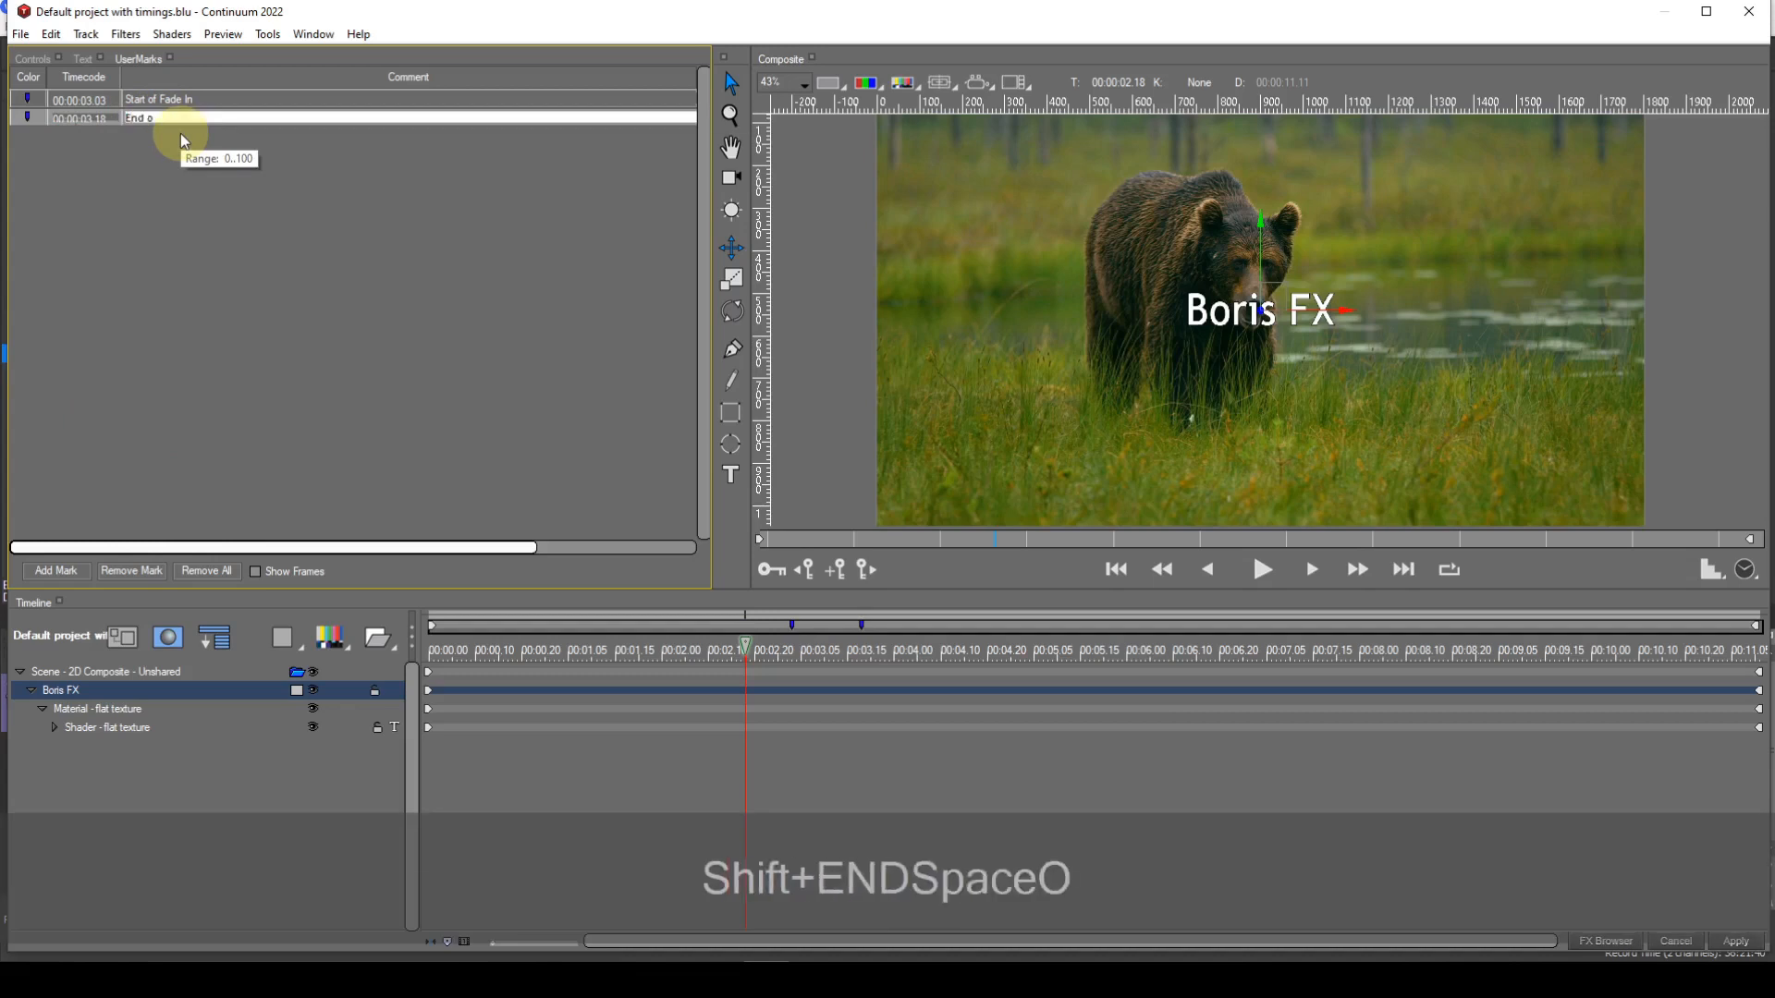
text(f Fade )
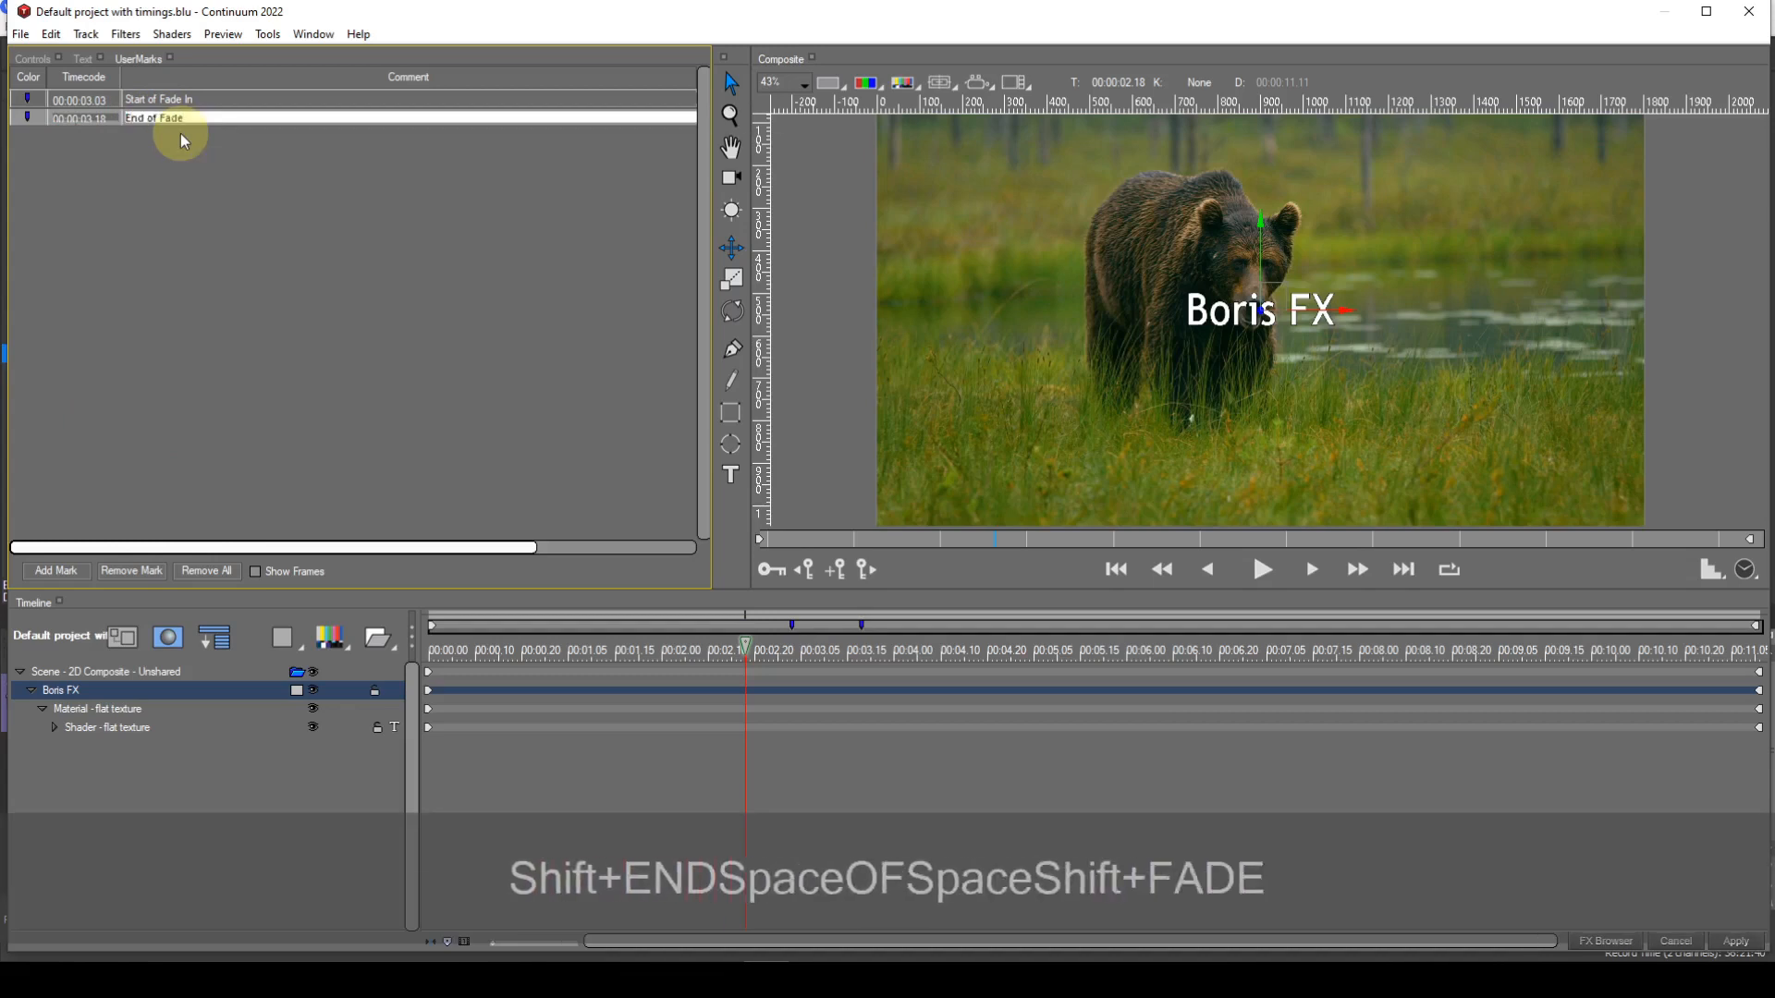
text(In)
key(Return)
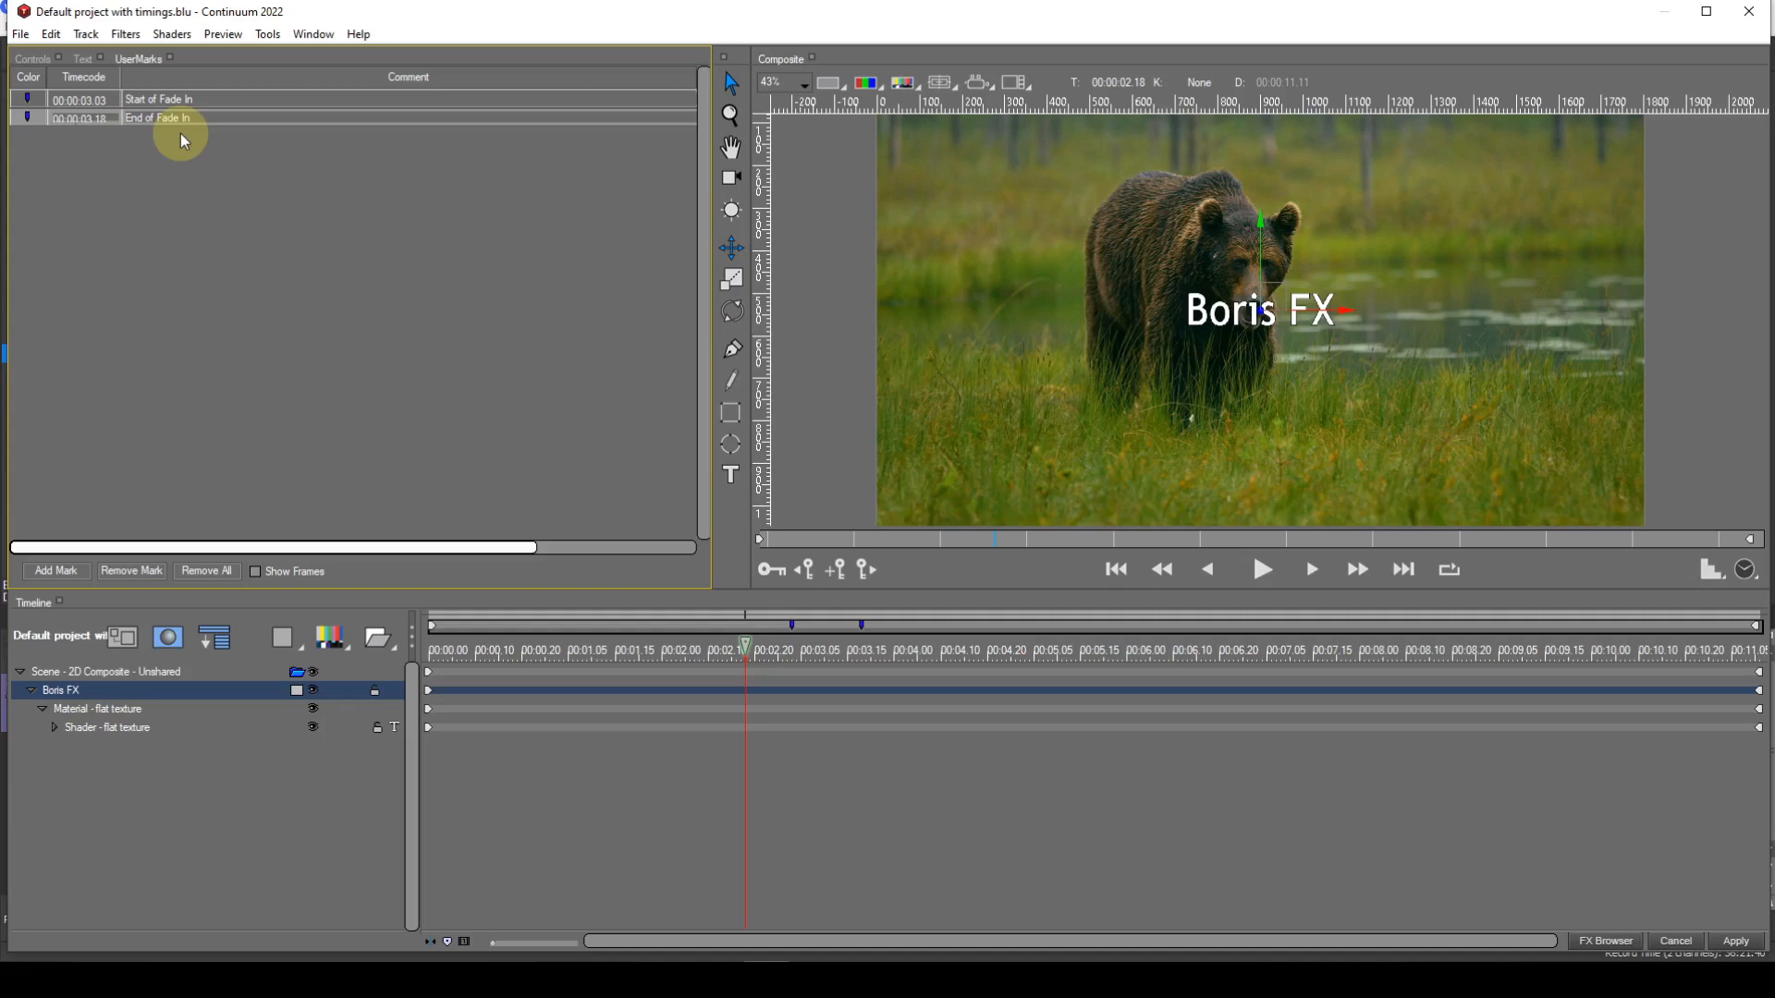
Step: Add a third user mark and set its timecode to 00:00:07.18
click(56, 572)
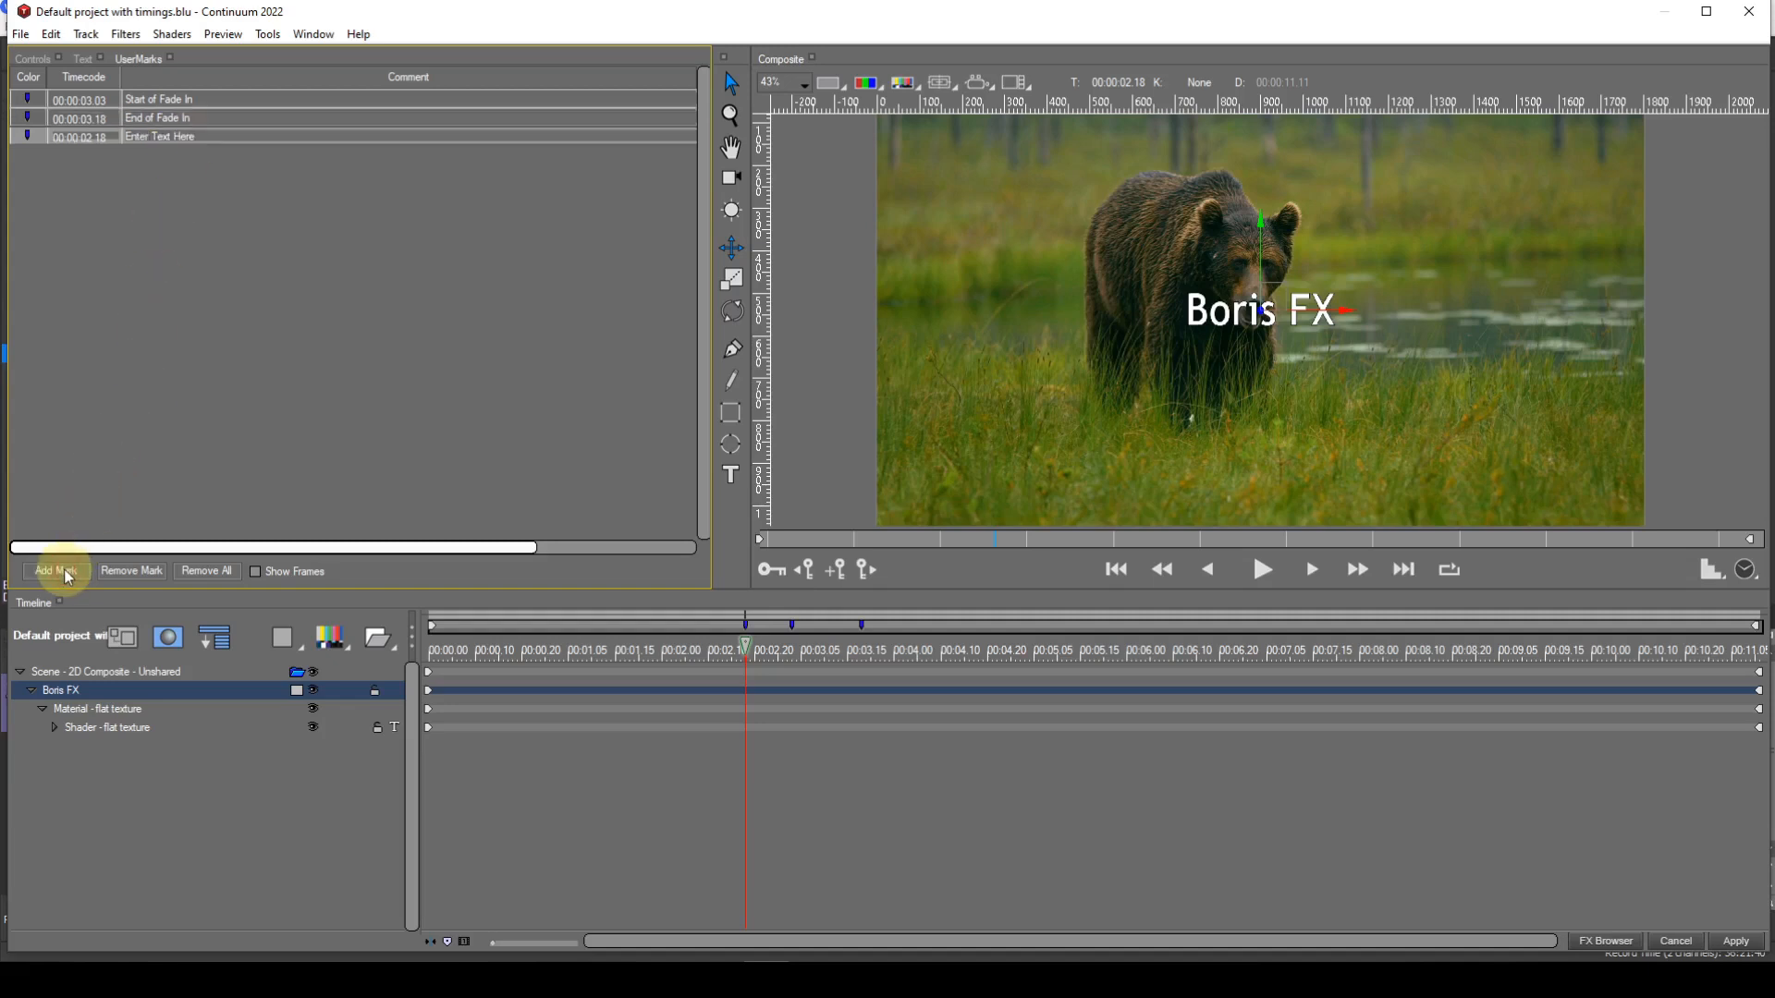
double_click(92, 138)
text(0718)
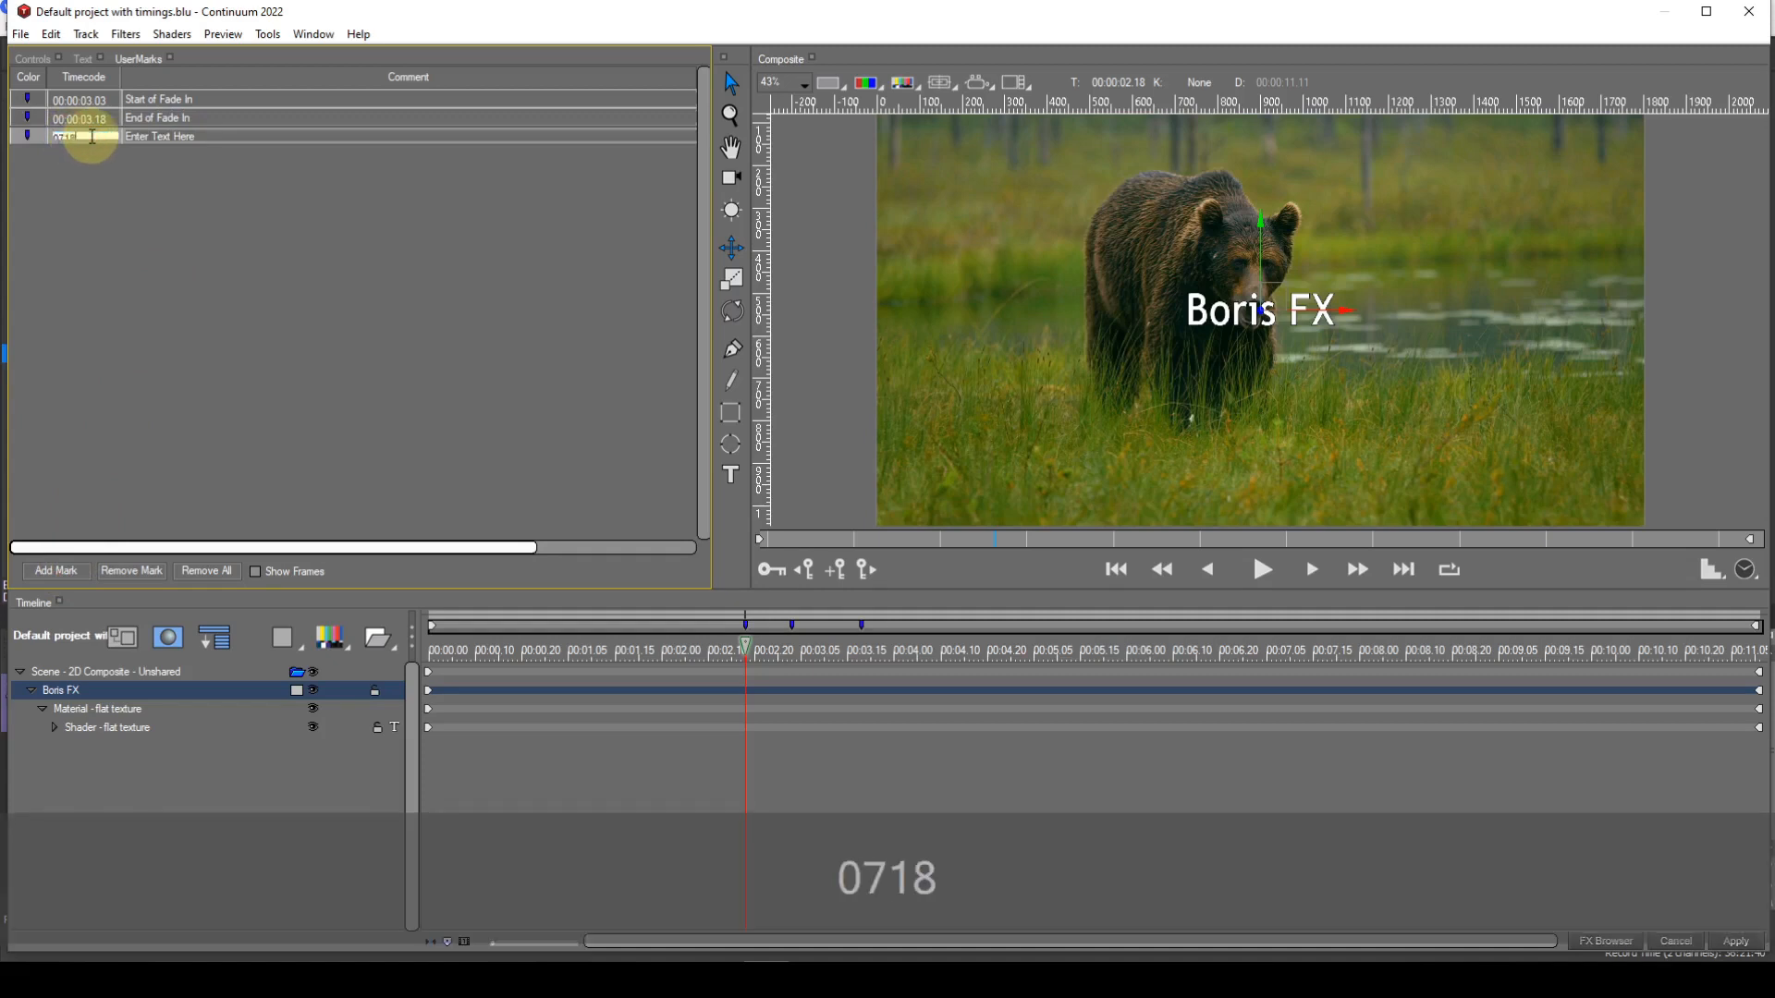
key(Return)
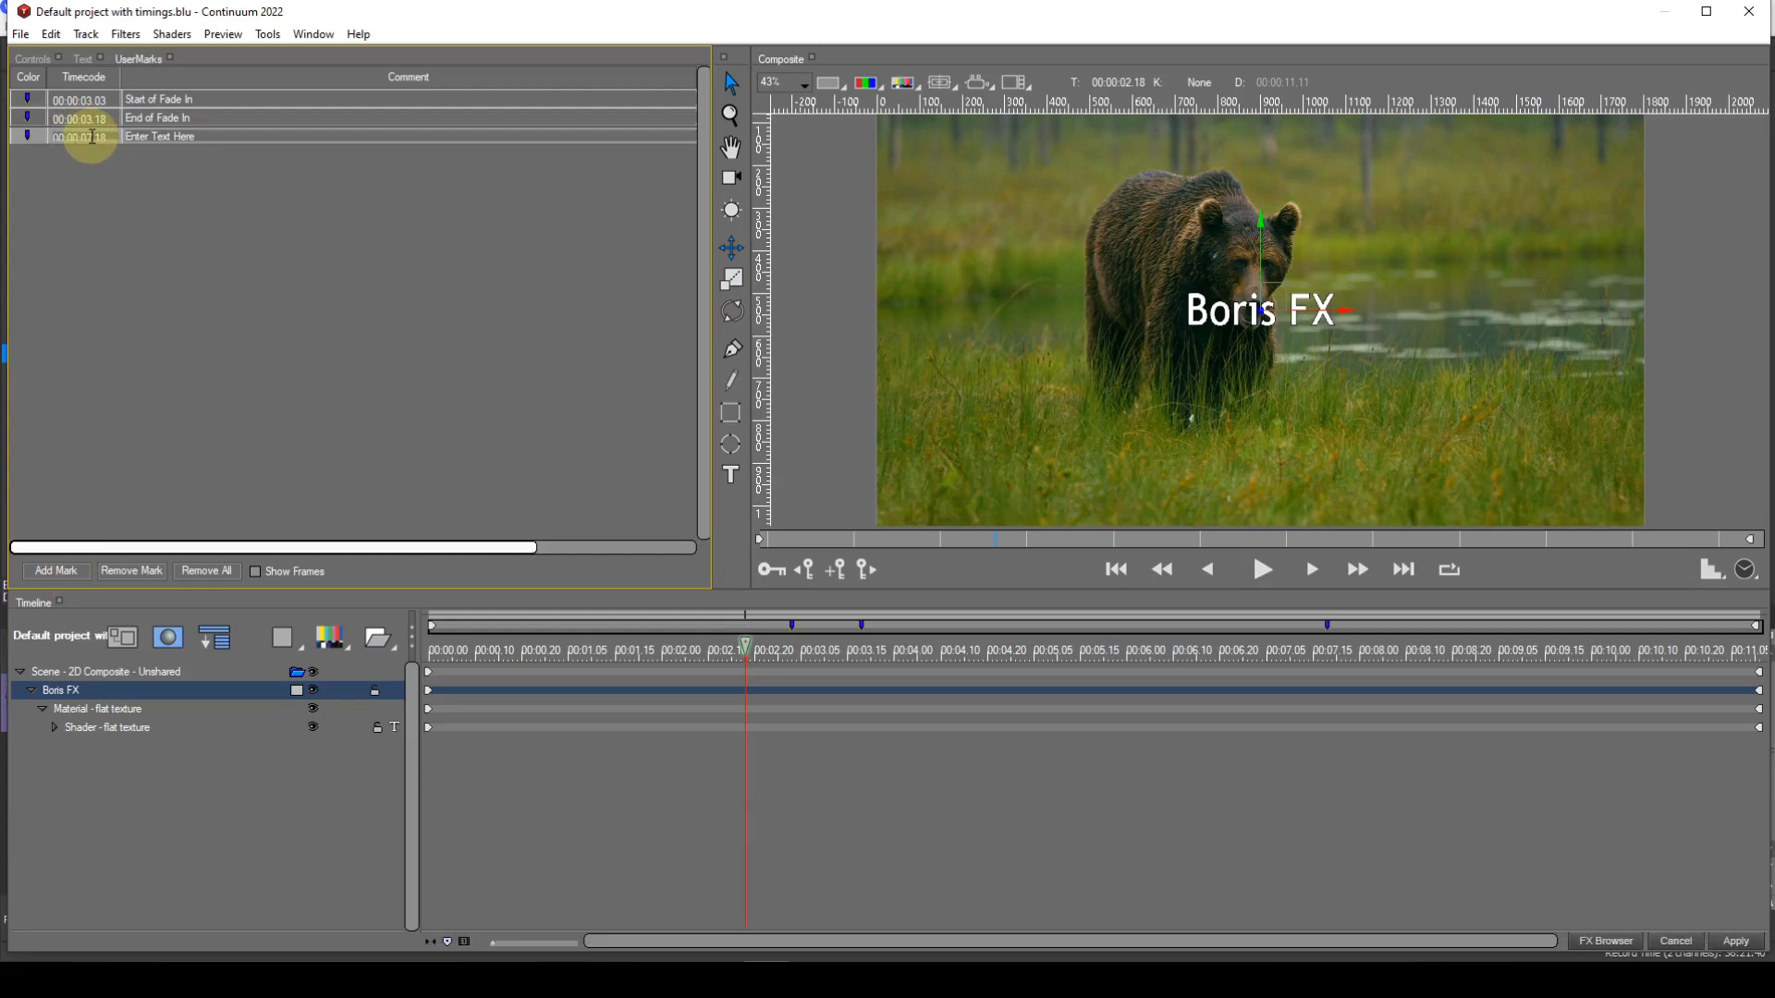
Step: Change the third mark's comment to "Start of Fade Out"
double_click(141, 136)
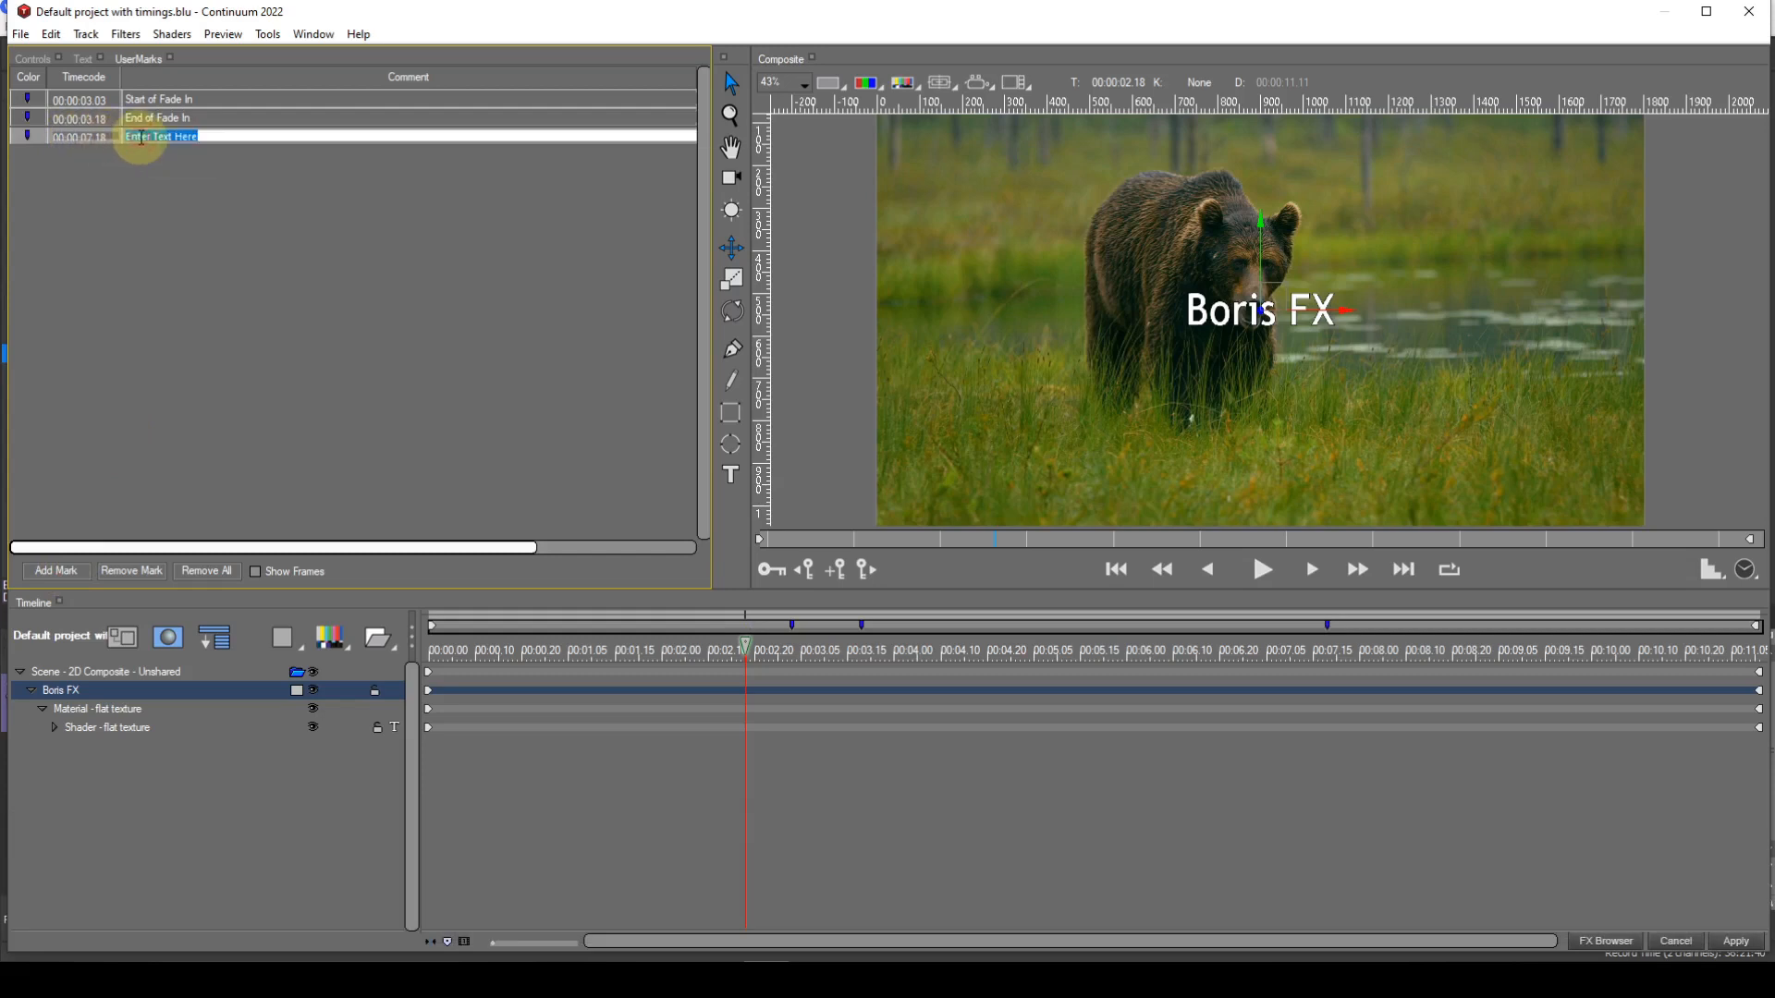
text(Star)
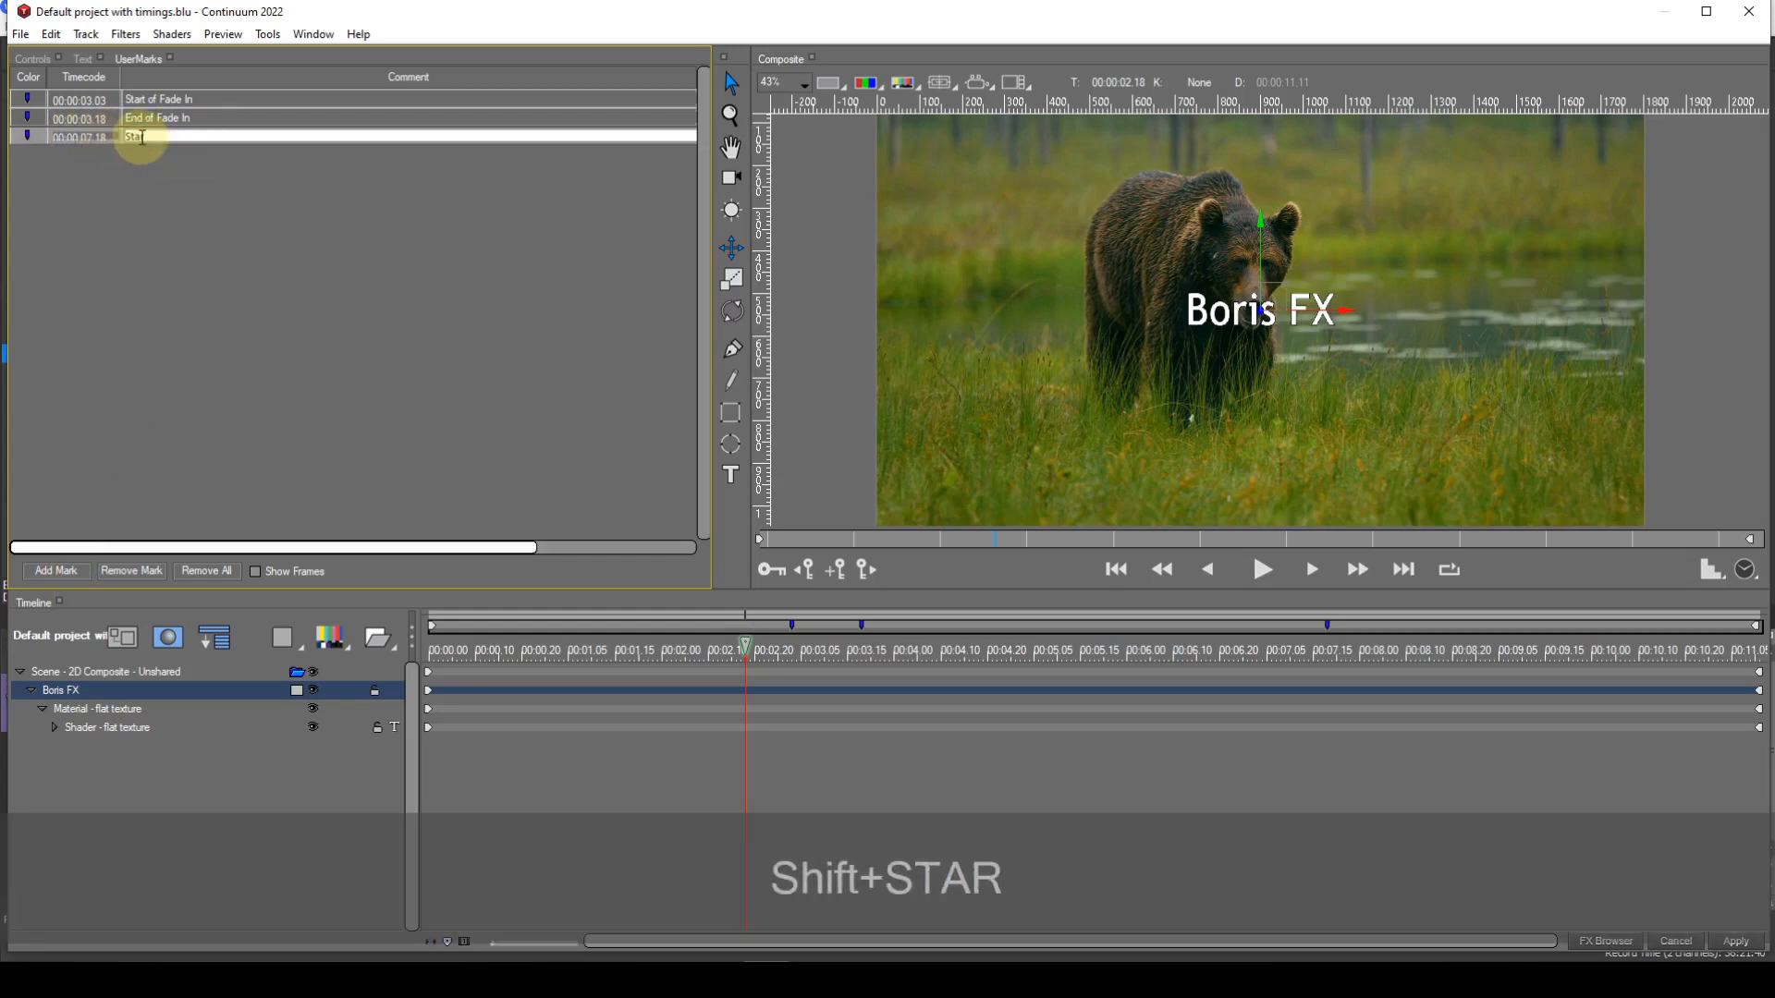
text(t of)
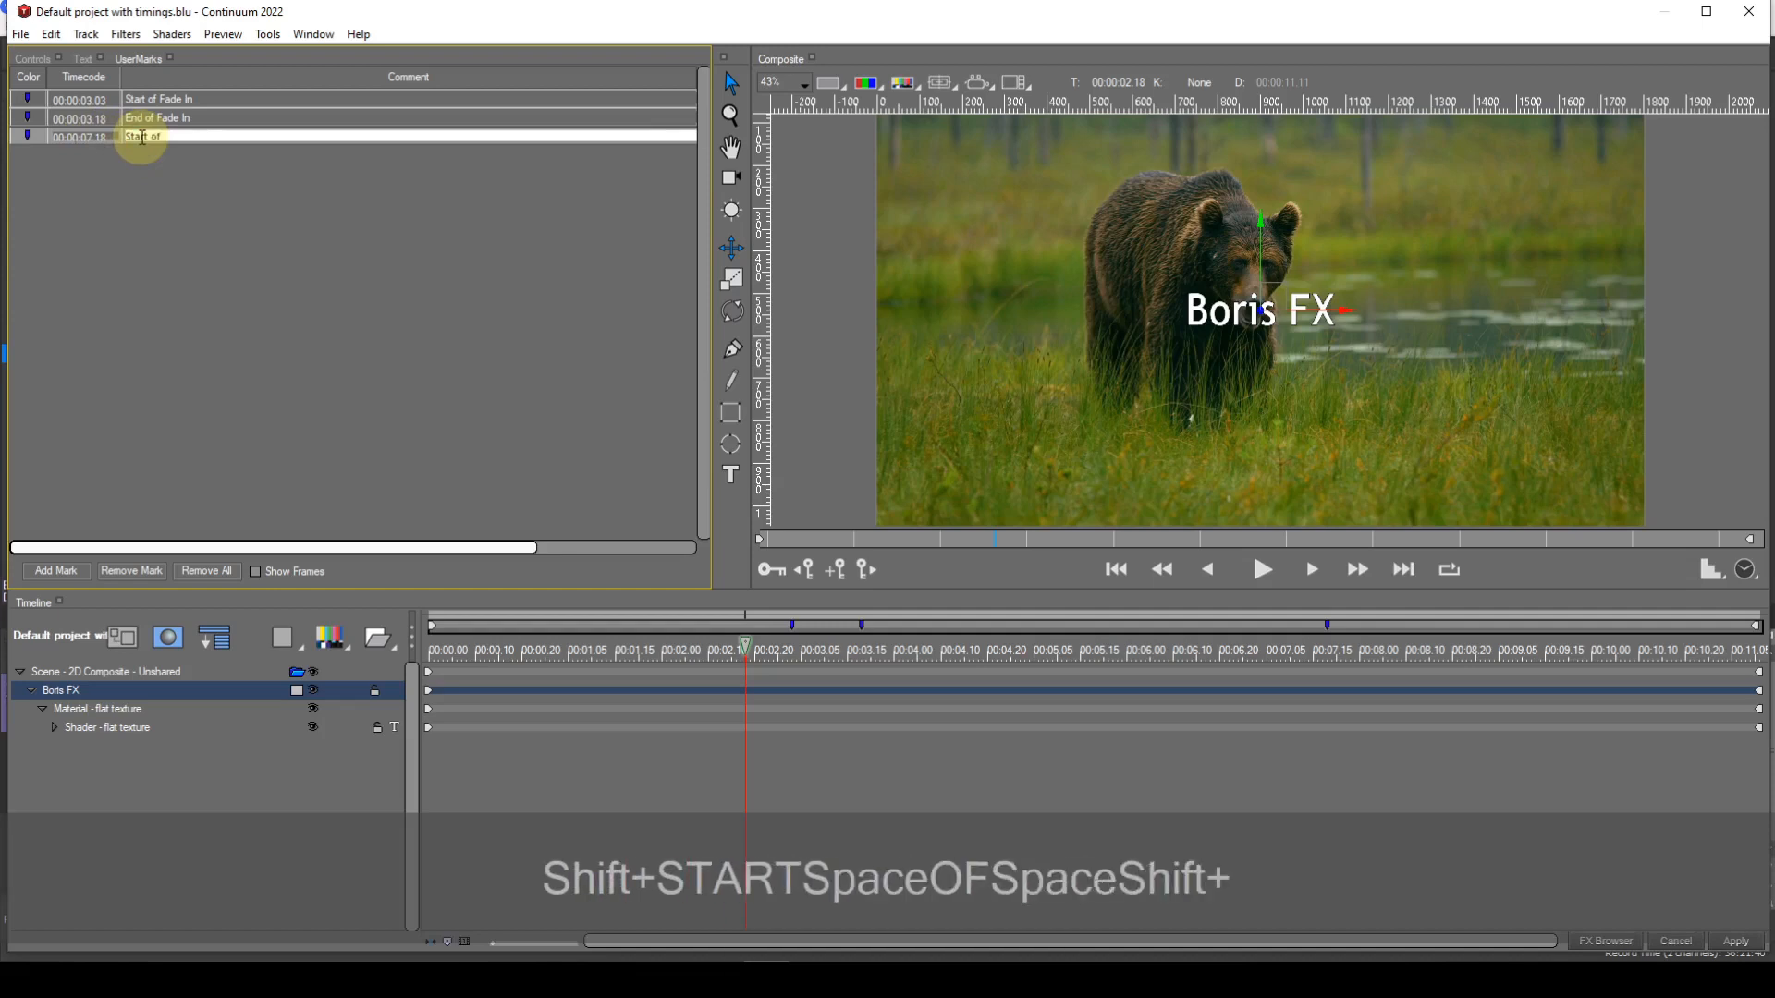
text( Fade Out)
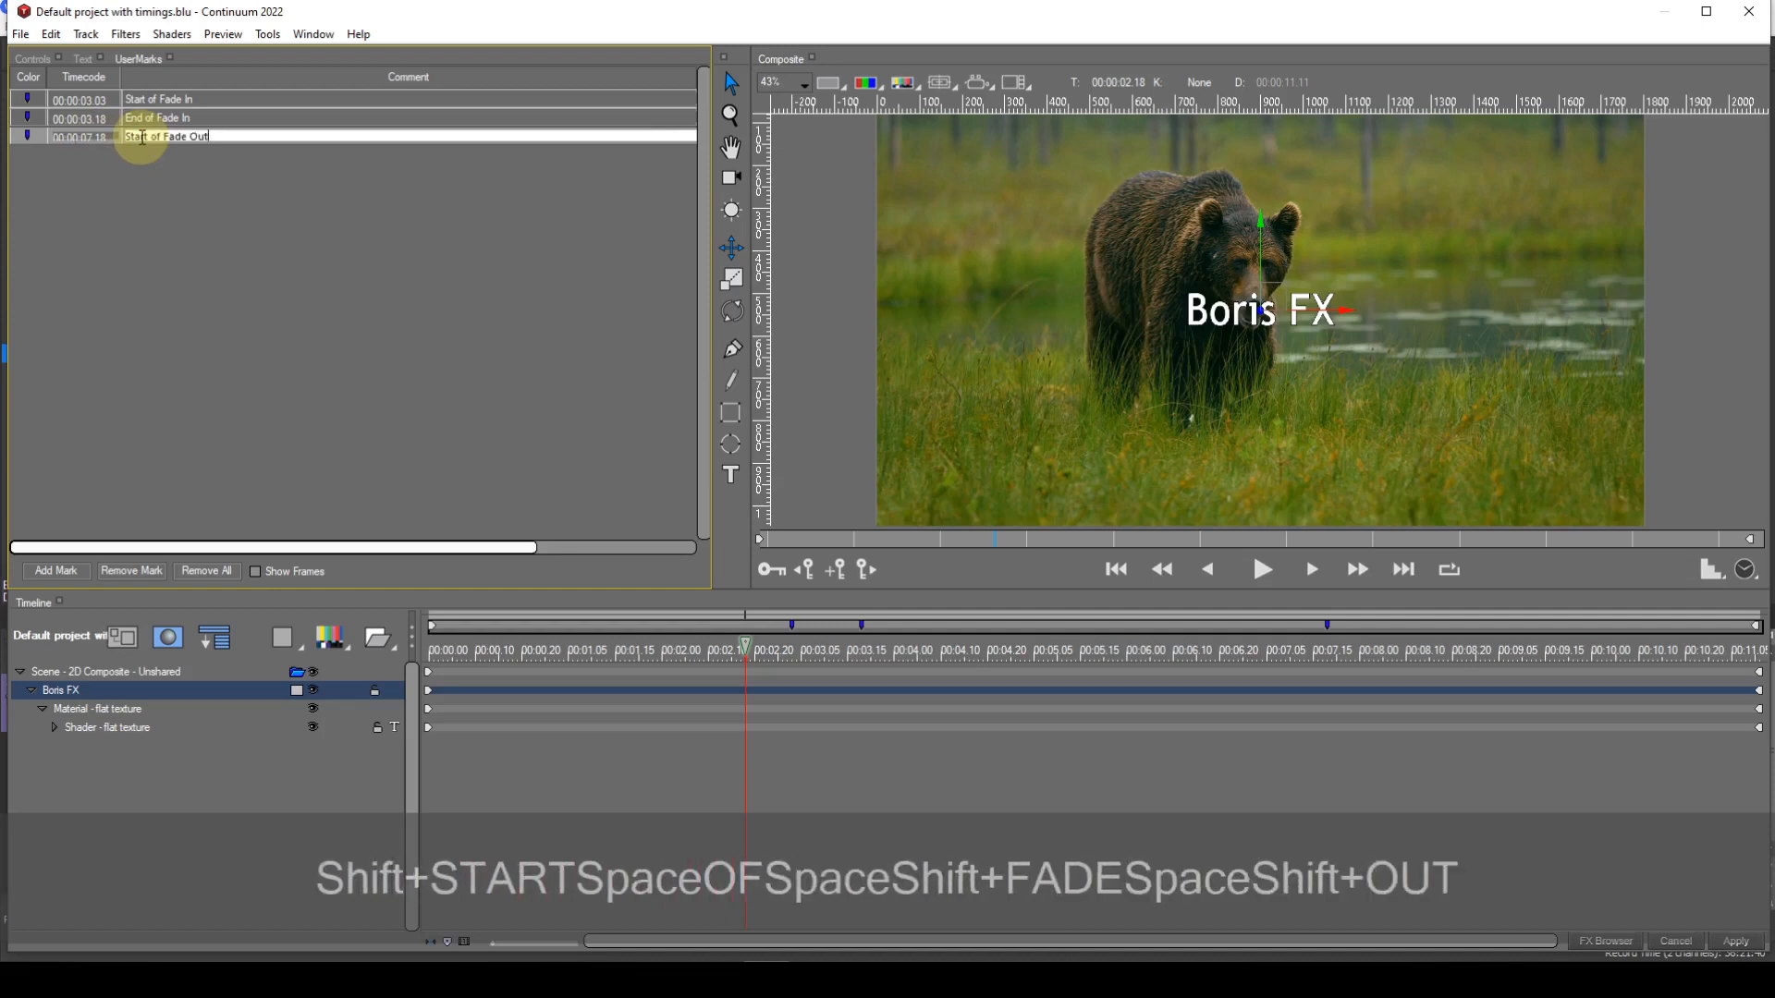
key(Return)
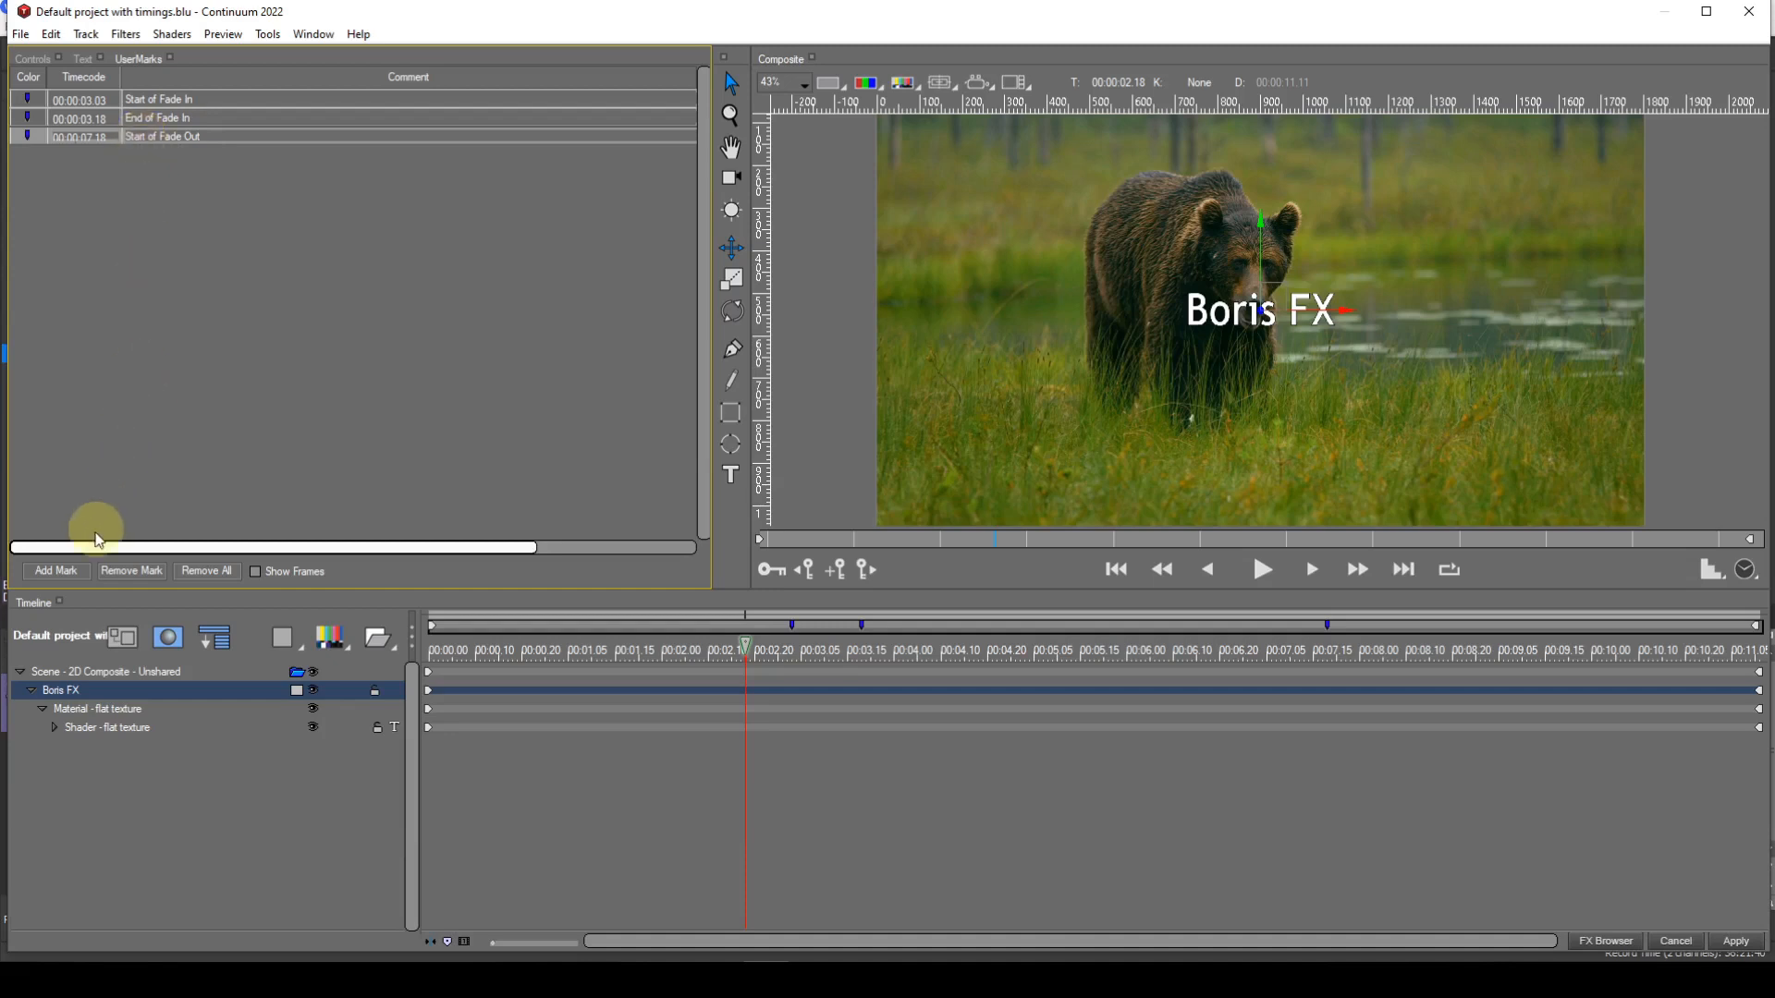
Step: Add a fourth user mark and set its timecode to 00:00:08.08
click(58, 572)
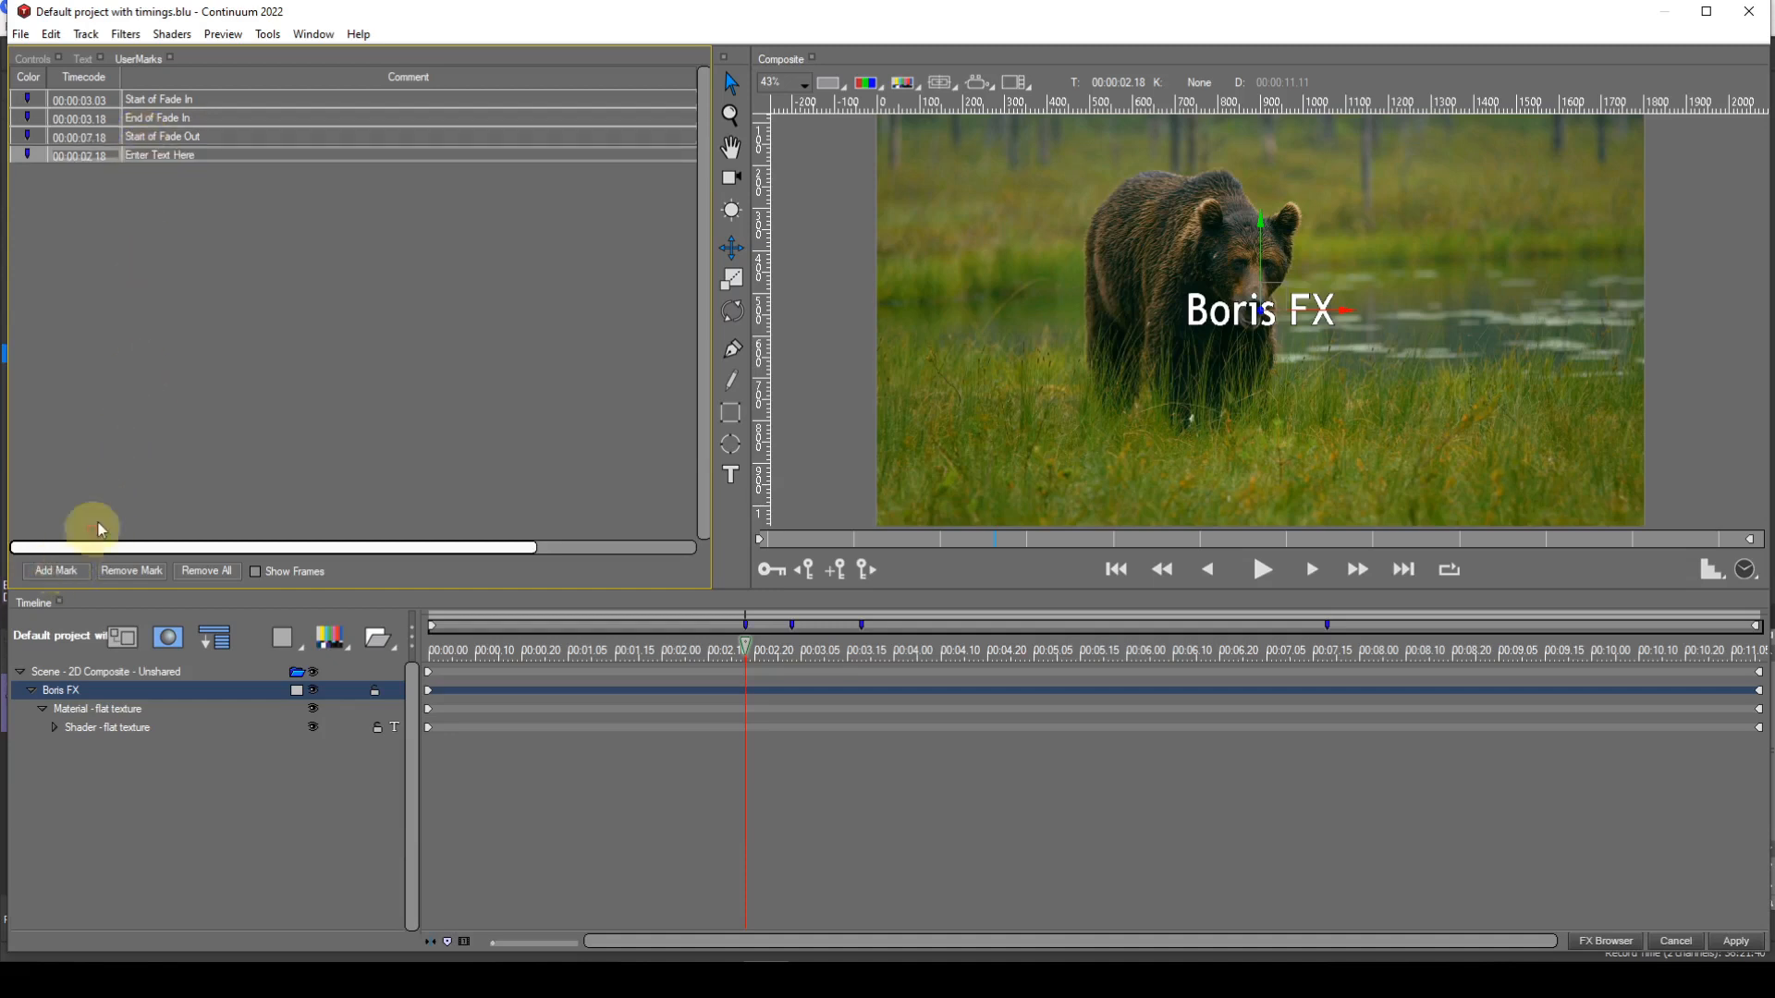
double_click(96, 159)
text(0808)
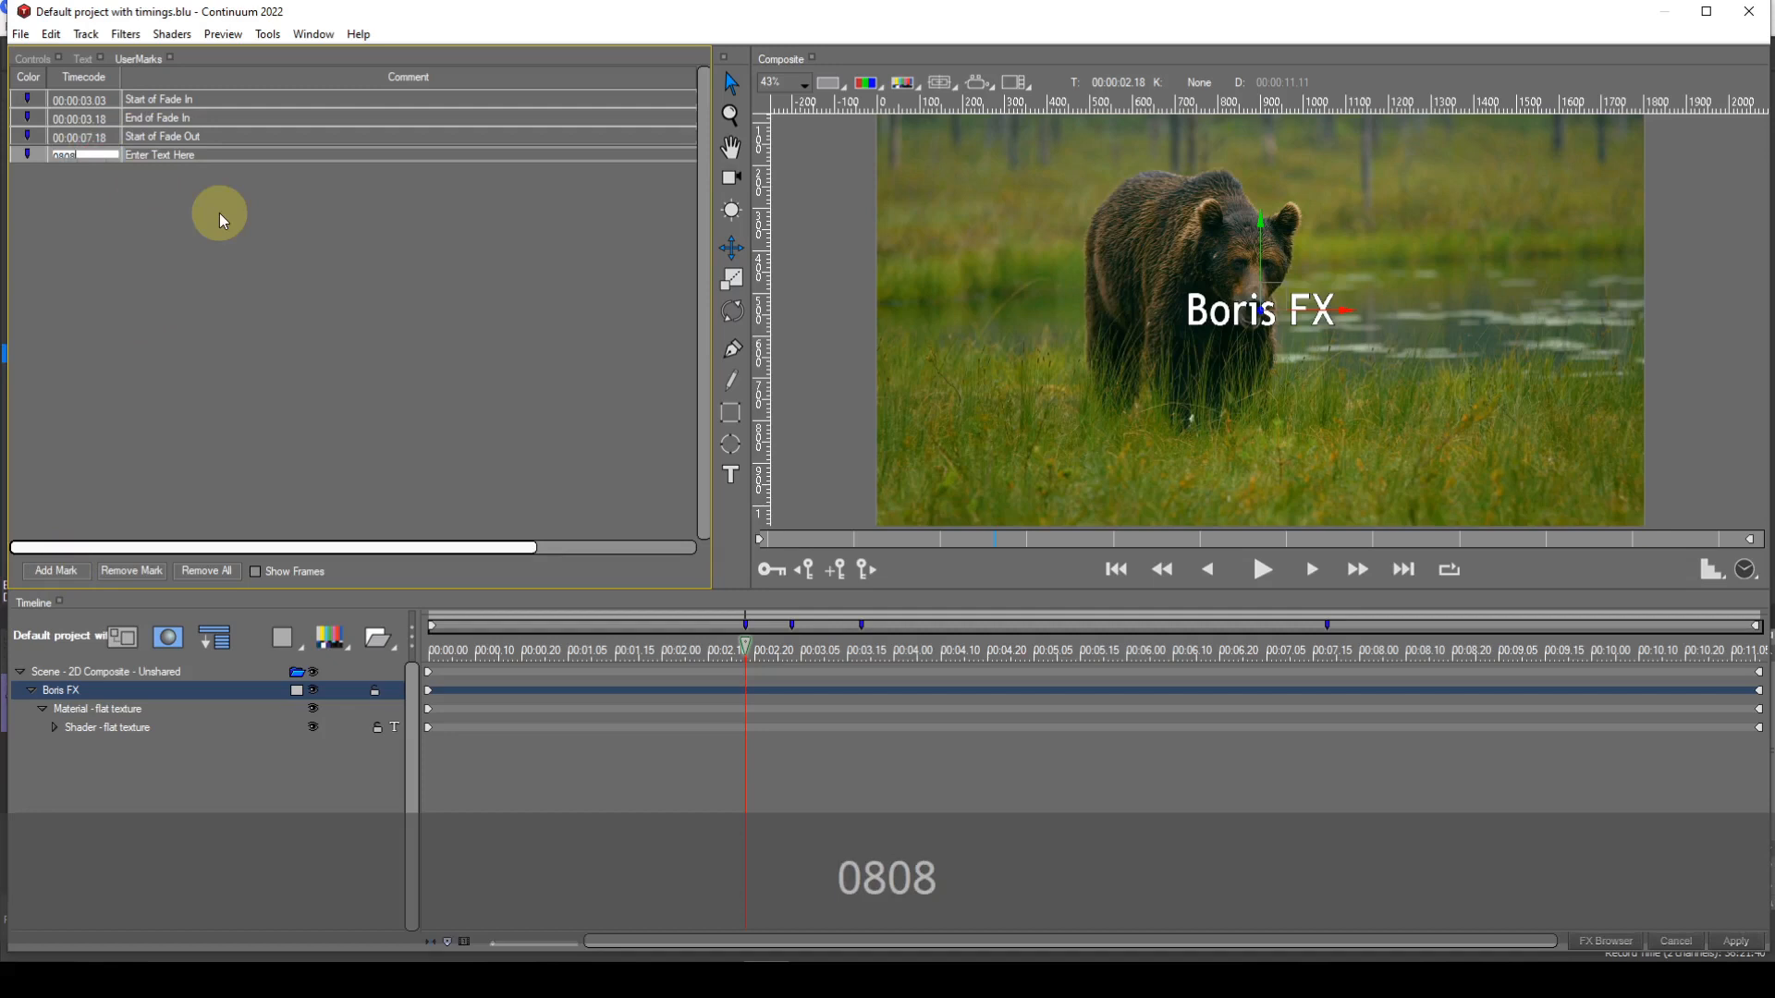
key(Return)
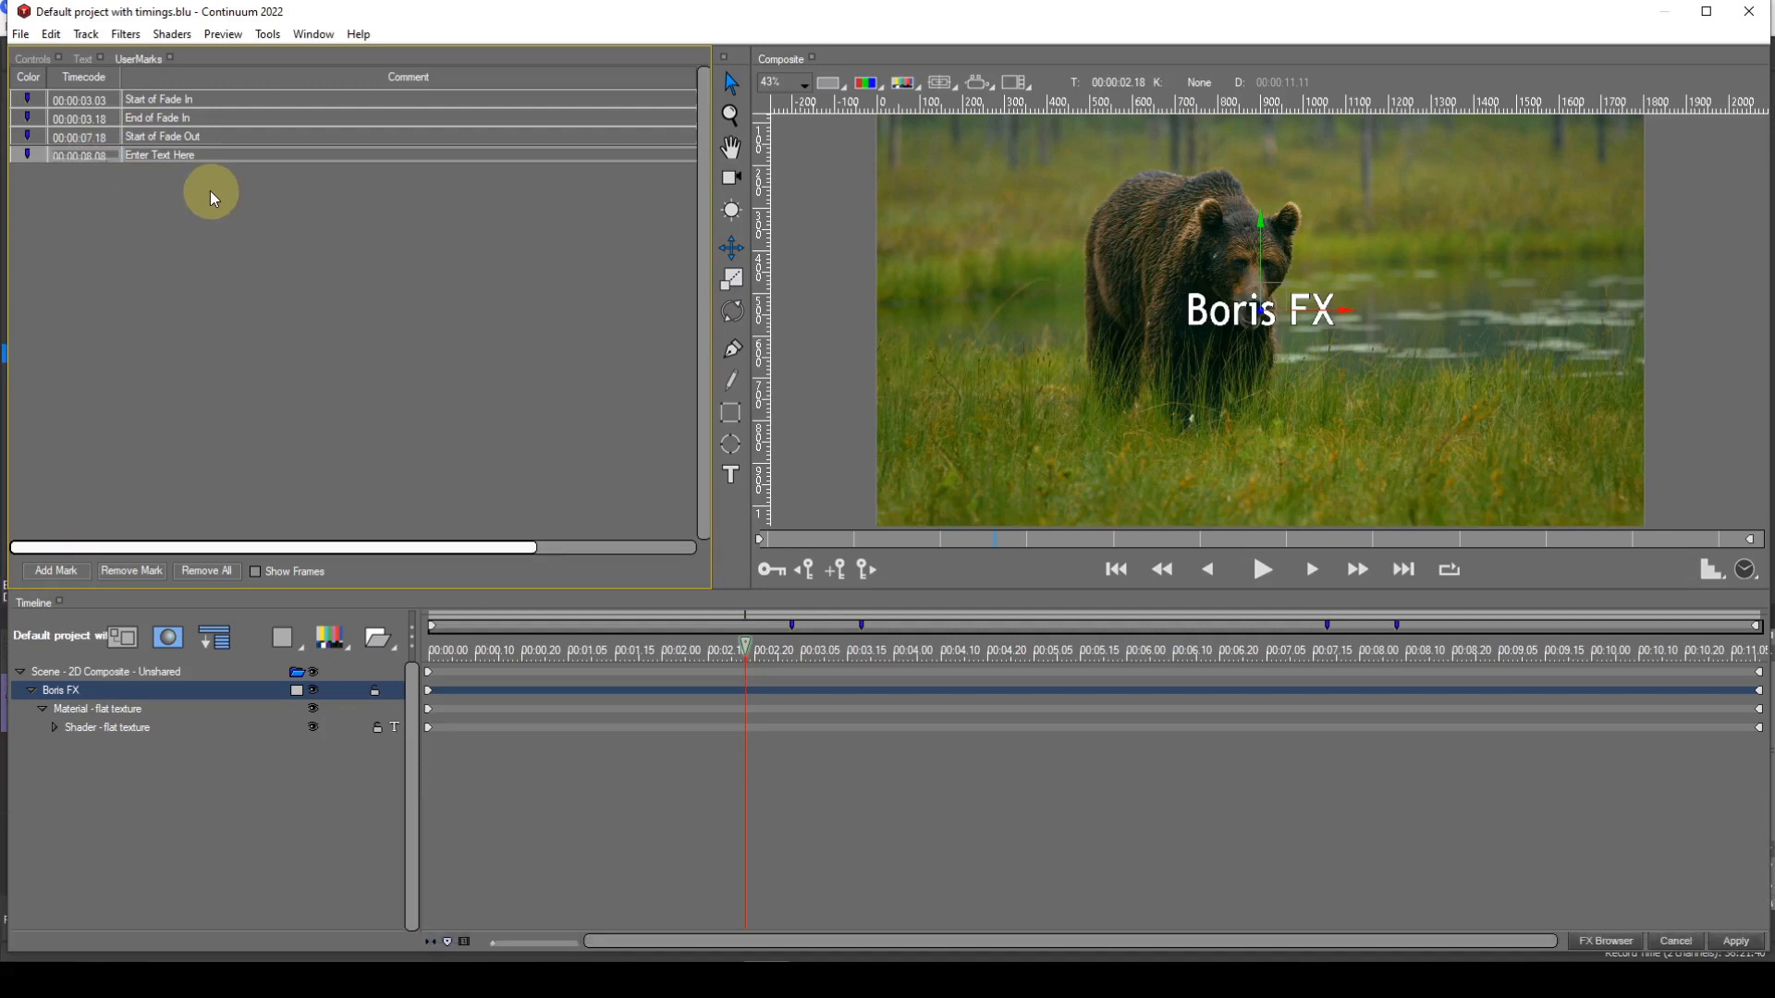
Step: Change the fourth mark's comment to "End of Fade Out"
double_click(185, 157)
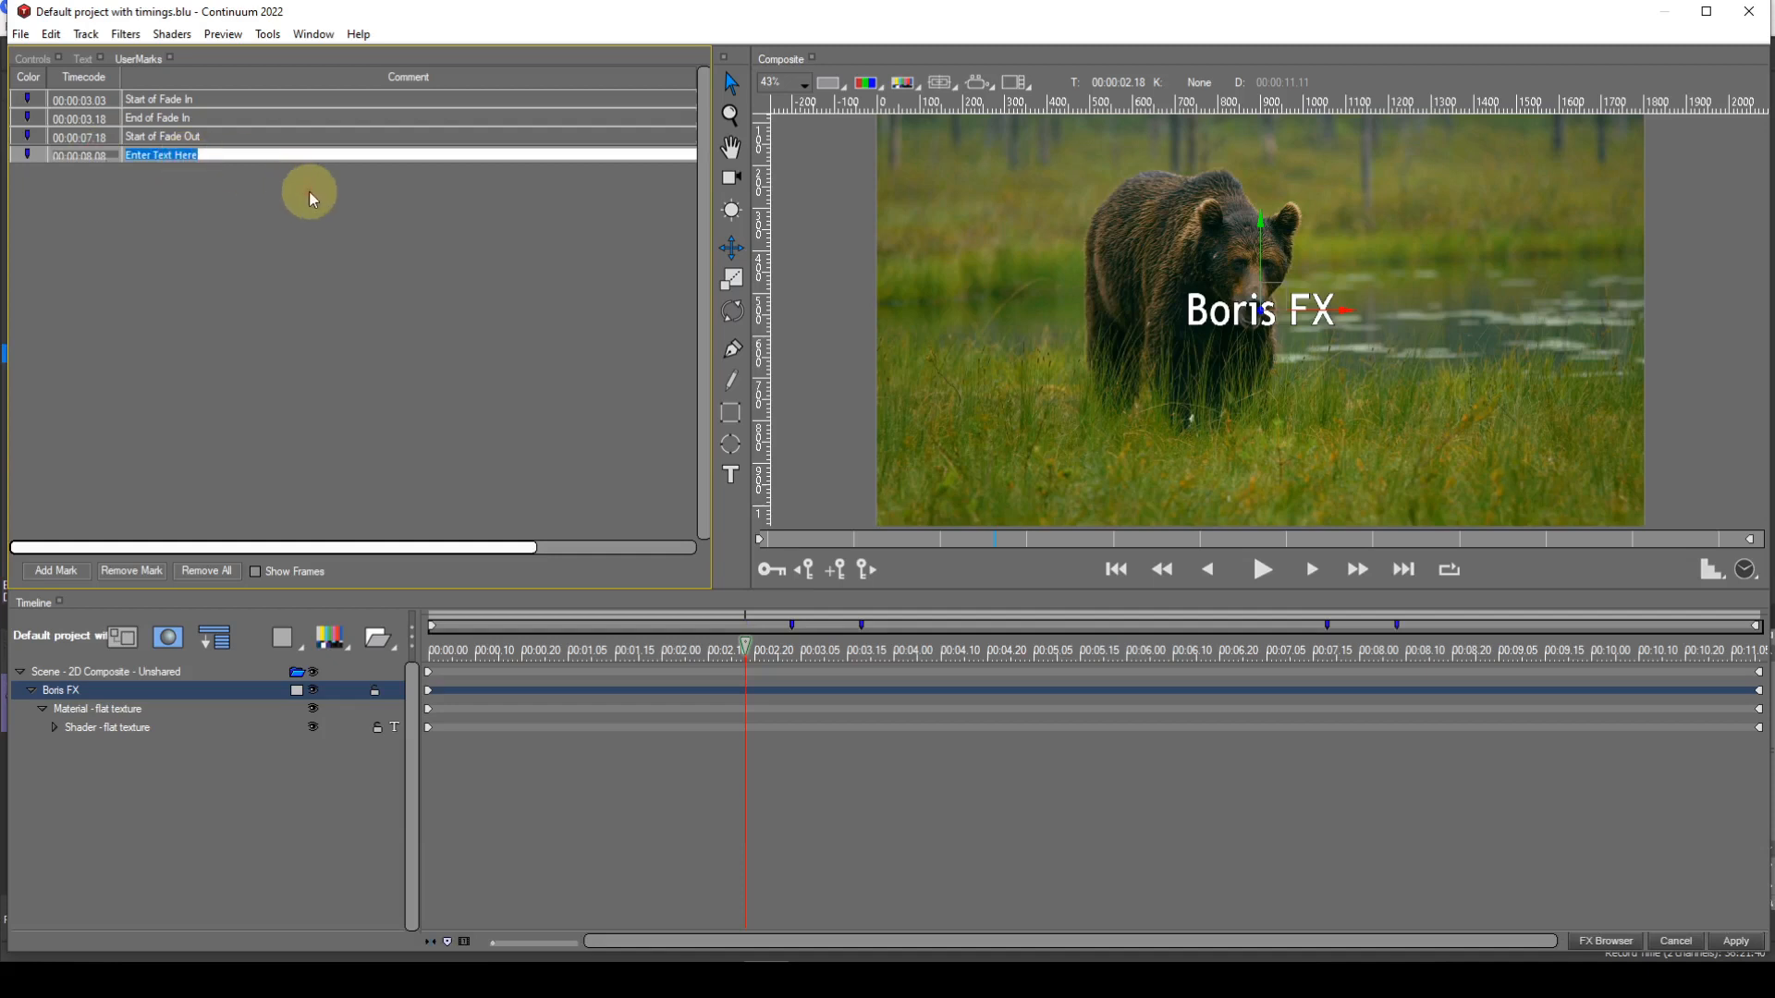
text(En)
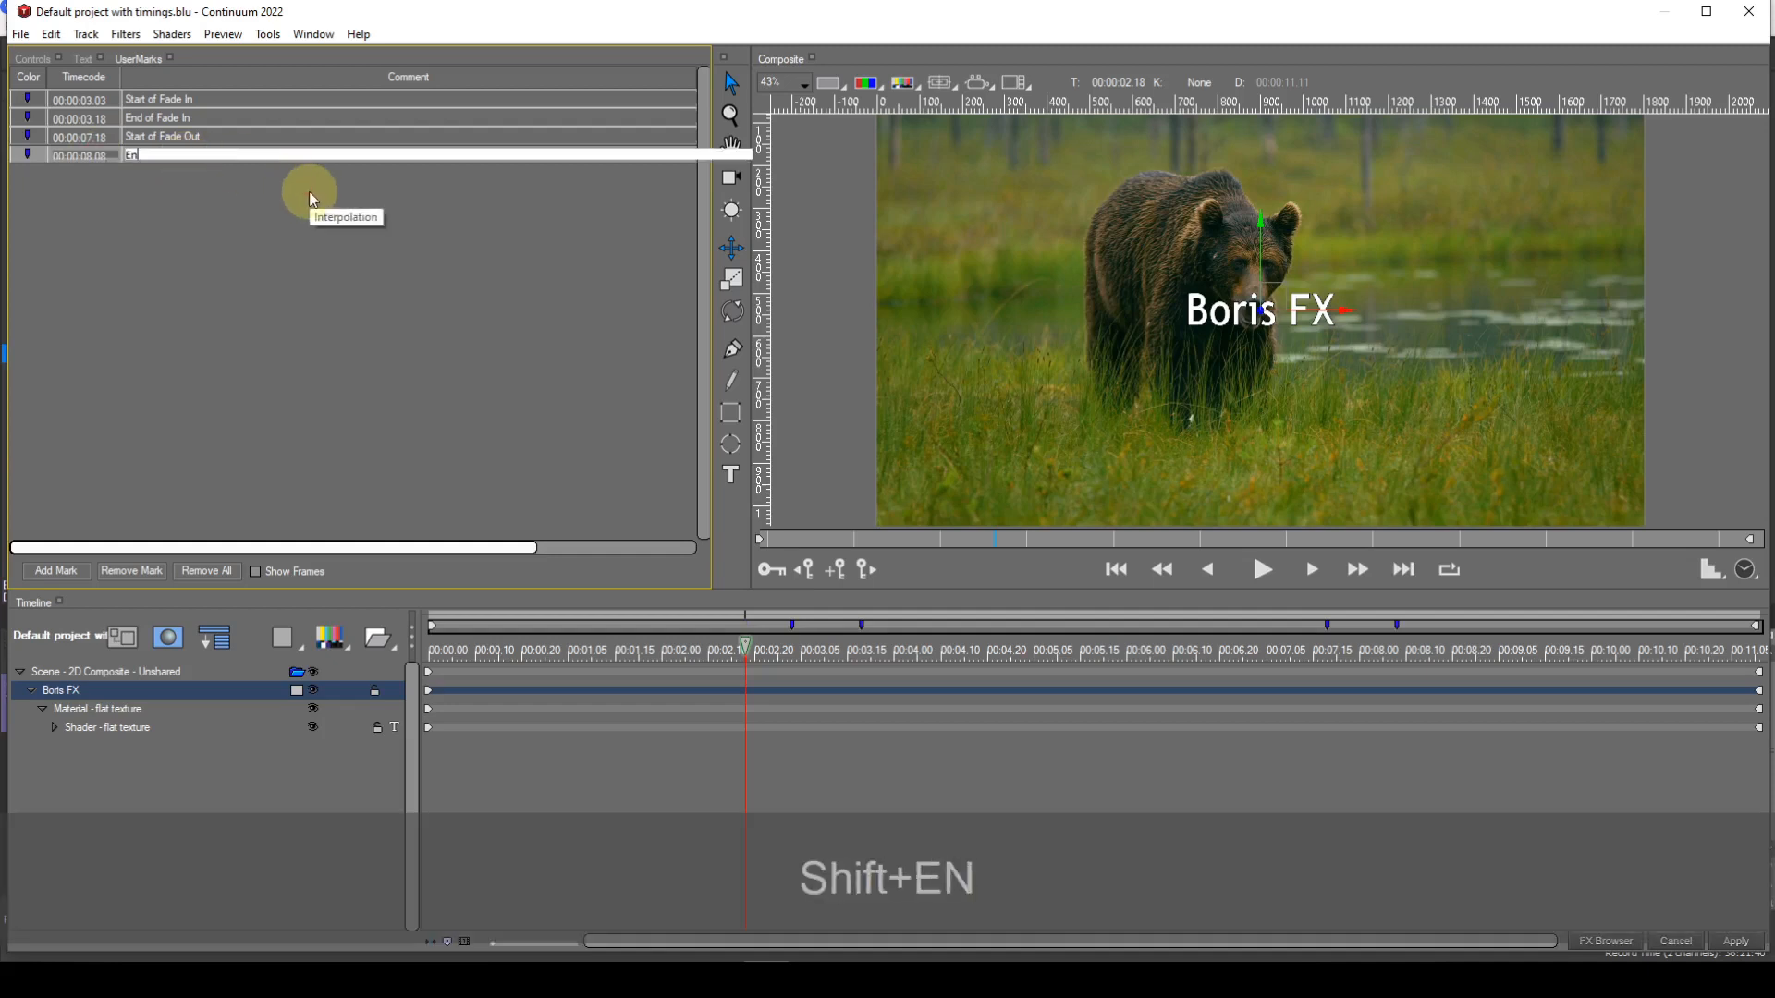
text(d of )
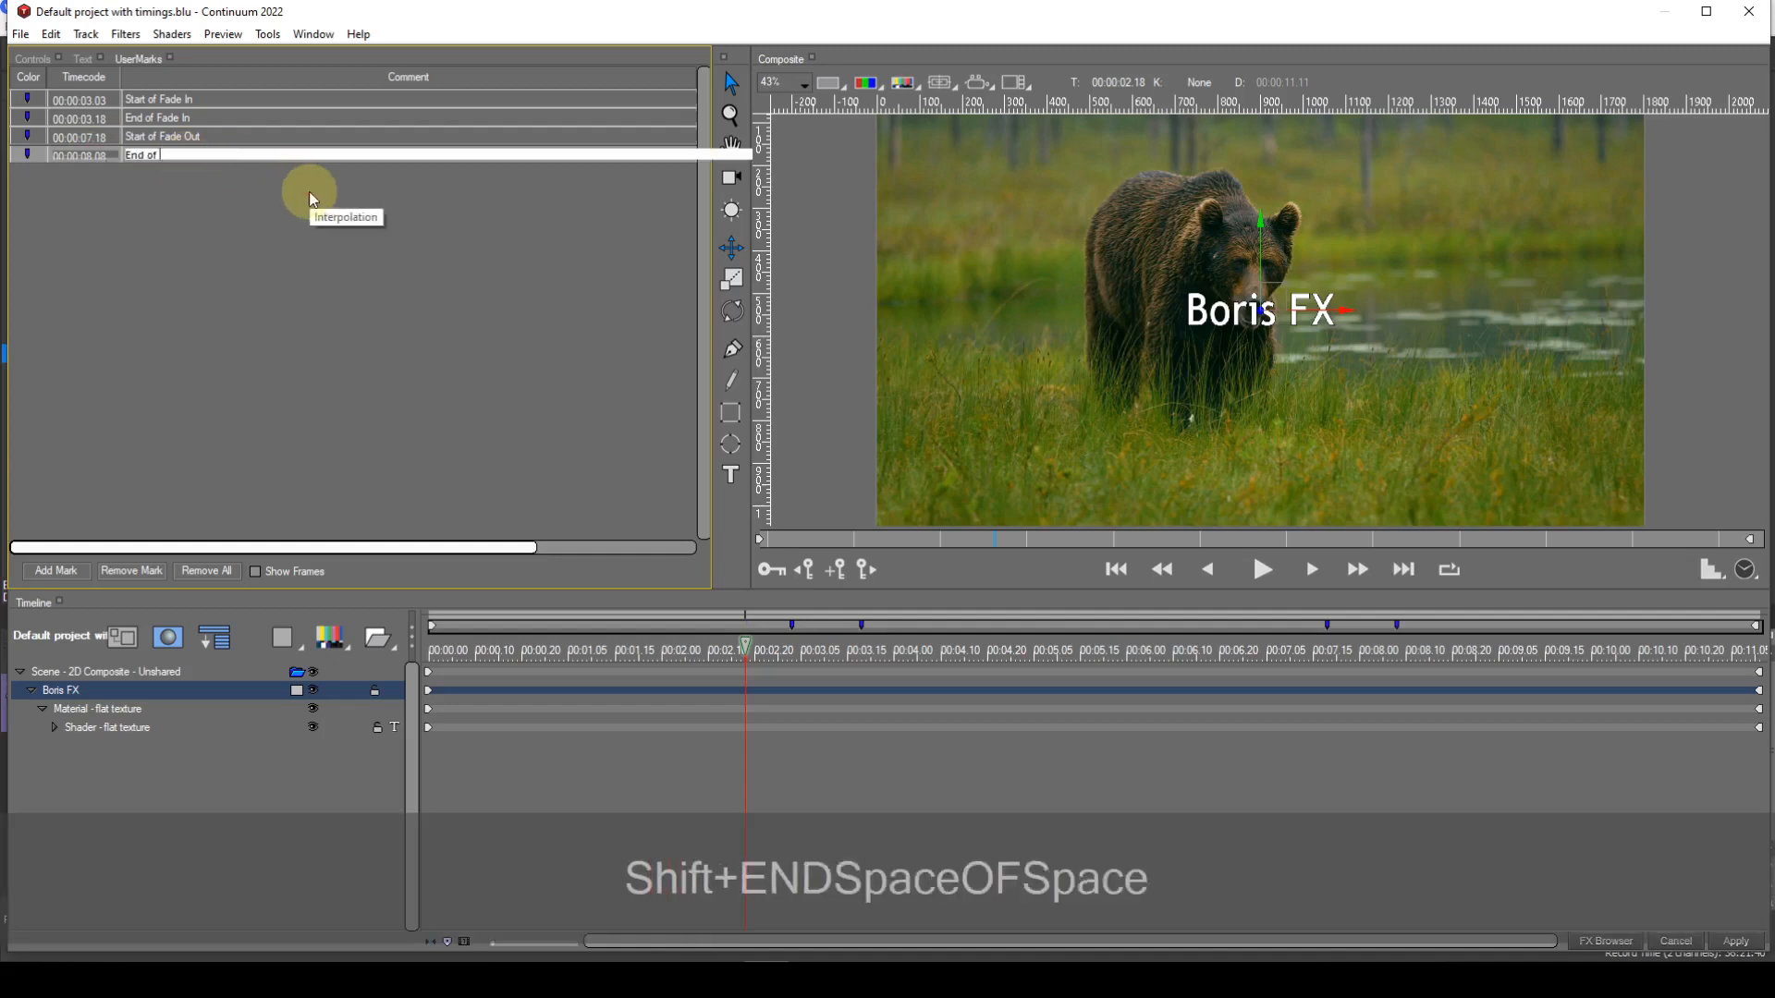
text(Fade Out)
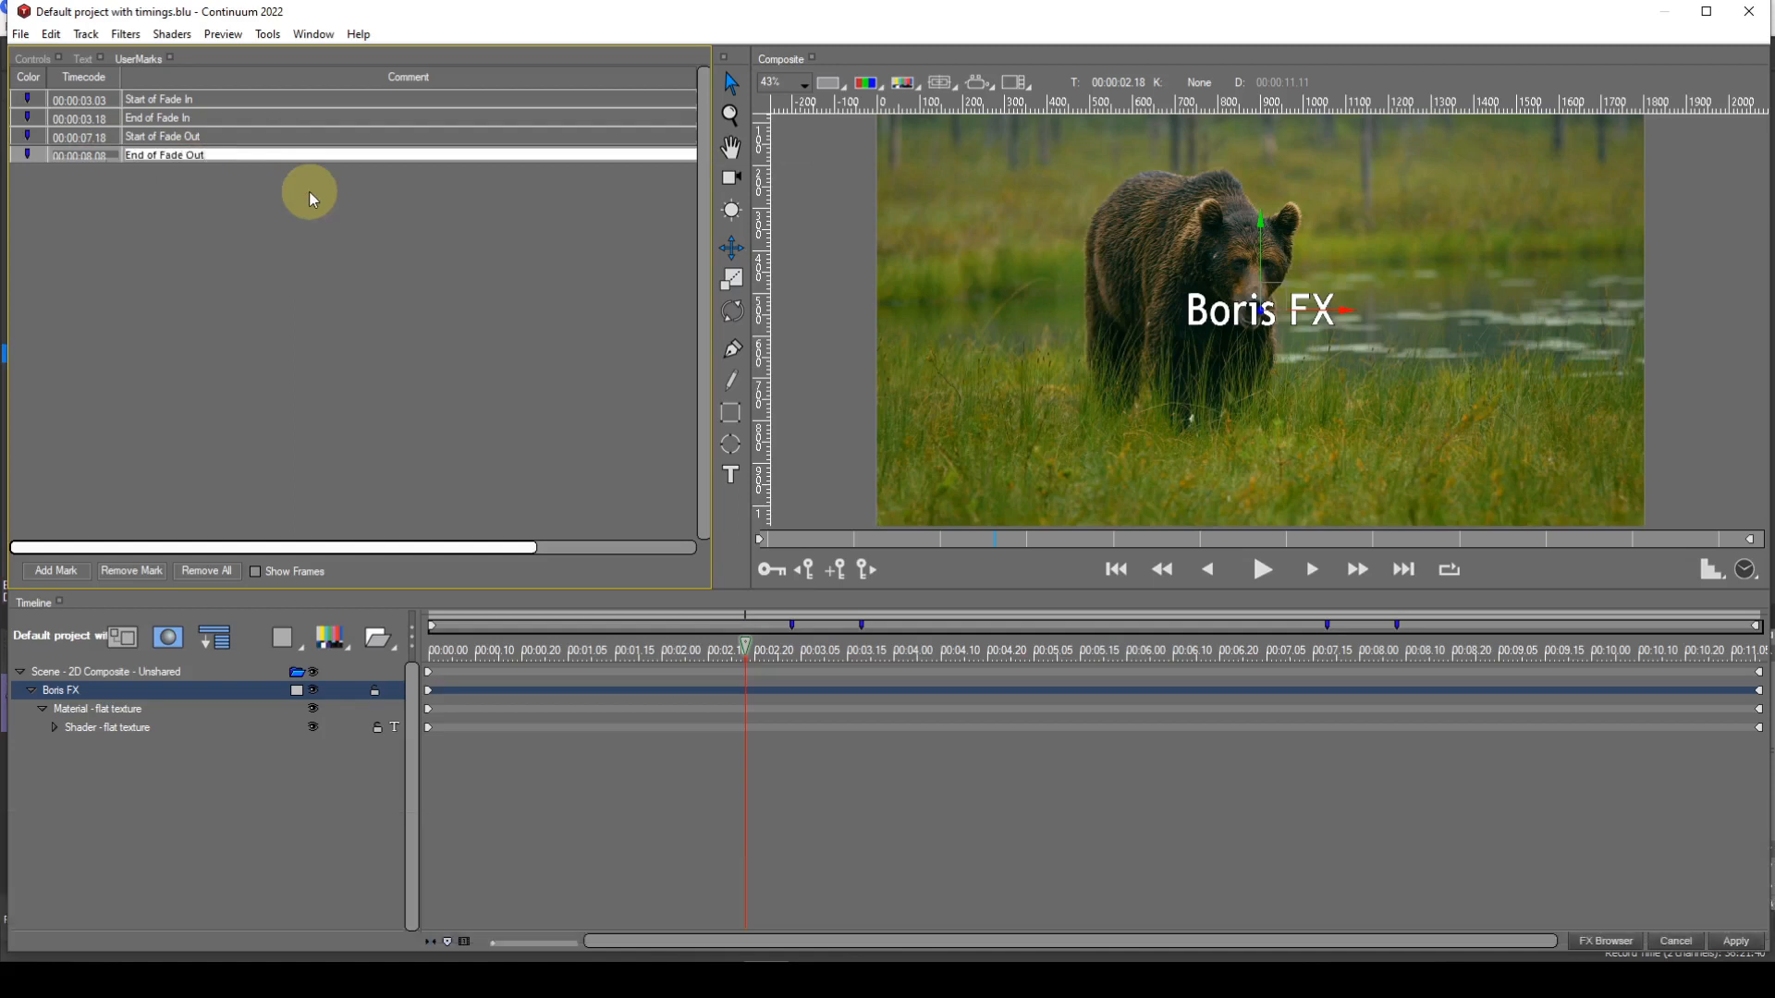
key(Return)
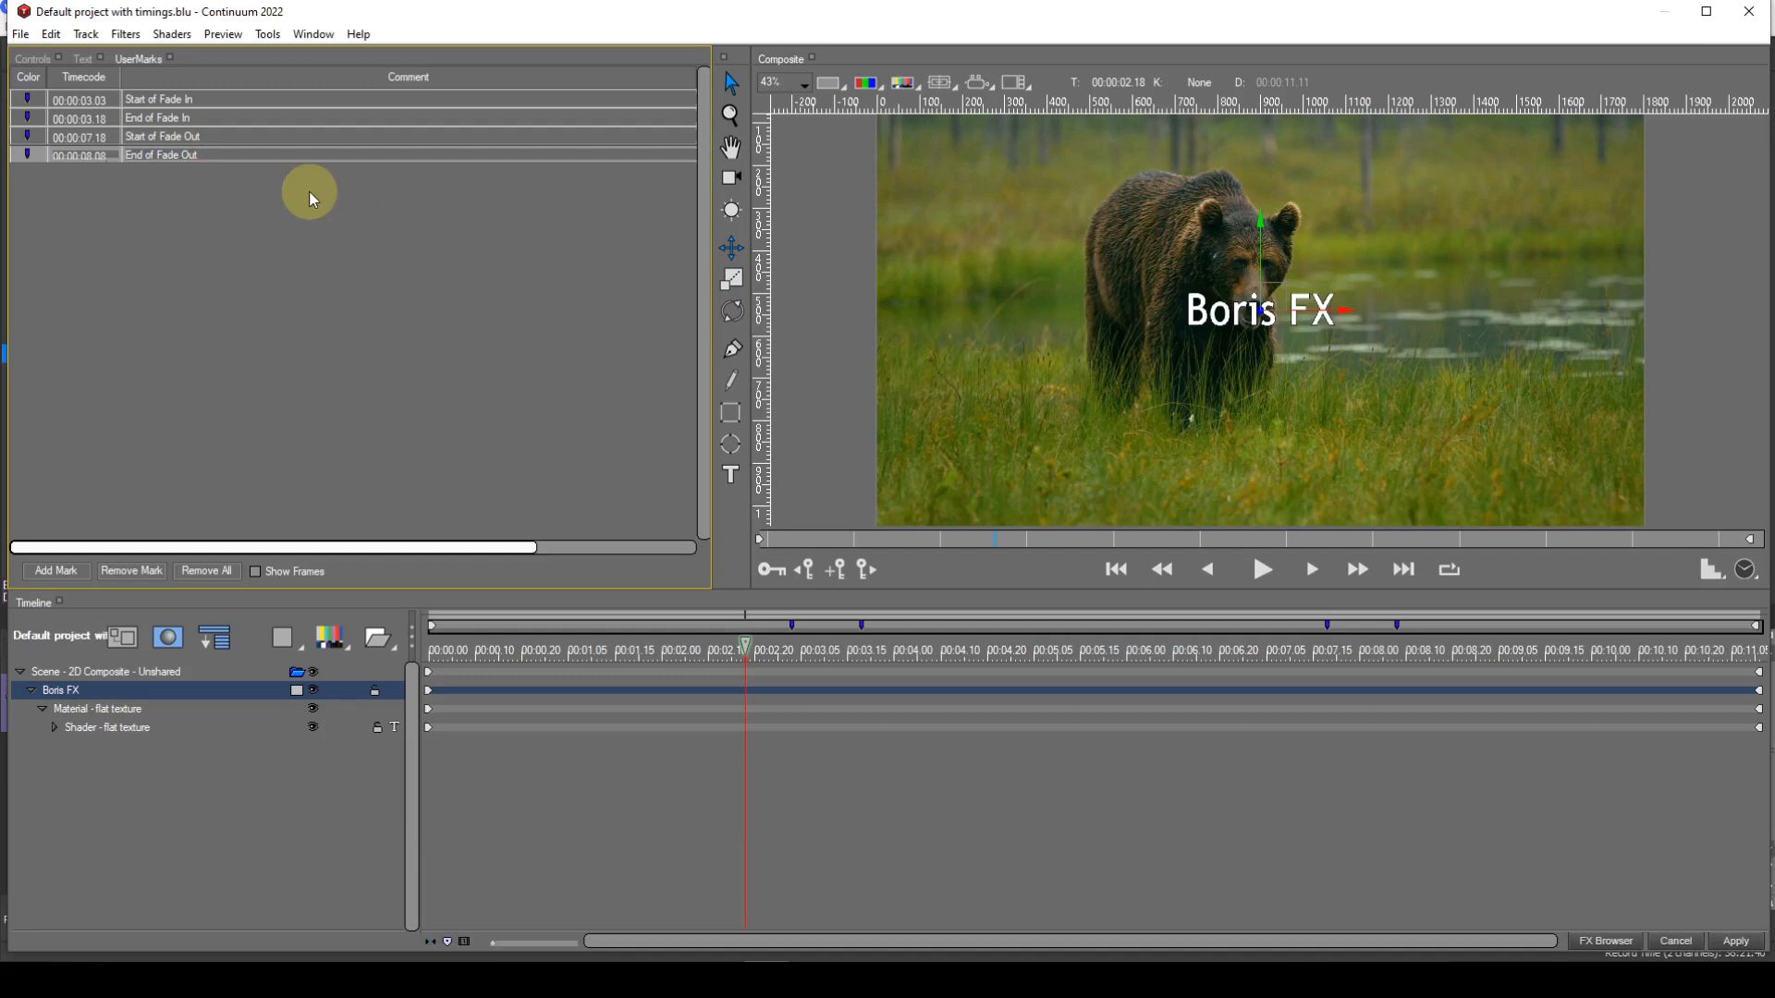
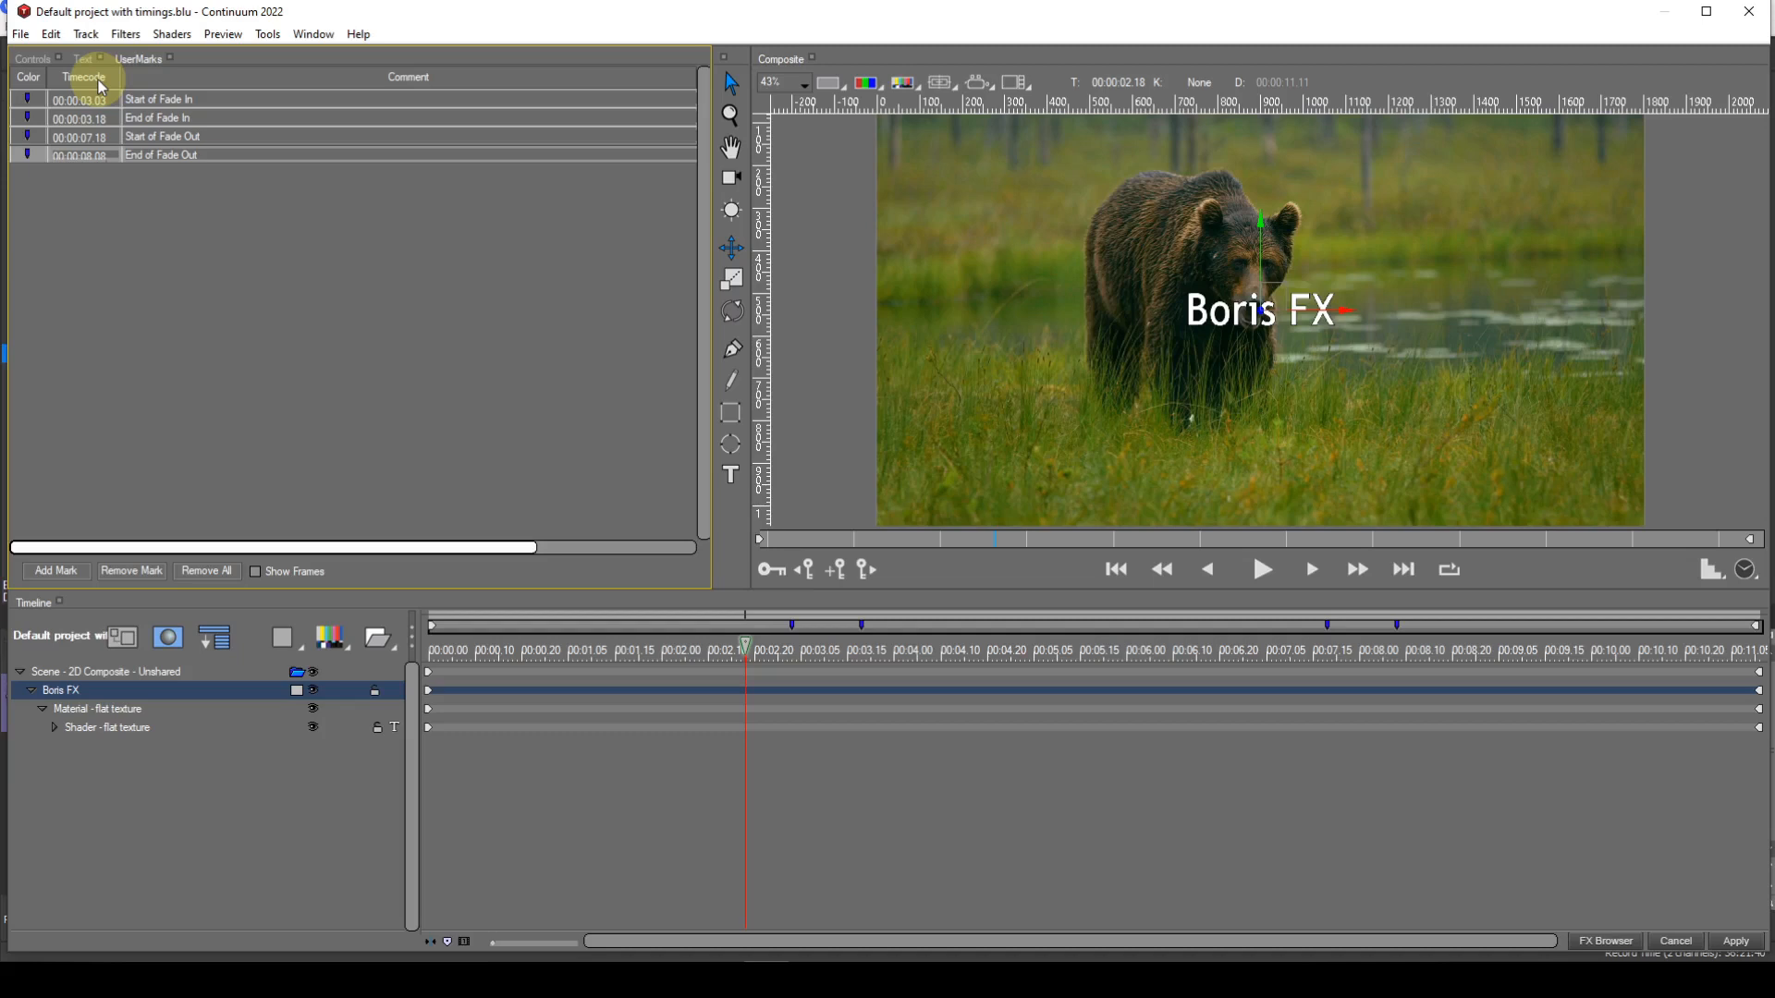
Step: Replace the text track's existing wording with "Brown Bear"
click(85, 60)
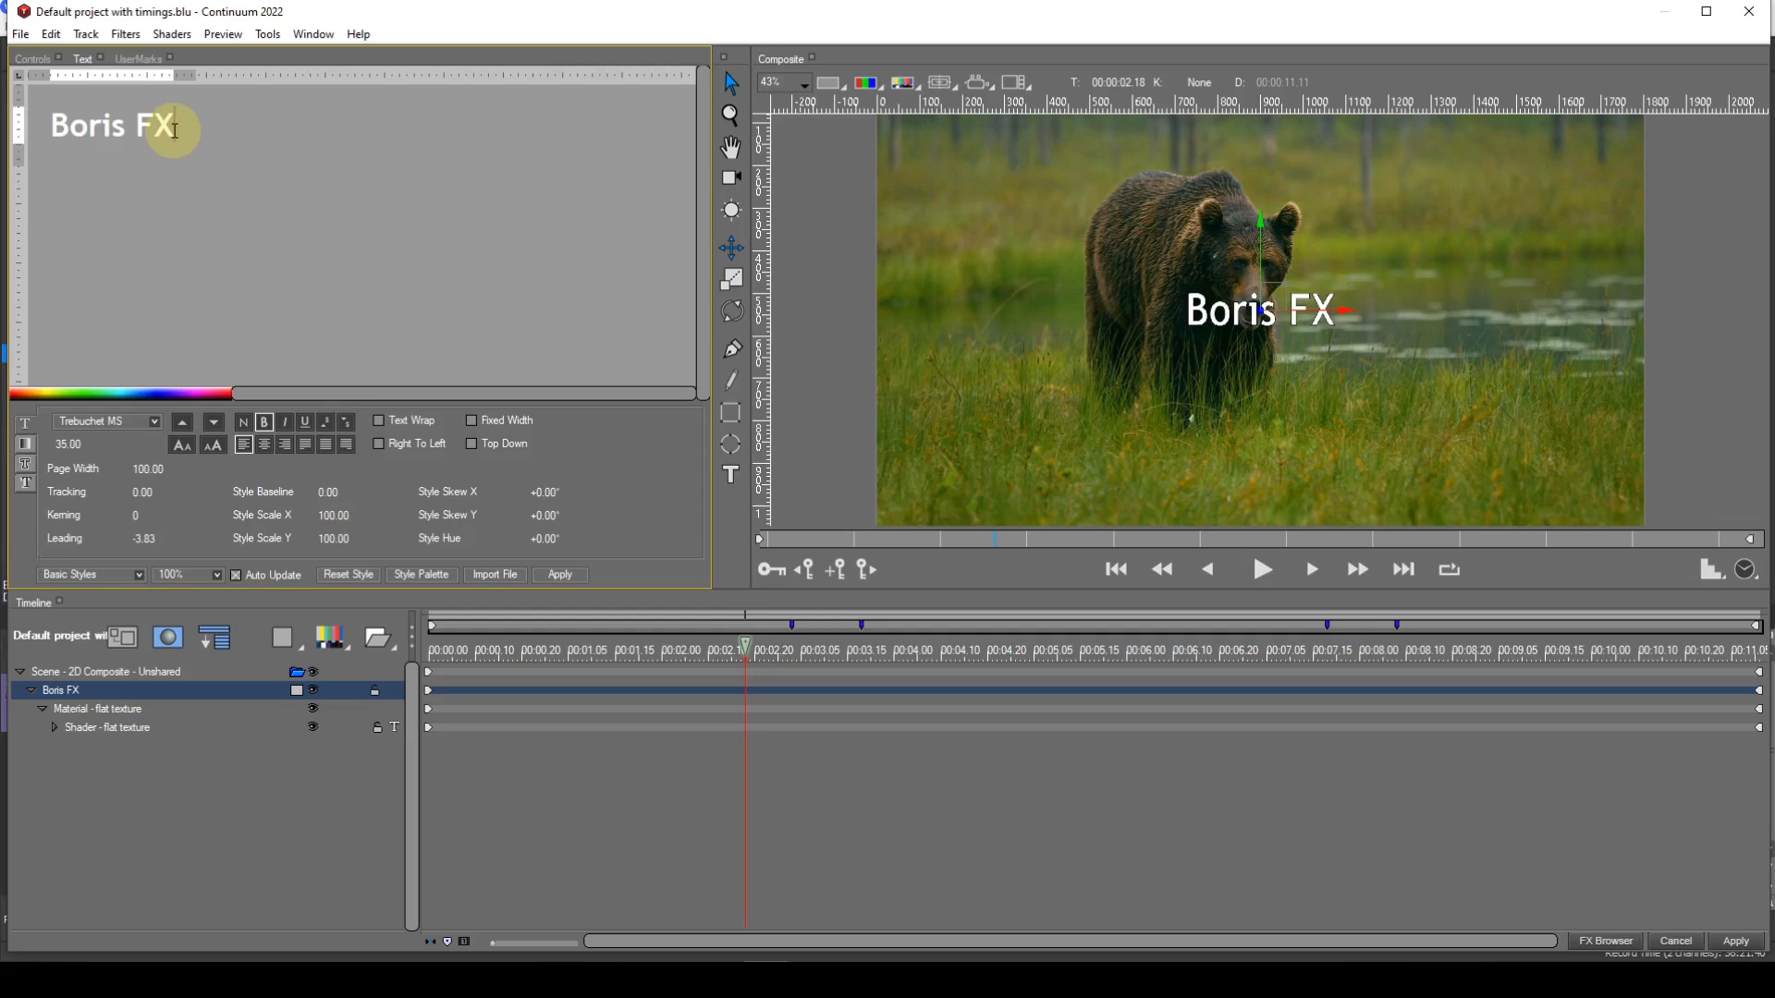
key(BackSpace)
key(BackSpace)
key(BackSpace)
key(BackSpace)
key(BackSpace)
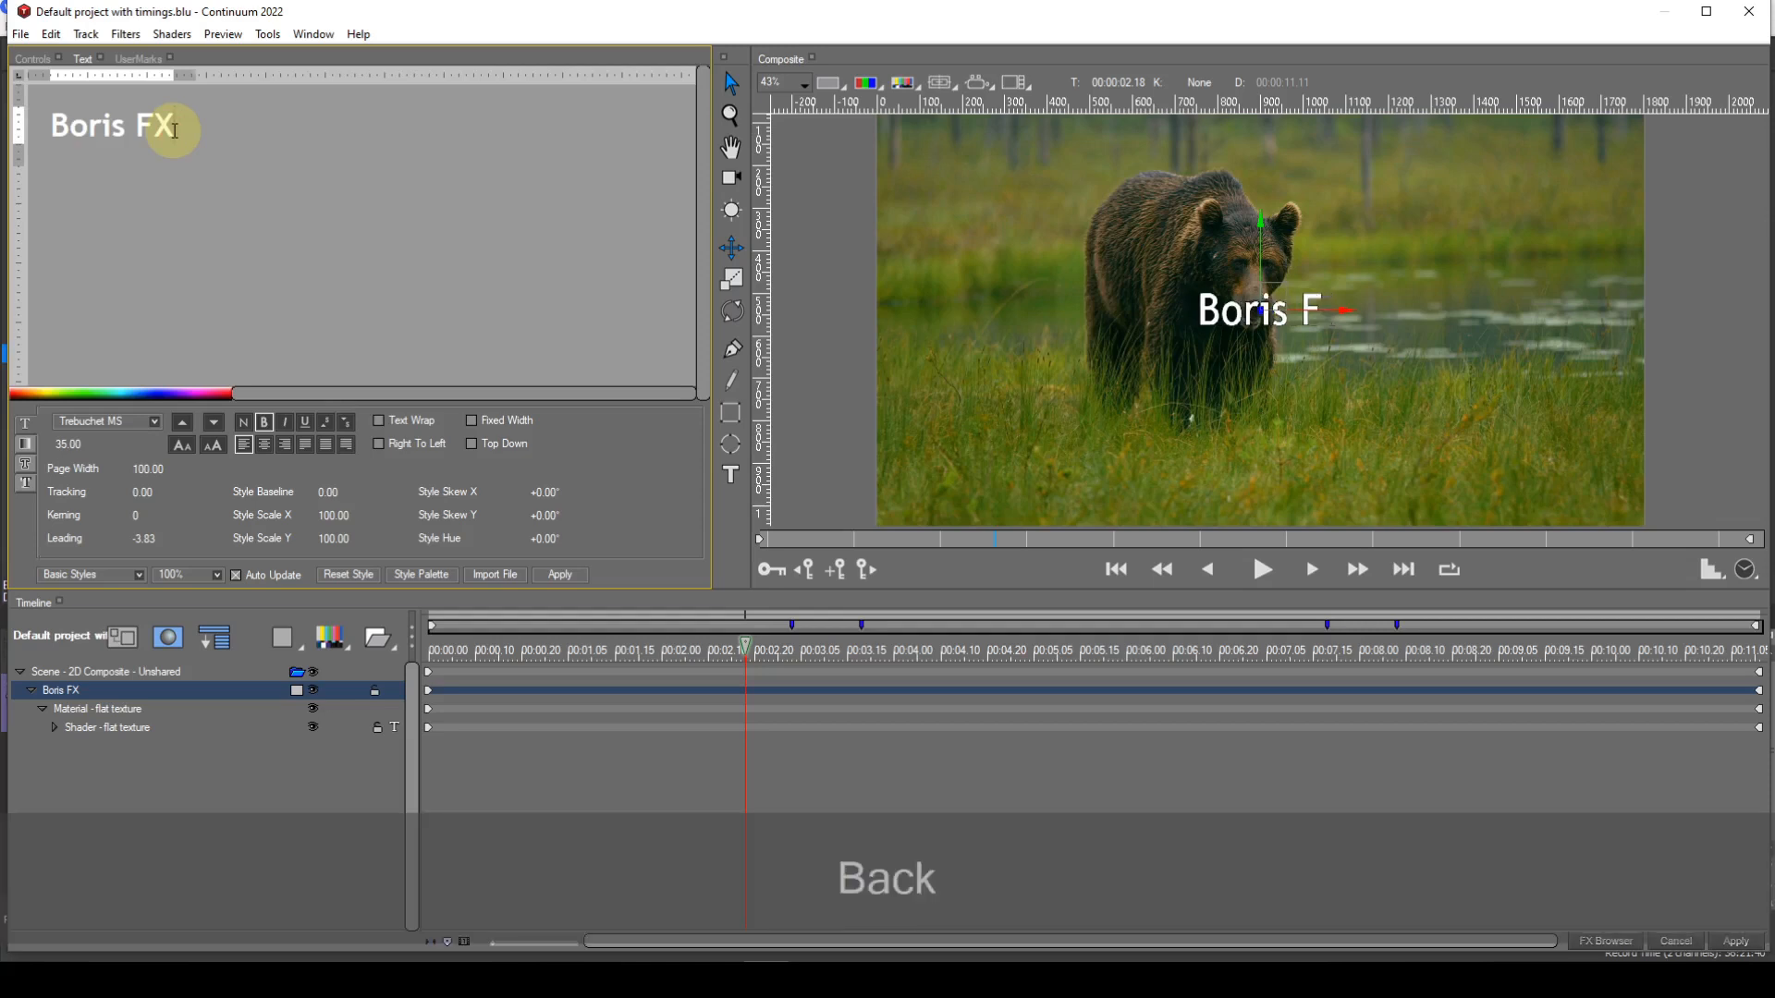
key(BackSpace)
key(BackSpace)
key(BackSpace)
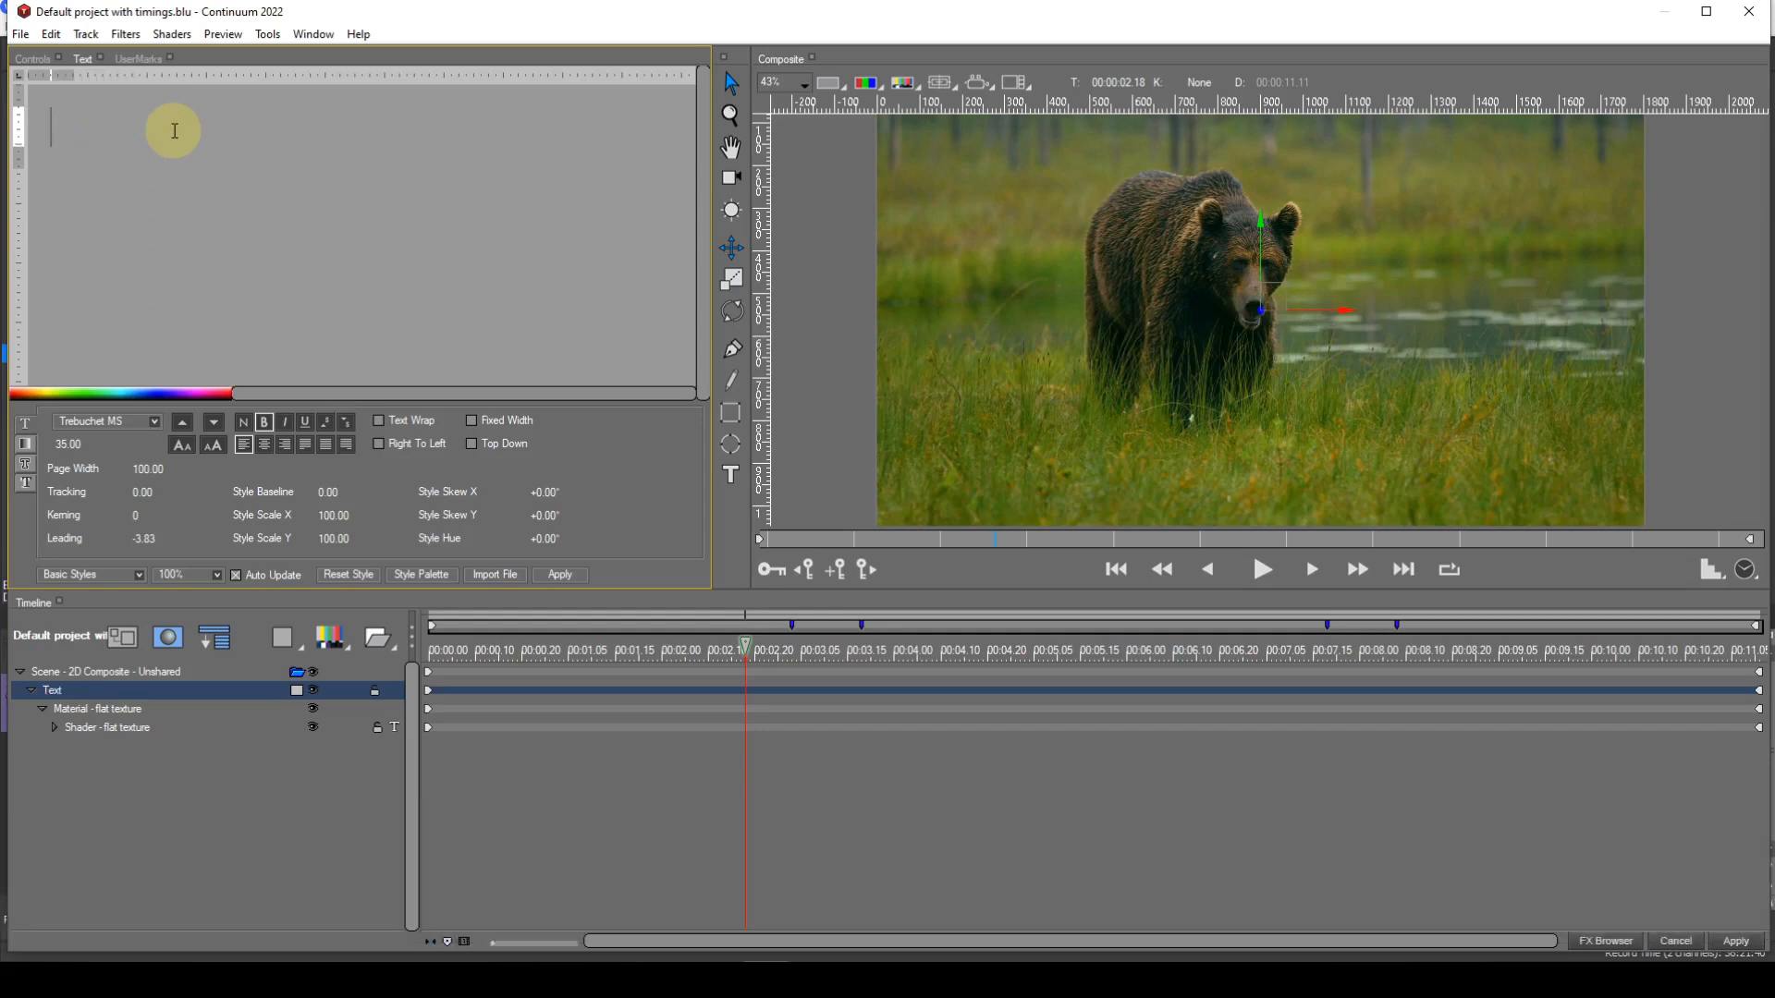
text(Brow)
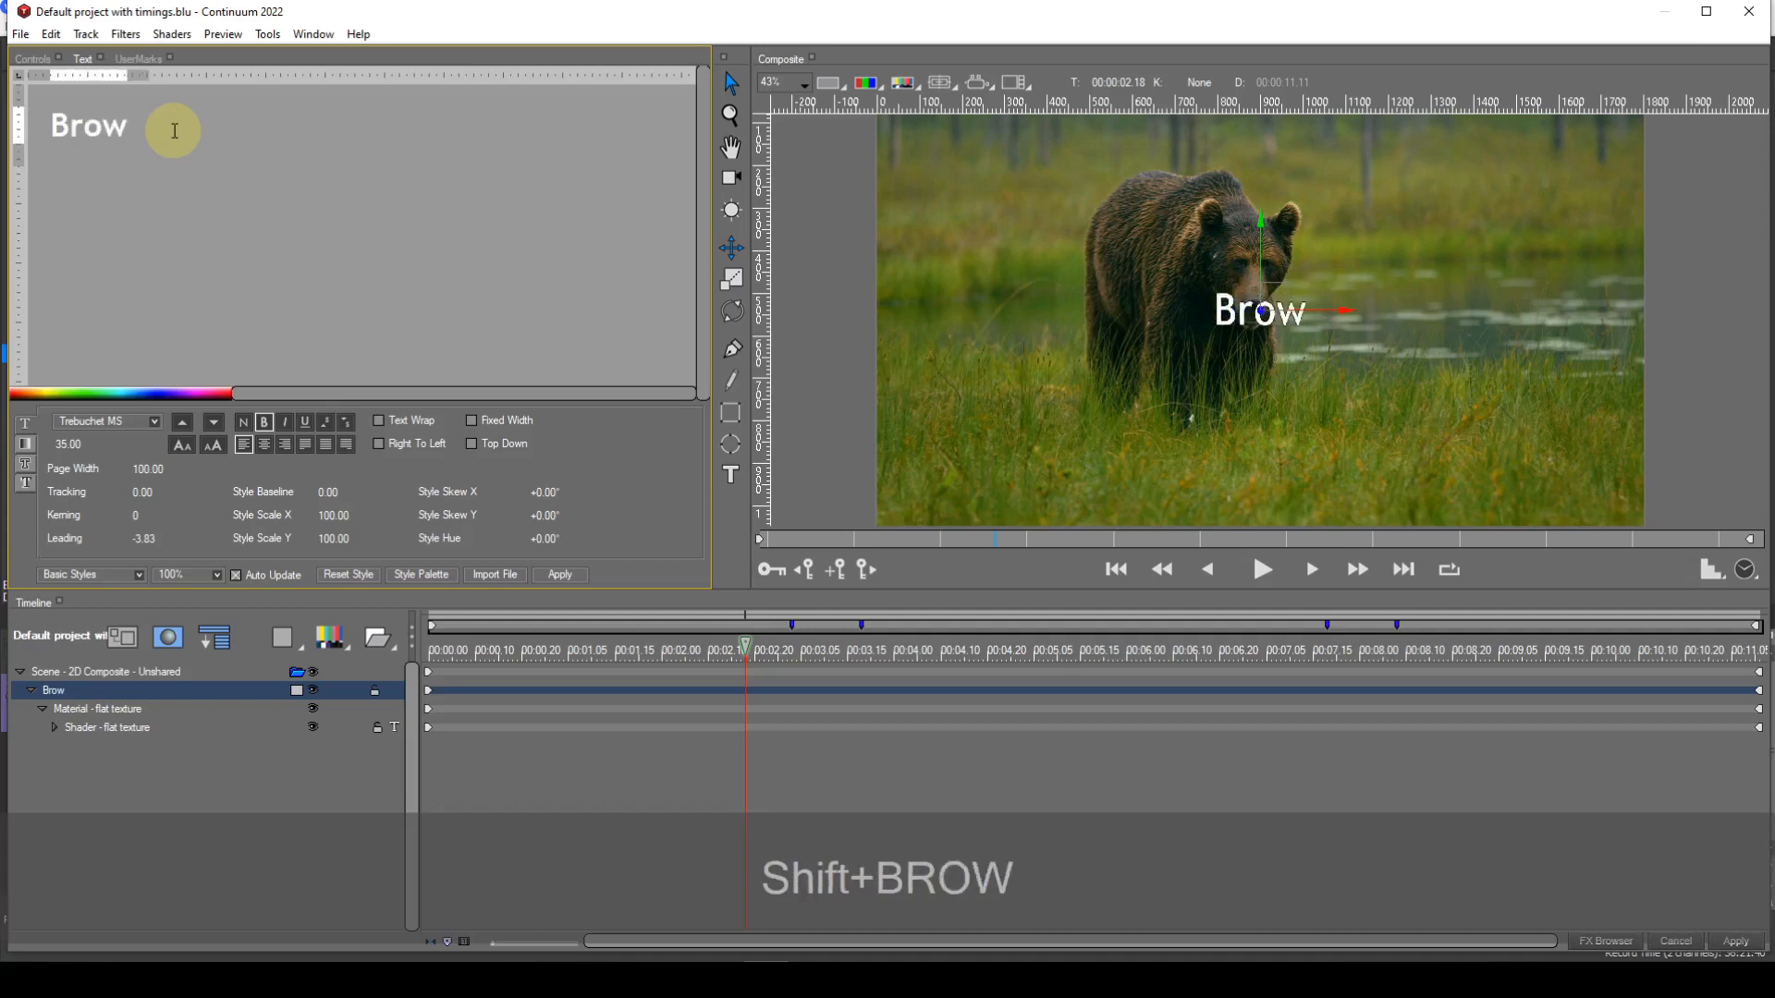
text(n Bear)
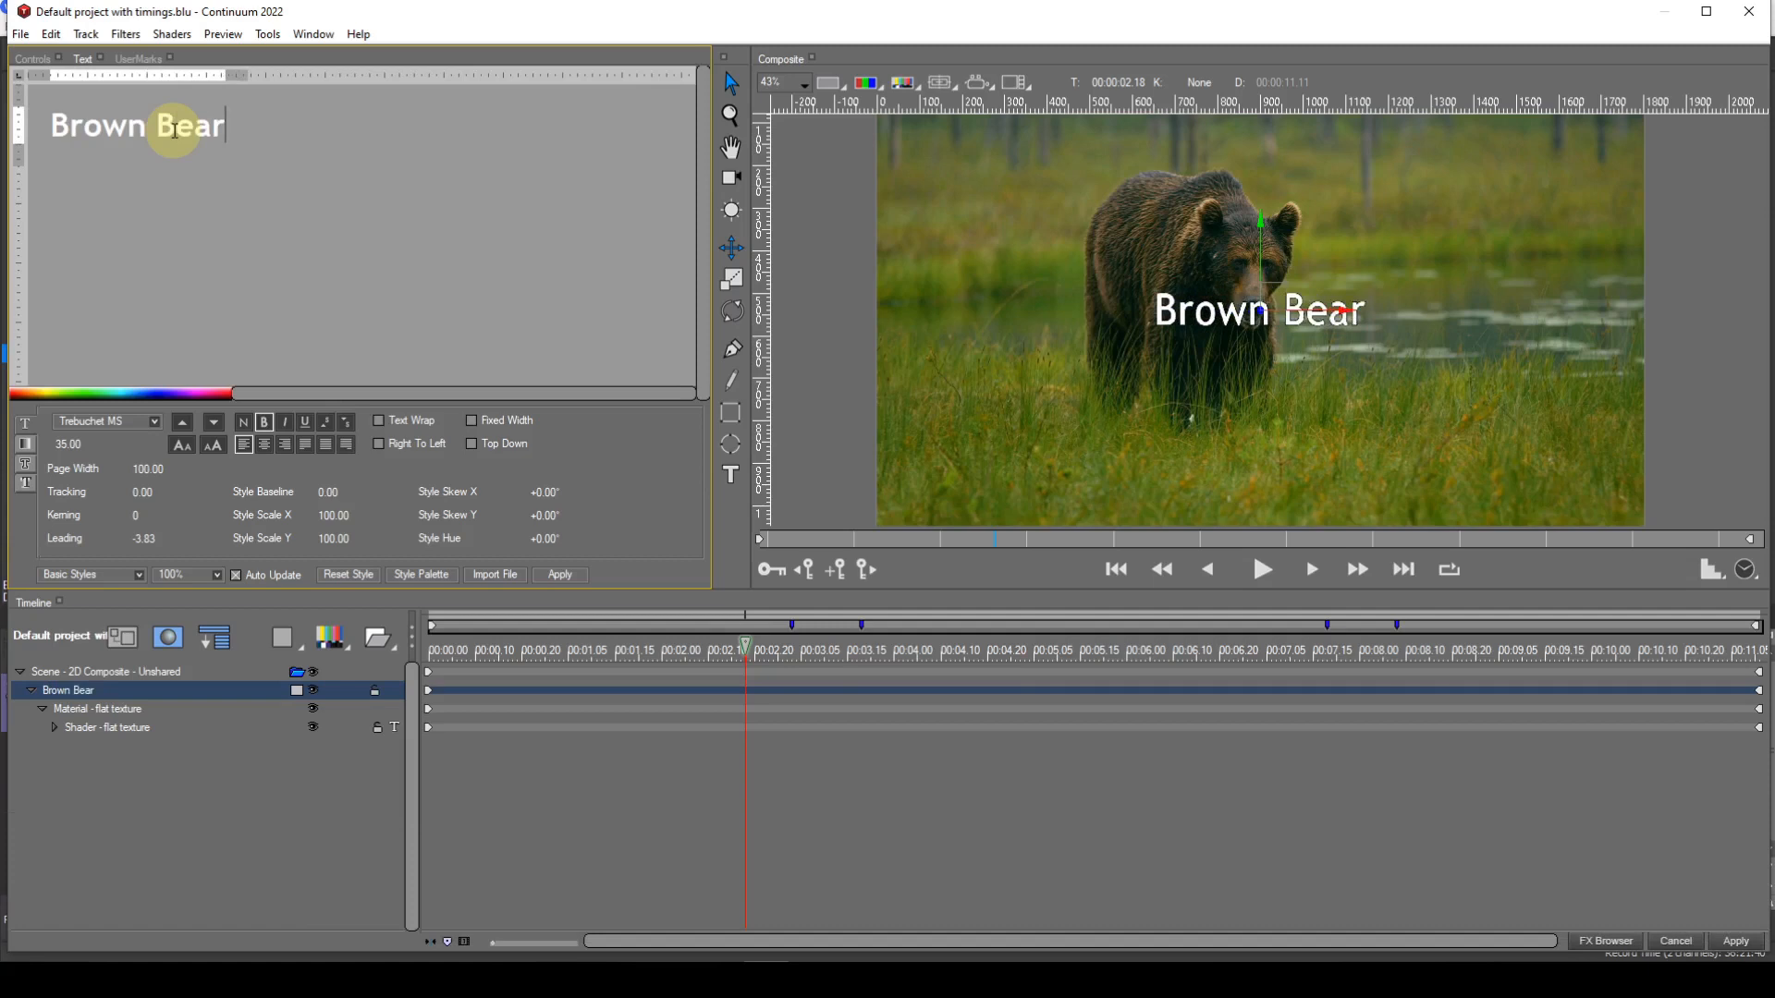
Step: Add a second line reading "(Ursus arctos)" below "Brown Bear"
key(Return)
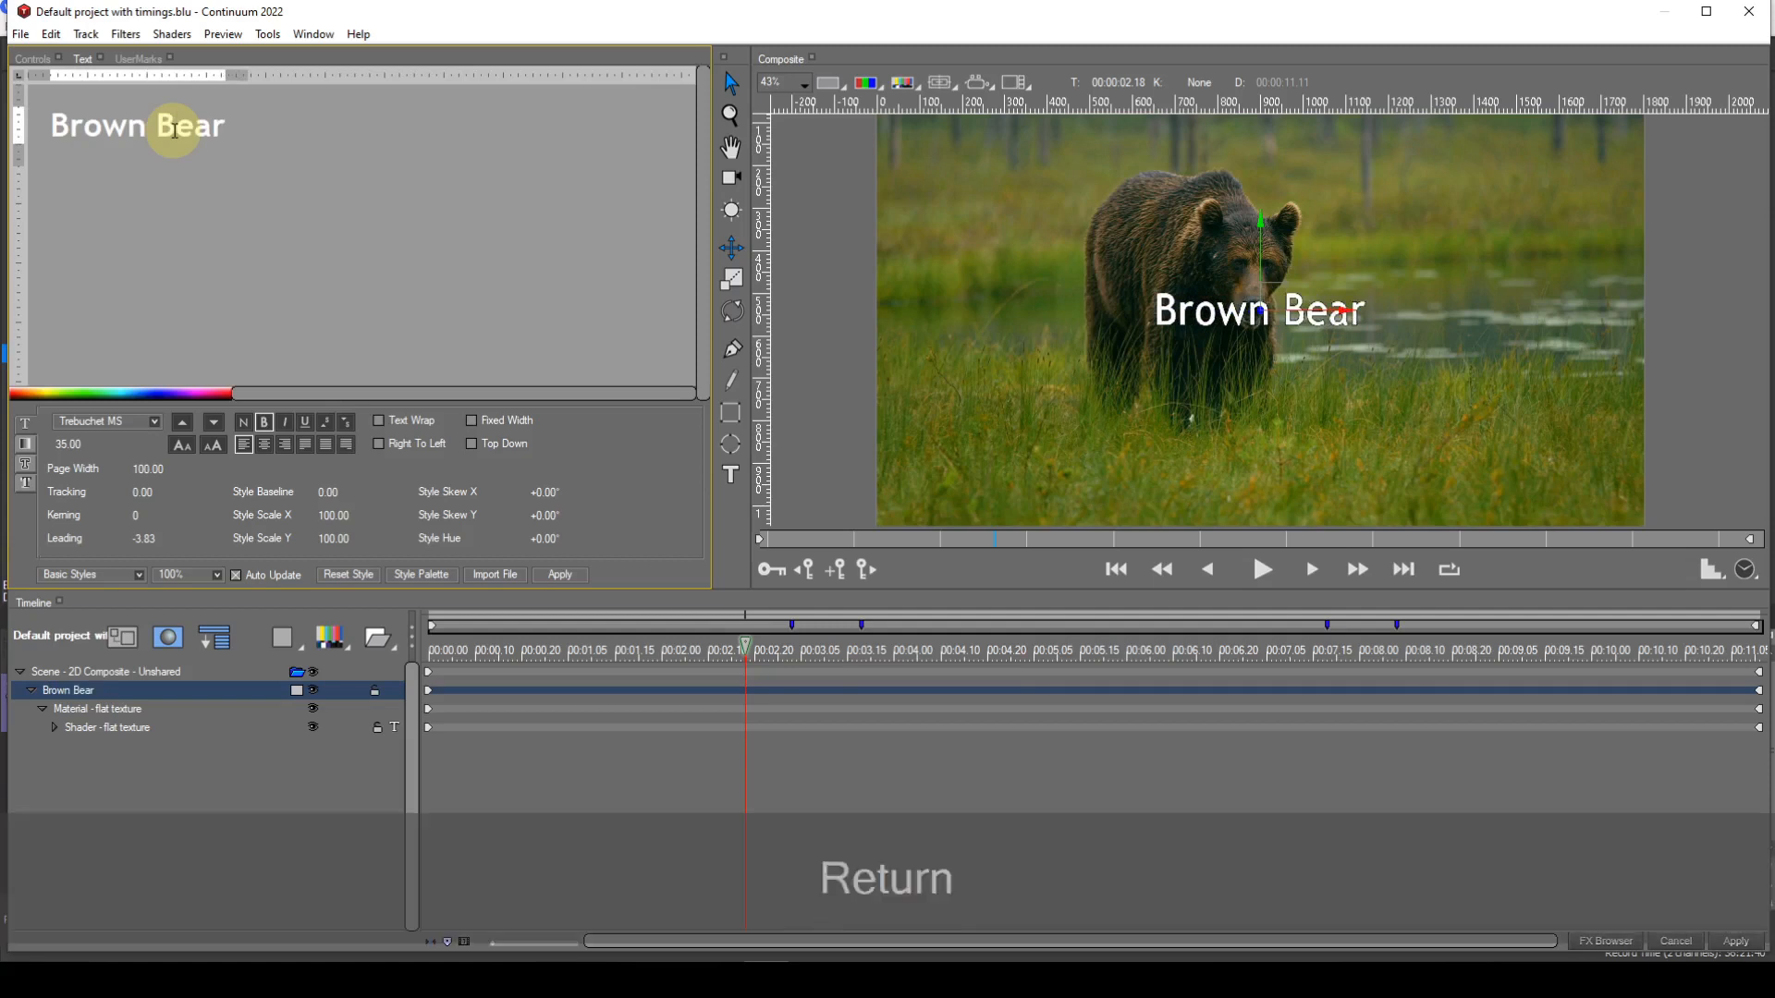
text((Ursus)
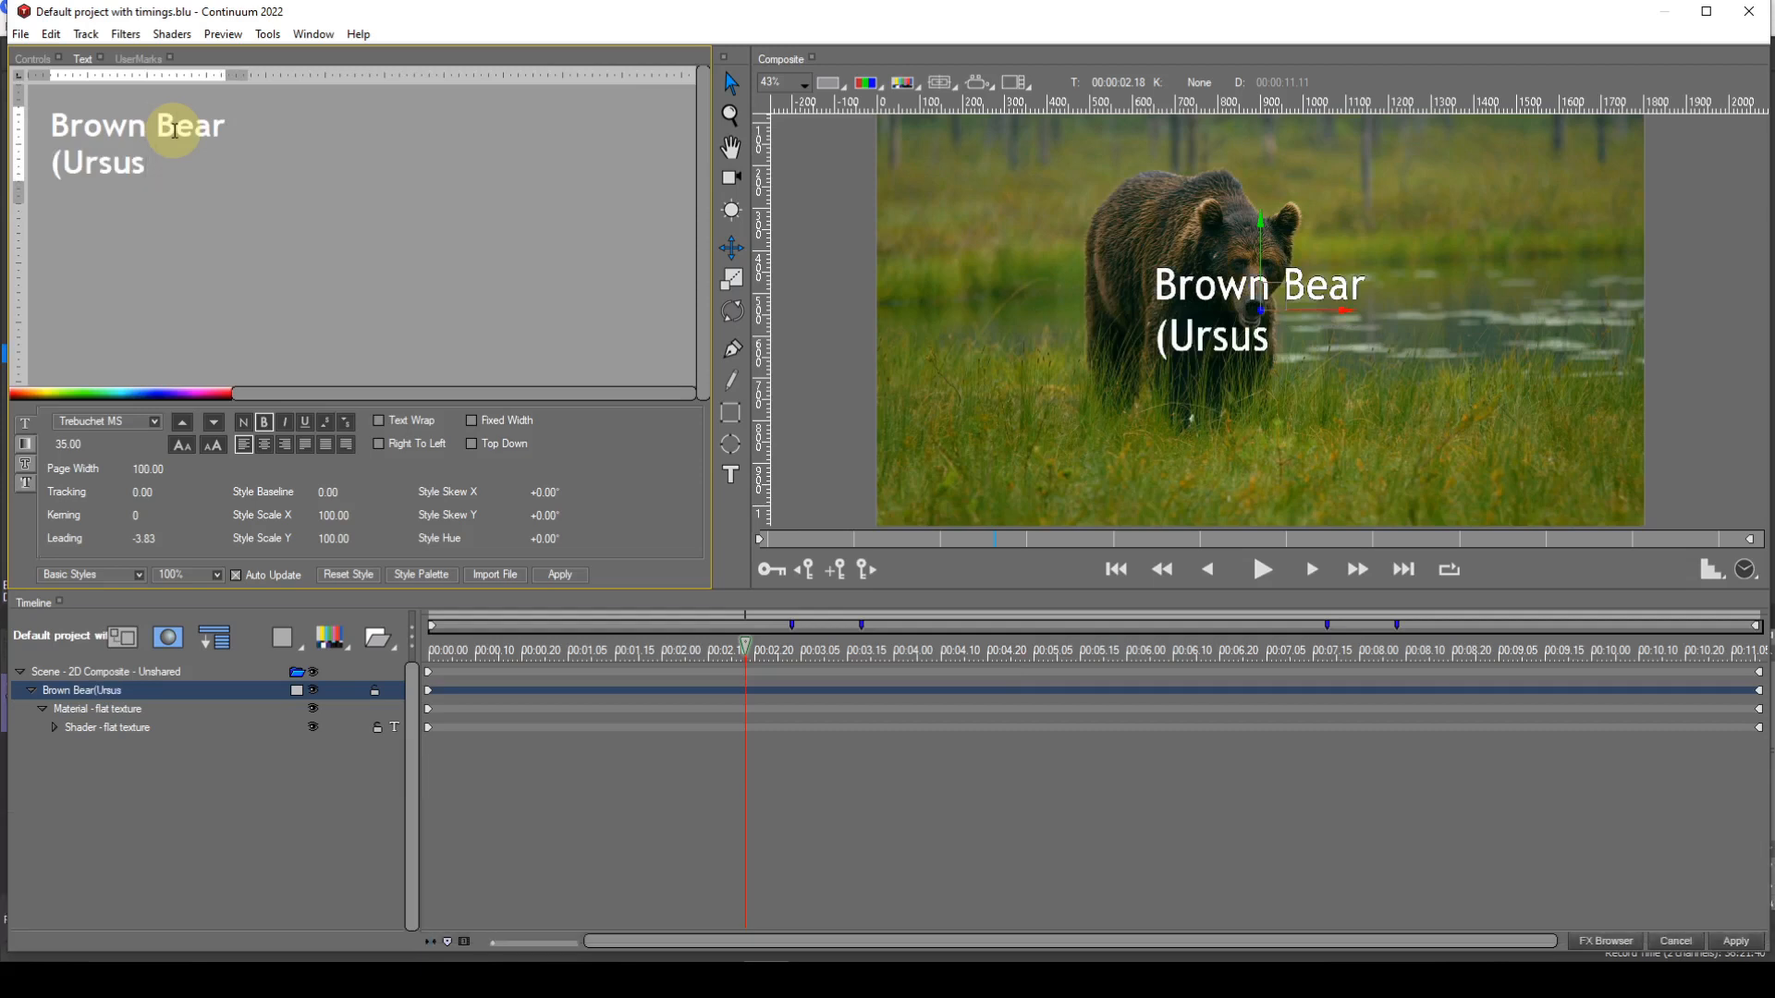
text( arctos))
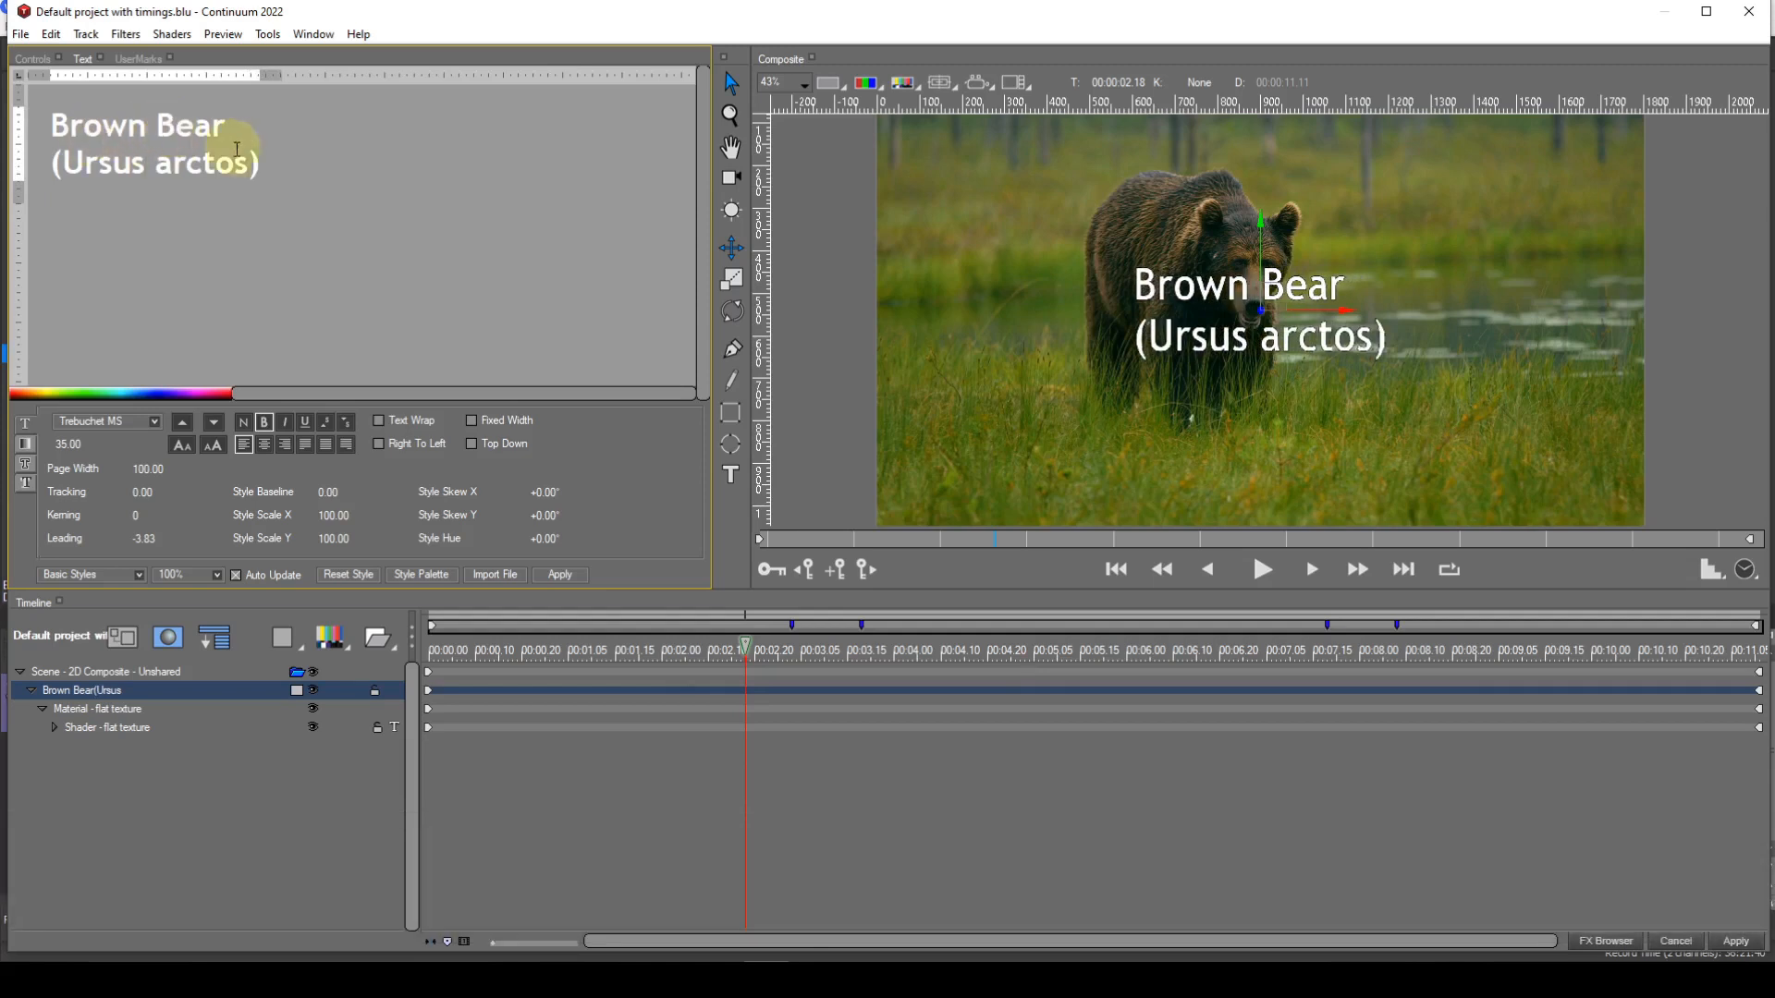
Step: Format both text lines as non-bold, centre-aligned Times New Roman
drag(262, 165, 53, 120)
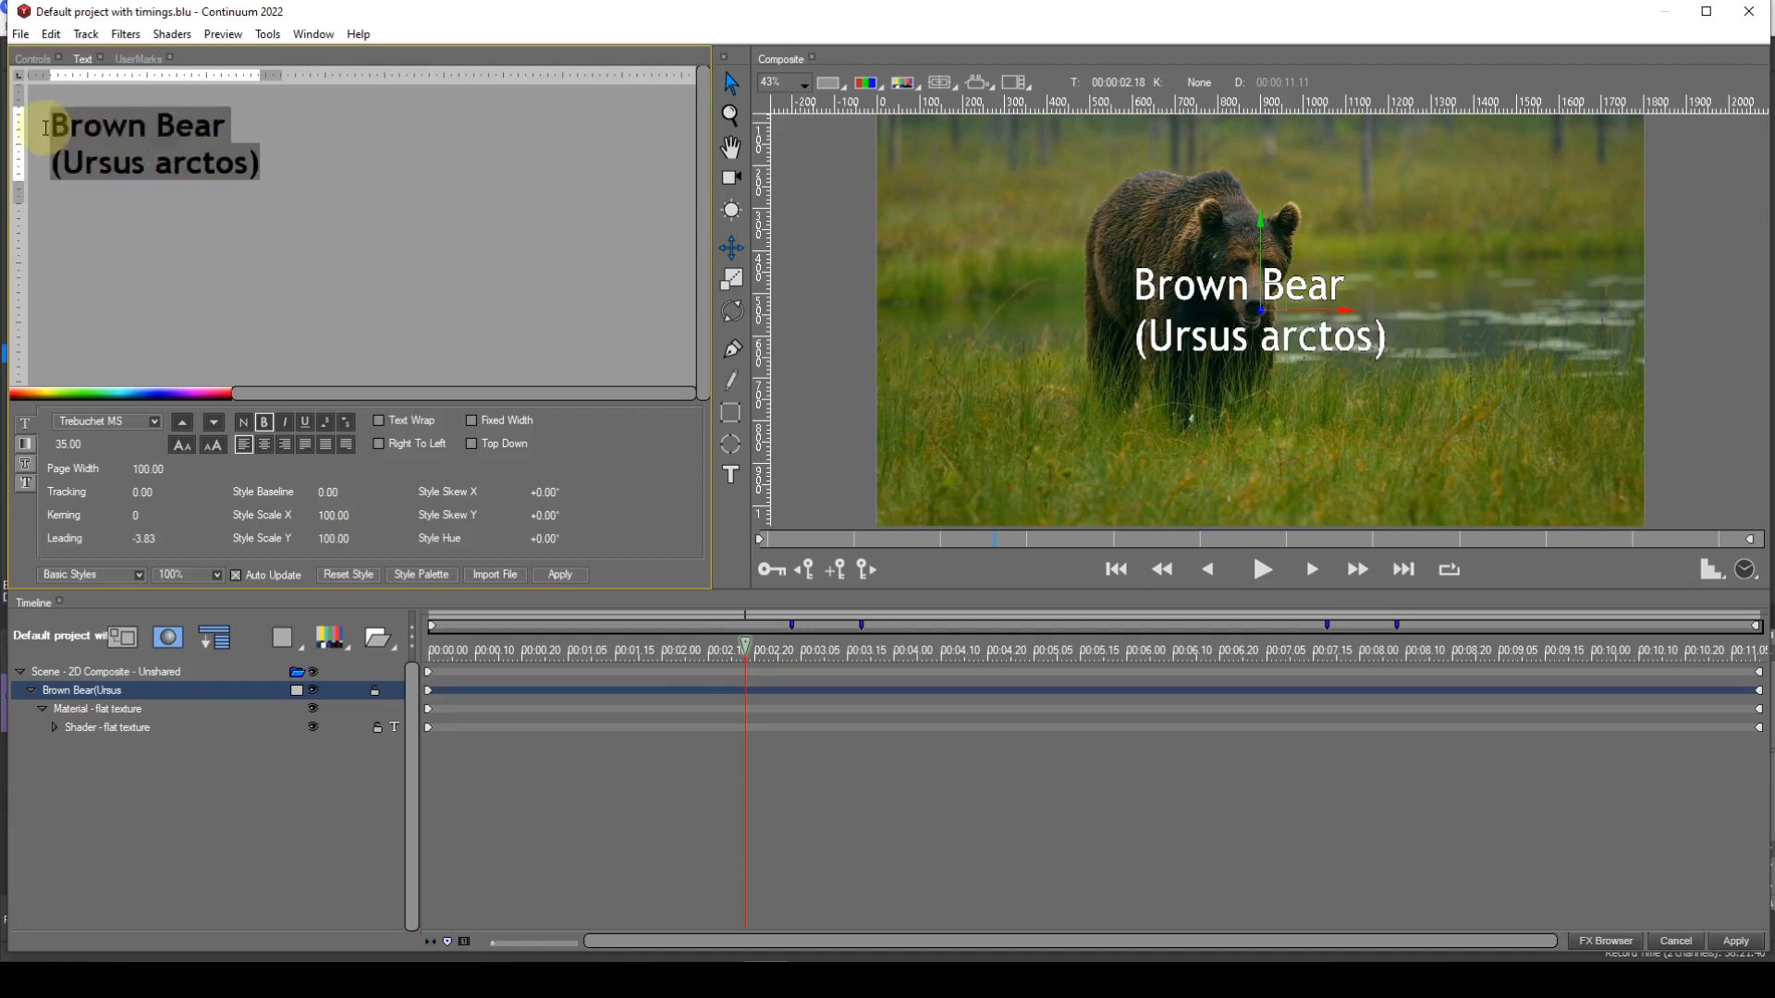
click(265, 424)
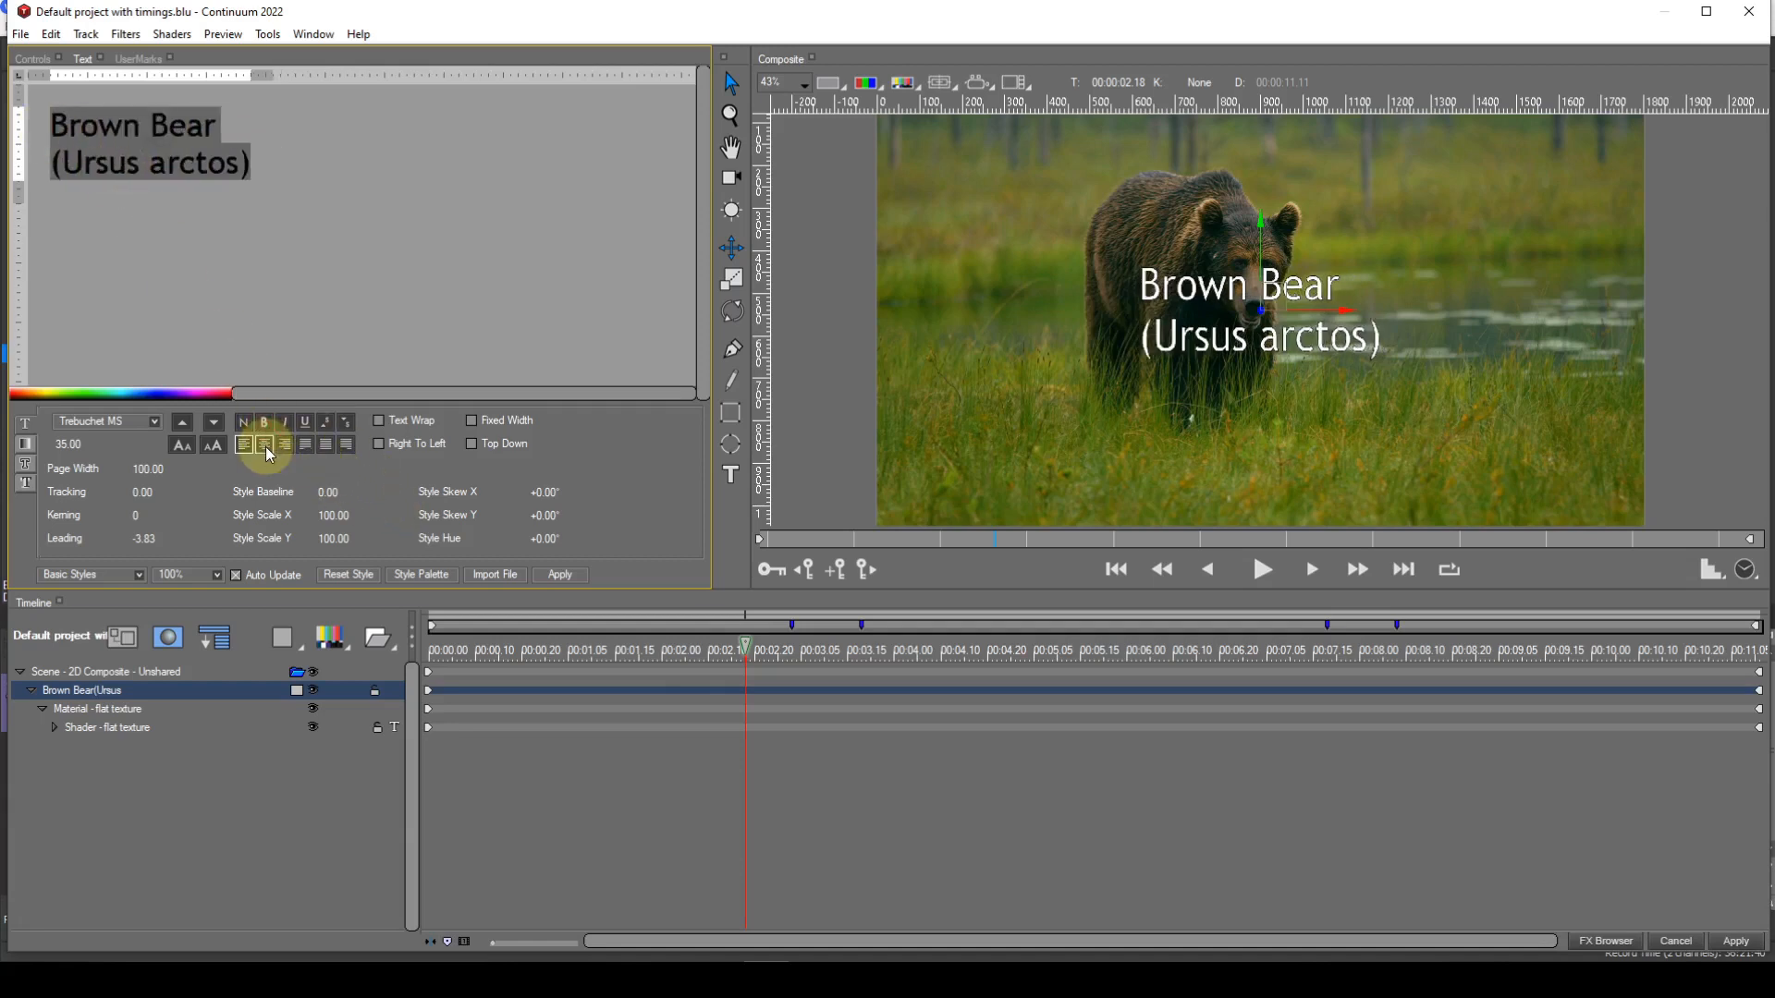
click(265, 447)
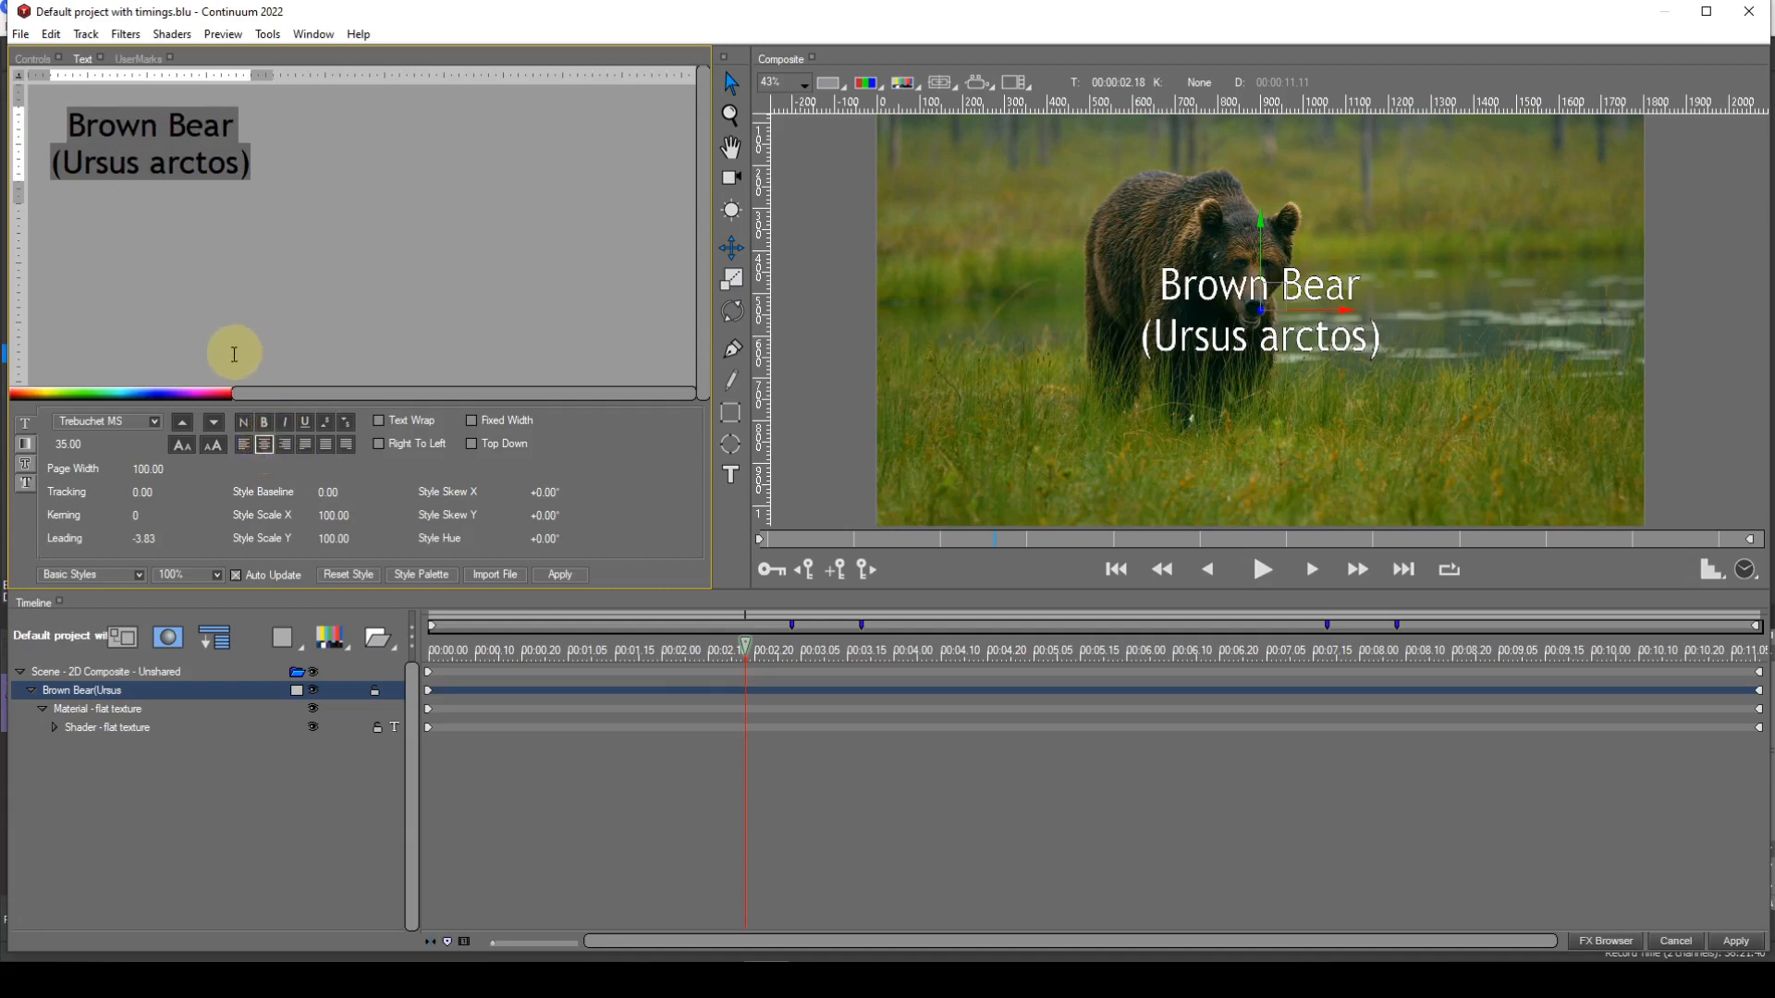
click(156, 425)
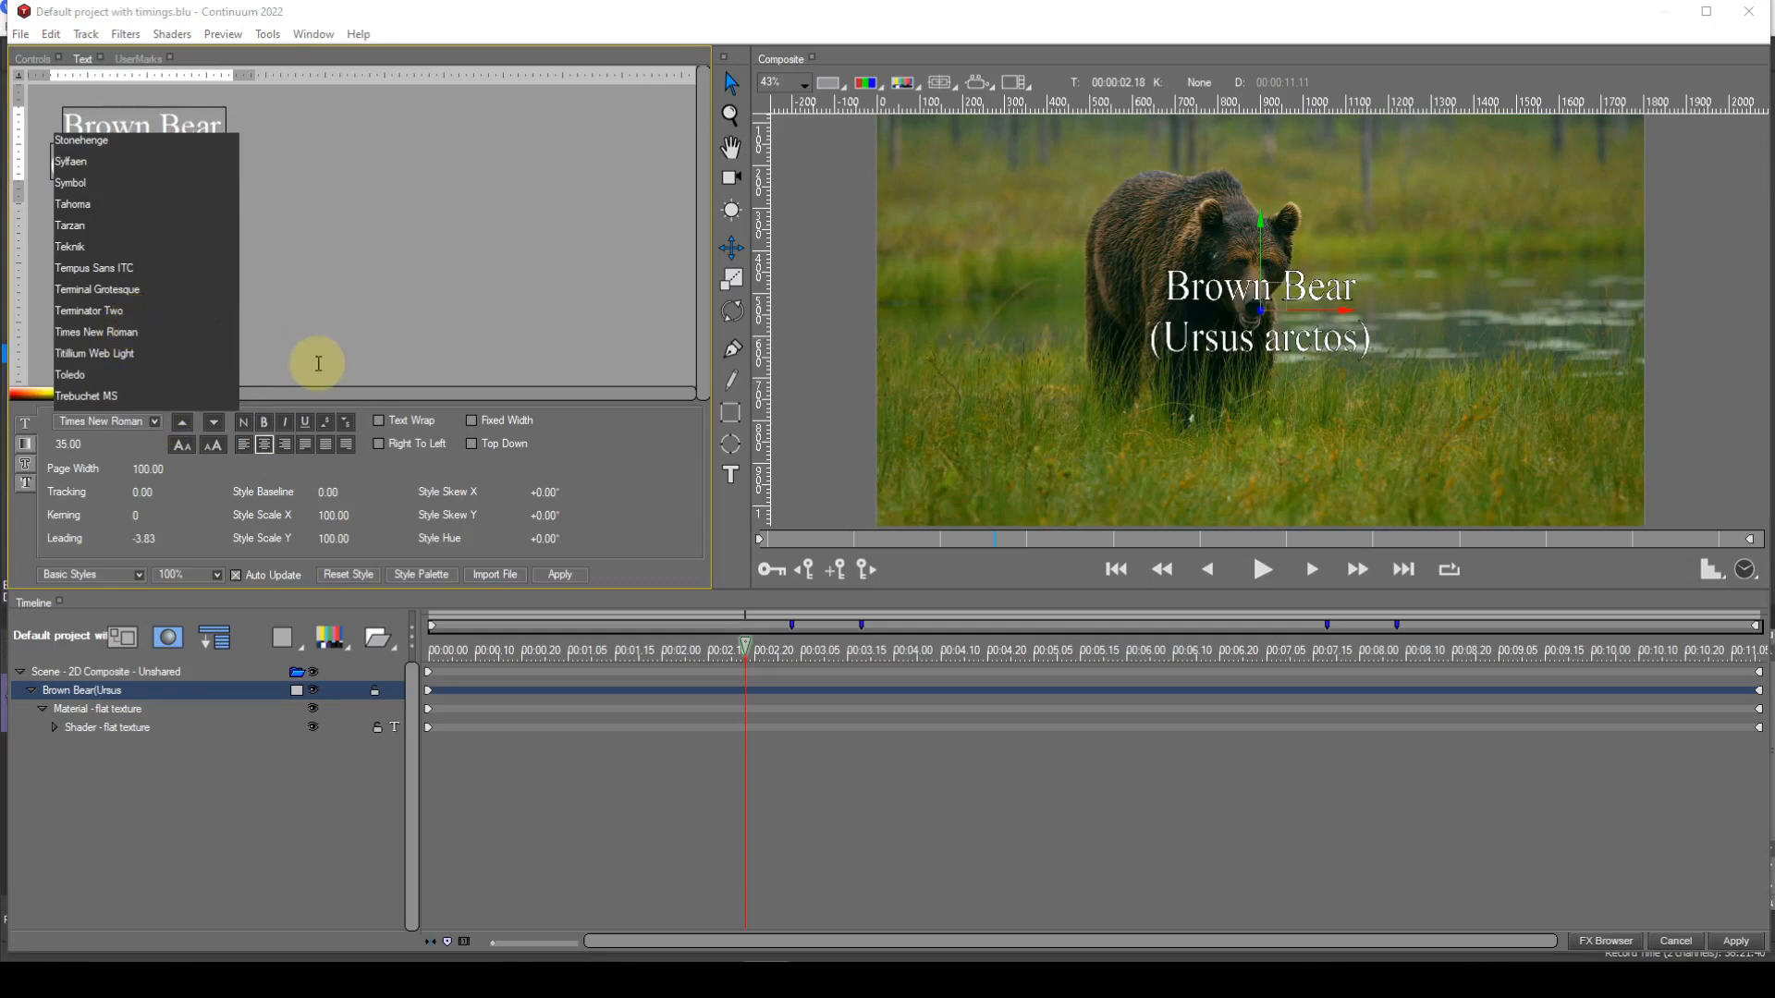
click(318, 363)
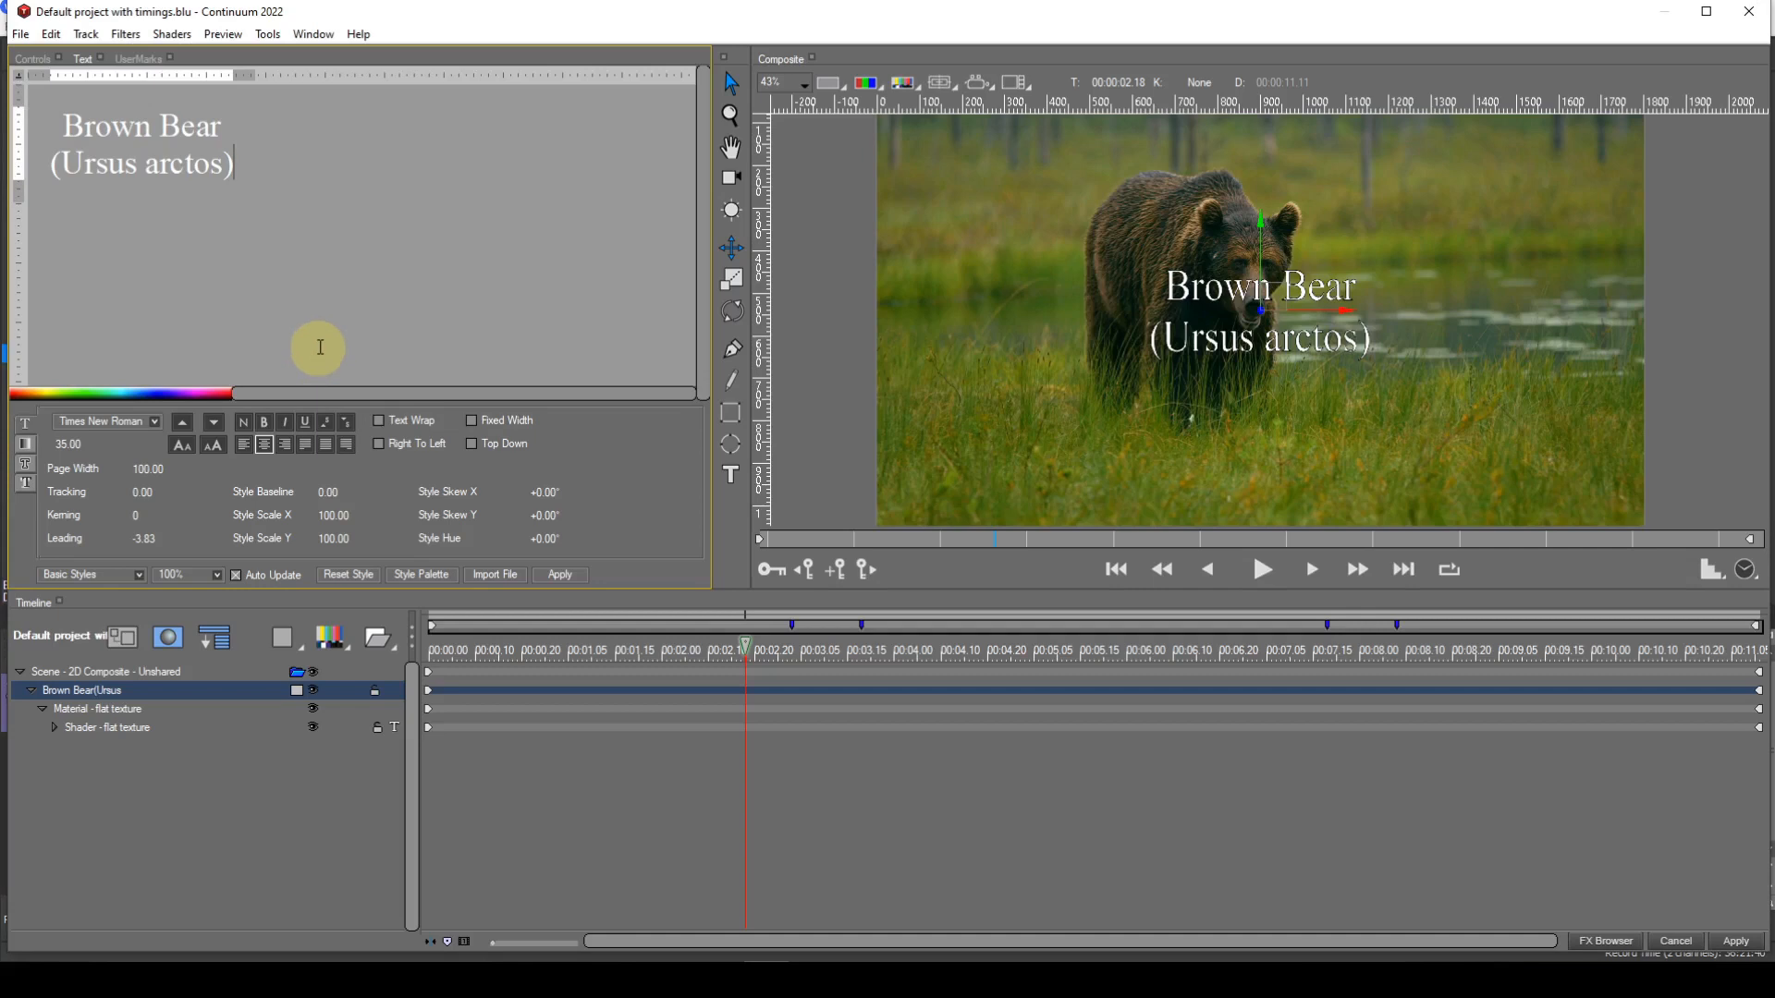
Step: Set the font size of the "(Ursus arctos)" line to 25
drag(238, 162, 51, 165)
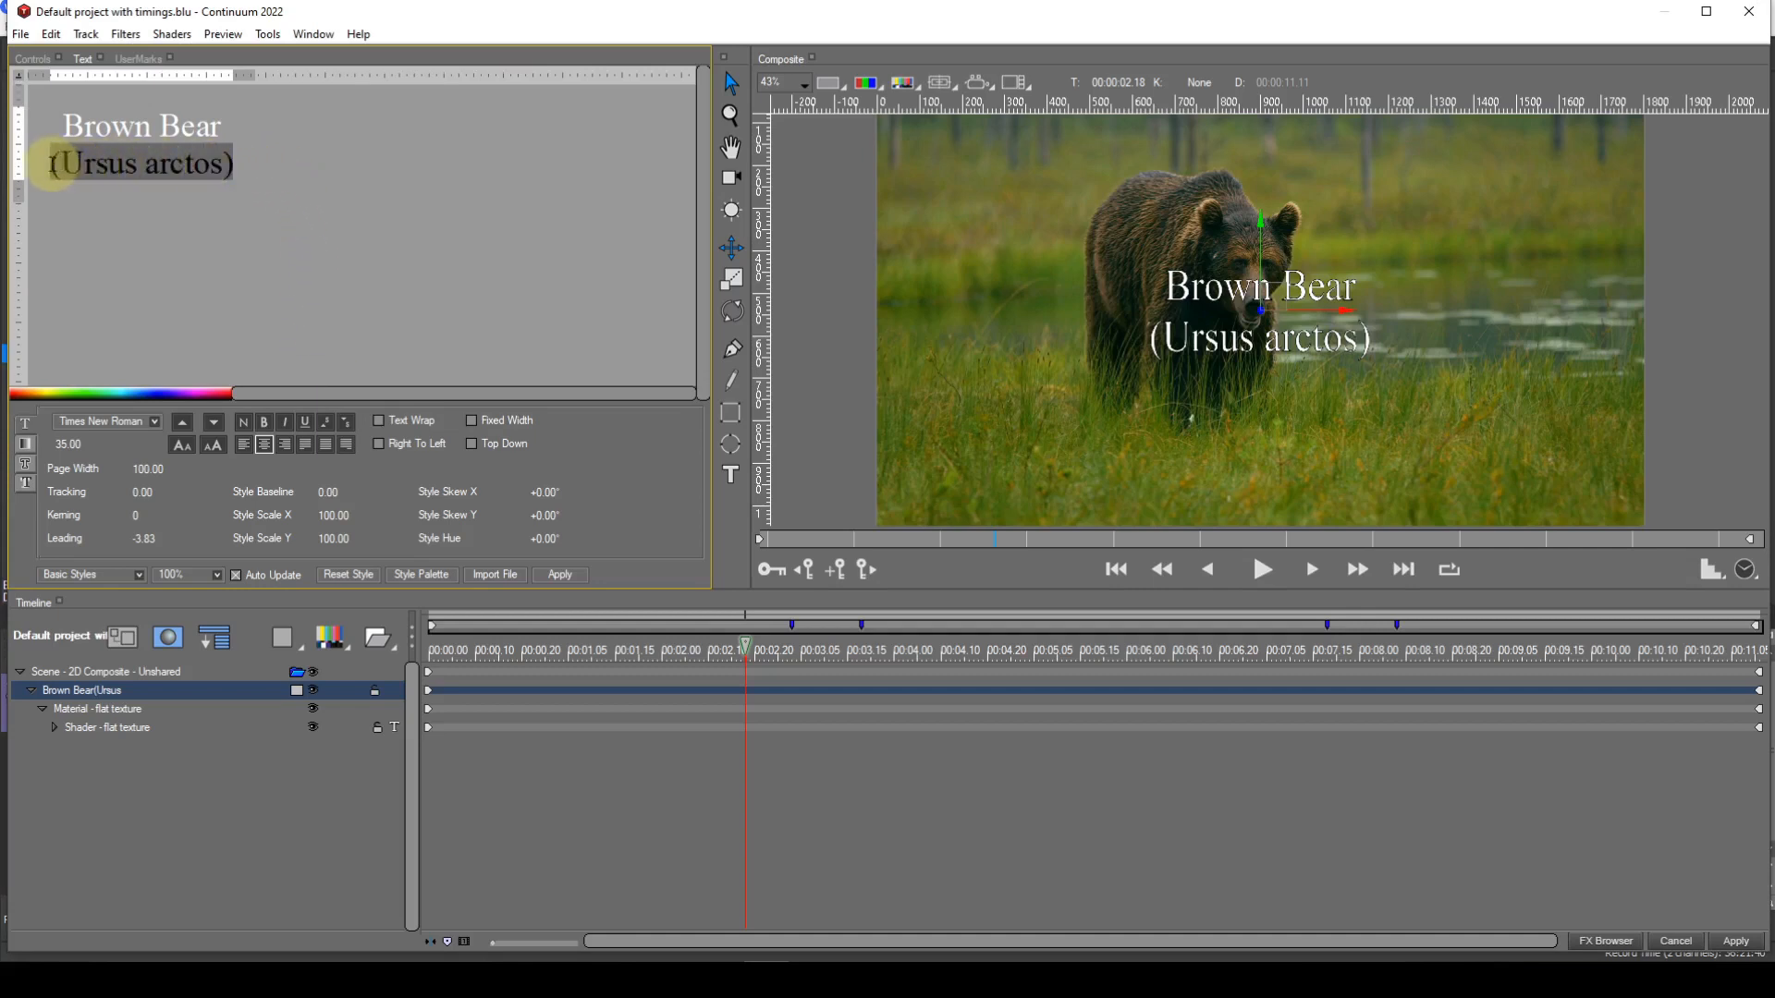
click(73, 446)
text(25)
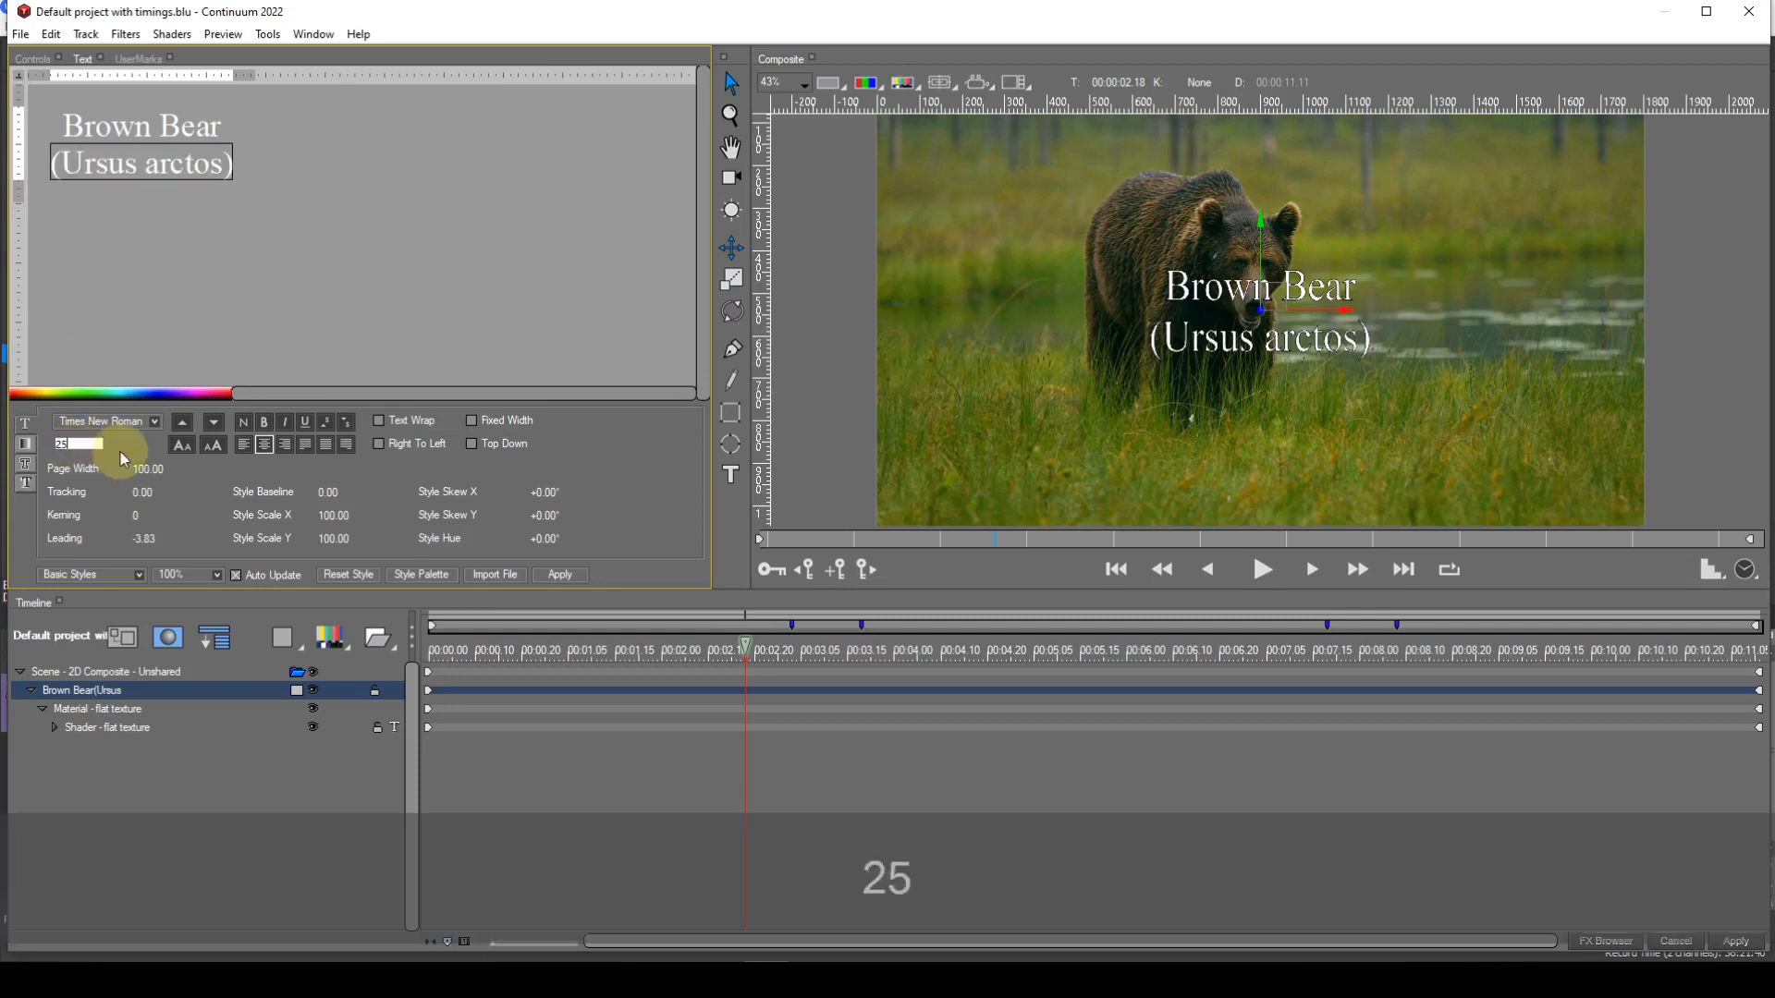
key(Return)
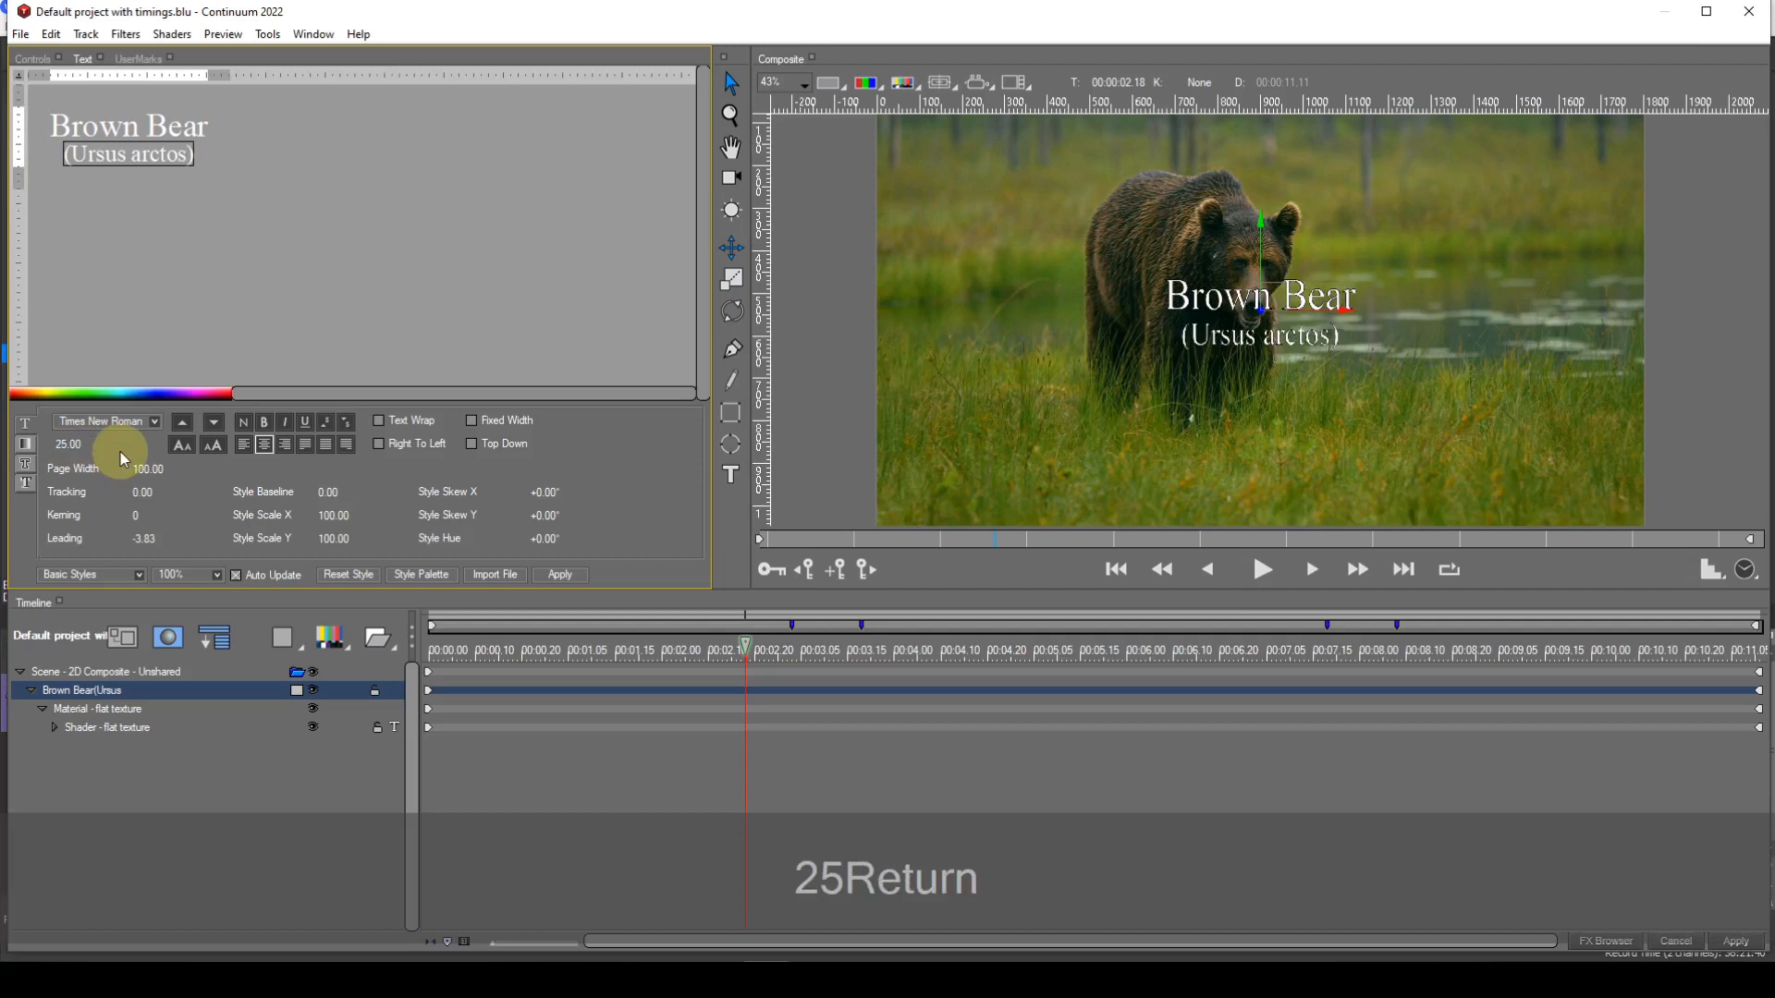
click(210, 157)
drag(211, 157, 41, 125)
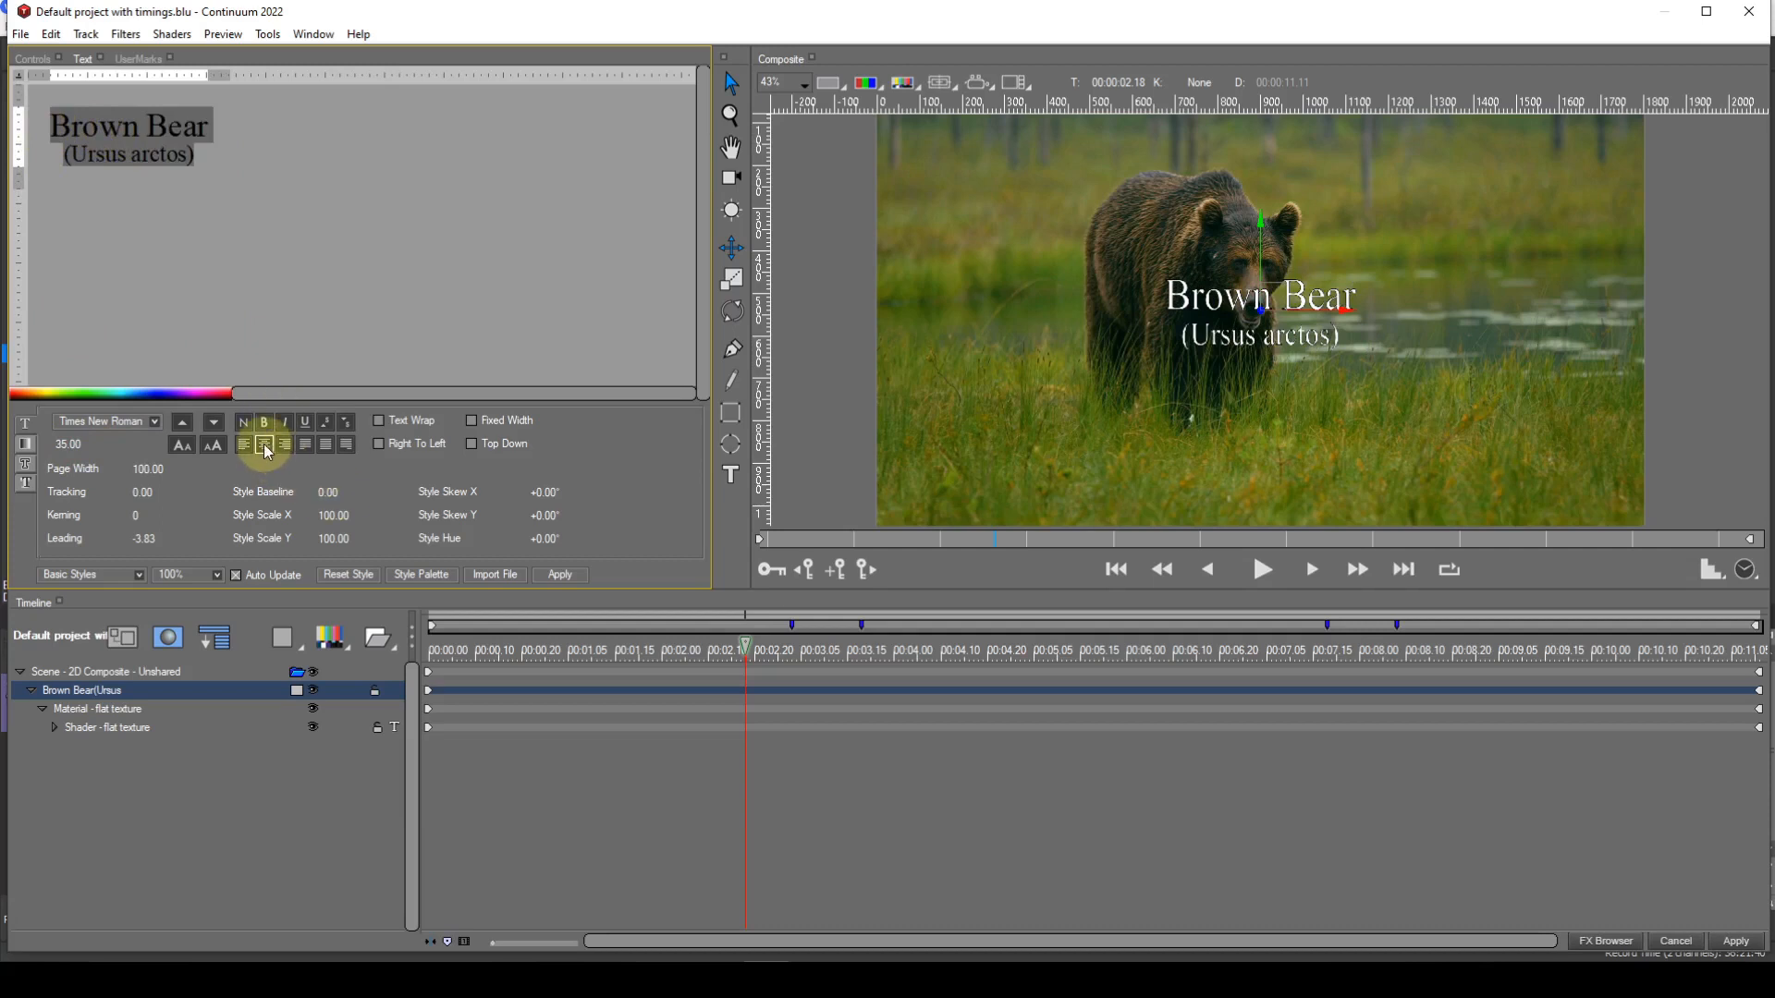
click(267, 205)
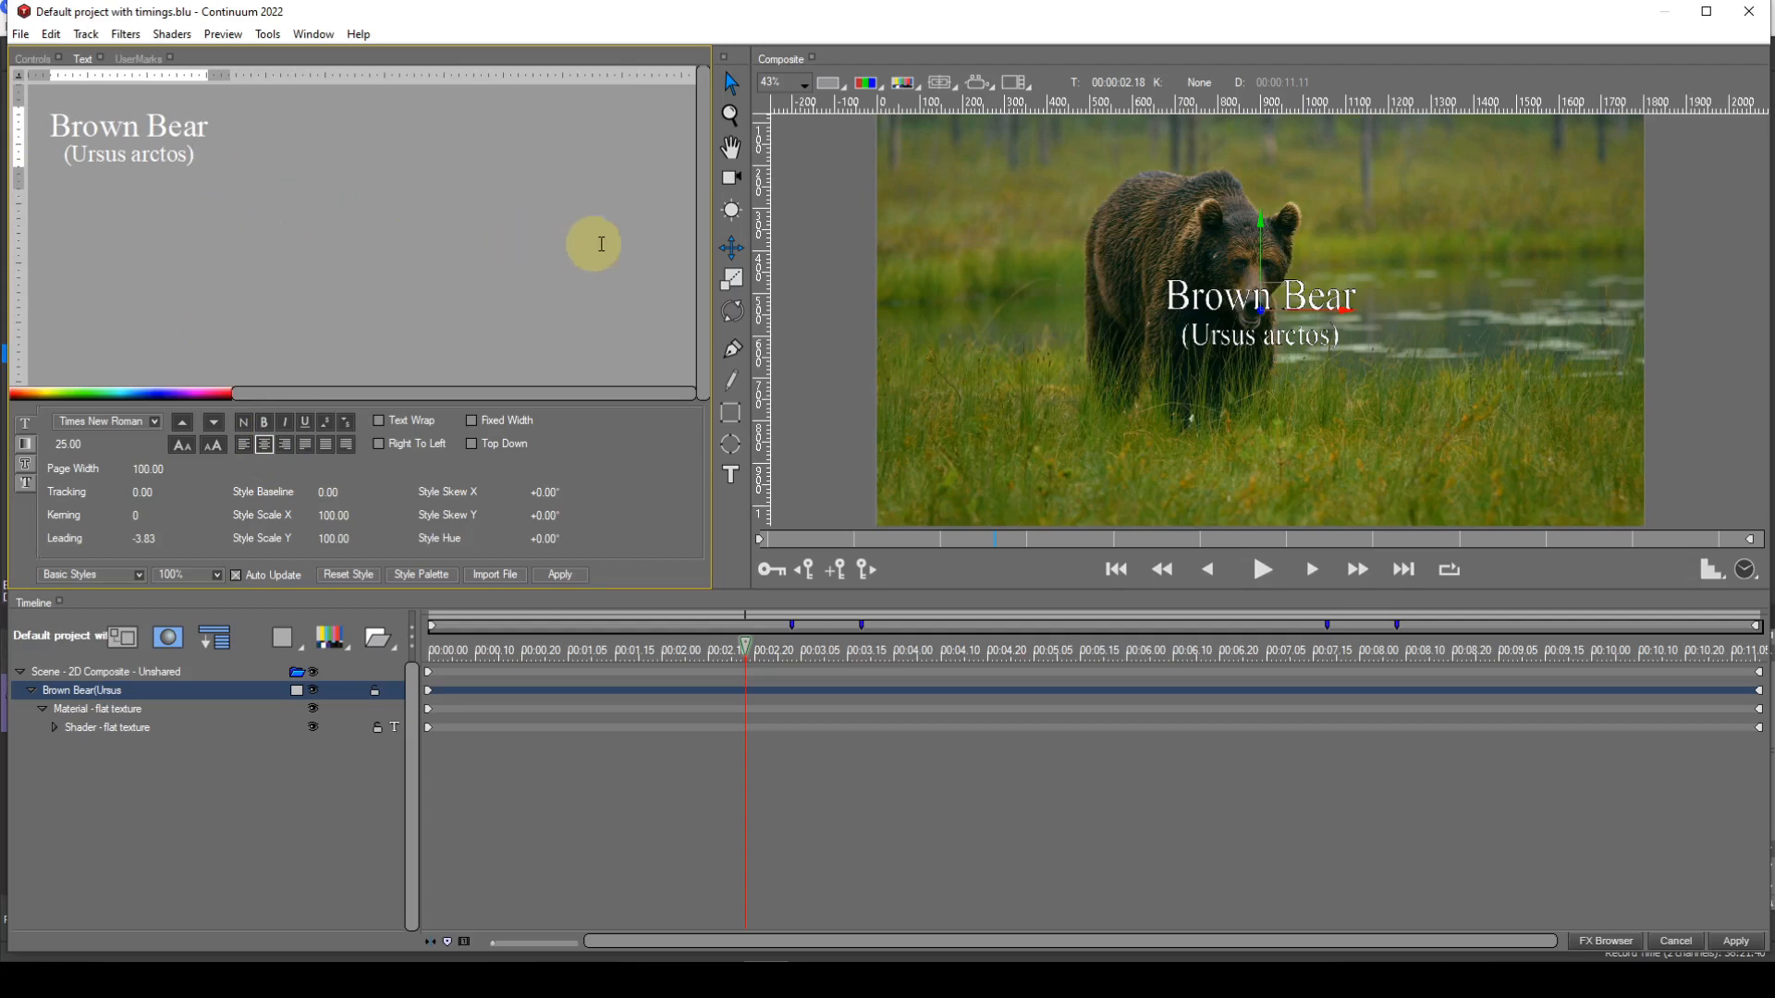
Step: Move the title to the picture's lower-left area, about X 321, Y 909, and set both lines' leading to -7.01
drag(1278, 303, 1024, 449)
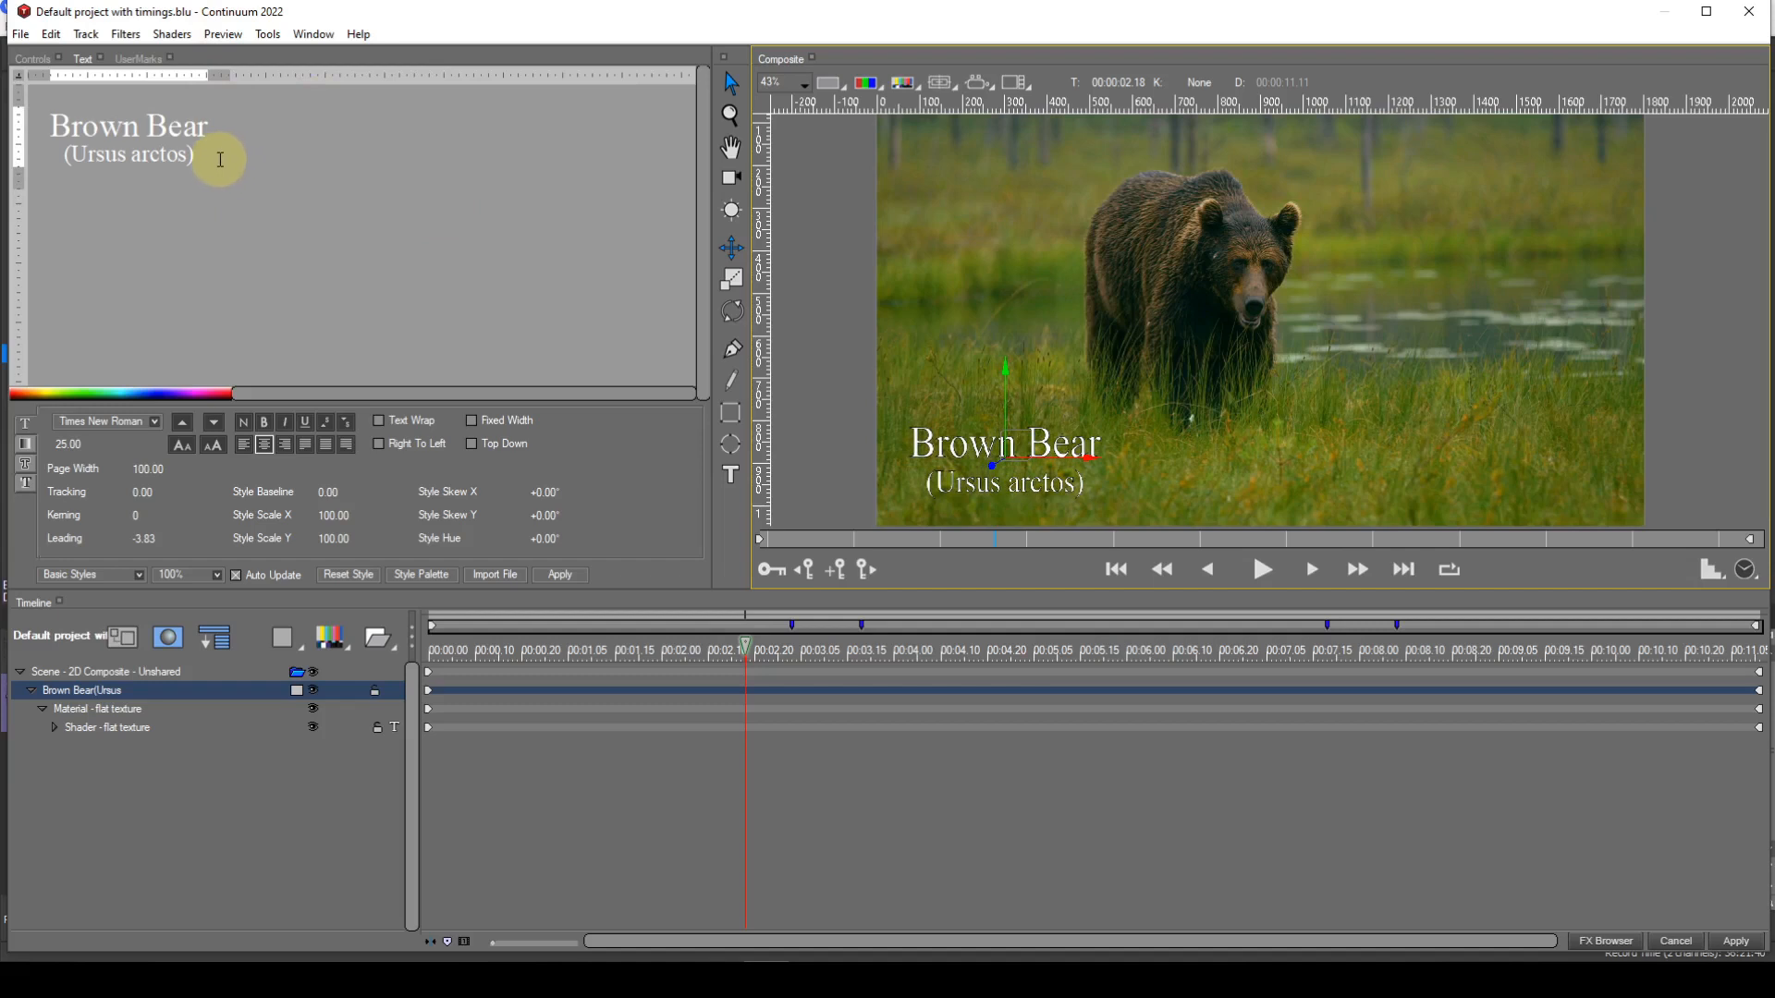
drag(214, 158, 50, 132)
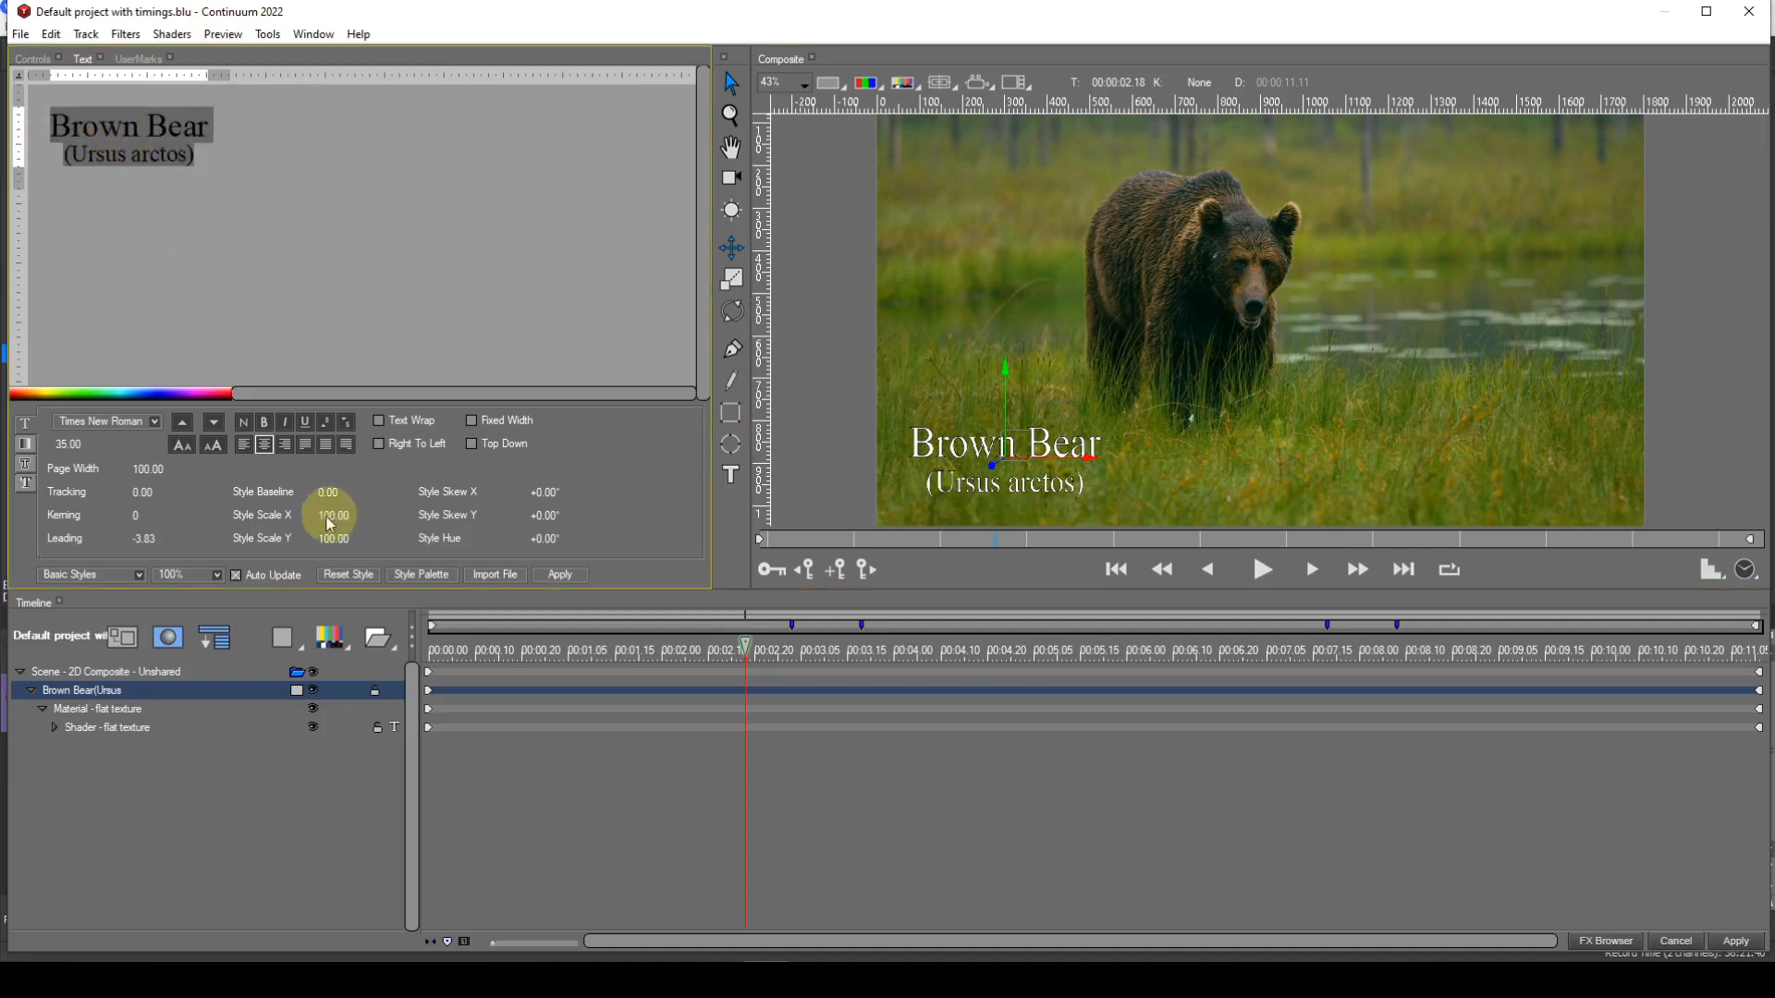
click(154, 539)
drag(154, 539, 149, 539)
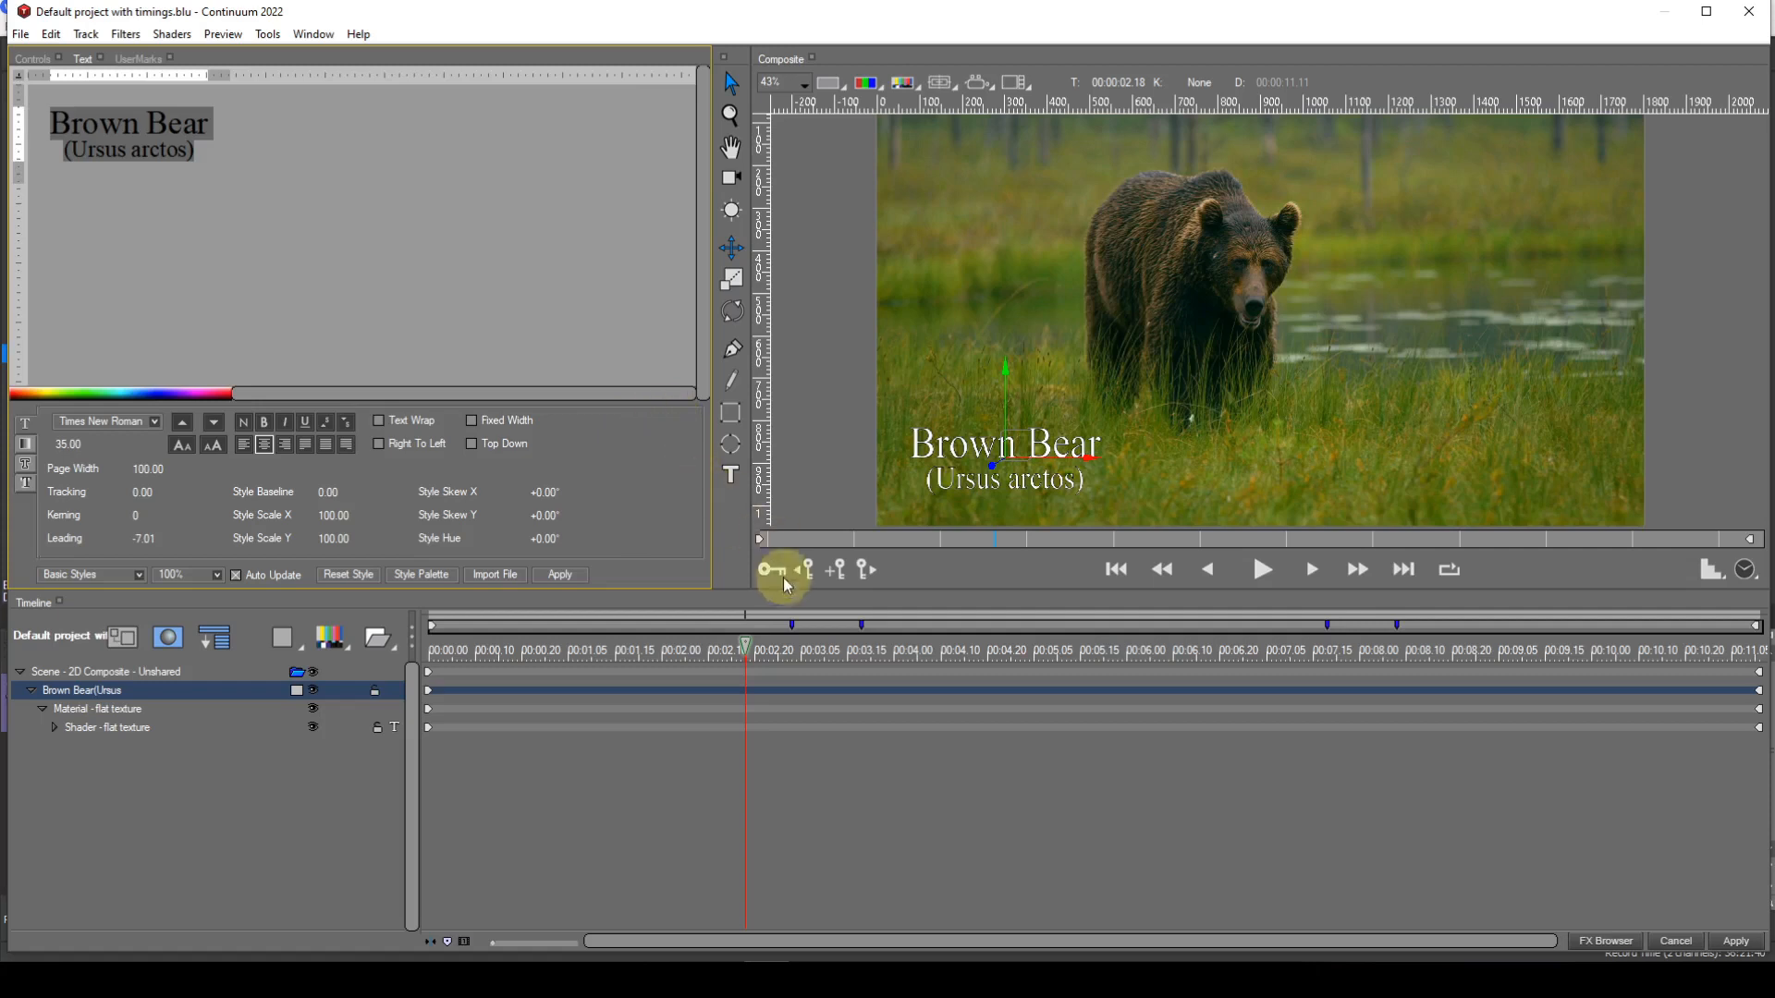
Step: Add a keyframe to the title track at the first frame with opacity 0 and Hold interpolation
click(1117, 570)
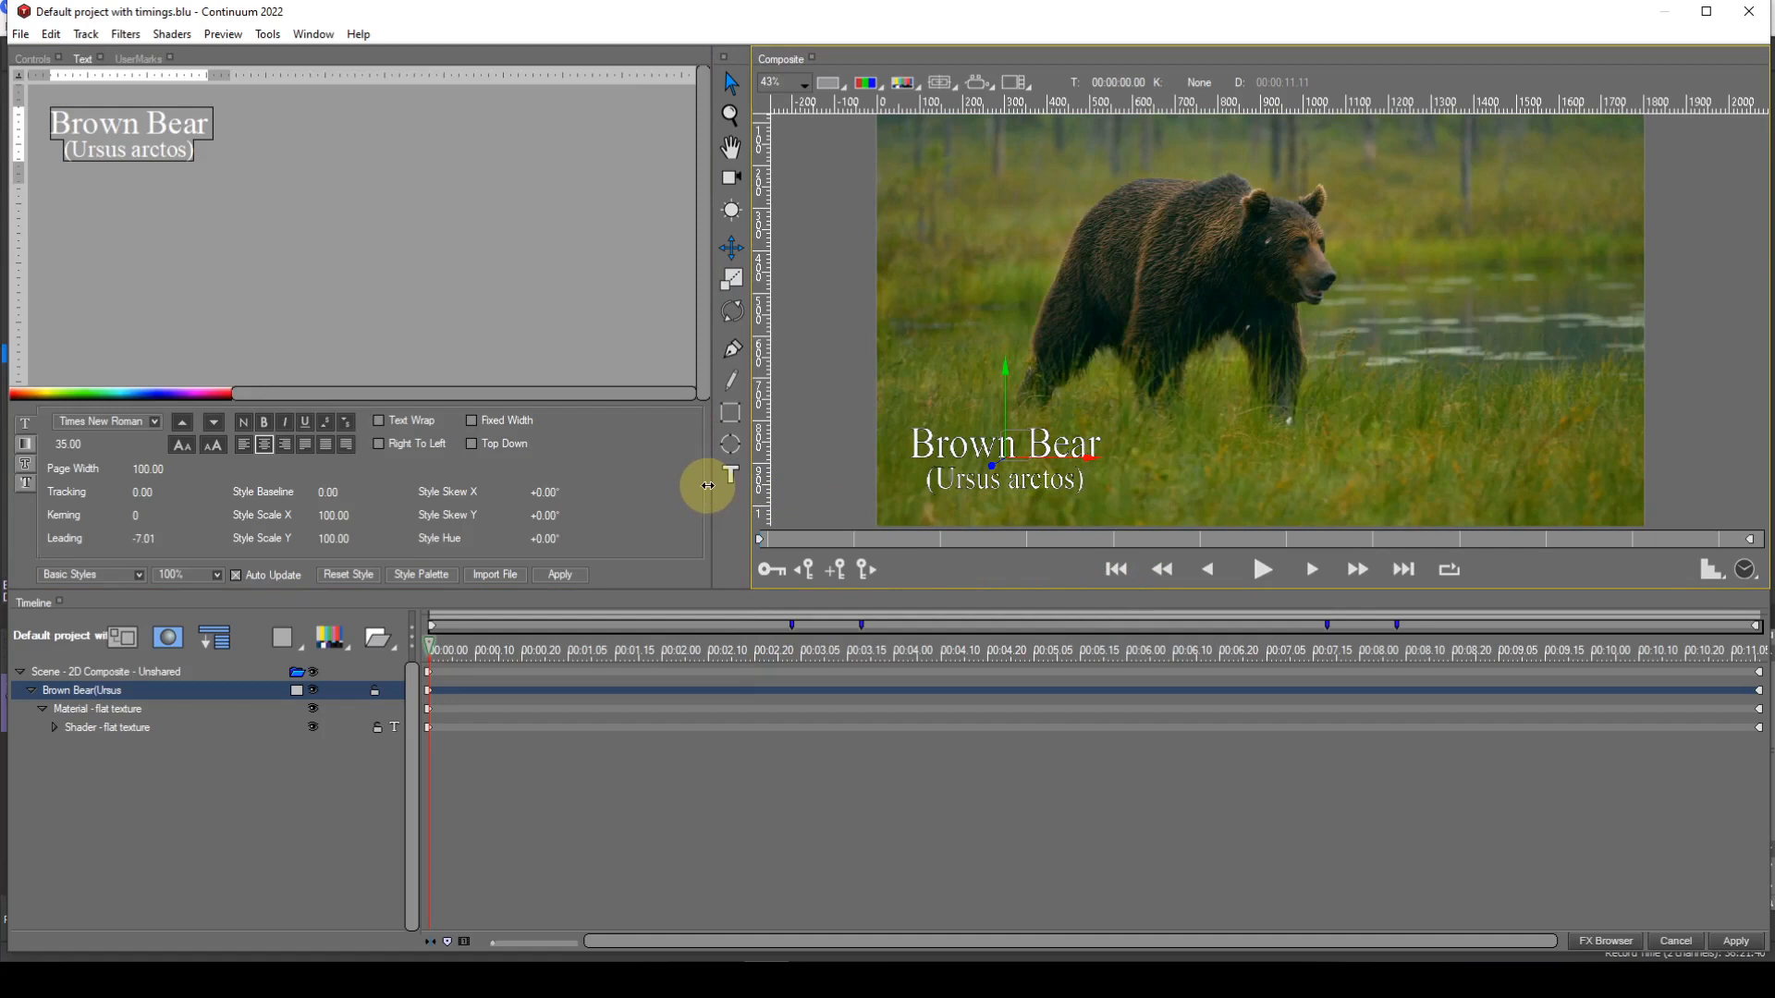
click(841, 574)
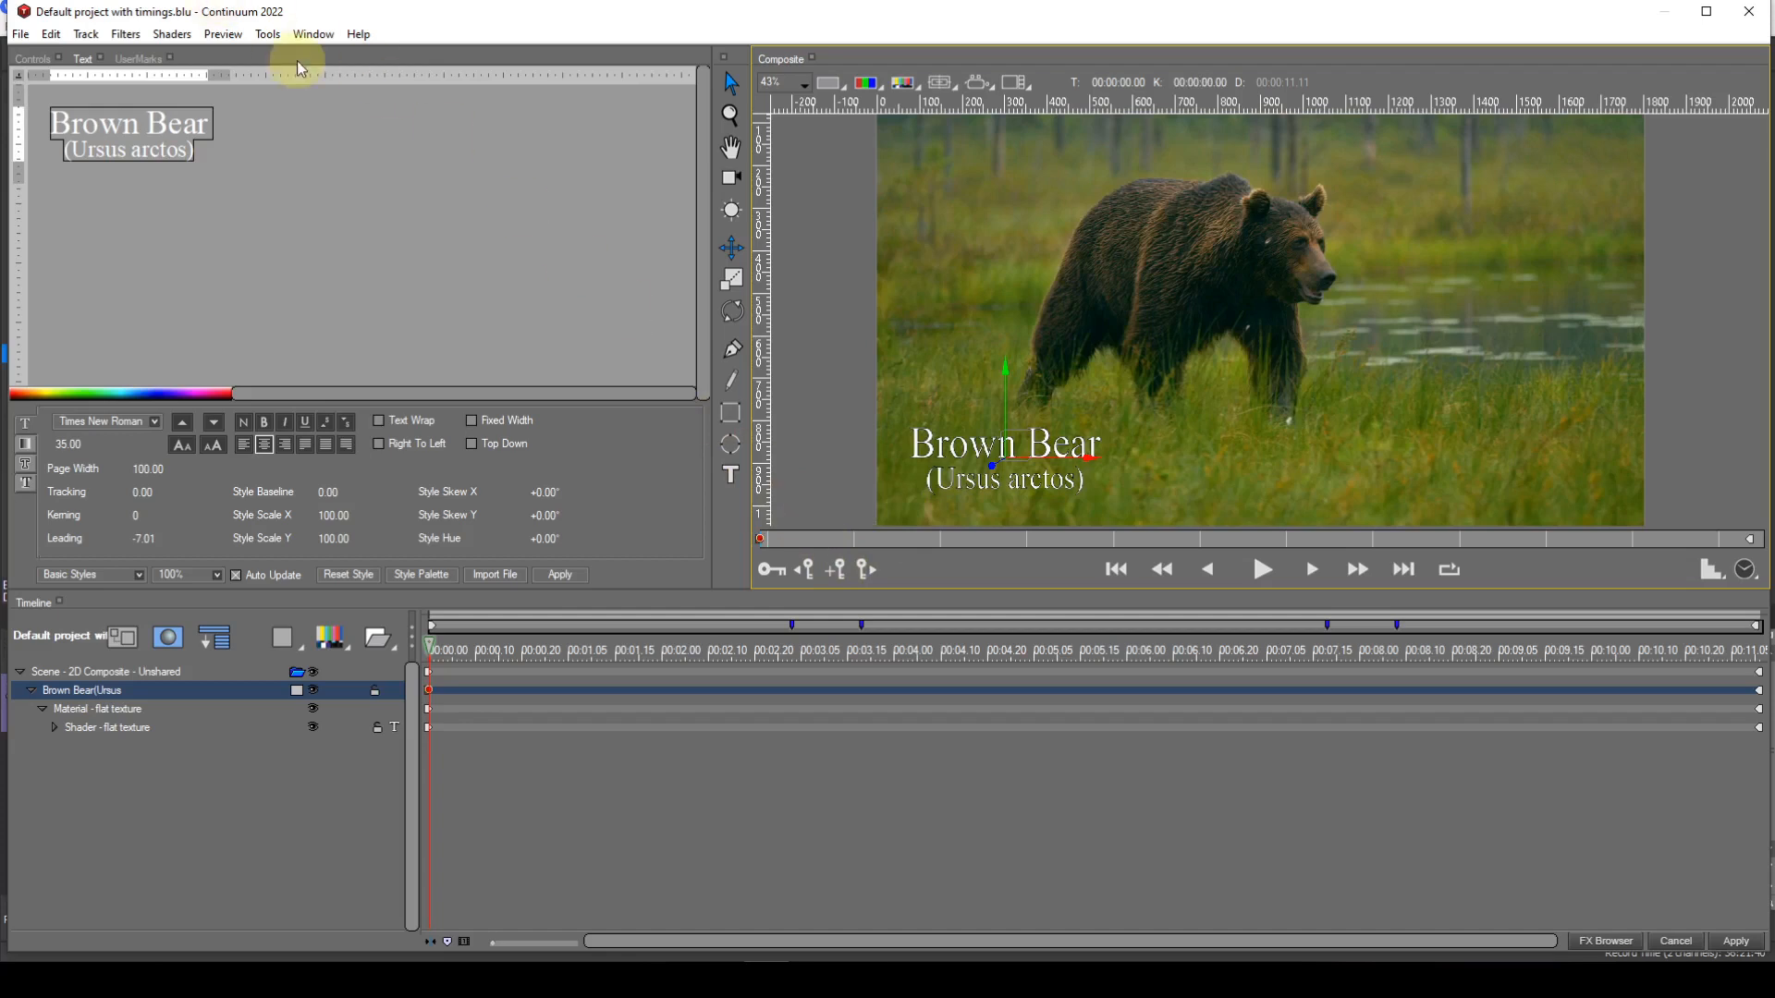
click(31, 63)
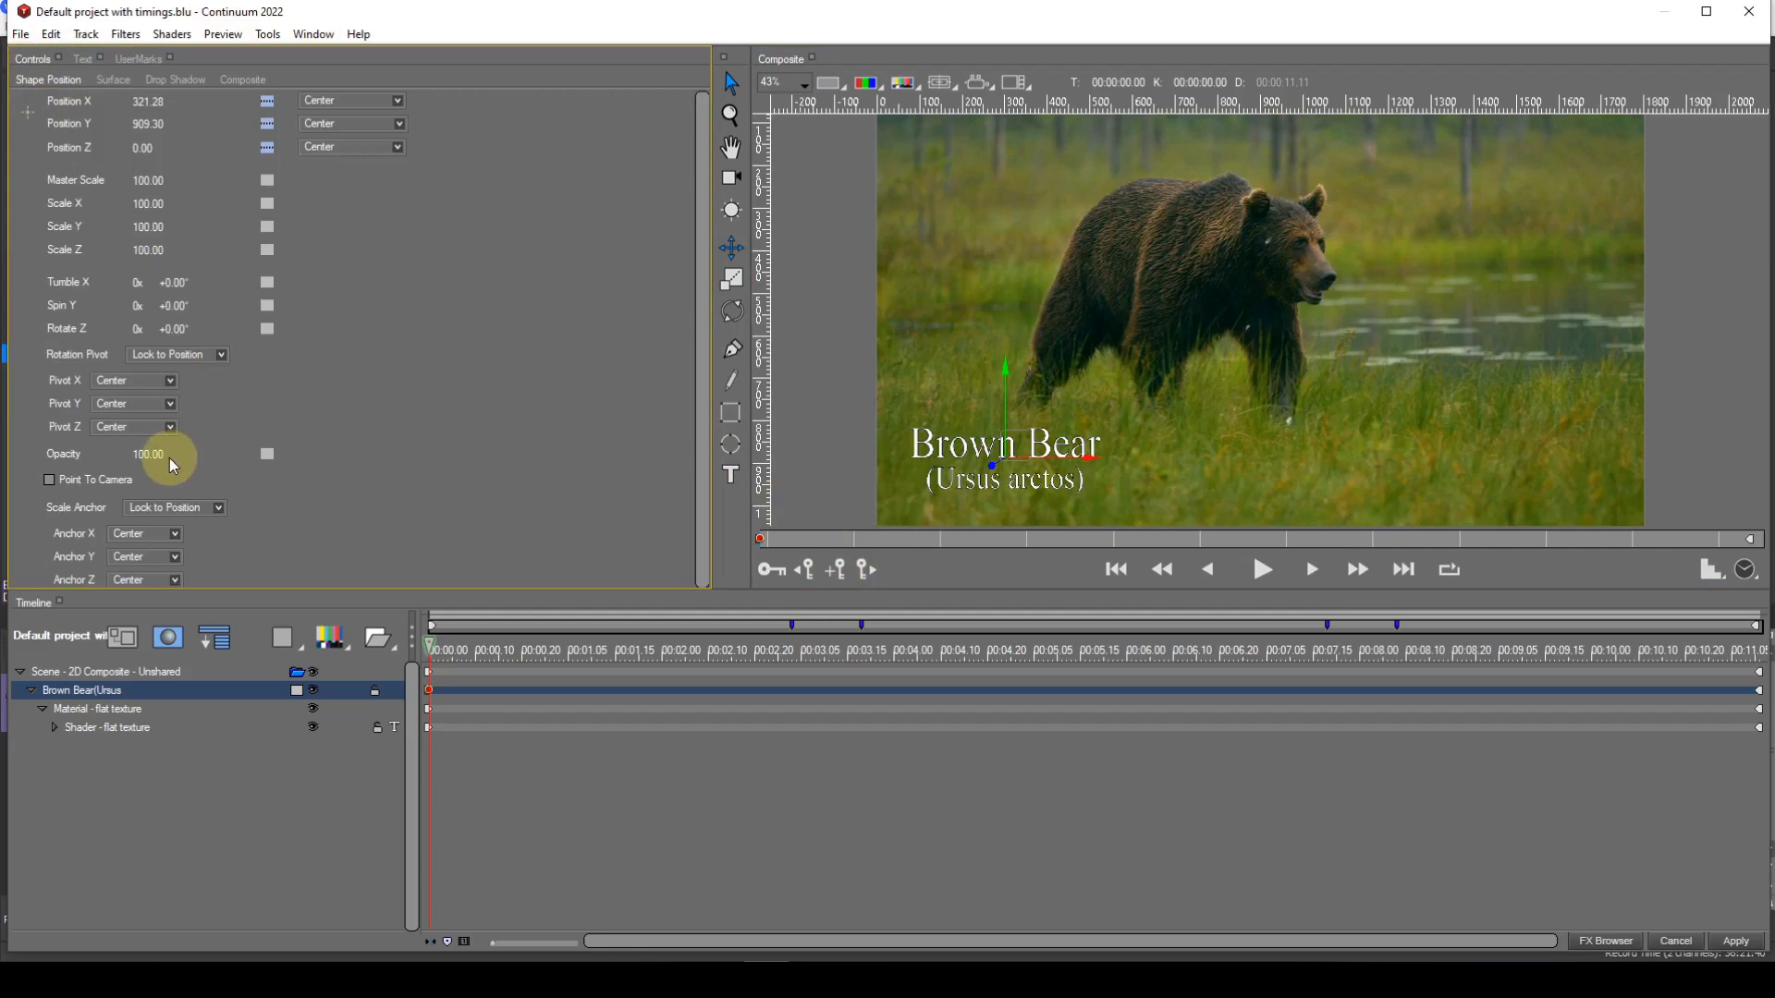
drag(165, 455, 40, 451)
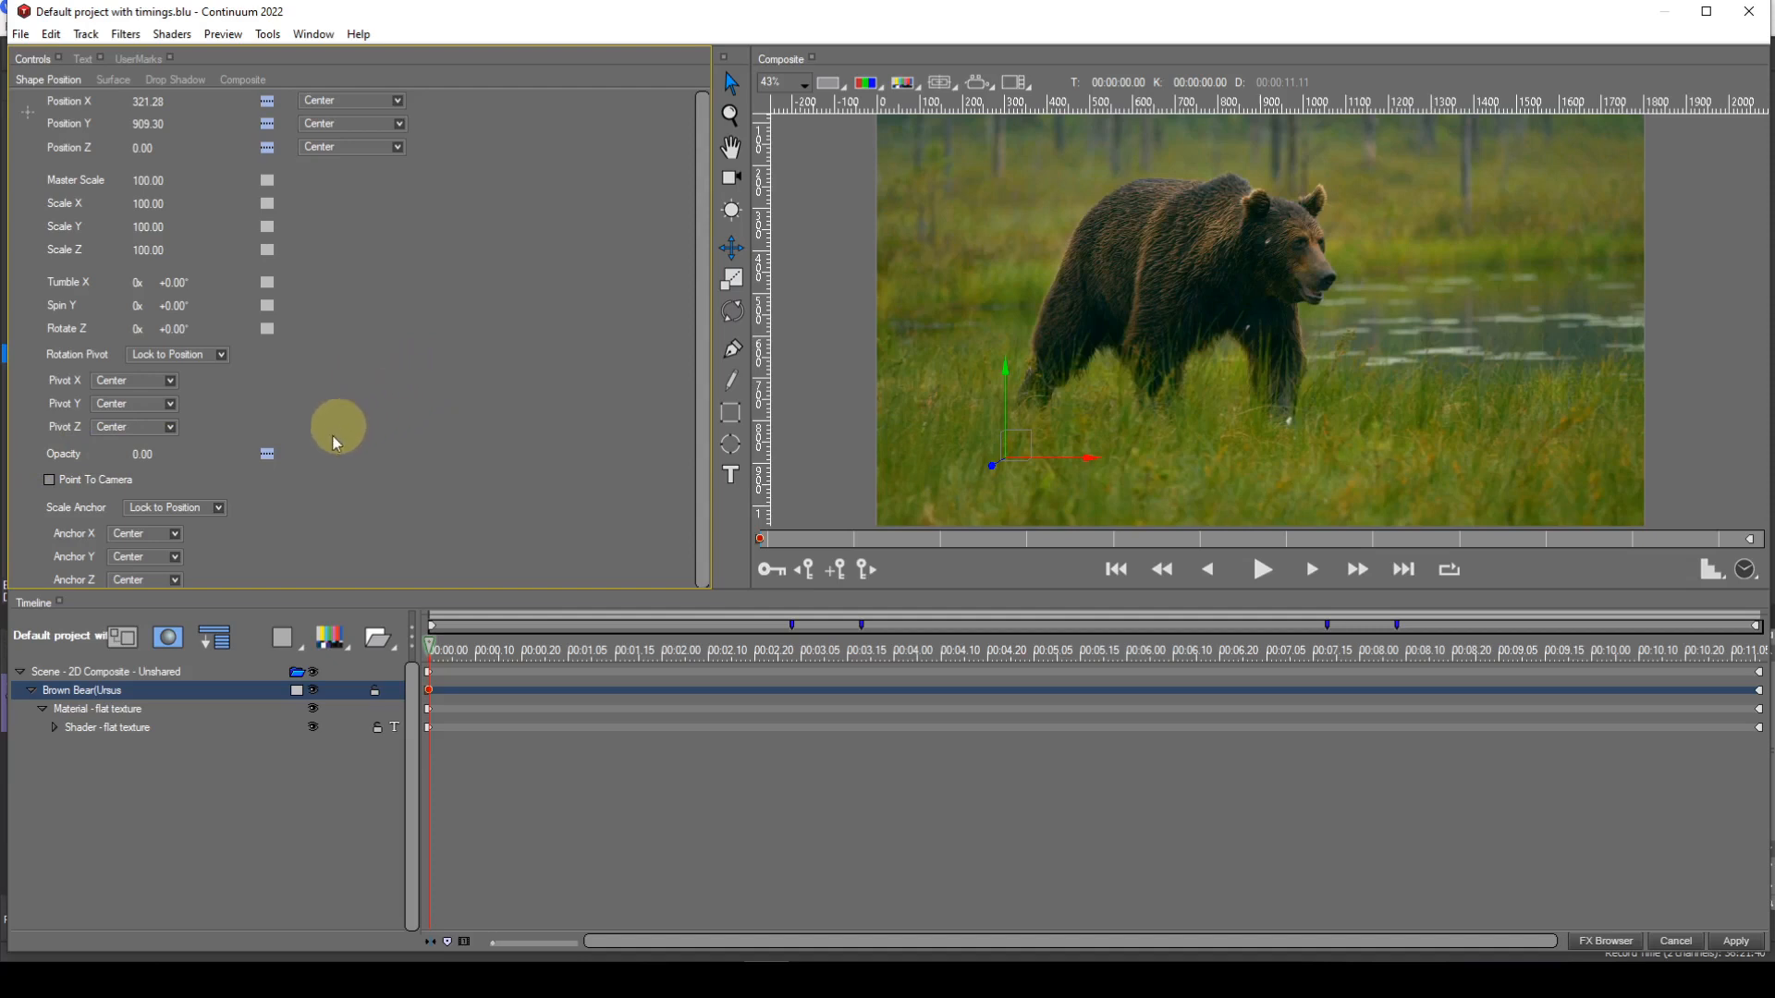
click(268, 454)
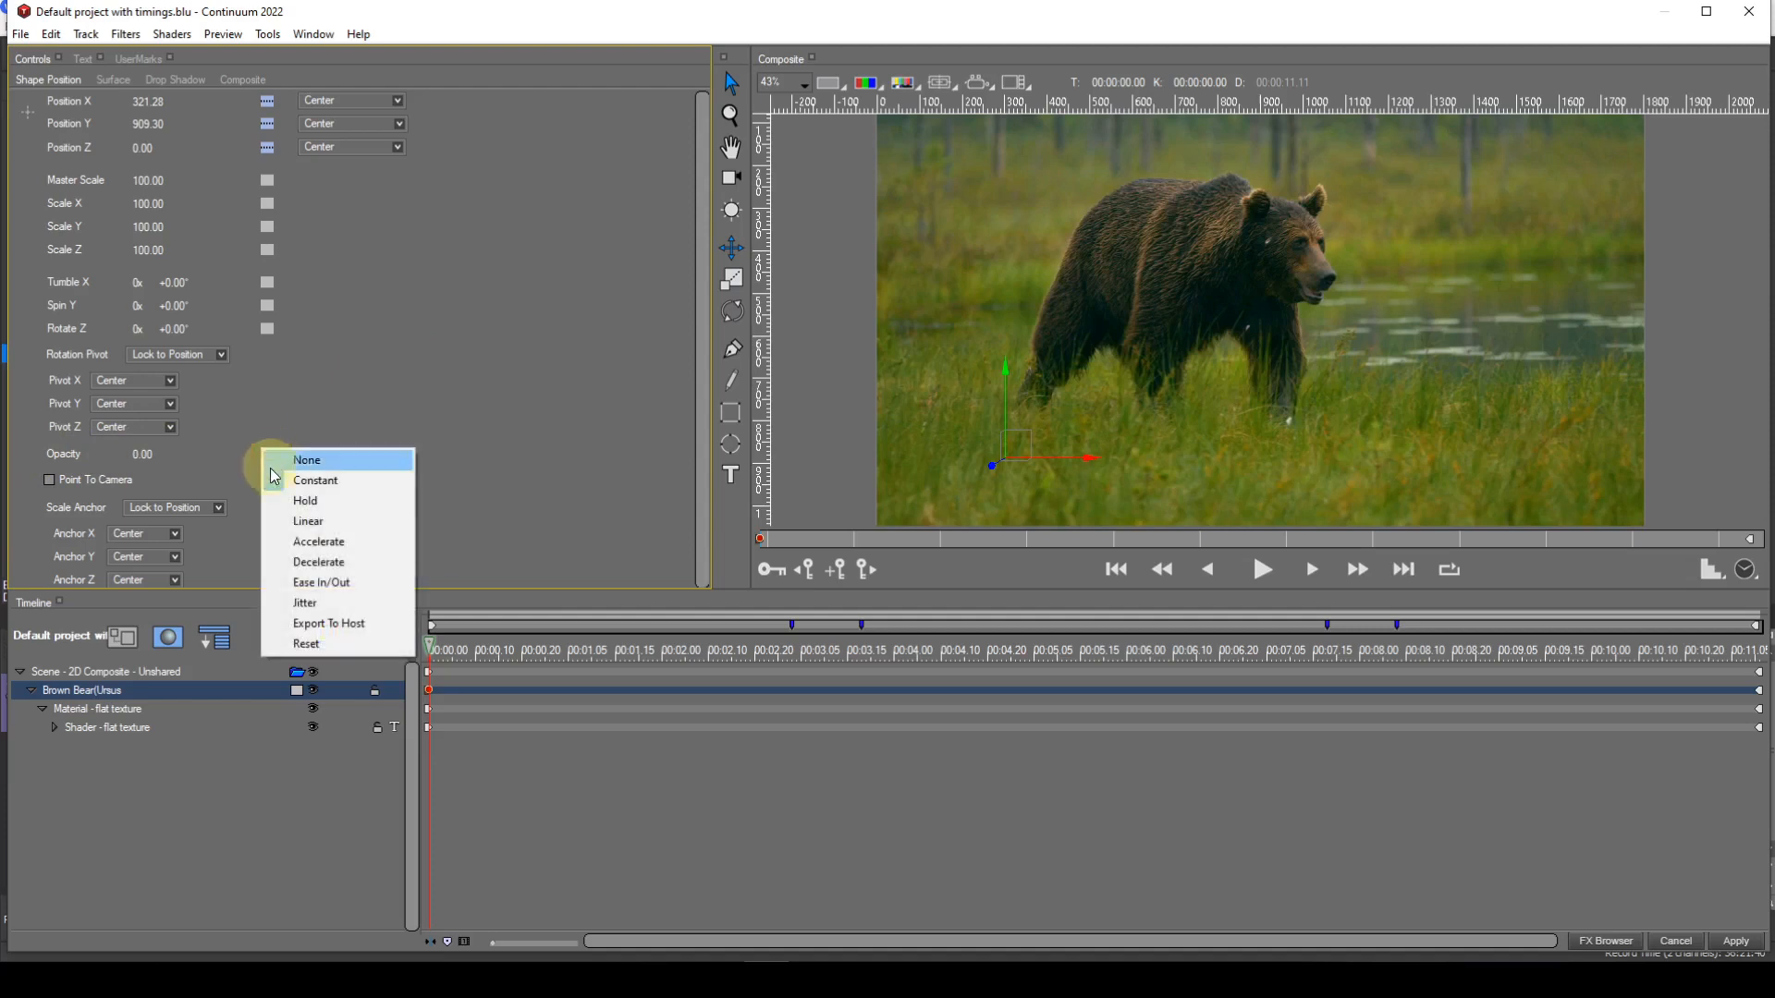
click(281, 502)
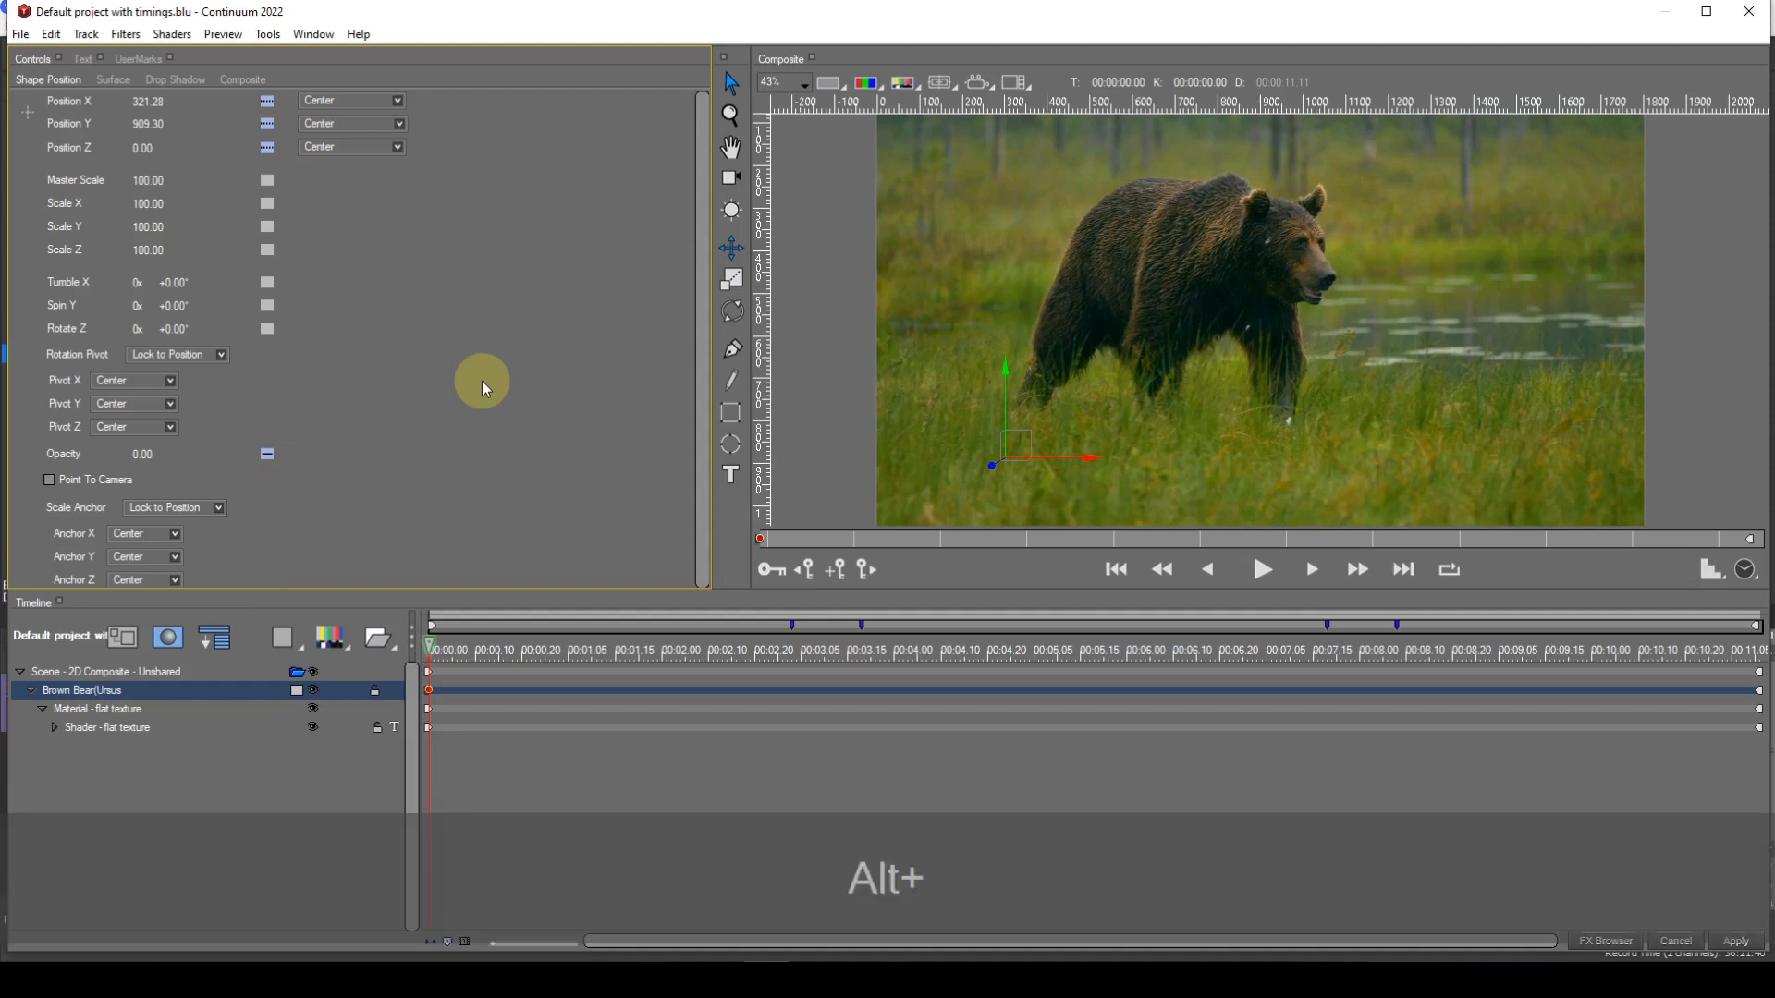
Step: Add a title keyframe at the "Start of Fade In" mark and set its opacity interpolation to Linear
key(alt+l)
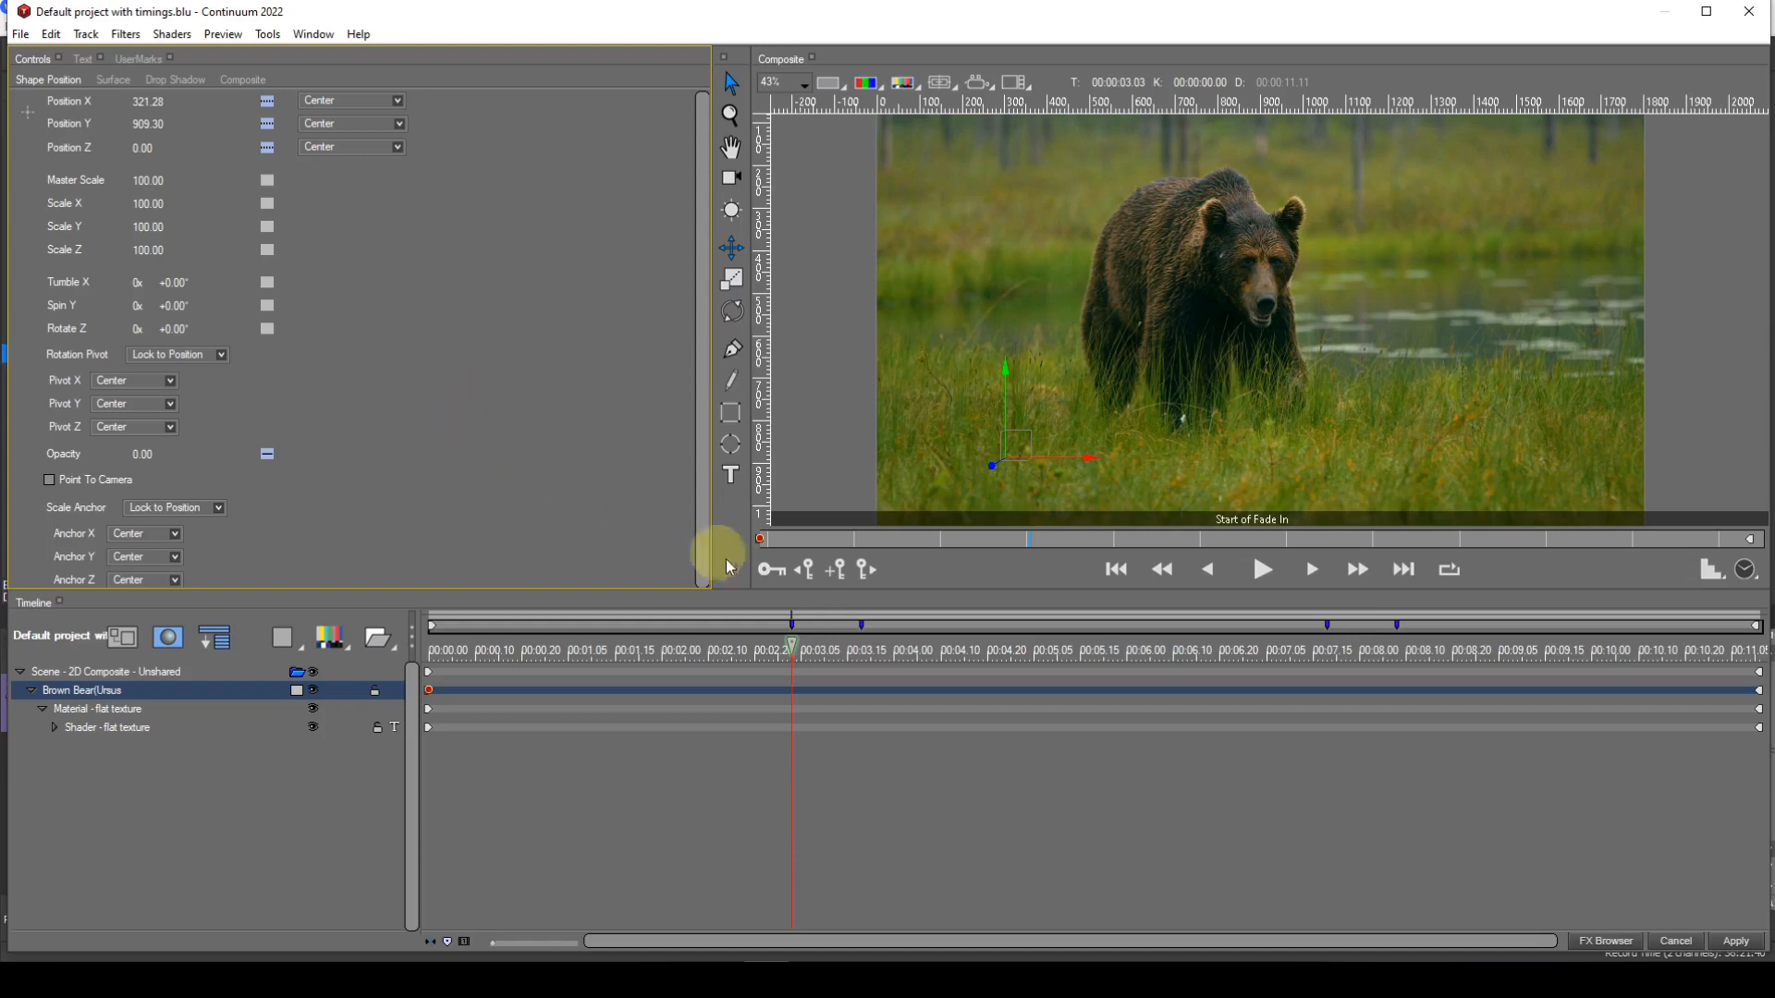
click(831, 574)
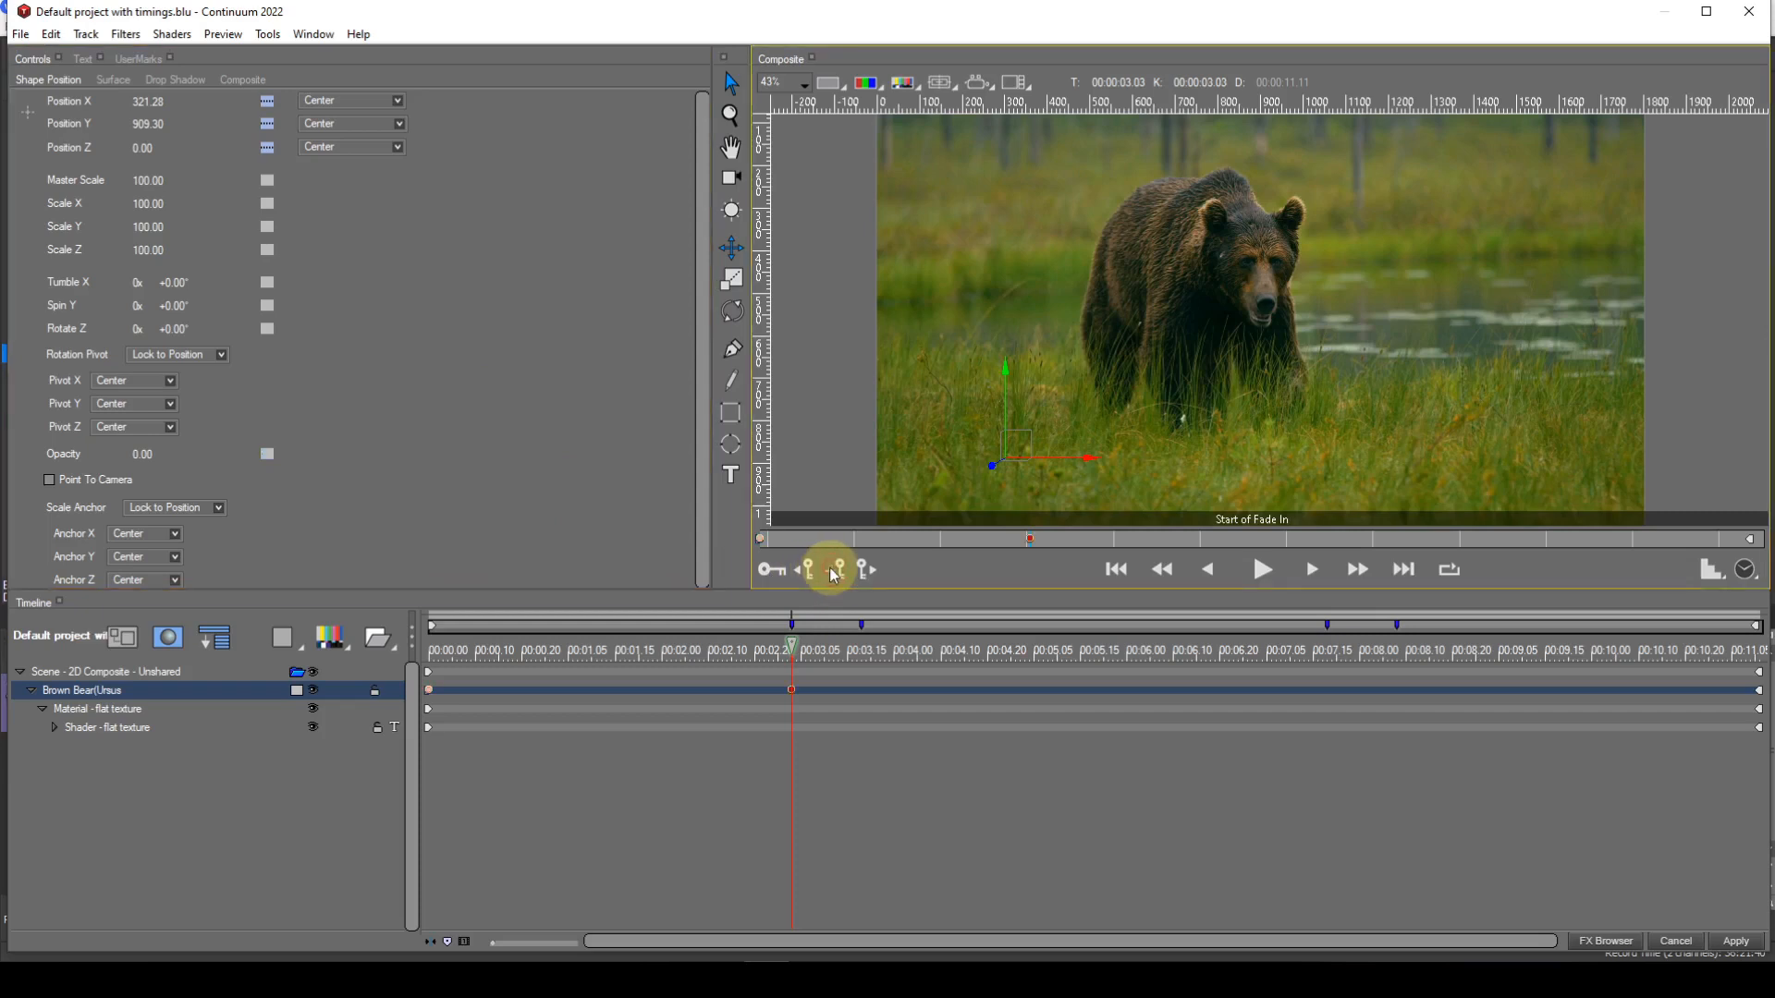
click(268, 457)
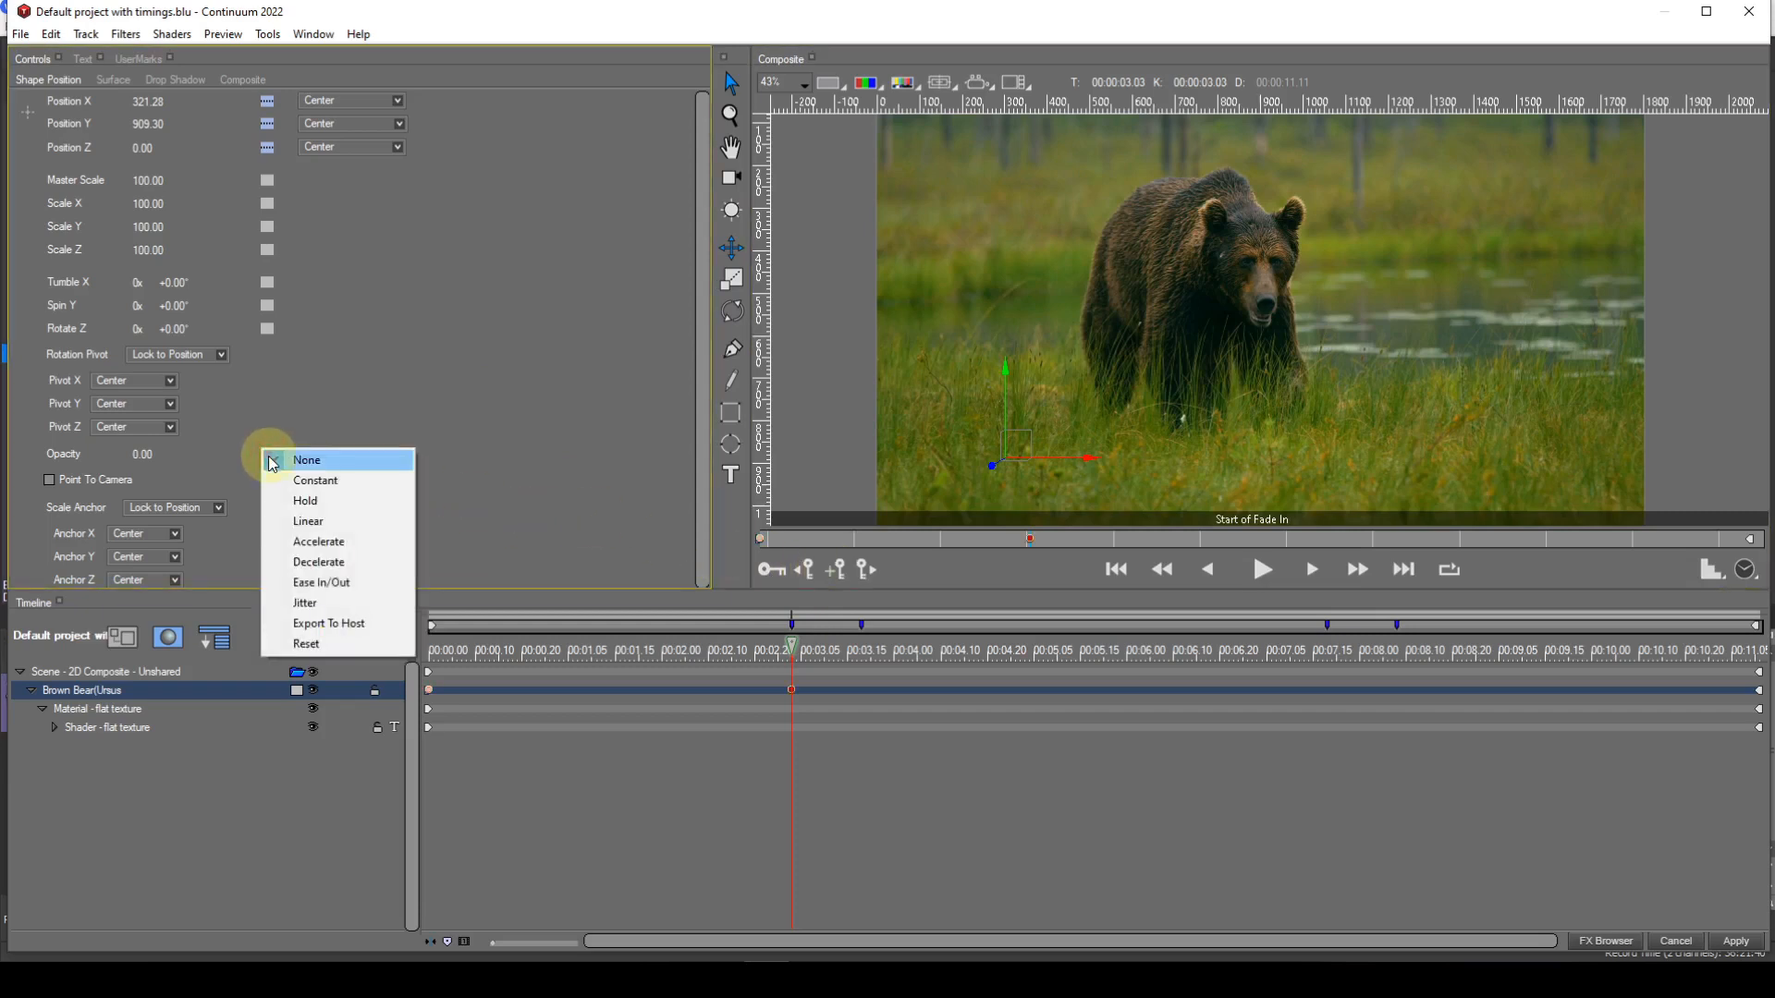
click(275, 522)
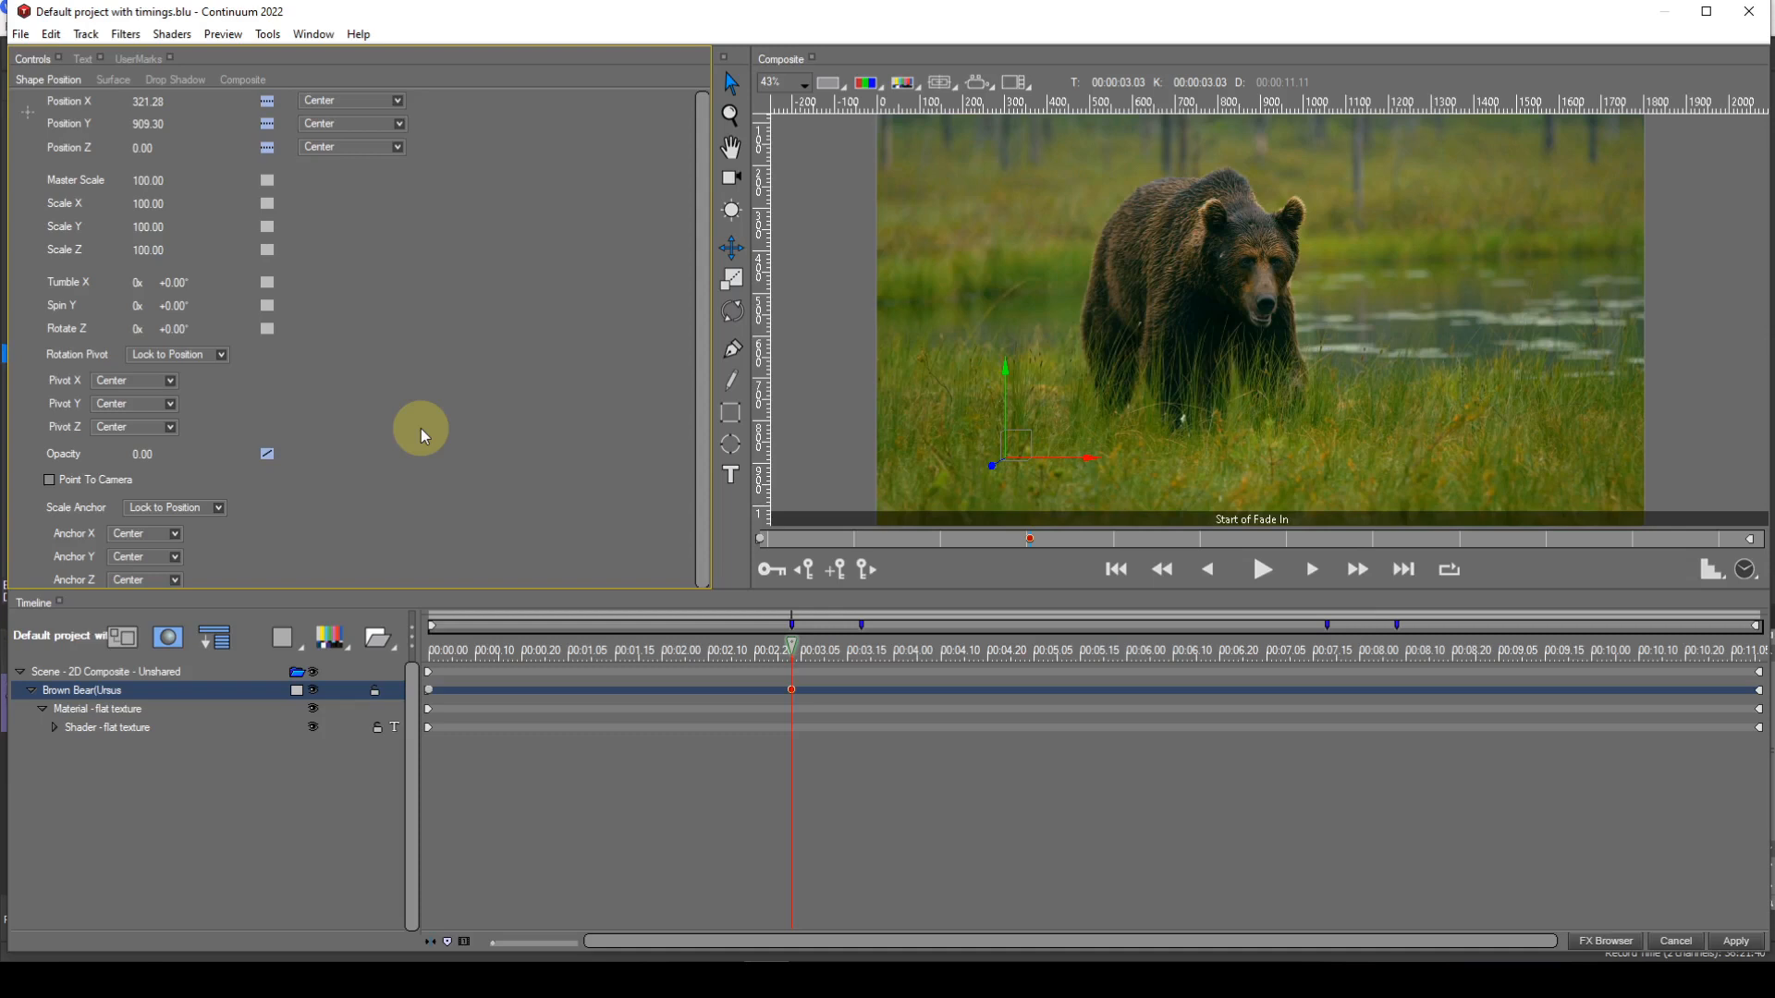
Step: Add a title keyframe at the "End of Fade In" mark with opacity 100 and Hold interpolation
key(alt+l)
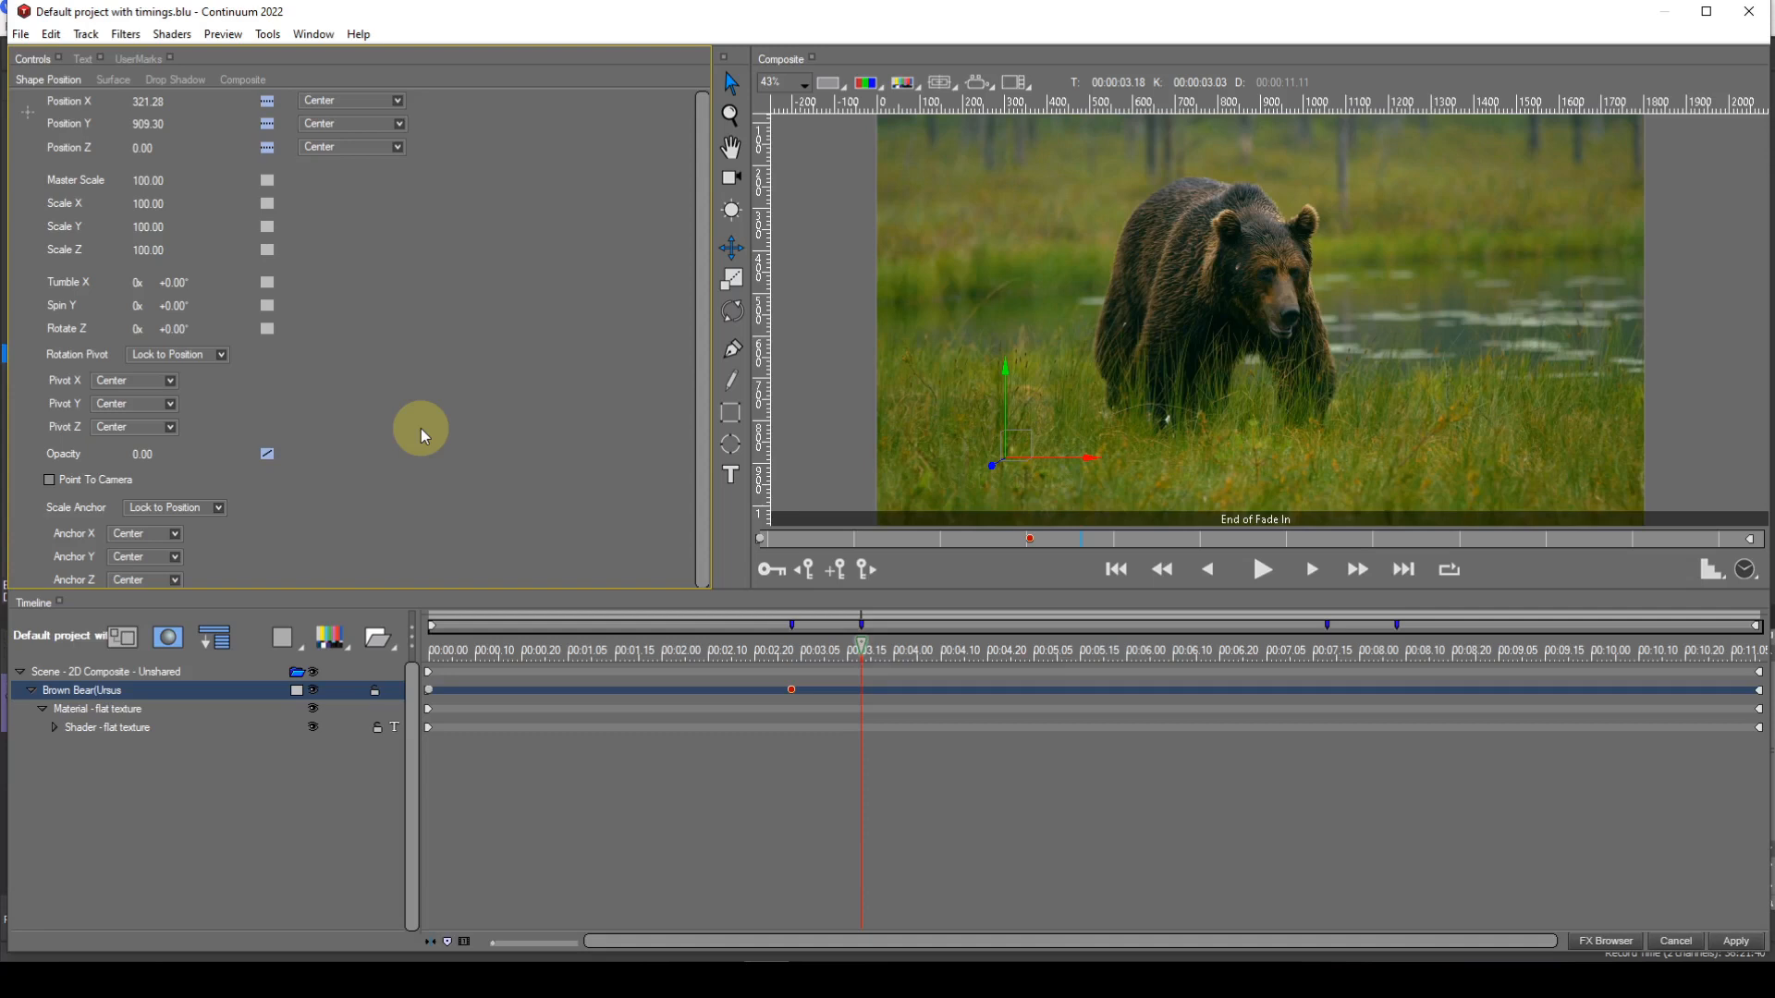
click(835, 574)
click(836, 574)
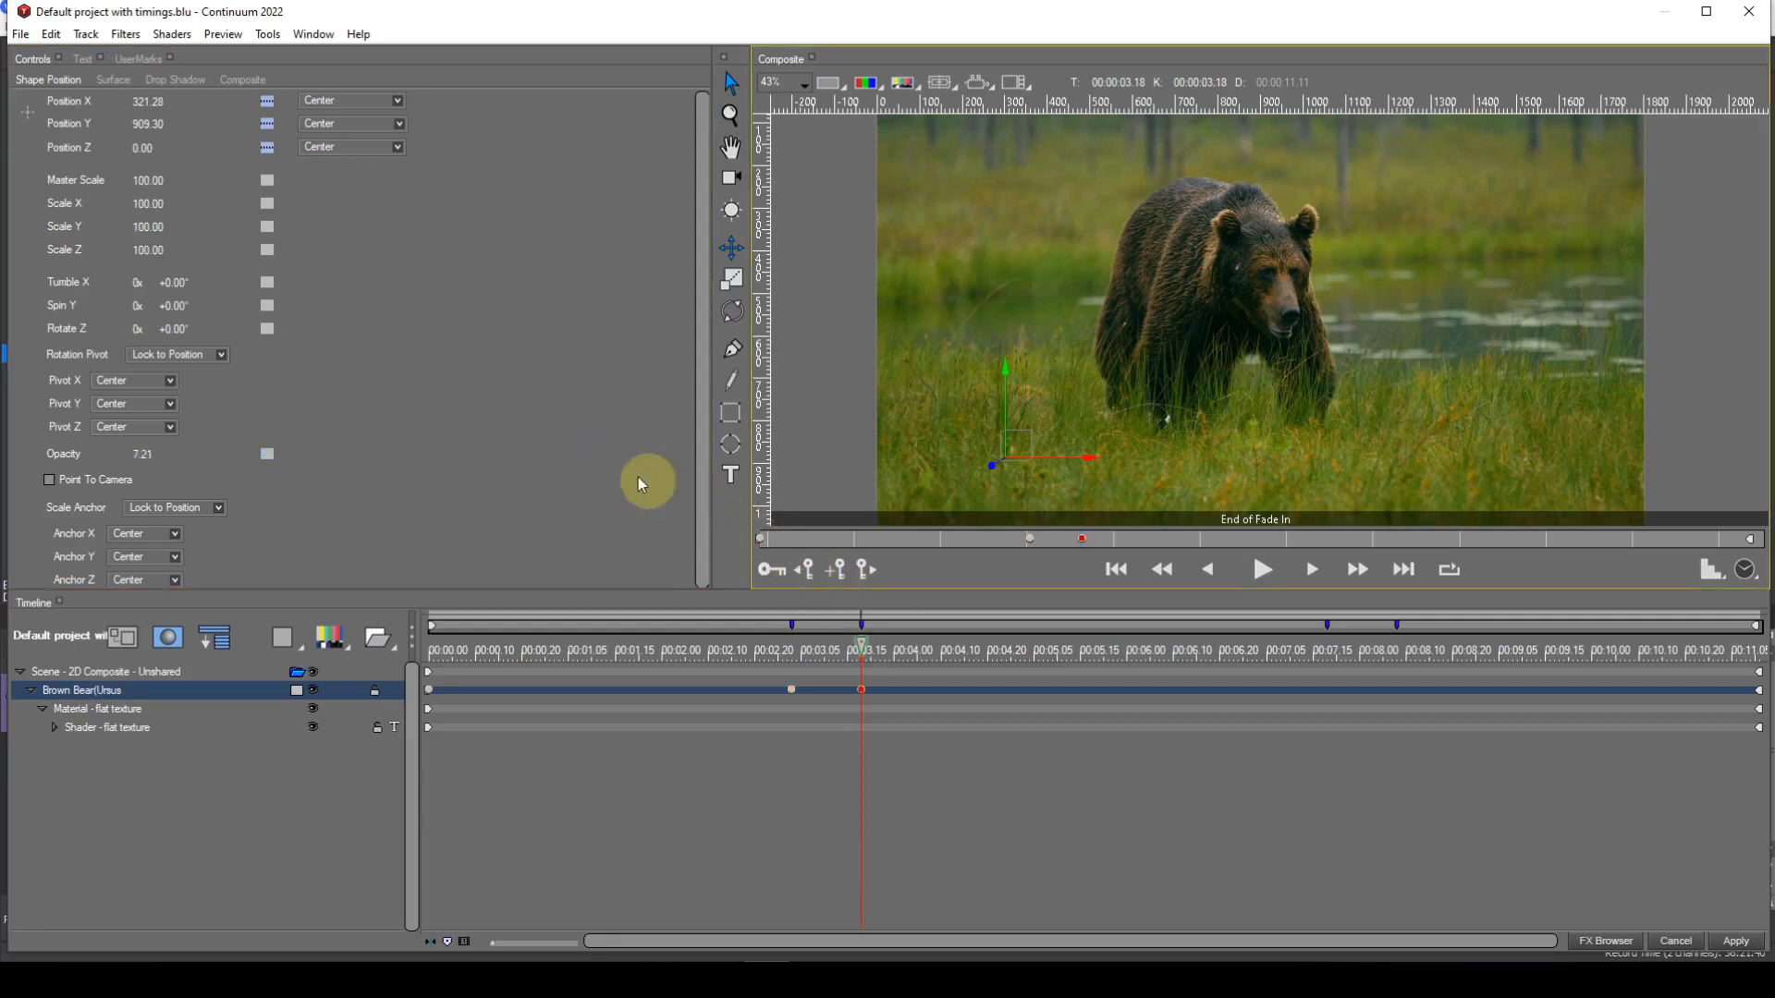
drag(157, 452, 284, 458)
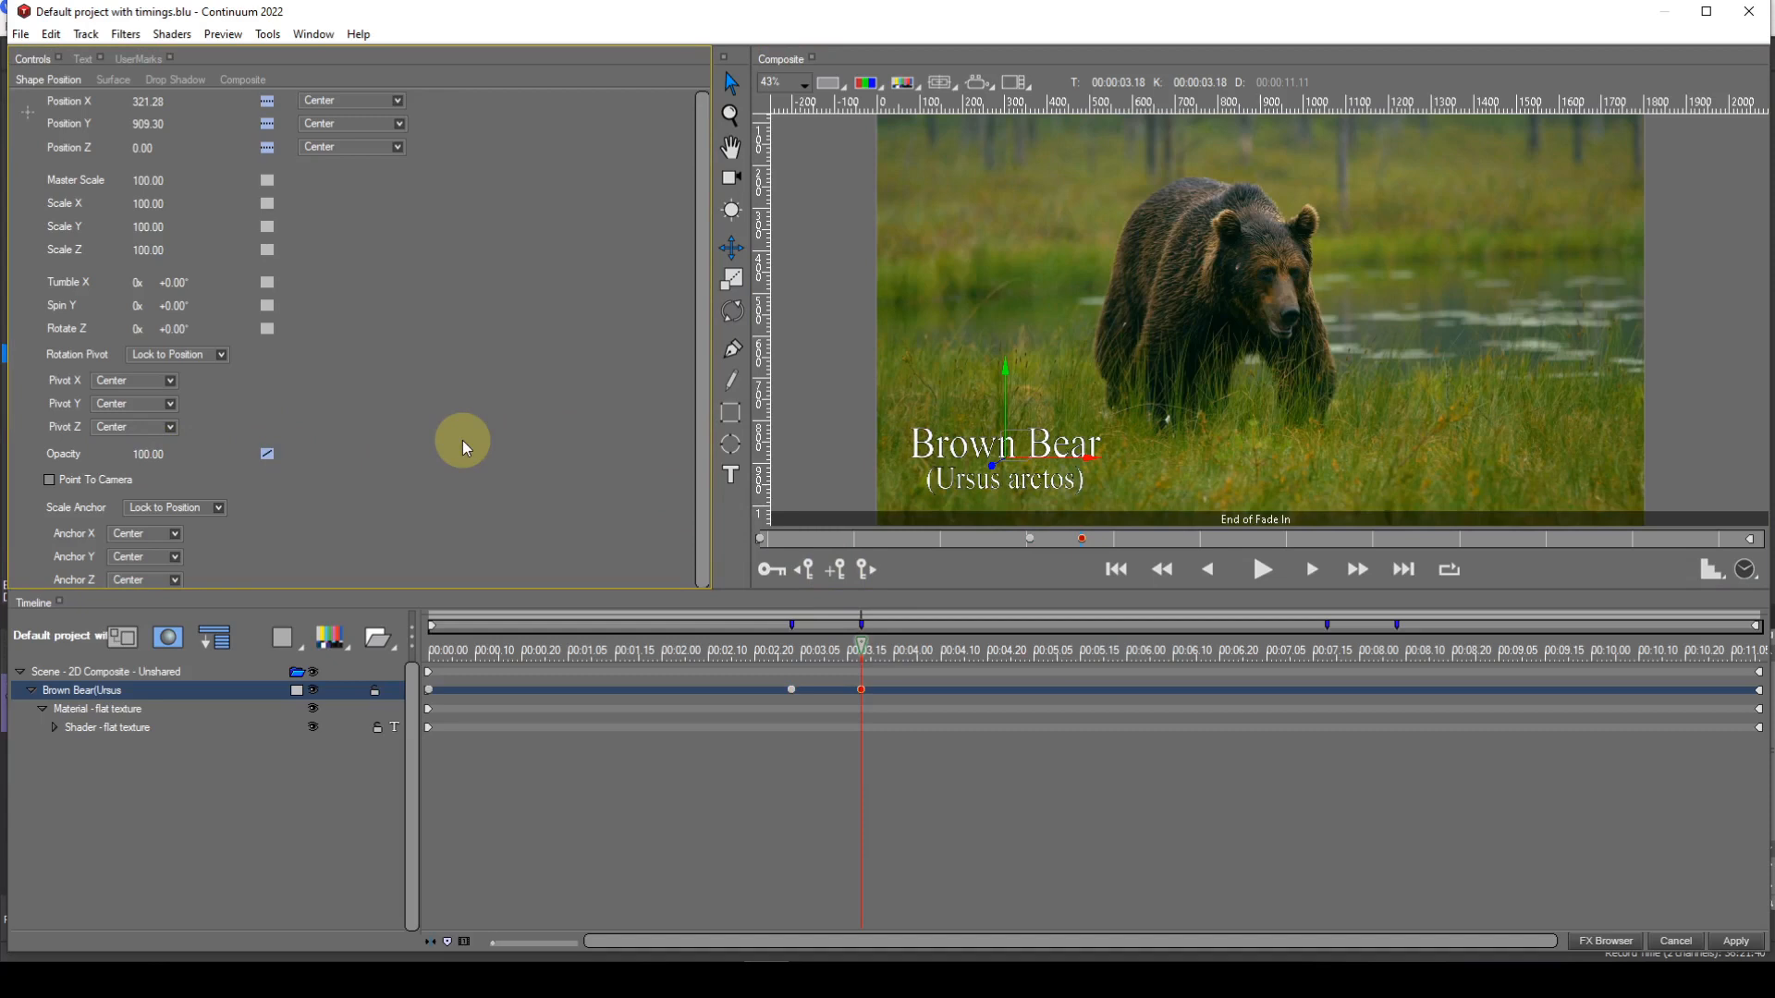
right_click(268, 456)
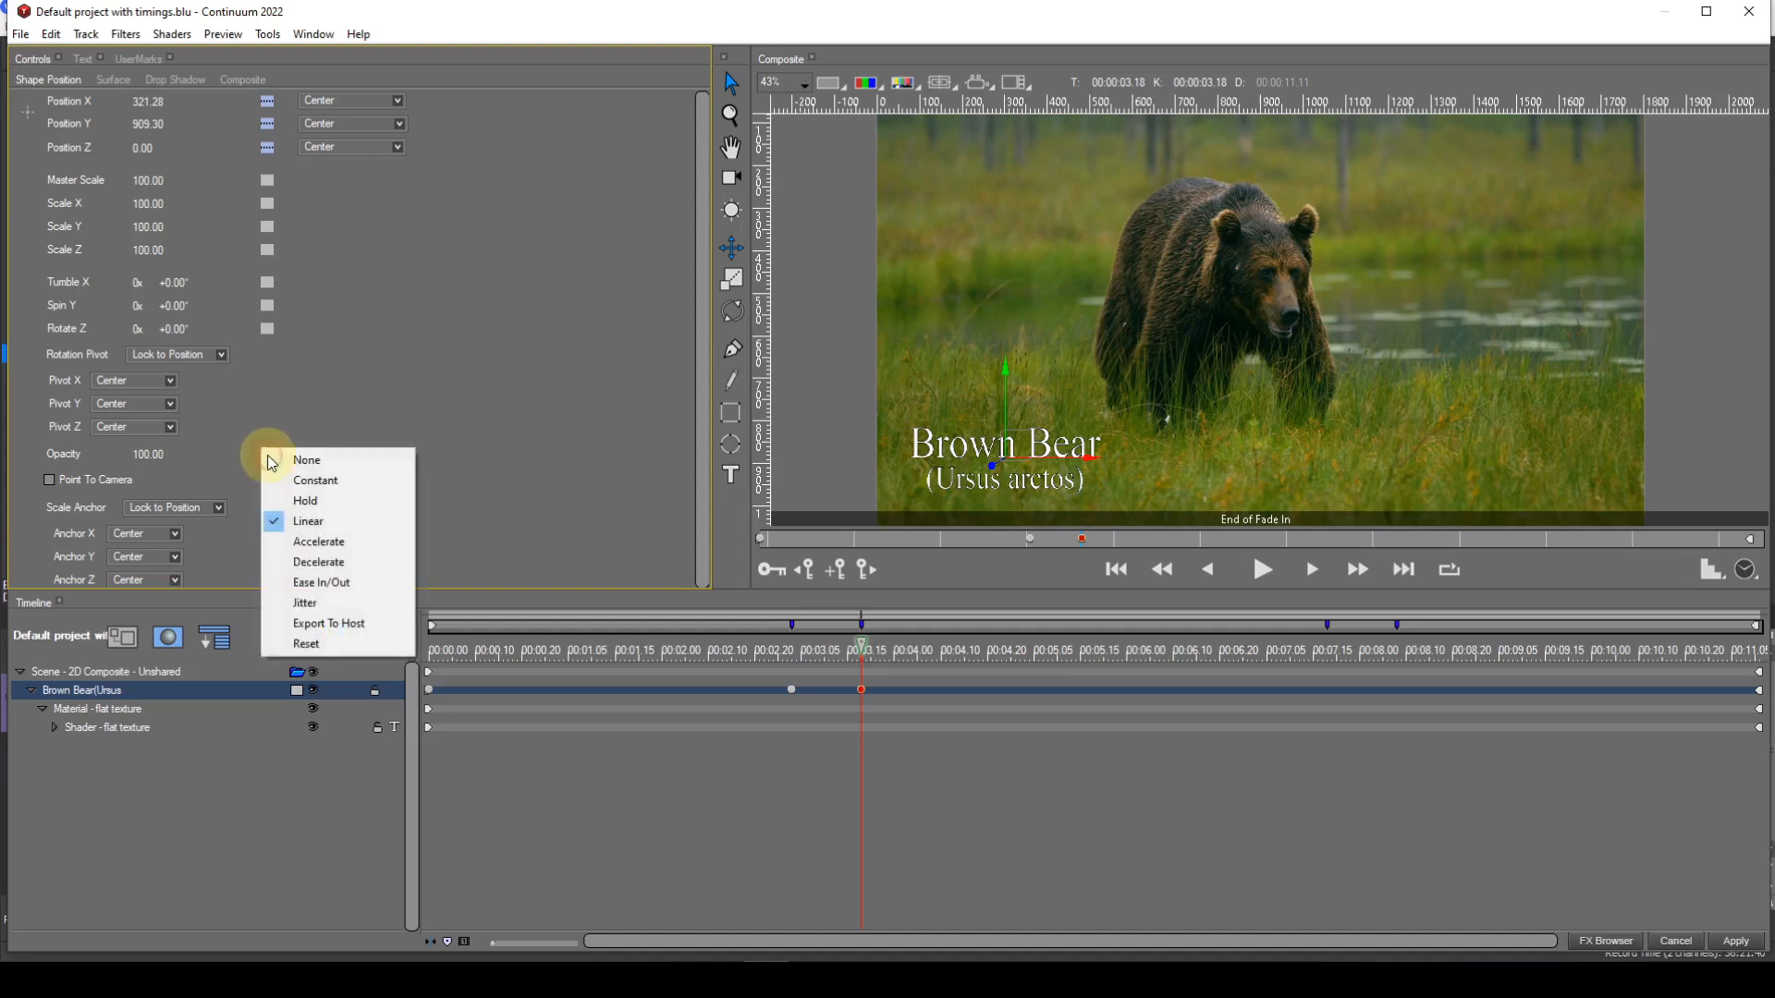
click(283, 502)
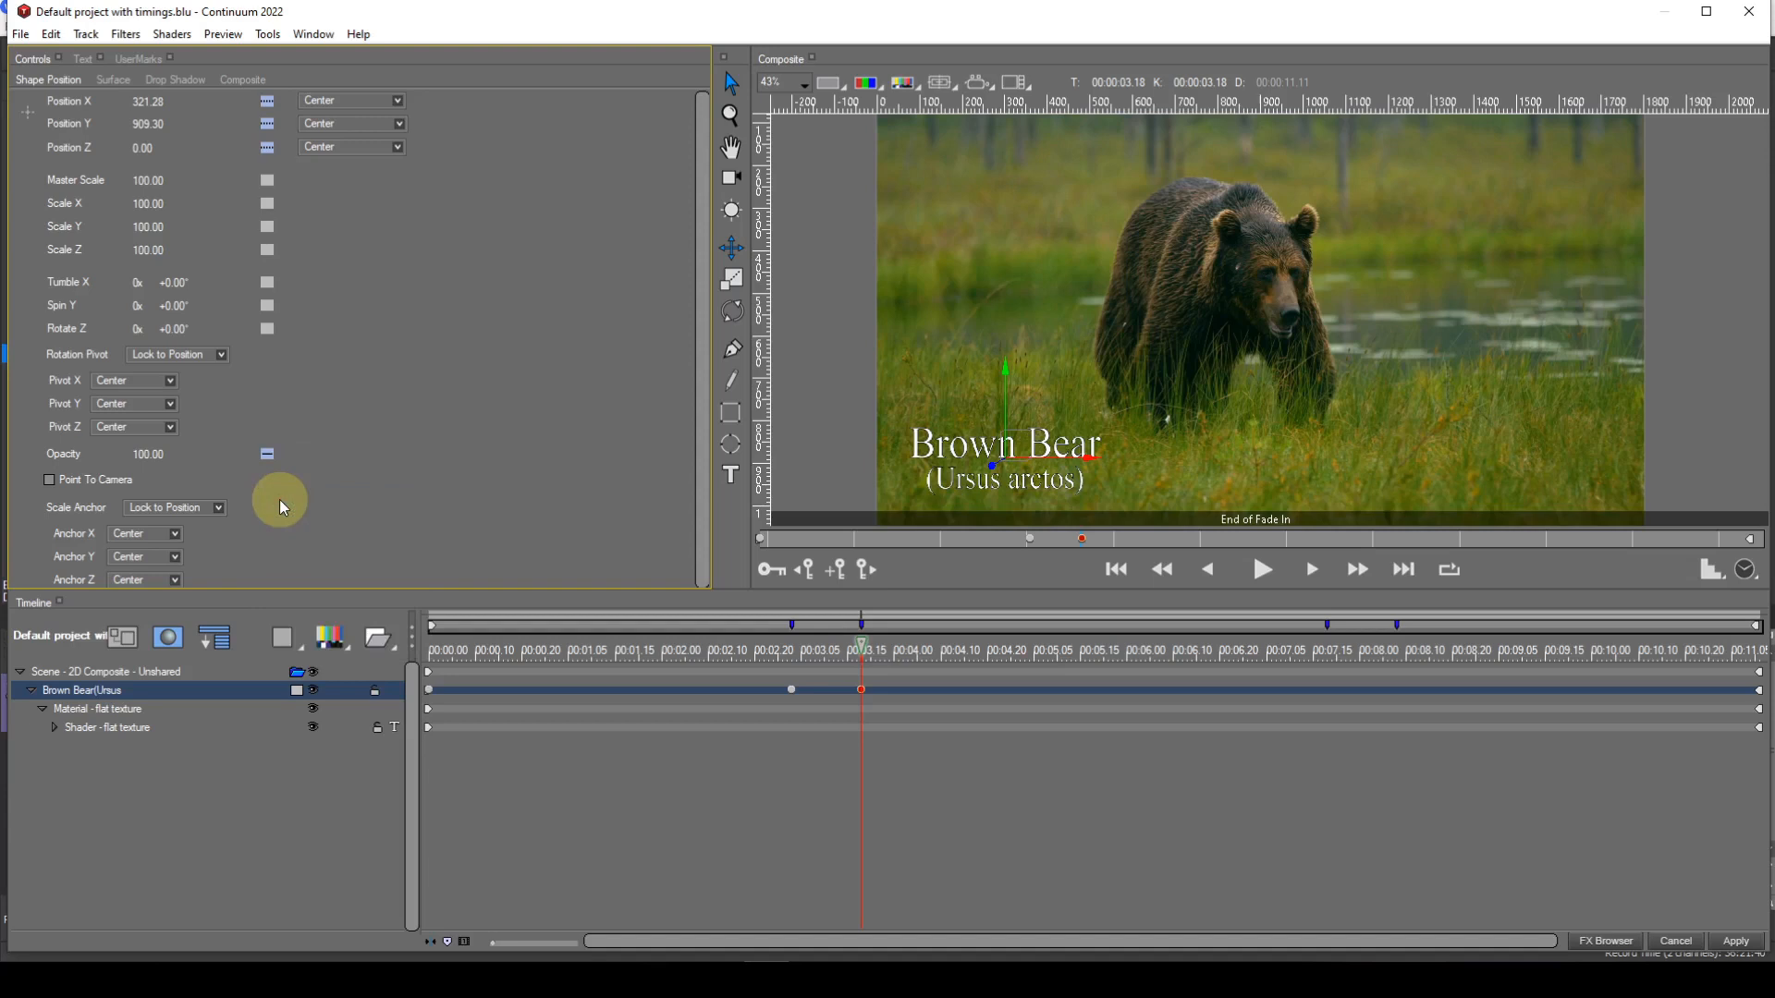
Step: Add a title keyframe at the "Start of Fade Out" mark and set its opacity interpolation to Linear
key(alt+l)
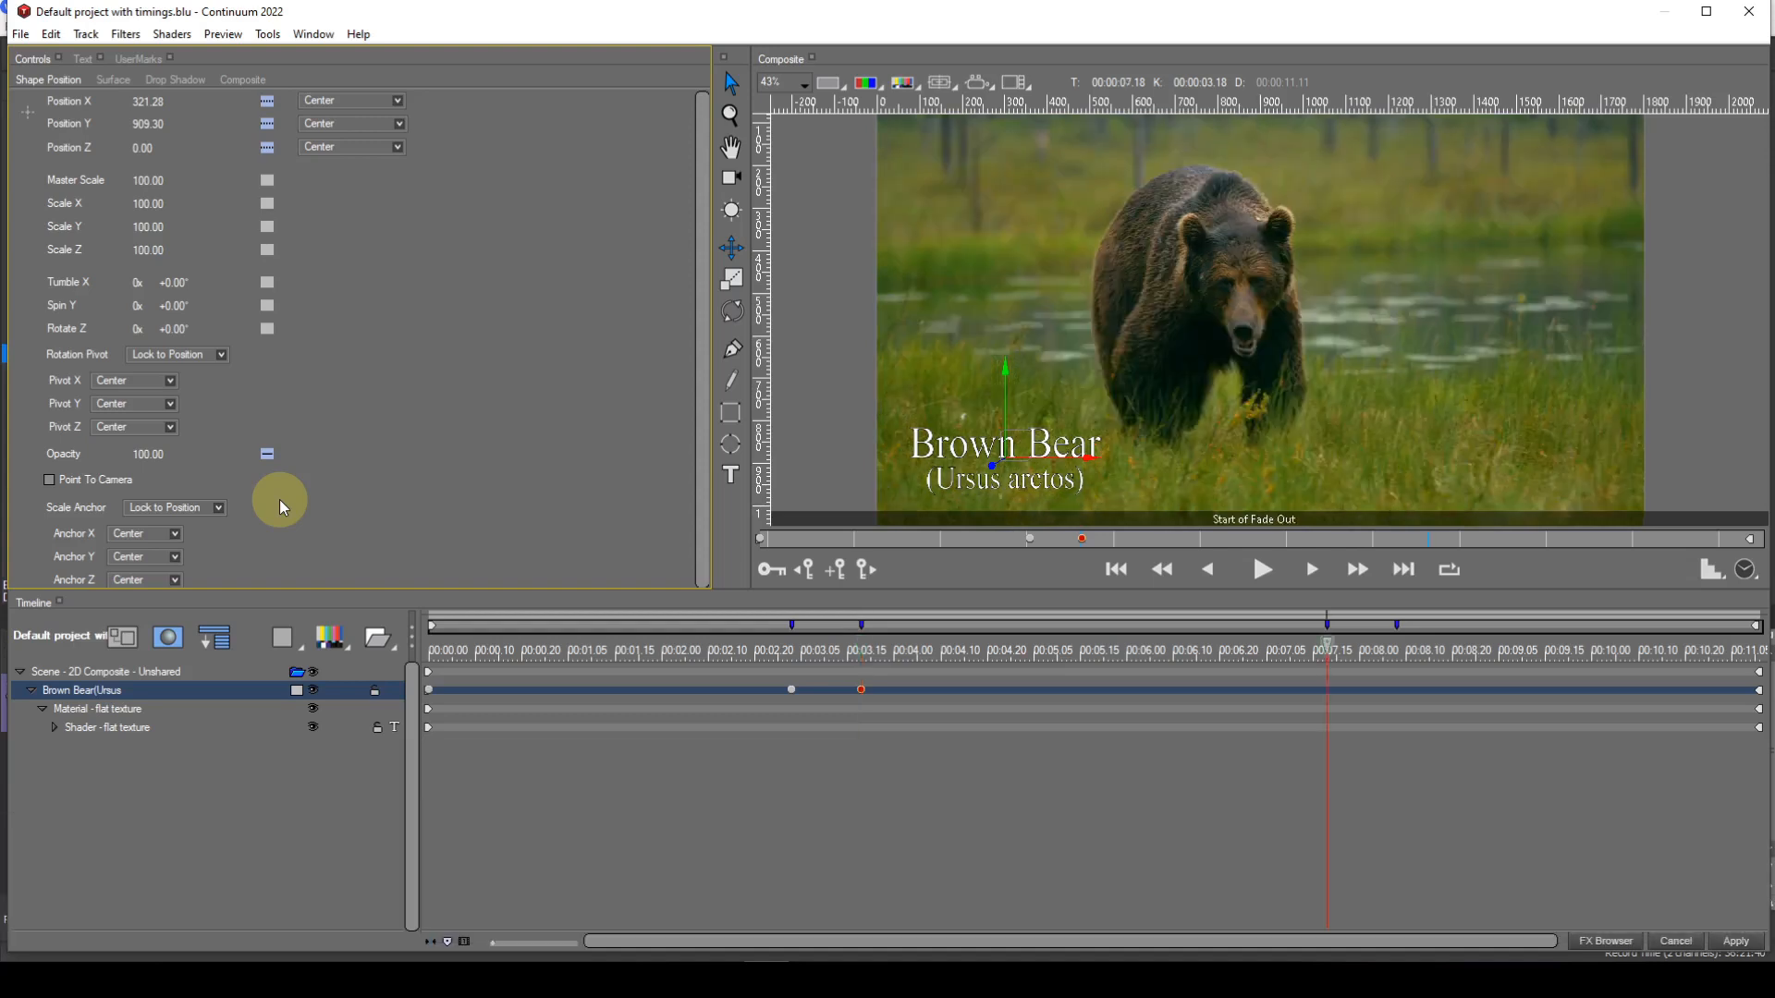
click(839, 573)
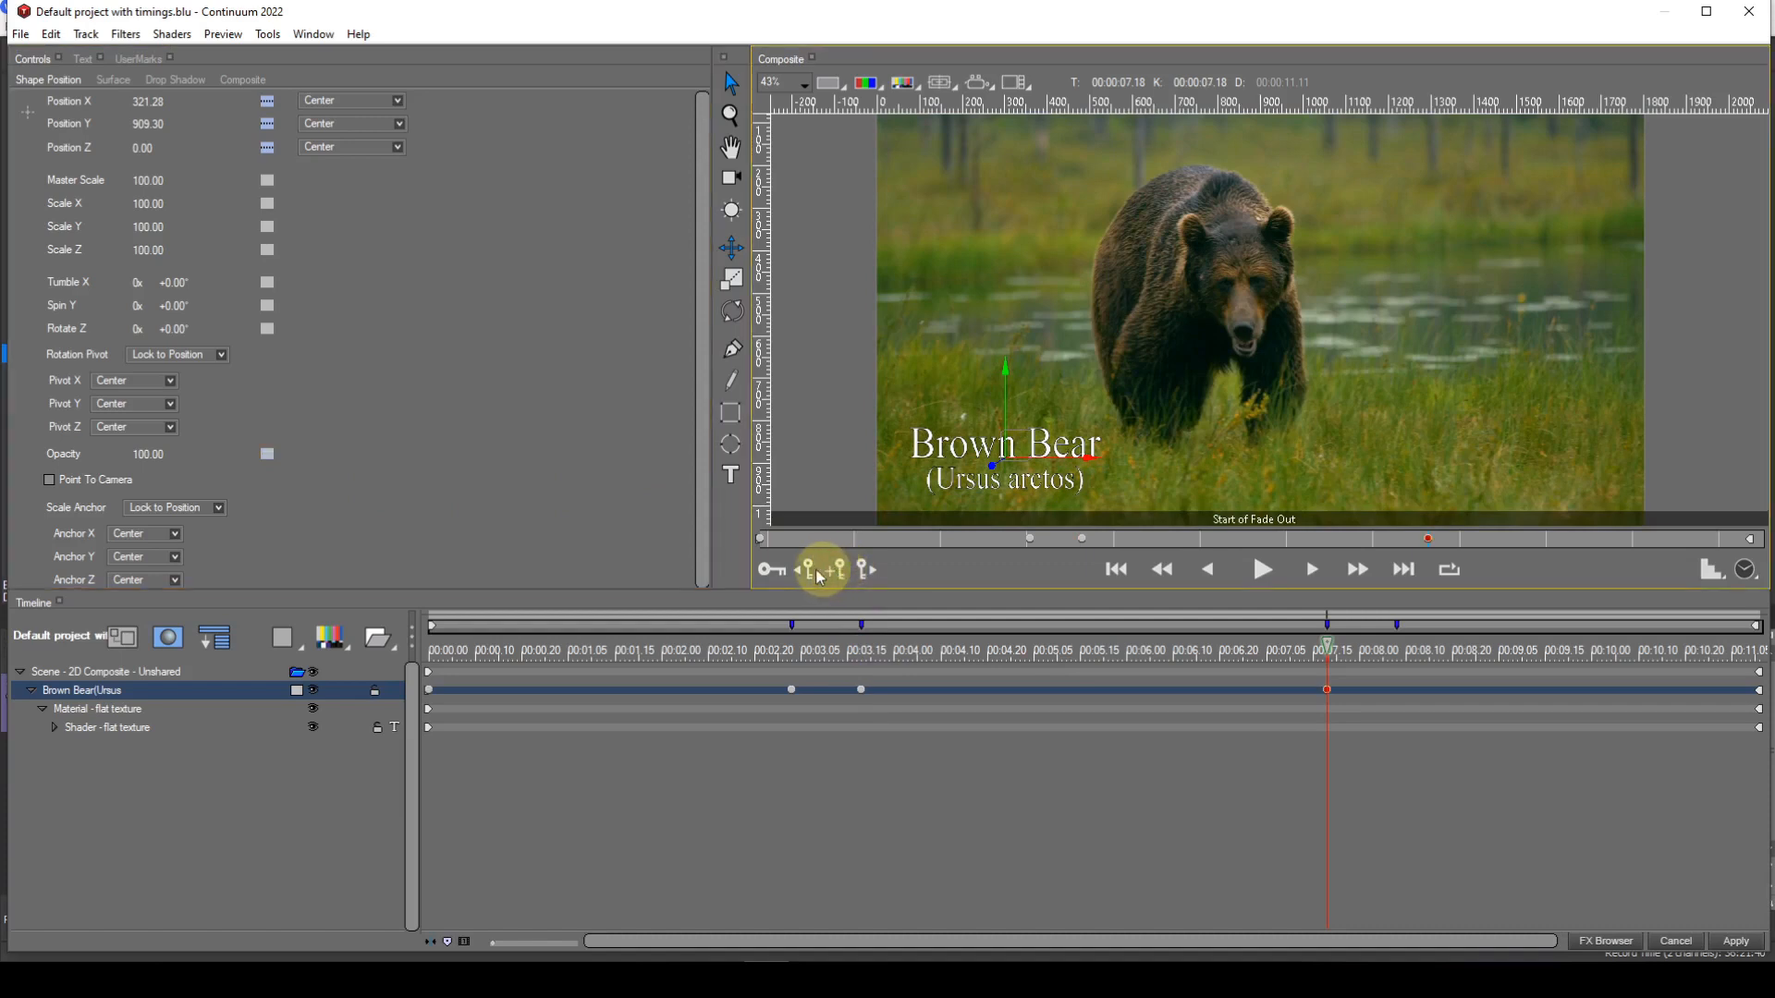
click(269, 454)
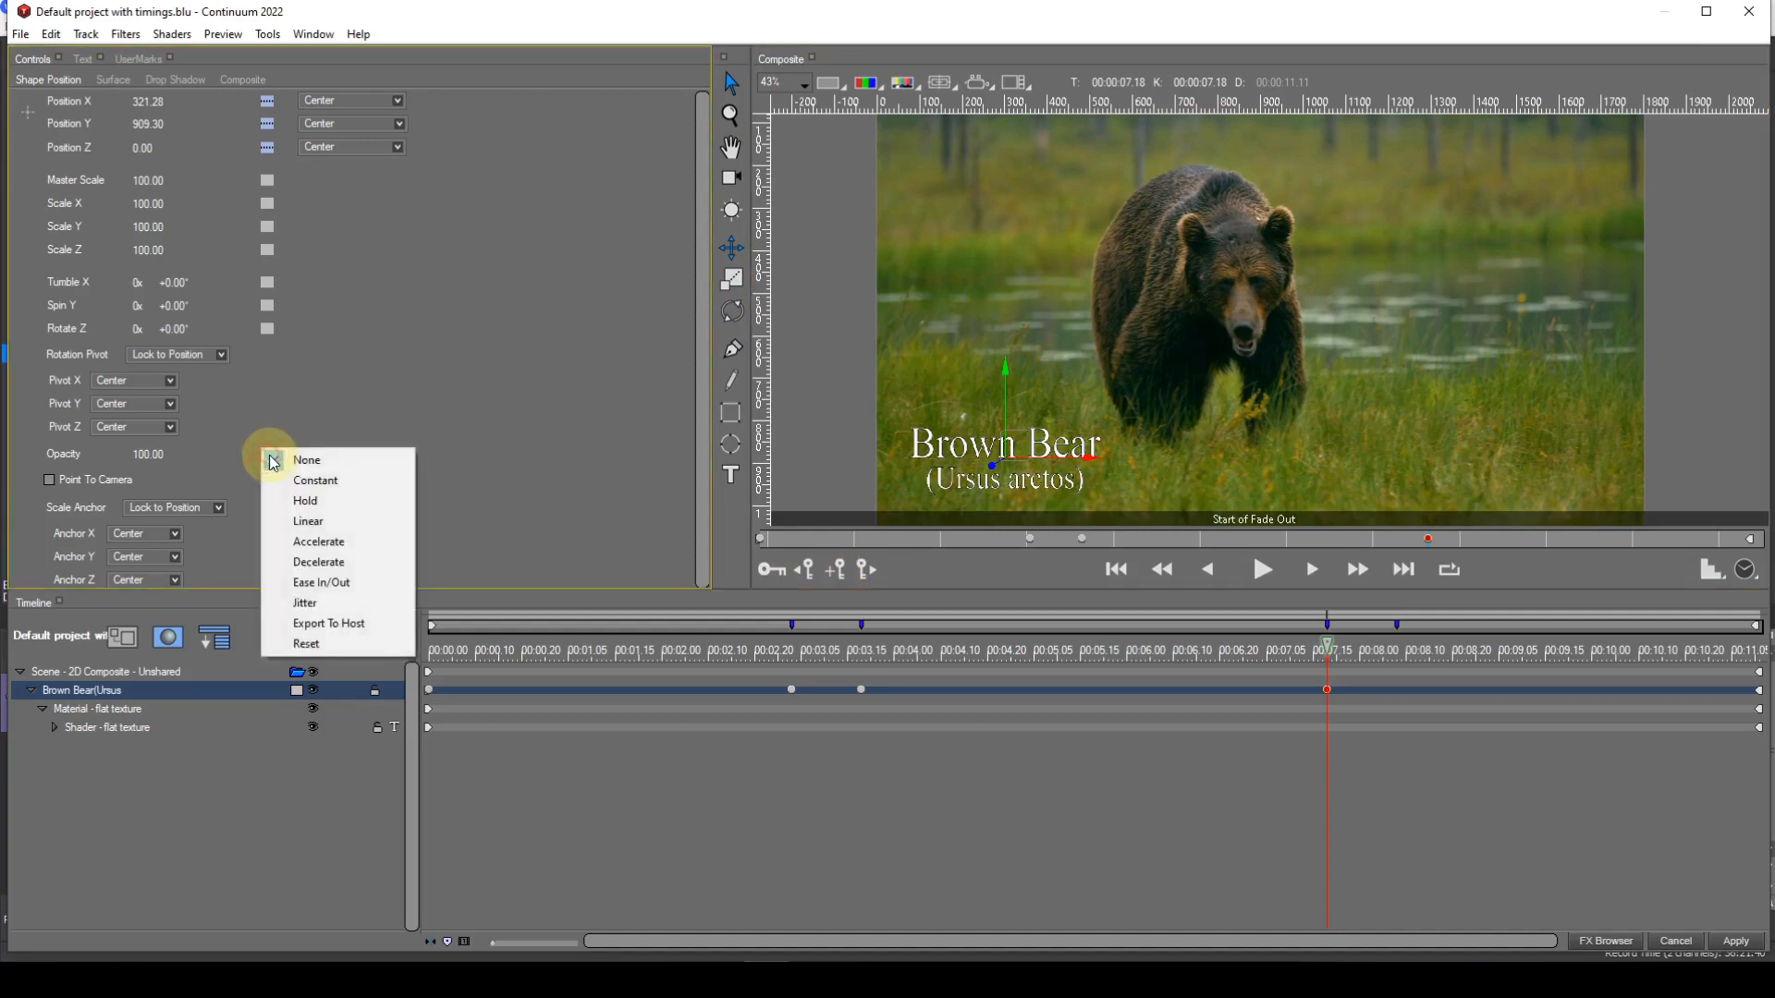
click(294, 523)
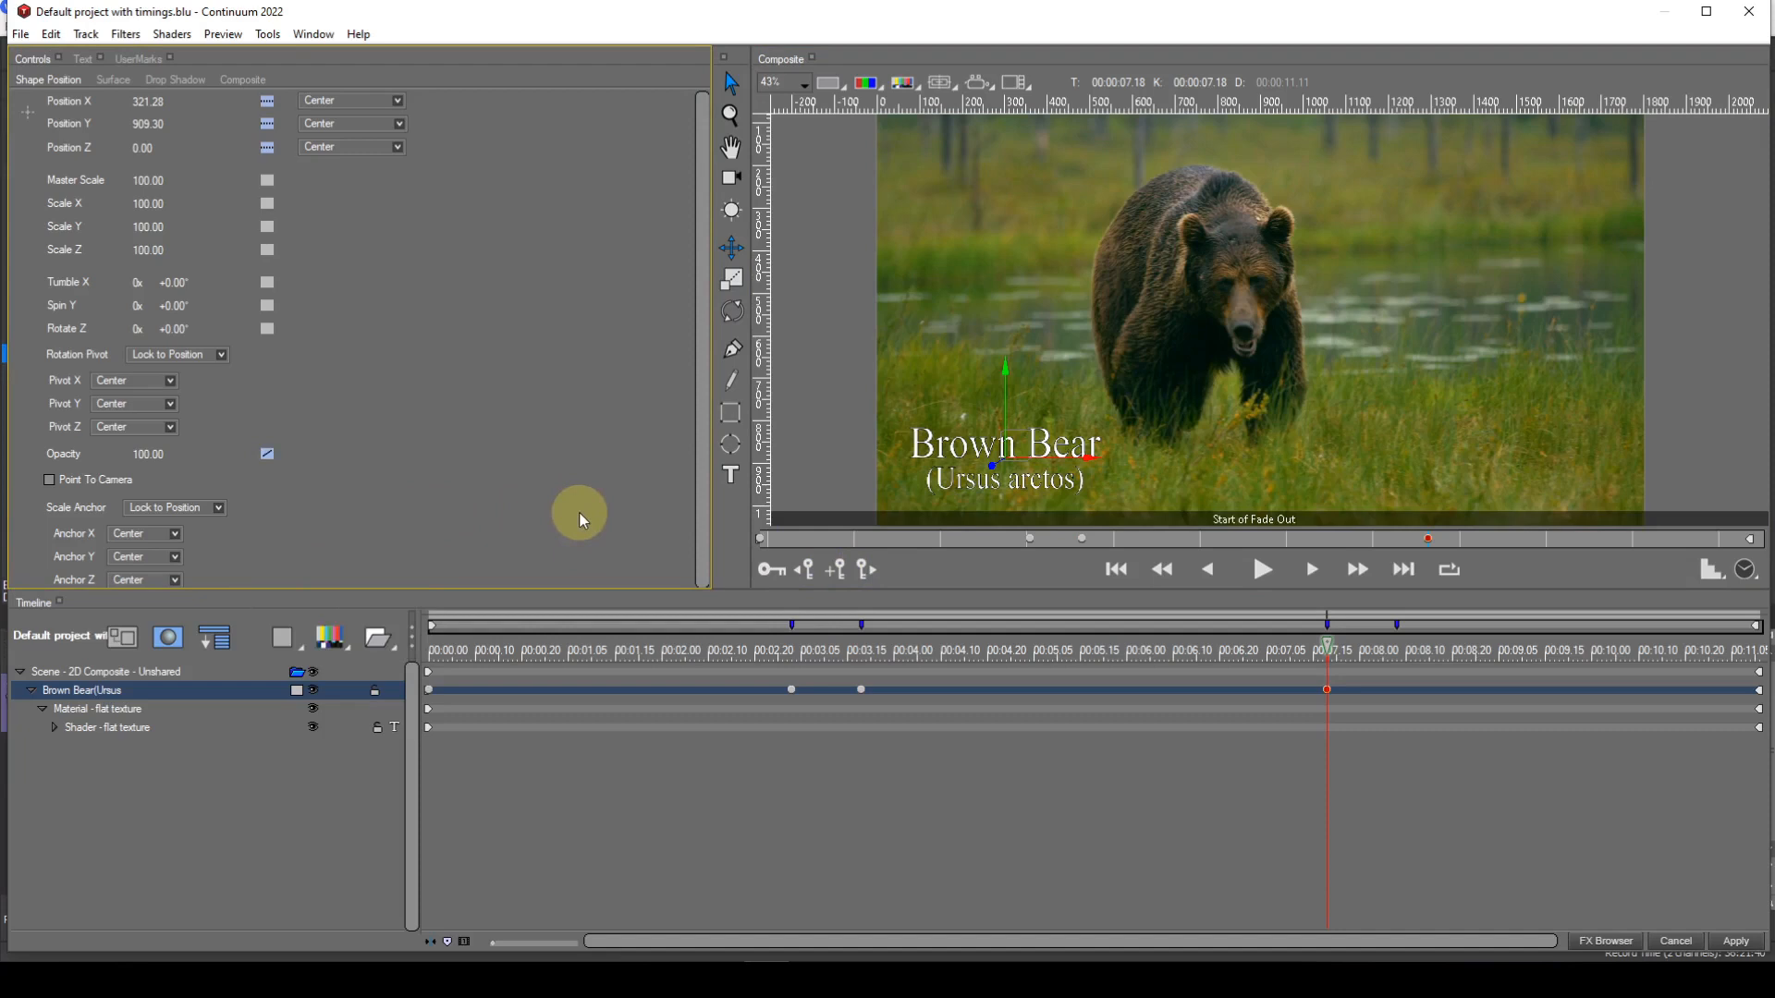
Step: Add a title keyframe at the "End of Fade Out" mark with opacity 0 and Hold interpolation
key(alt+l)
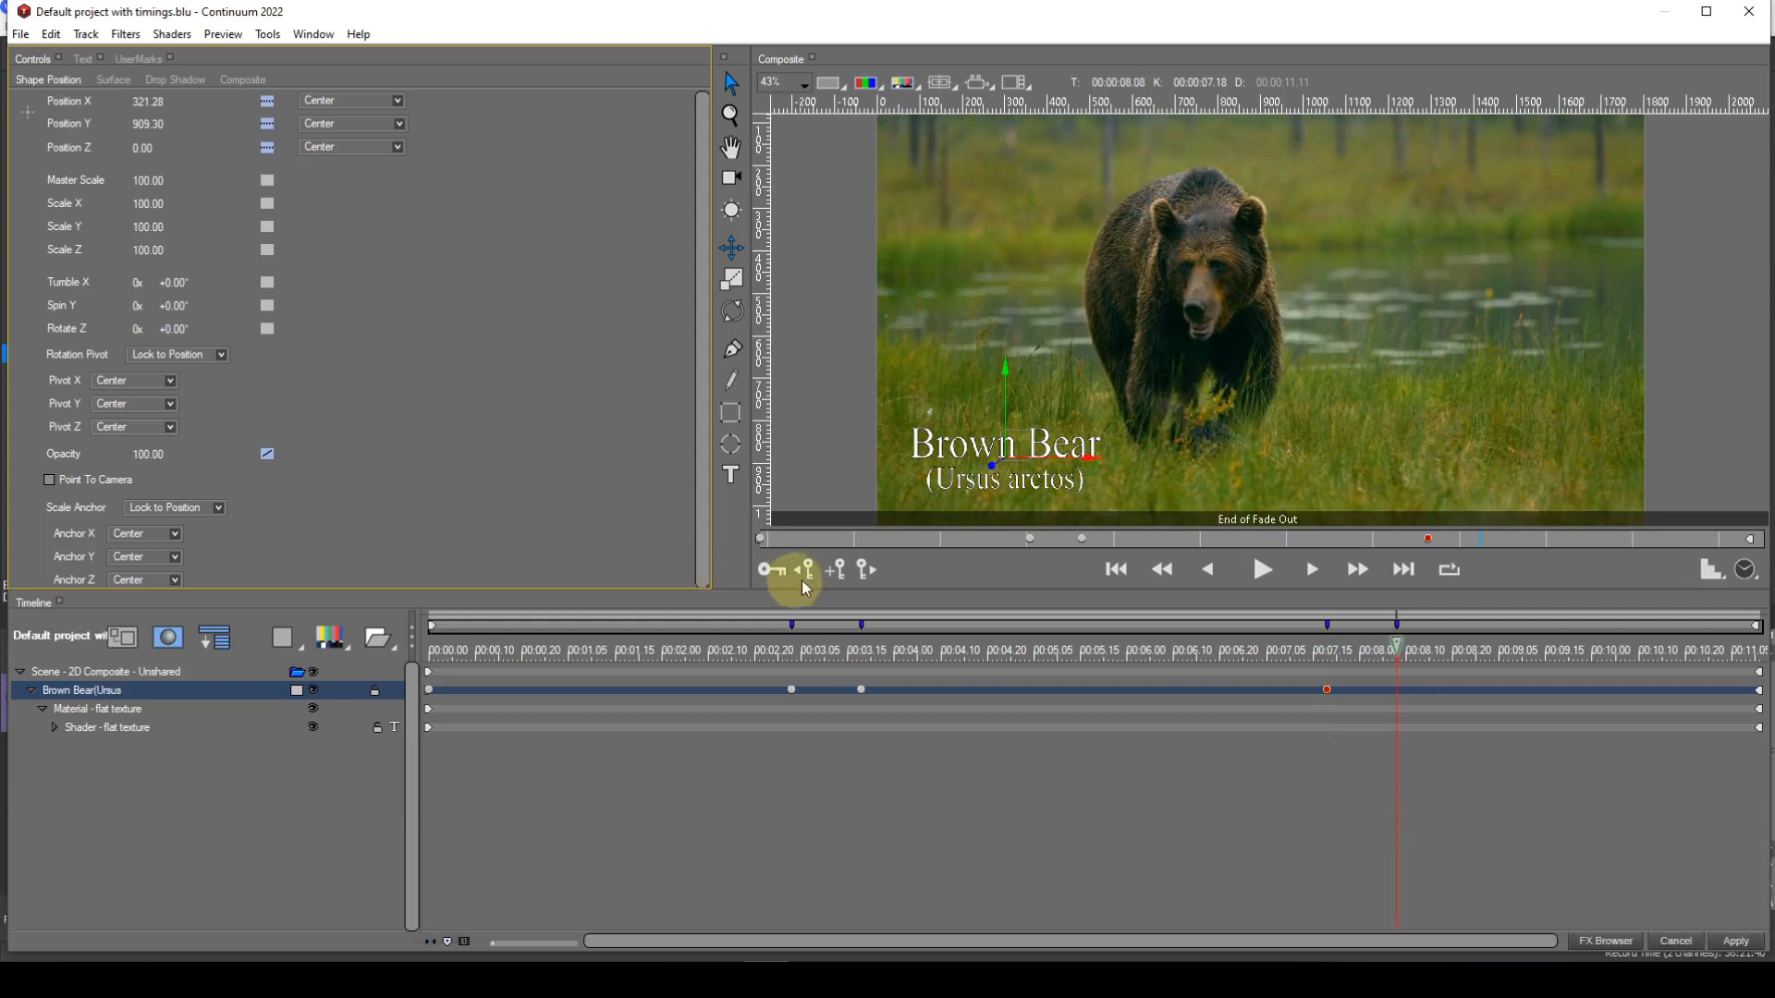
click(831, 583)
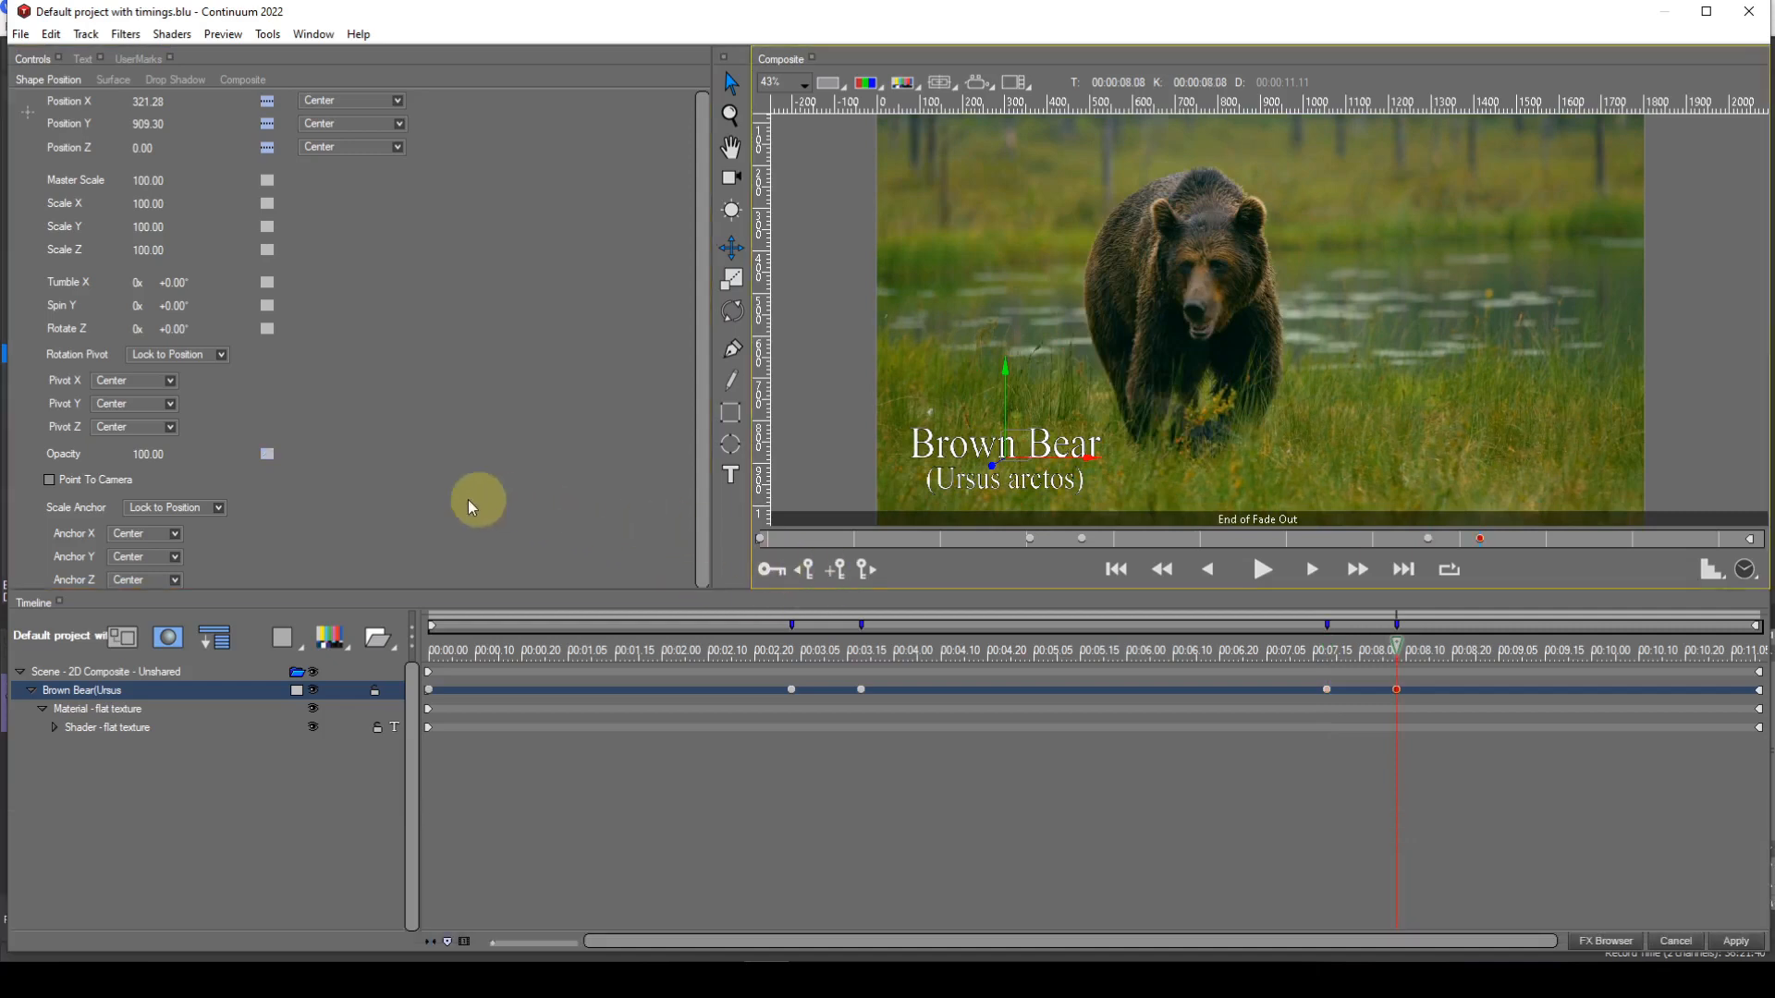
drag(159, 454, 45, 453)
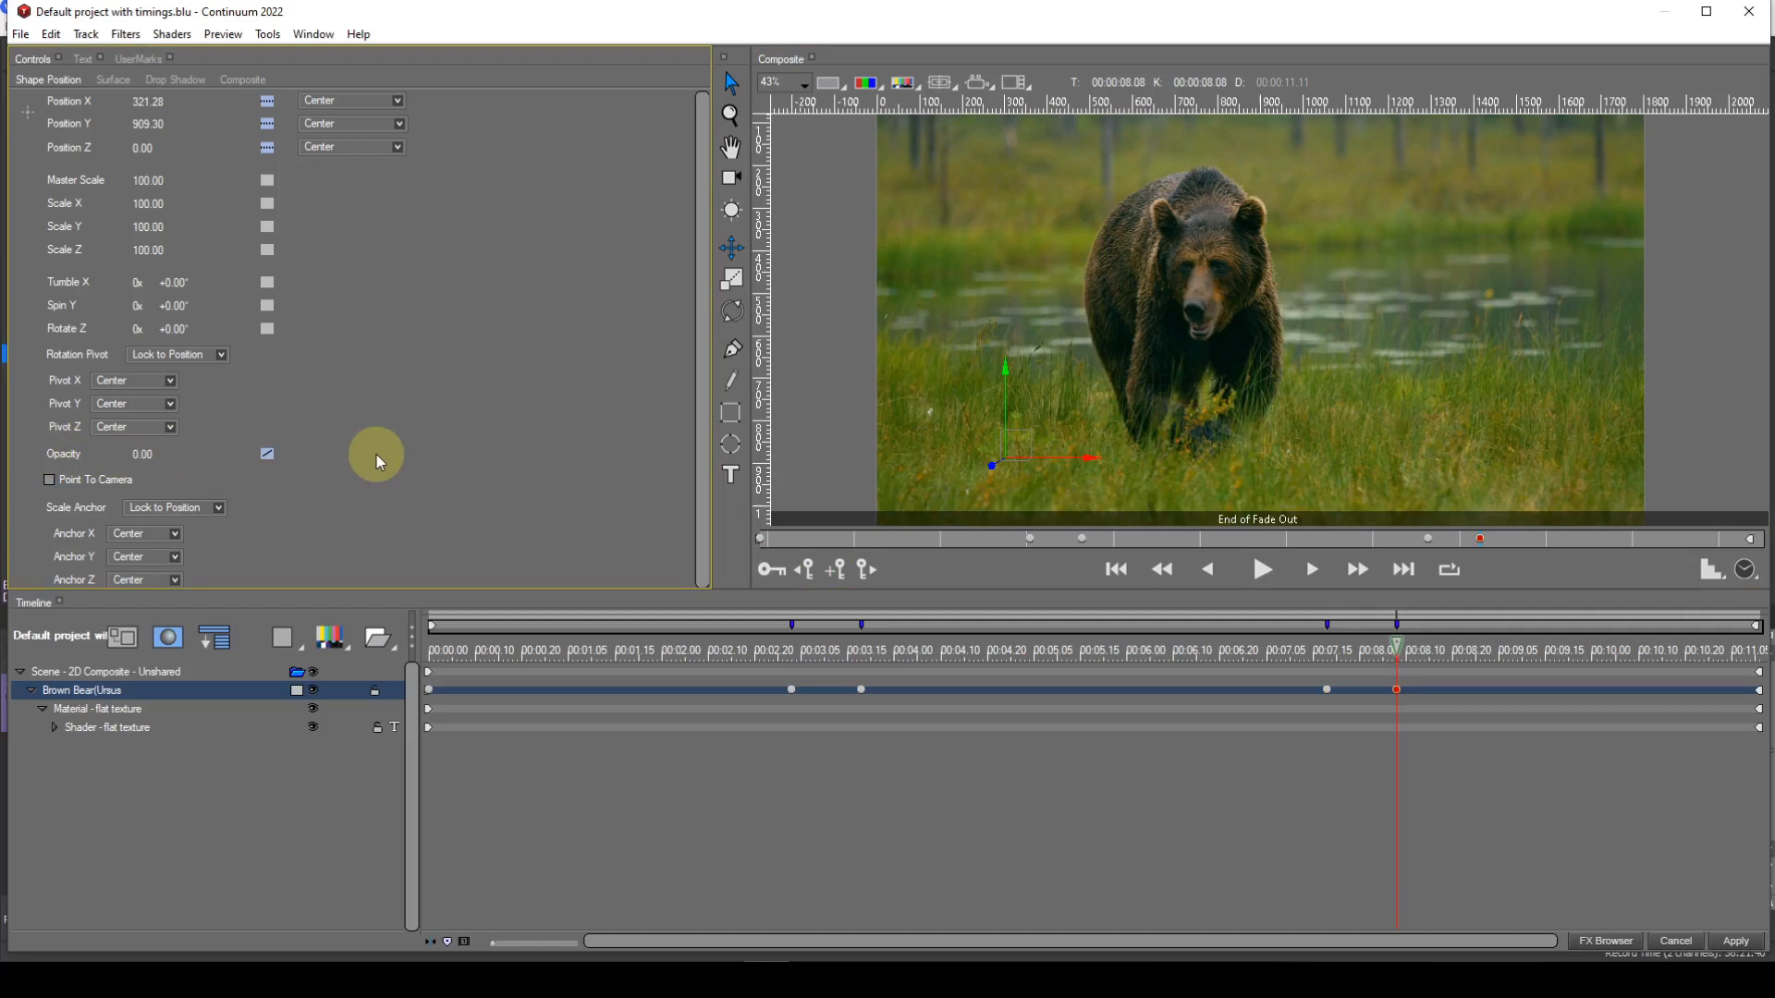
click(267, 457)
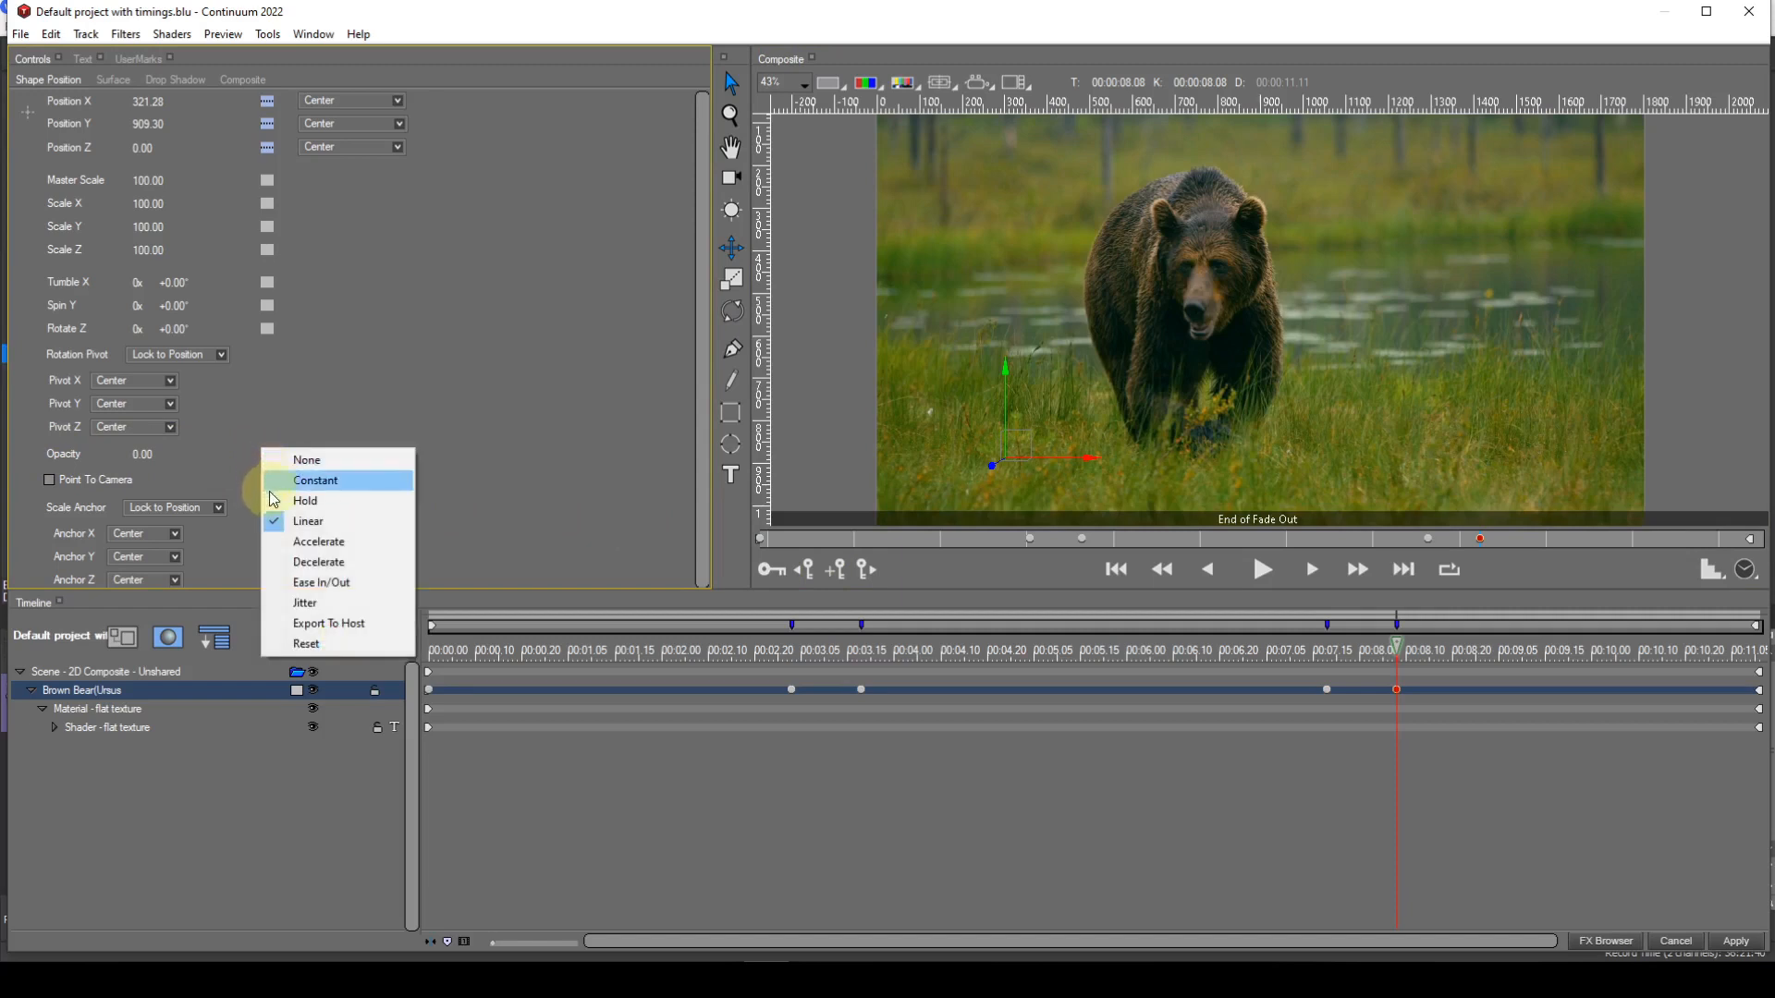
click(280, 501)
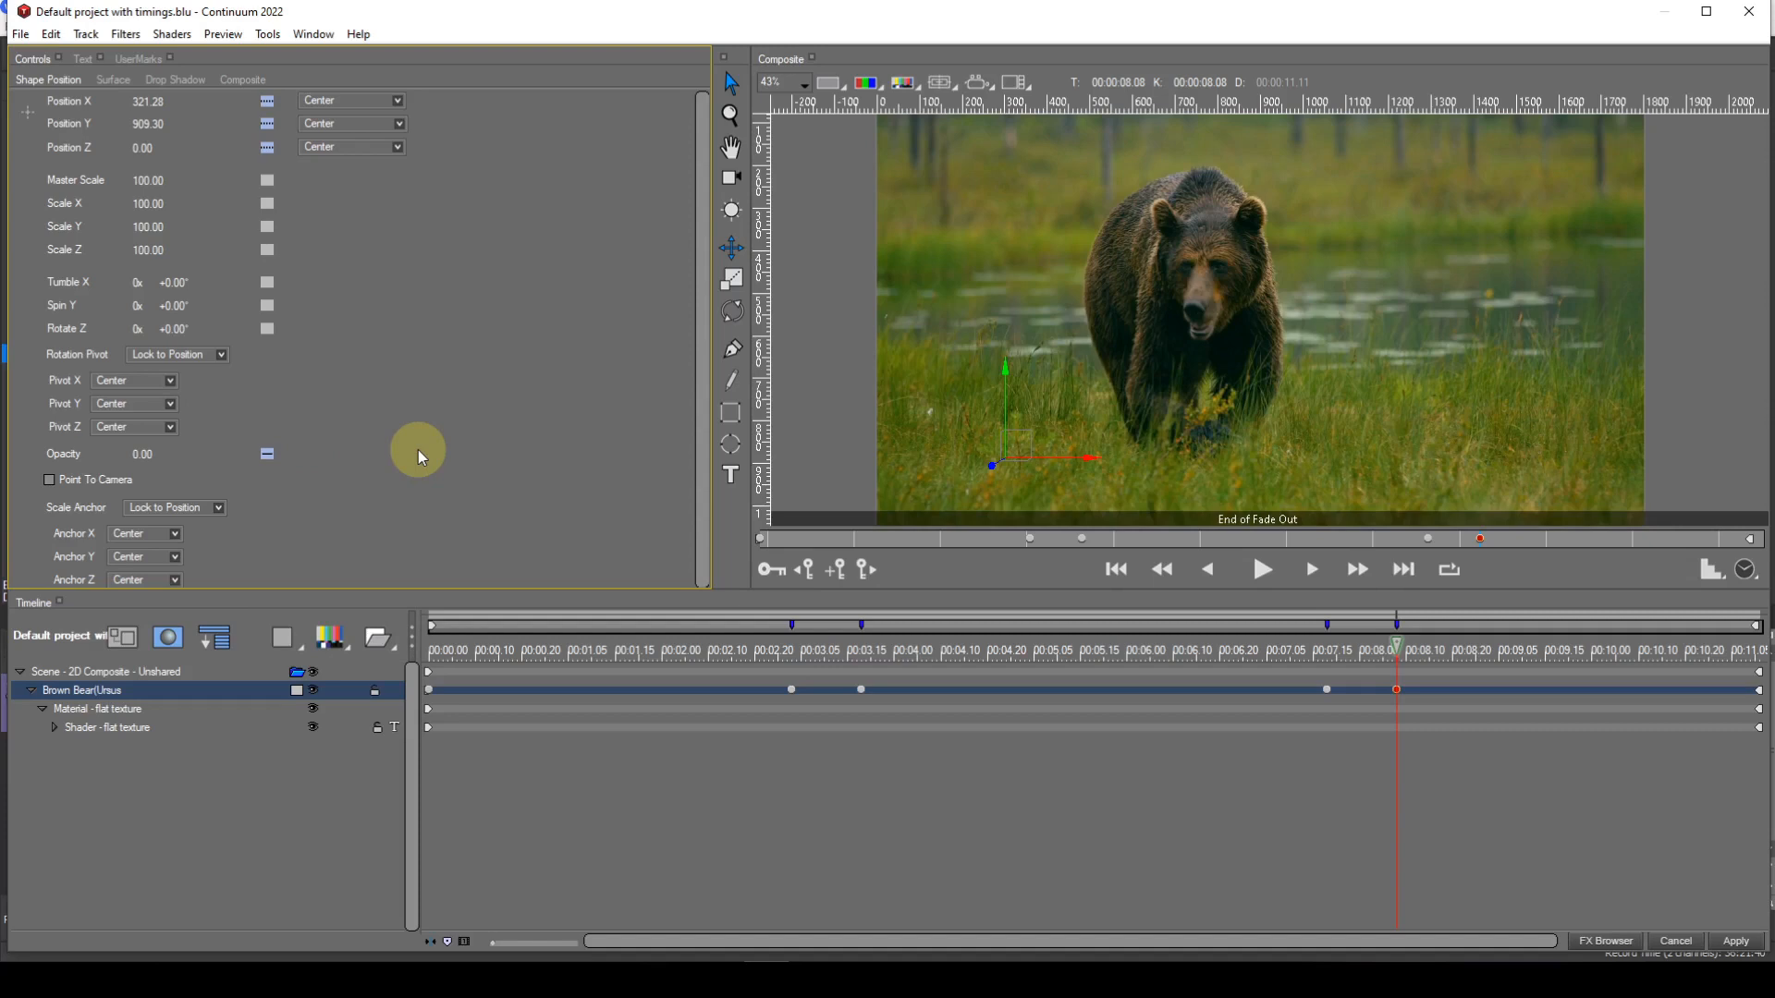
Step: Play the composite from the first frame to check the title's fade-in and fade-out, then stop playback
click(1116, 570)
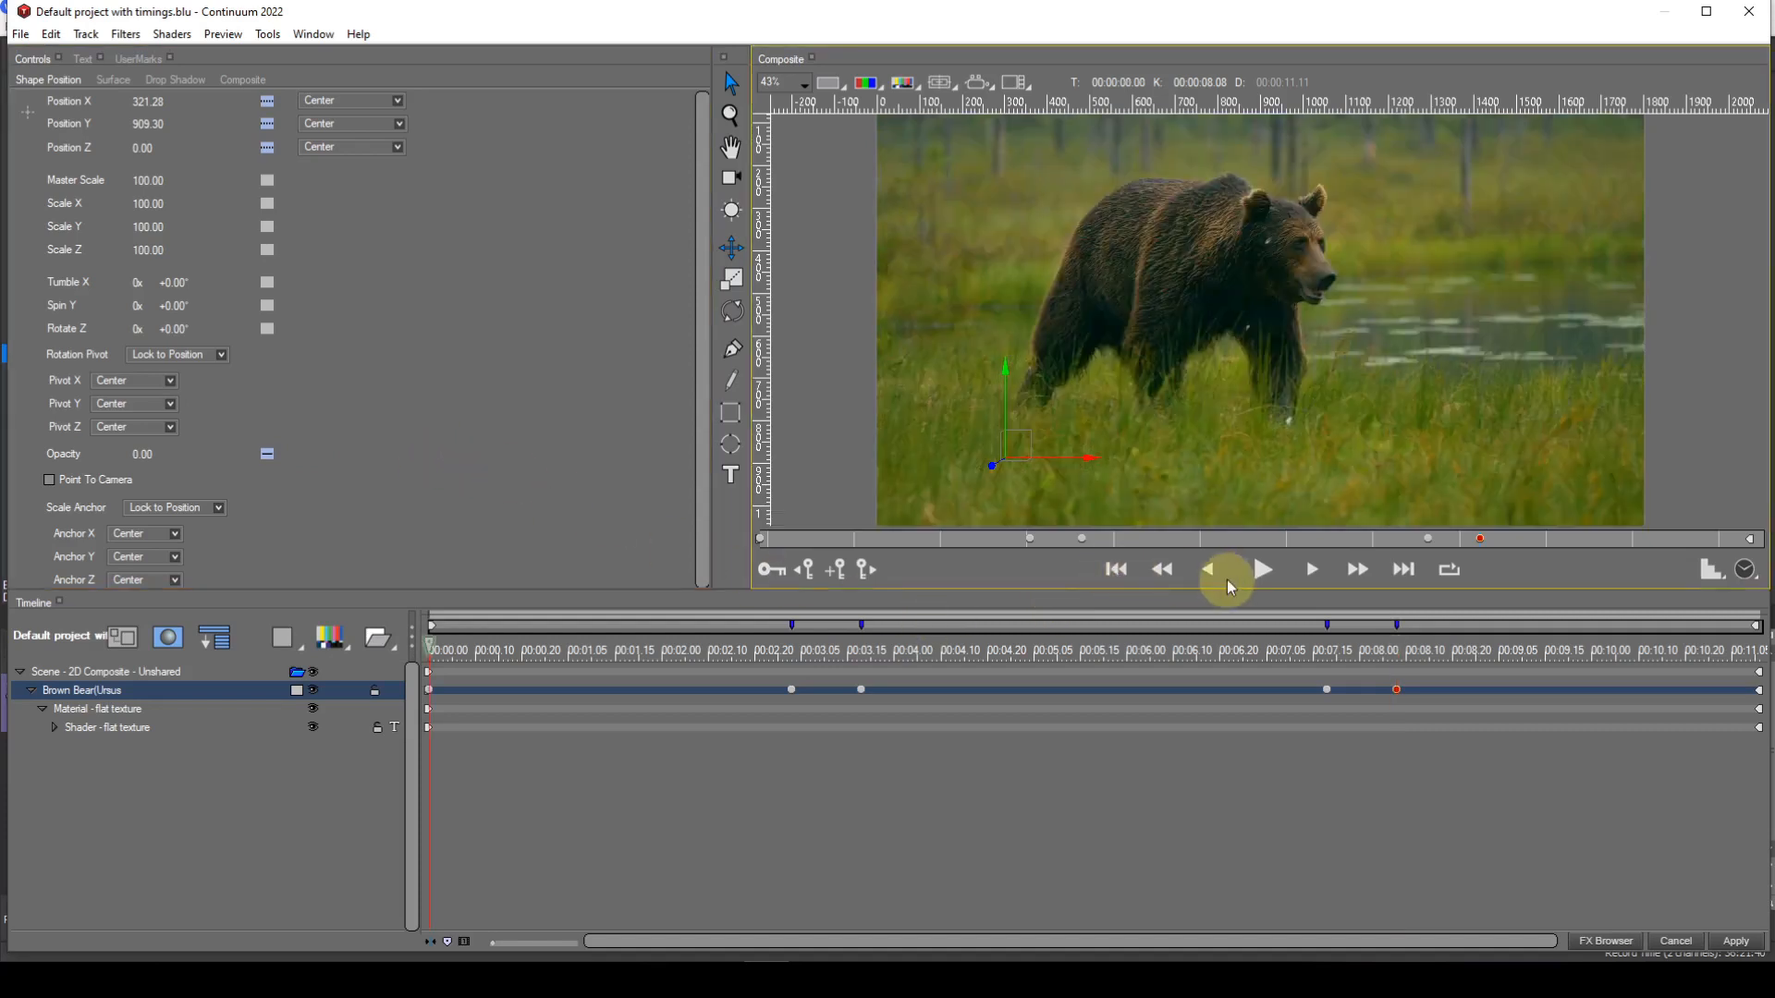
click(1261, 573)
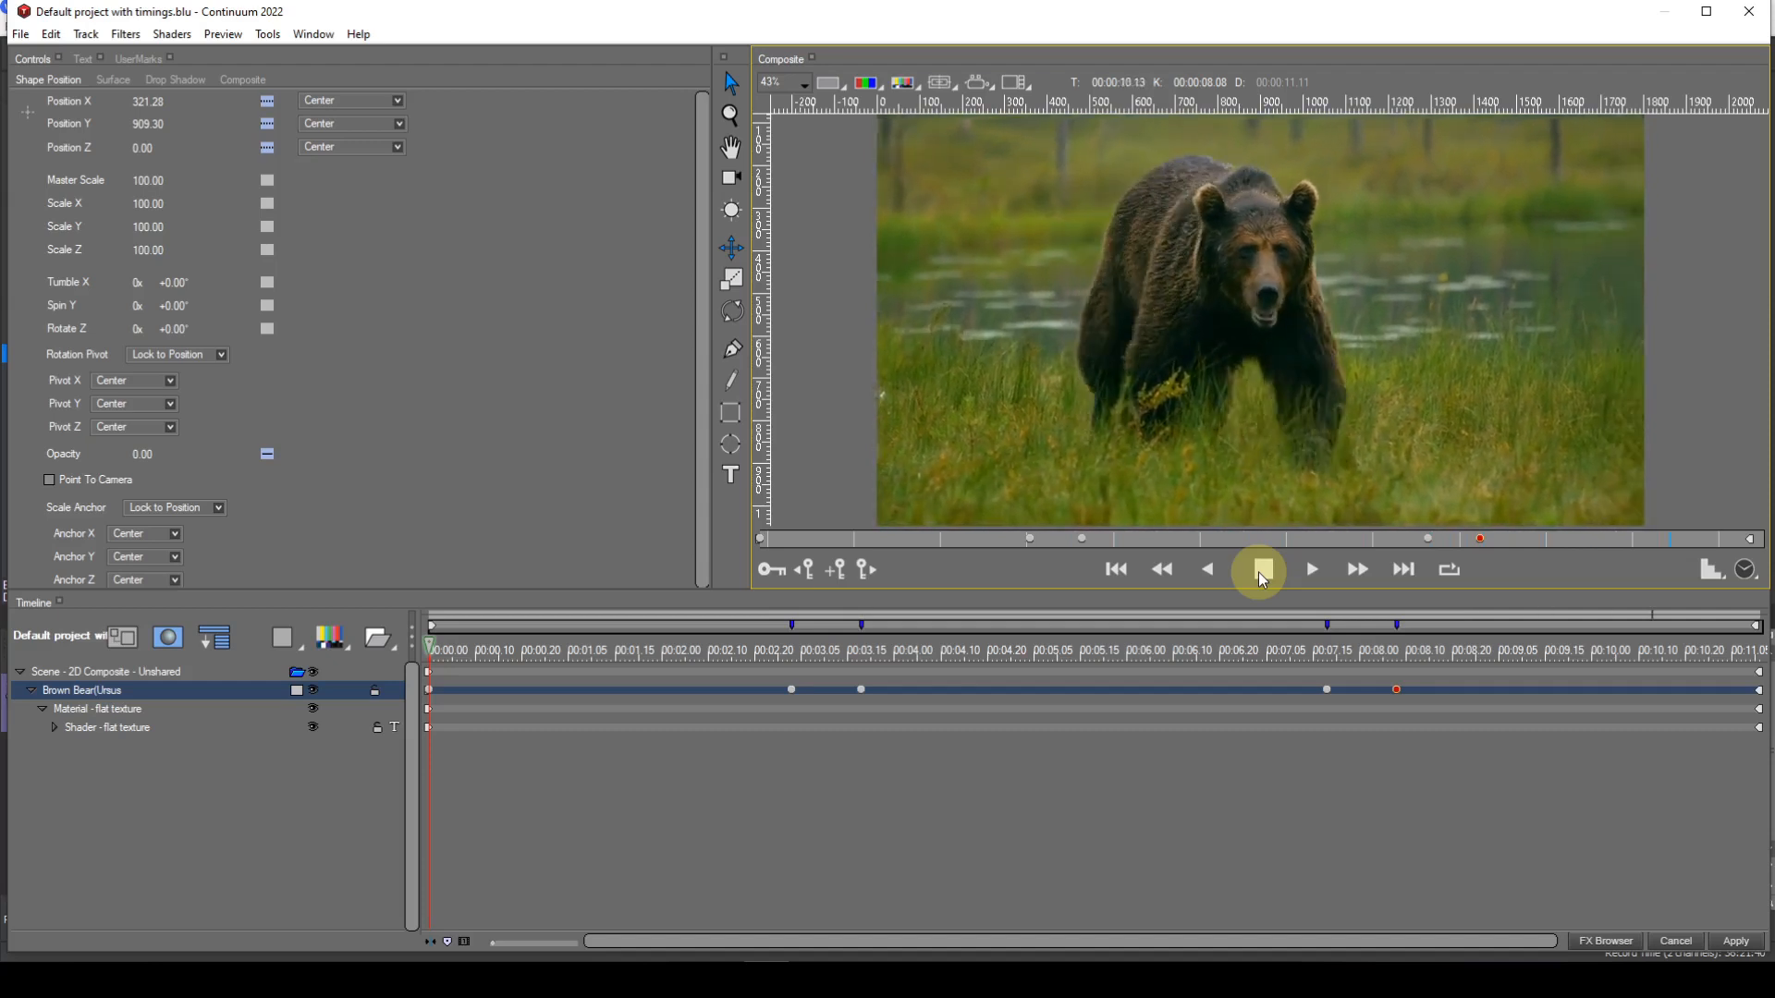
click(1261, 572)
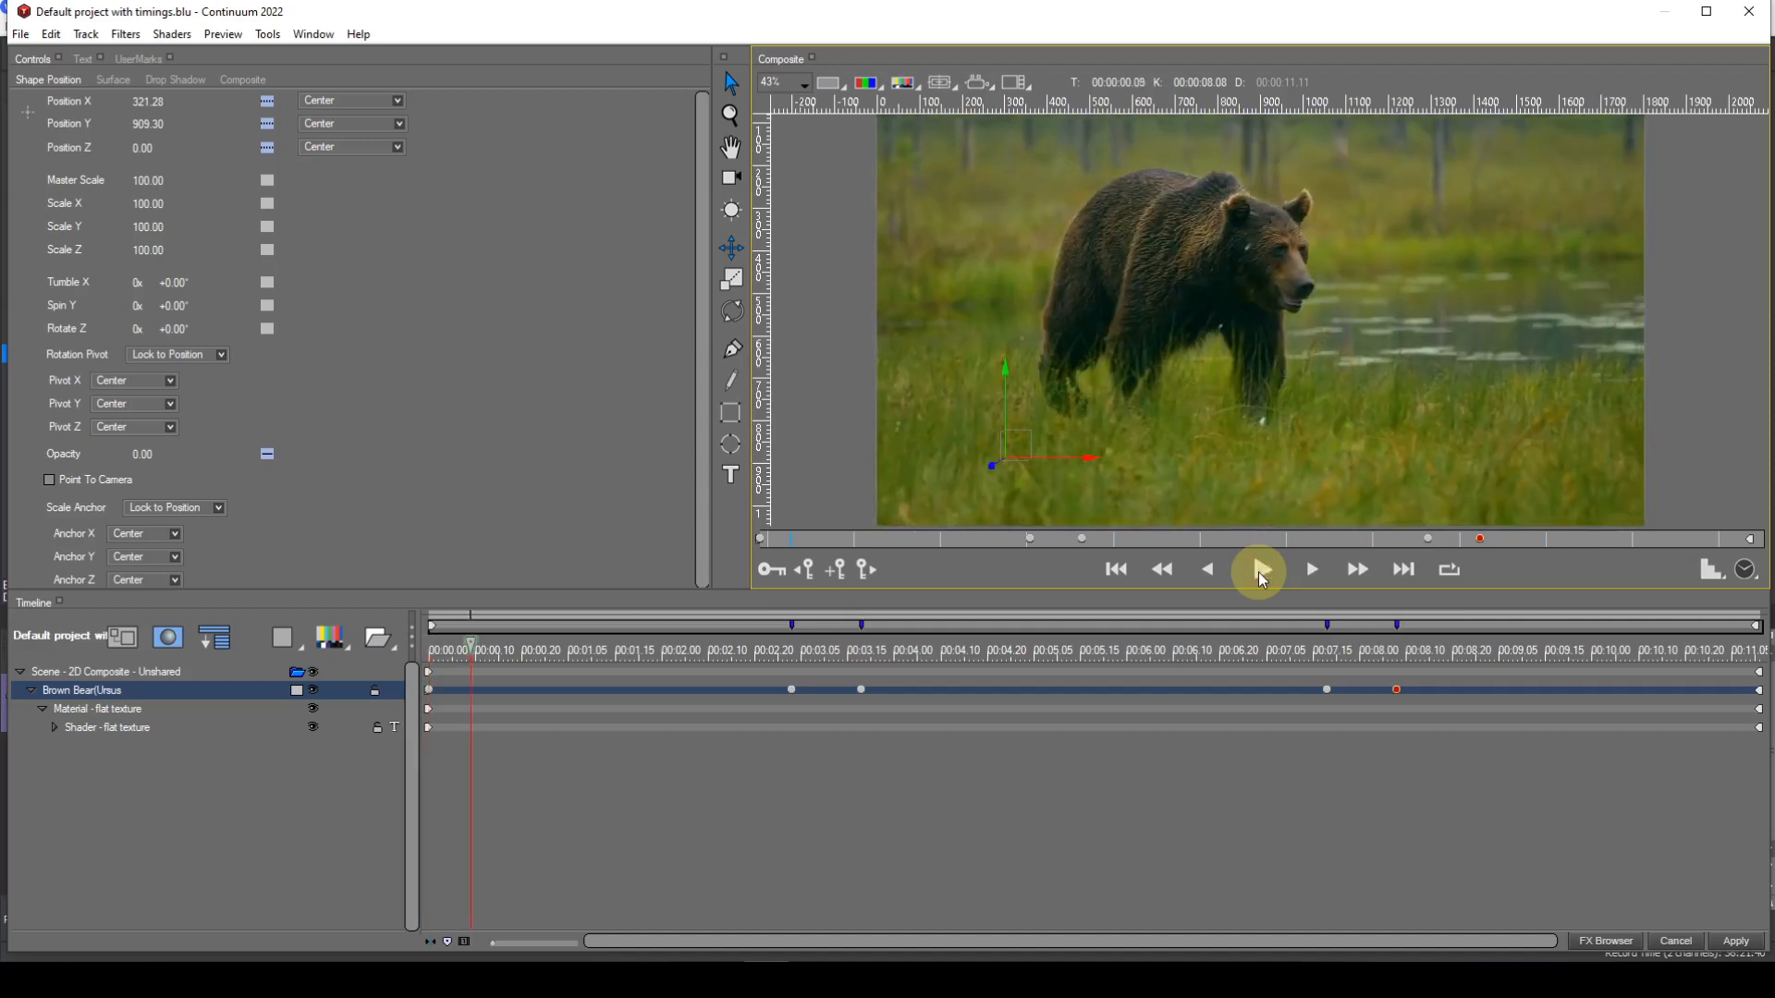